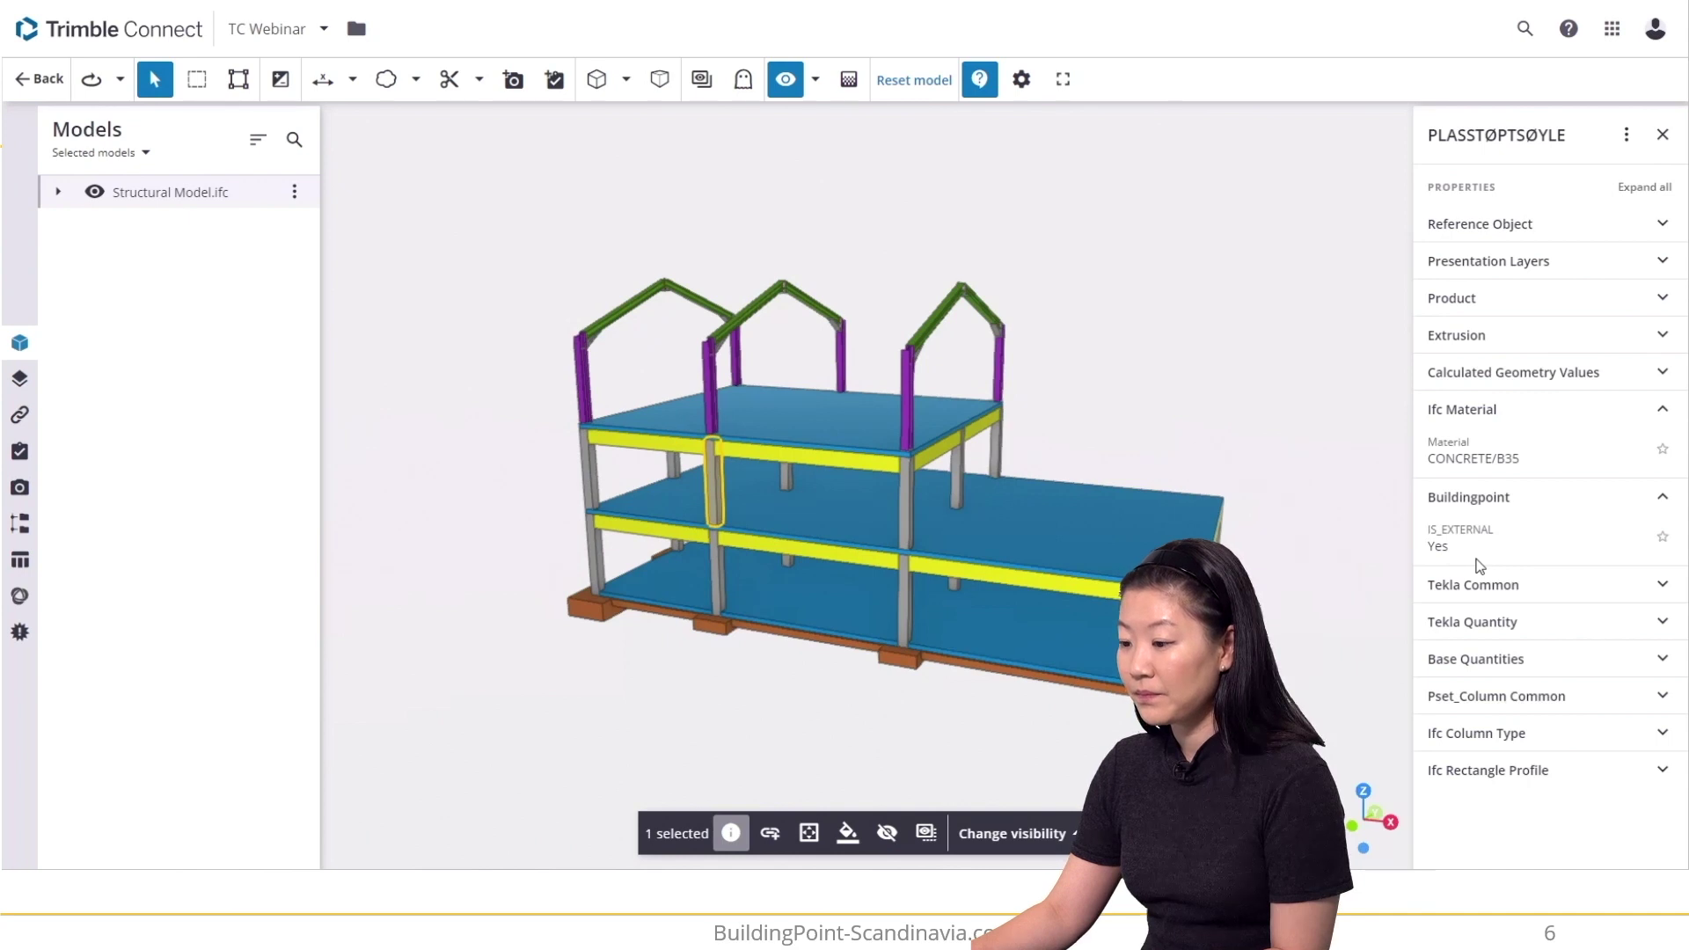
Start a new rule-based group in the Organizer and include Structural Model.ifc in it.
left_click(21, 525)
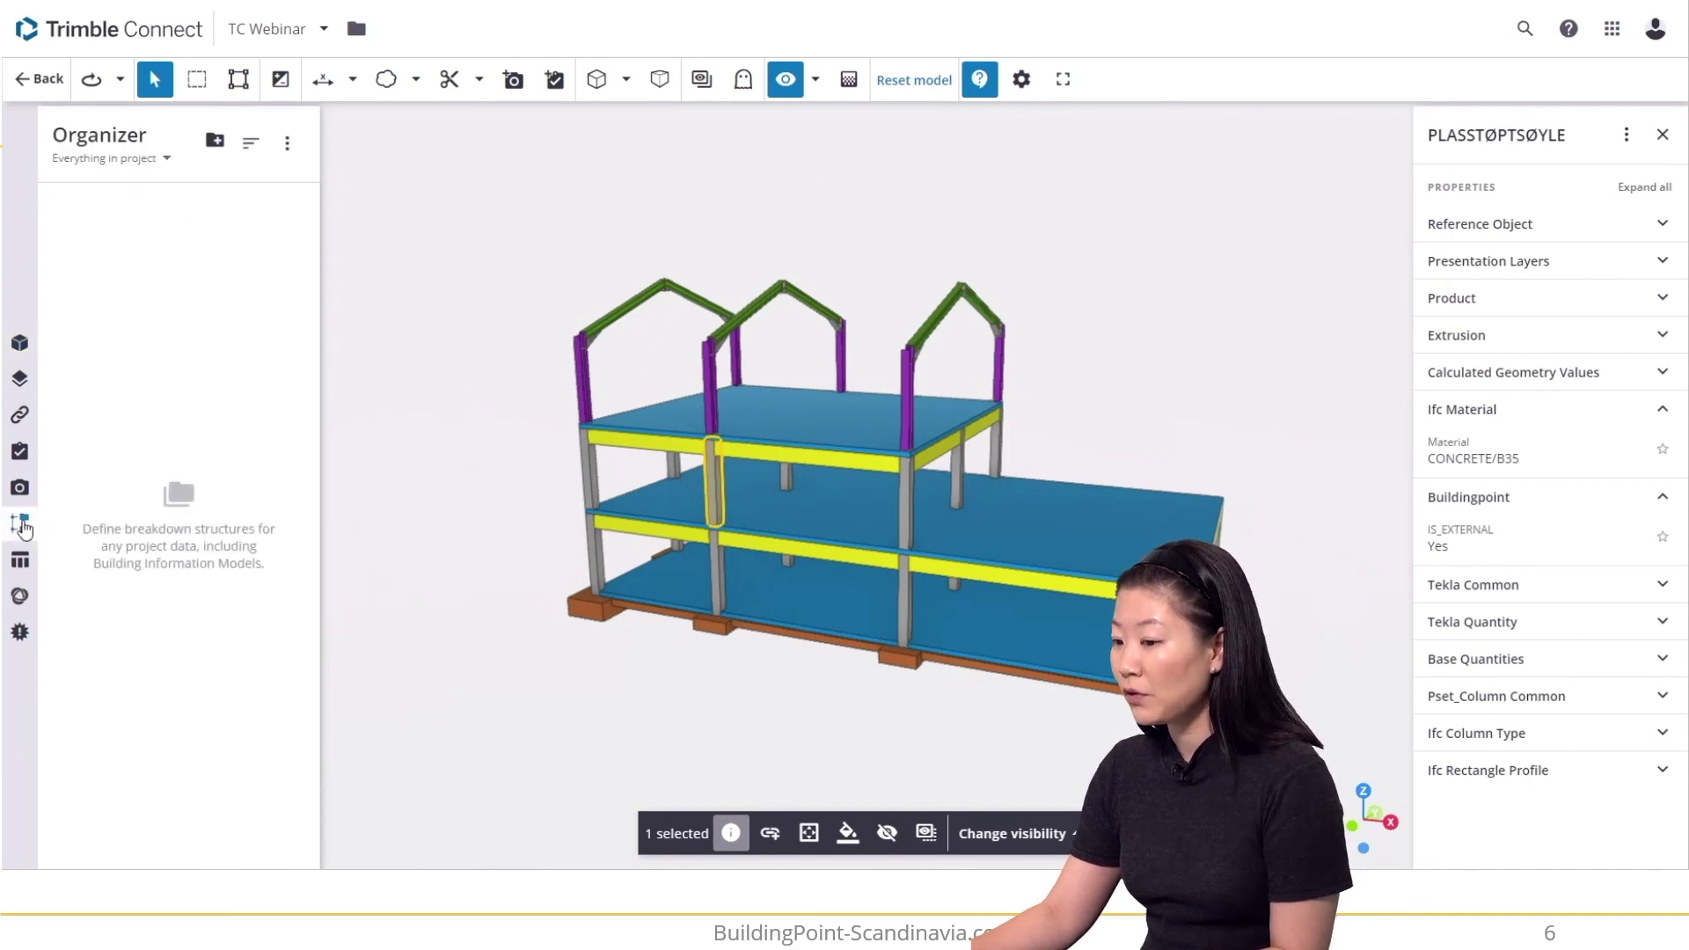
left_click(215, 141)
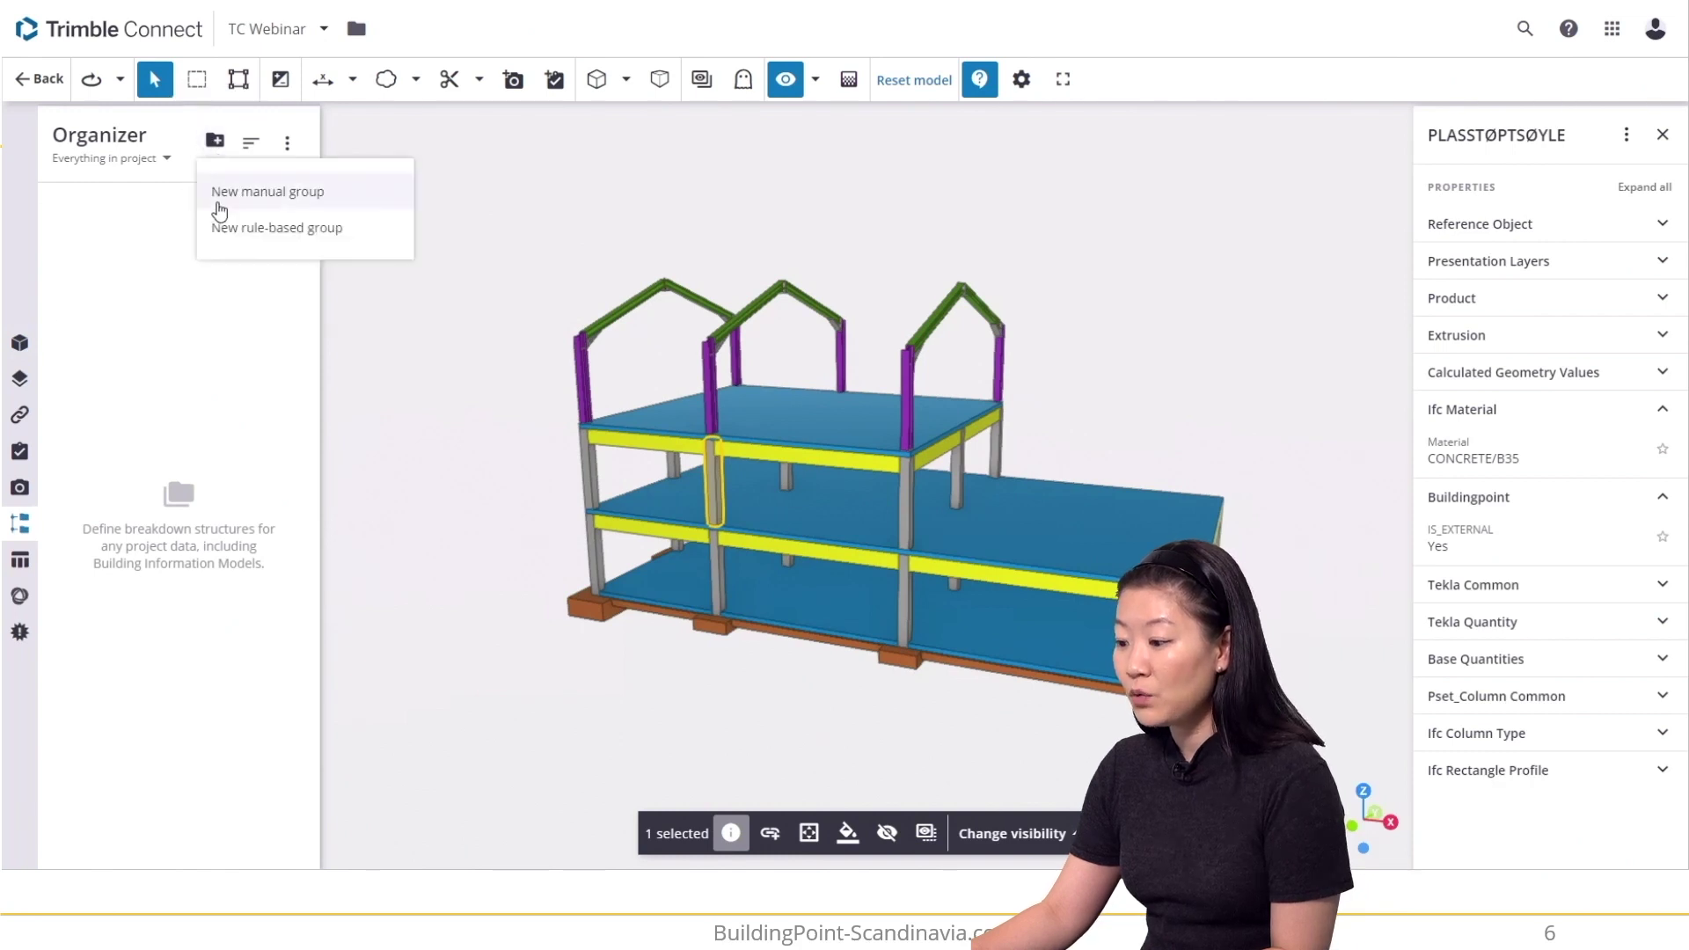
left_click(219, 228)
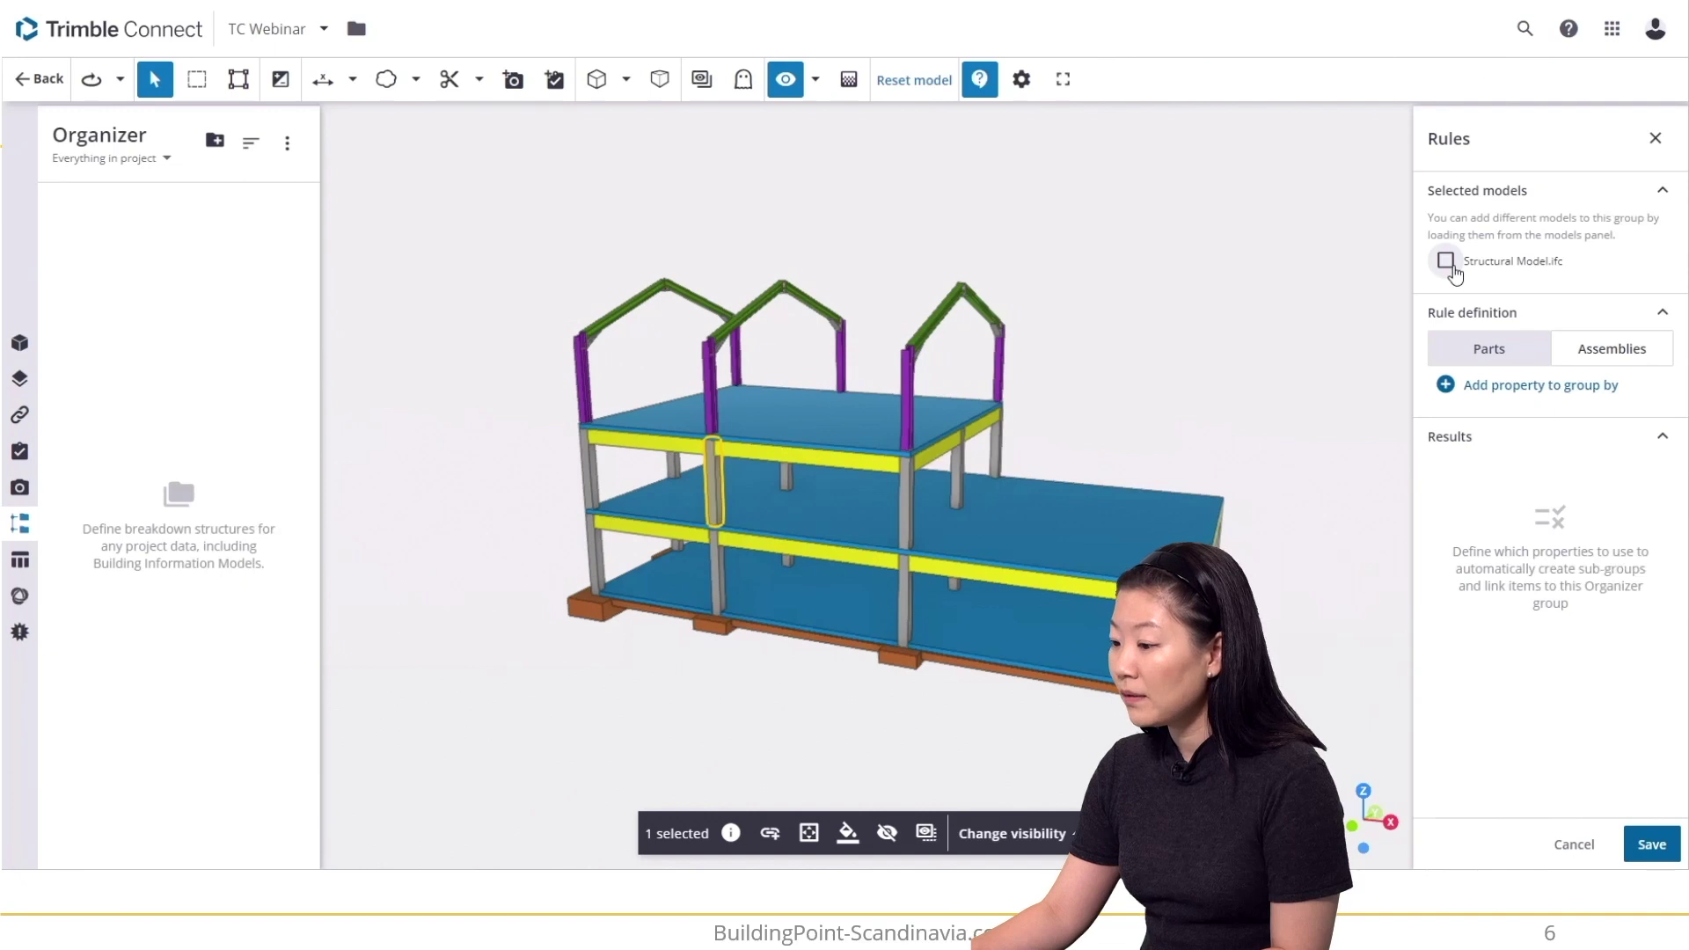
left_click(1445, 261)
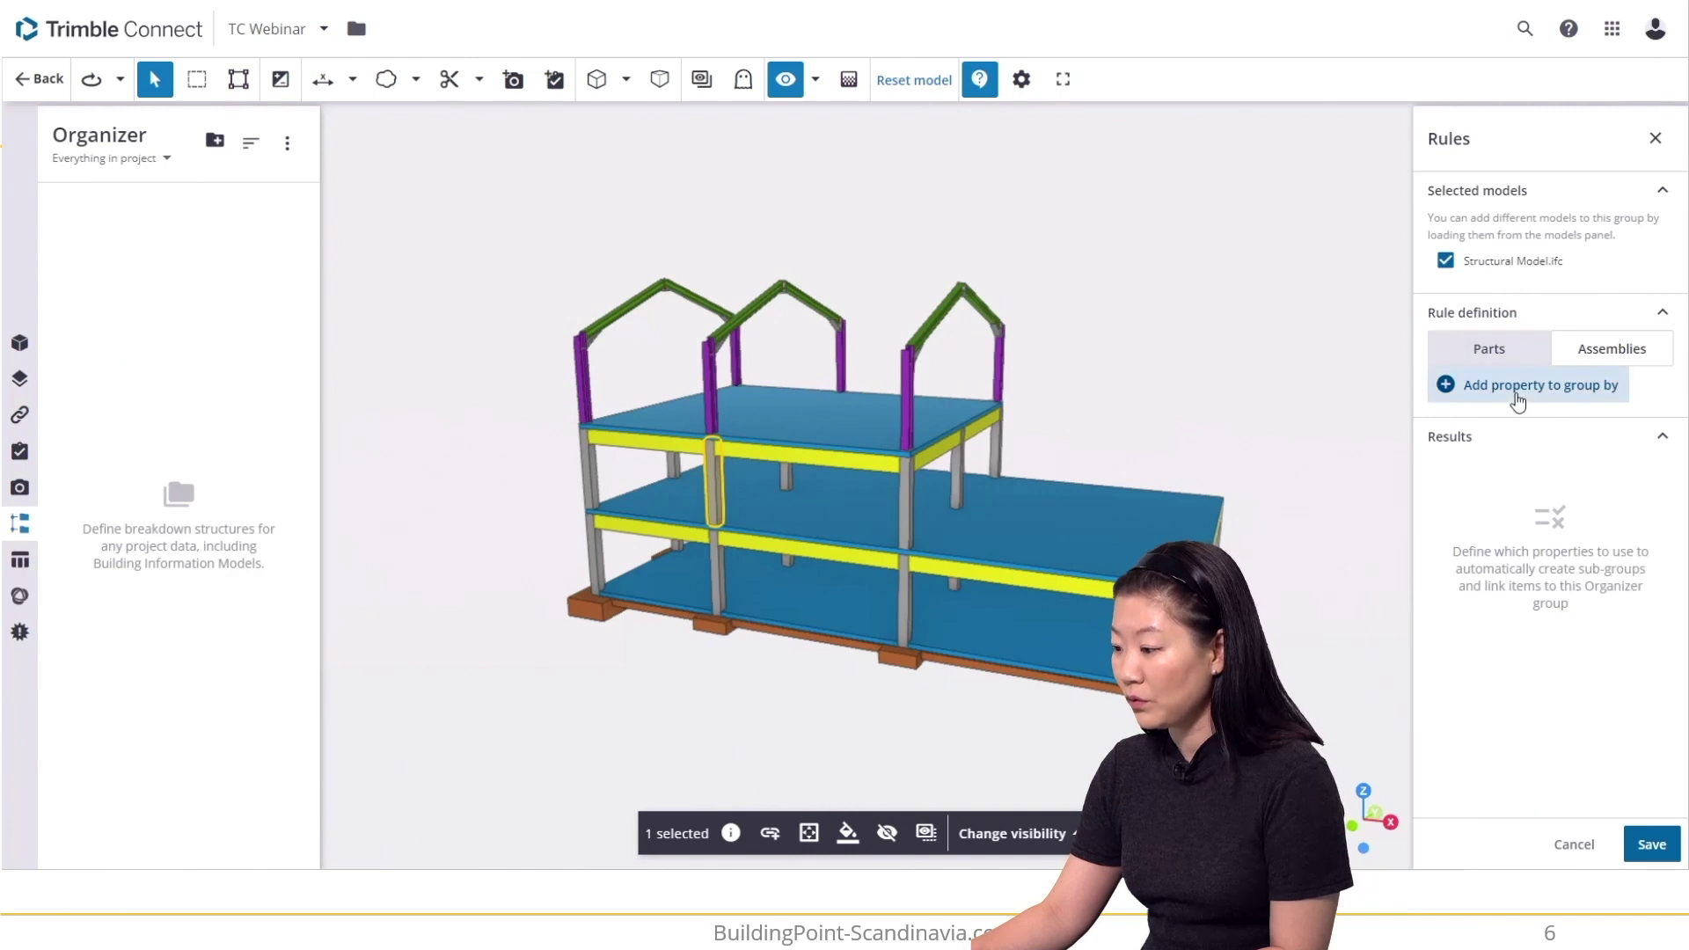
Group the parts by the general Class property, not the Tekla Common one.
left_click(1517, 401)
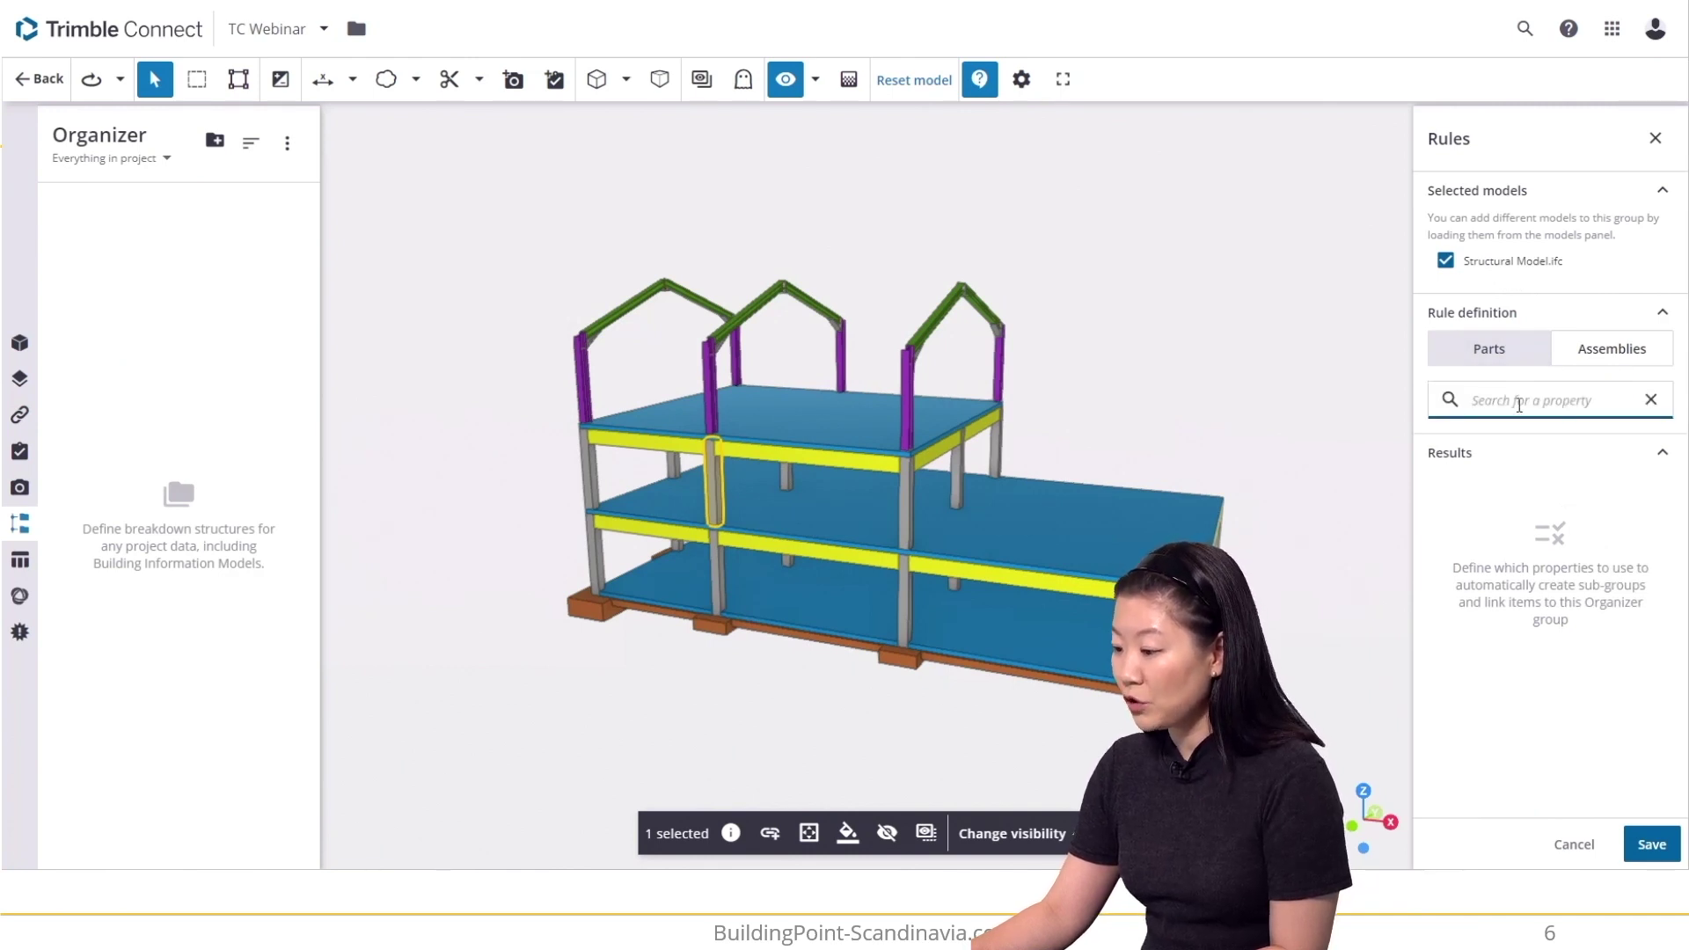
type("cl")
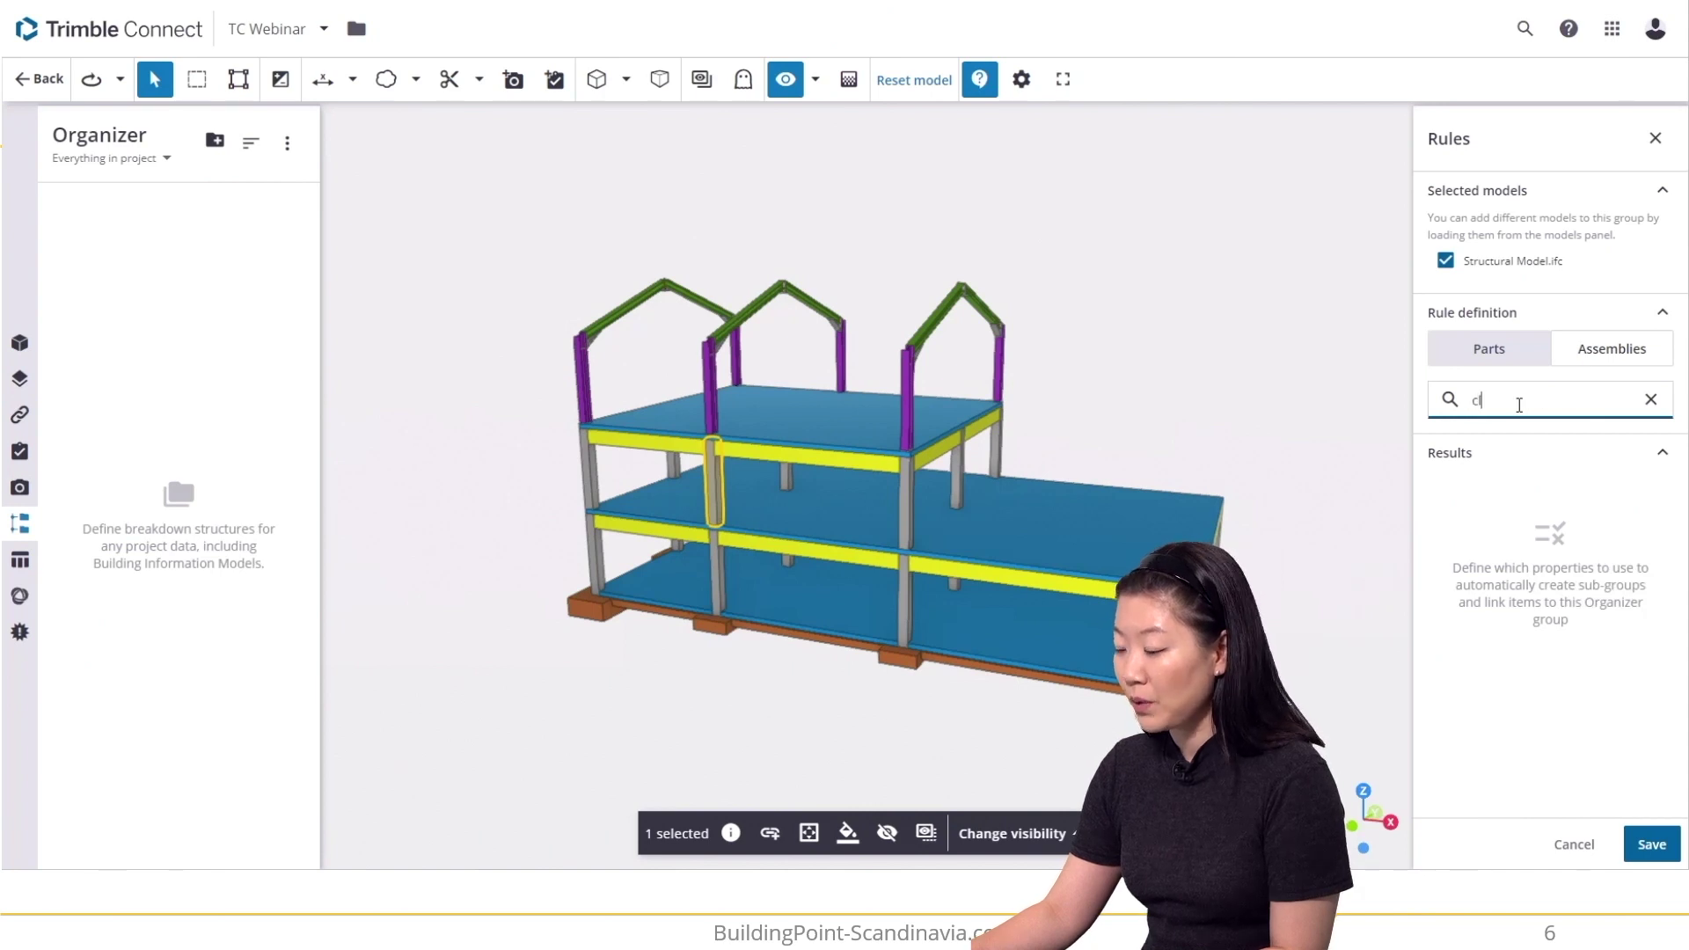
type("ass")
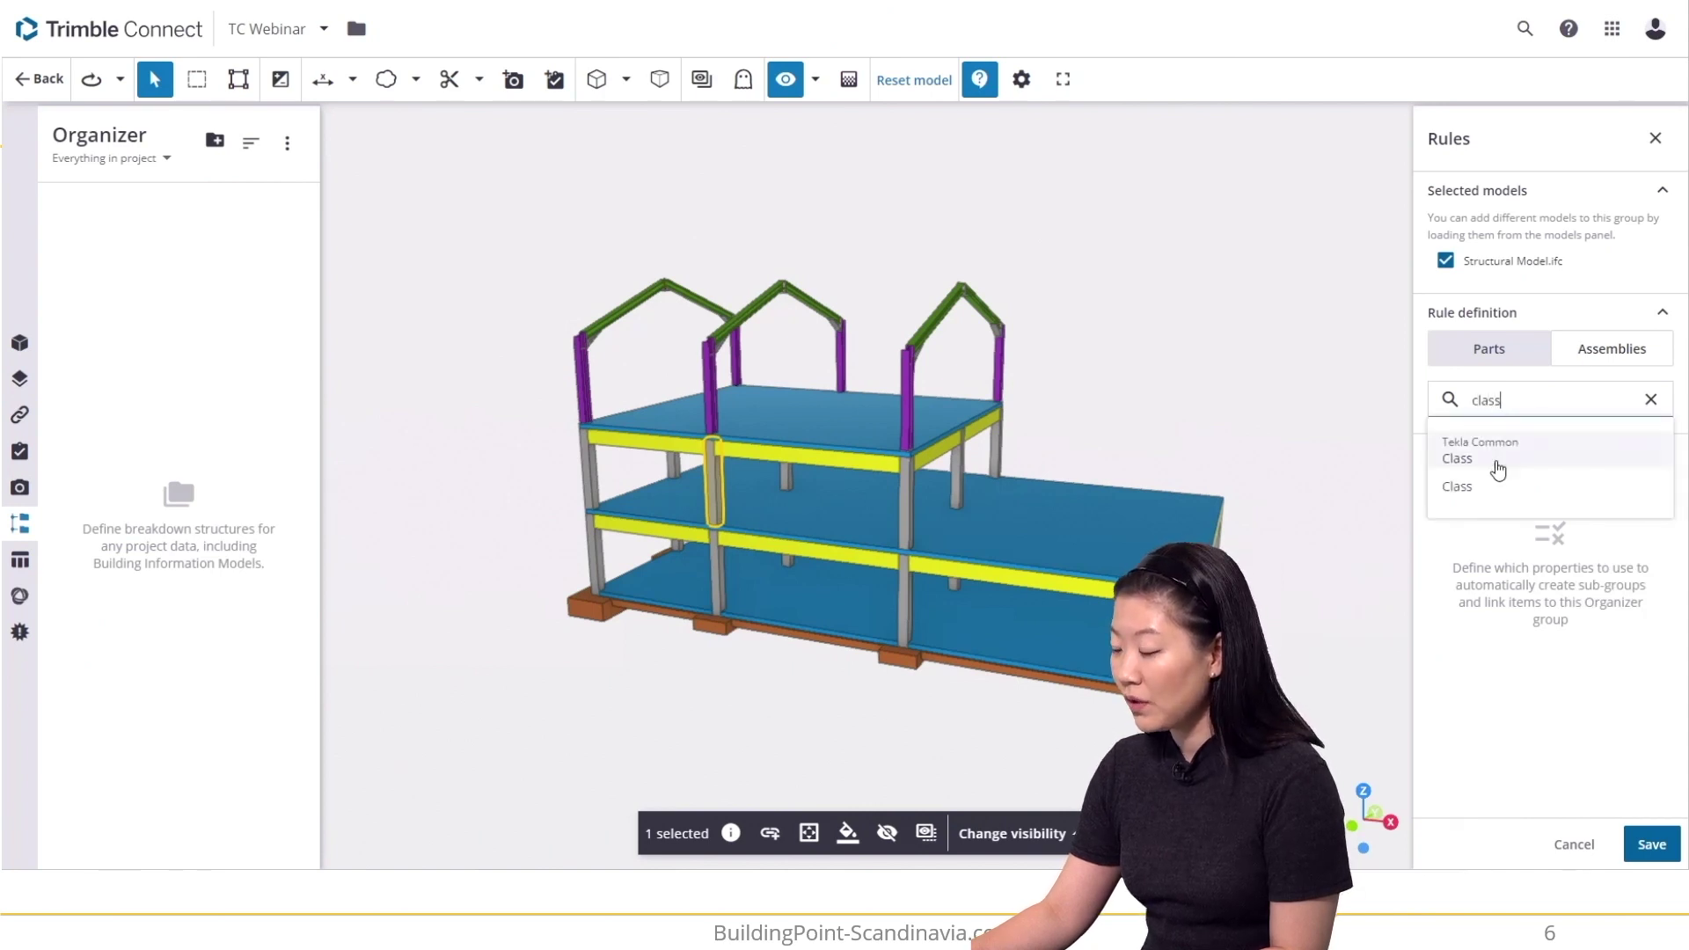
left_click(1493, 487)
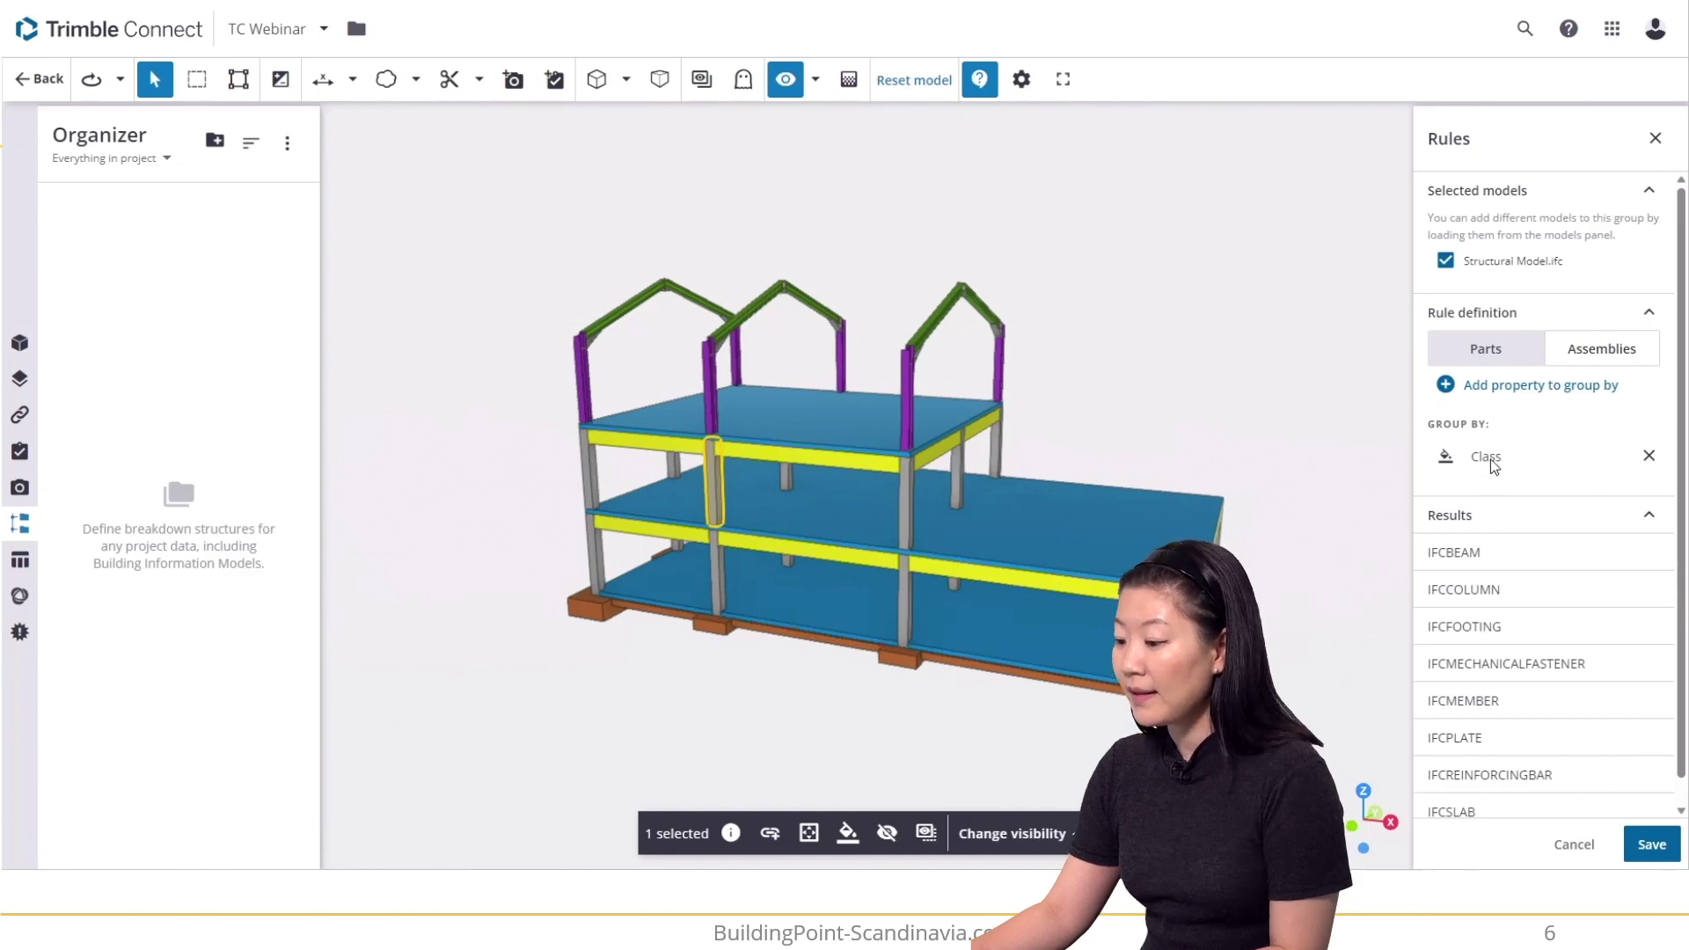
Add the Buildingpoint property IS_EXTERNAL as the second grouping level and save the rule-based group.
left_click(1516, 409)
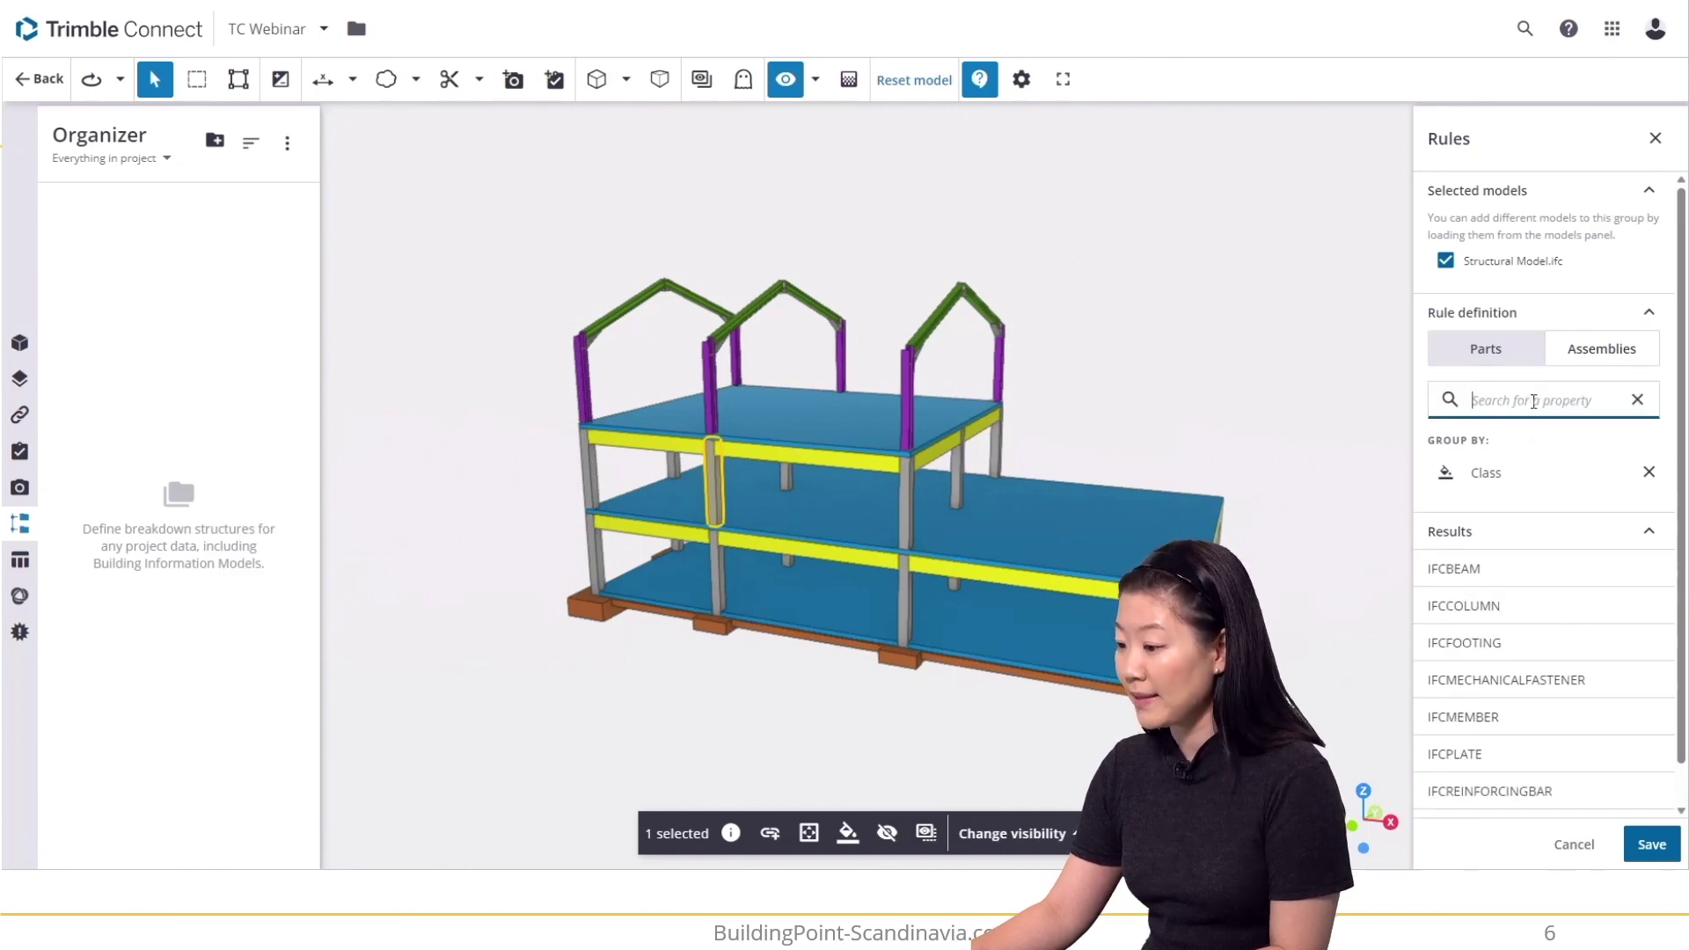
type("is")
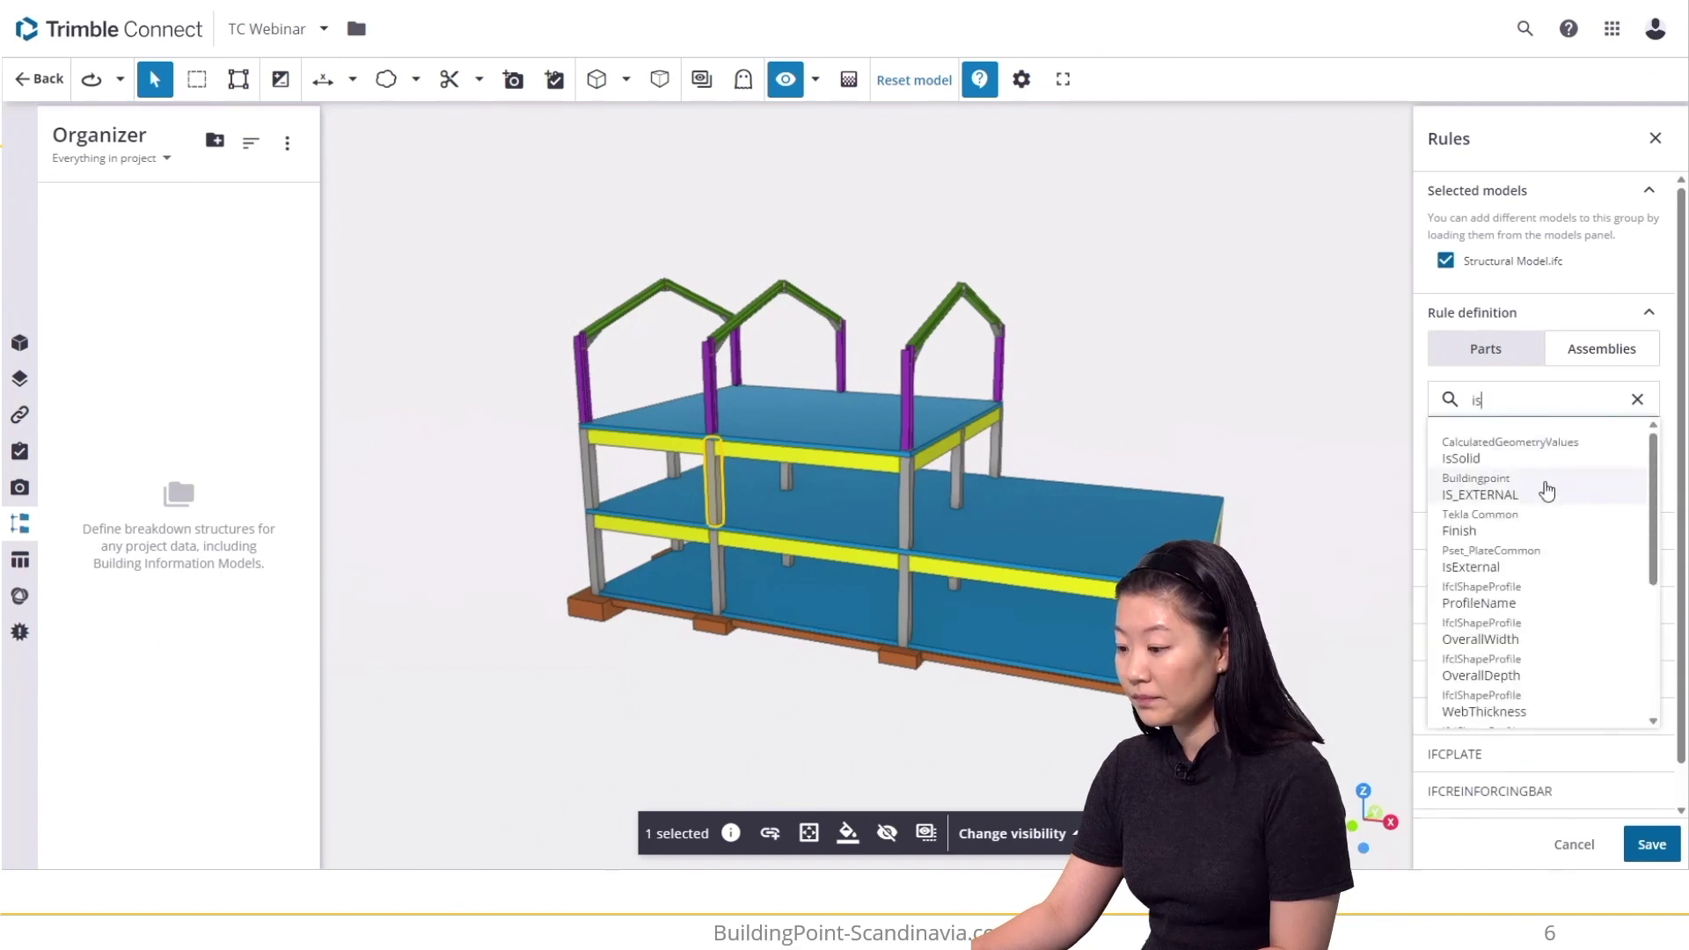
left_click(1547, 490)
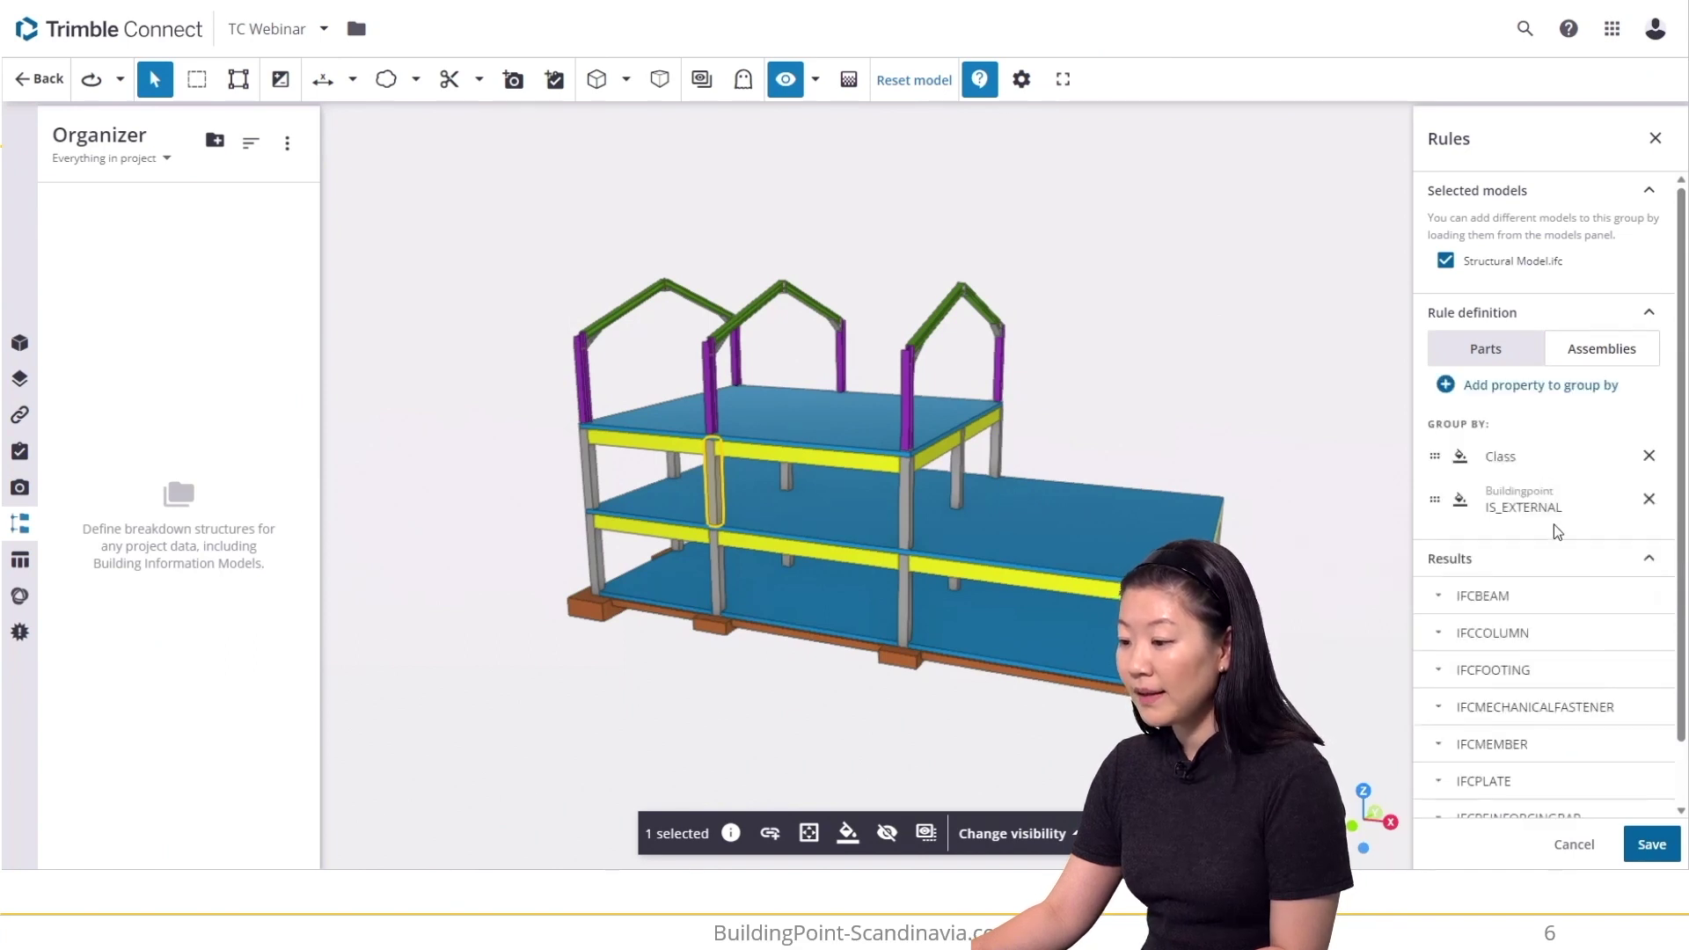
scroll(1554, 532, "down", 1)
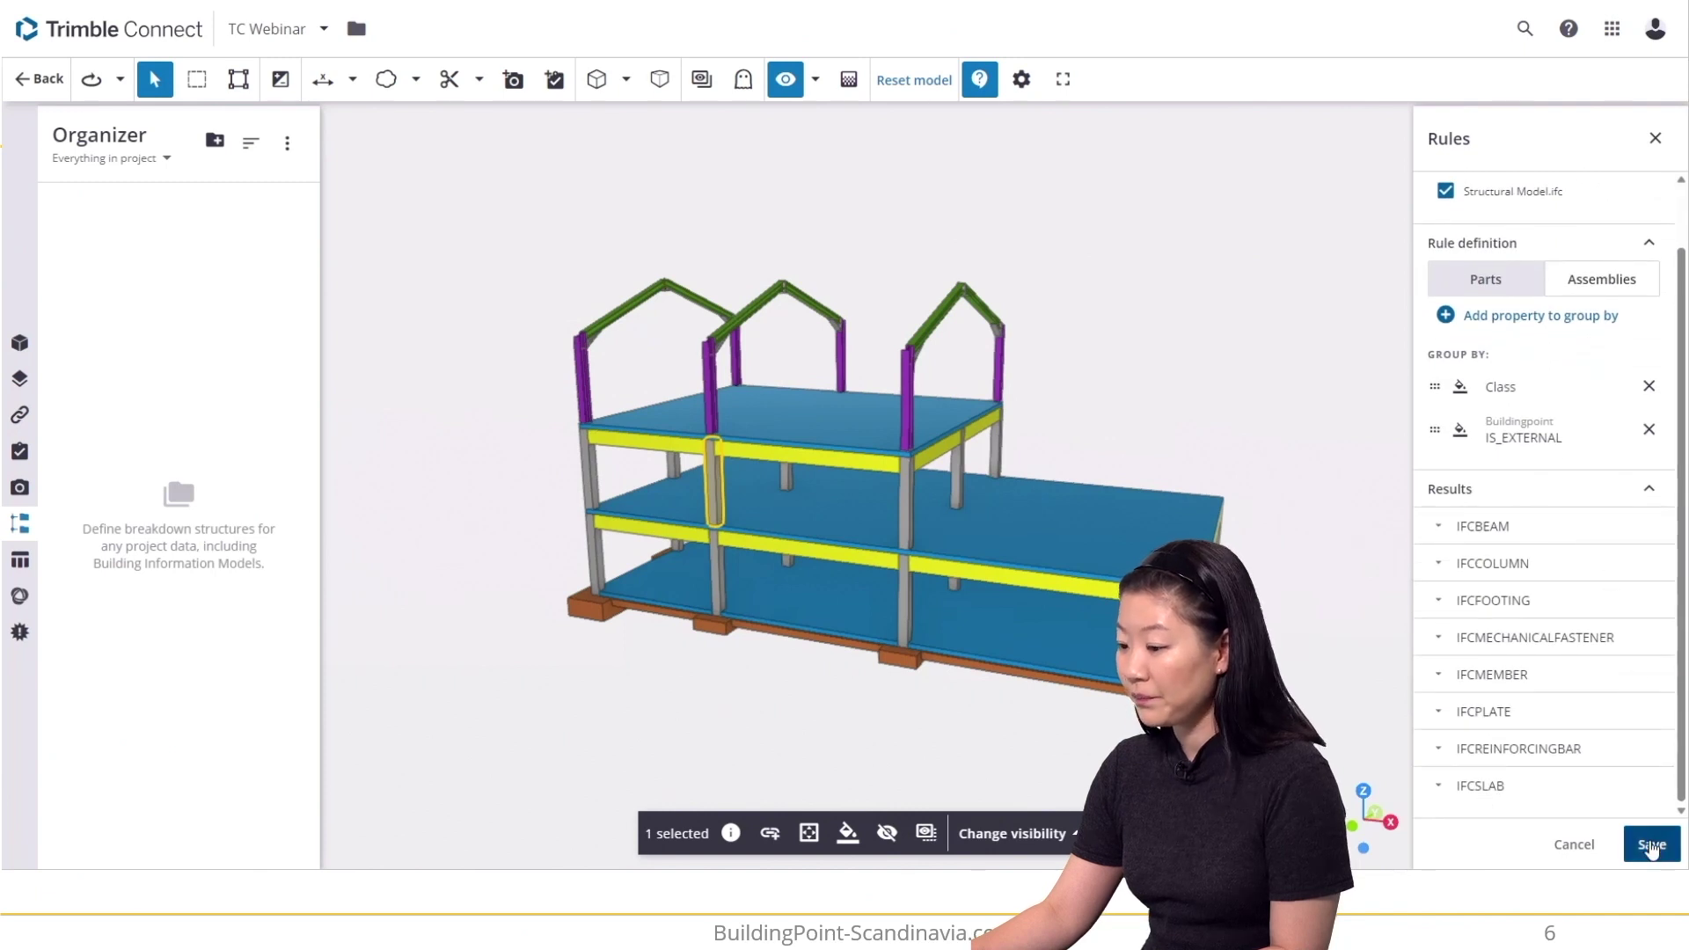
left_click(1650, 847)
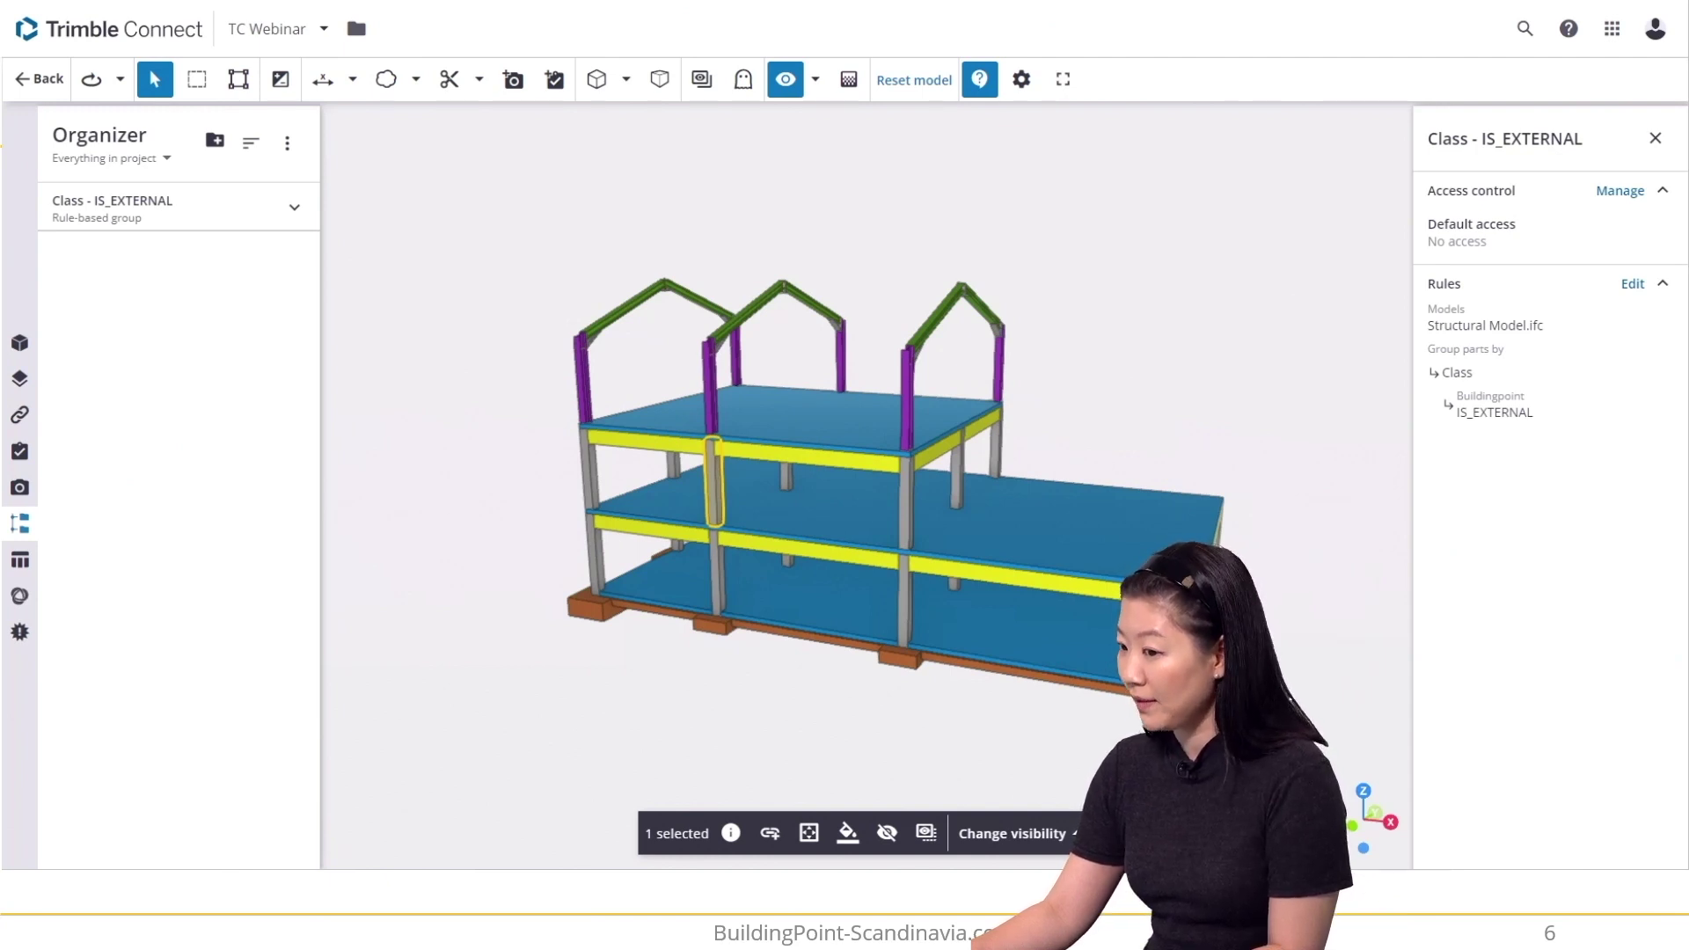
Select the IFCCOLUMN parts with an Unset IS_EXTERNAL value in the new group and inspect them in the model.
left_click(295, 212)
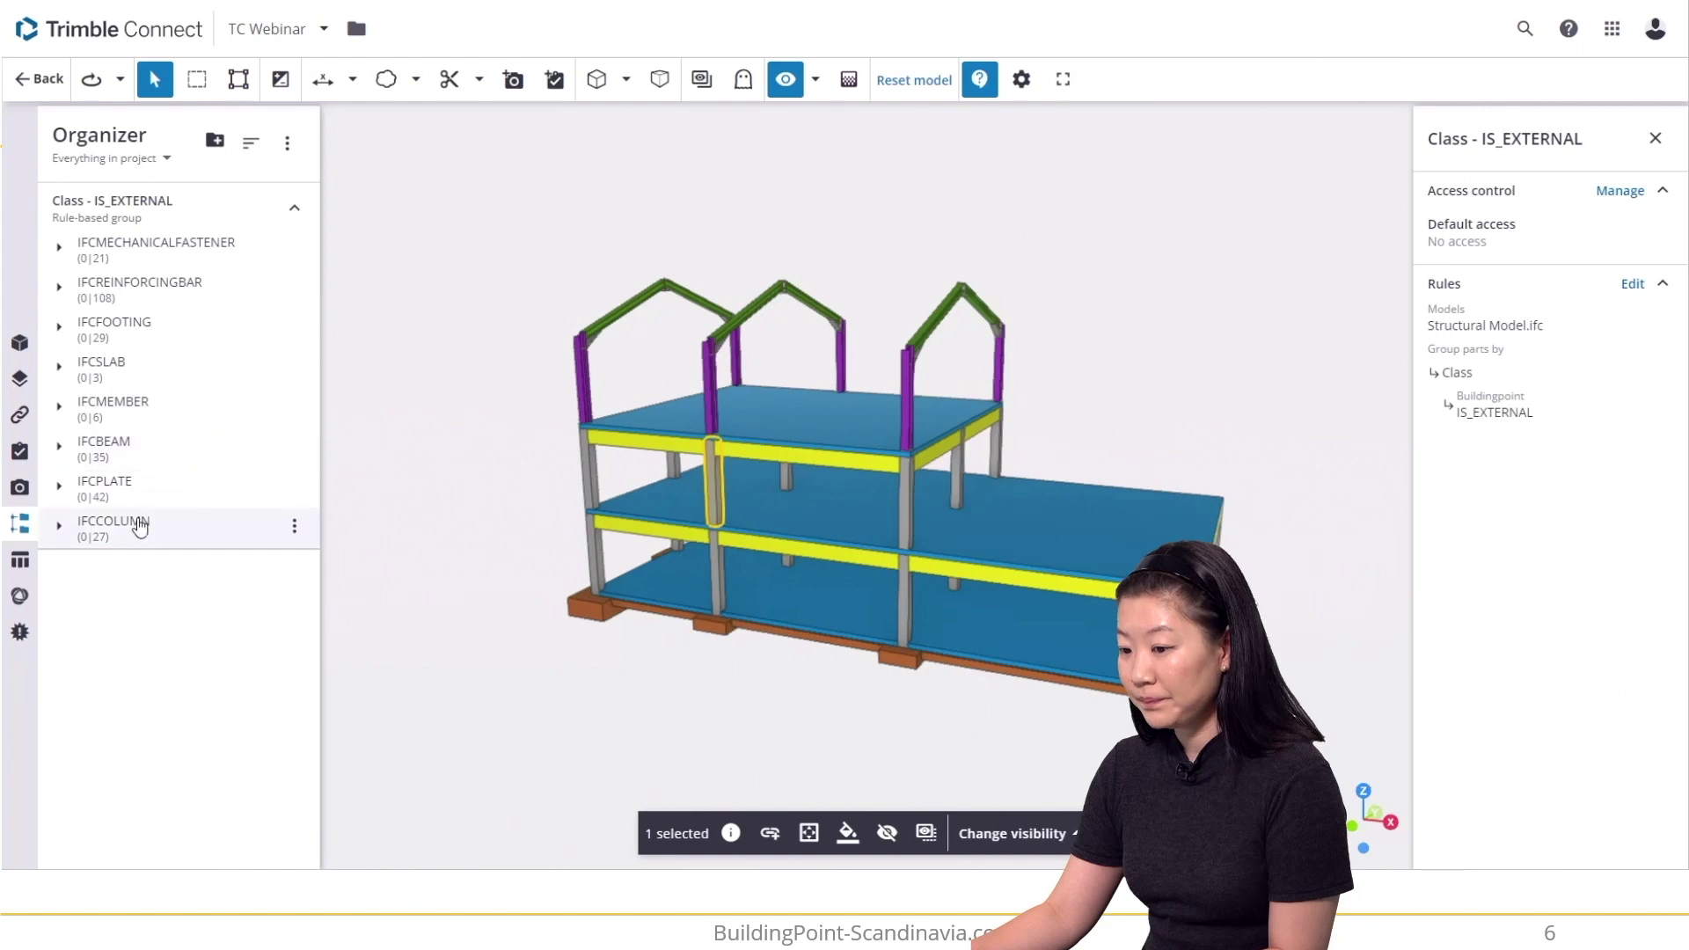
left_click(58, 530)
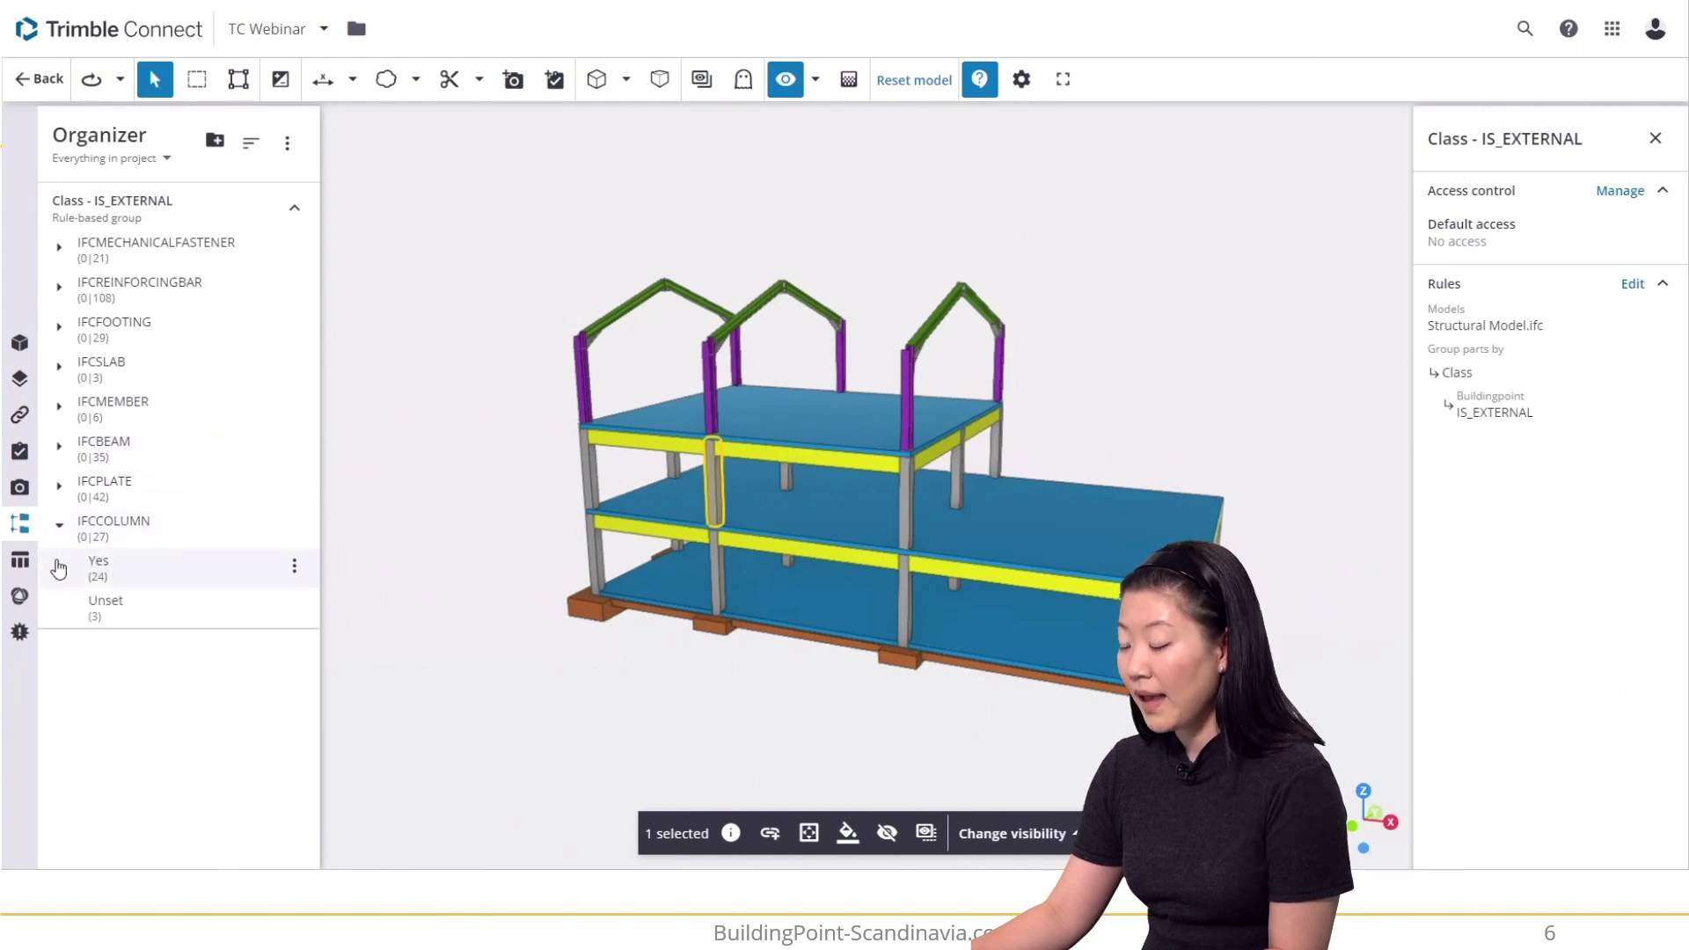
left_click(136, 607)
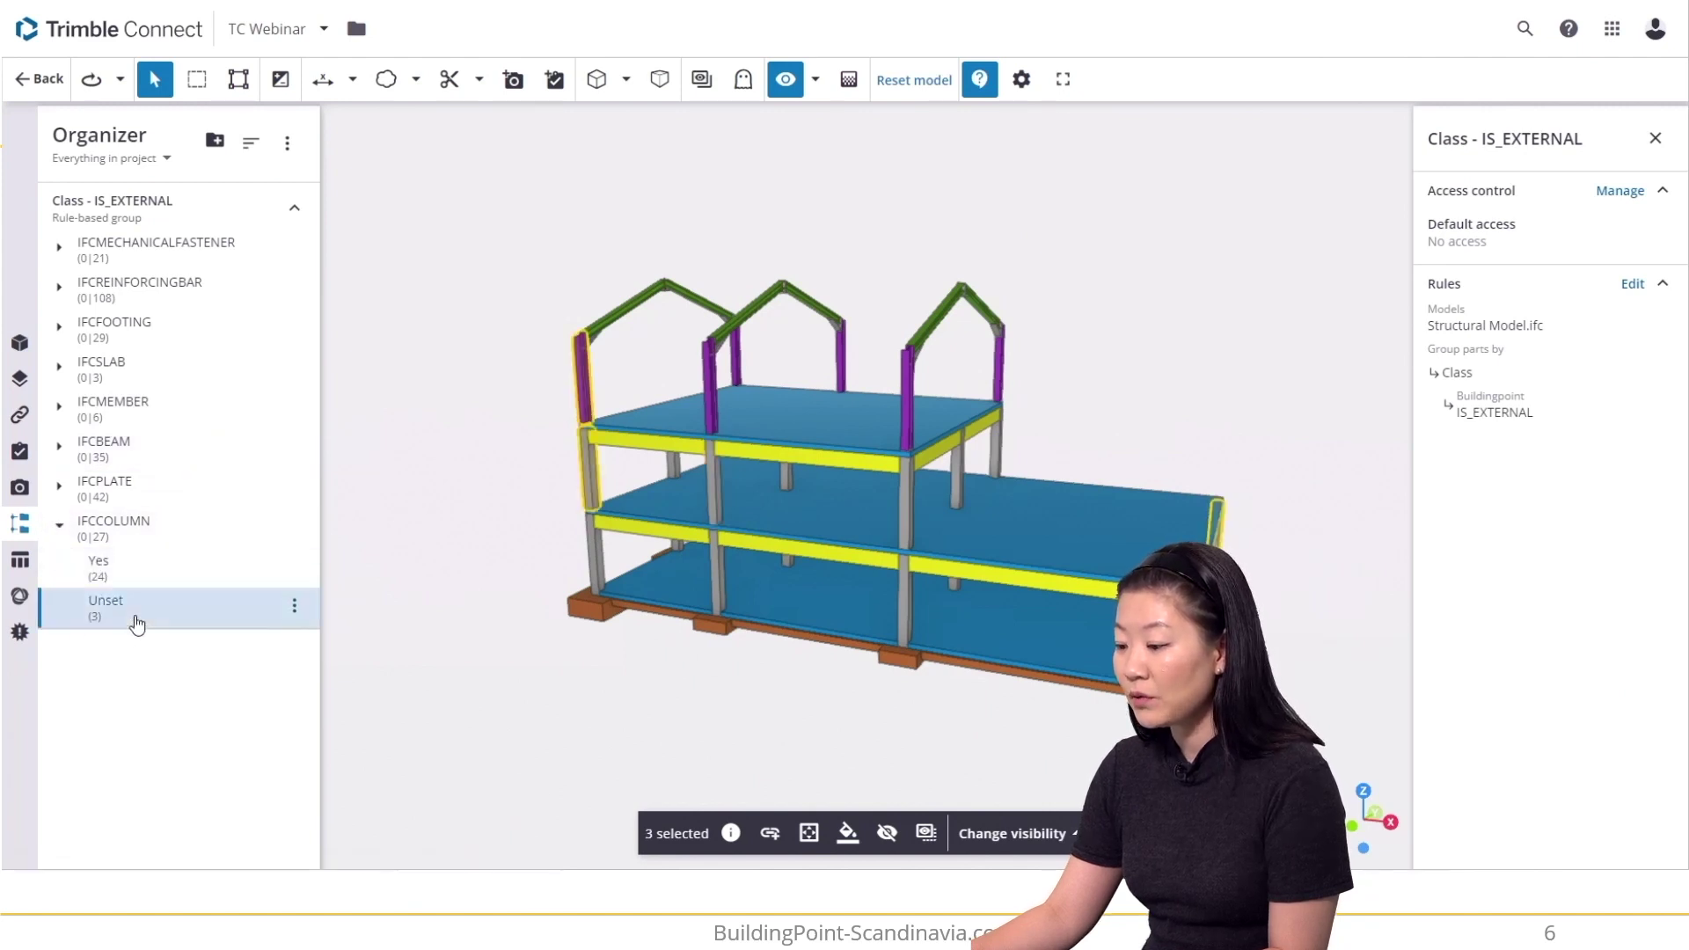
left_click_drag(381, 581, 908, 523)
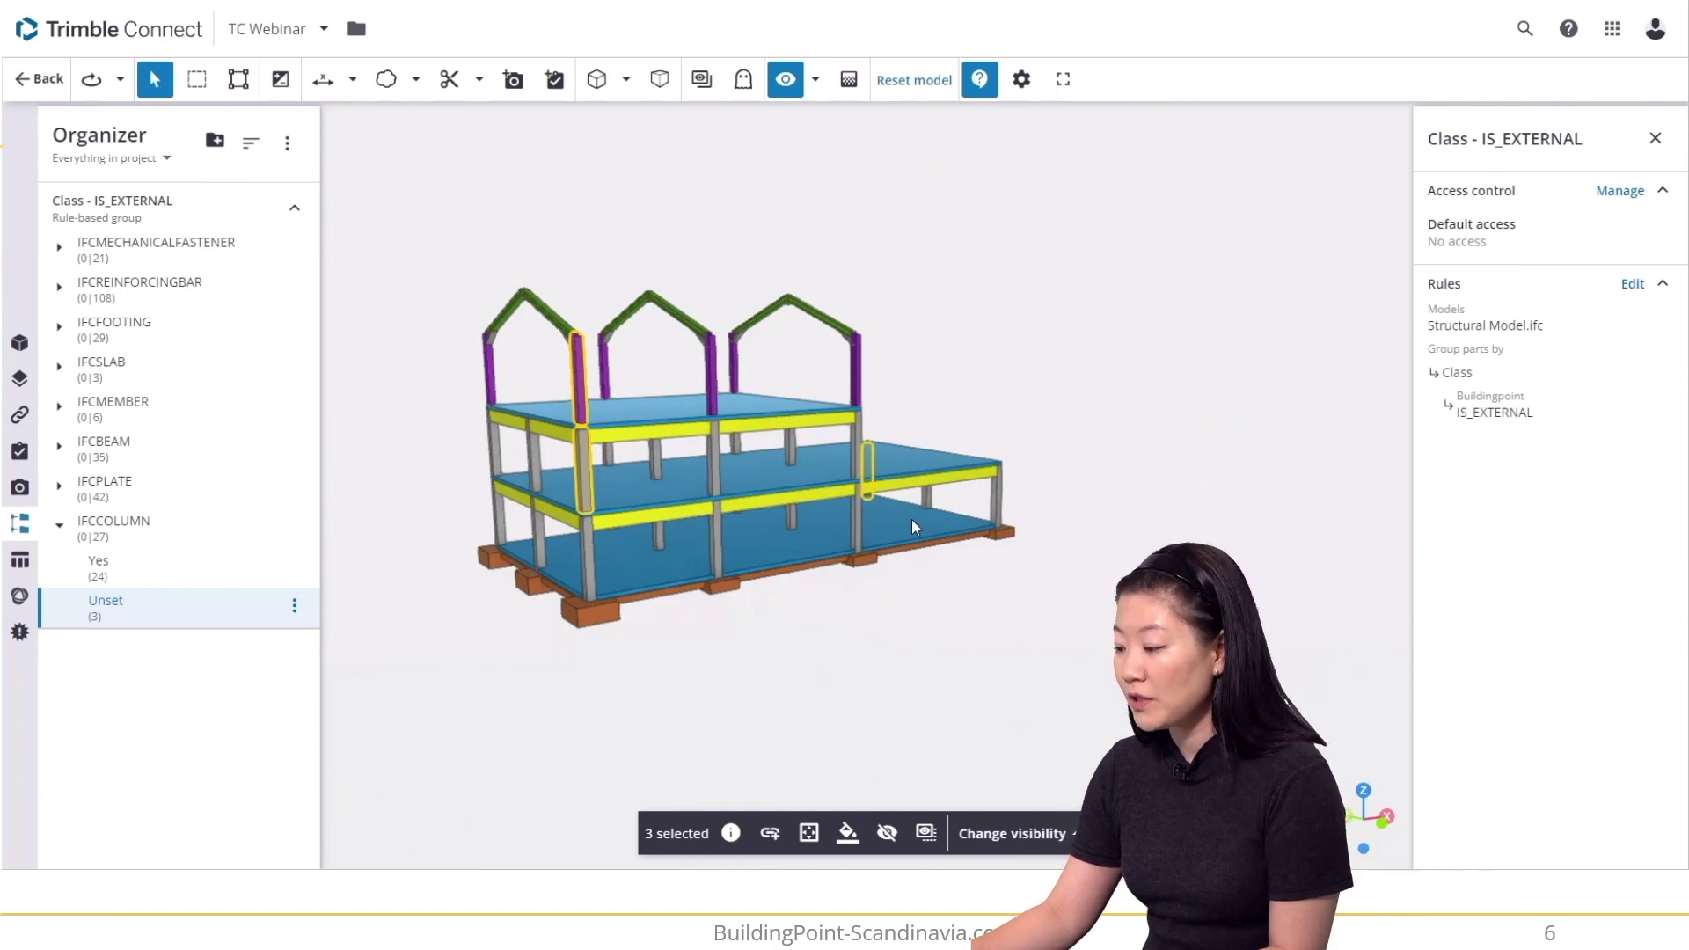
left_click_drag(911, 519, 1119, 547)
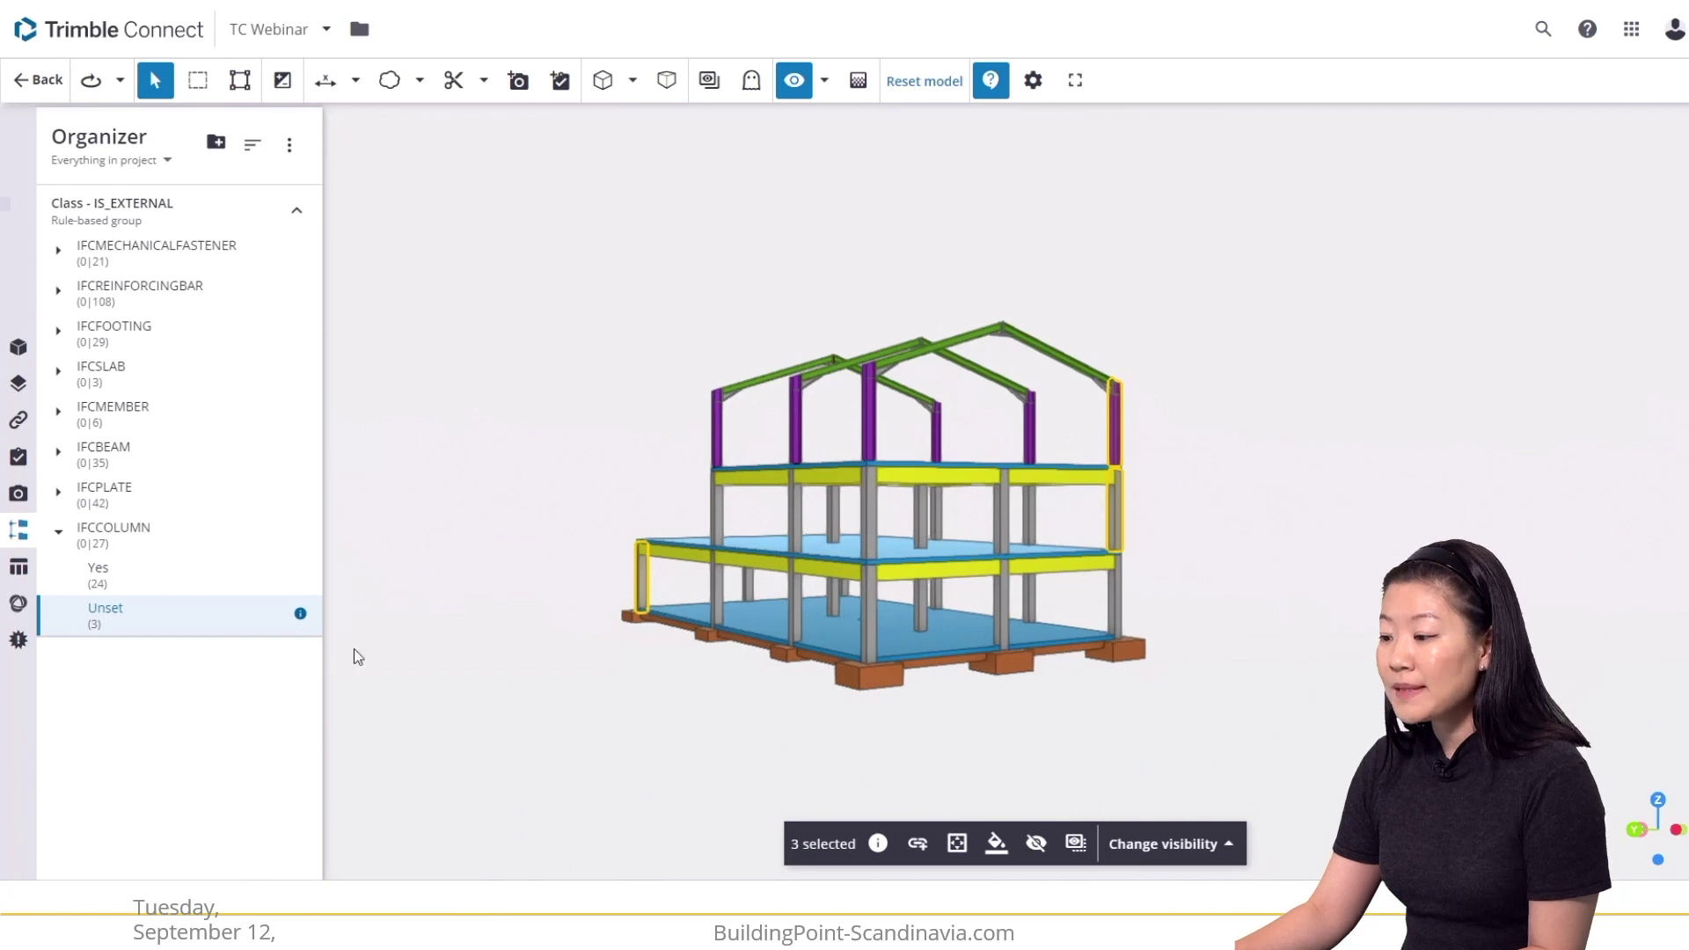
Start a new topic for the selected columns with the title "Missing information".
left_click(17, 605)
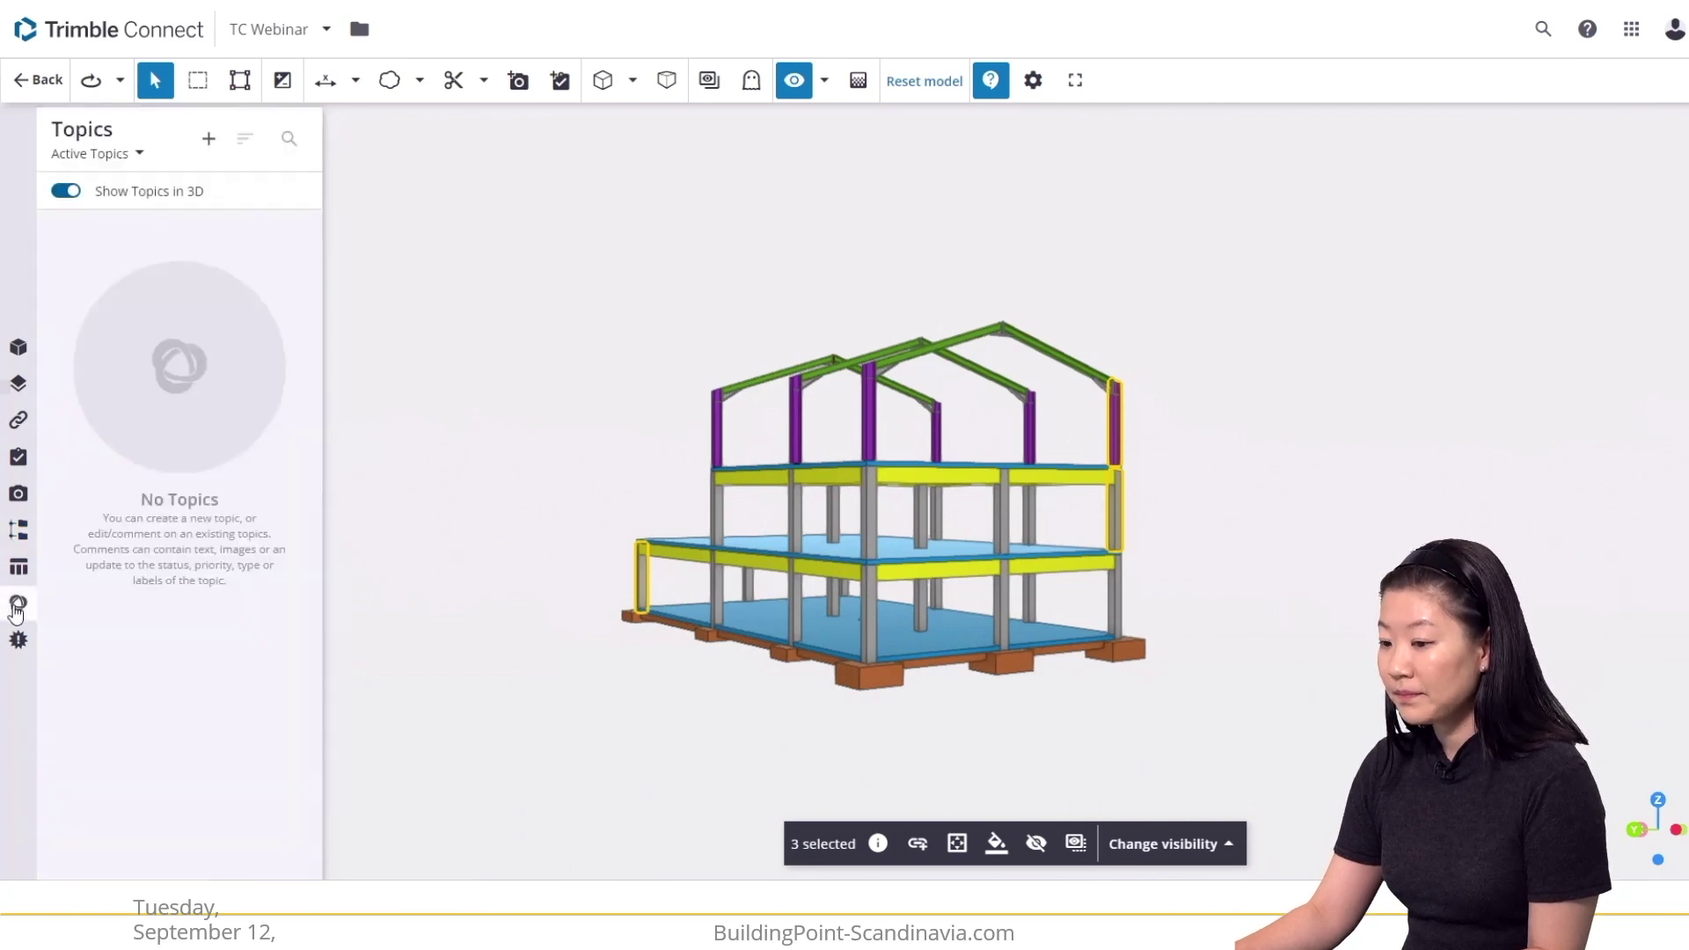
left_click(209, 140)
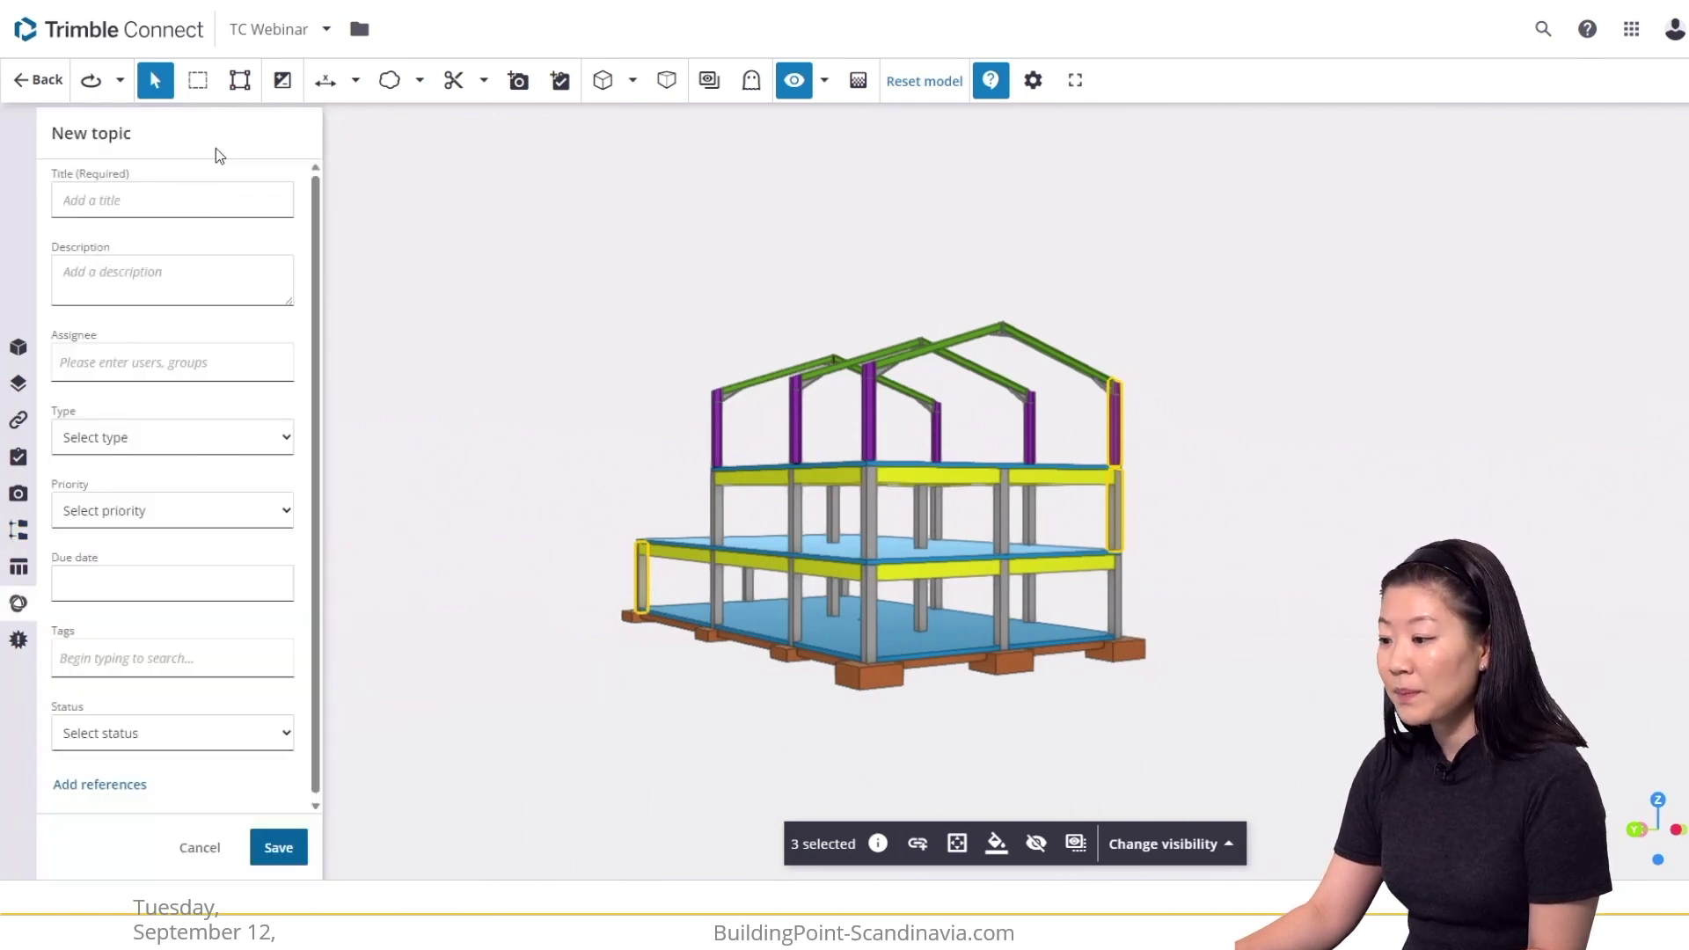
left_click(207, 201)
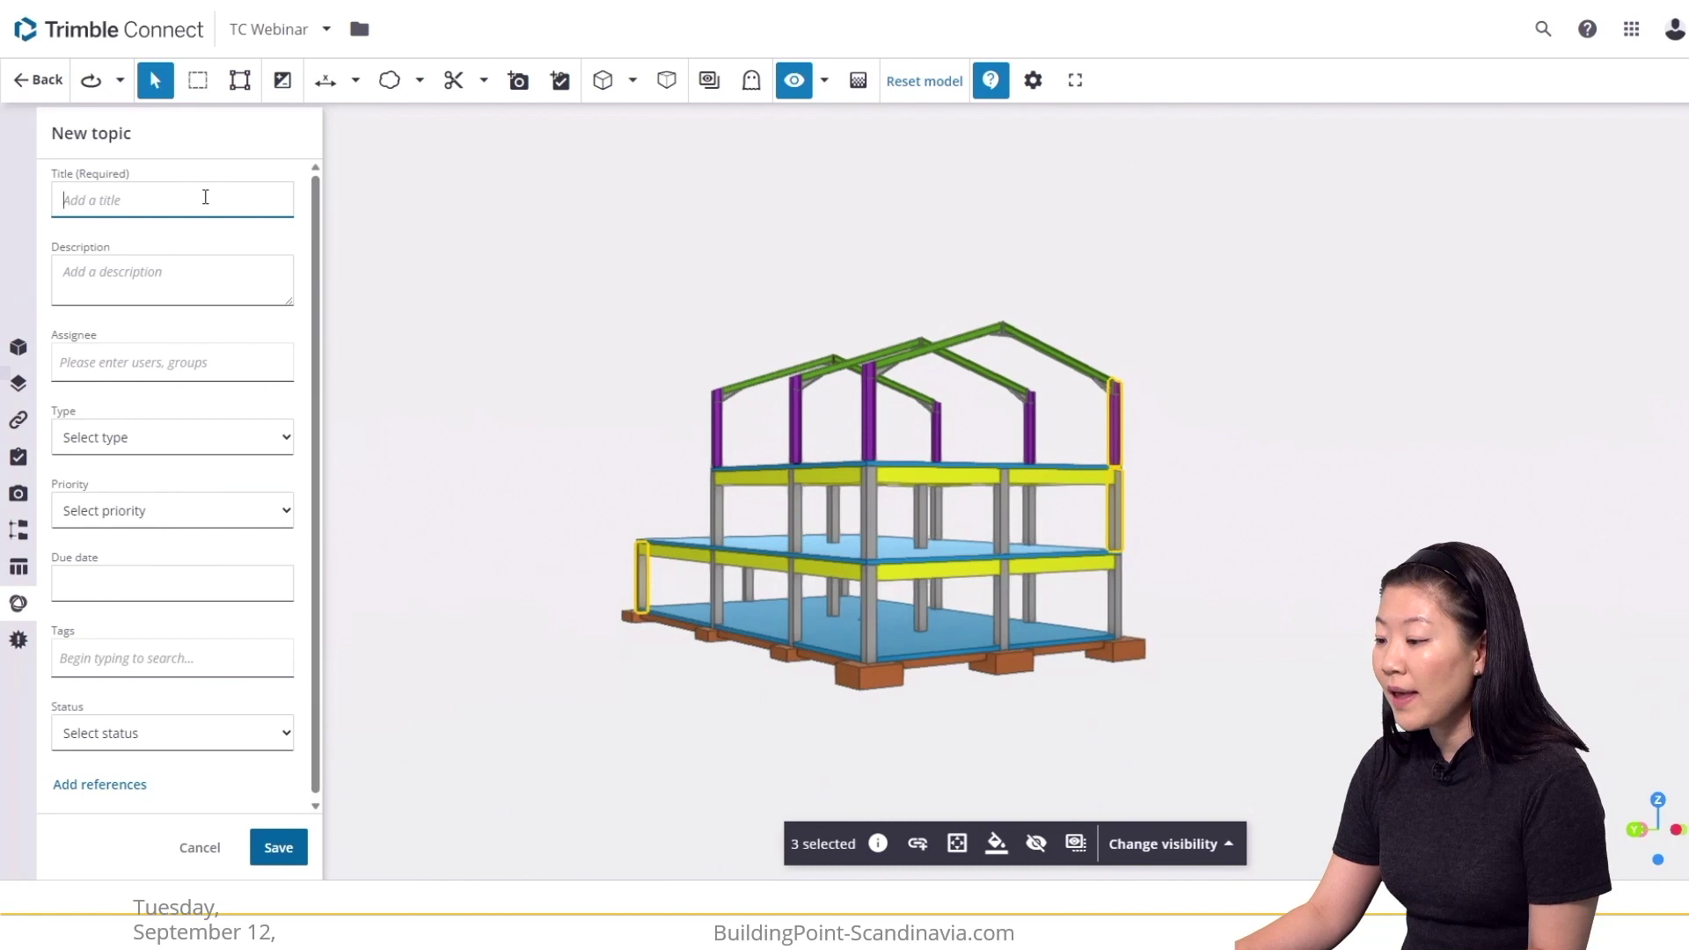
type("Mi")
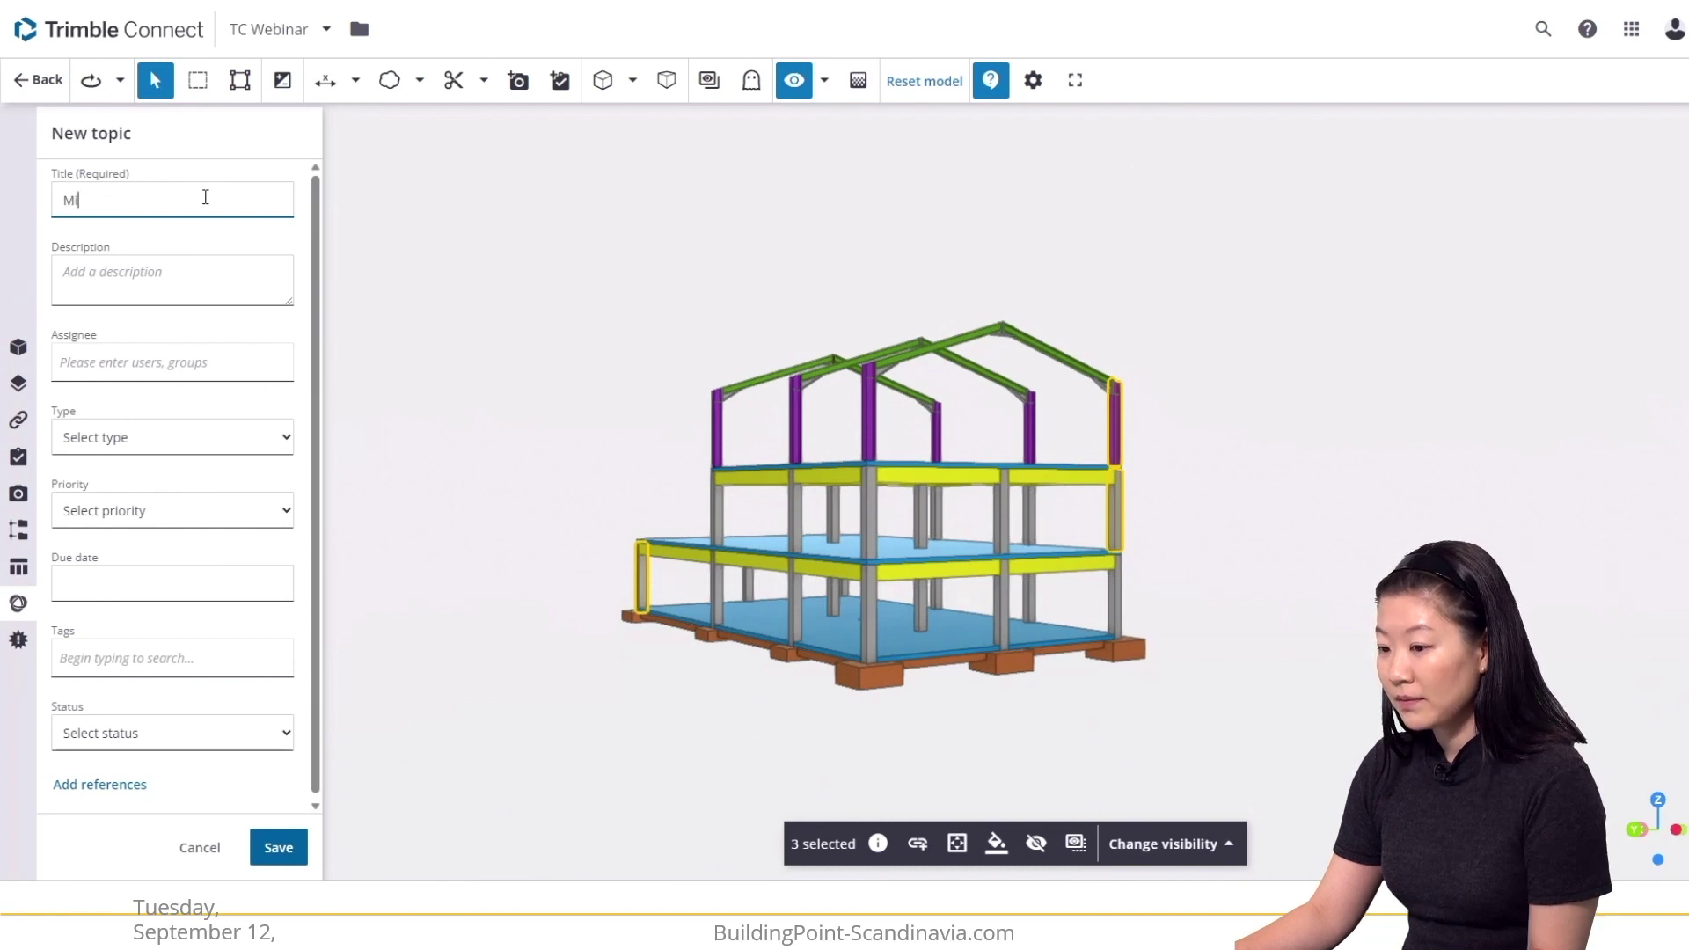
type("ssing i")
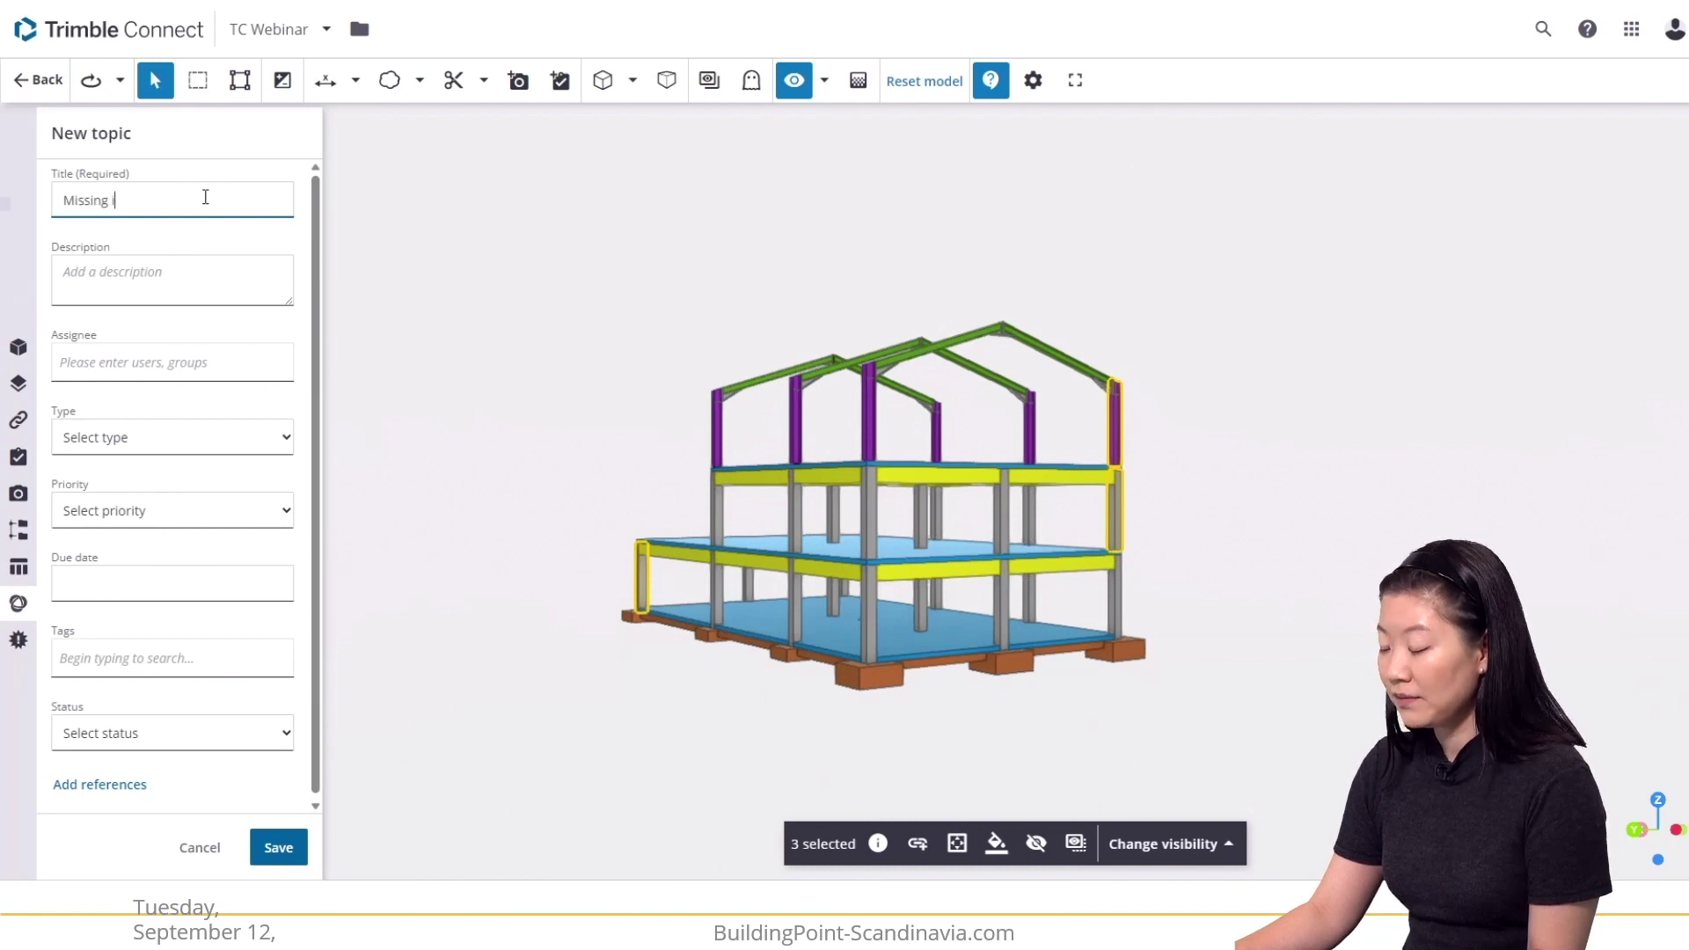
type("nformation")
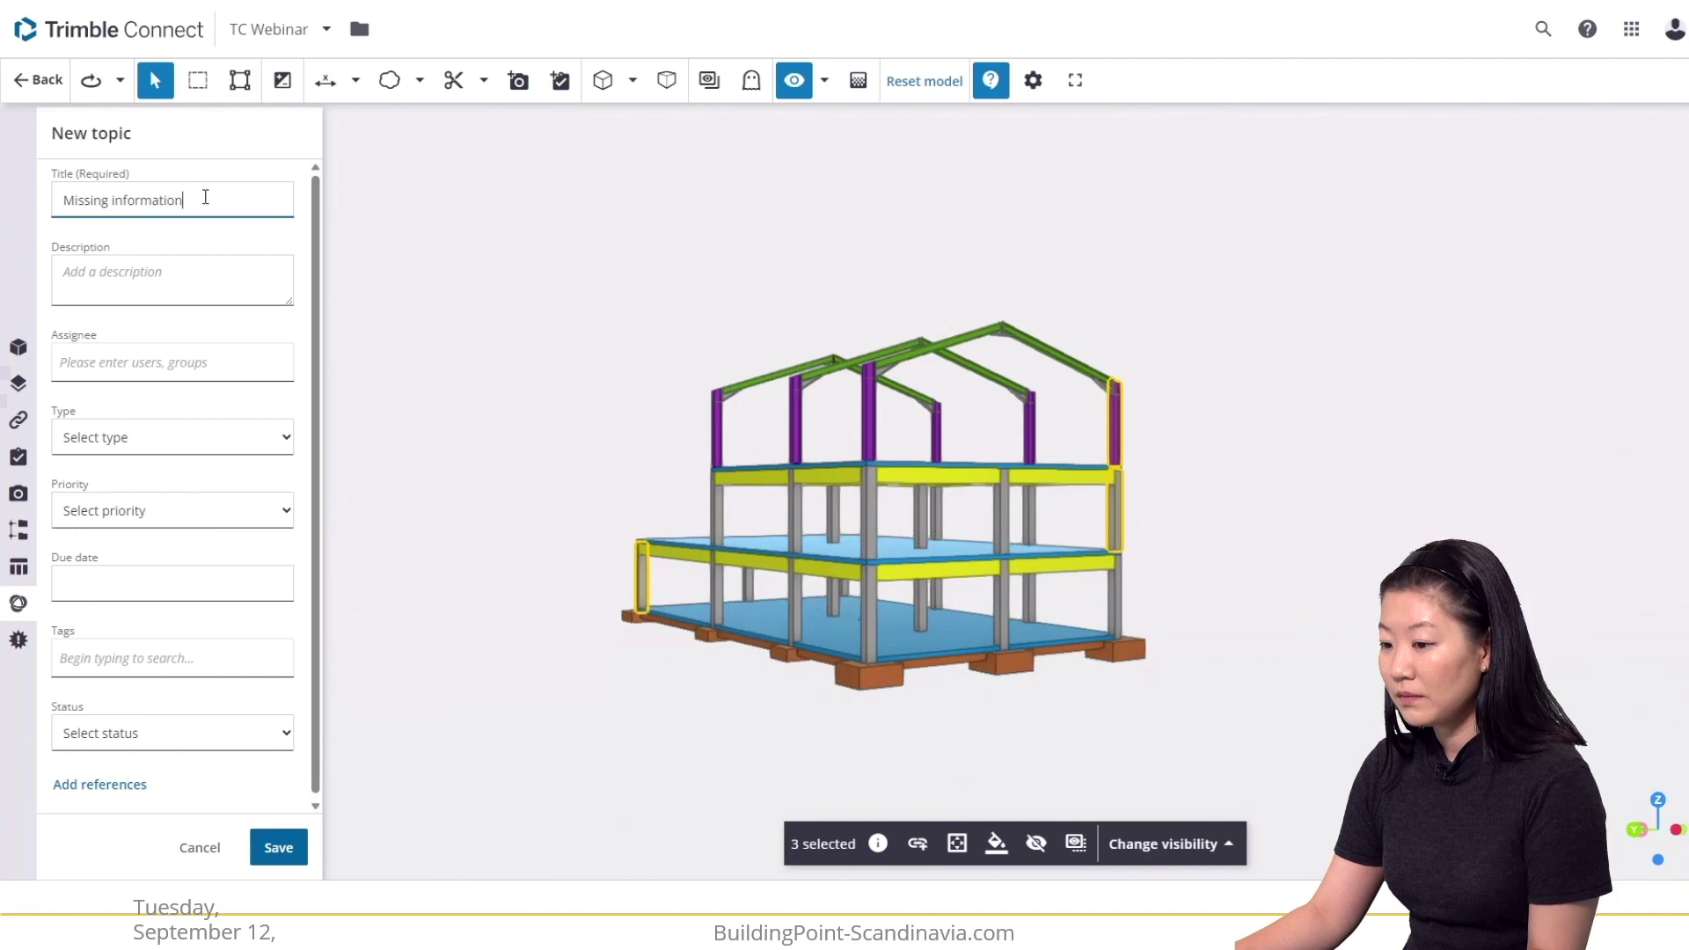
Enter "Update the property value of 'Is_External'" as the topic's description.
key("Tab")
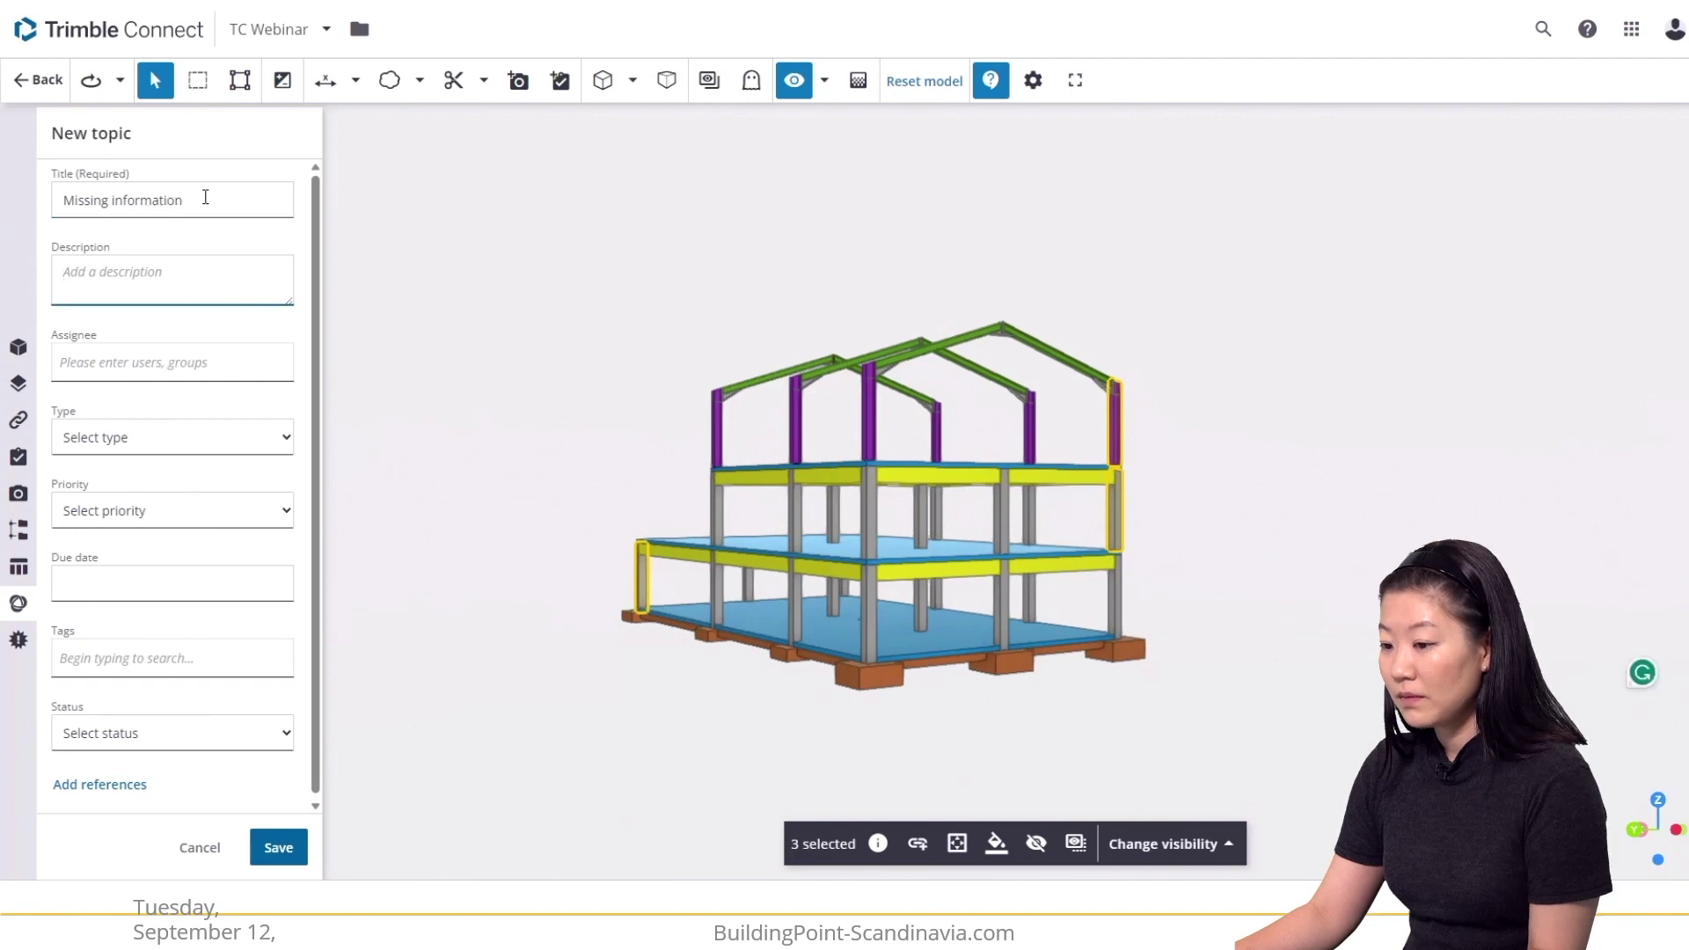
type("Upd")
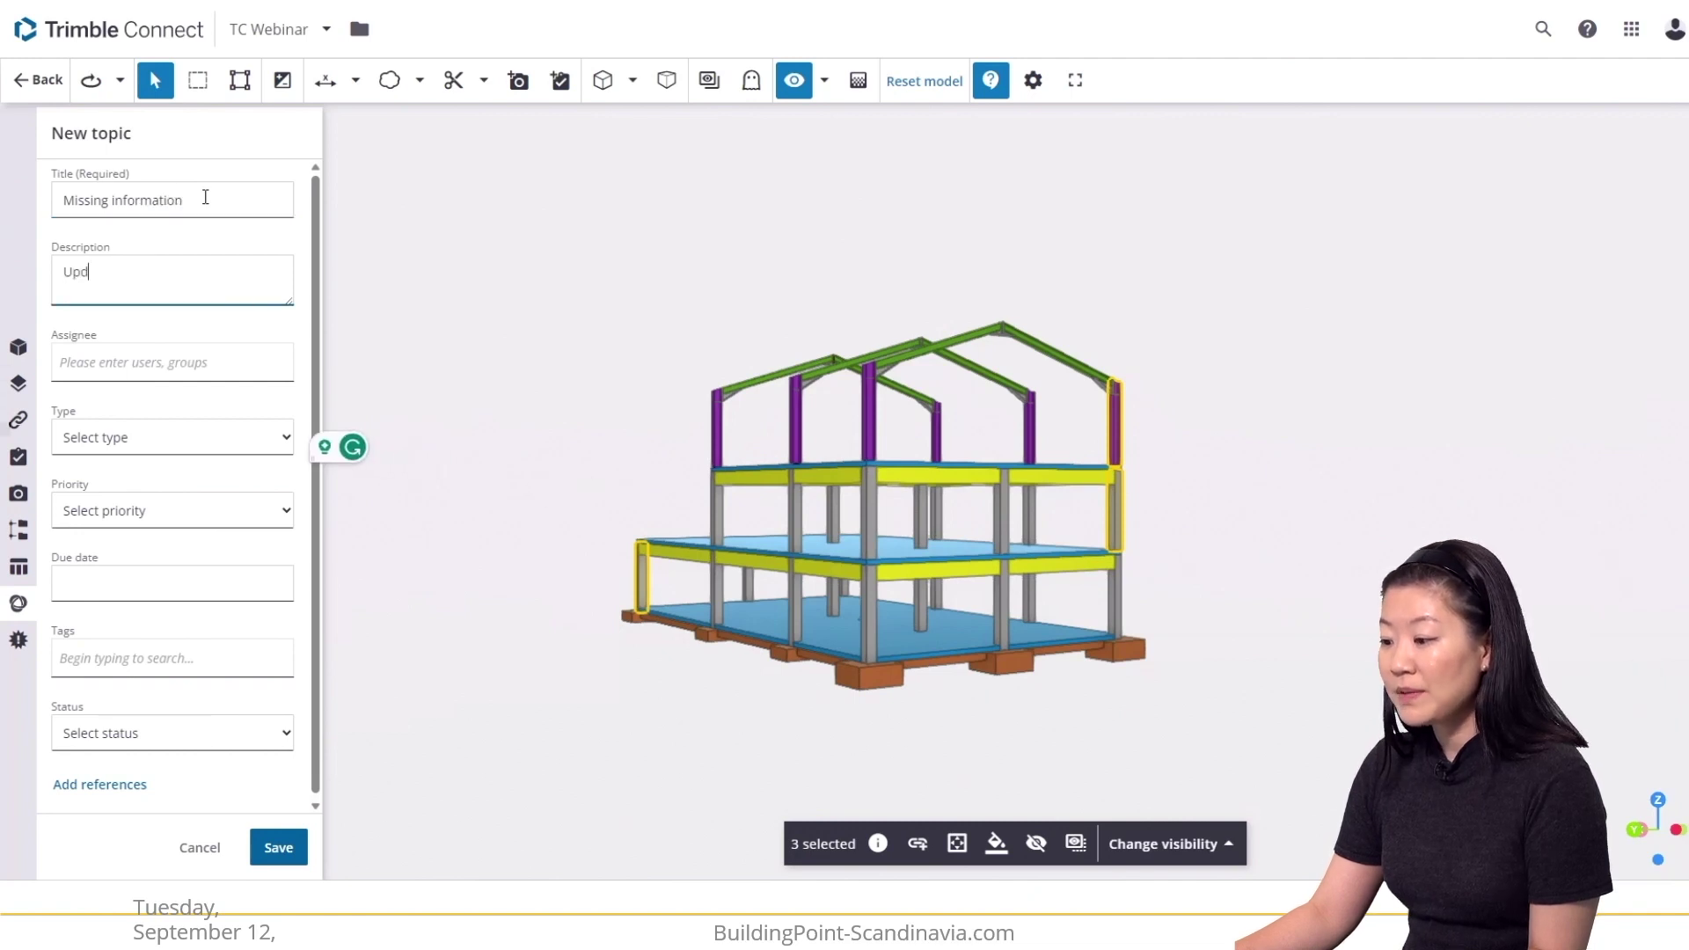
type("ate the prope")
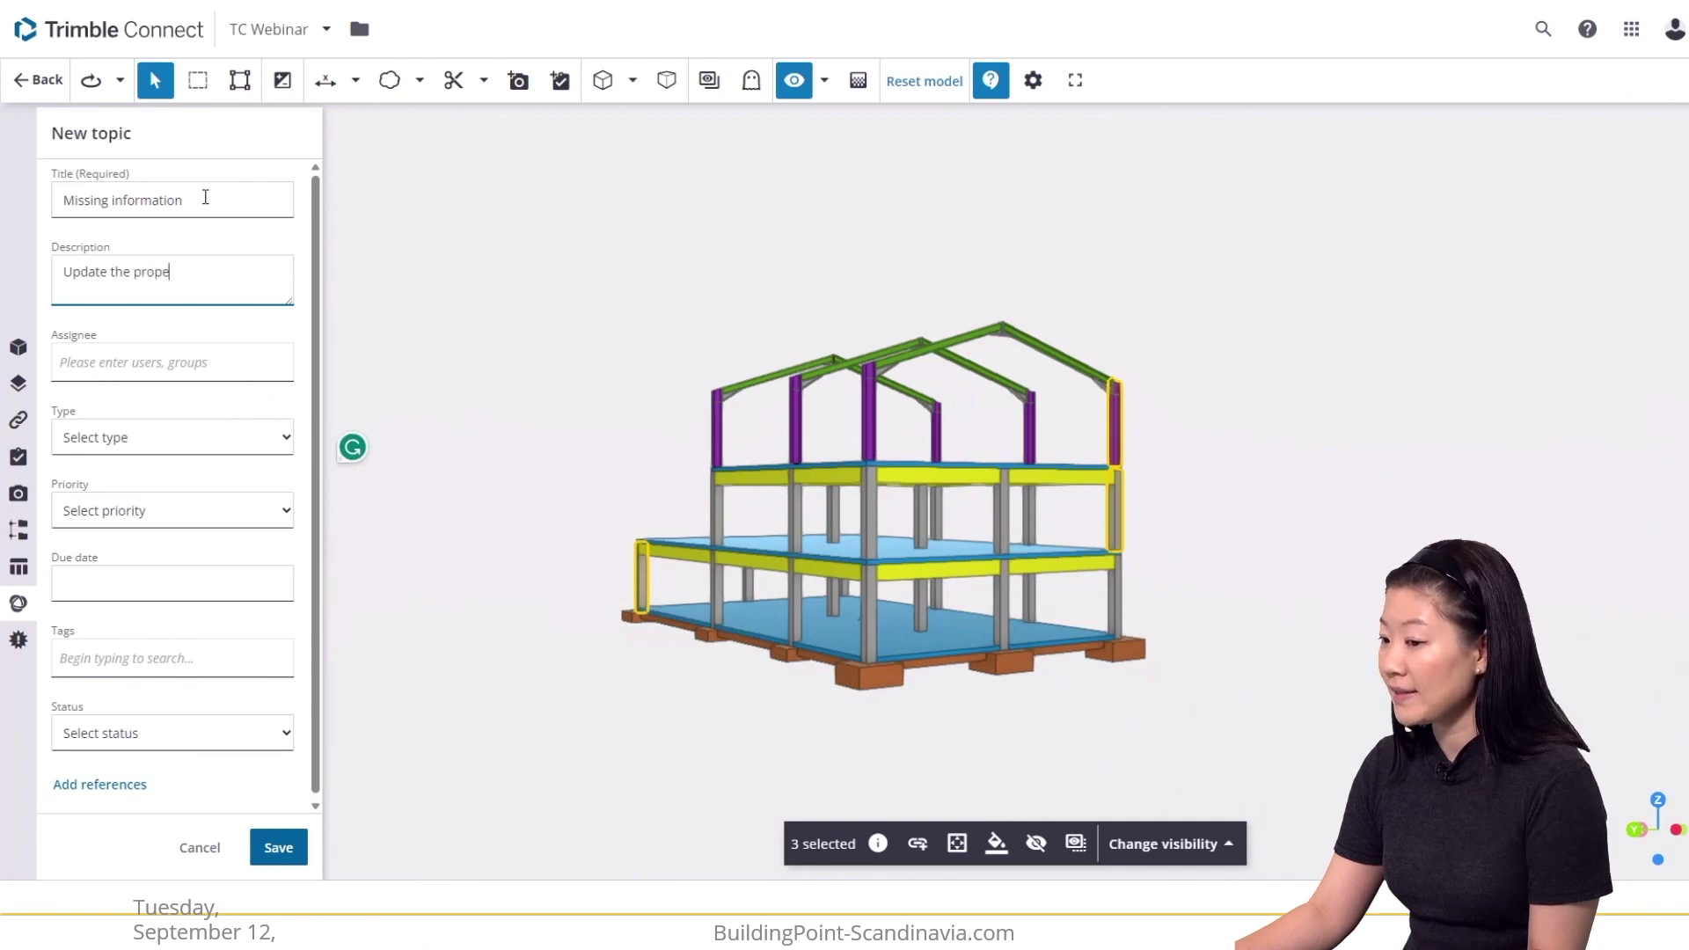
type("rty va")
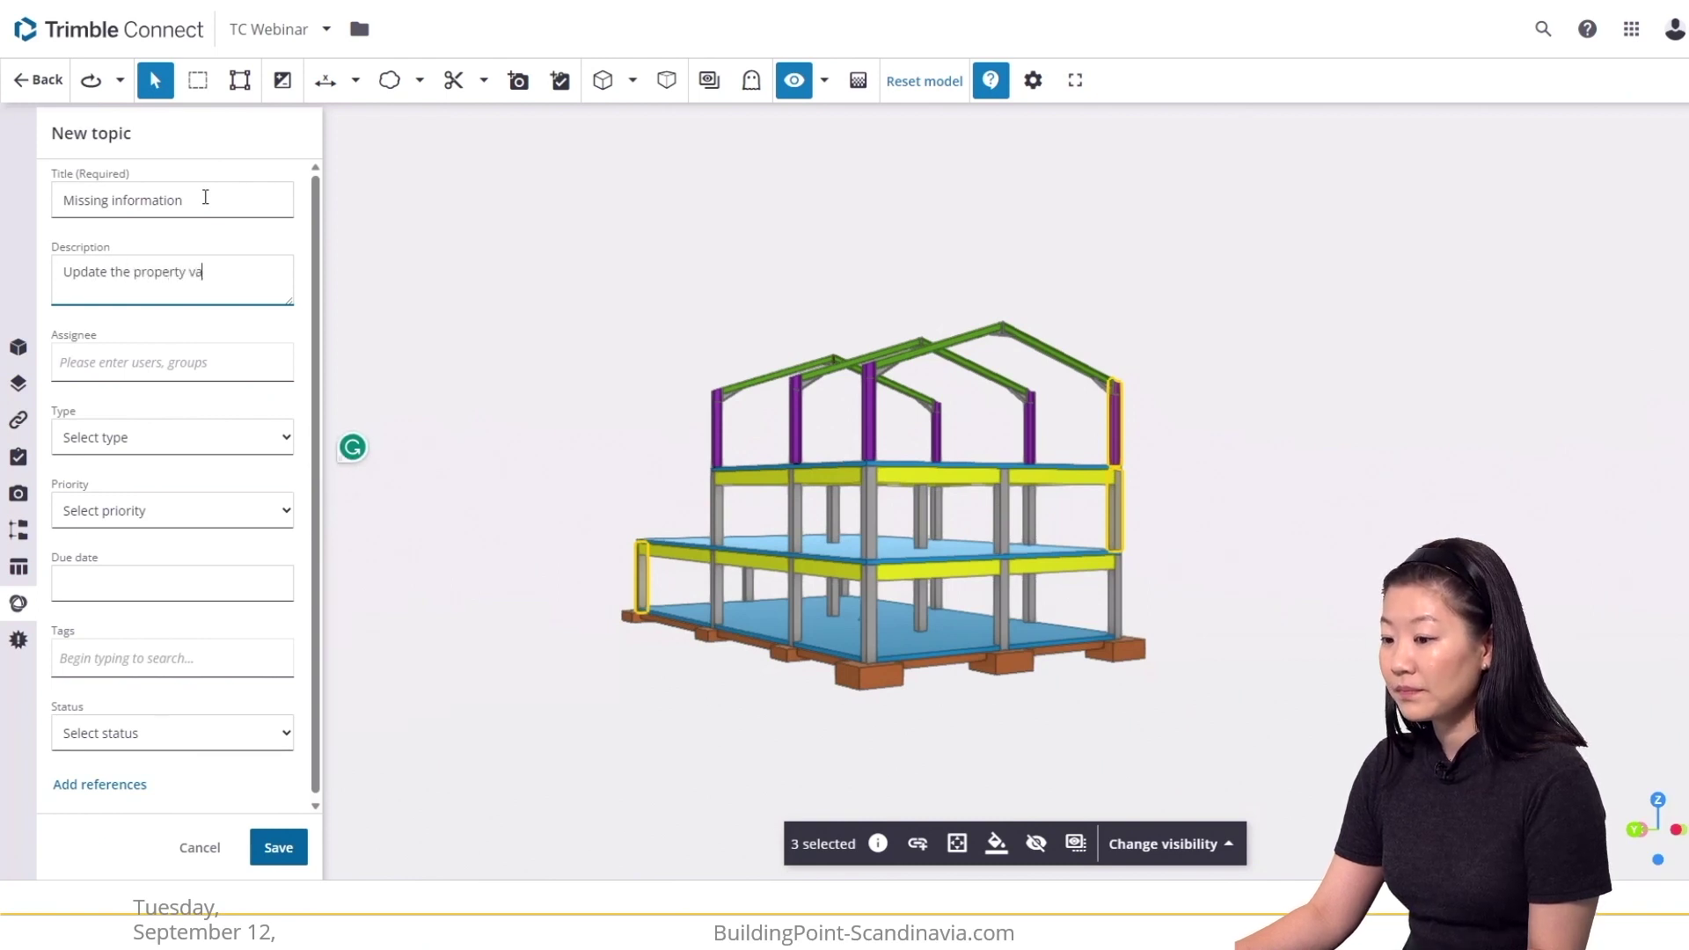
type("lue of")
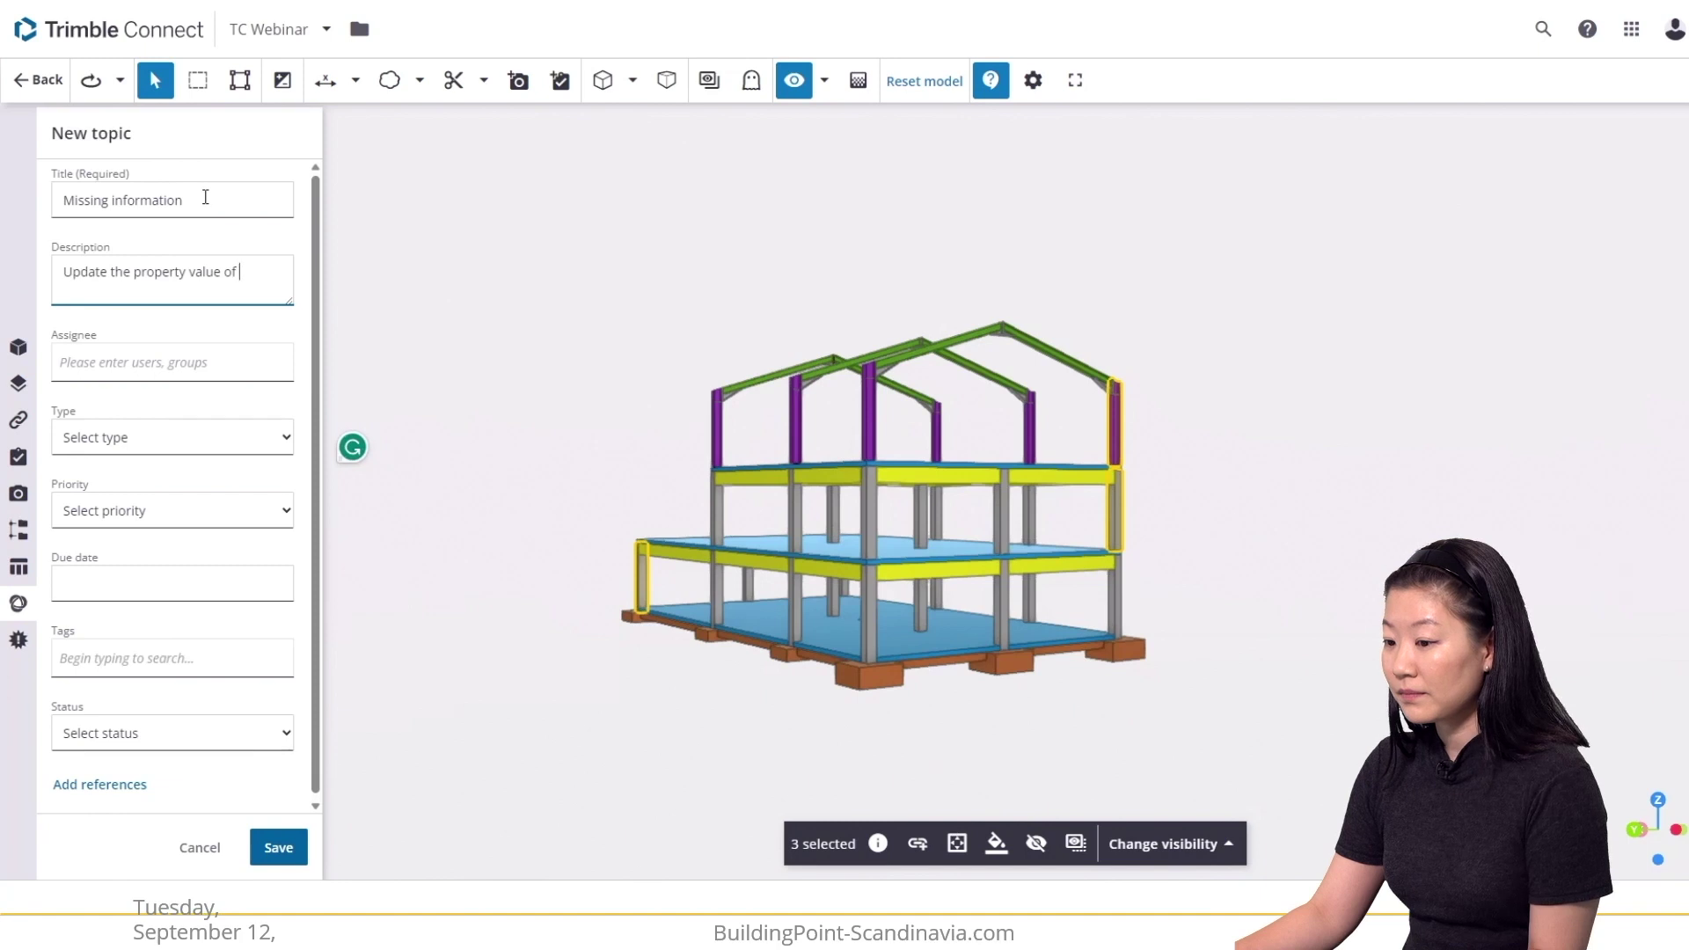
type(" 'Is")
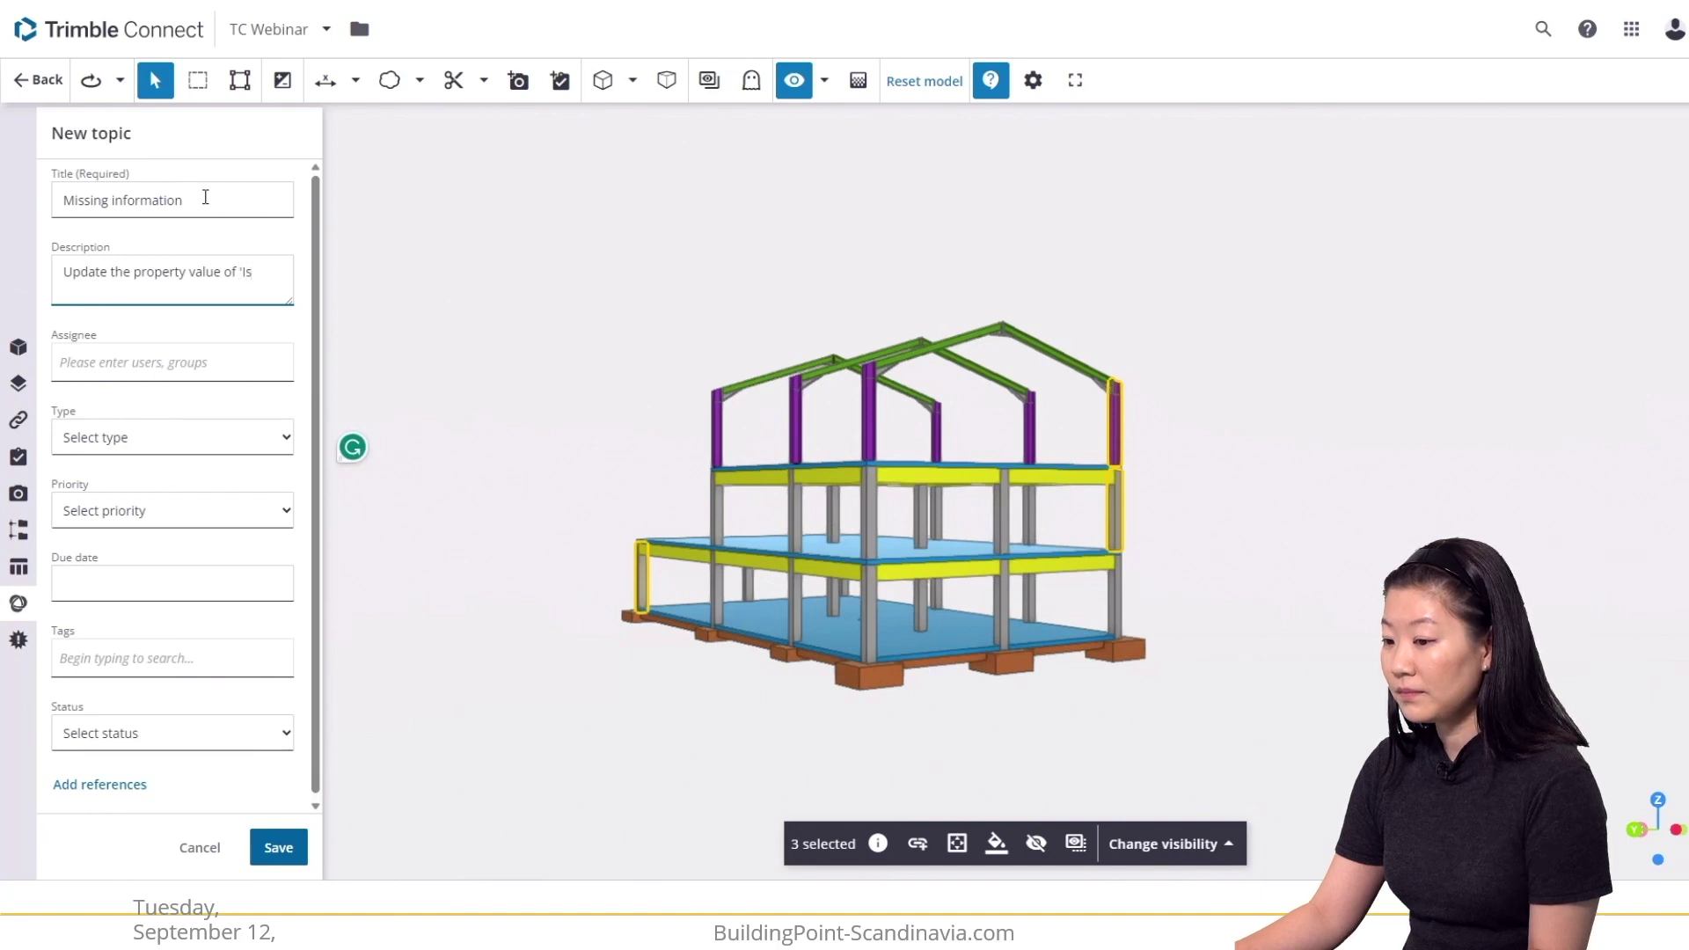
type("_E")
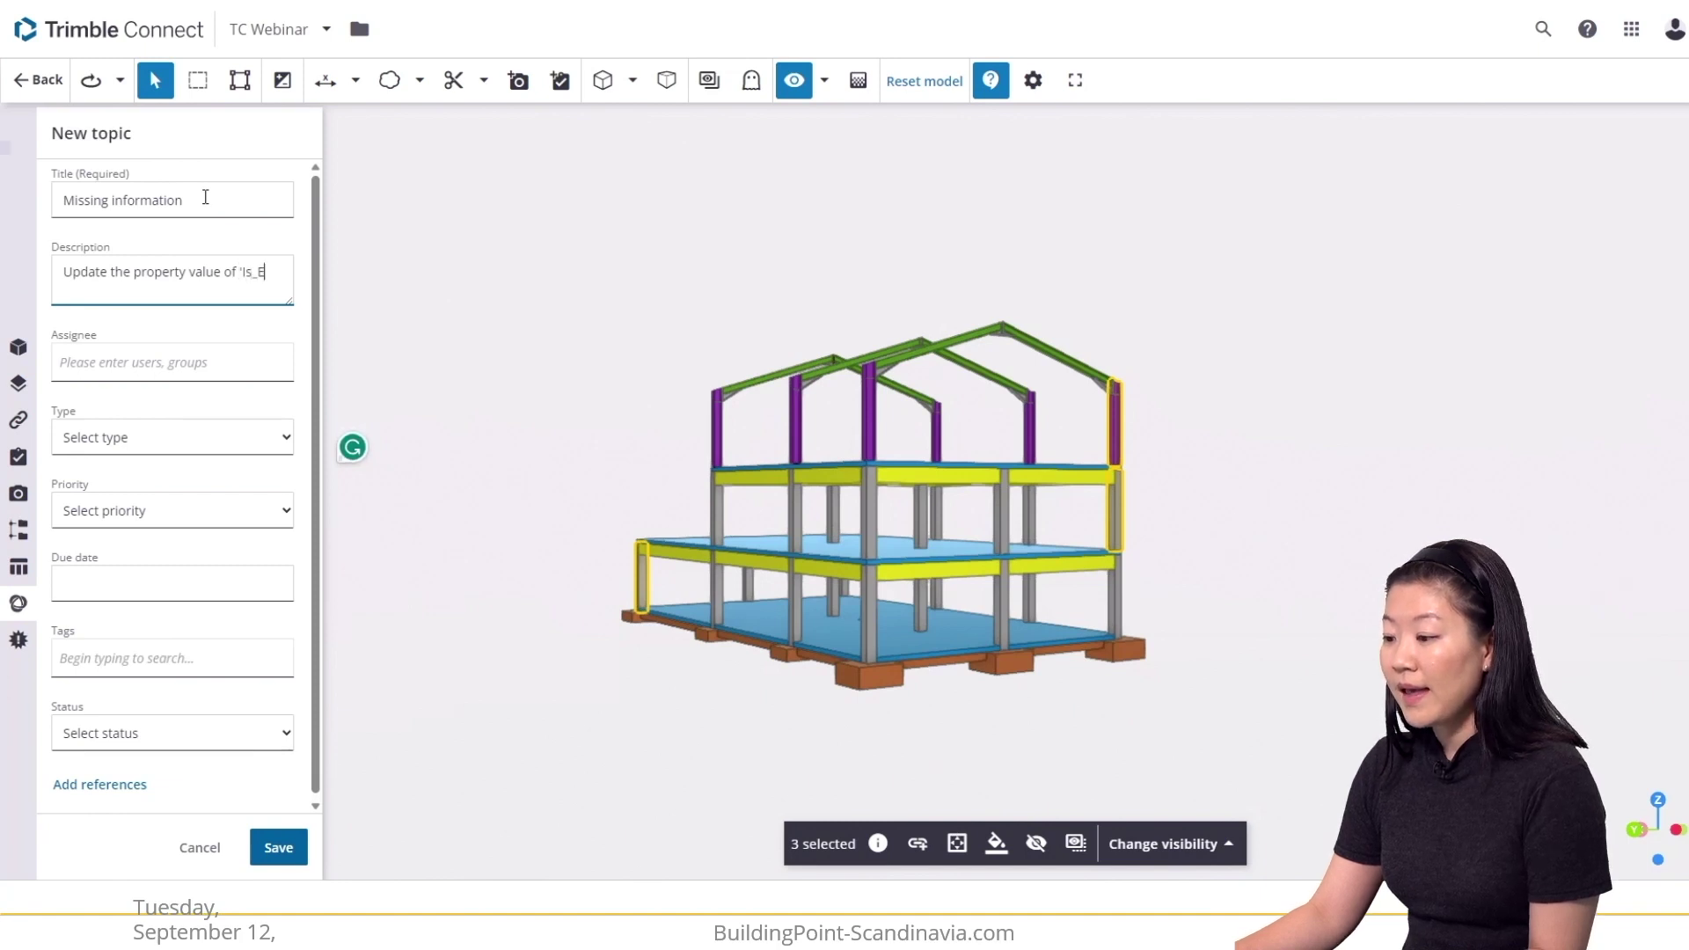
type("xte")
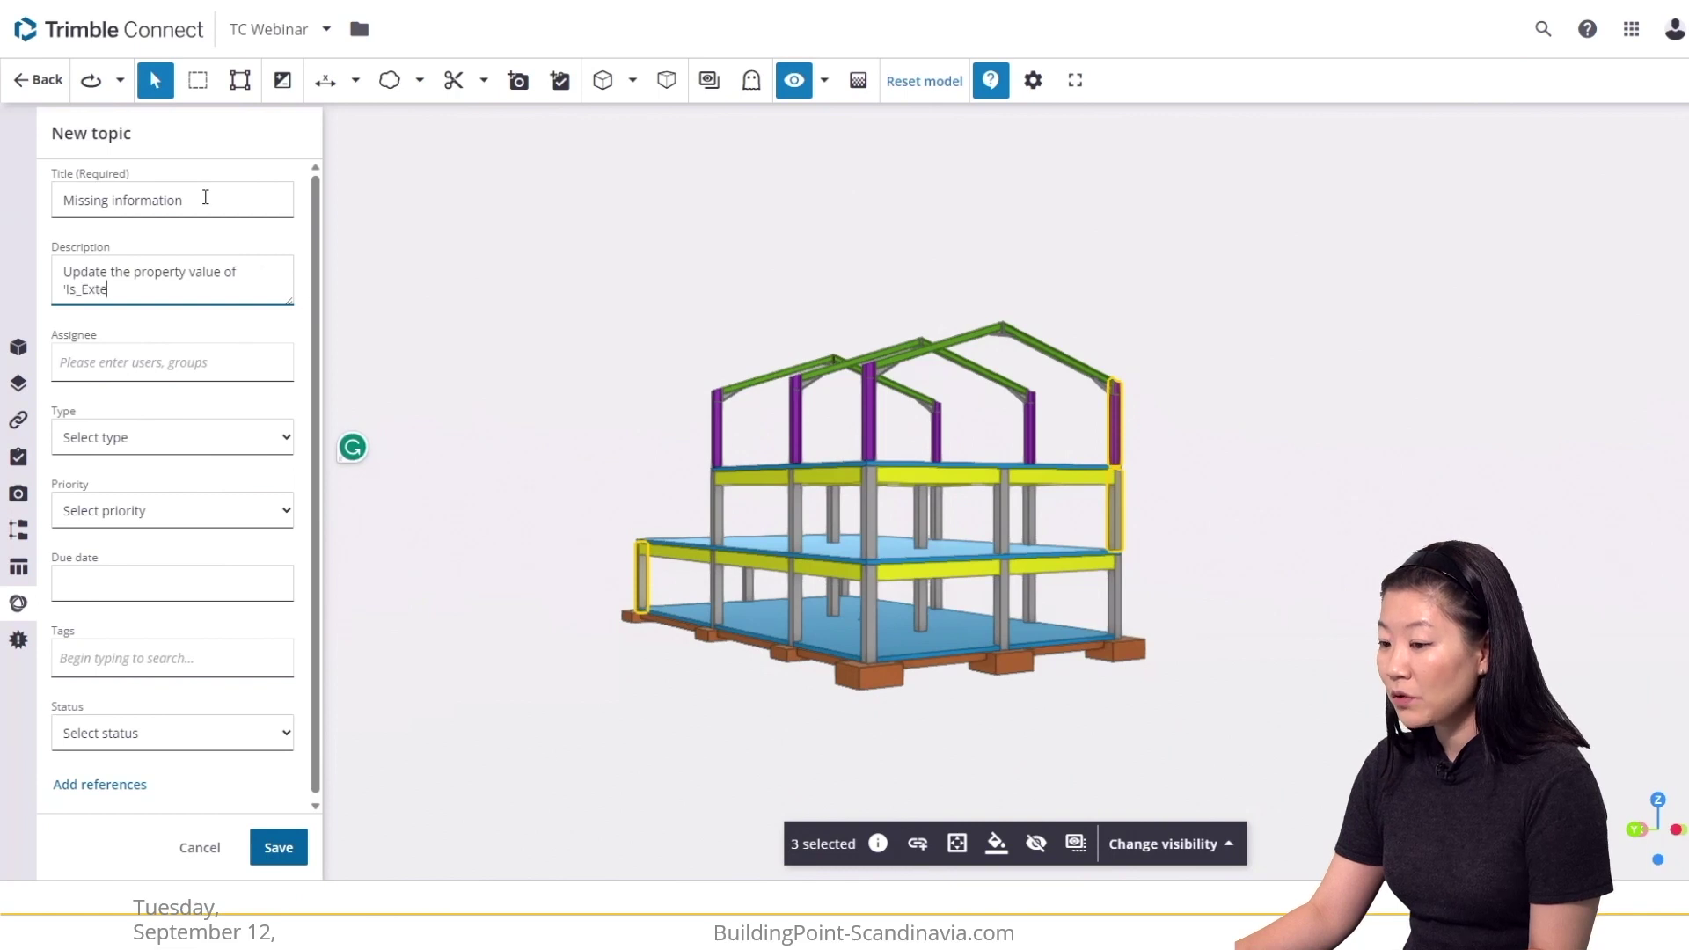
type("rnal")
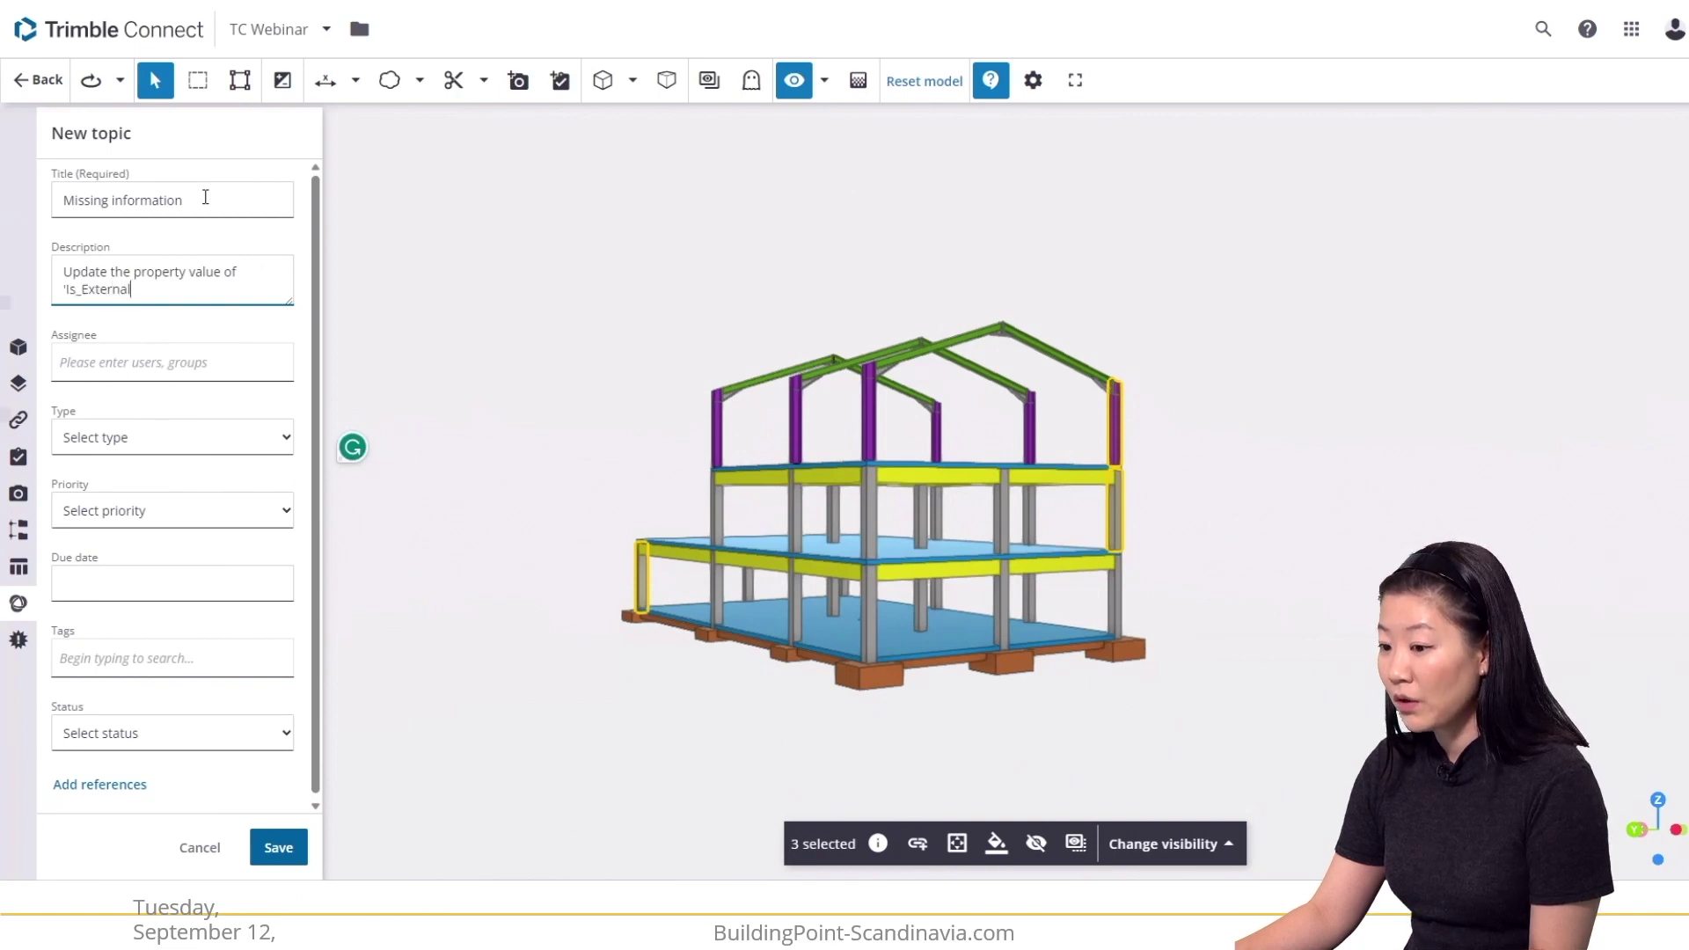
type("'")
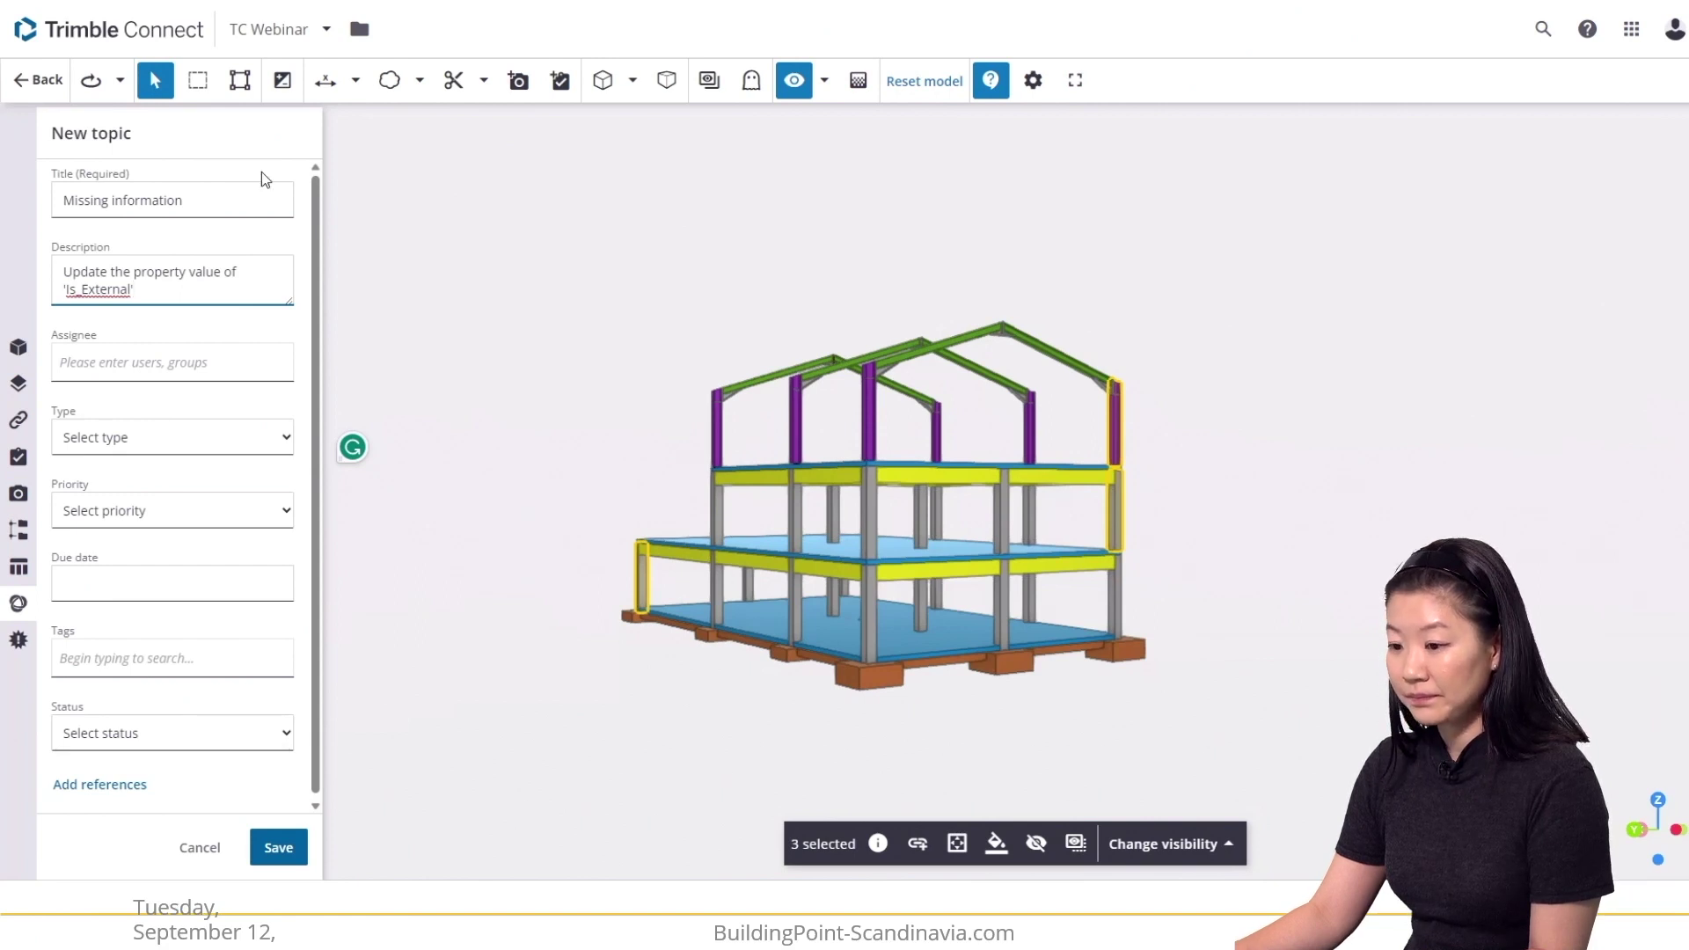
Assign the topic to the Strutural group and to the individual team member responsible for the structural model.
left_click(223, 356)
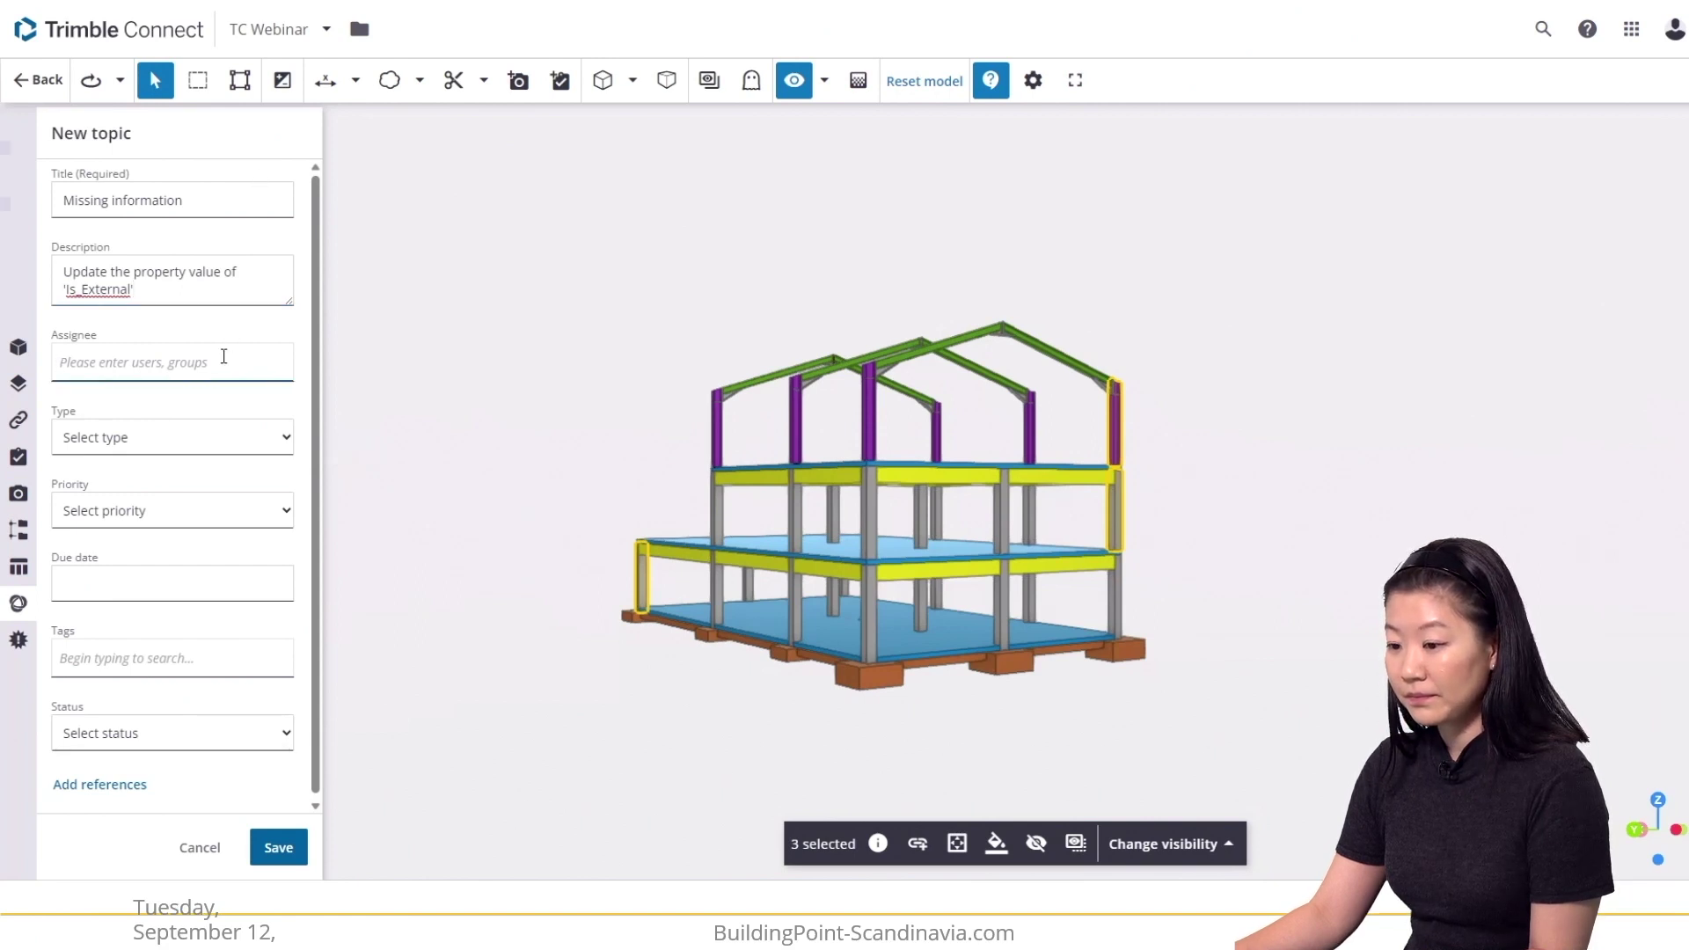
type("s")
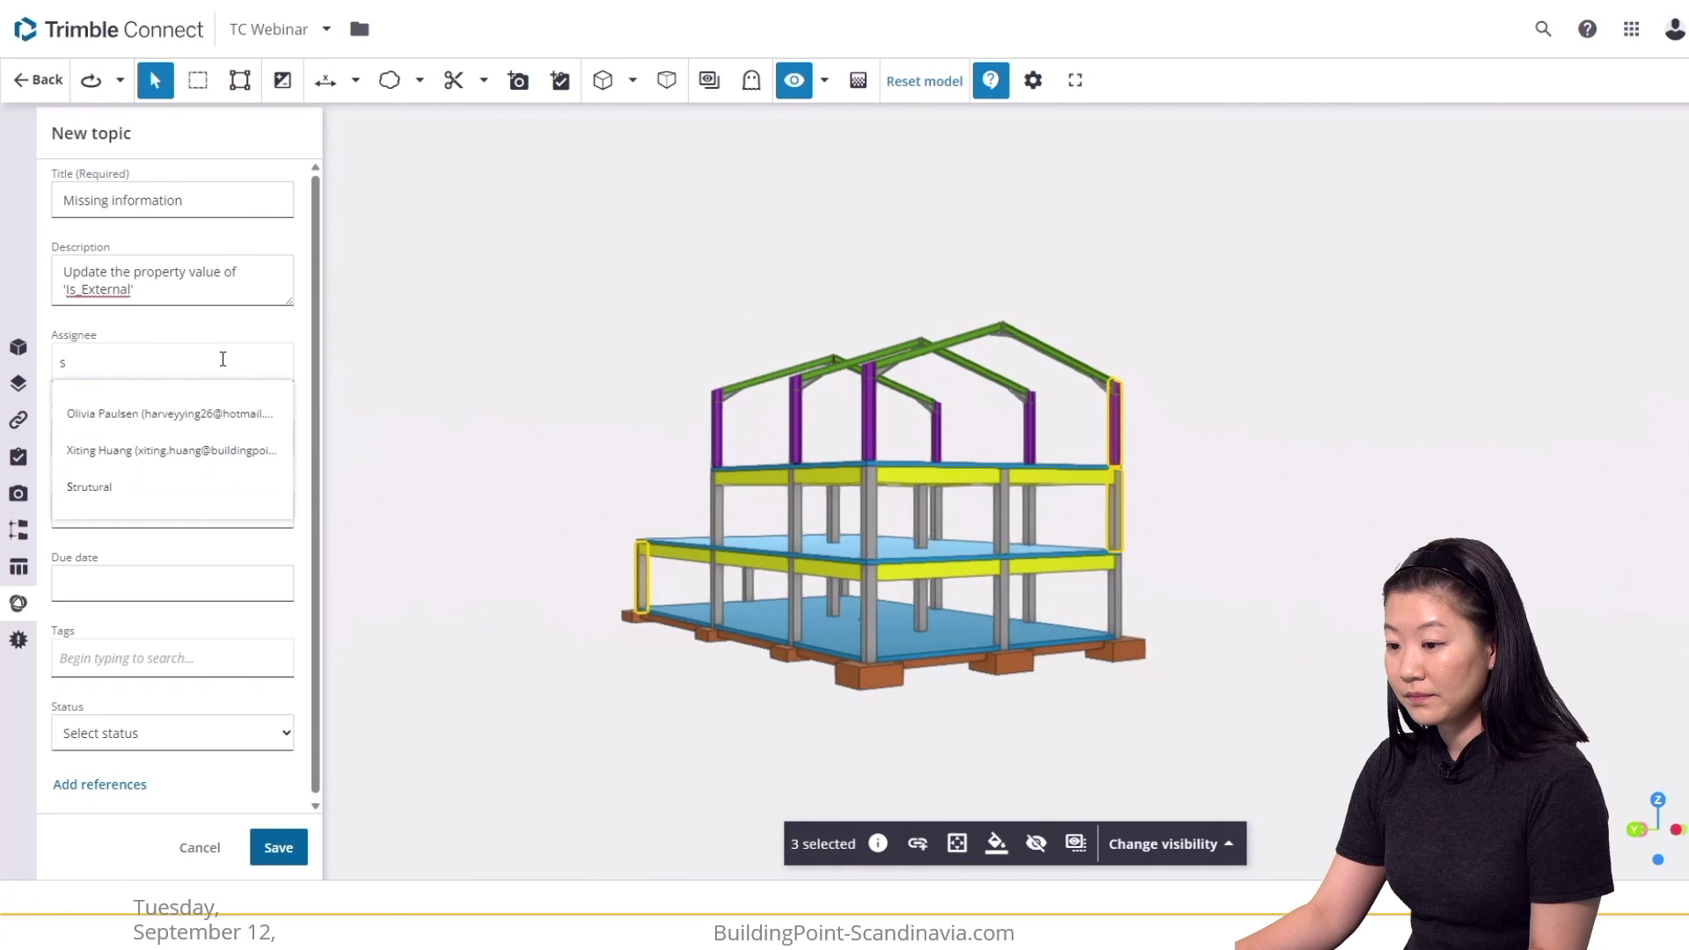
left_click(189, 491)
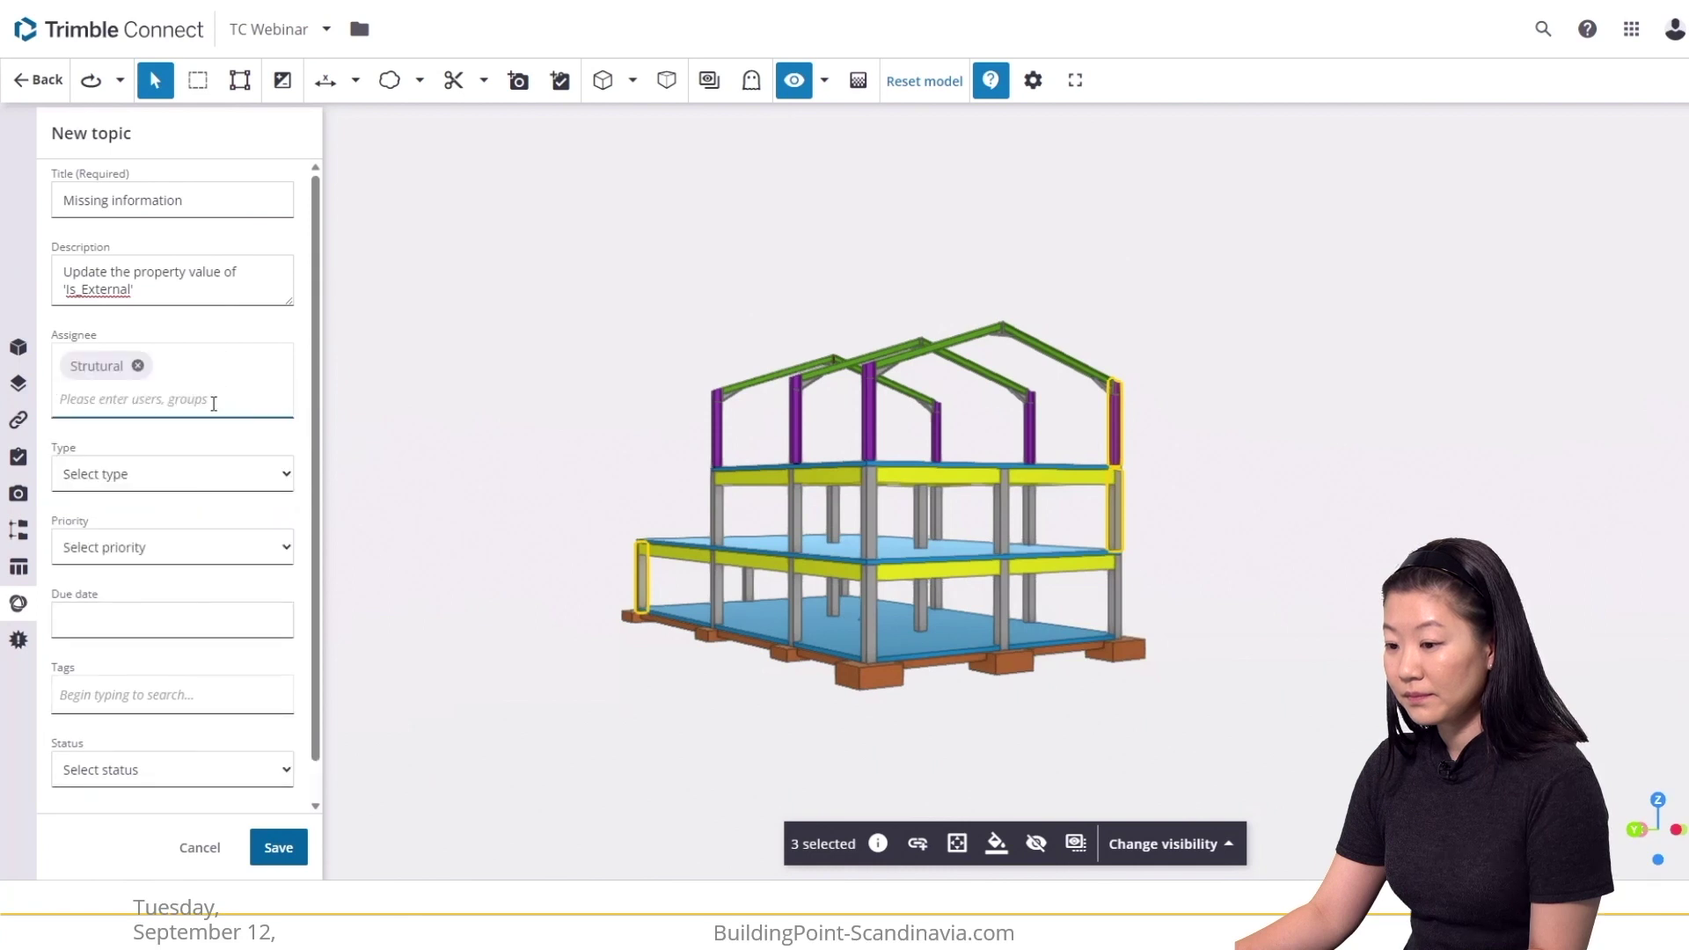
type("o")
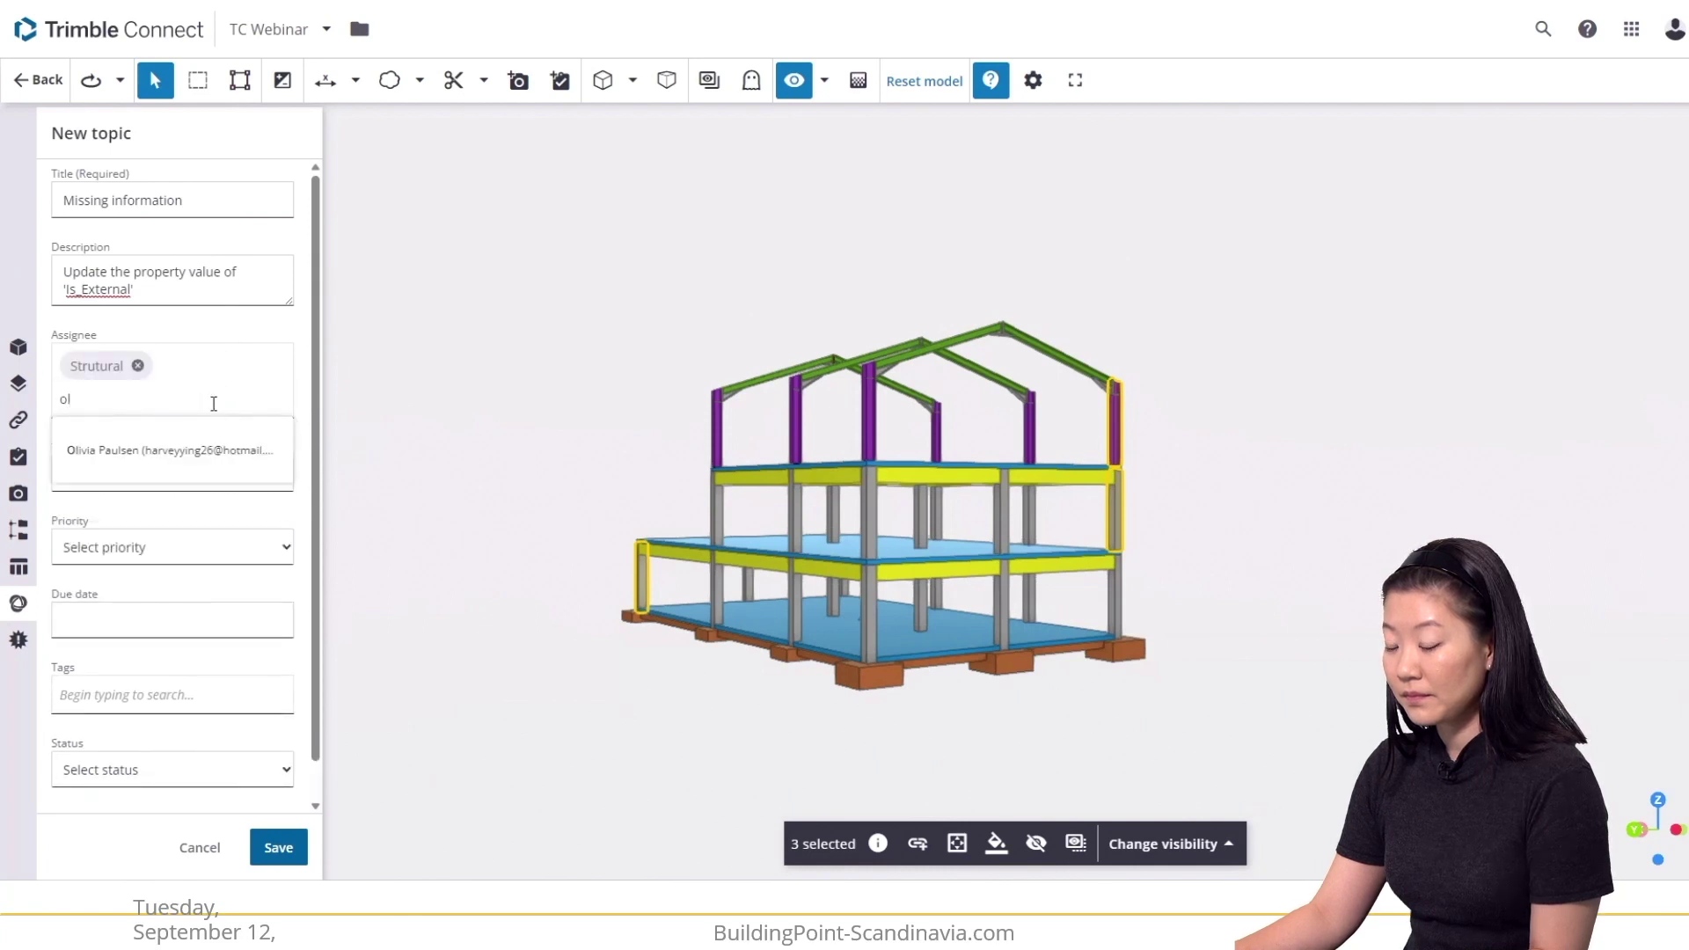
type("l")
left_click(198, 453)
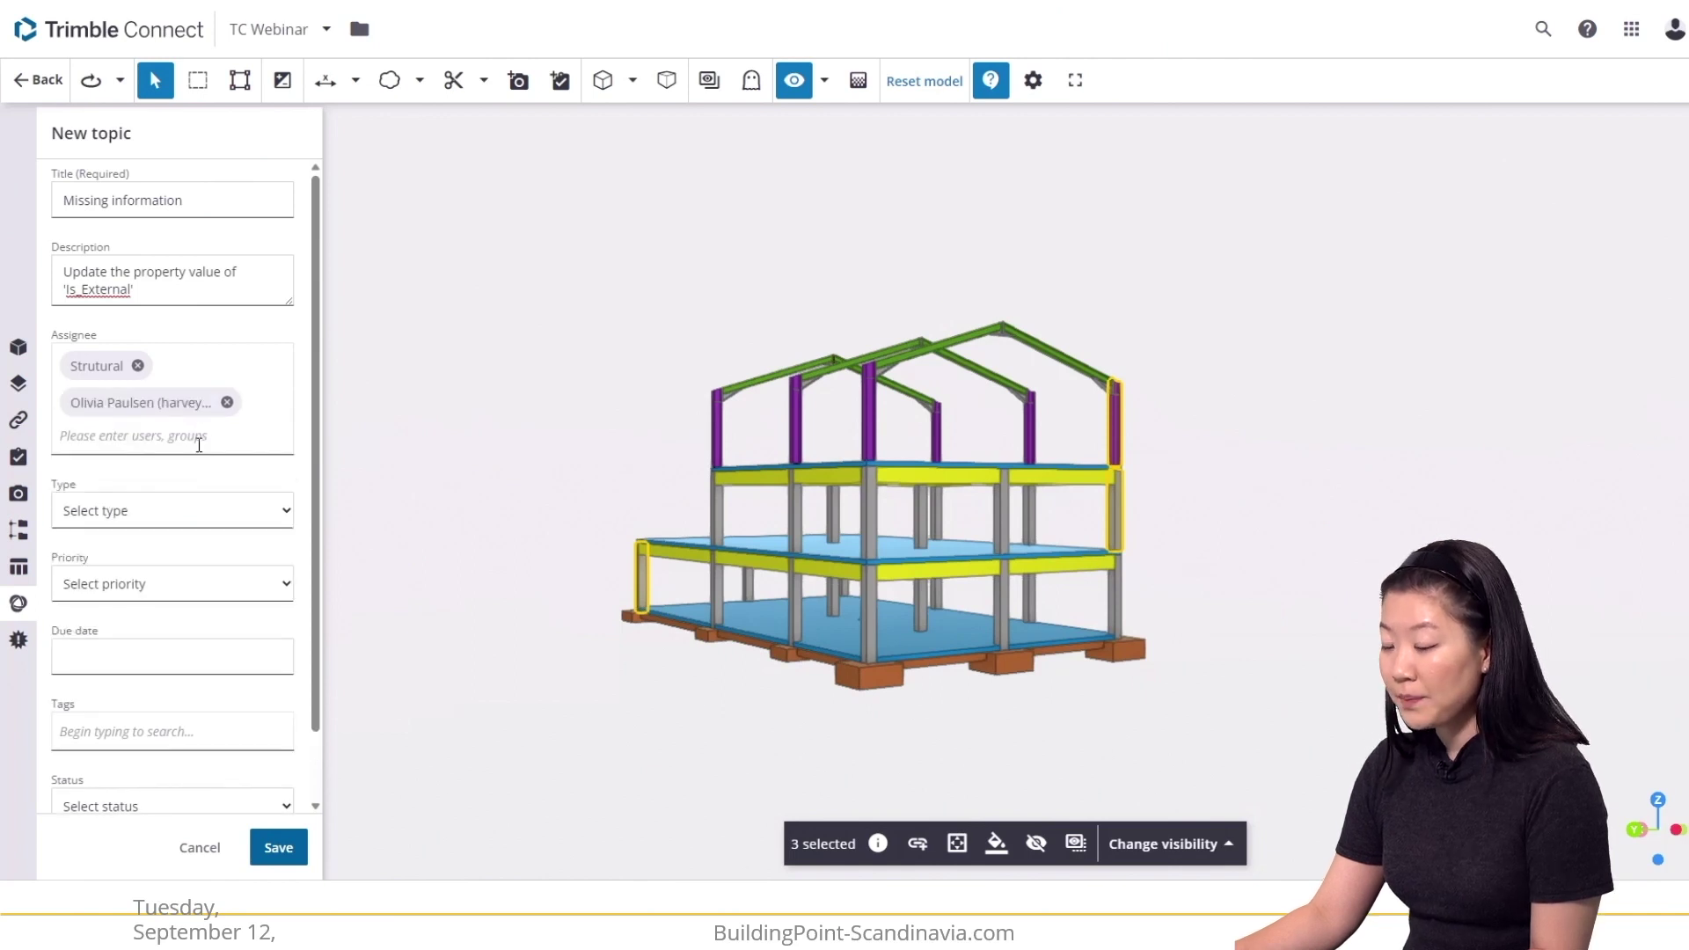
Set the topic's type to Issue, its priority to Normal and its due date to Aug 25, 2023.
left_click(192, 510)
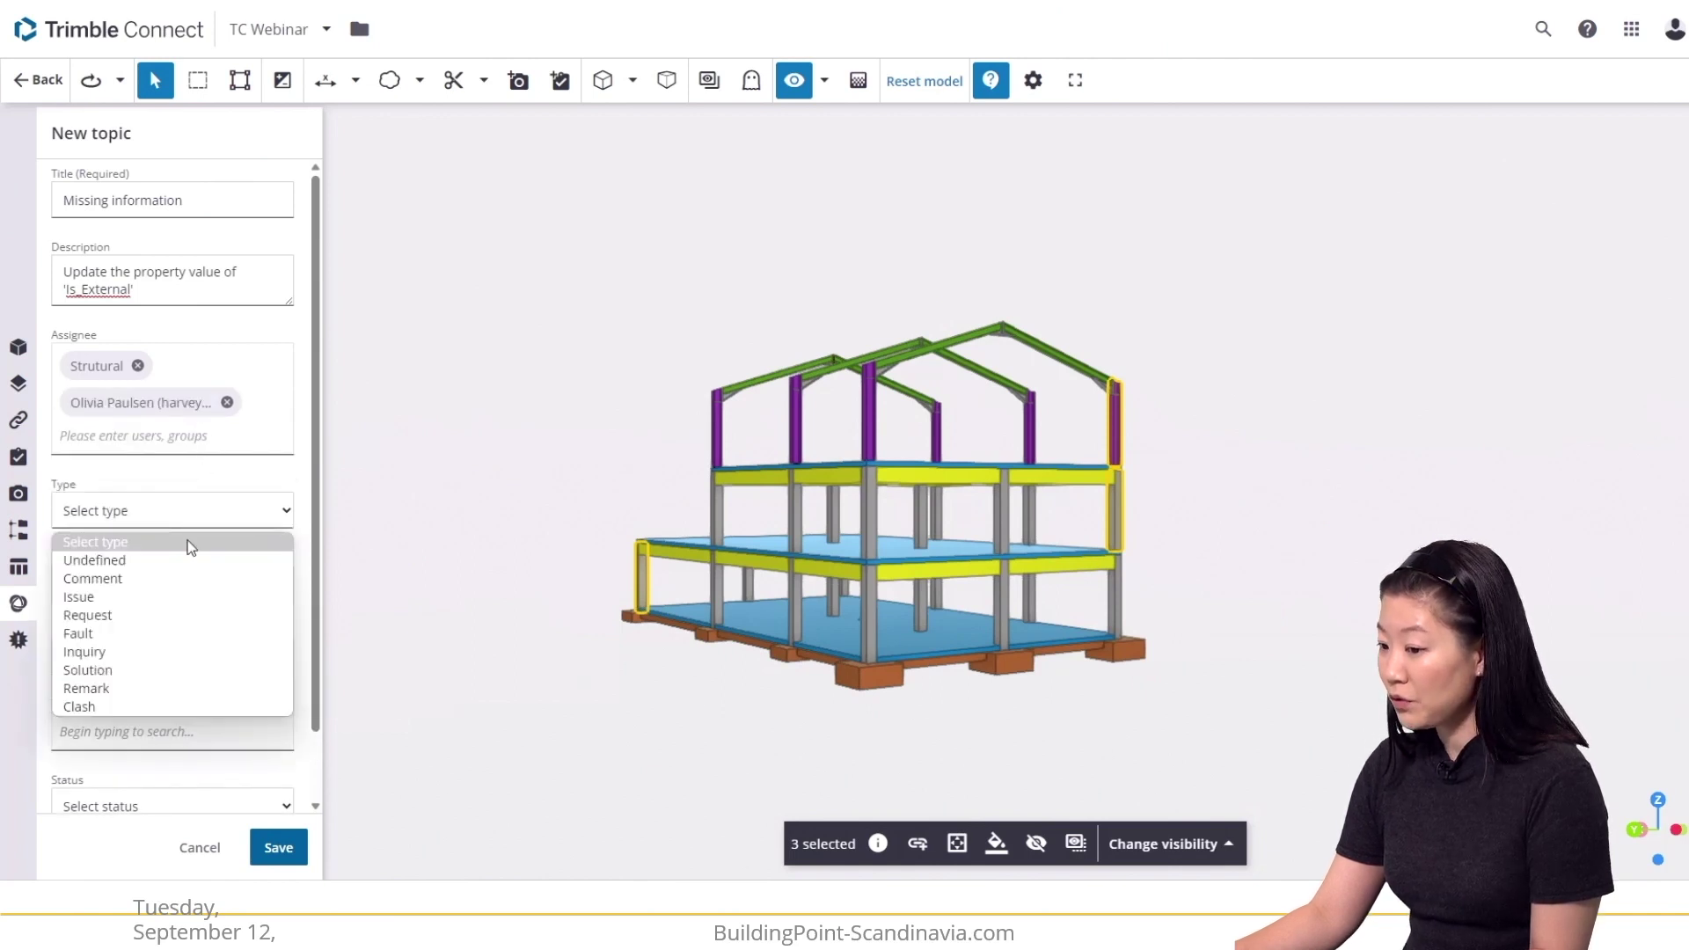
left_click(156, 598)
left_click(155, 586)
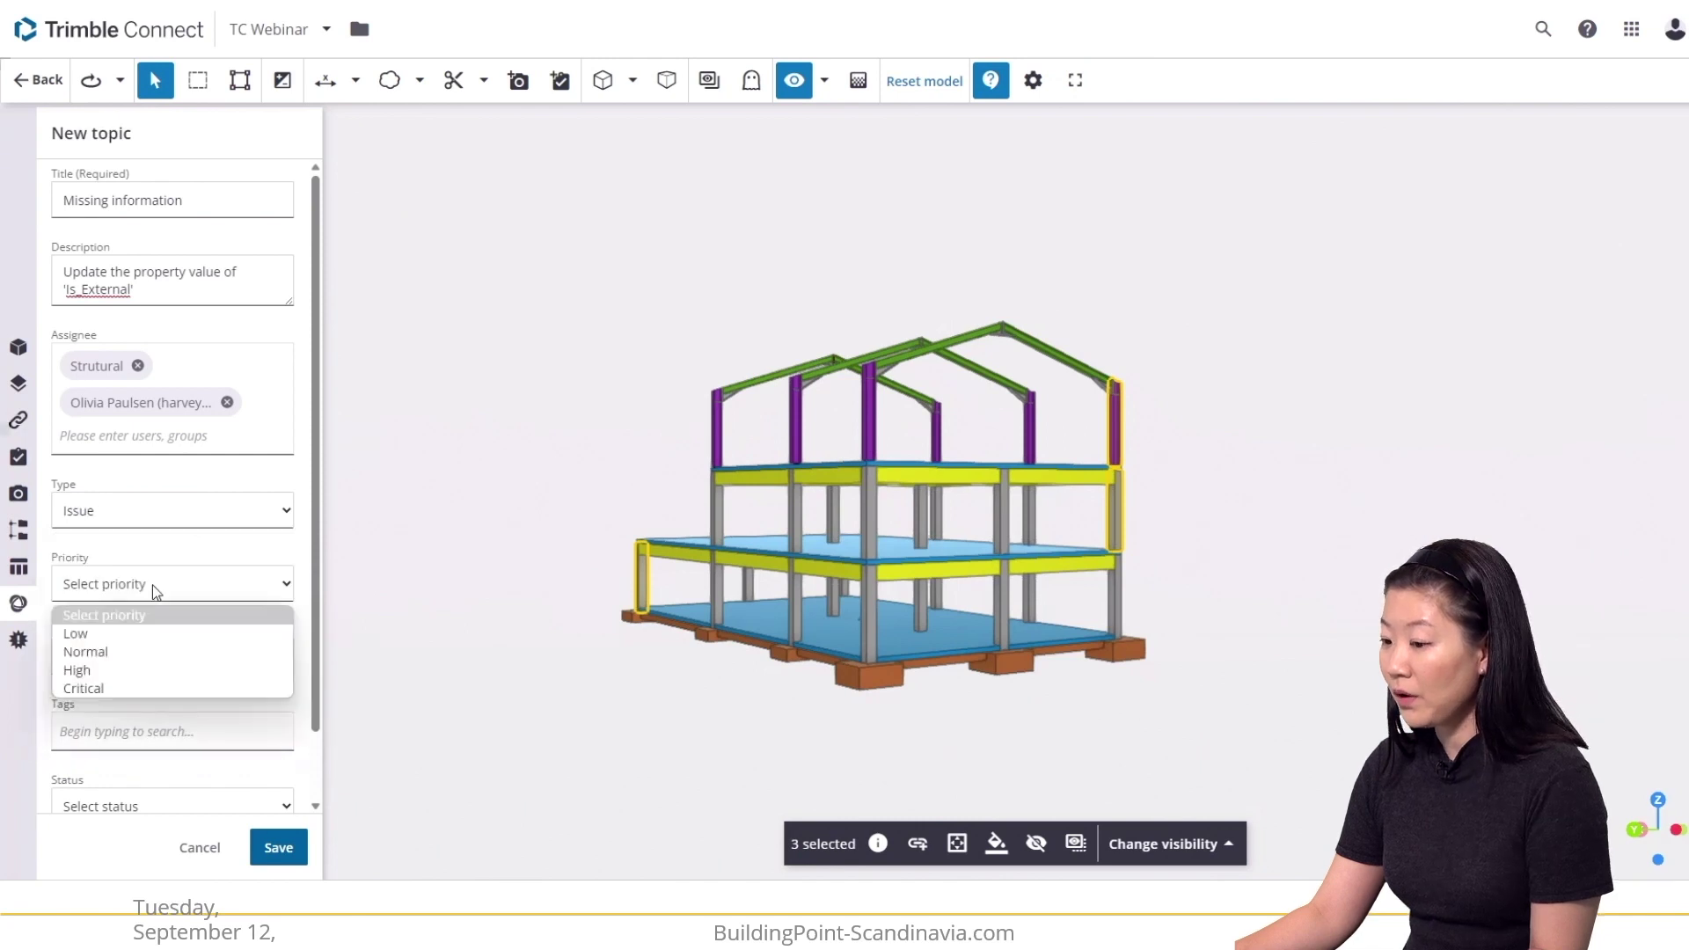
left_click(146, 651)
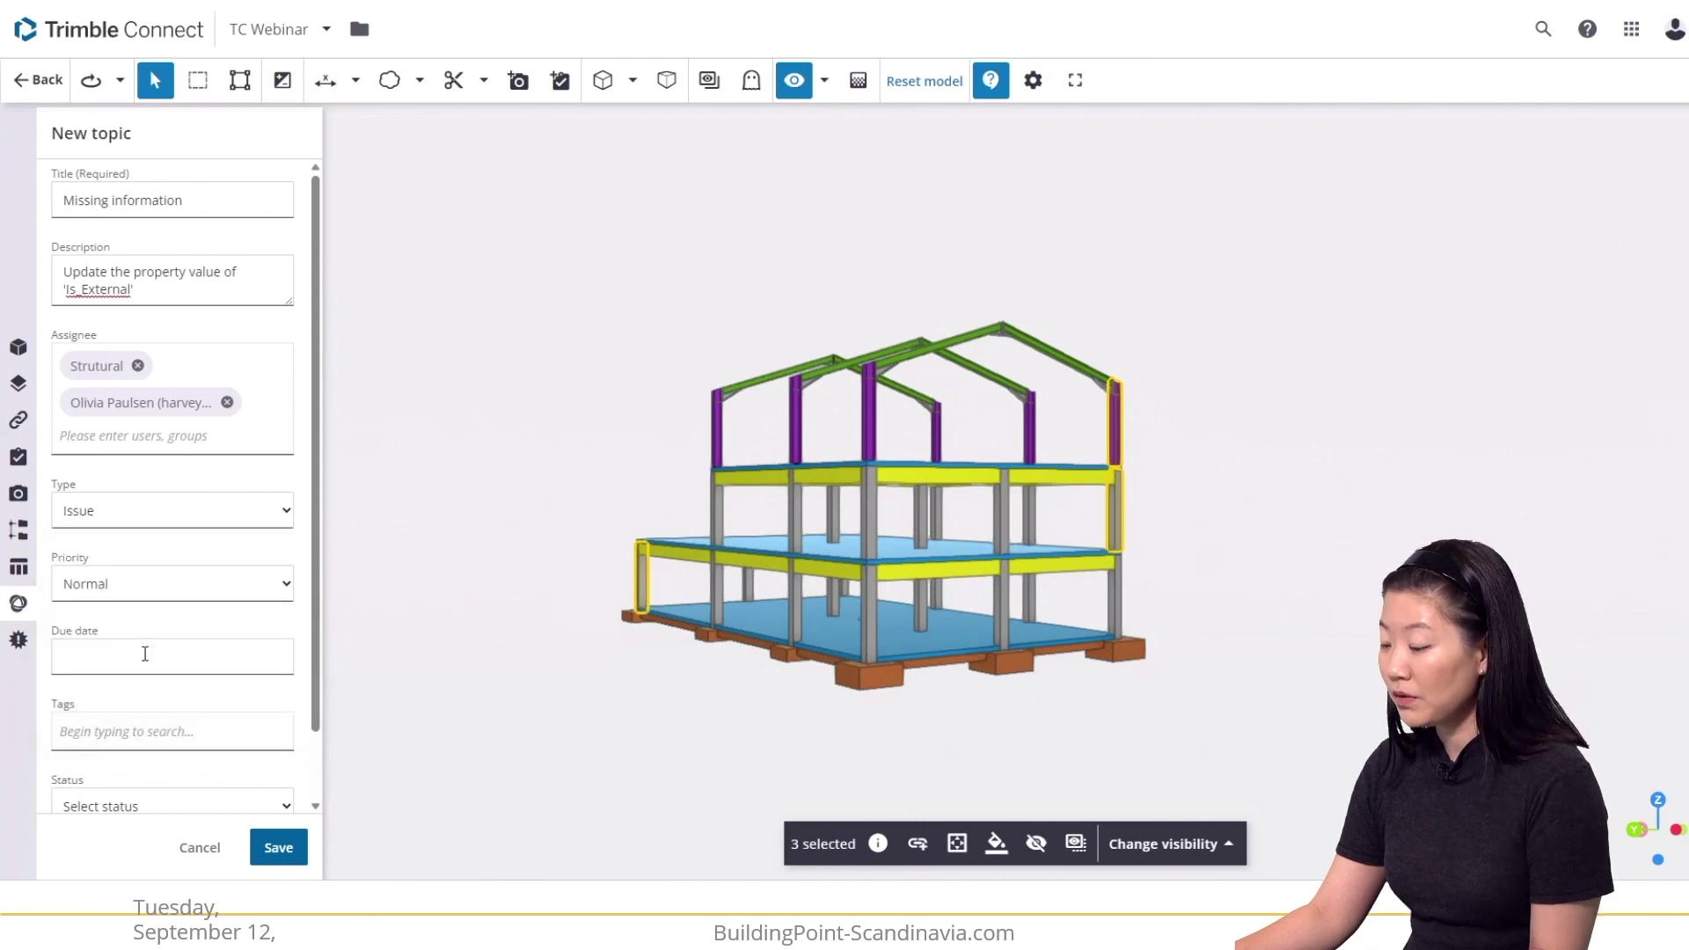
left_click(146, 653)
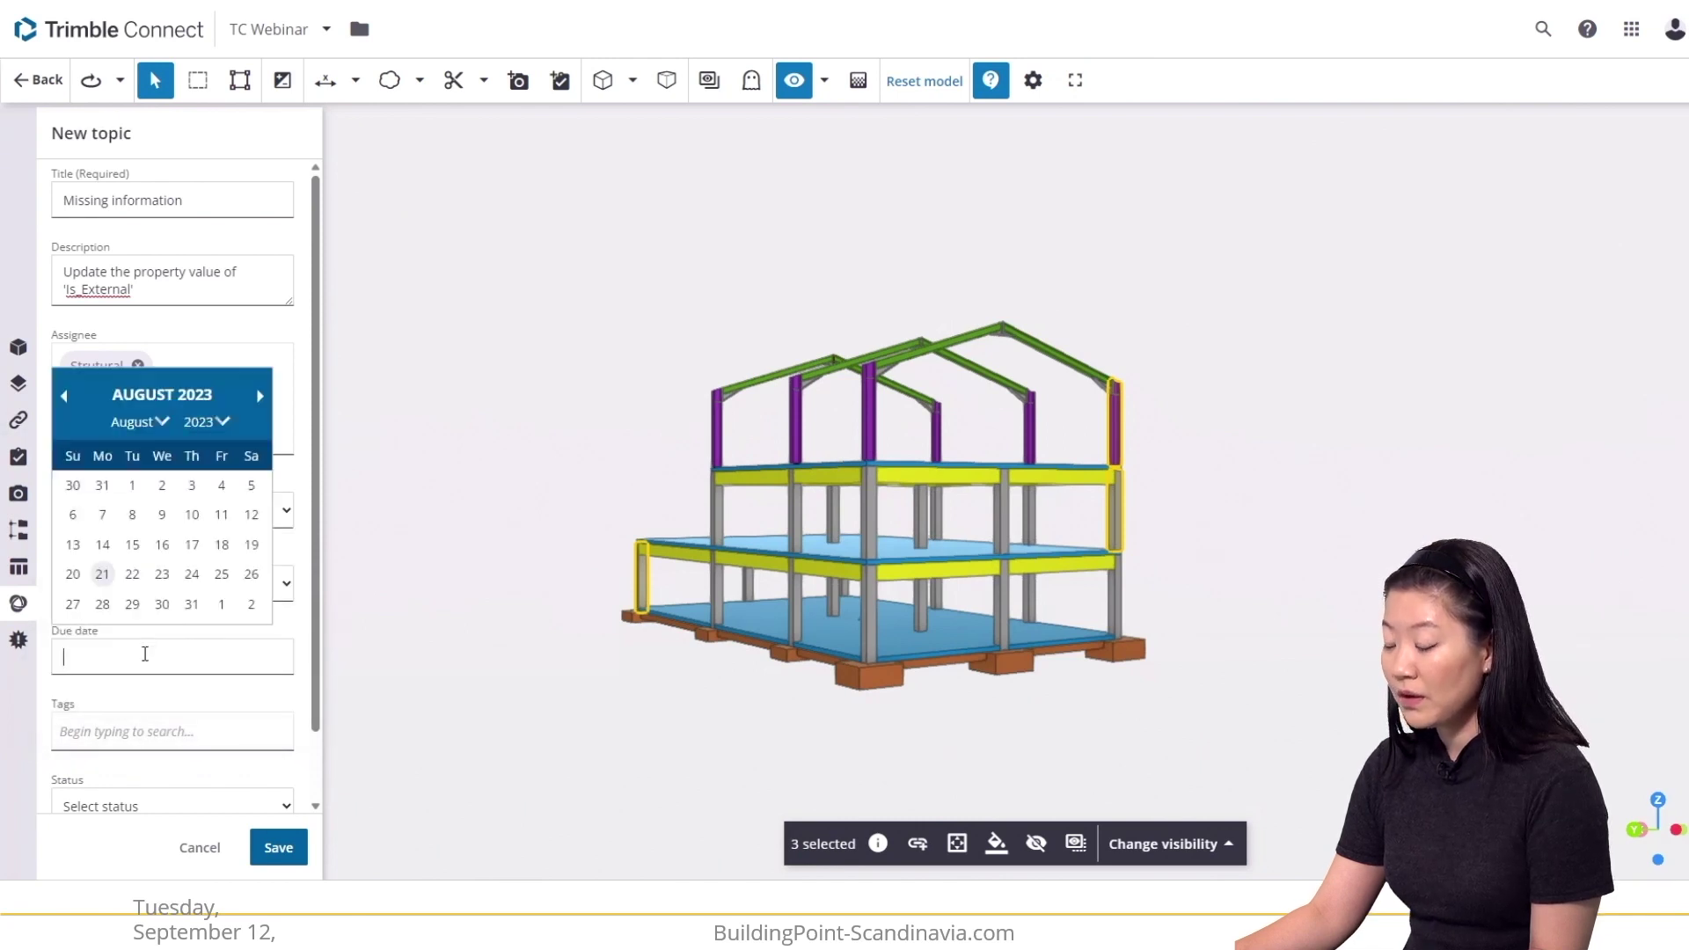
left_click(221, 574)
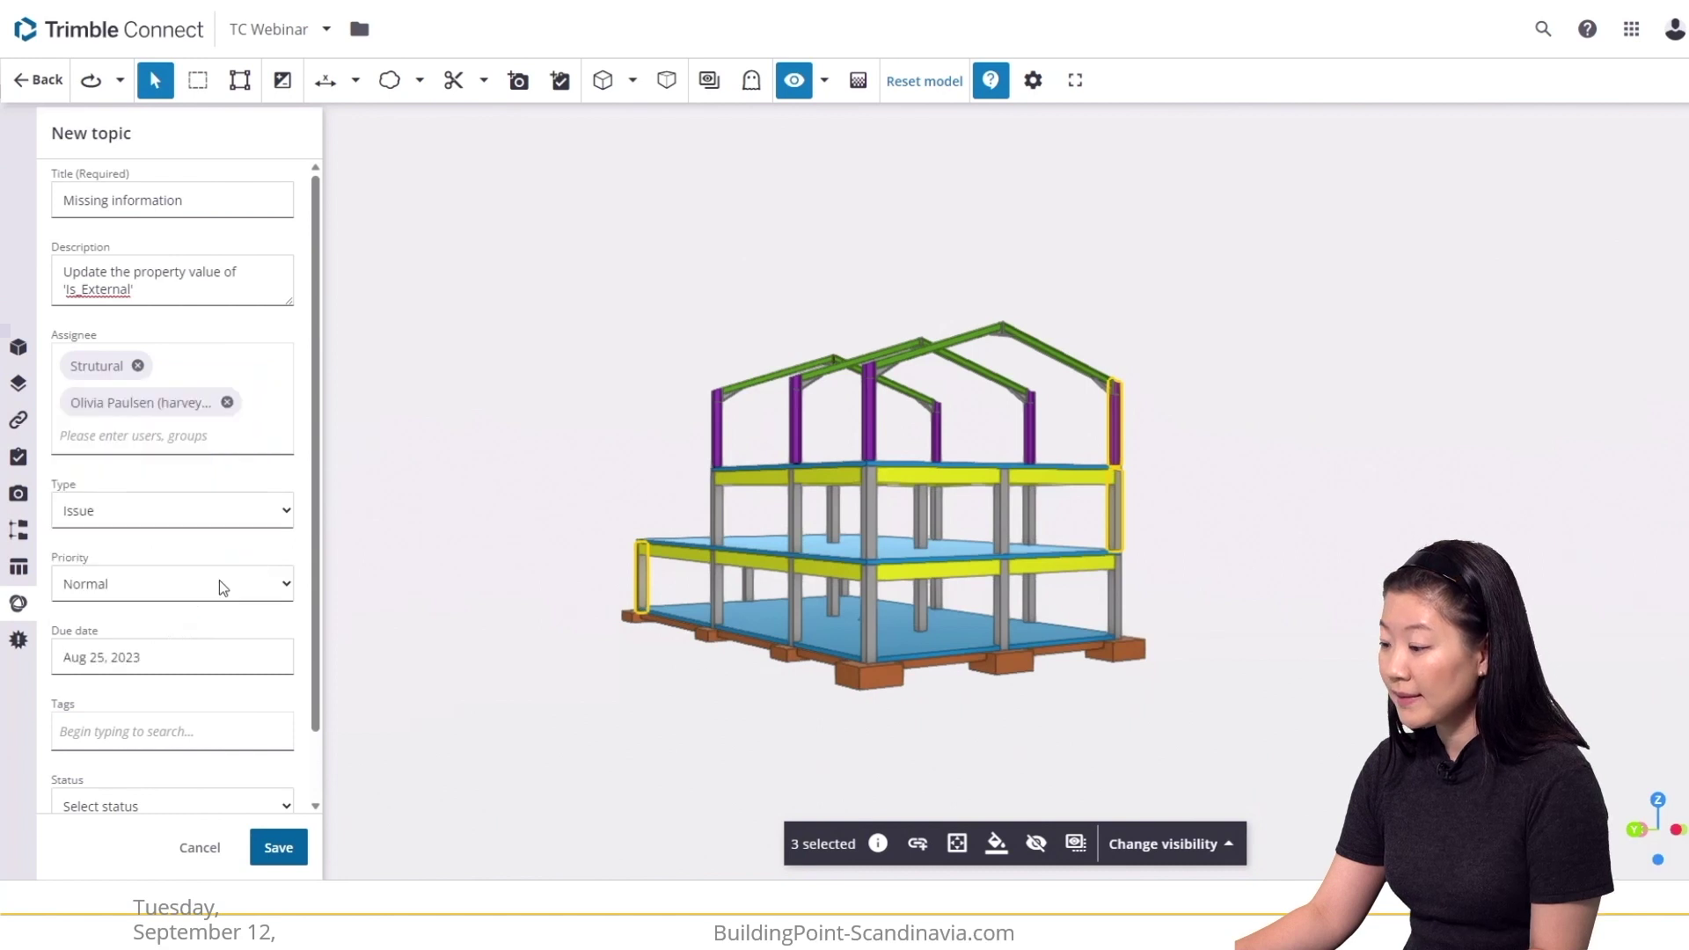
Add the STR tag to the topic, set its status to New and save it.
left_click(138, 737)
scroll(141, 725, "down", 1)
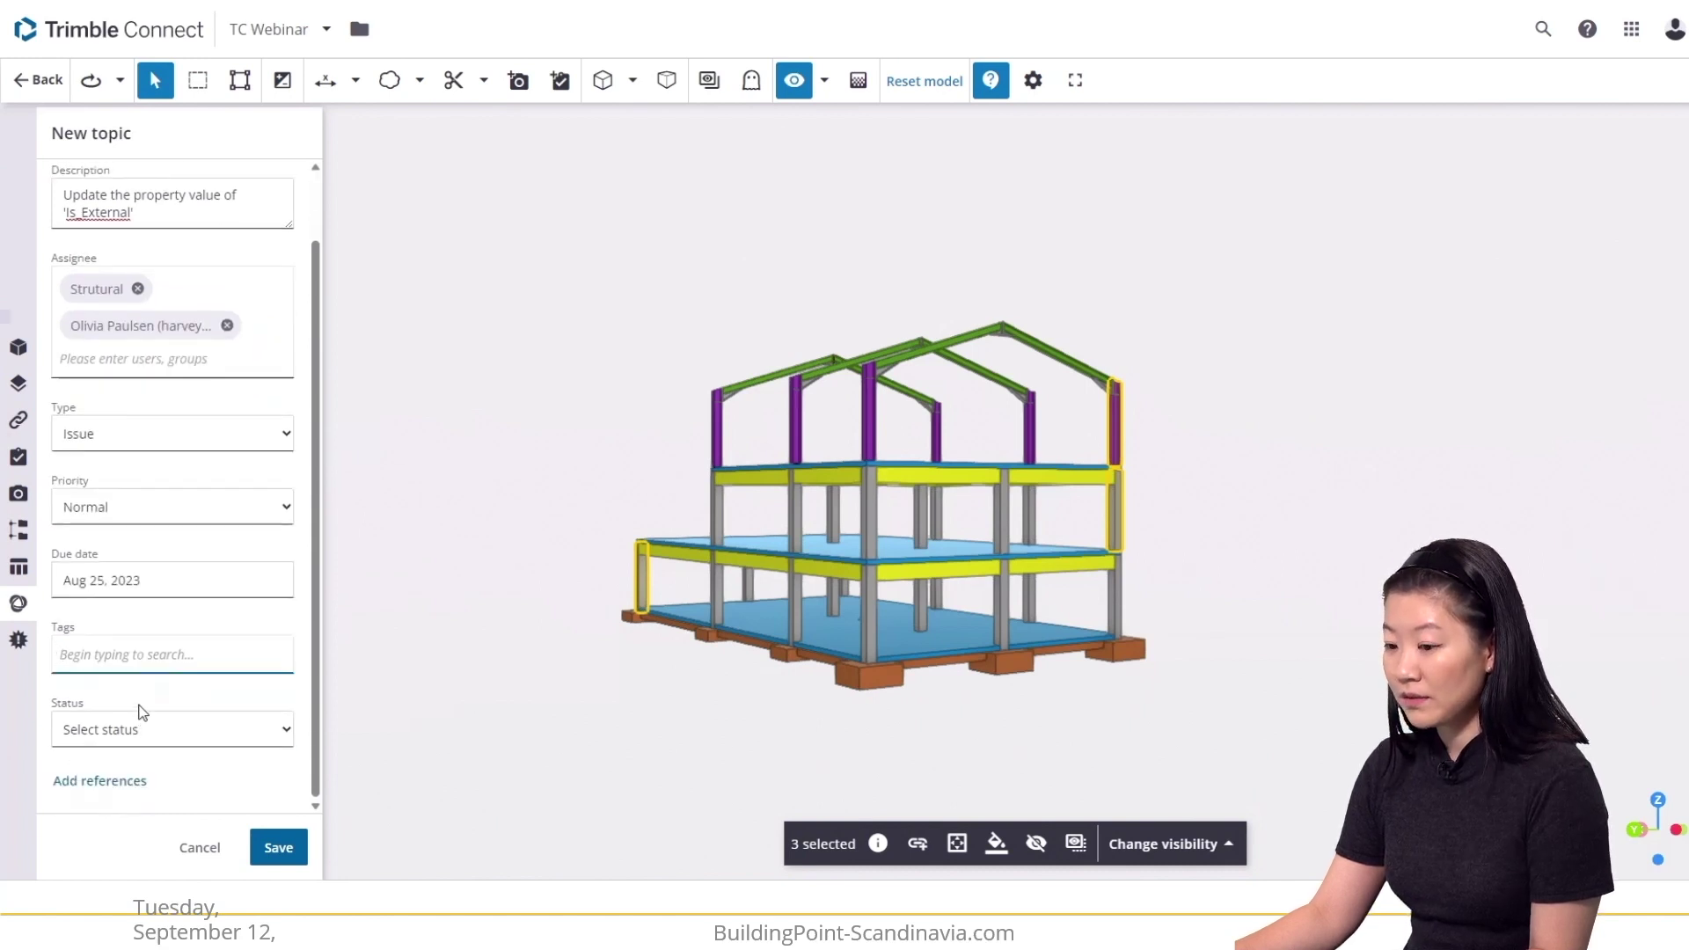
type("S")
left_click(138, 709)
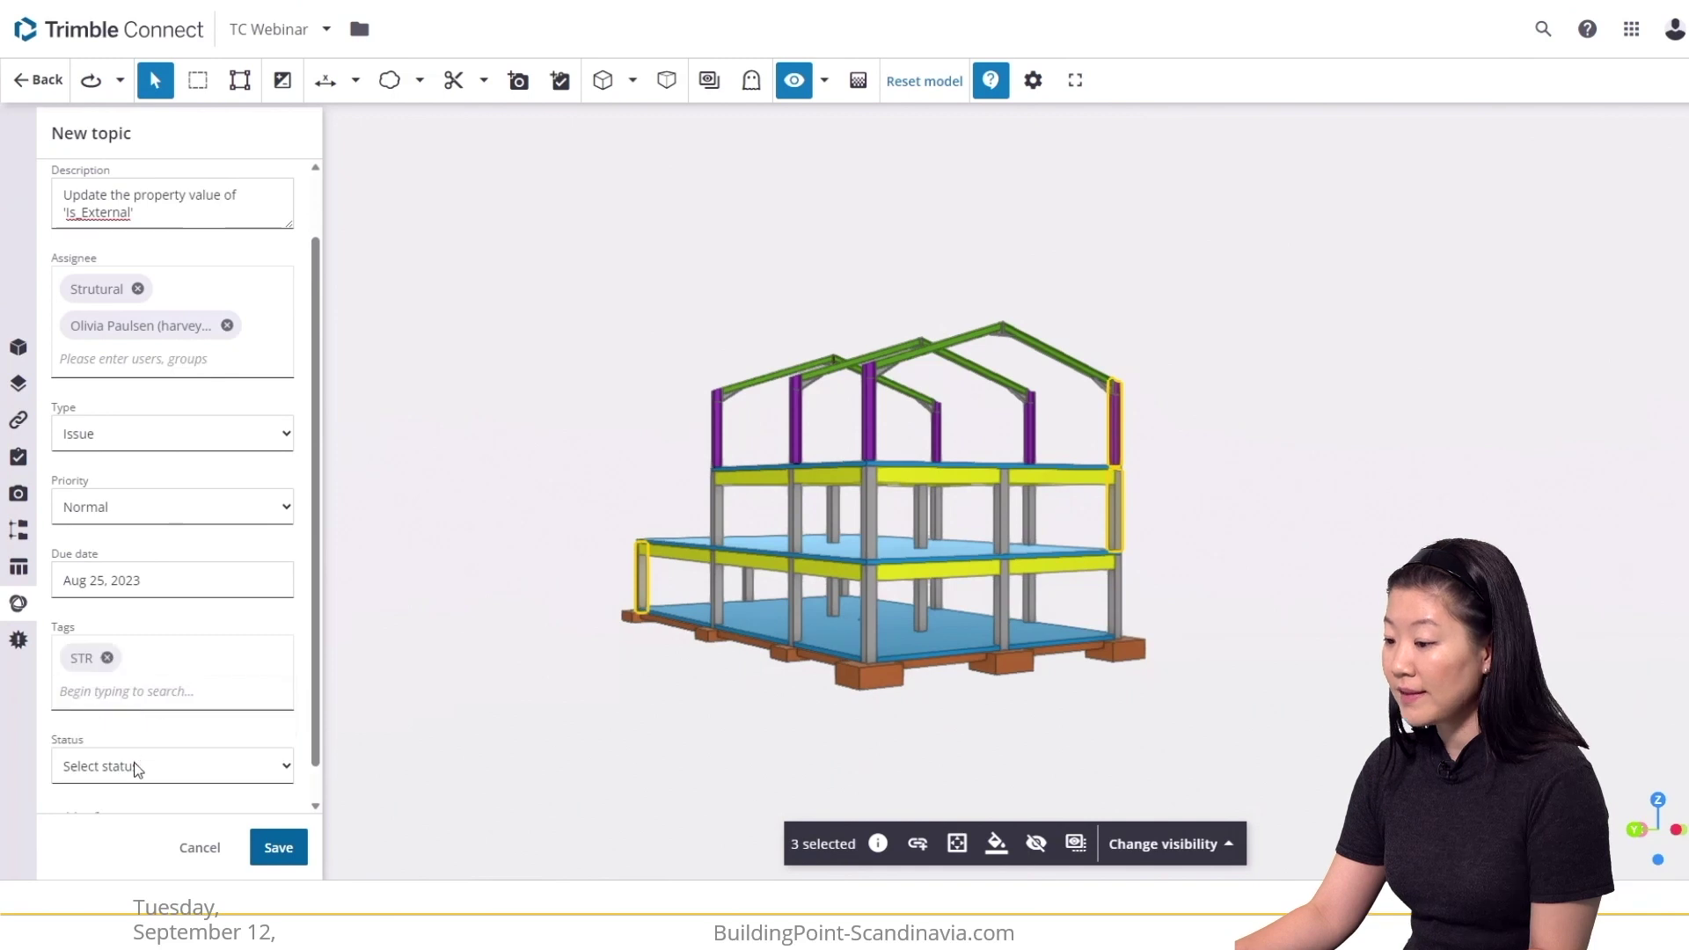
left_click(136, 767)
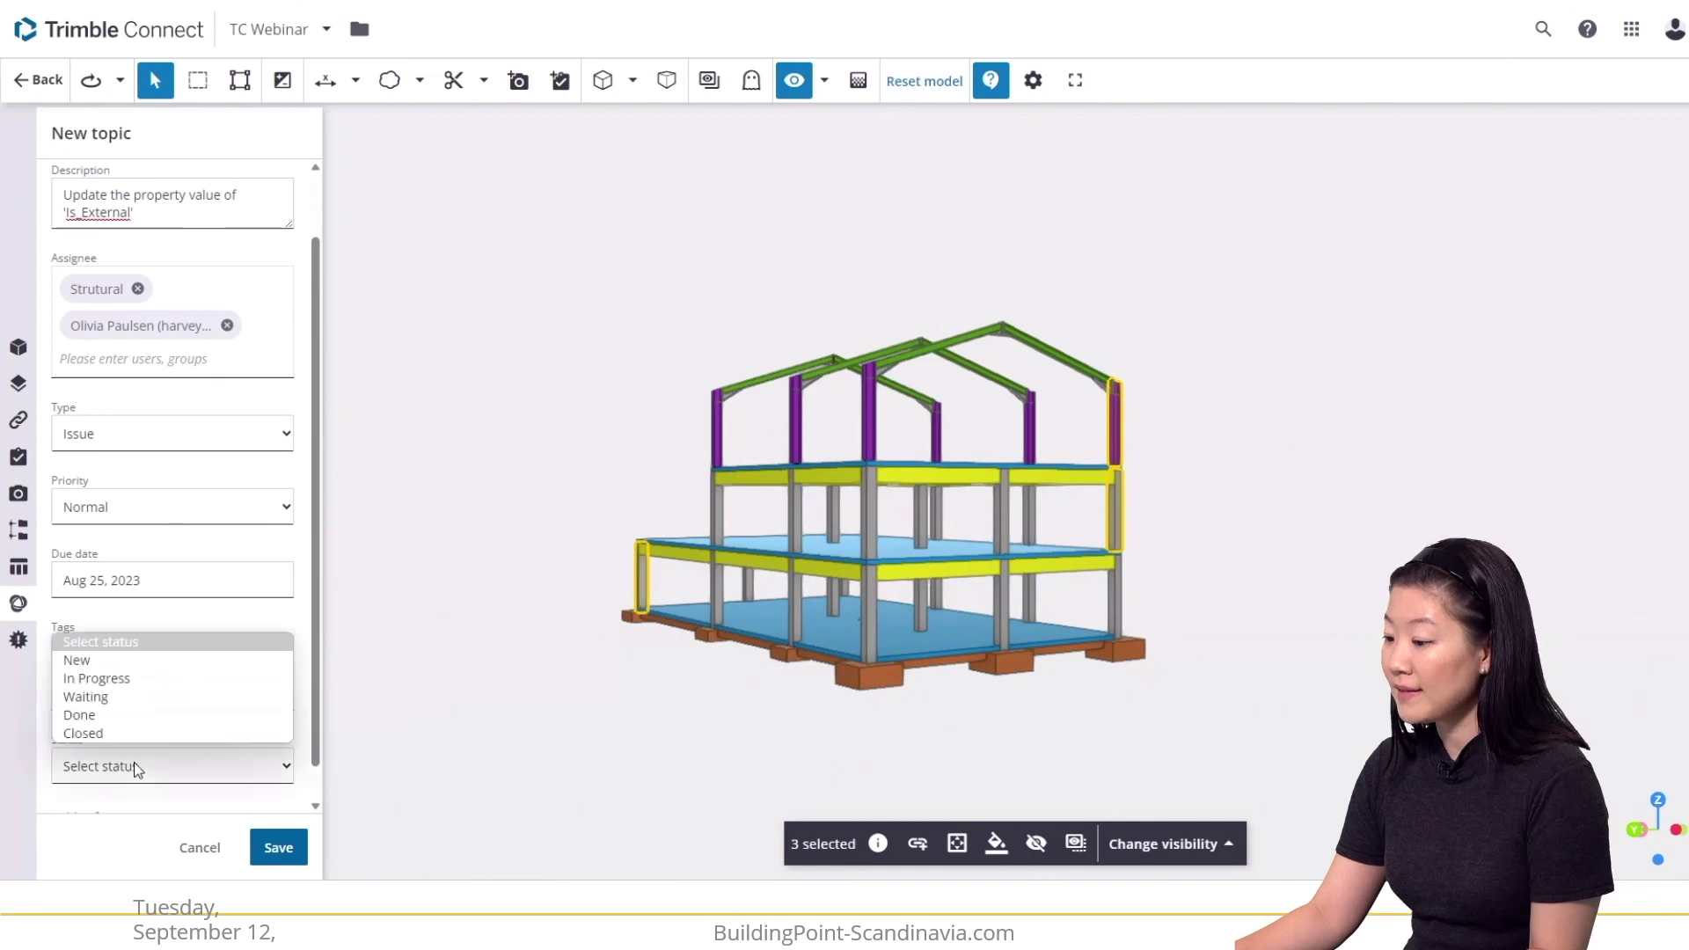
left_click(158, 661)
scroll(159, 666, "down", 1)
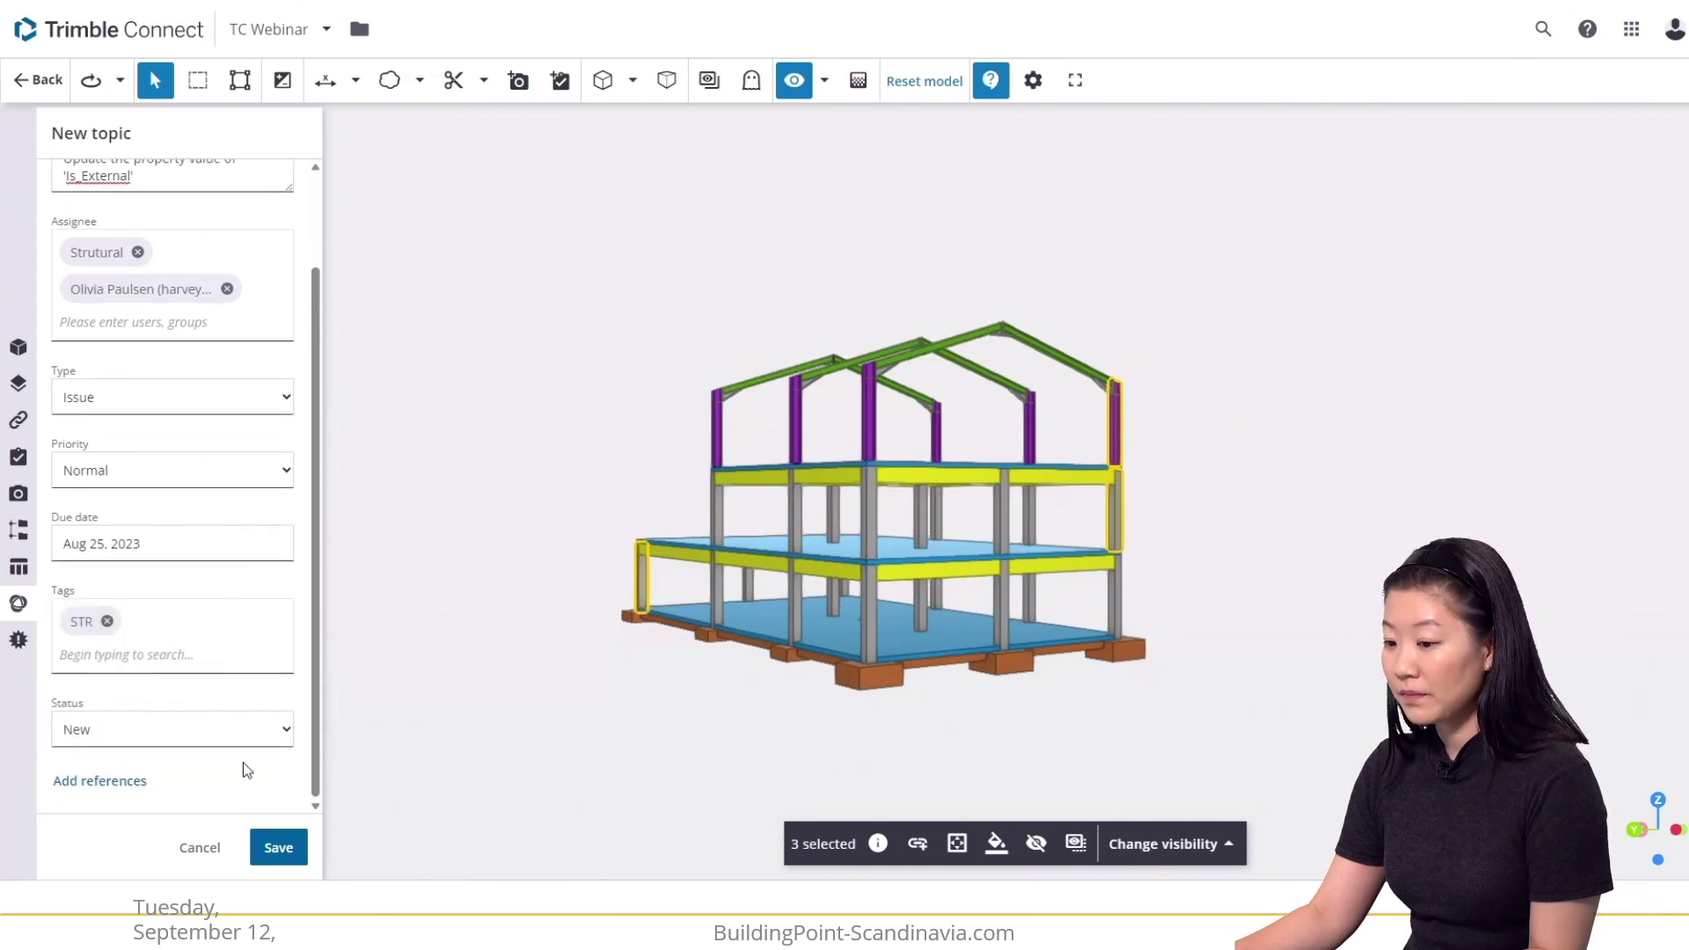
left_click(276, 853)
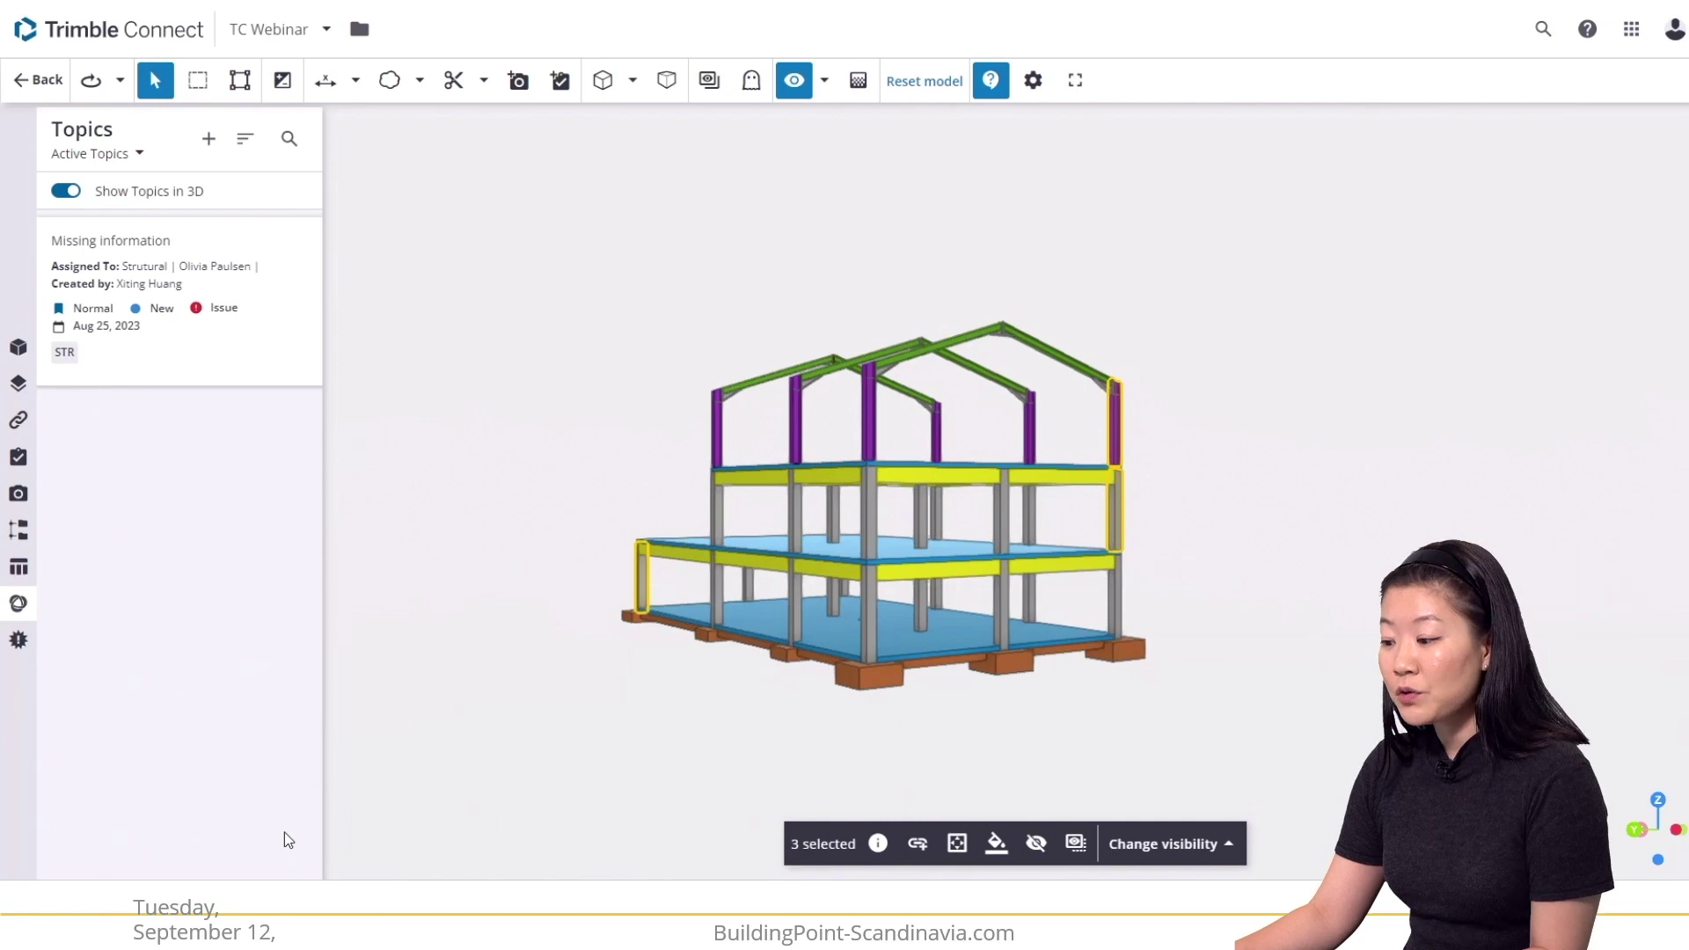
Link the selected columns to the "Missing information" topic as model objects.
left_click(235, 283)
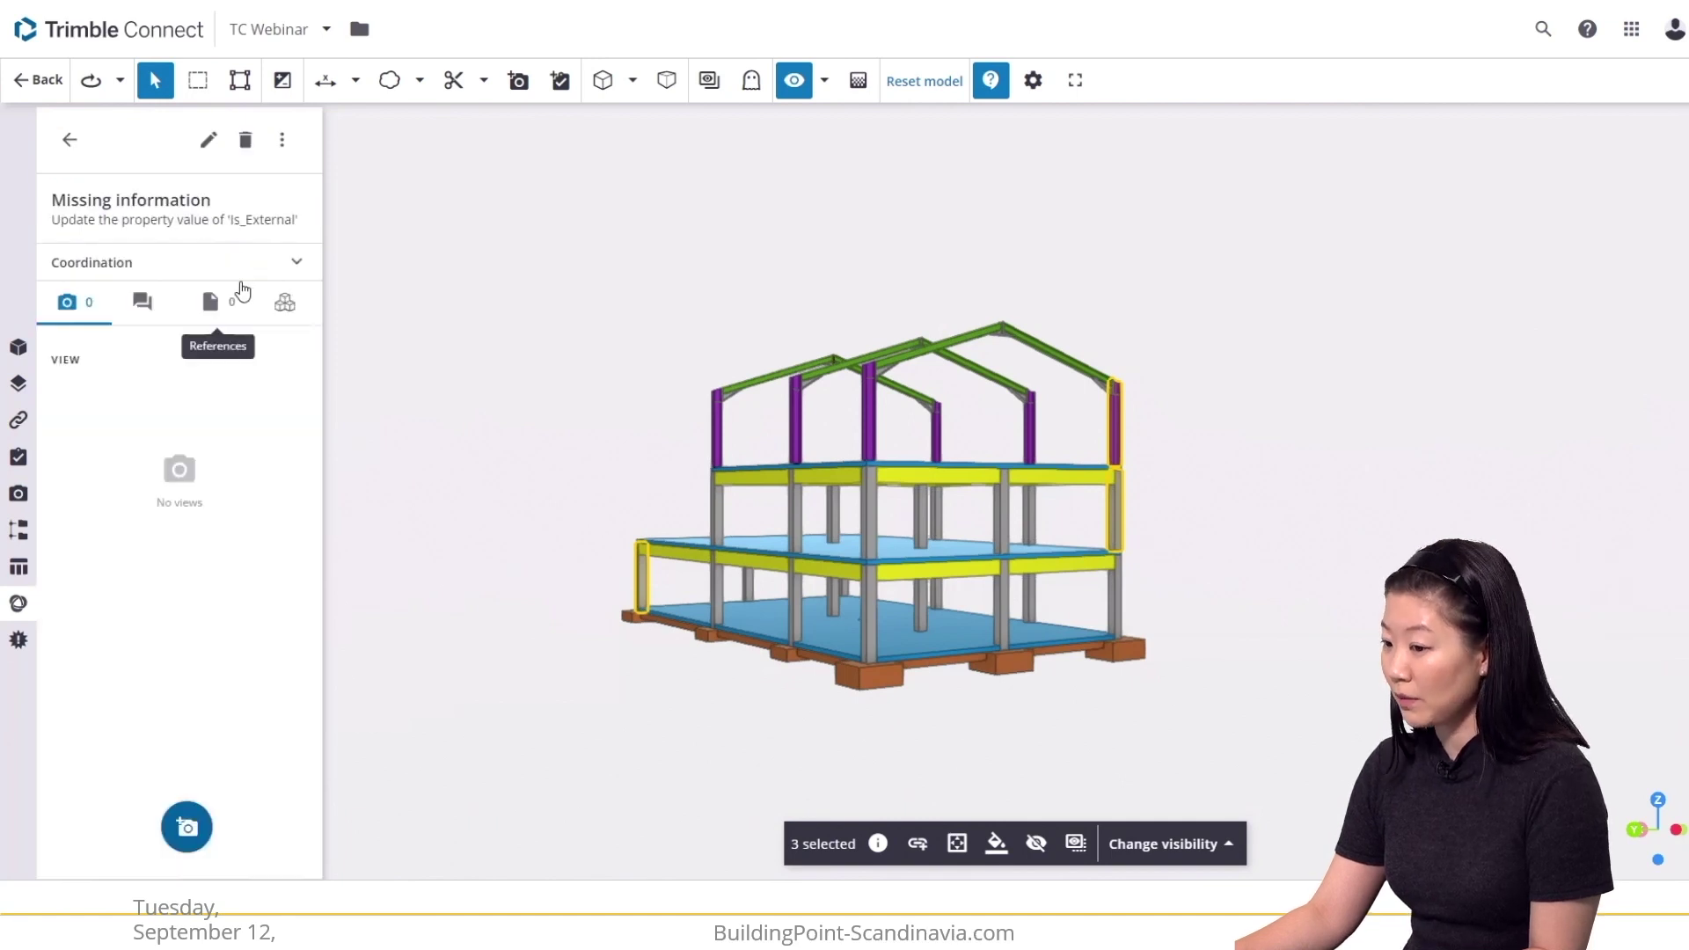
left_click(286, 305)
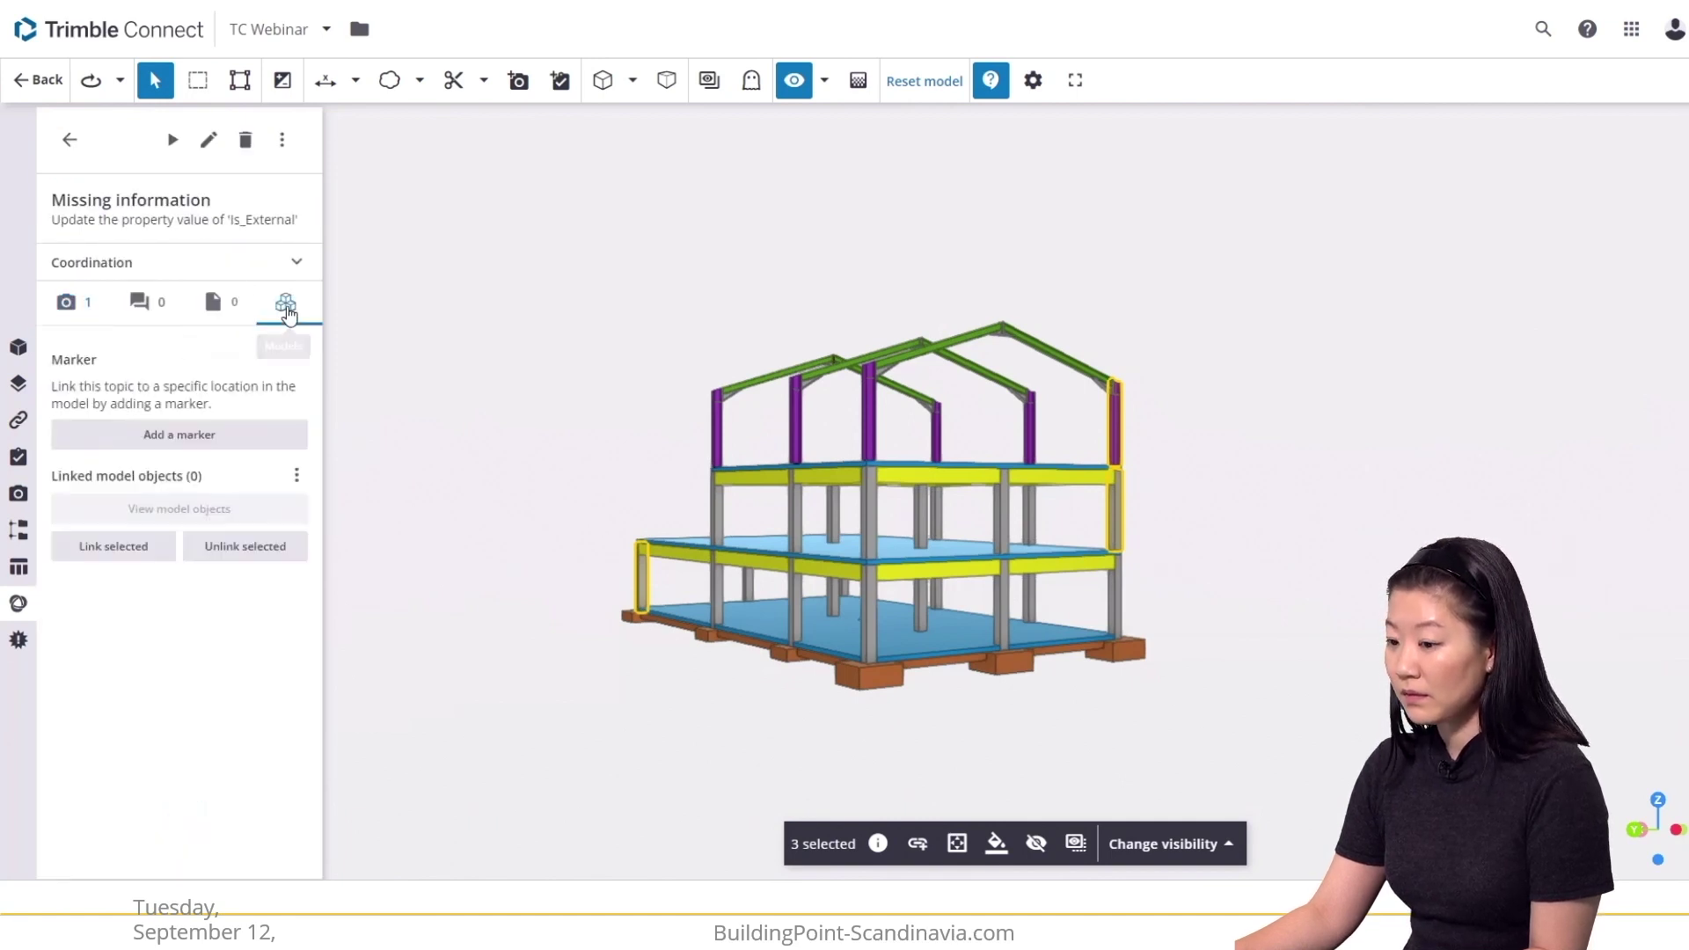
left_click(128, 562)
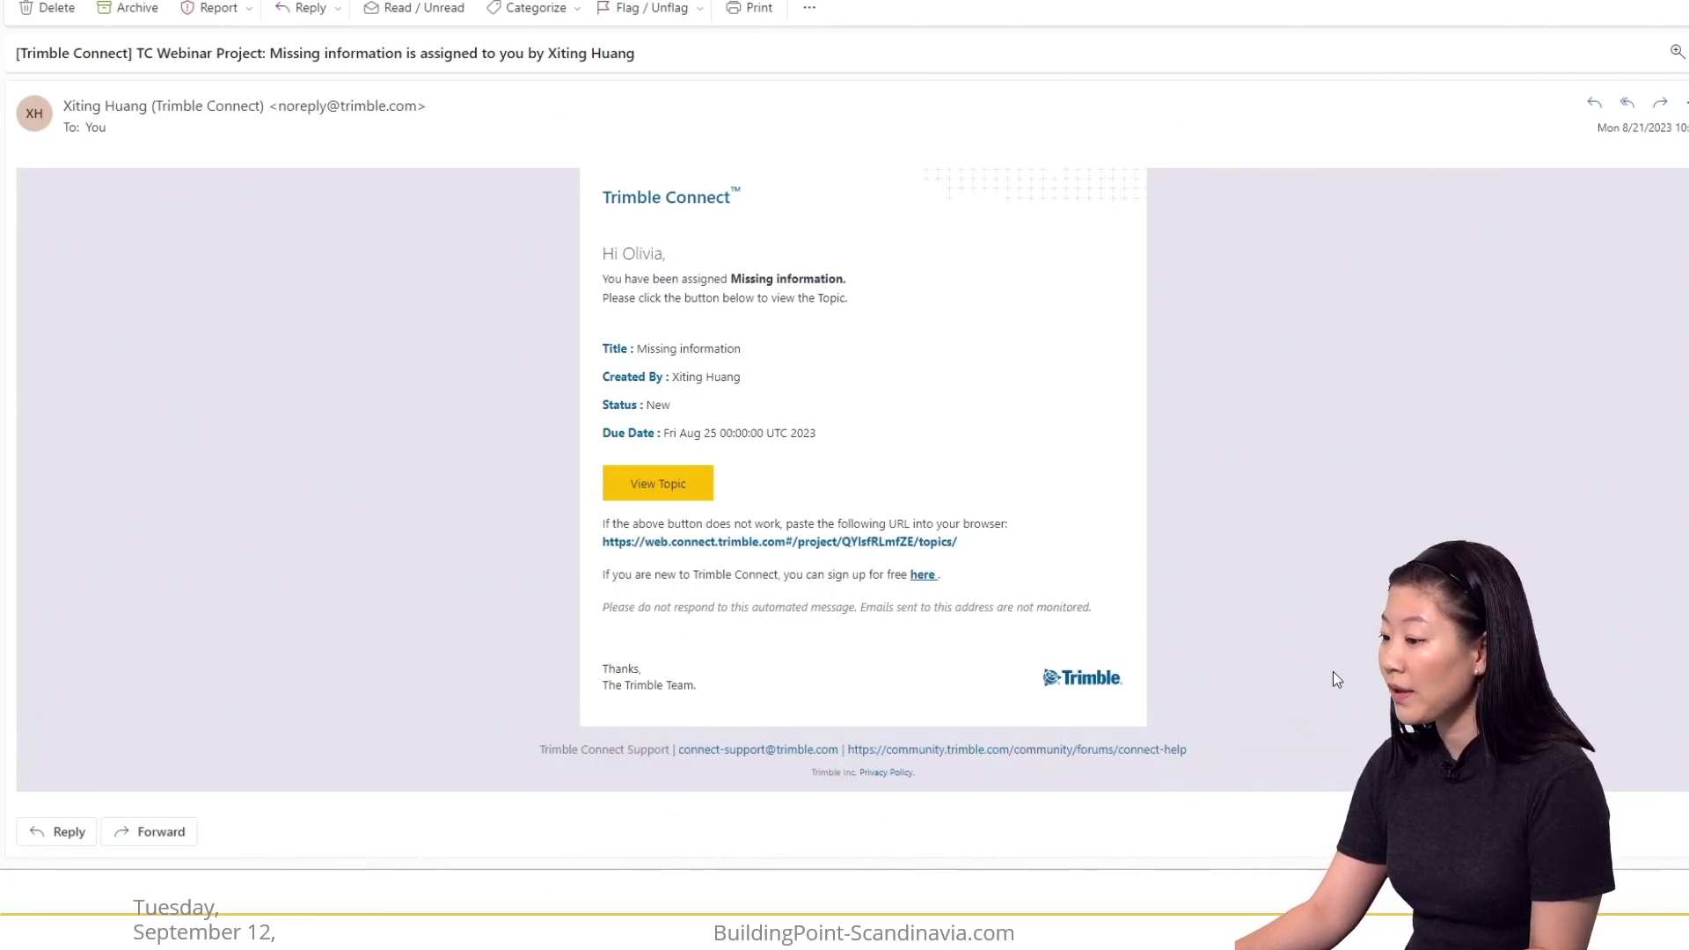
Open the "Missing information" topic from the assignee's e-mail notification, view it in the 3D model and examine its coordination details.
left_click(690, 495)
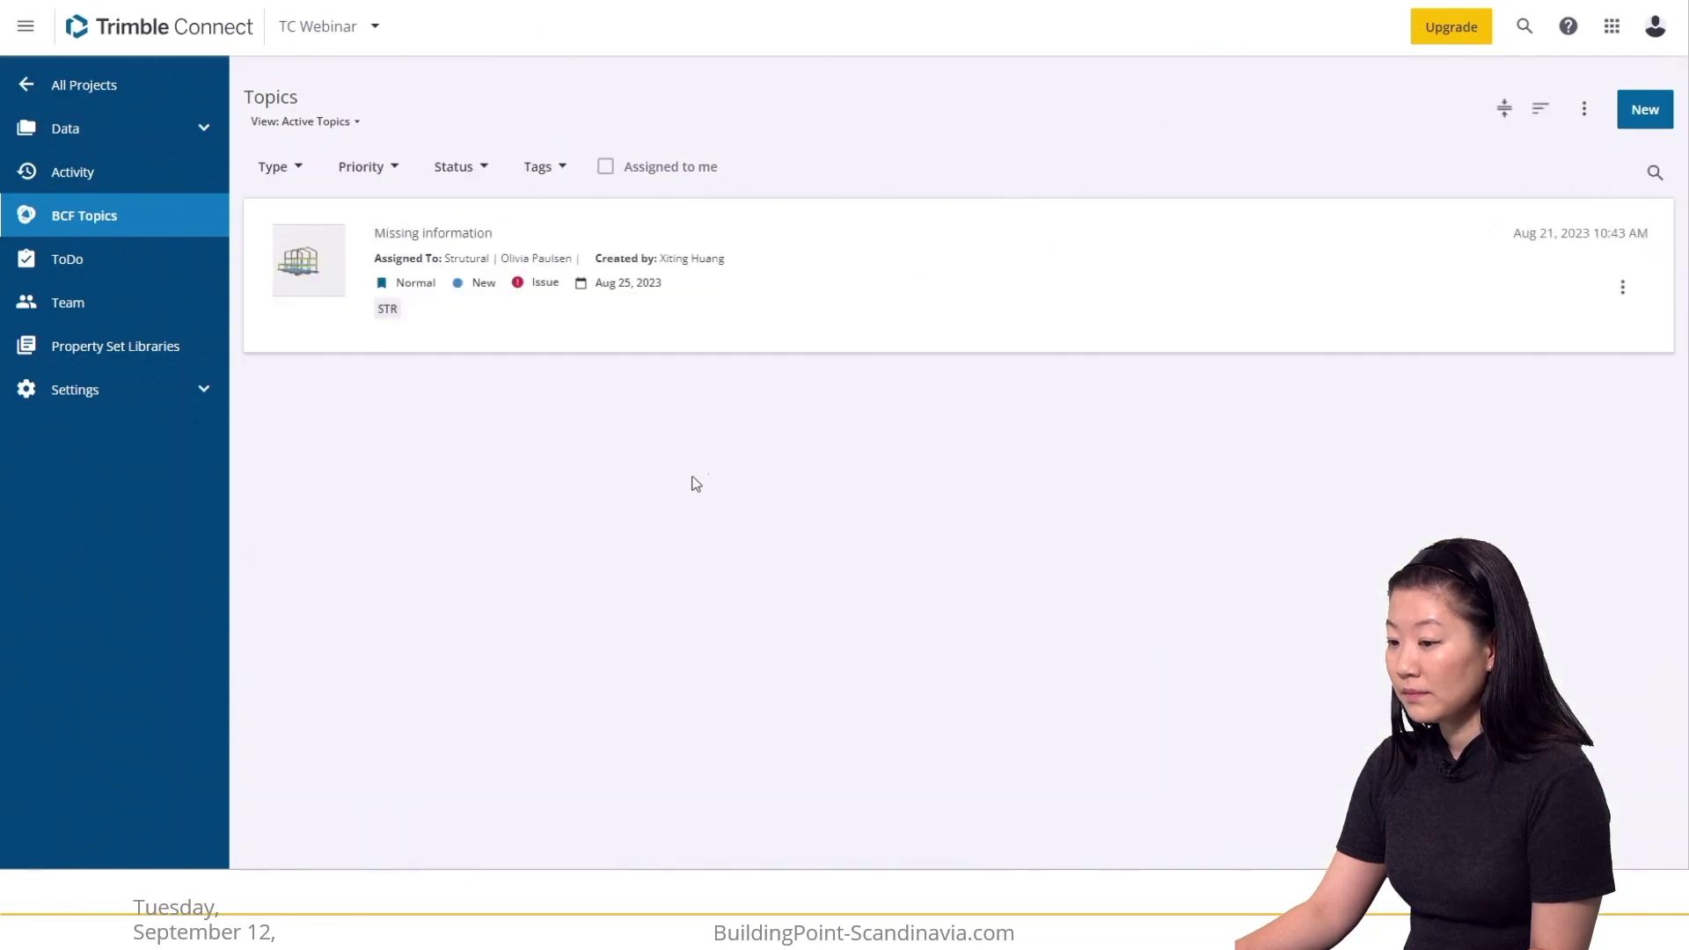
left_click(734, 343)
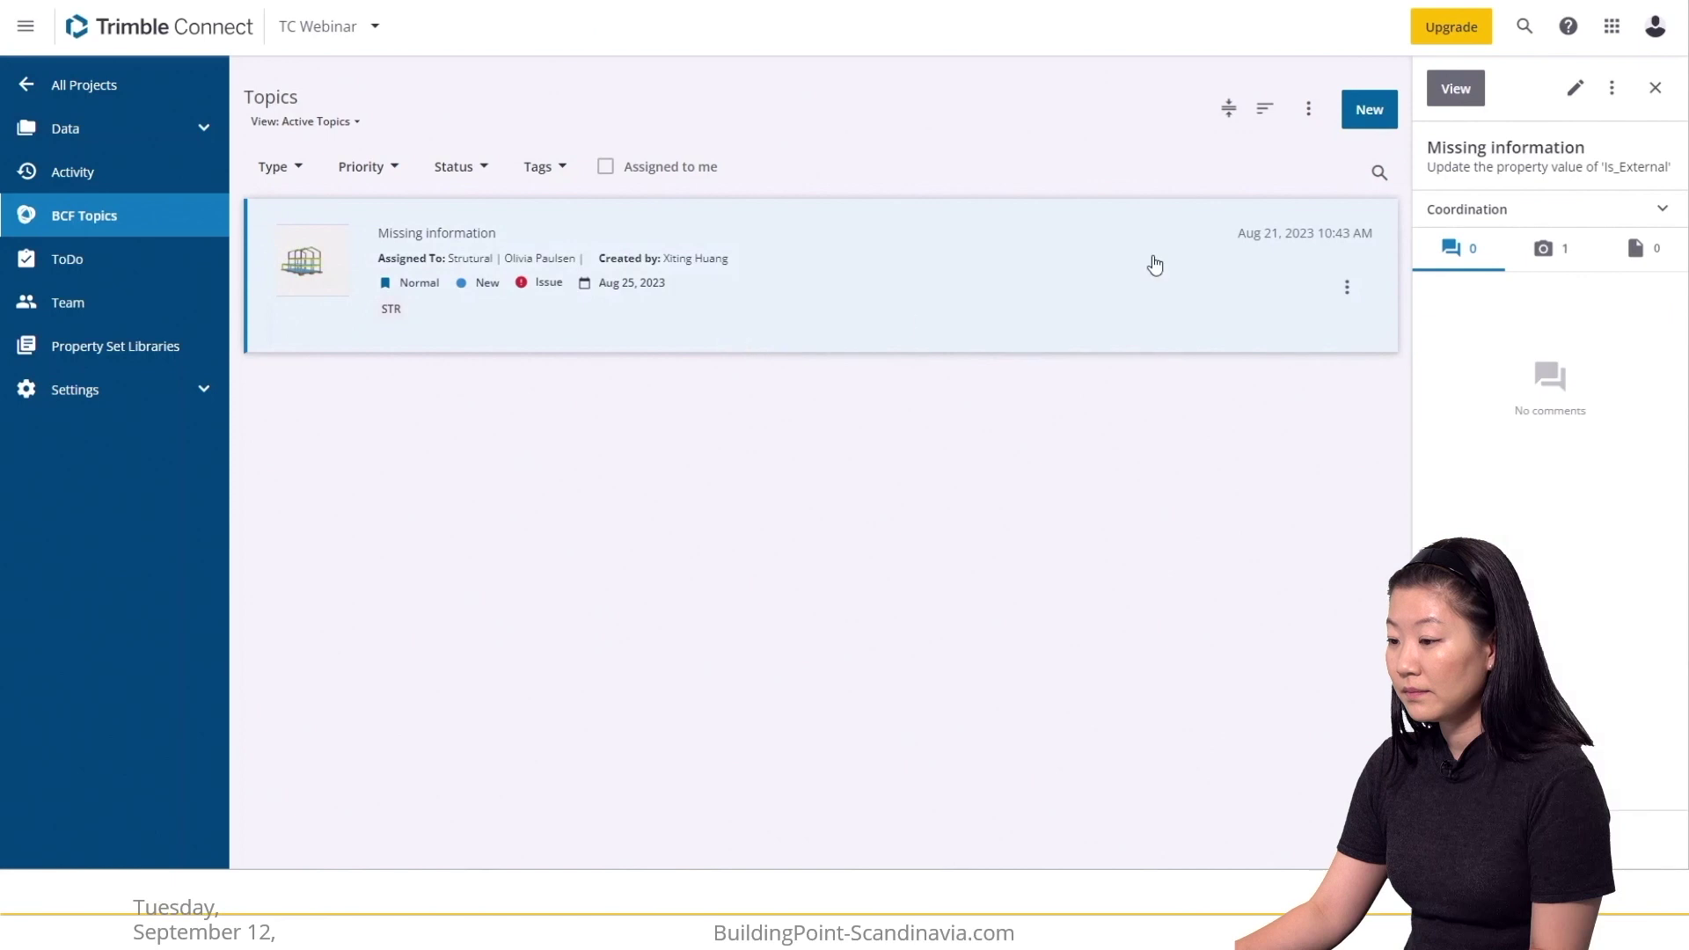
left_click(1444, 103)
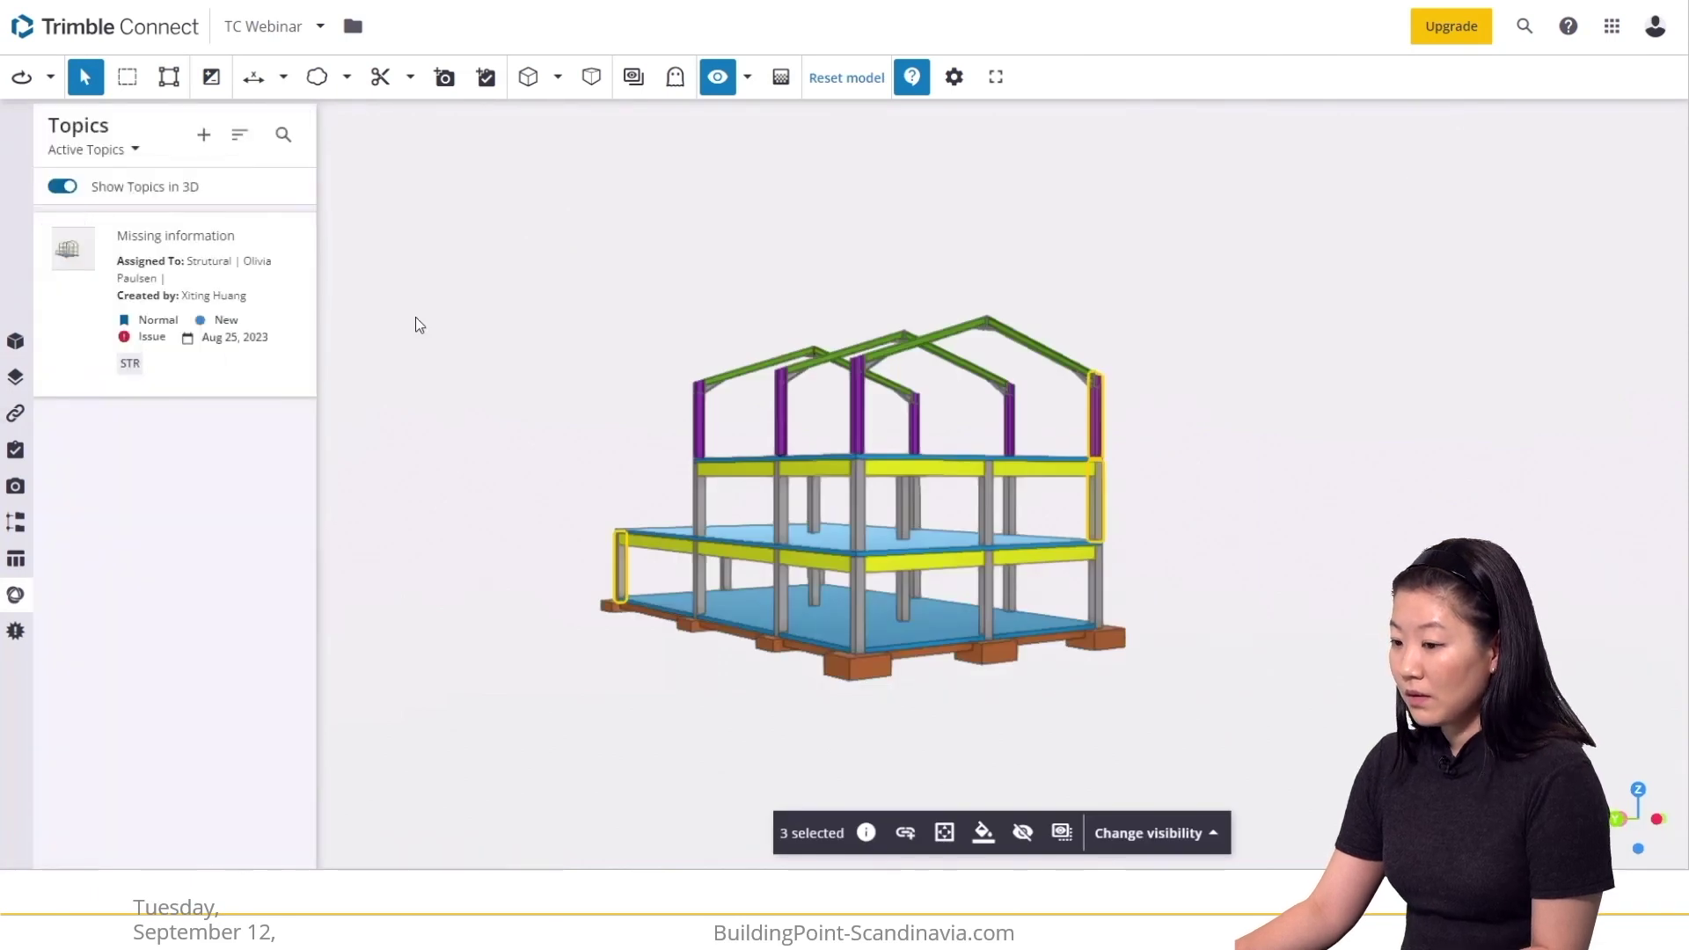
left_click(236, 290)
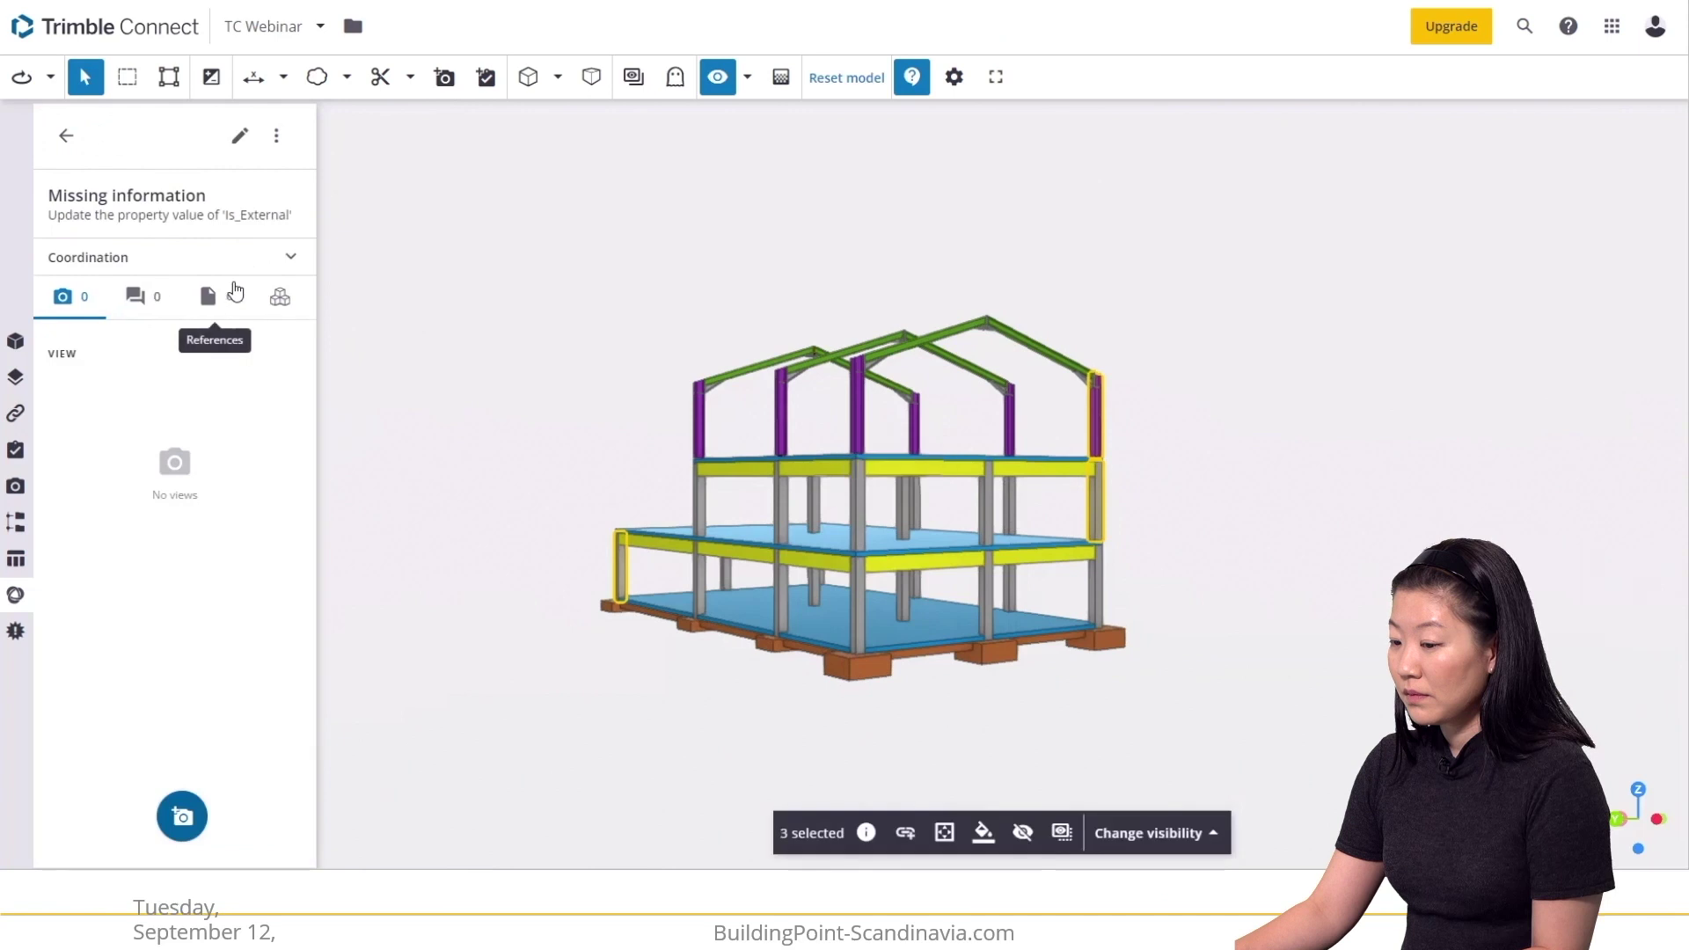
left_click(291, 258)
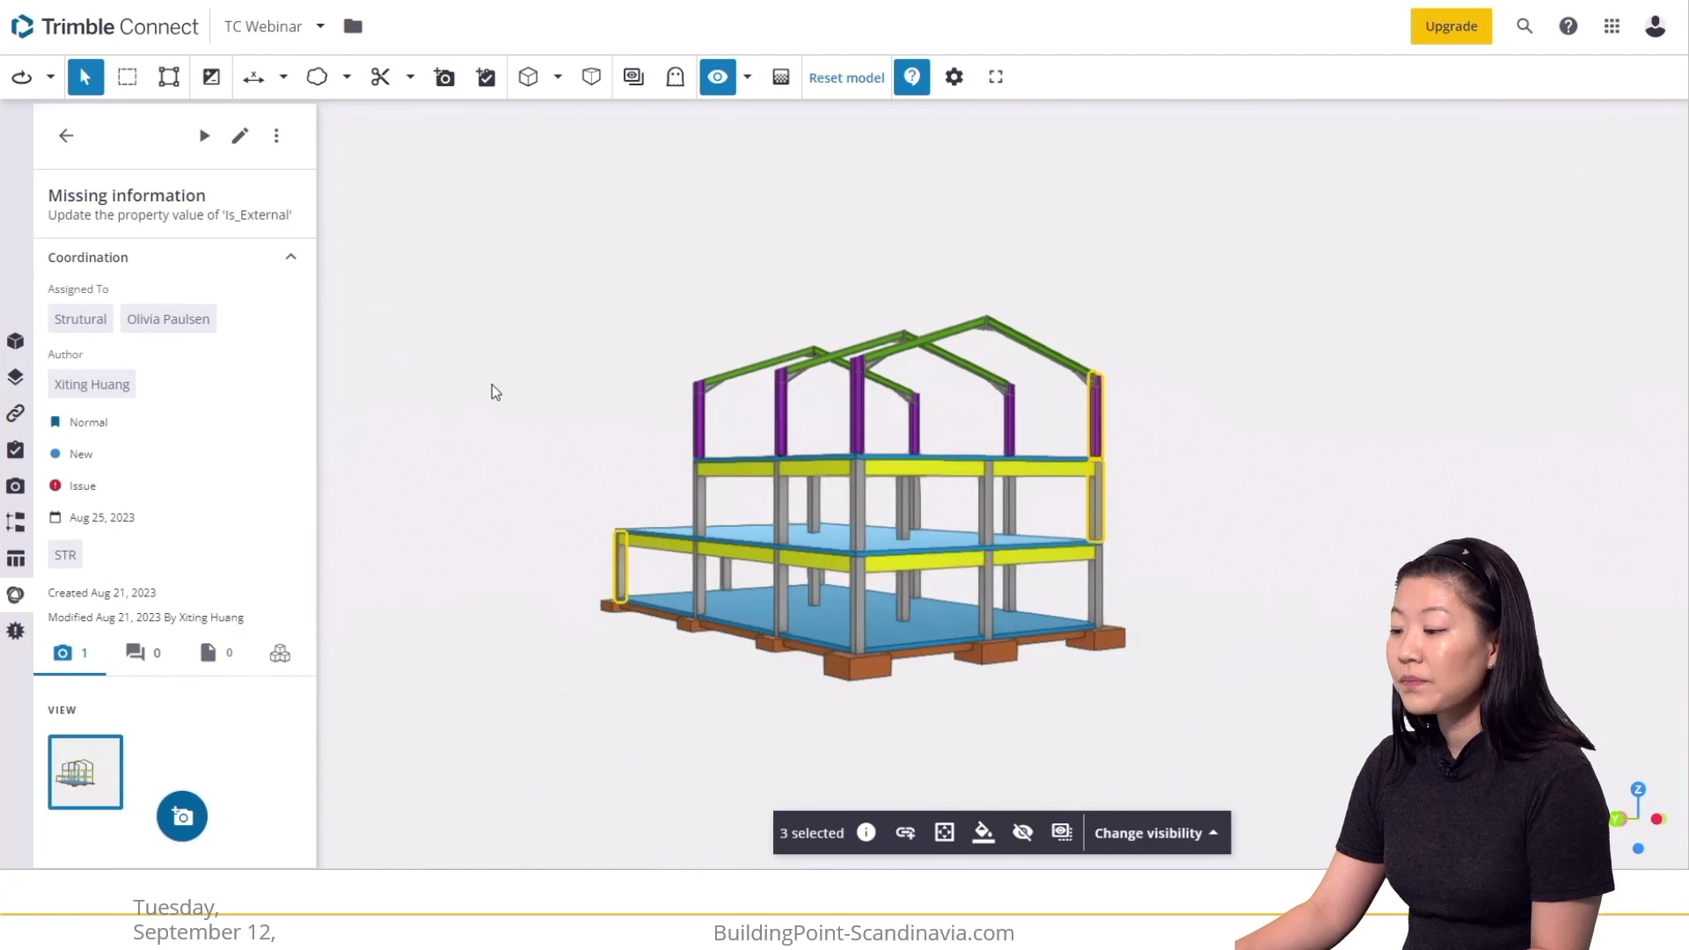
Switch to Tekla Structures and select the three columns flagged in the topic: two stacked corner columns and the lower-storey column at the far end.
left_click(868, 886)
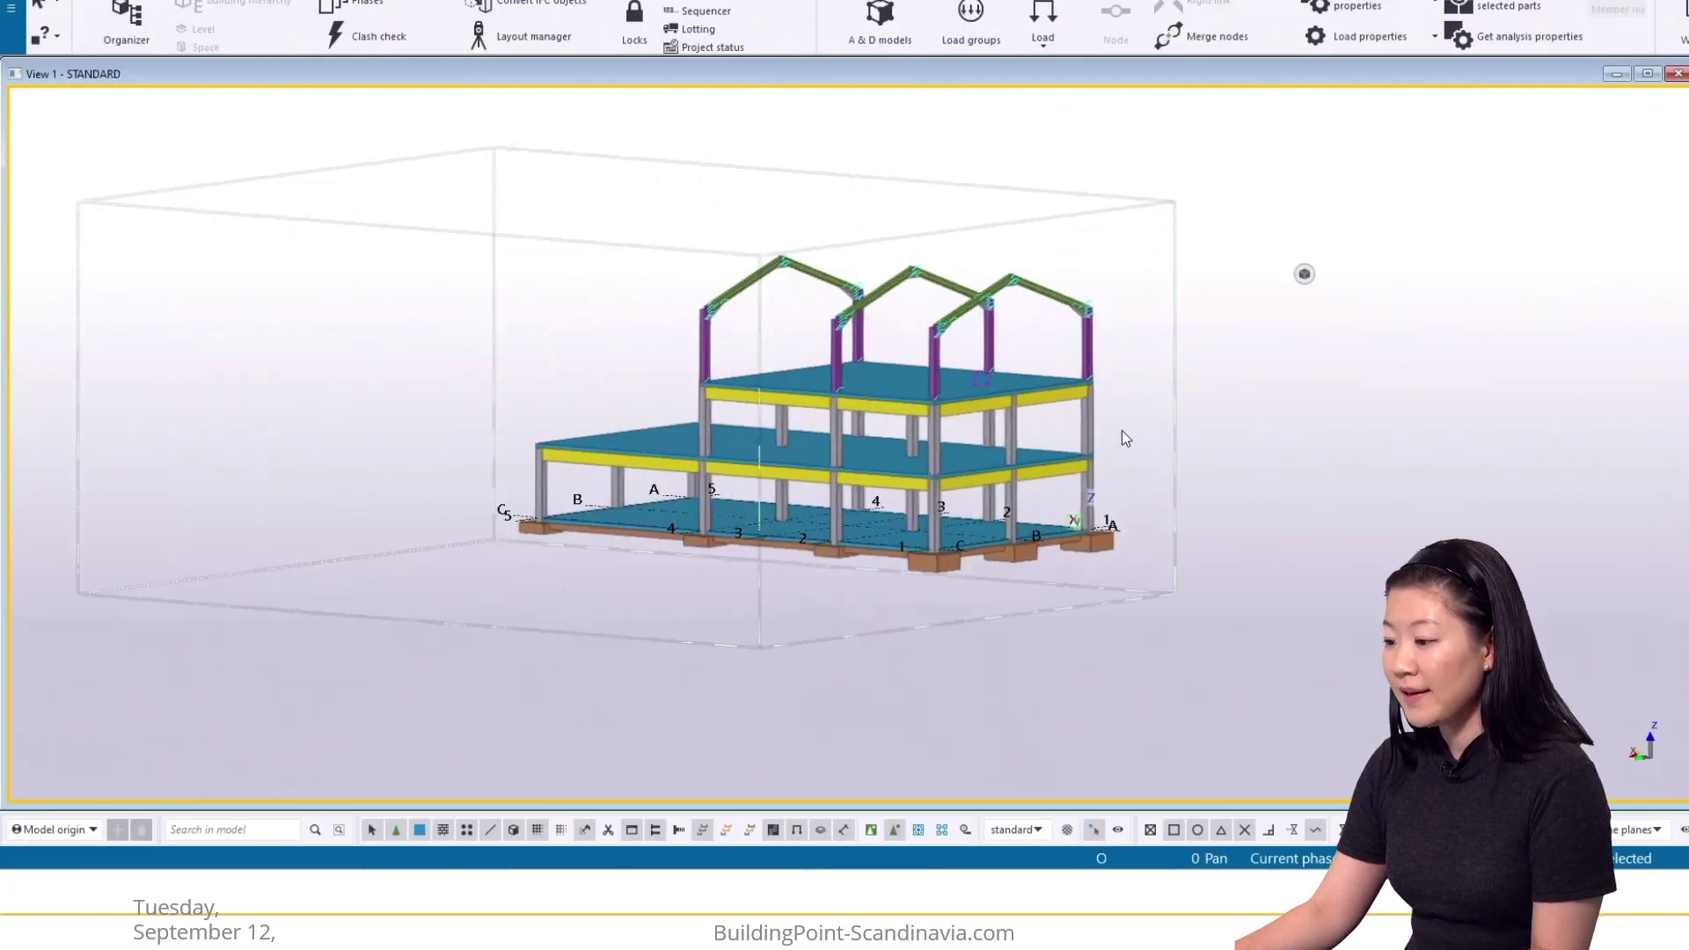
scroll(1121, 430, "down", 1)
middle_click_drag(1113, 429, 1089, 429, "ctrl")
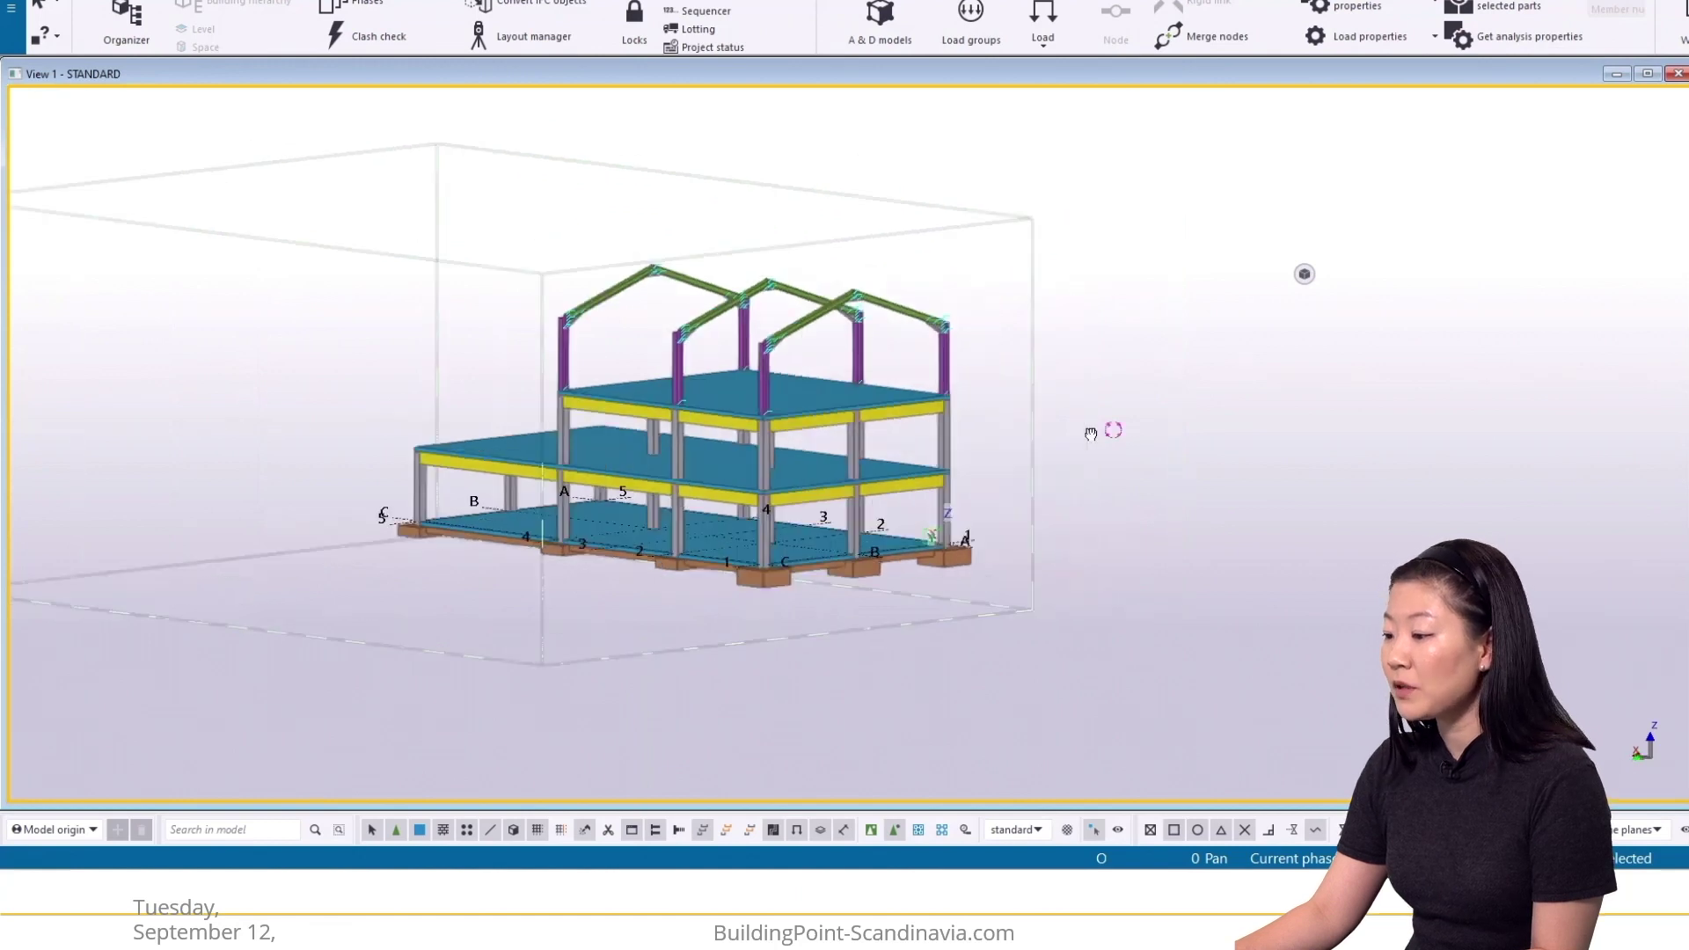
middle_click_drag(981, 472, 999, 409, "ctrl")
left_click(981, 381)
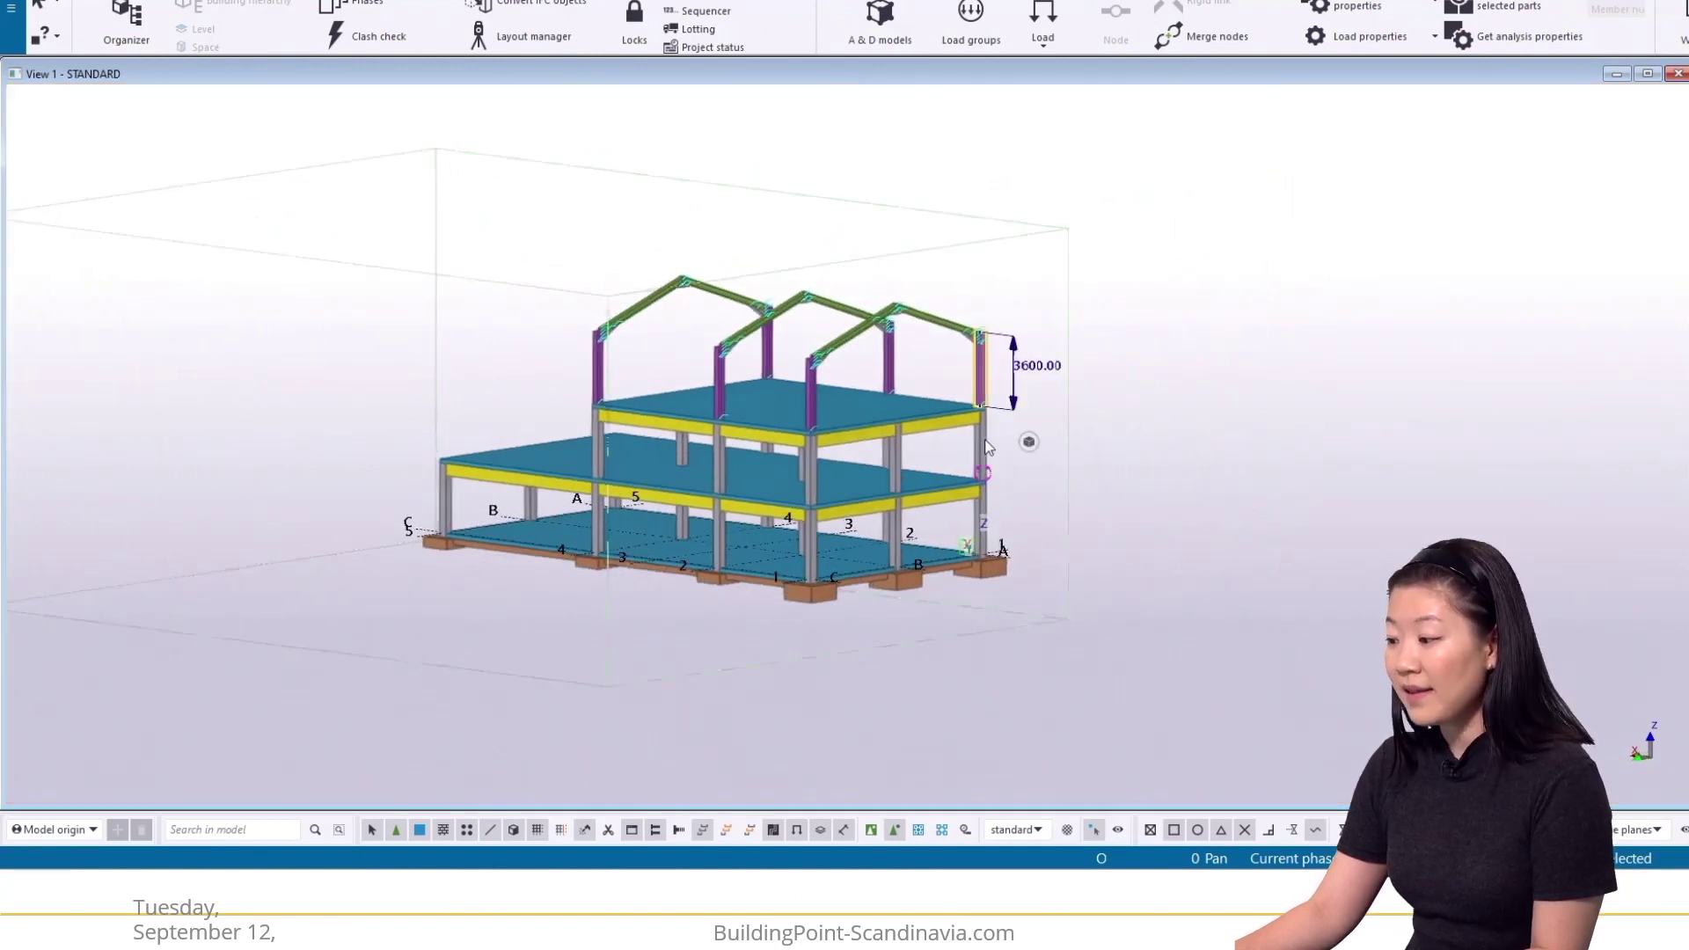
left_click(982, 441)
left_click(980, 378, "ctrl")
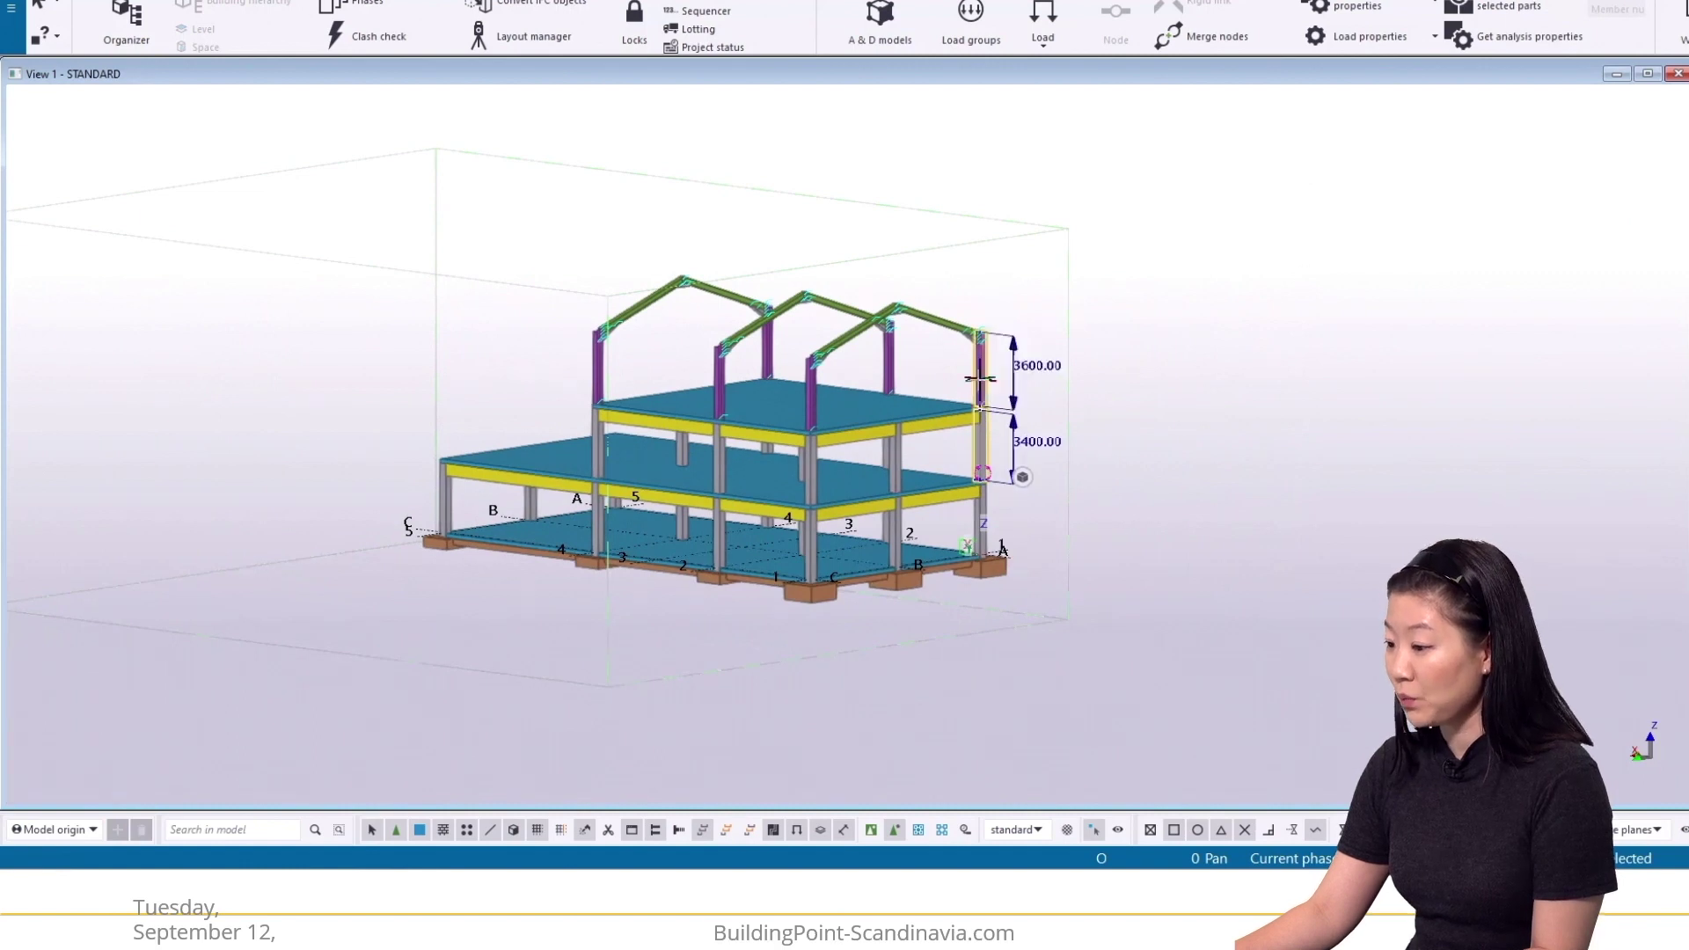
left_click(444, 508, "ctrl")
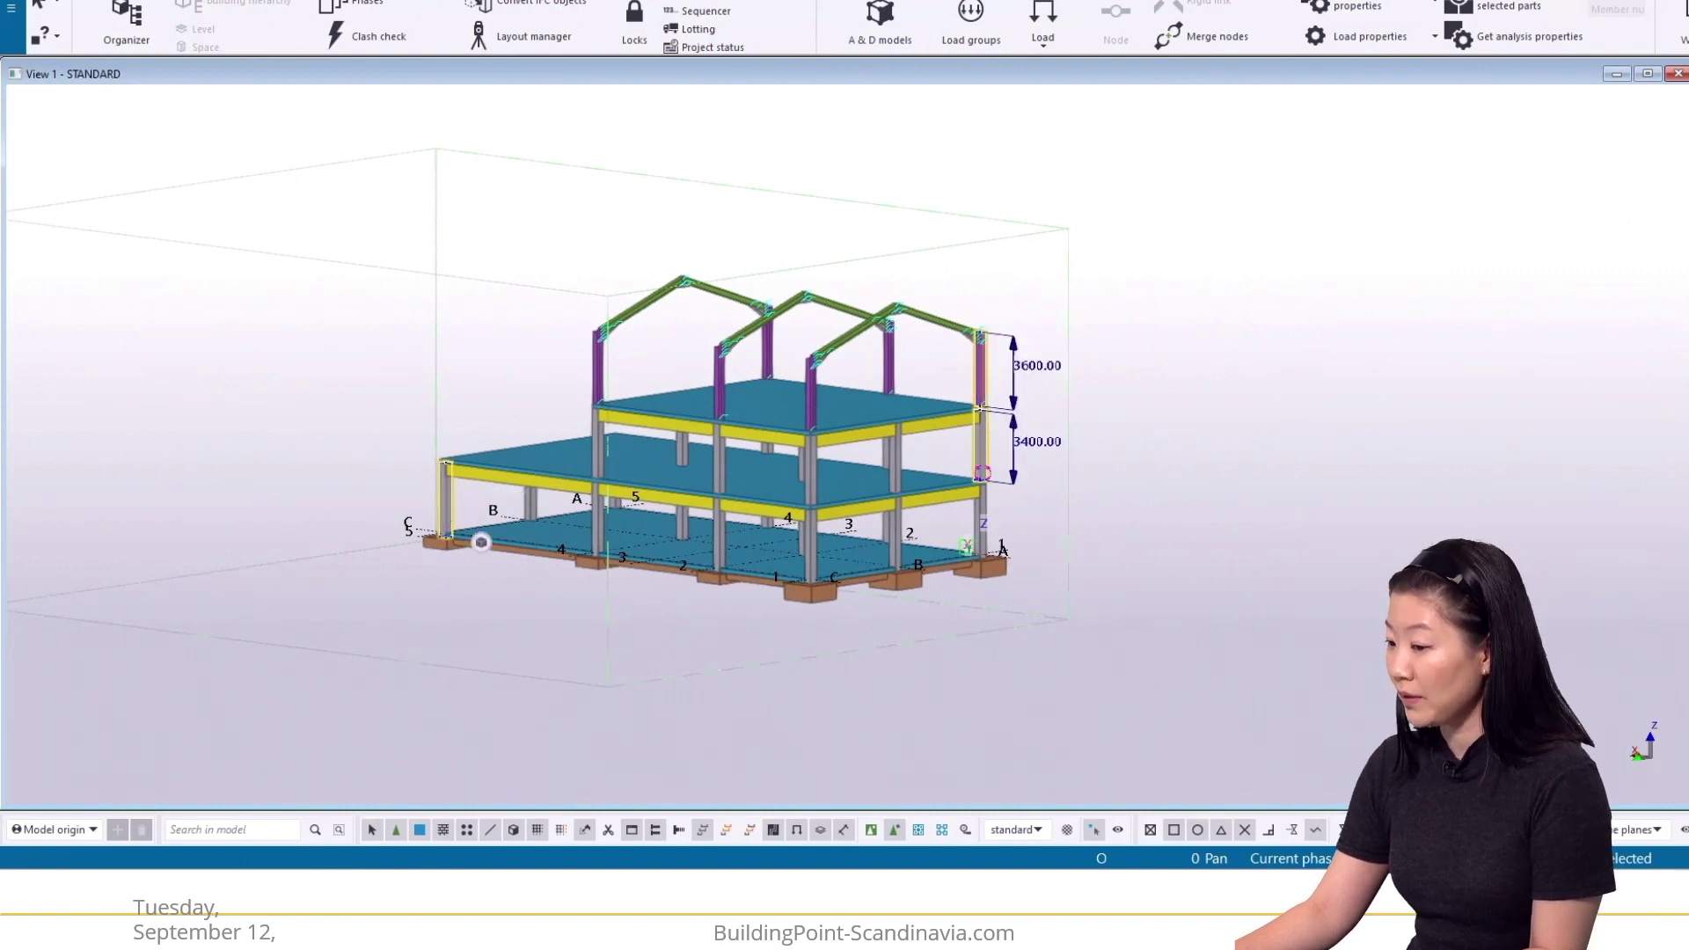
Set Is external to Yes for the three selected columns and apply the modification.
left_click(1687, 97)
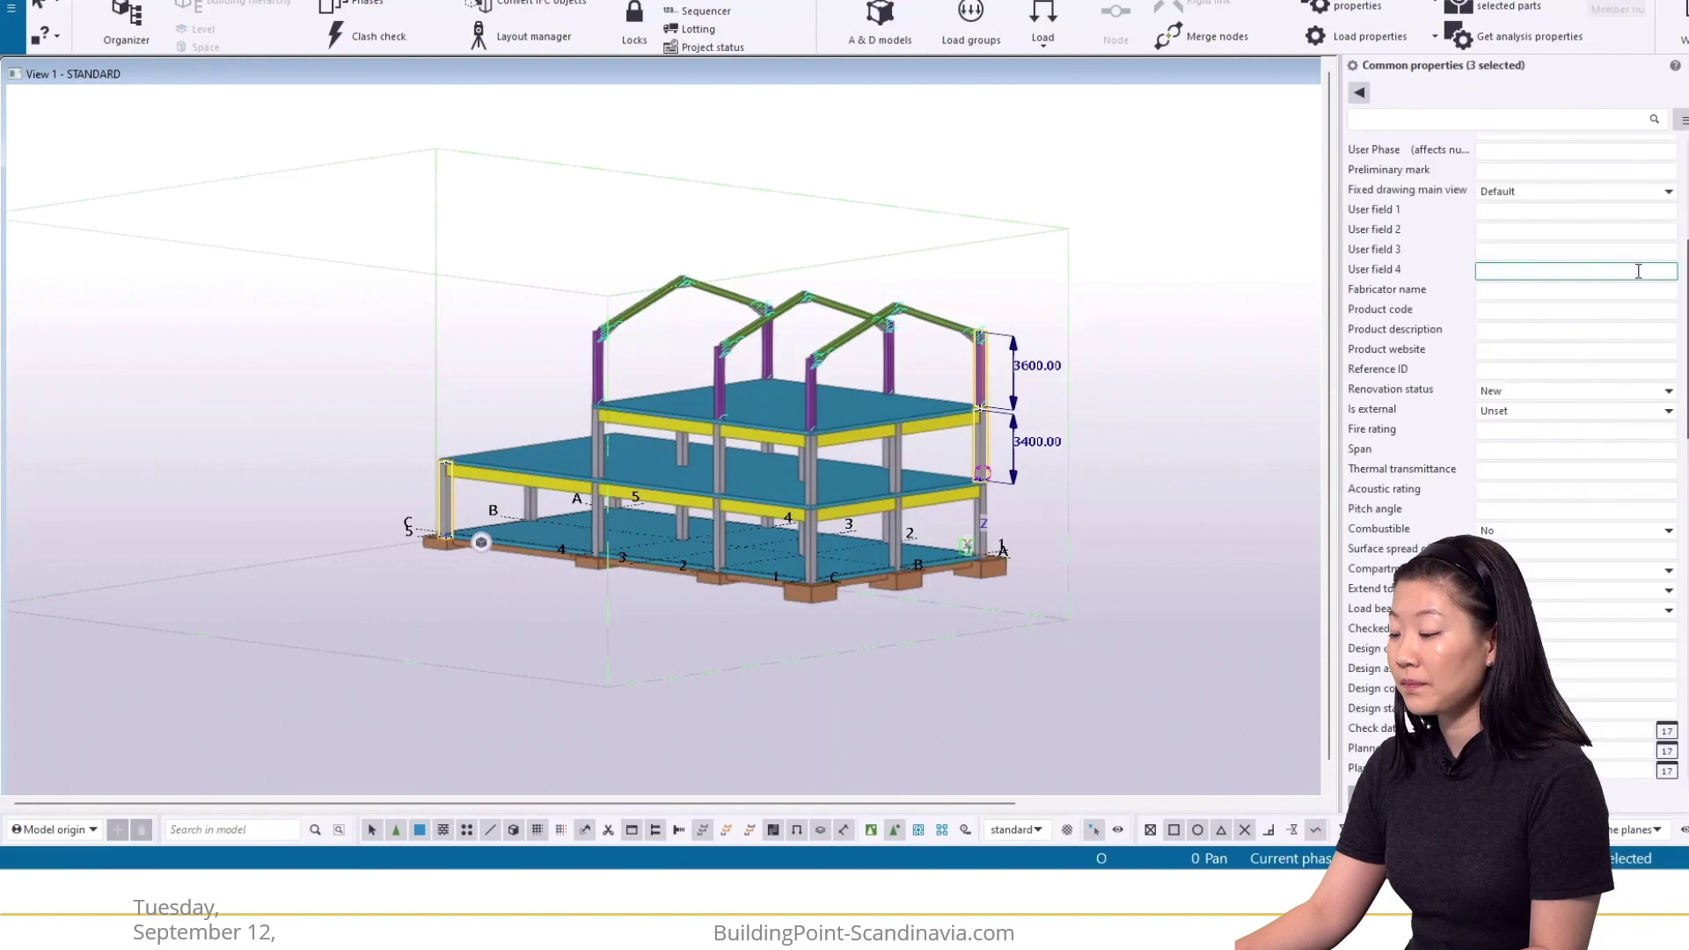
left_click(1603, 411)
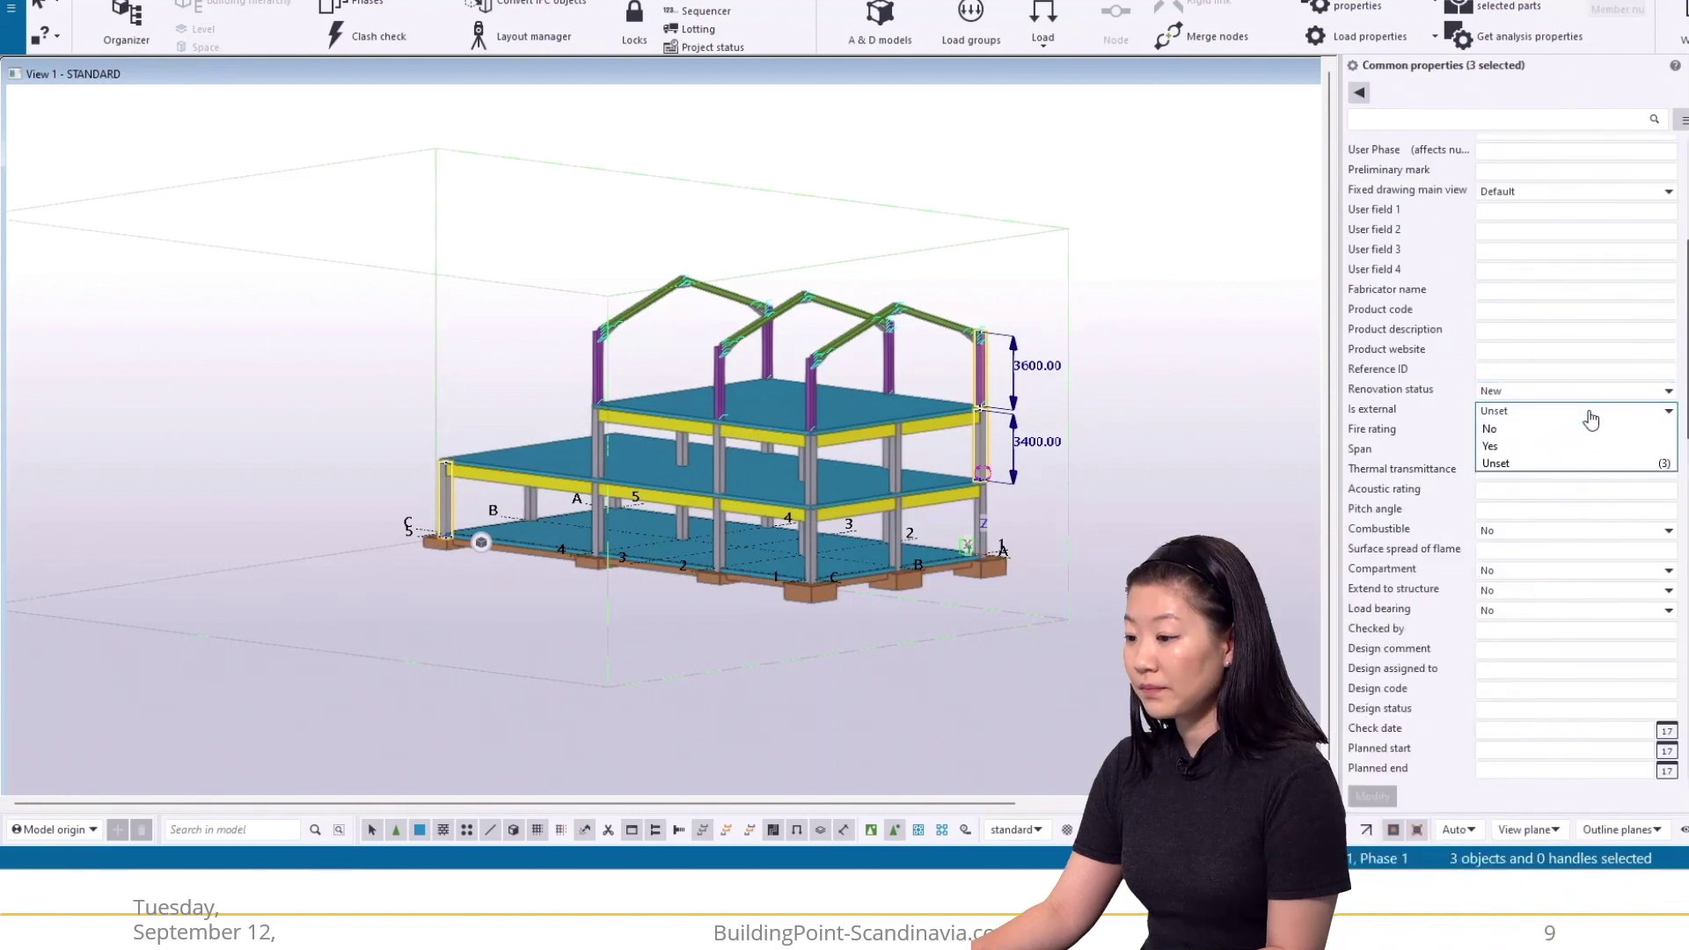
left_click(1529, 445)
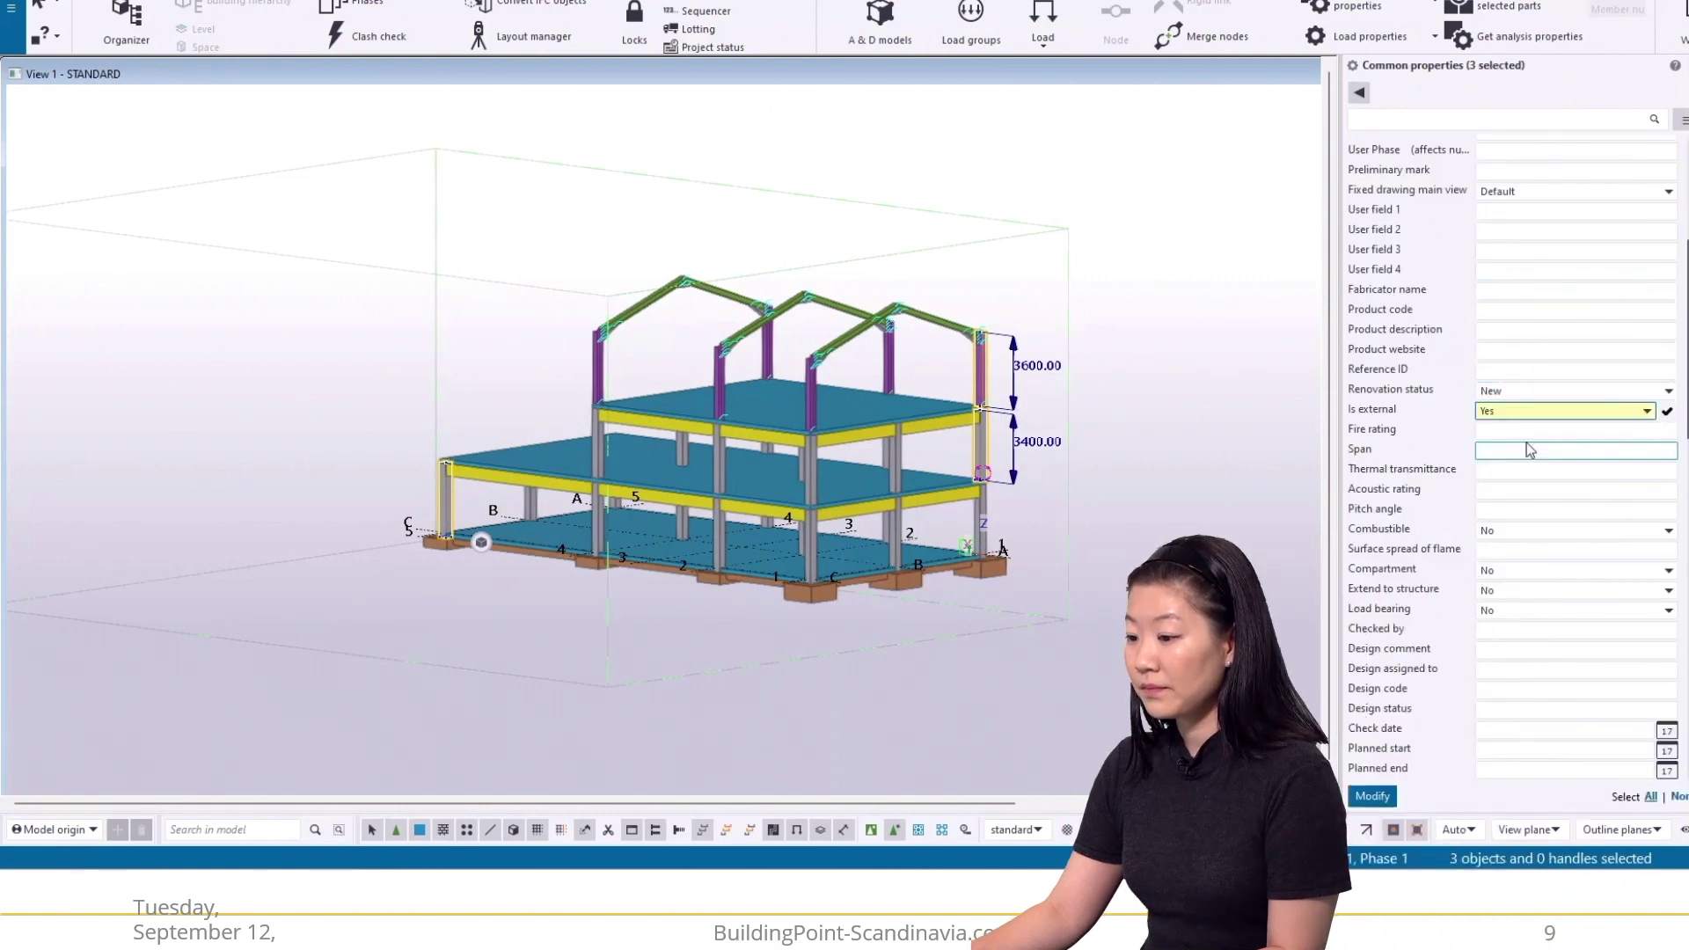
left_click(1372, 796)
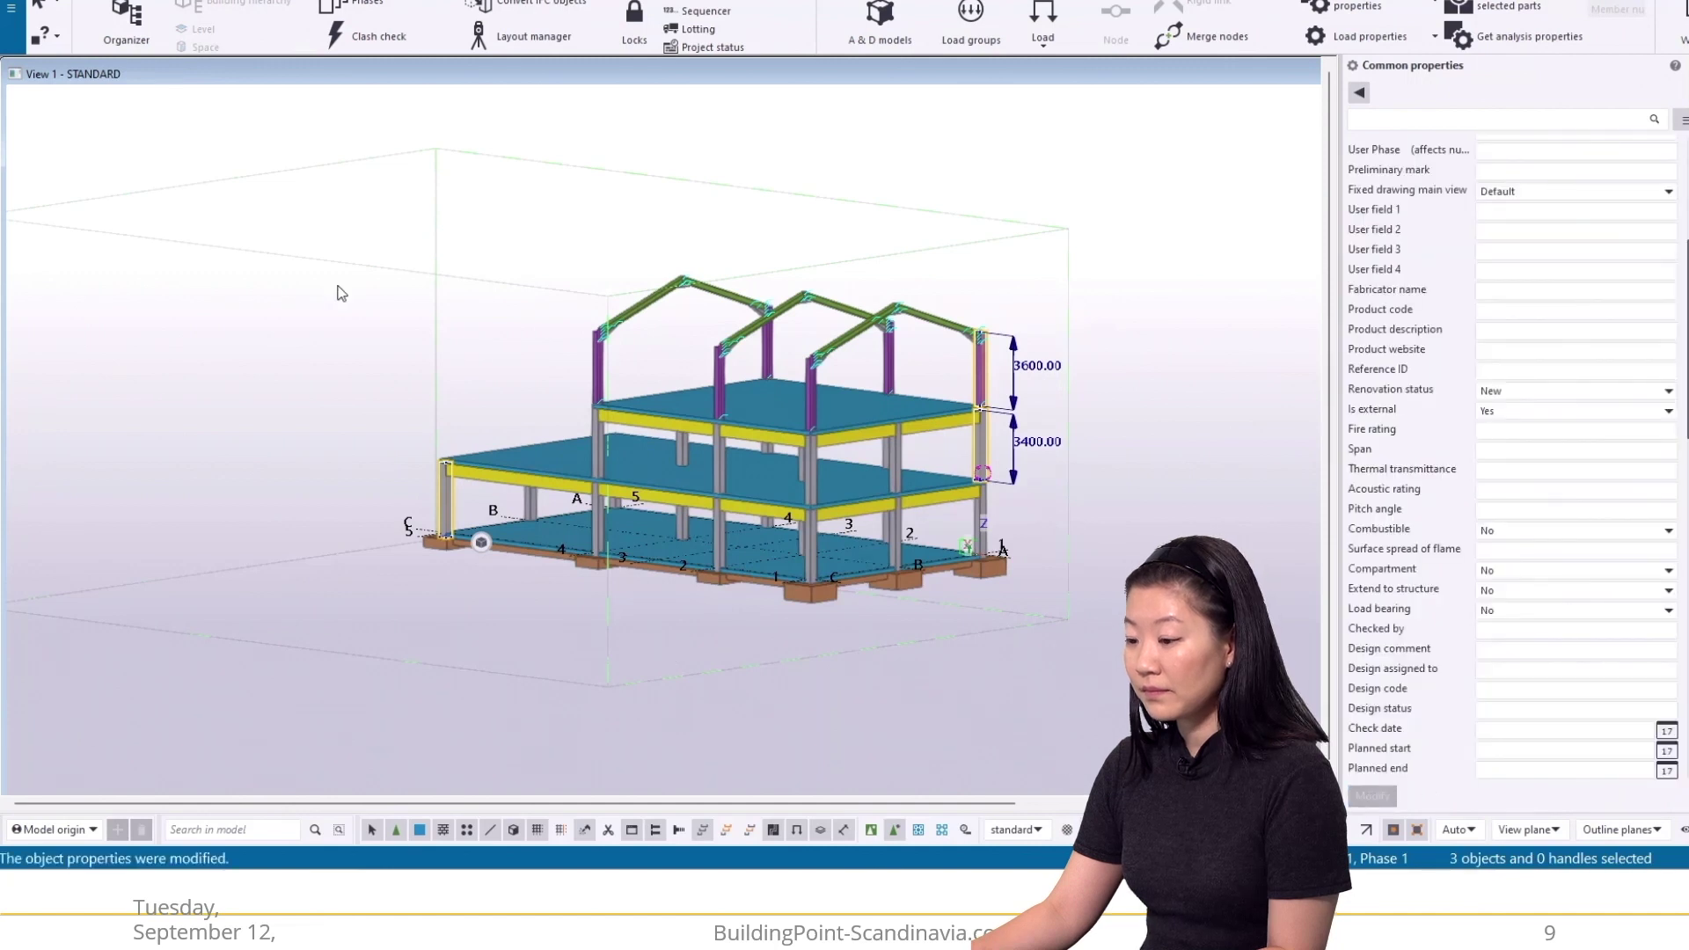
Export the model to IFC, overwriting the existing Structural Model file, and upload the new version to the IFC_Structural folder in Trimble Connect.
left_click(11, 10)
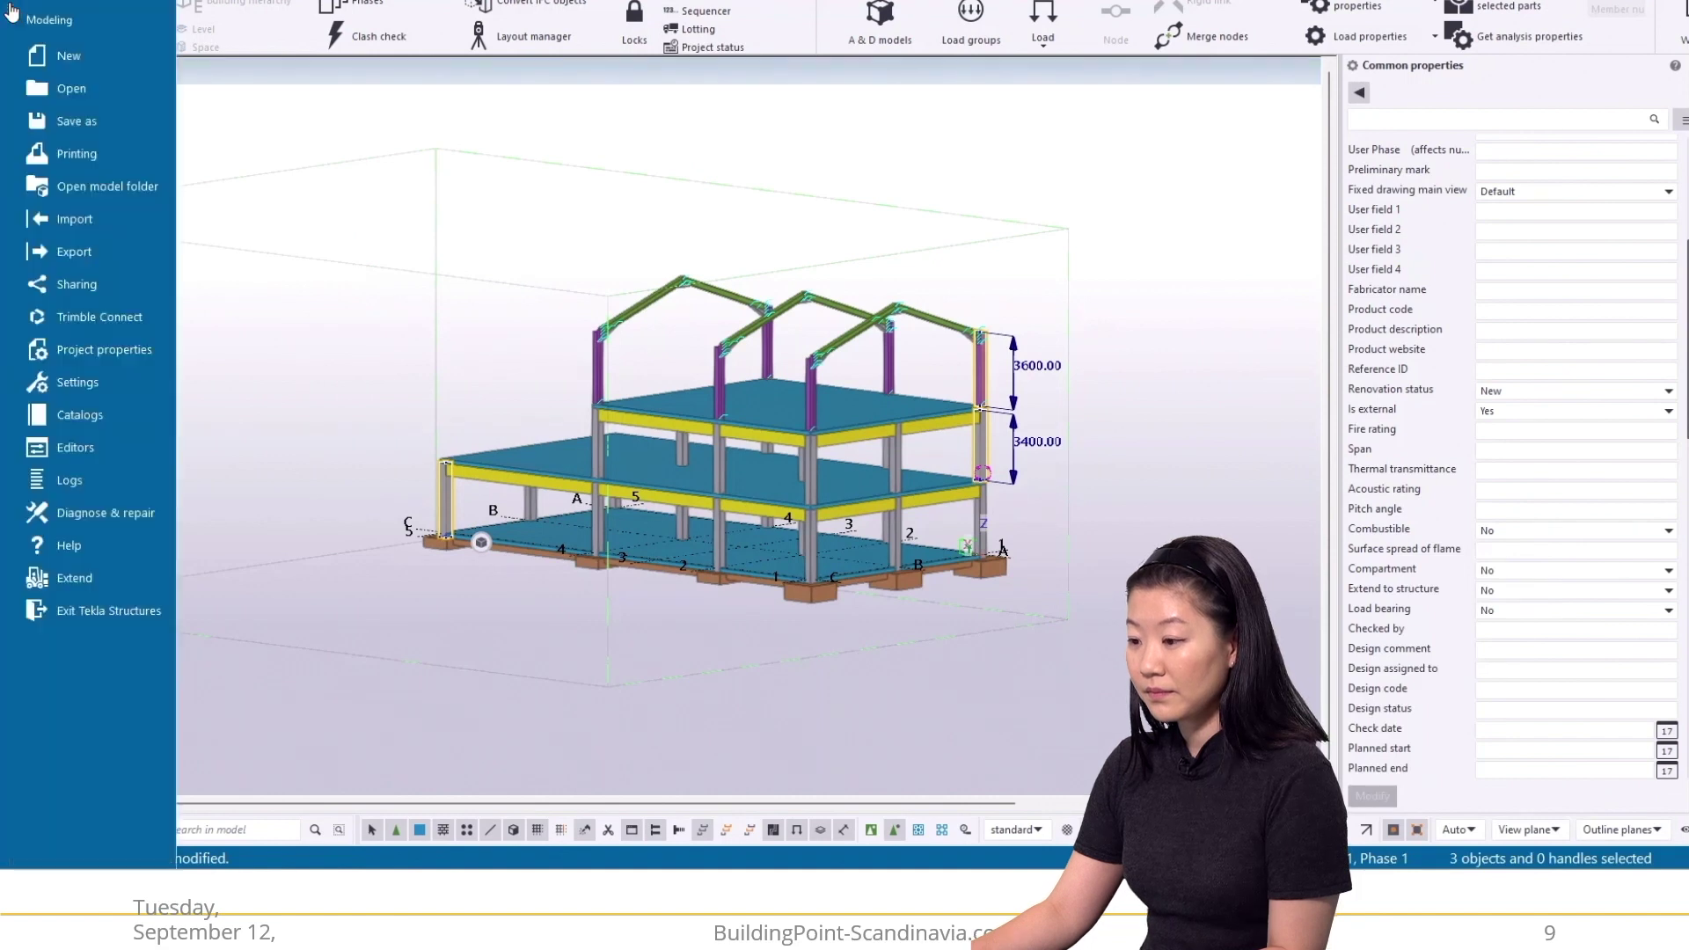
left_click(86, 250)
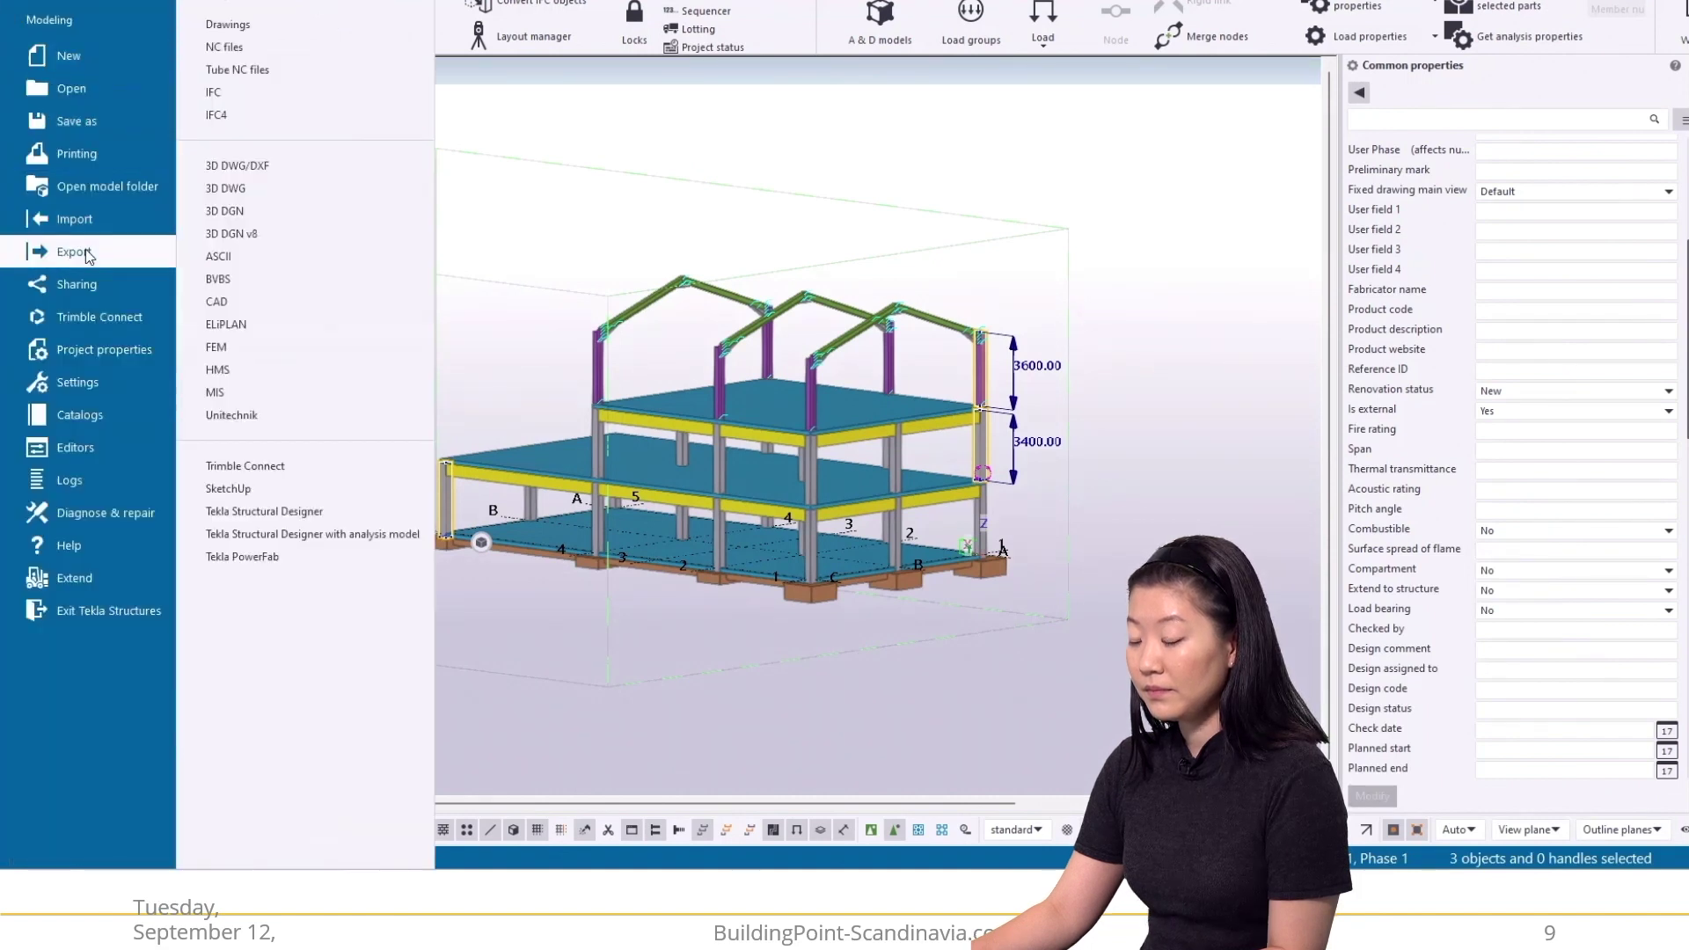
left_click(274, 94)
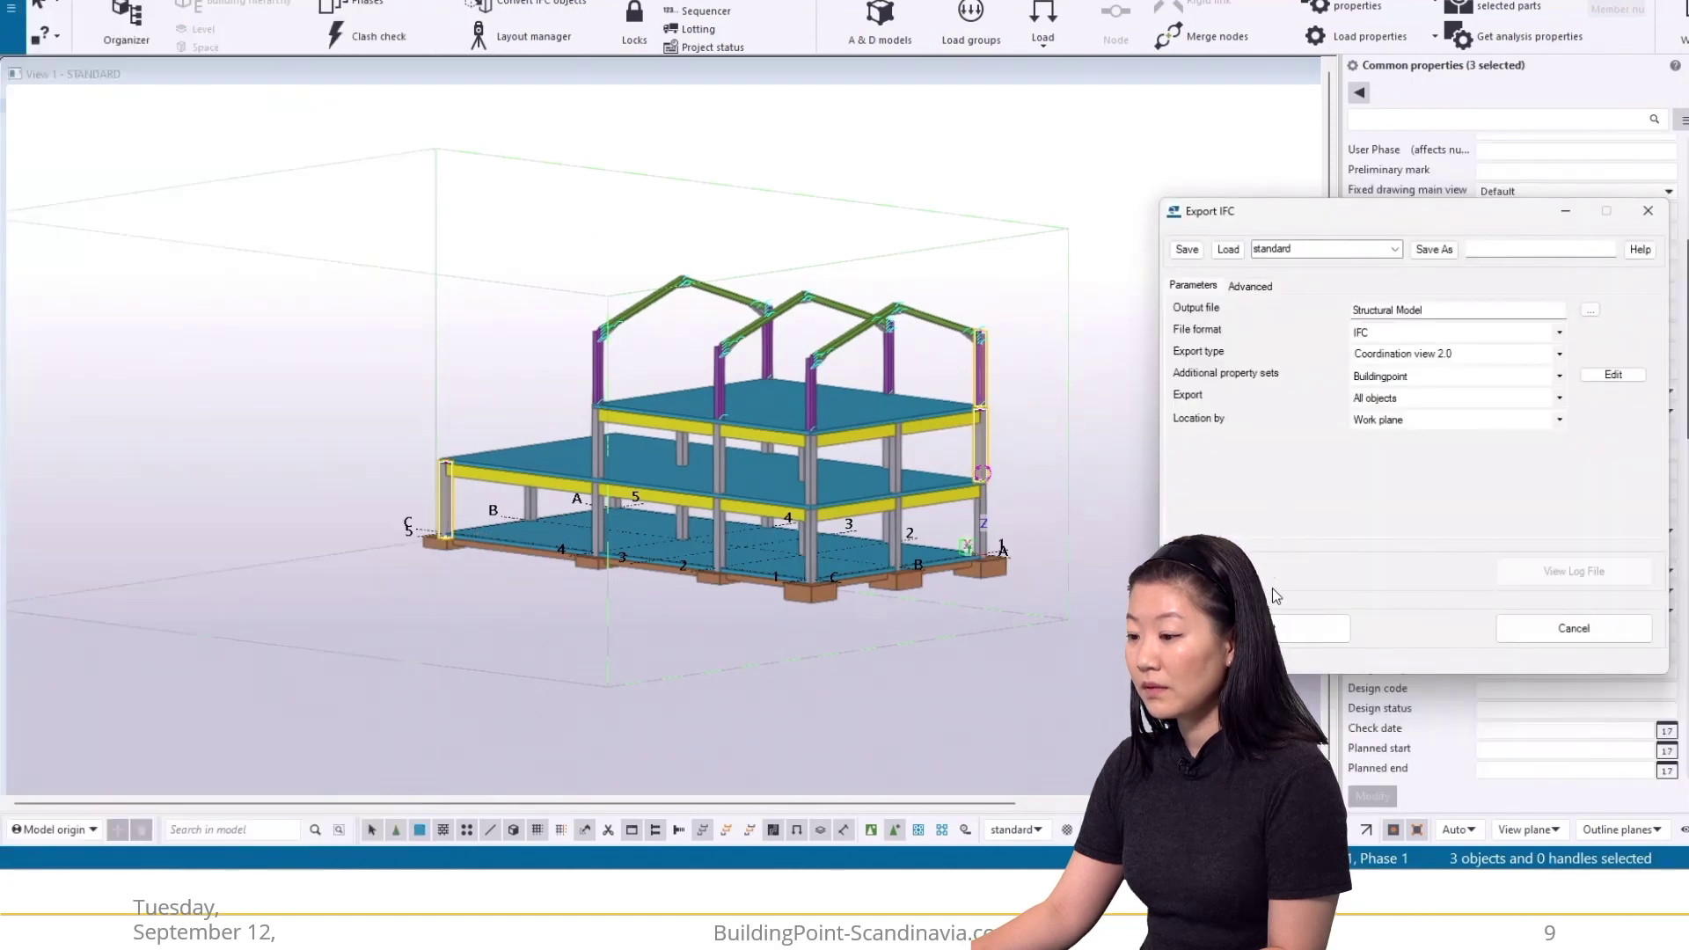
left_click(1275, 633)
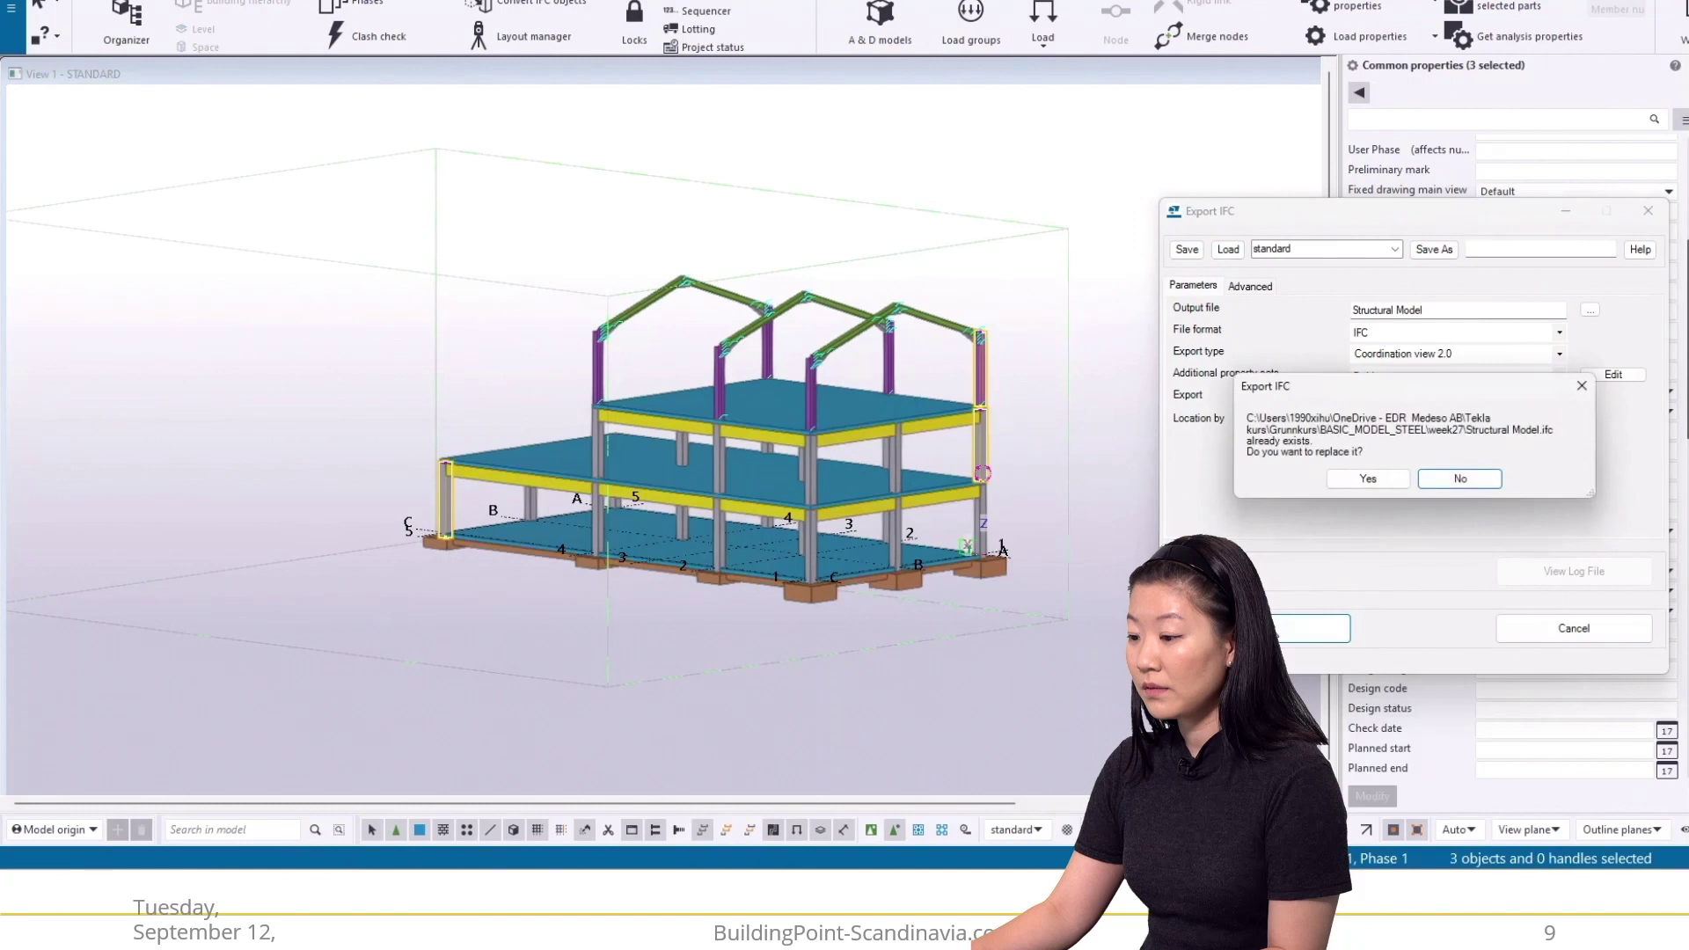
left_click(1355, 484)
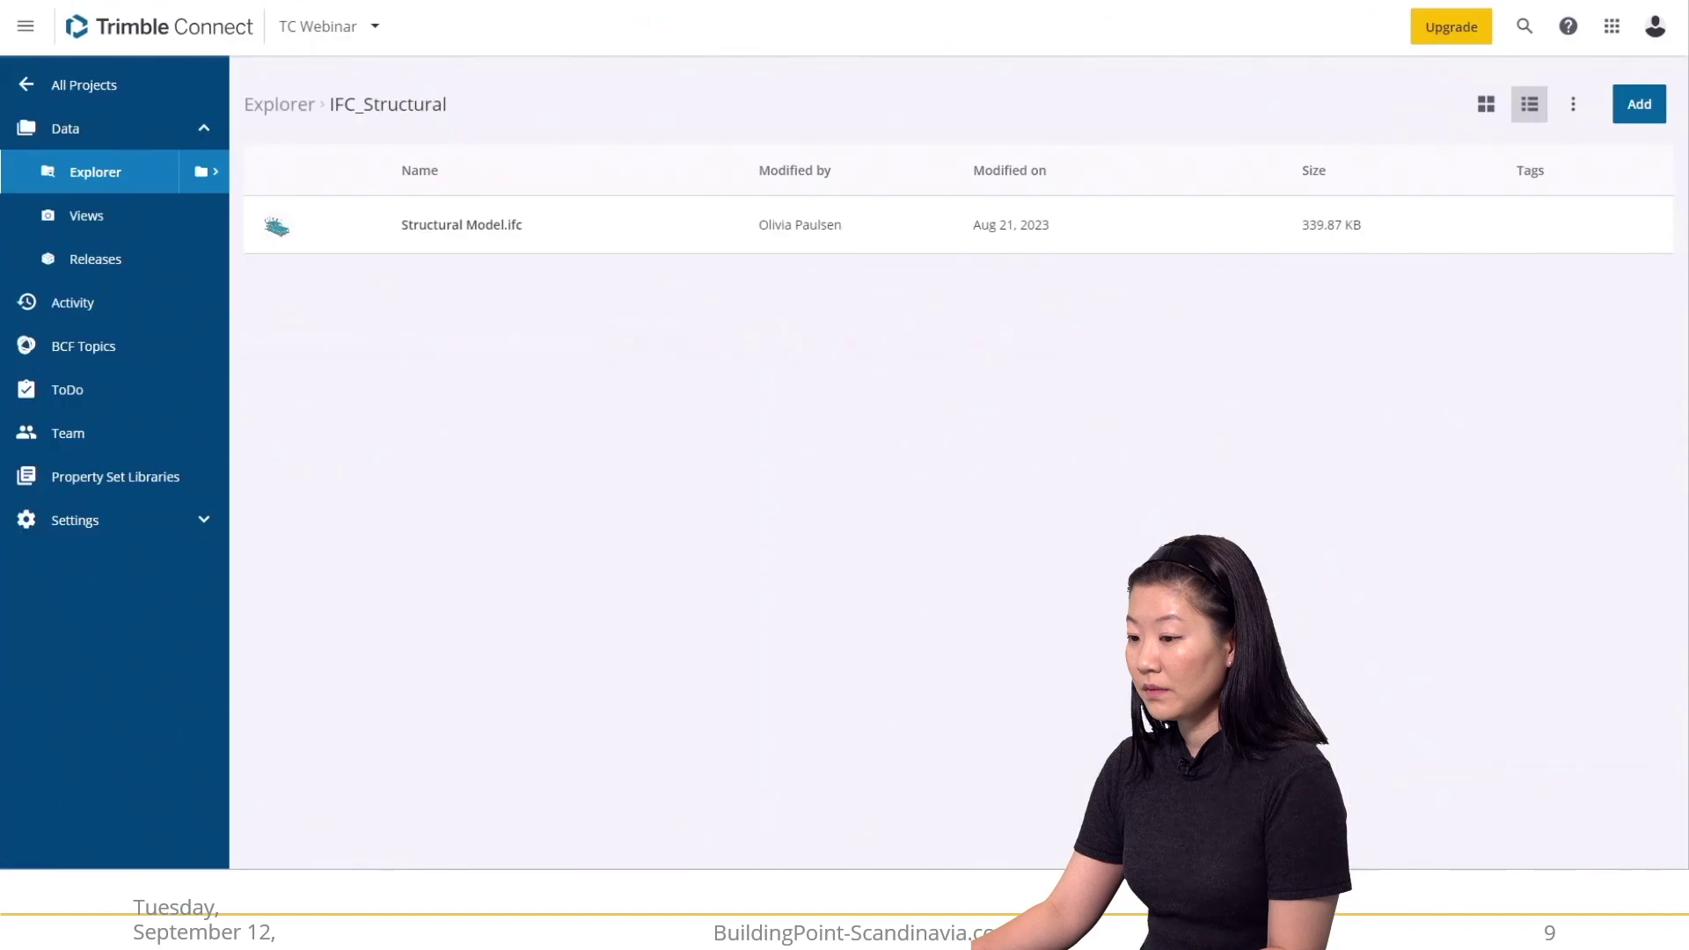
left_click_drag(1688, 528, 1452, 558)
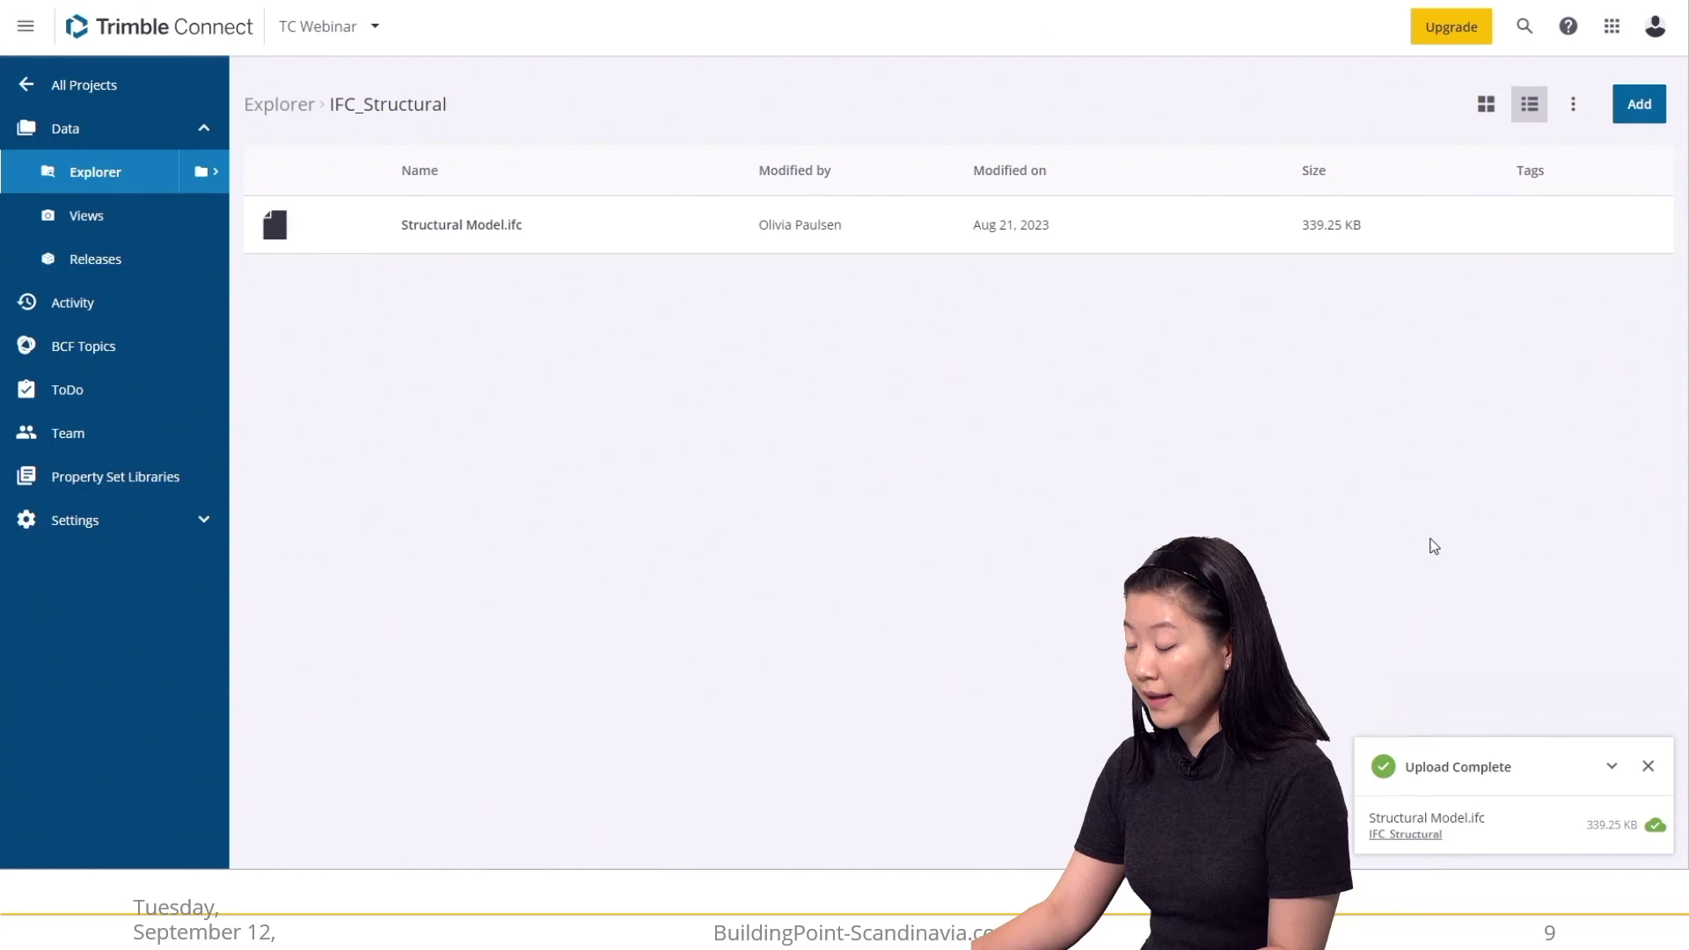
Post the comment "The property value has been updated and the new version has been uploaded to the CDE." on the "Missing information" topic.
left_click(205, 344)
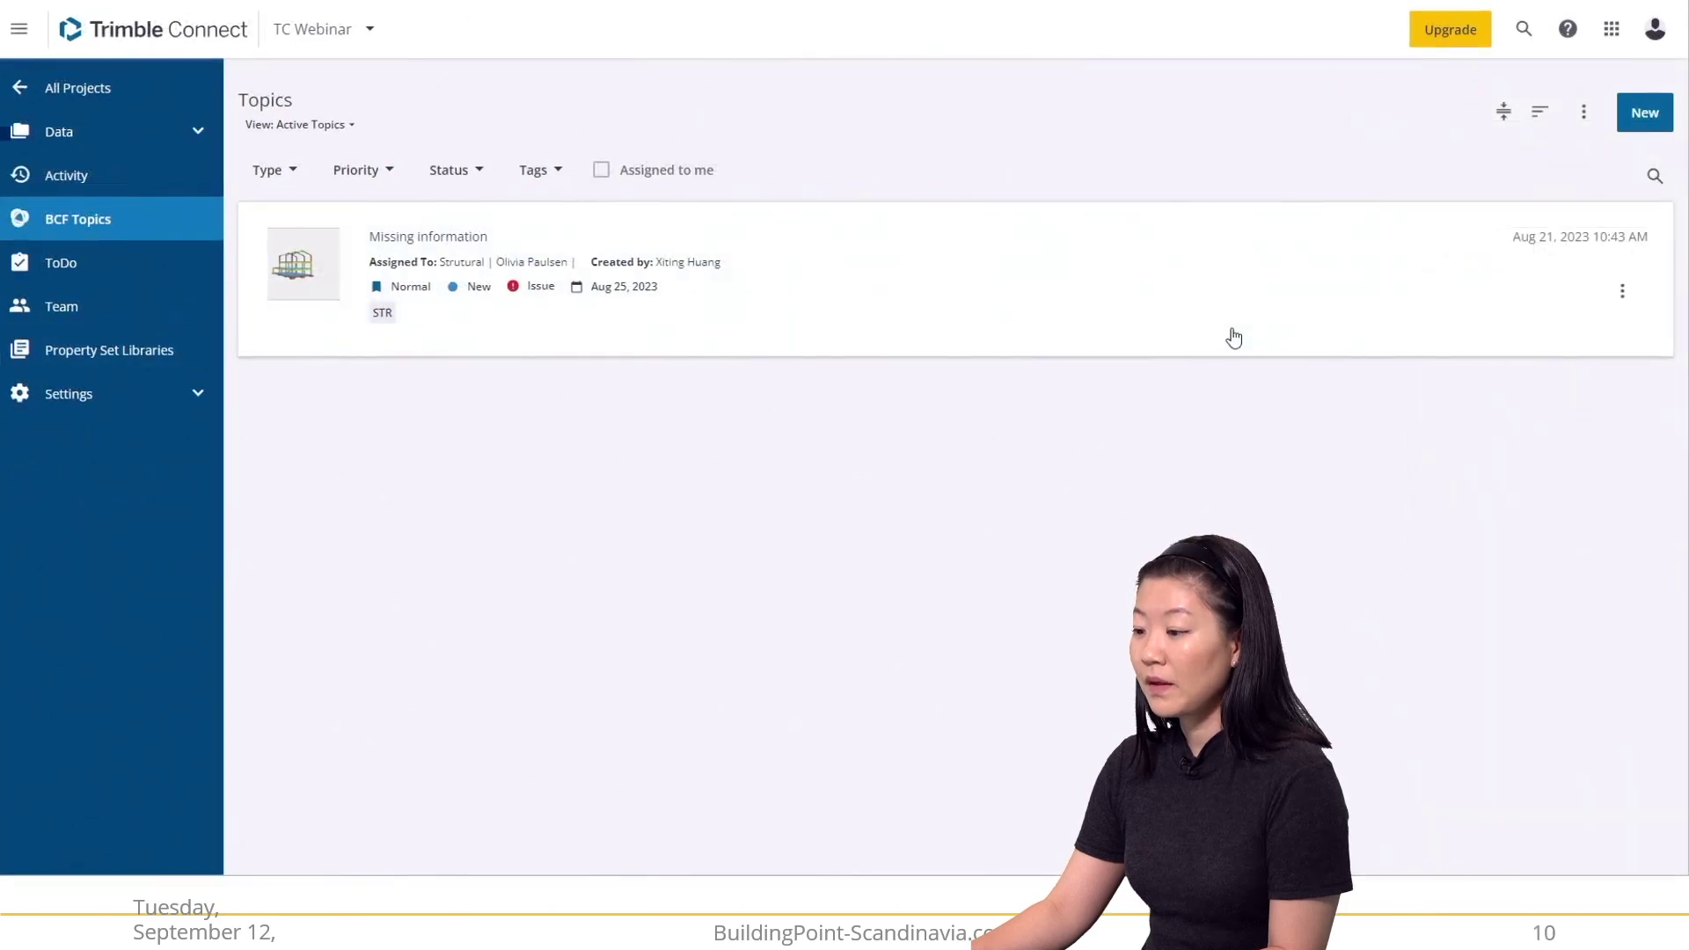
left_click(1234, 338)
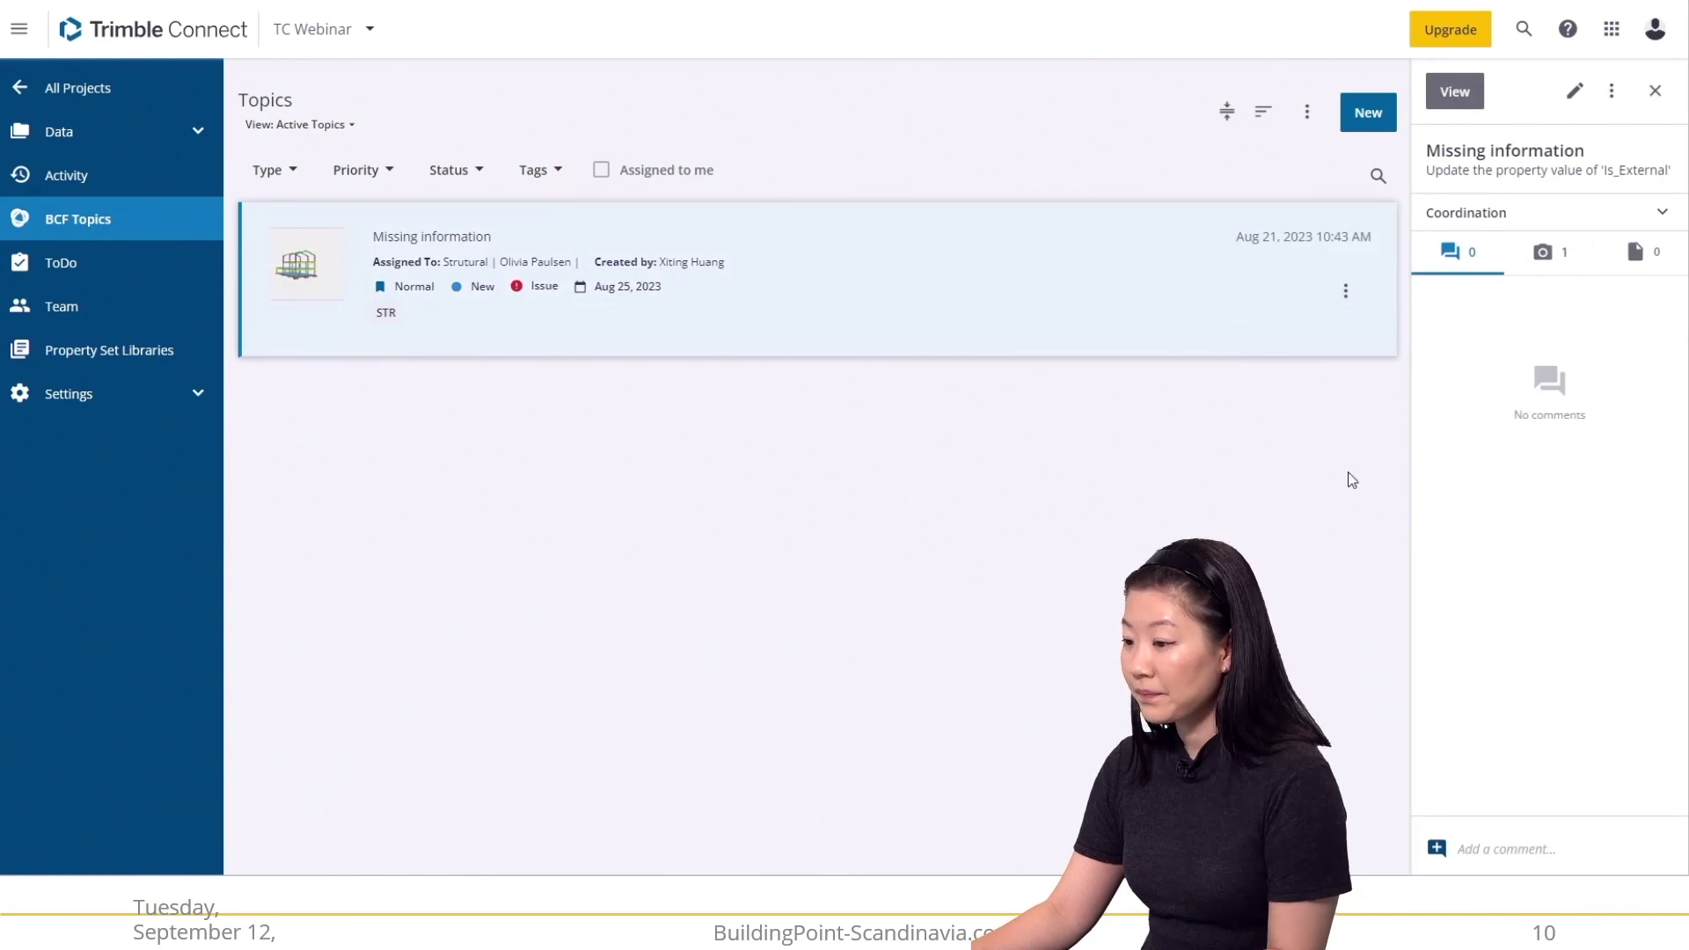
left_click(1550, 848)
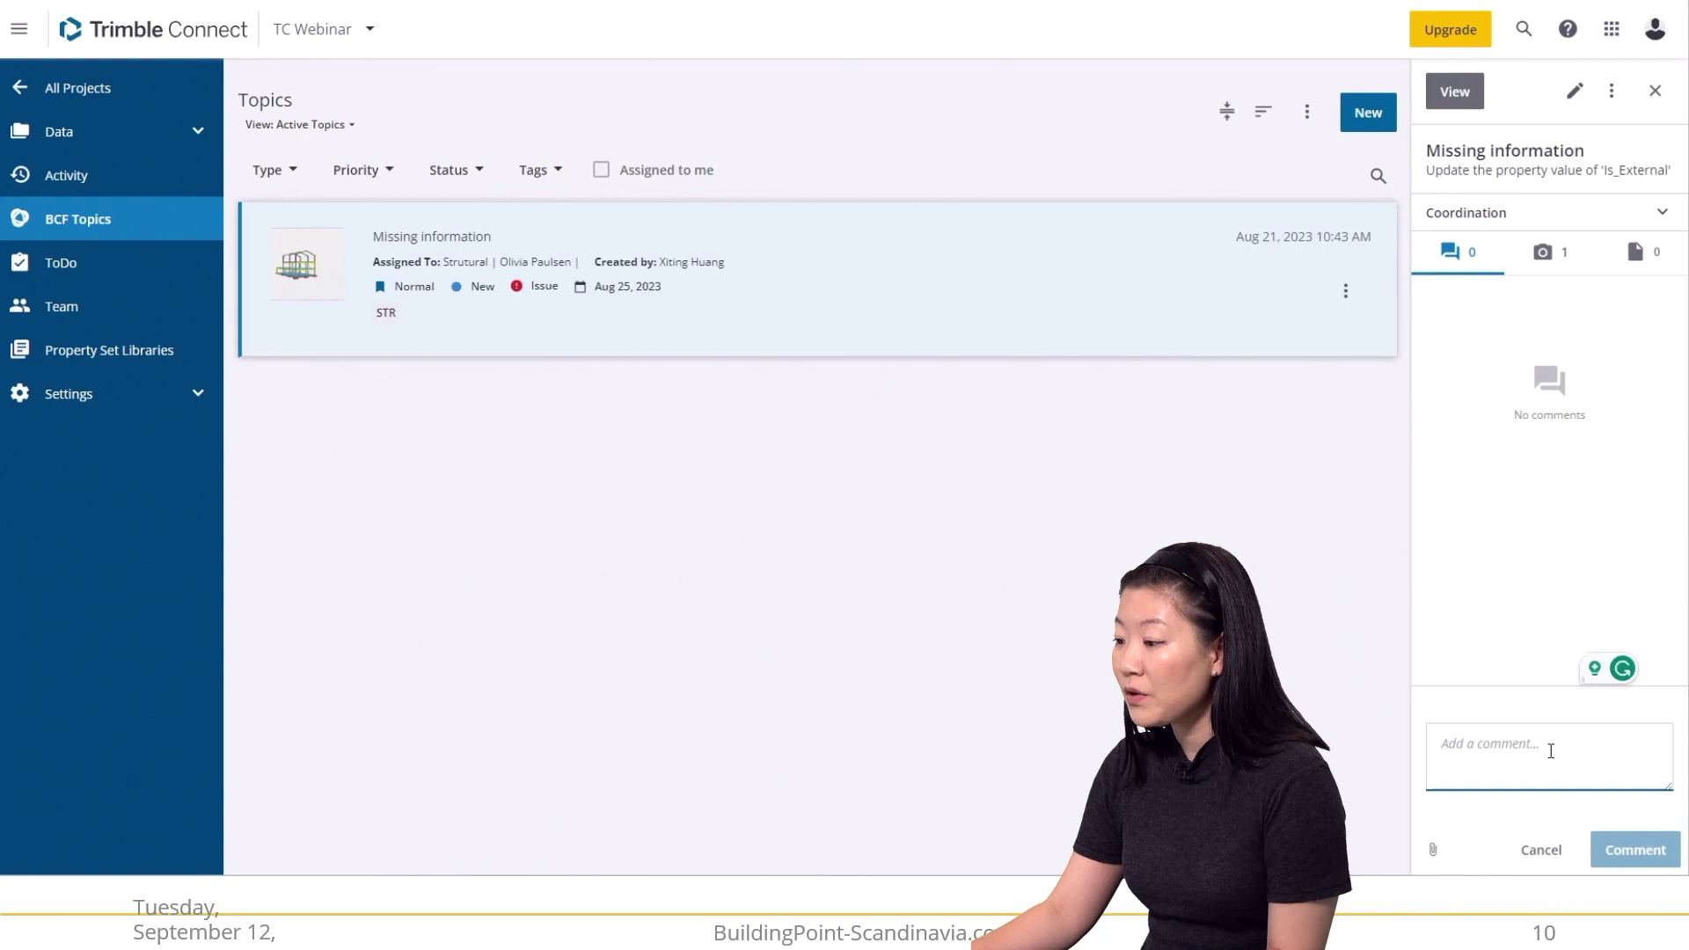
type("T")
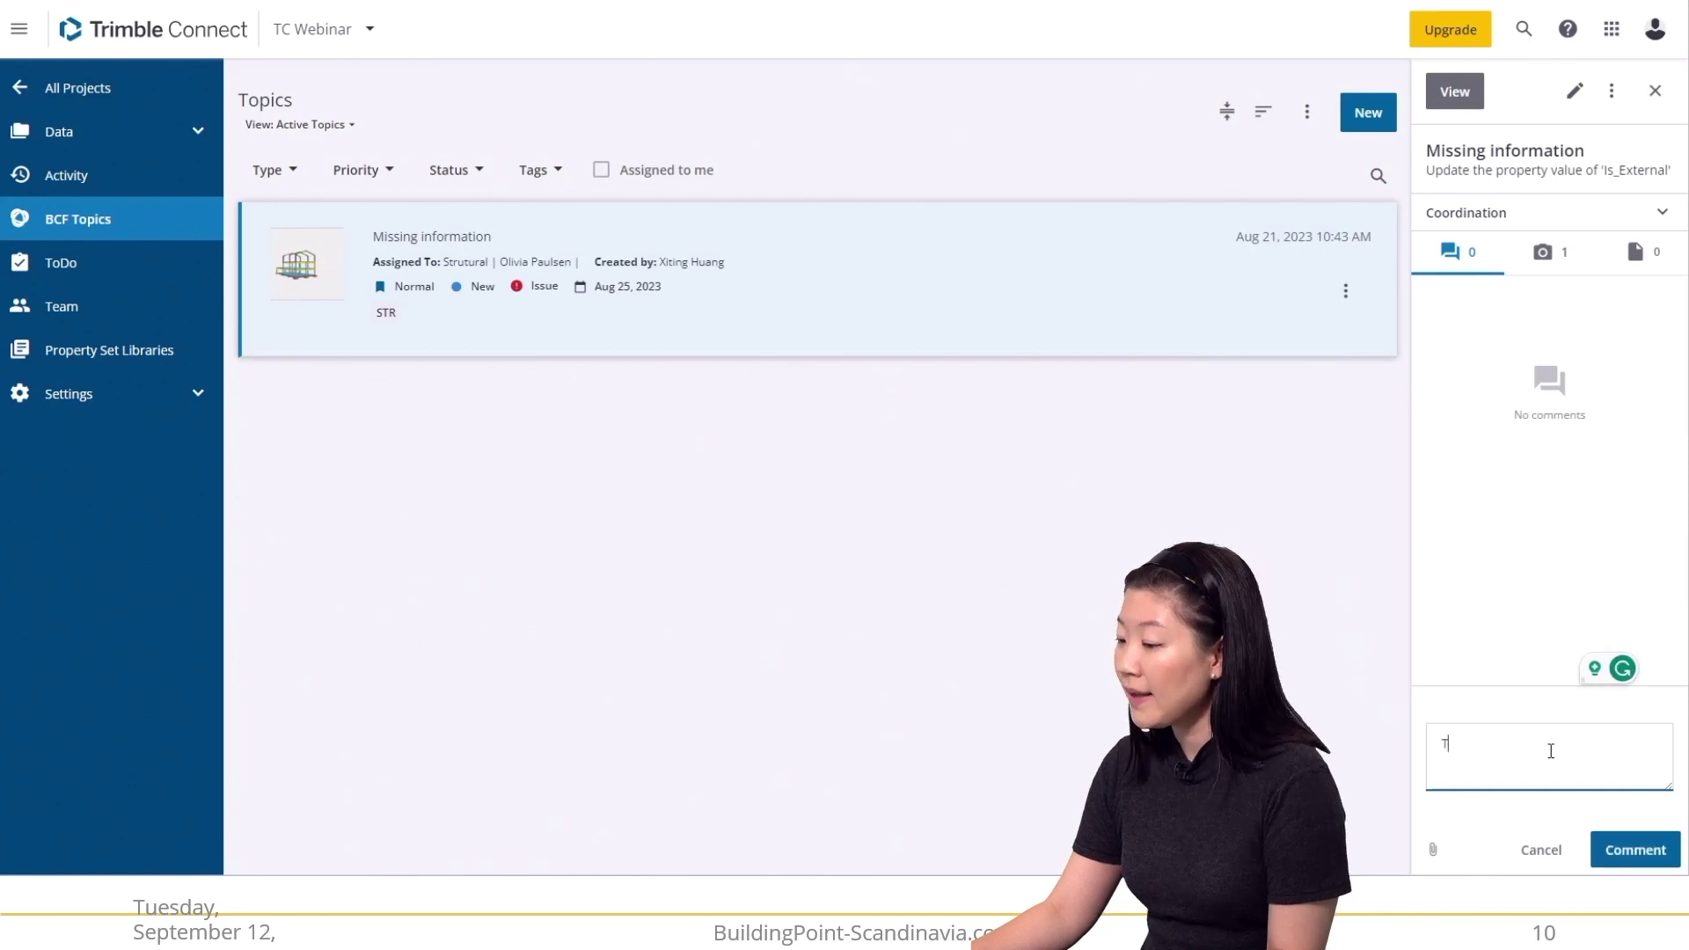
type("Hhe property value has been up")
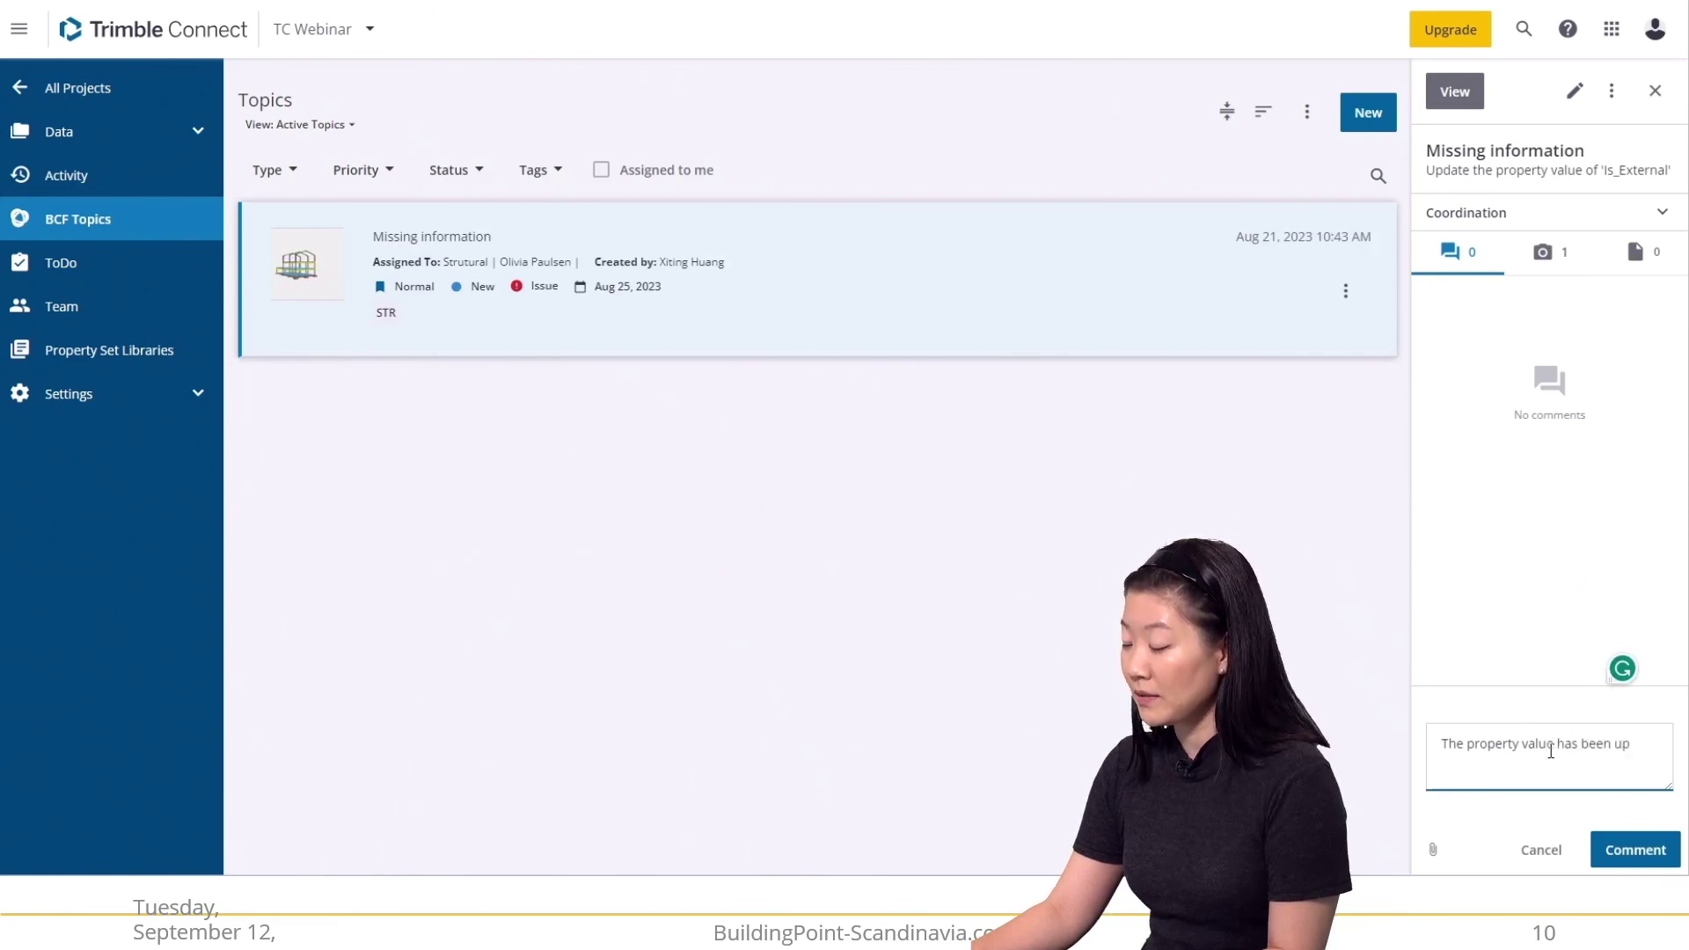
type("dated and the new version h")
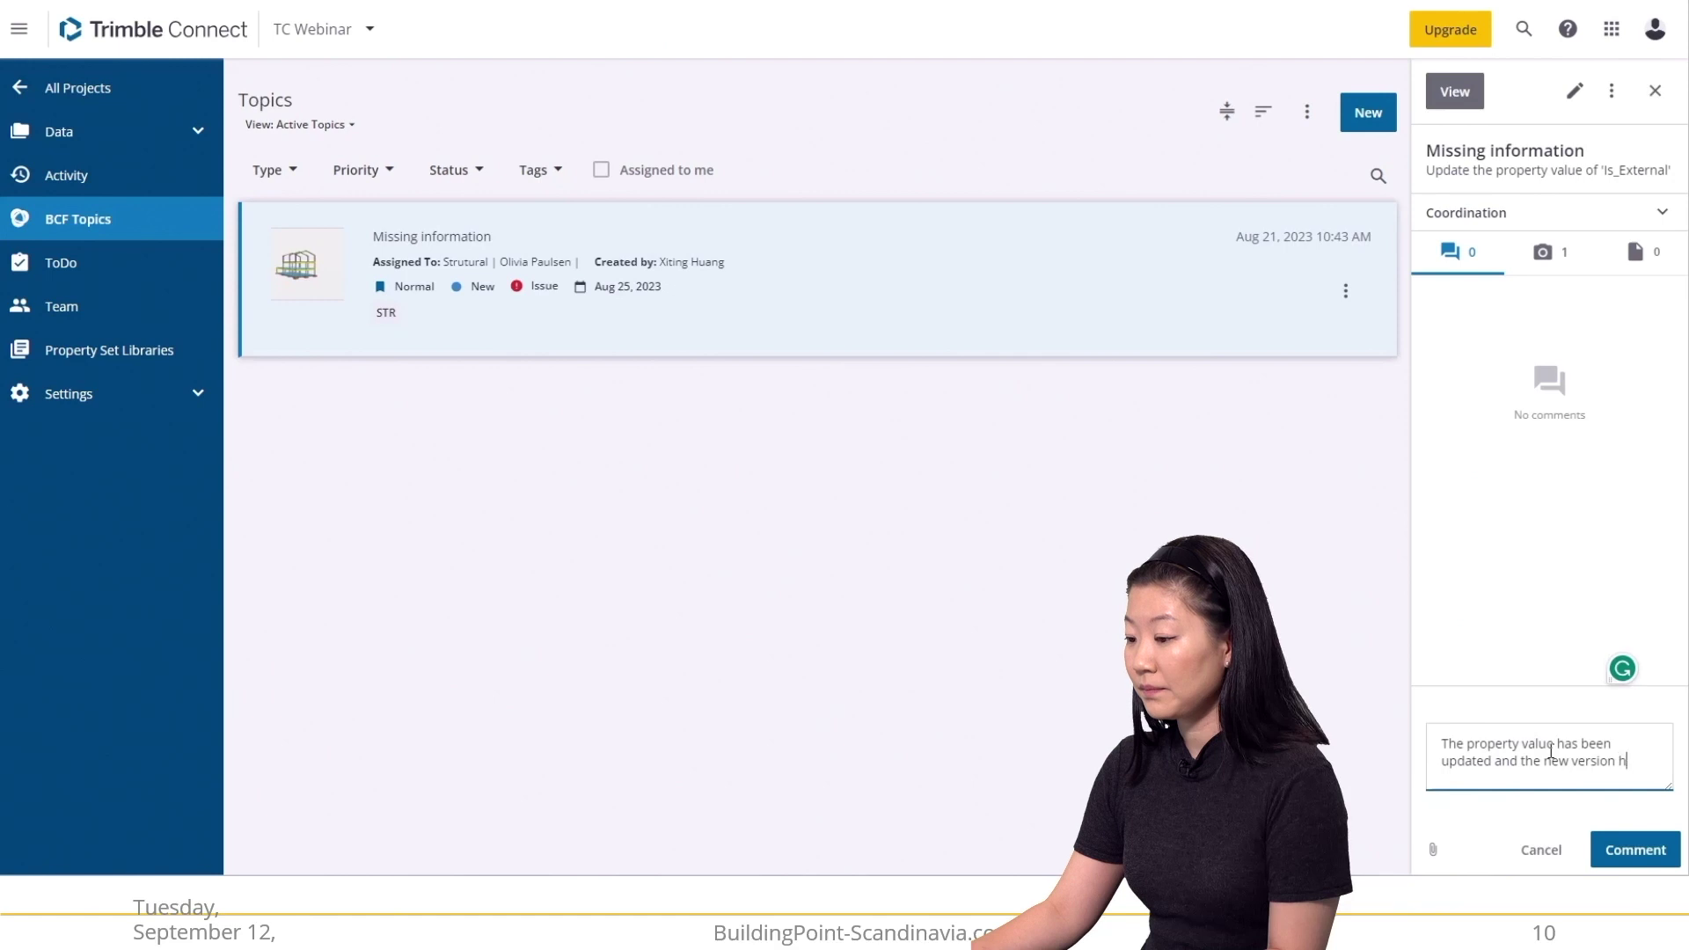
type("as been uploade")
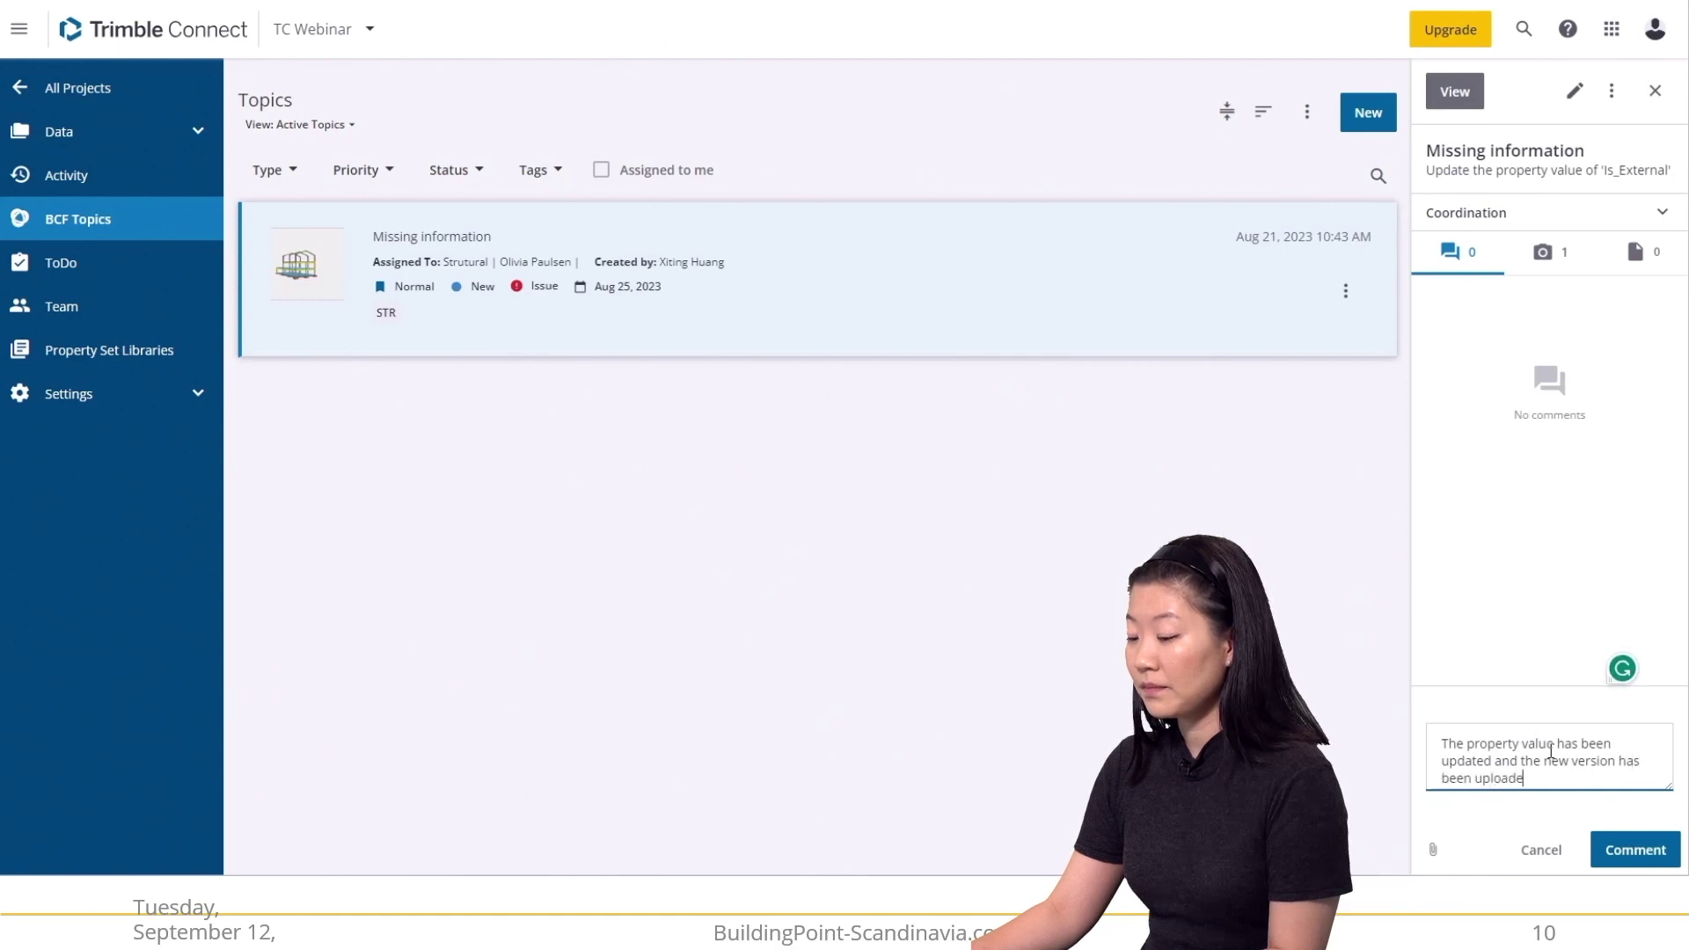
type("he CDE.")
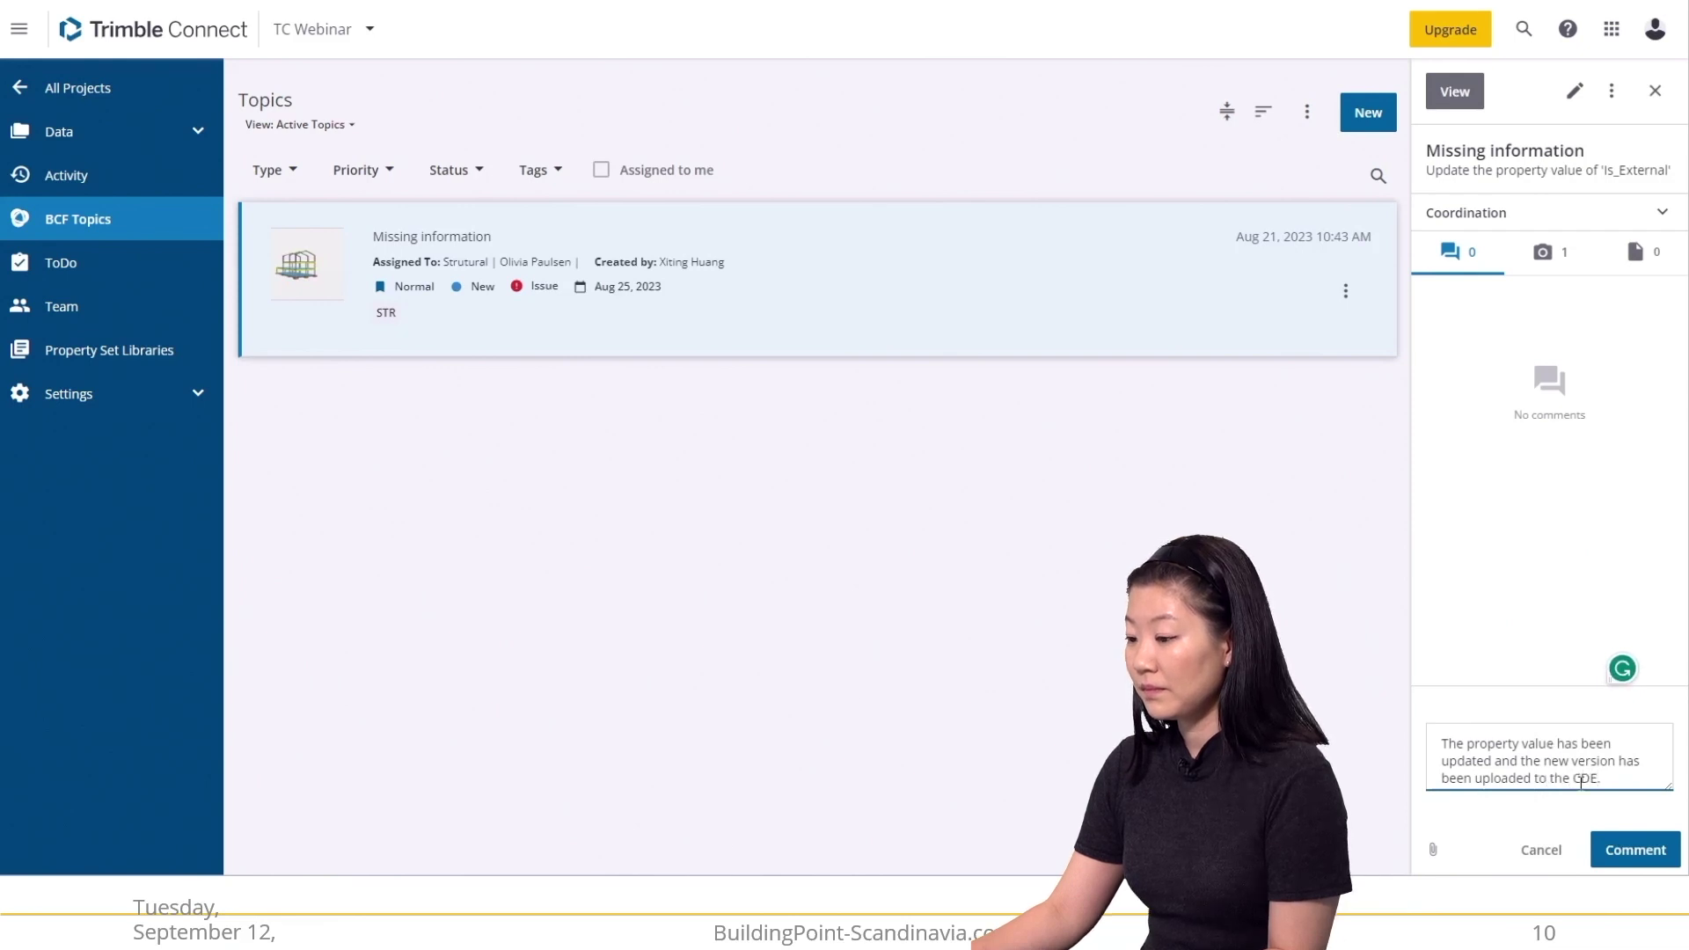
left_click(1606, 851)
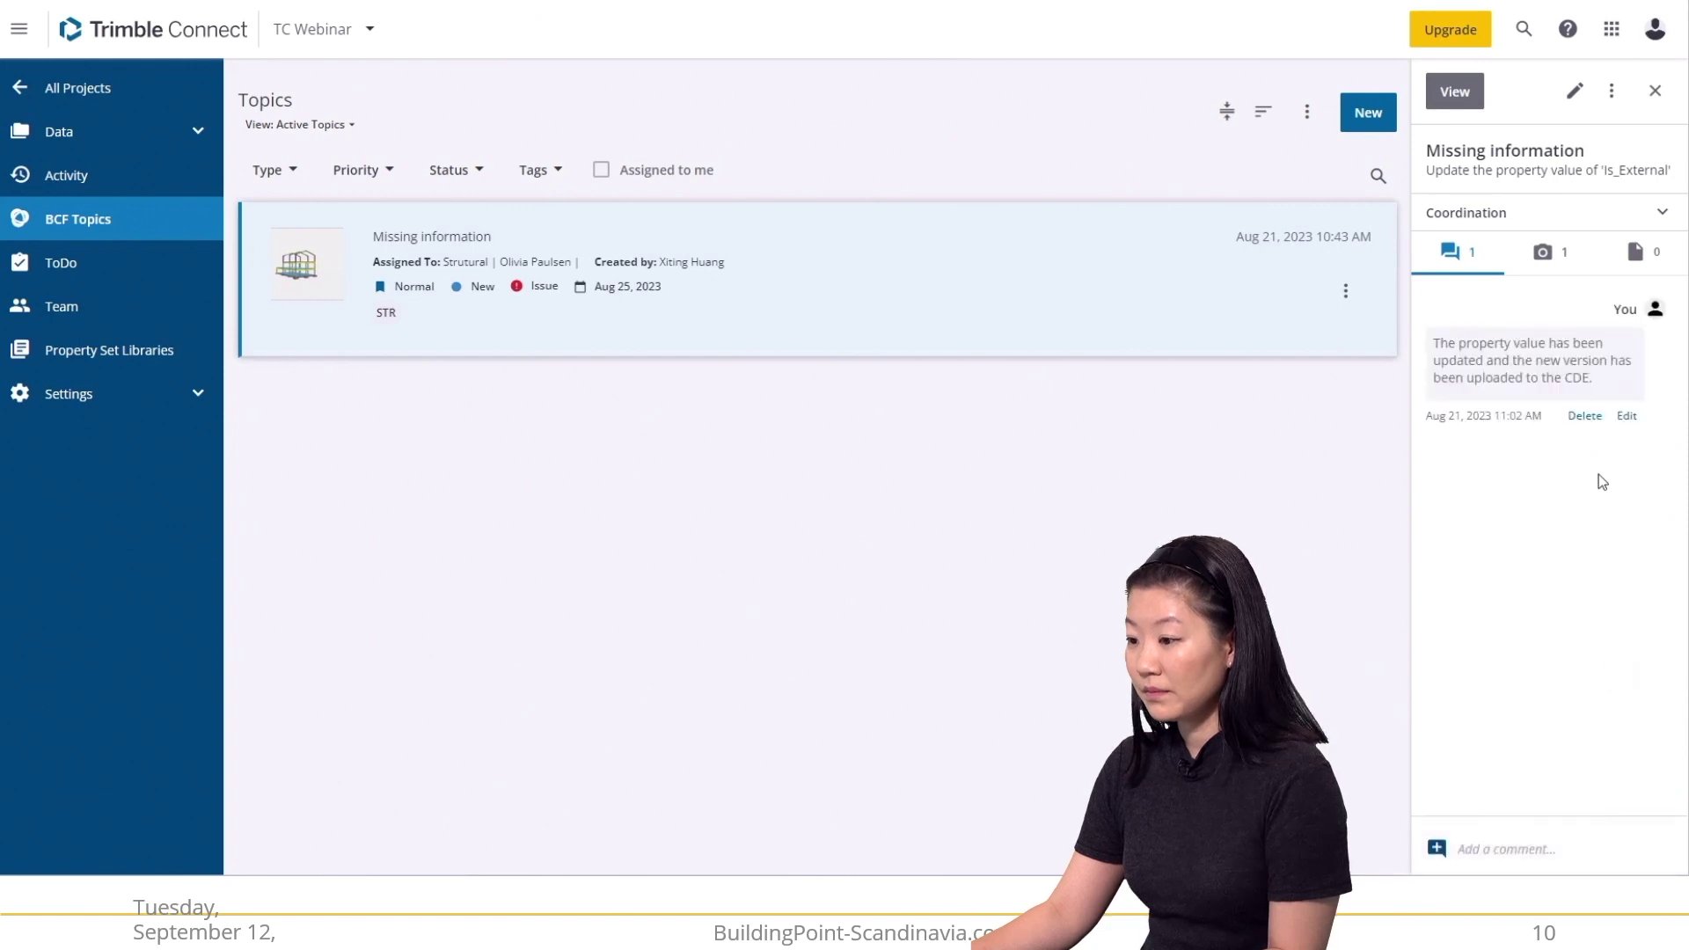
Edit the "Missing information" topic: set its status to Done, add the topic's creator as an assignee and save.
left_click(1575, 92)
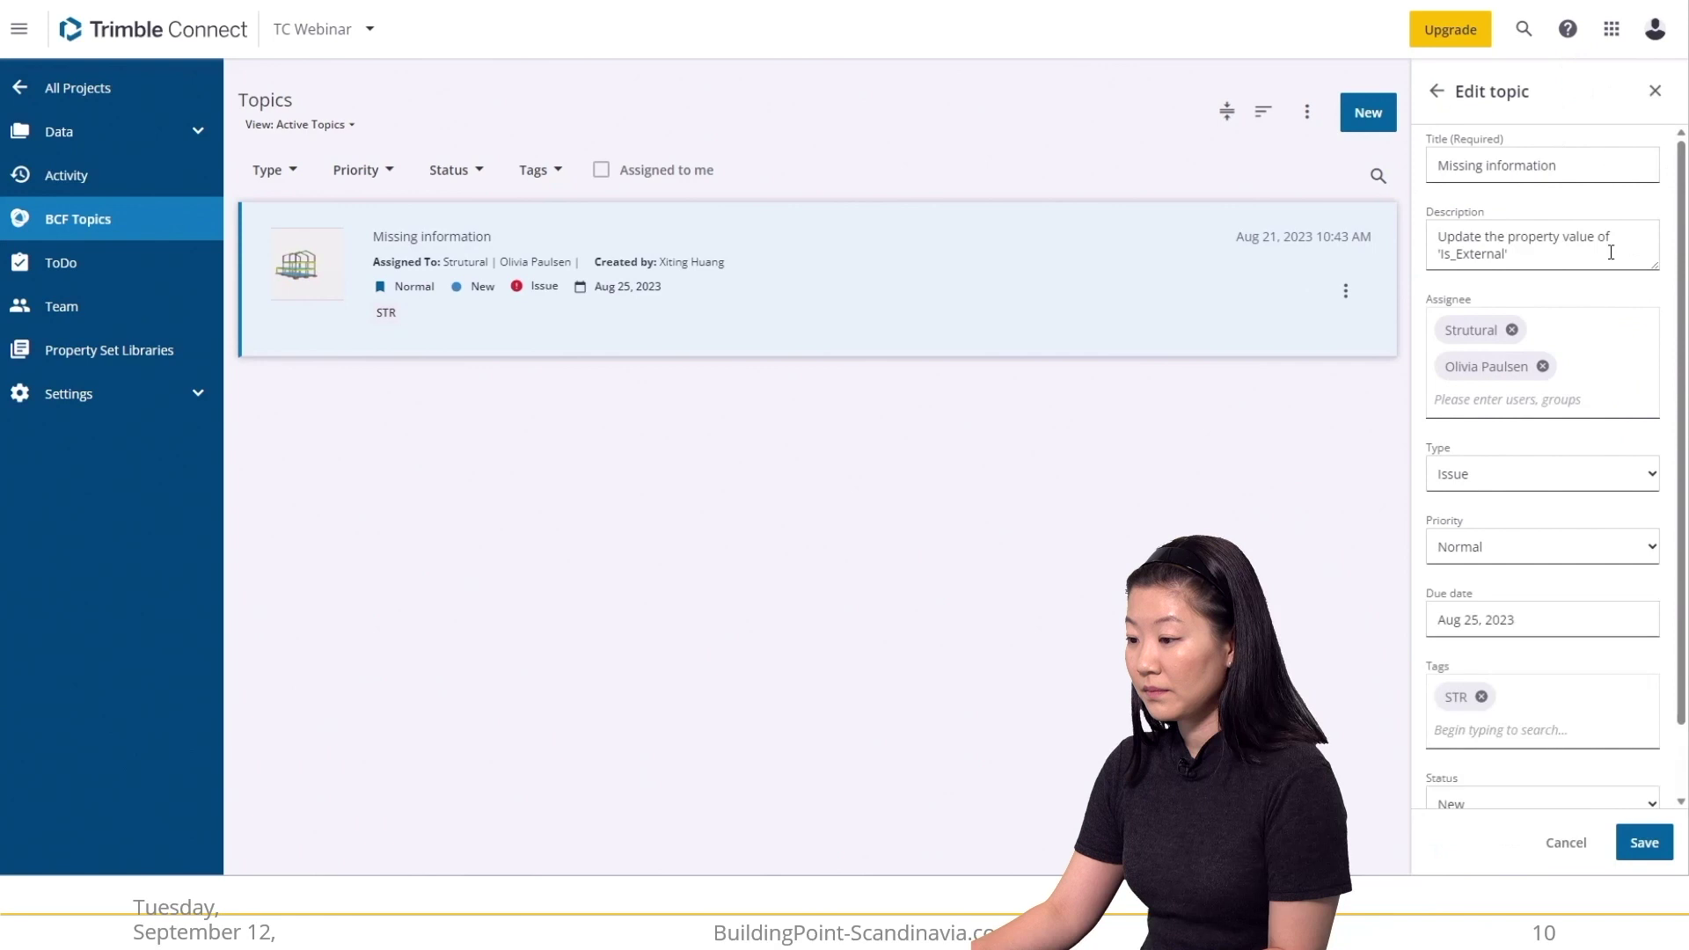
scroll(1549, 472, "down", 2)
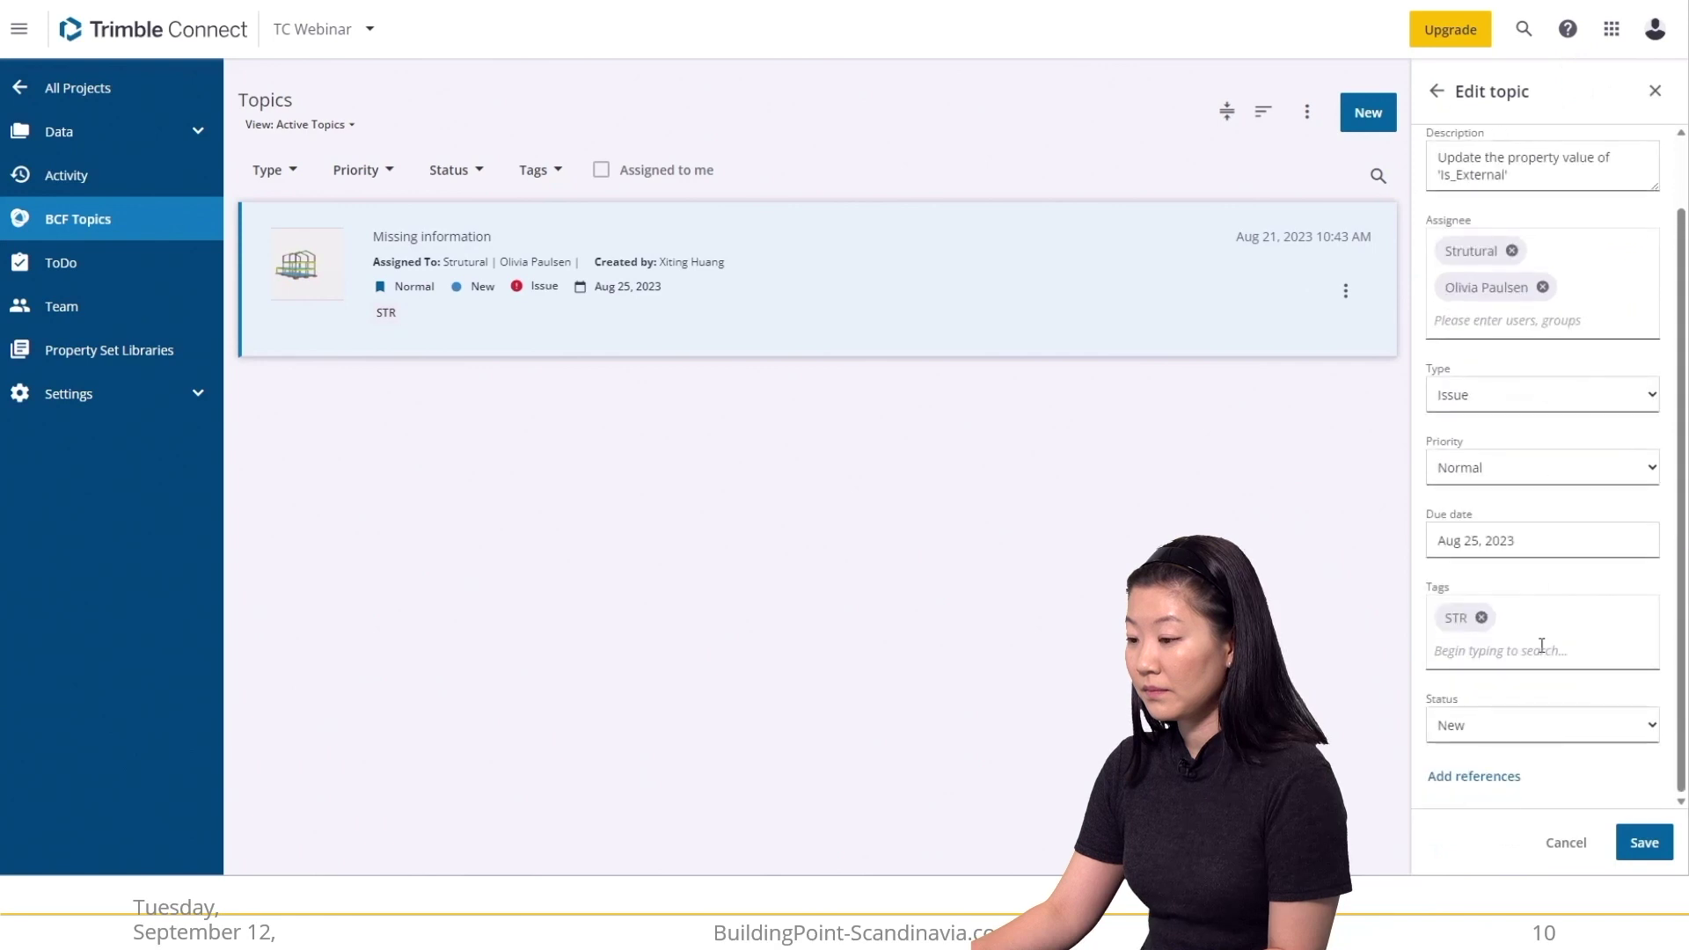
left_click(1523, 723)
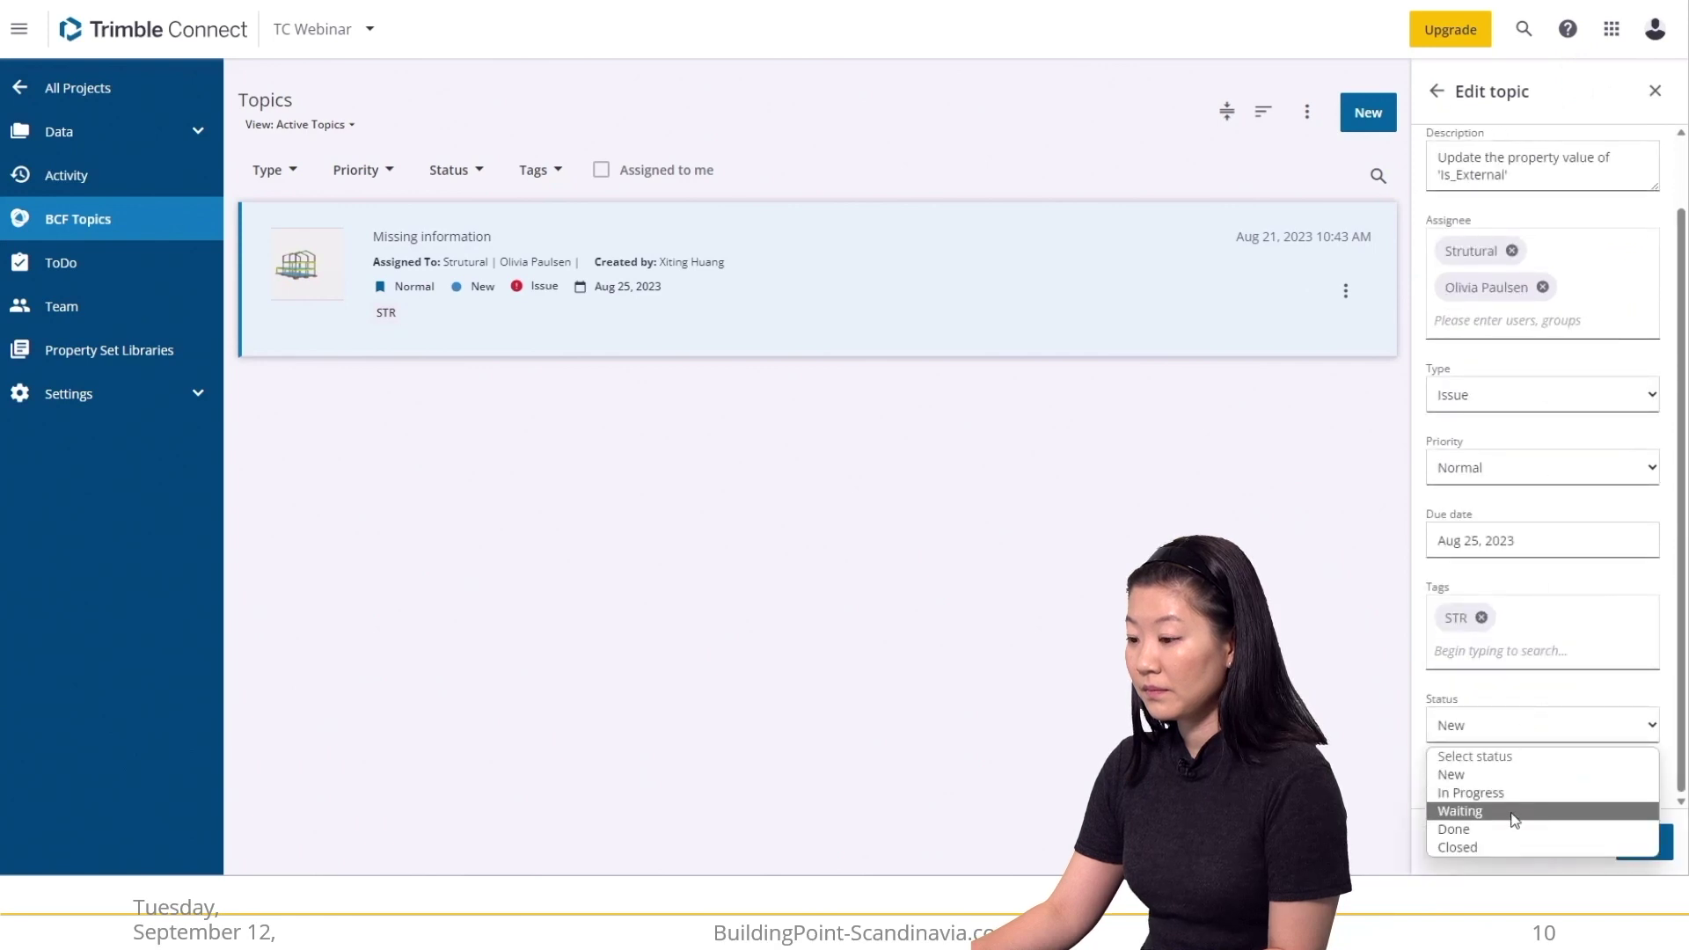
left_click(1474, 829)
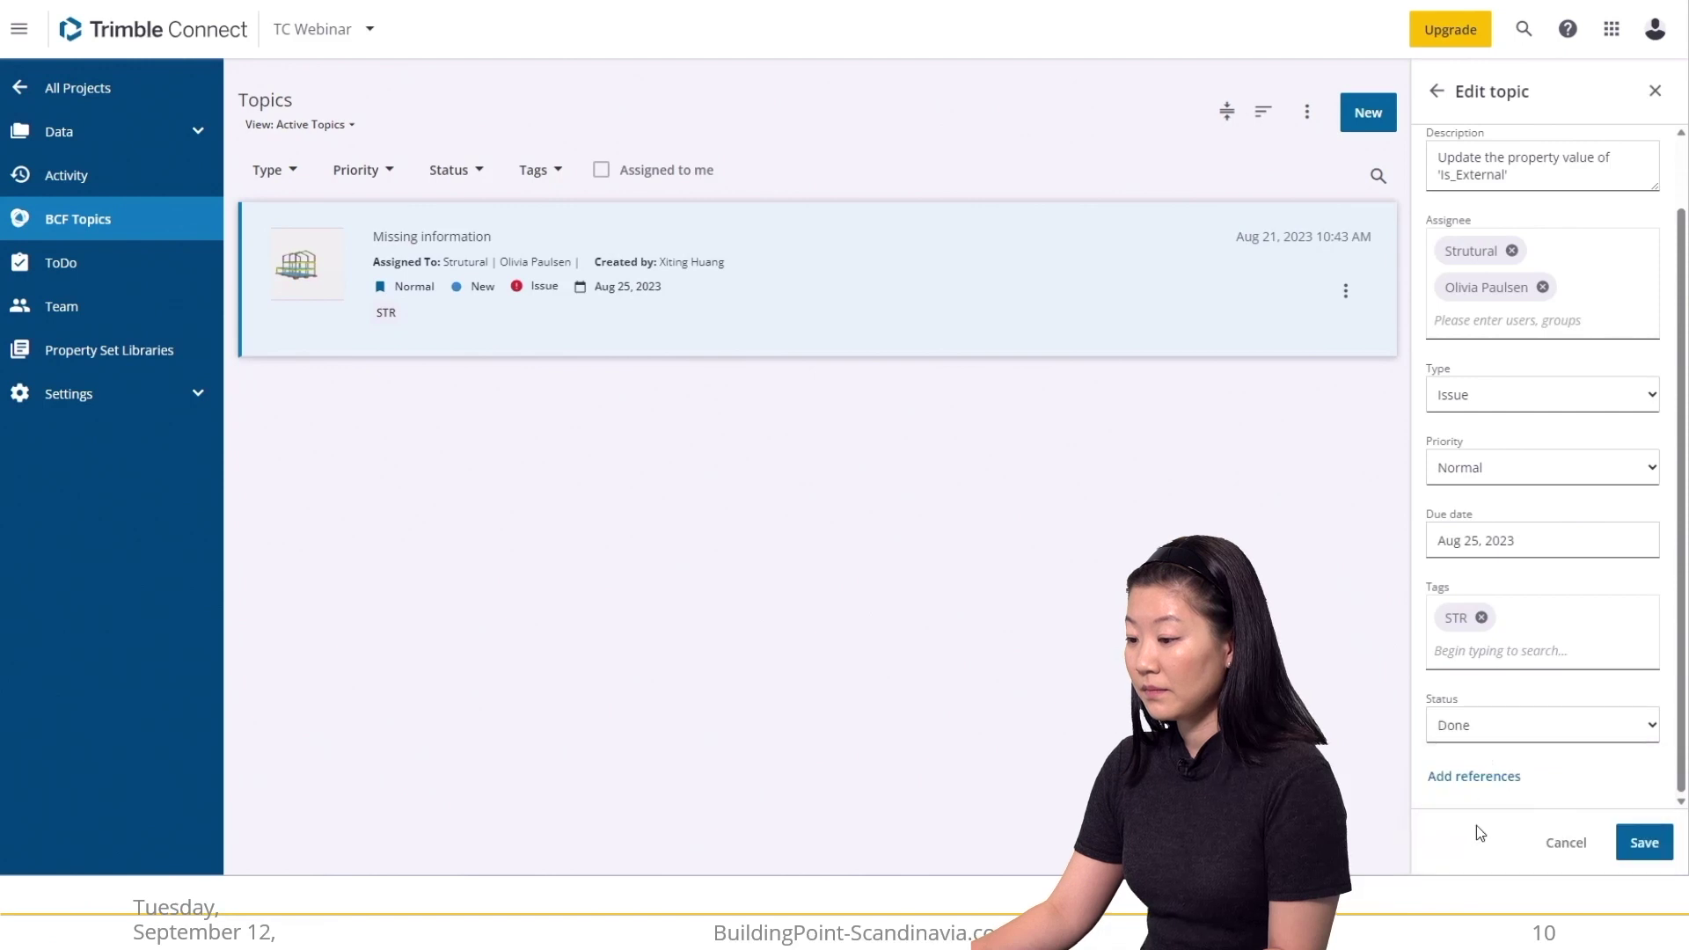
left_click(1598, 320)
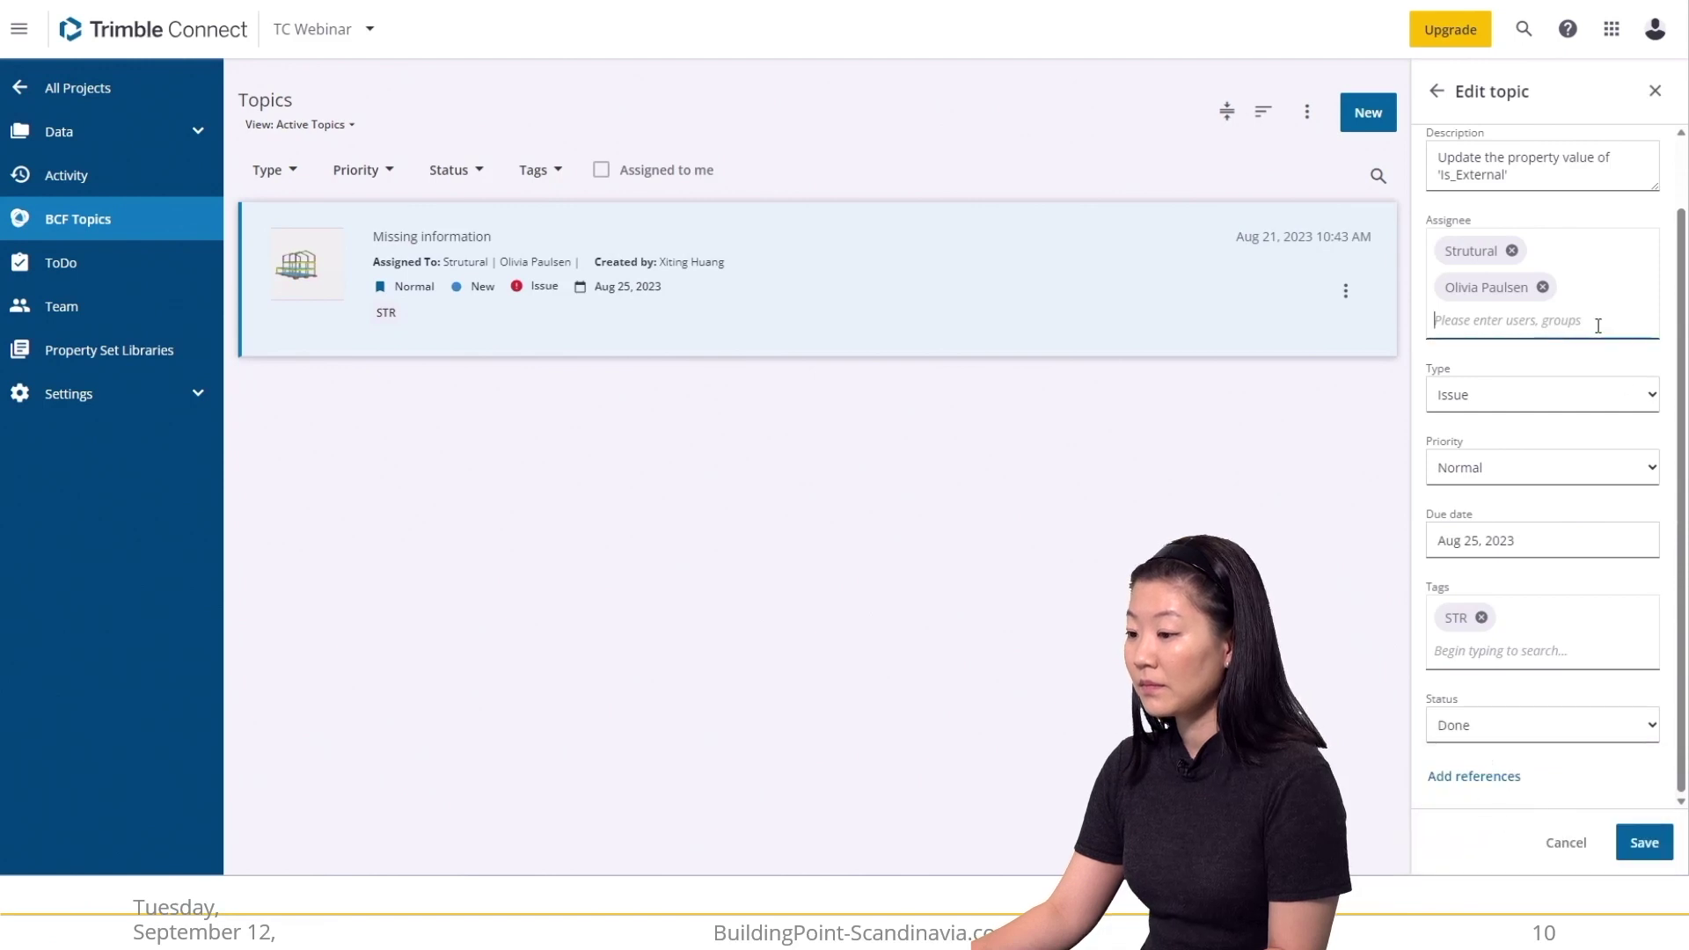
type("x")
left_click(1586, 368)
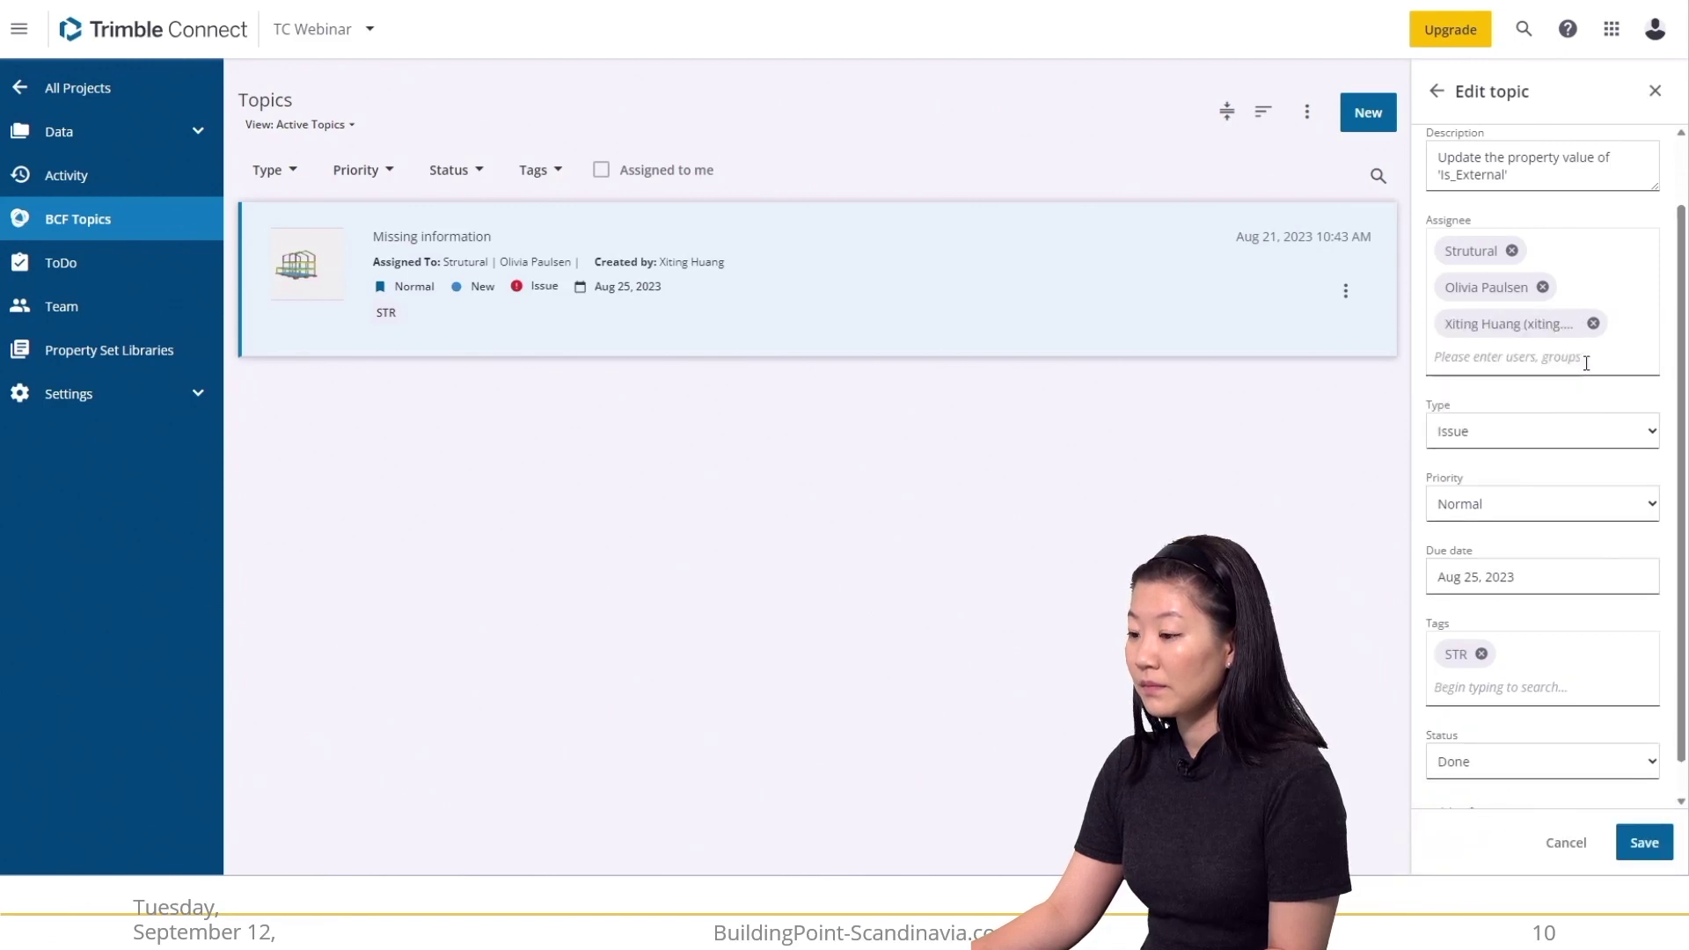
left_click(1637, 840)
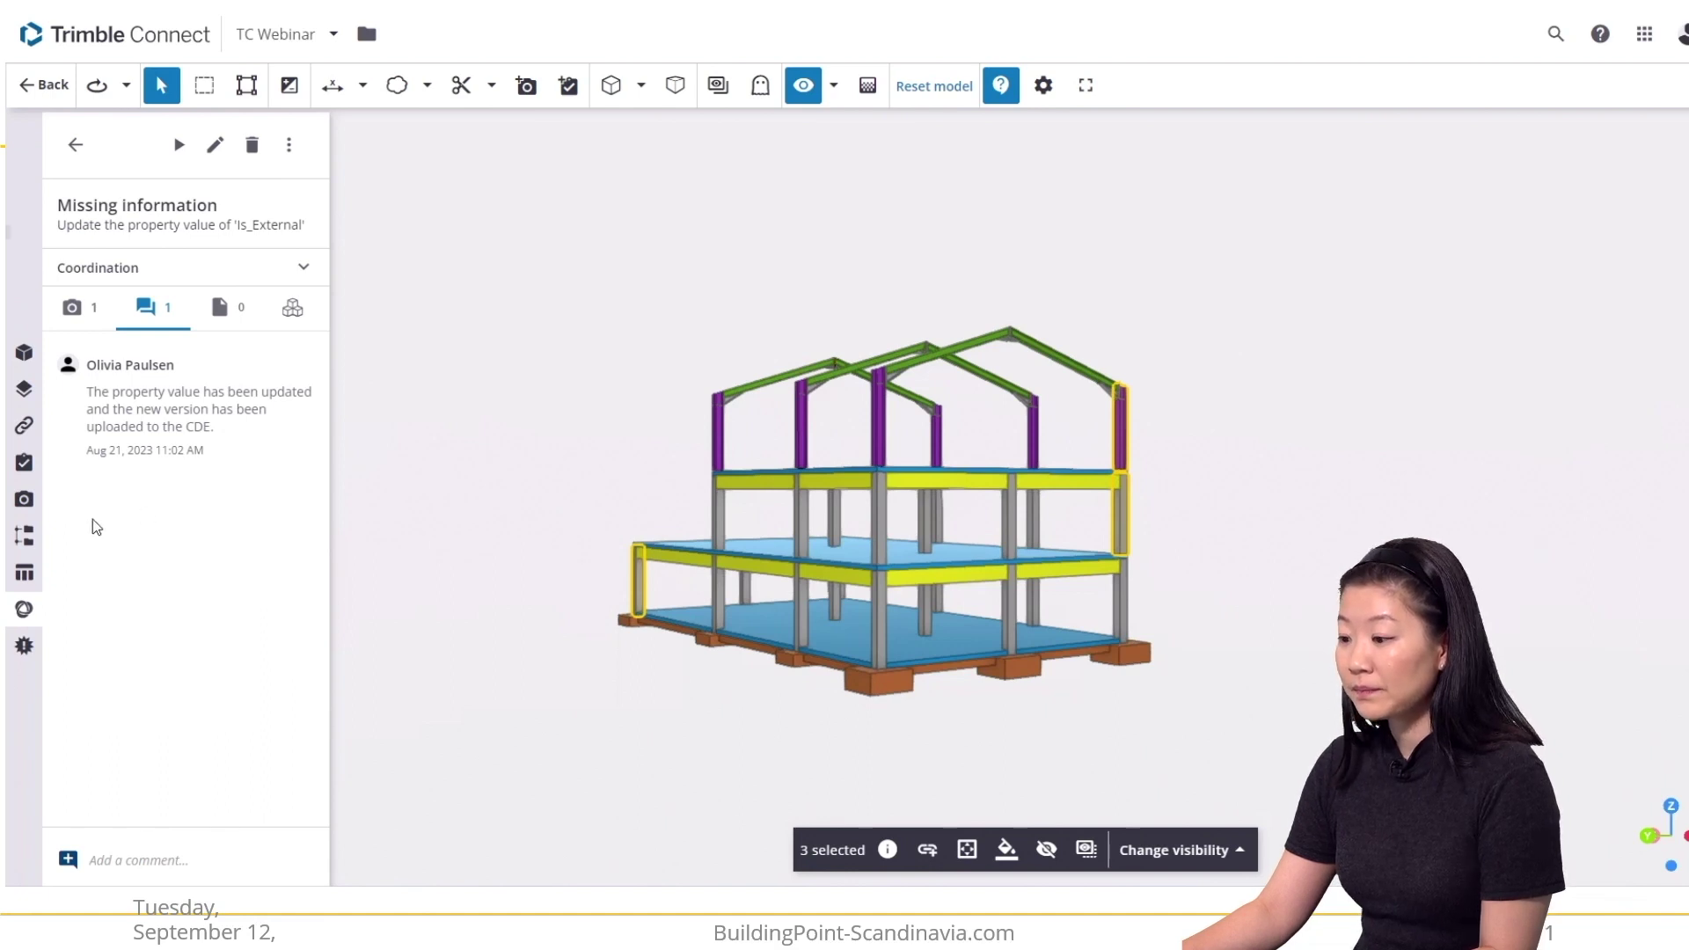
Update the outdated "Class - IS_EXTERNAL" group in the Organizer and select the Yes subgroup under IFCCOLUMN.
left_click(25, 536)
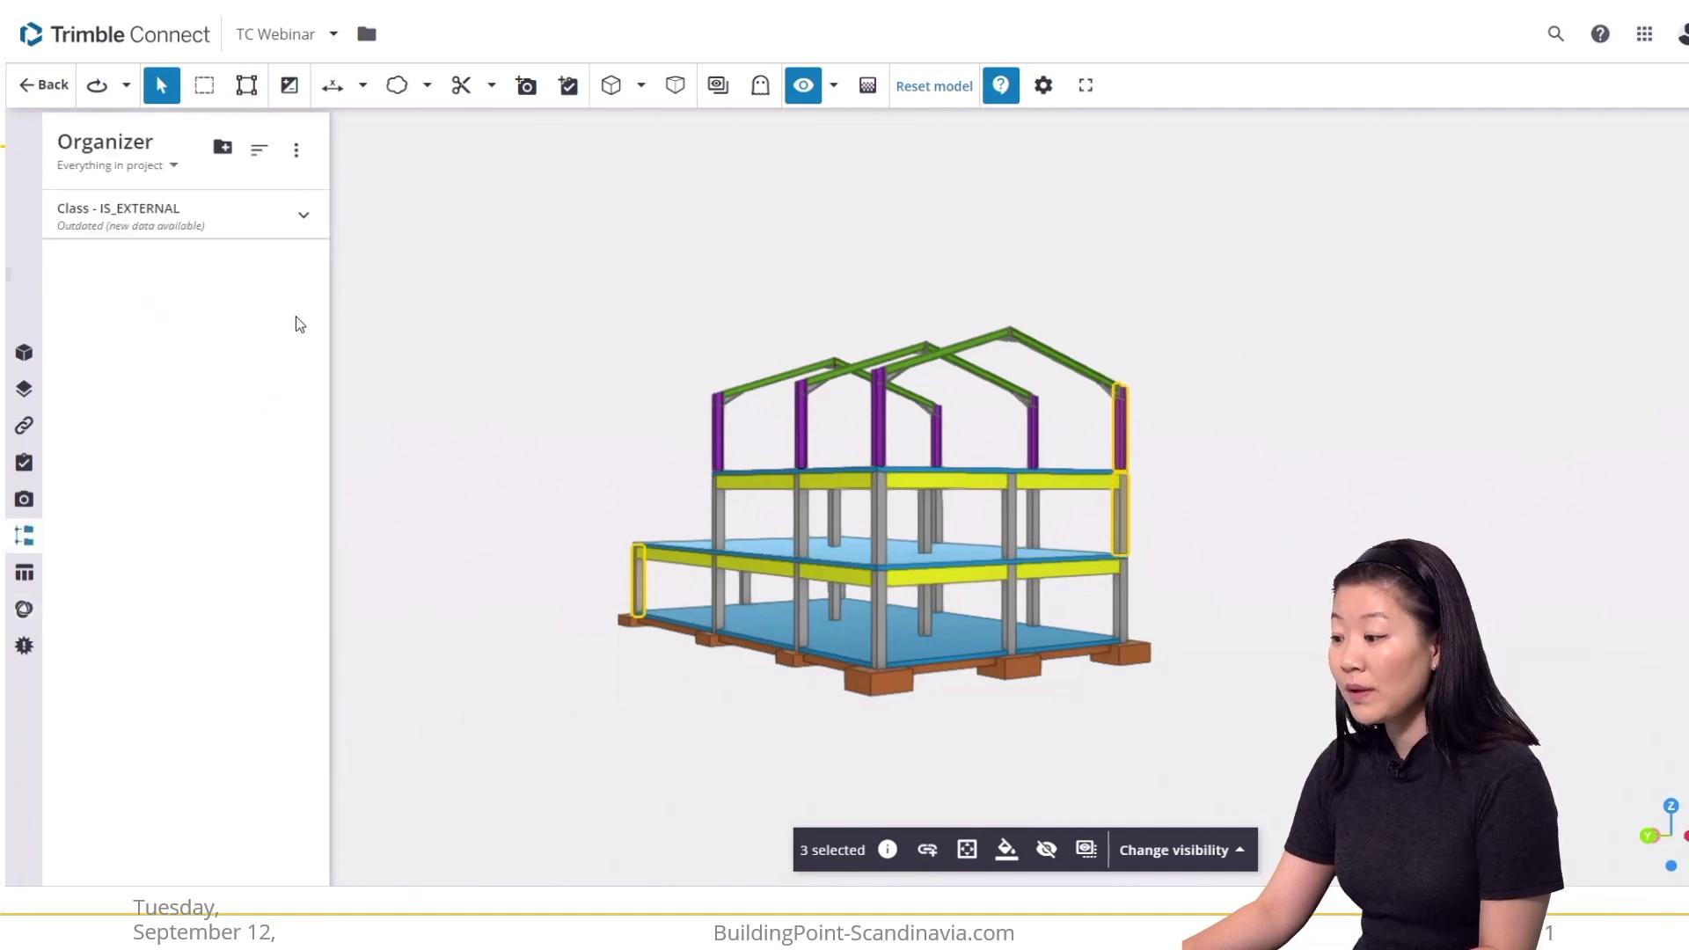
left_click(308, 232)
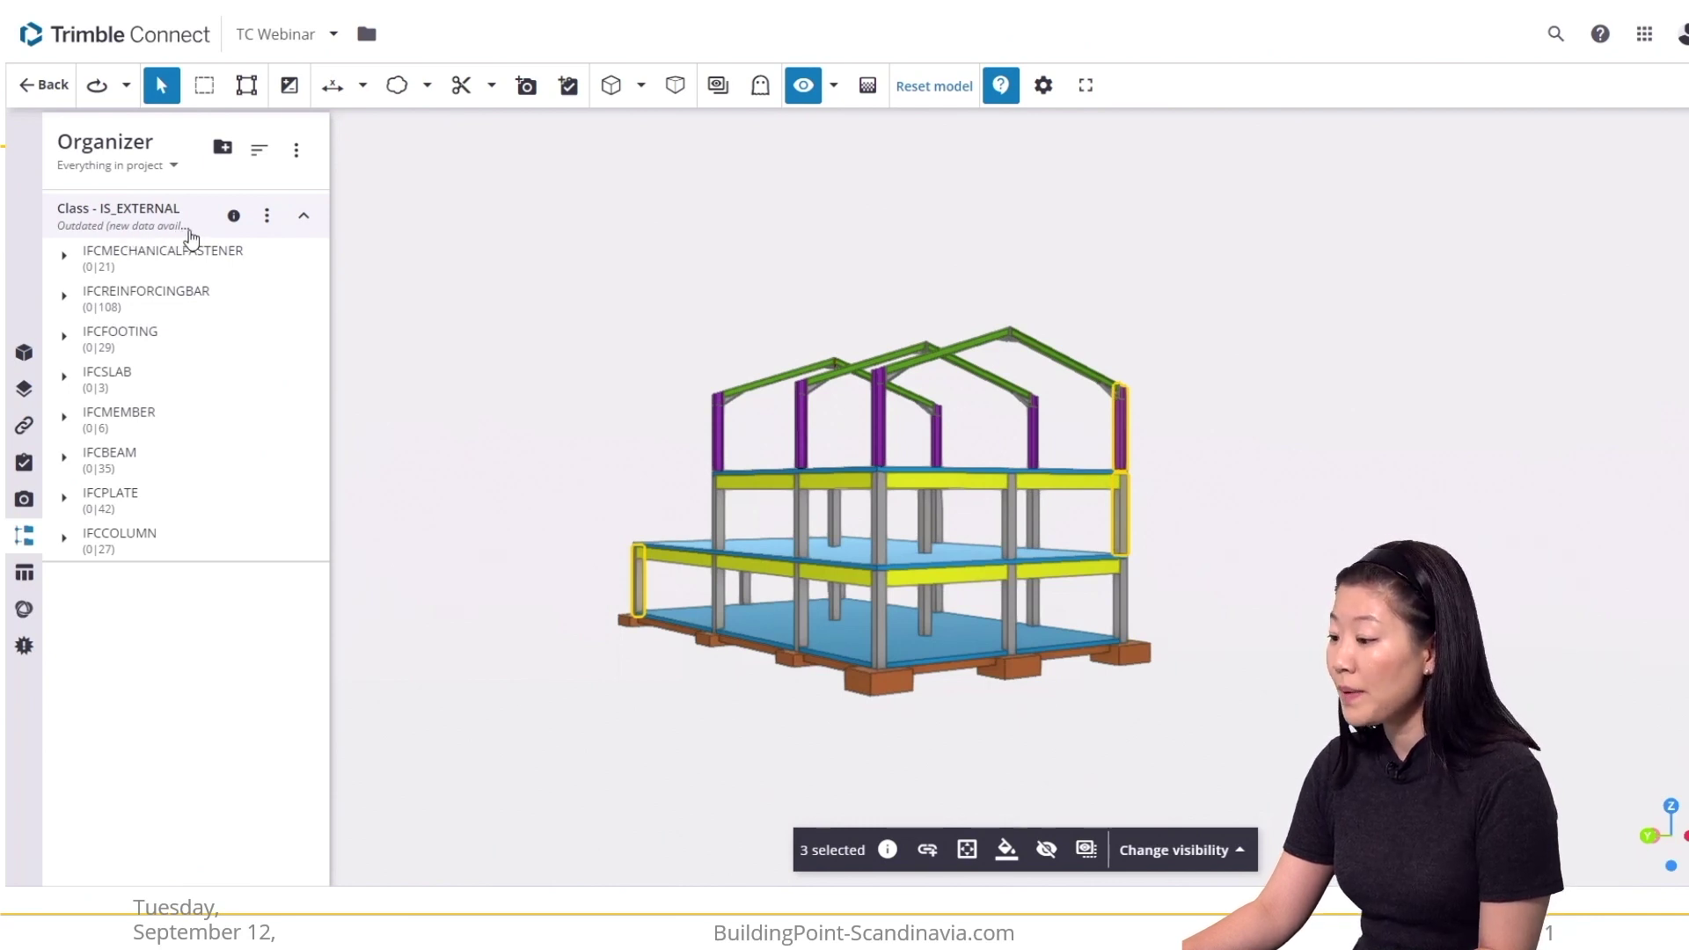
left_click(274, 227)
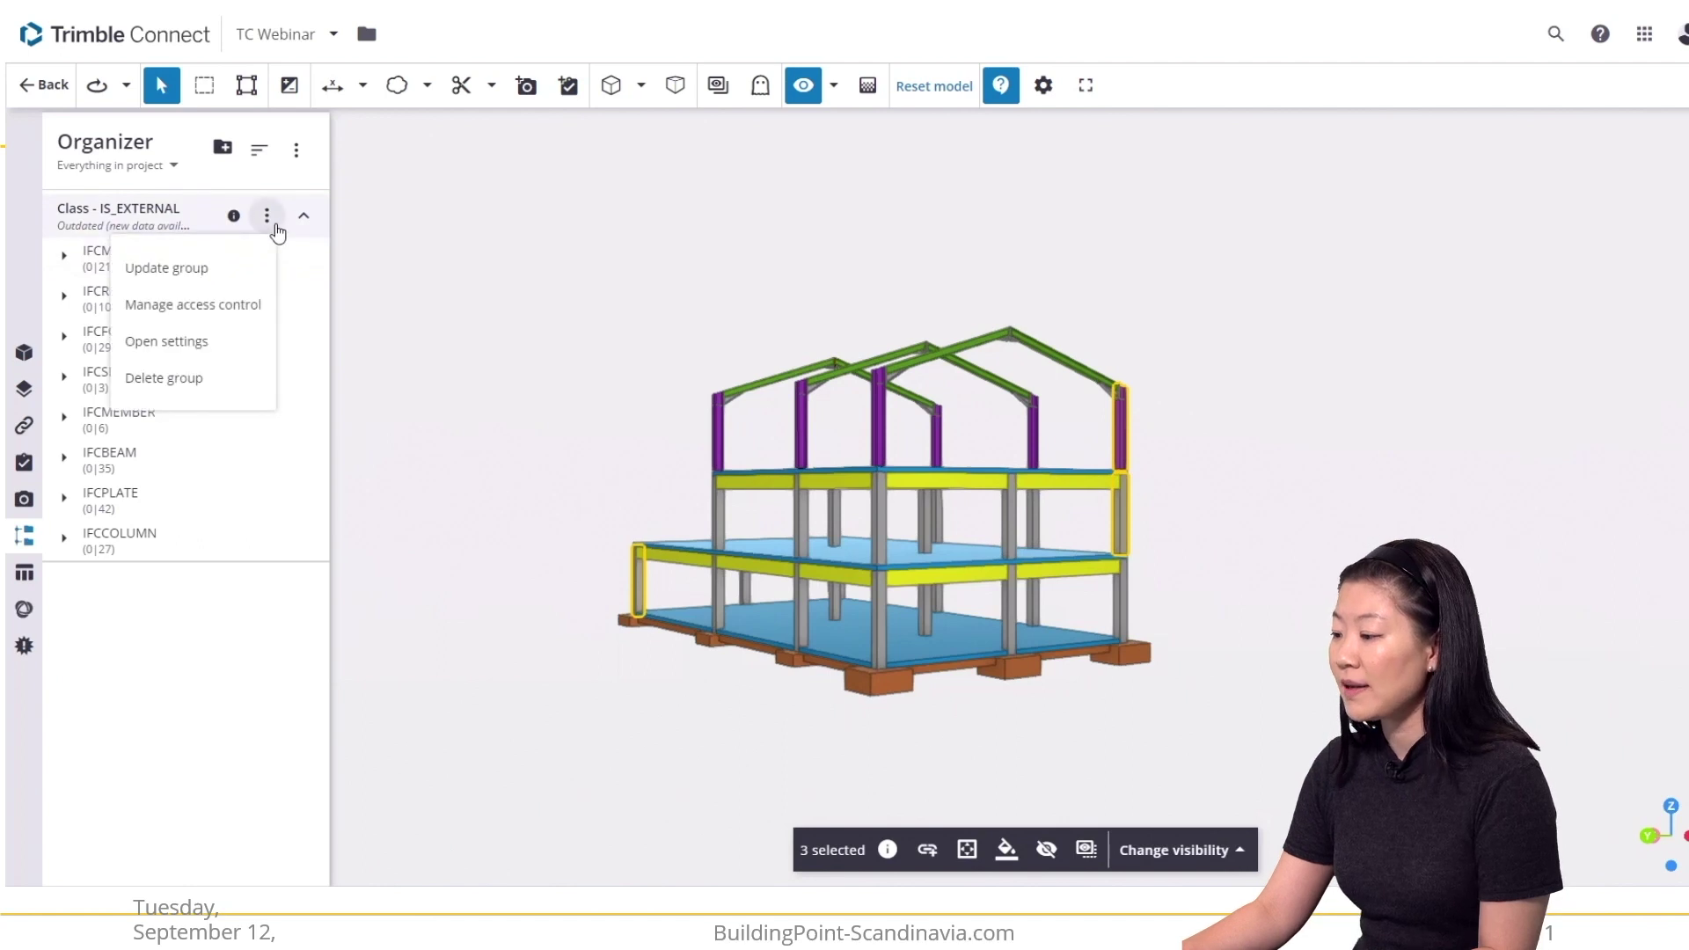
left_click(242, 269)
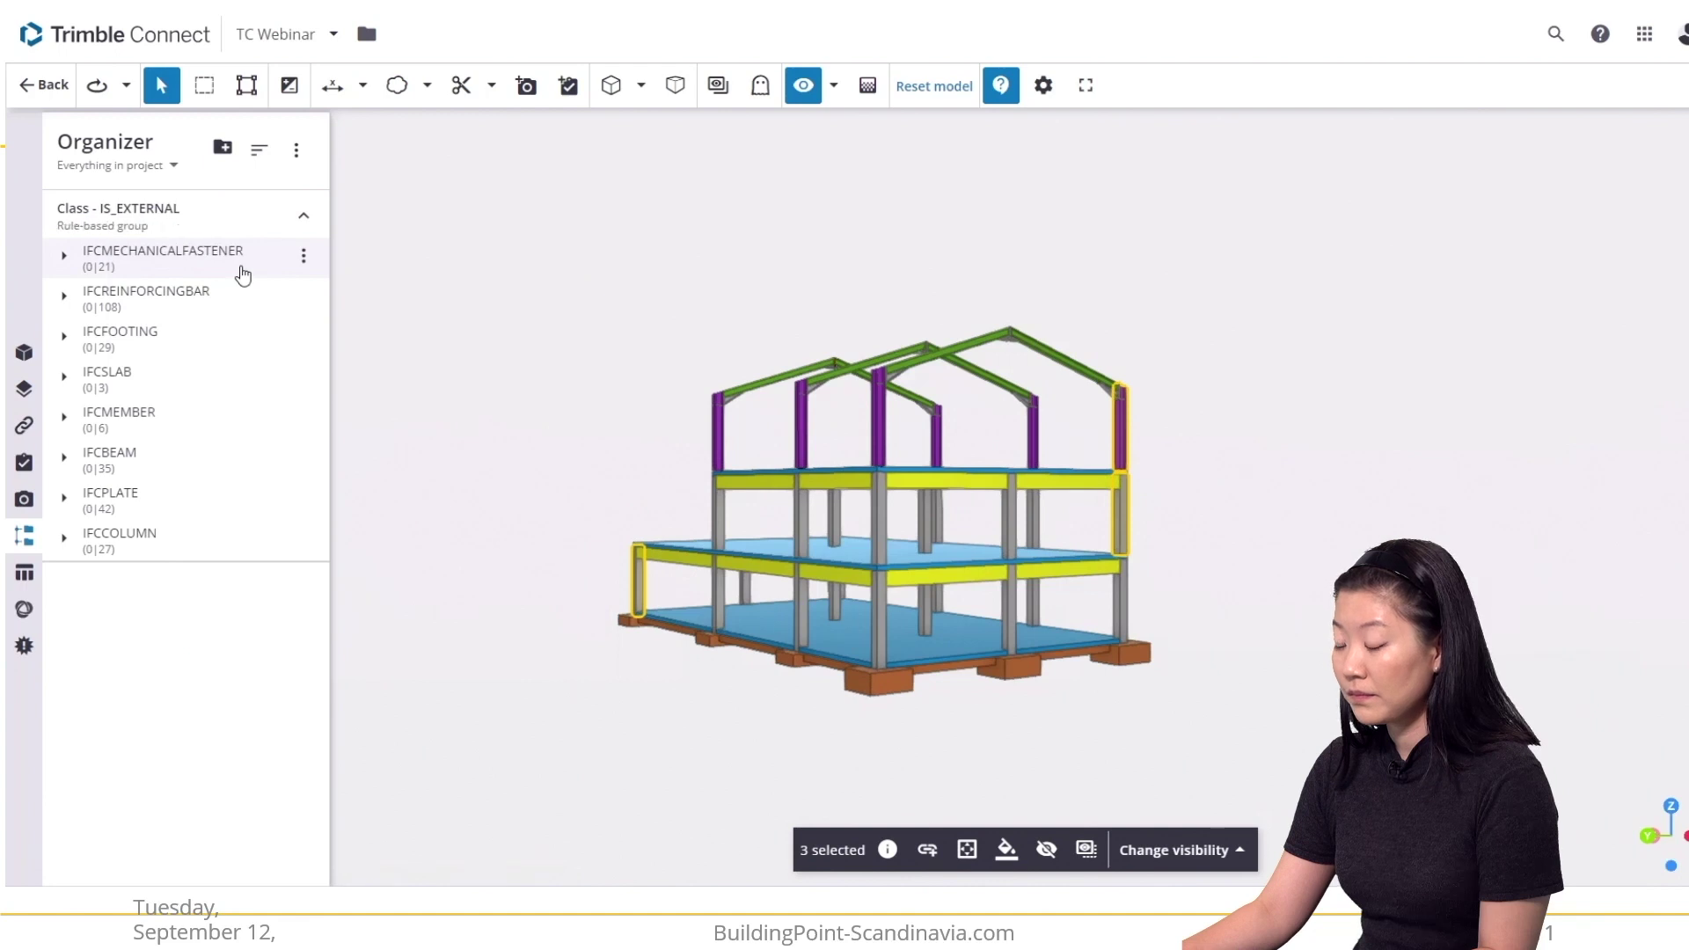
left_click(73, 541)
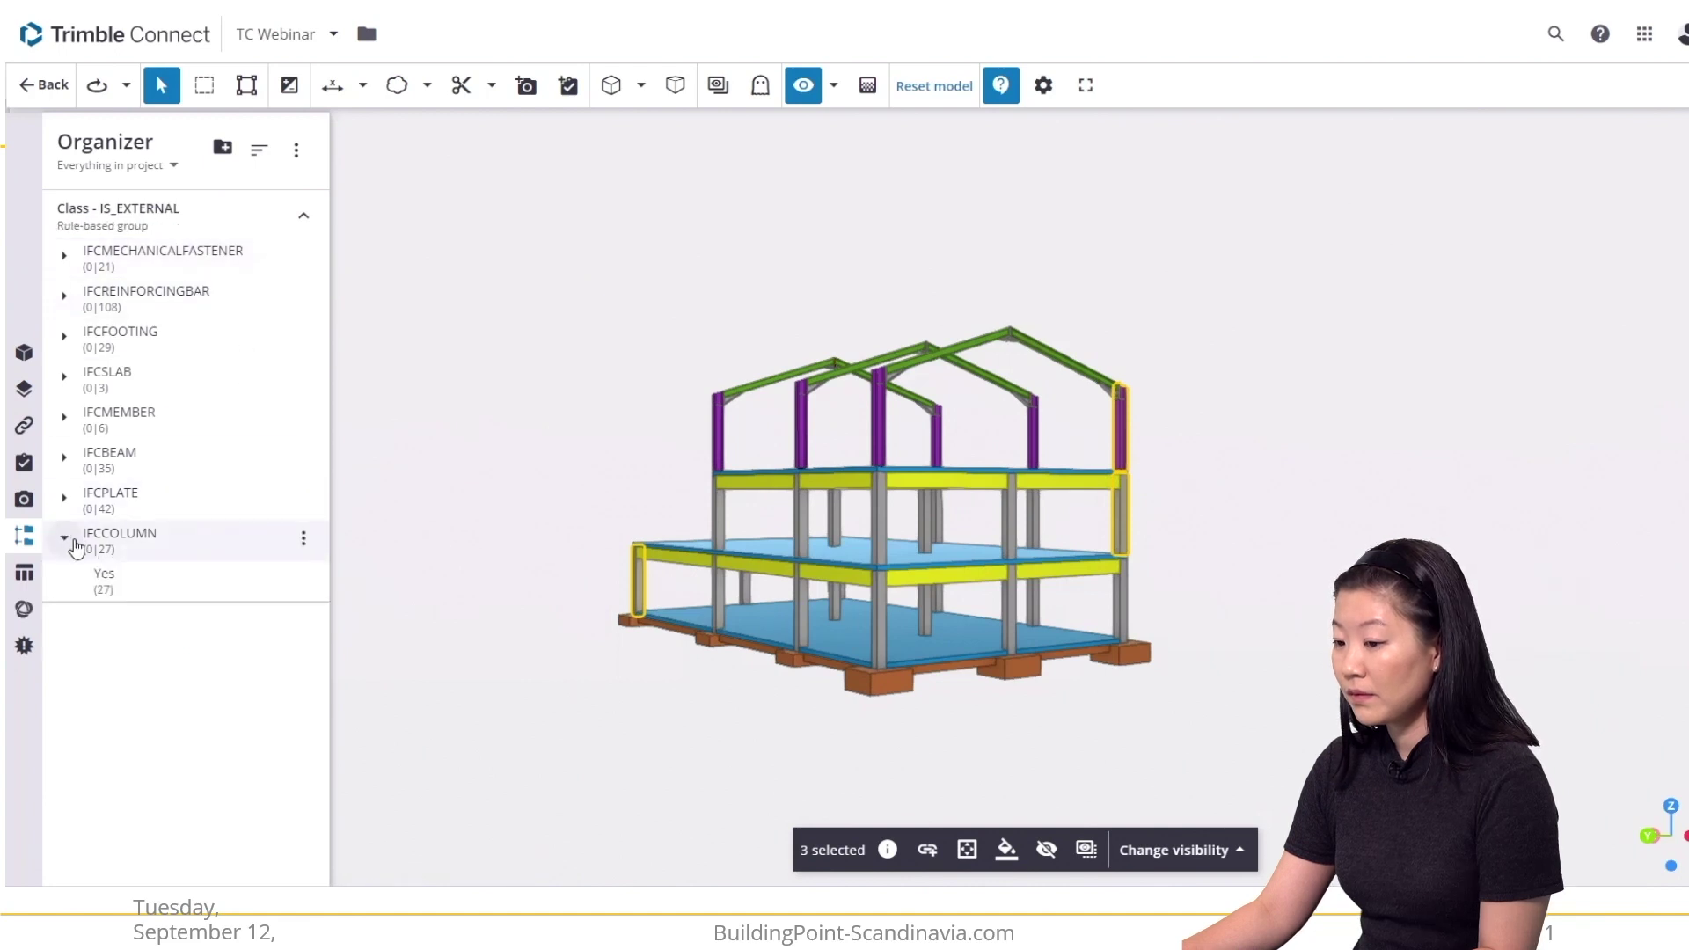
left_click(111, 586)
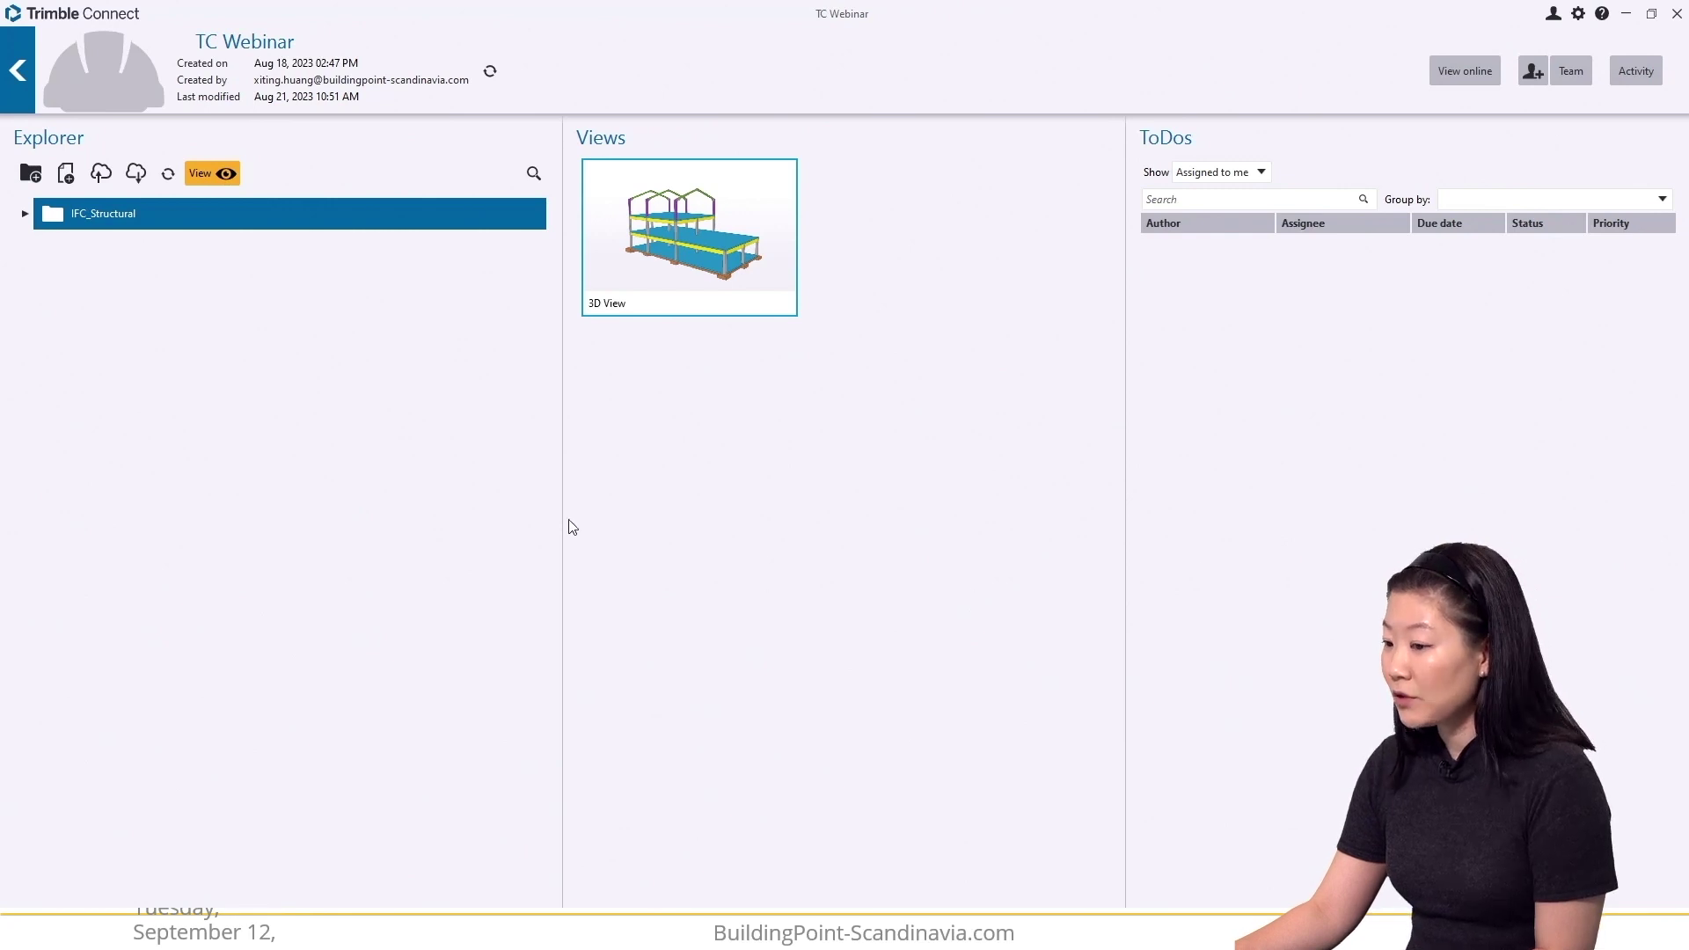
left_click(227, 174)
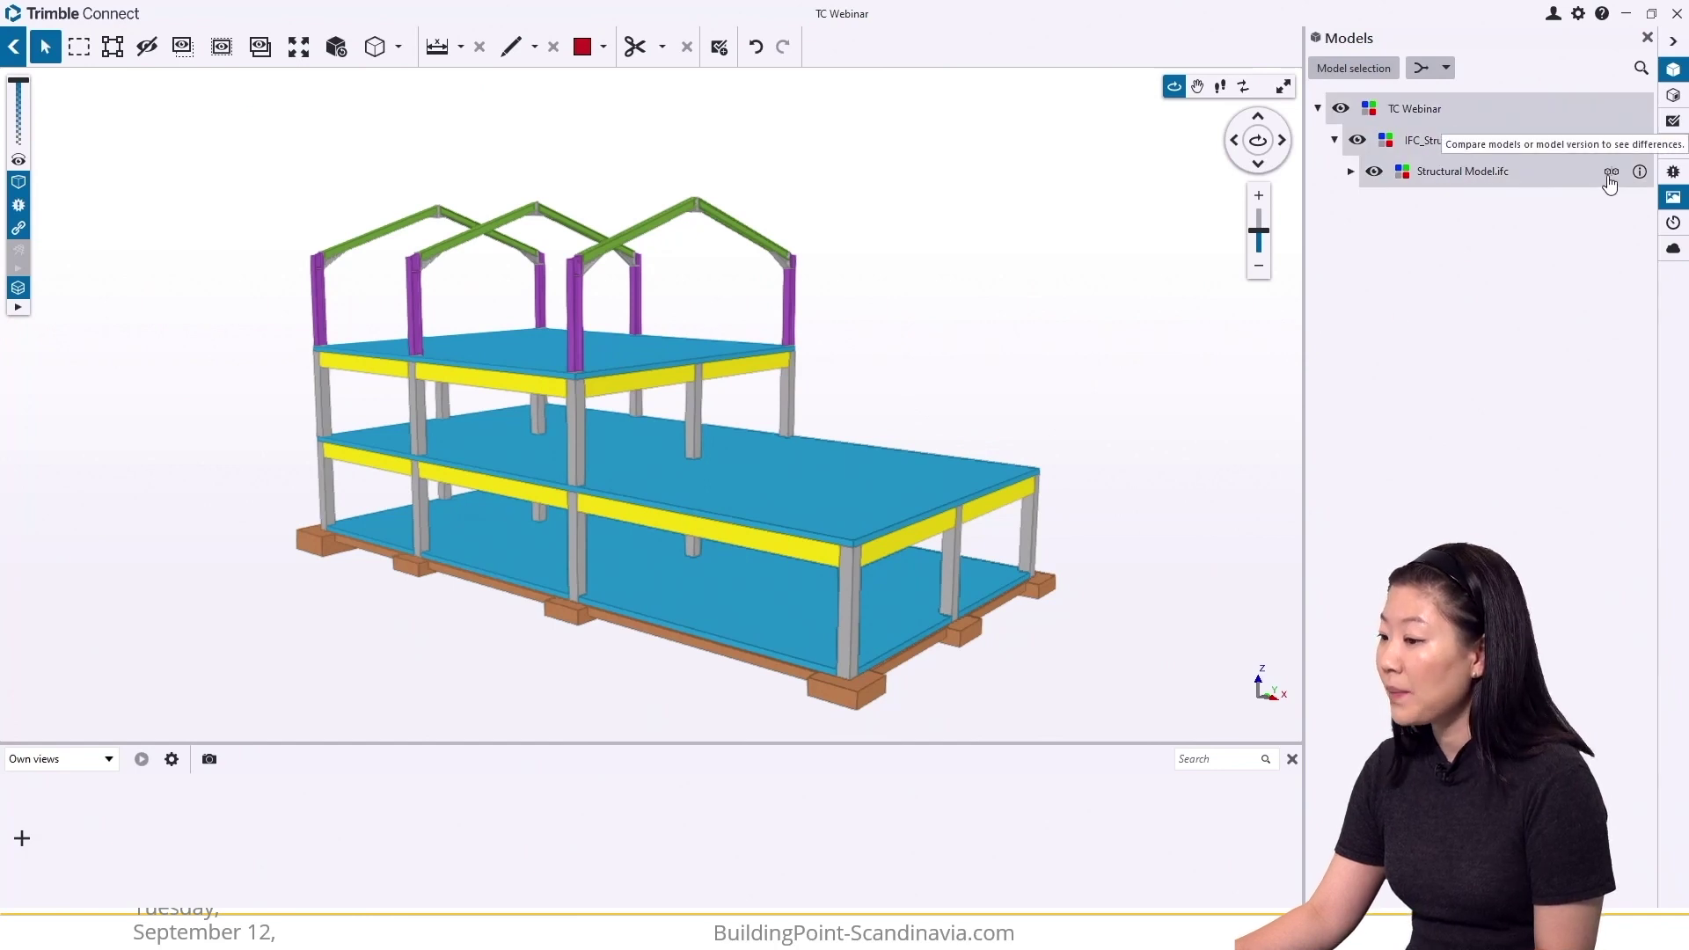
left_click(1610, 173)
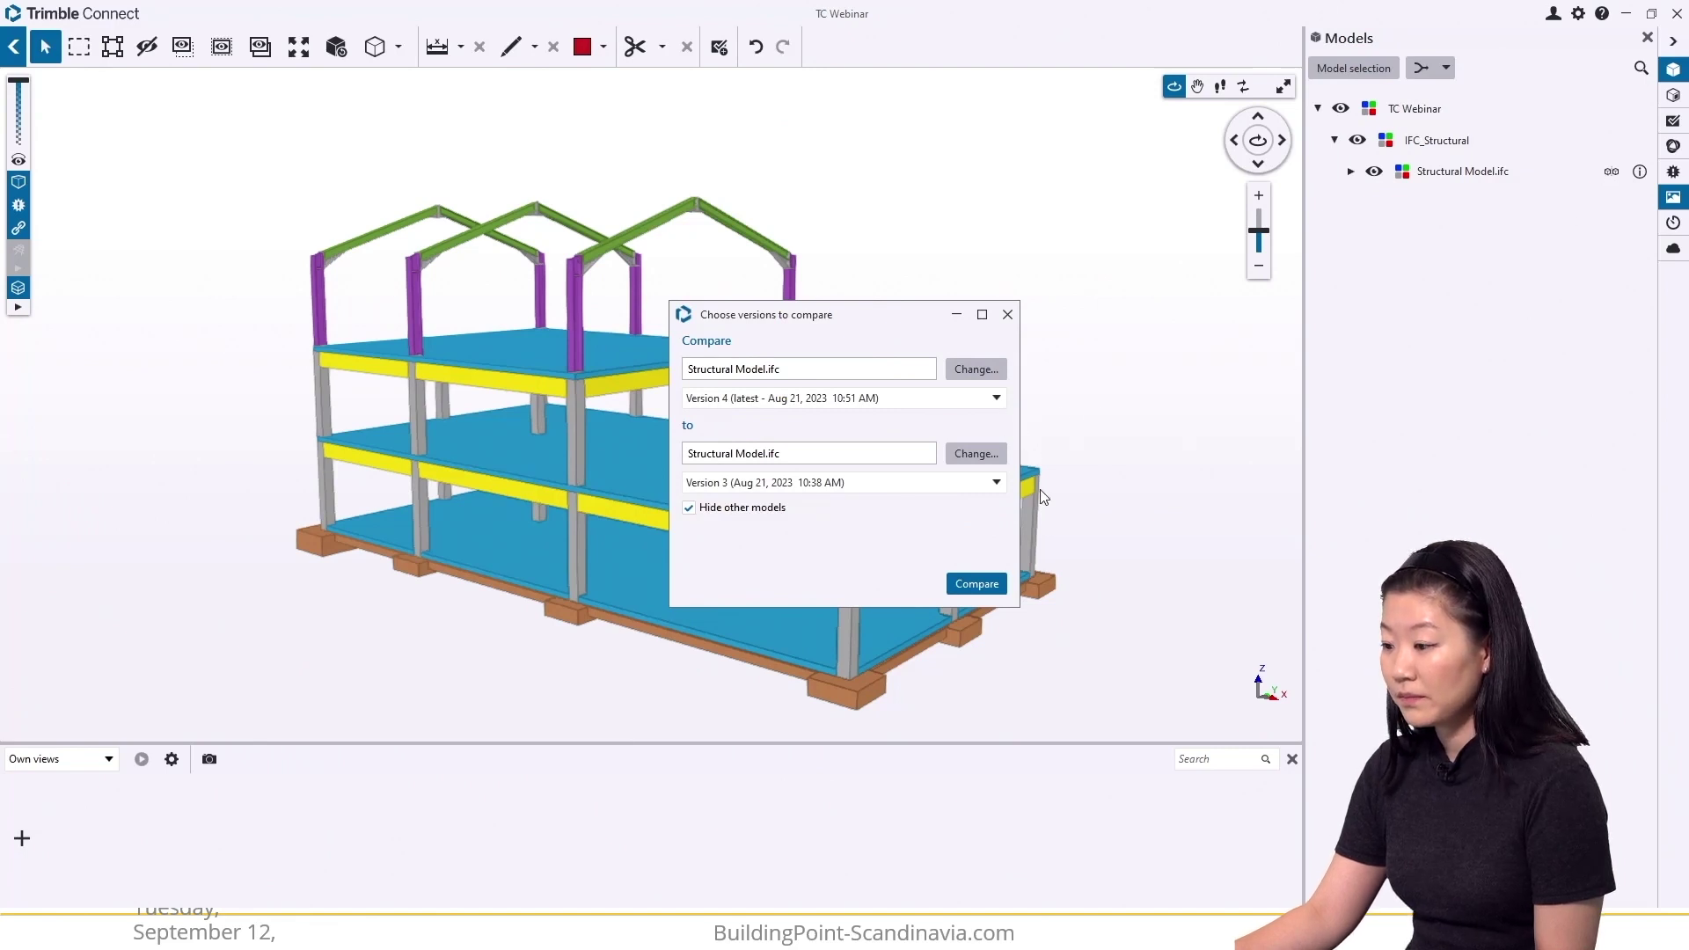
left_click(975, 584)
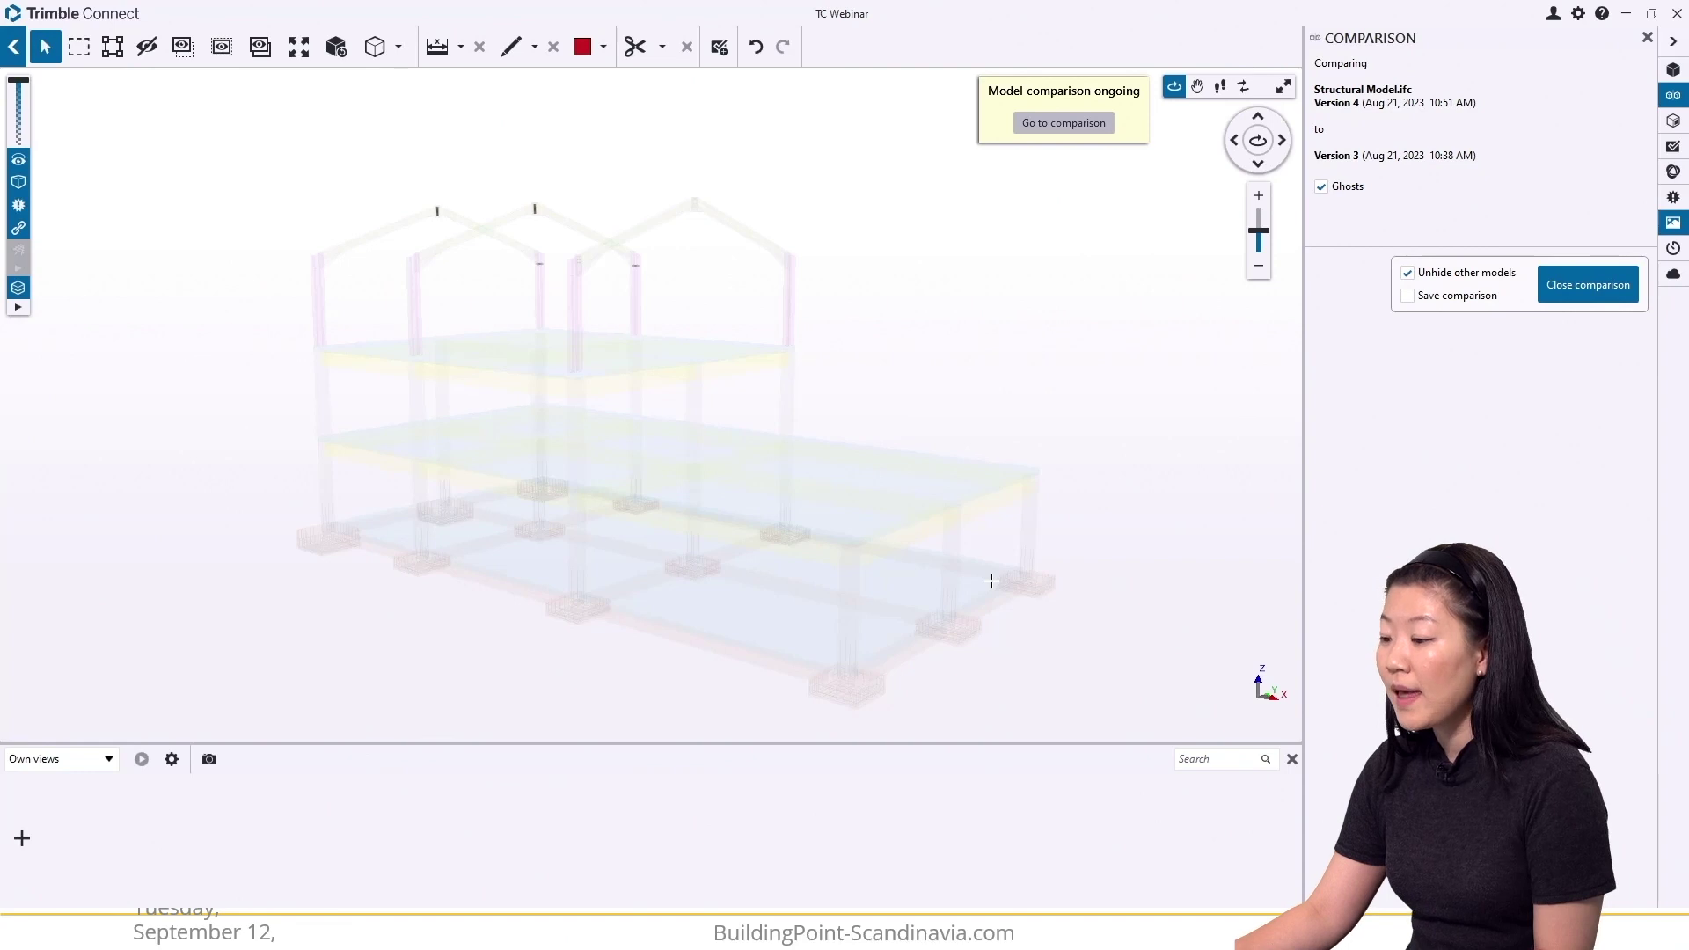
scroll(1011, 452, "up", 2)
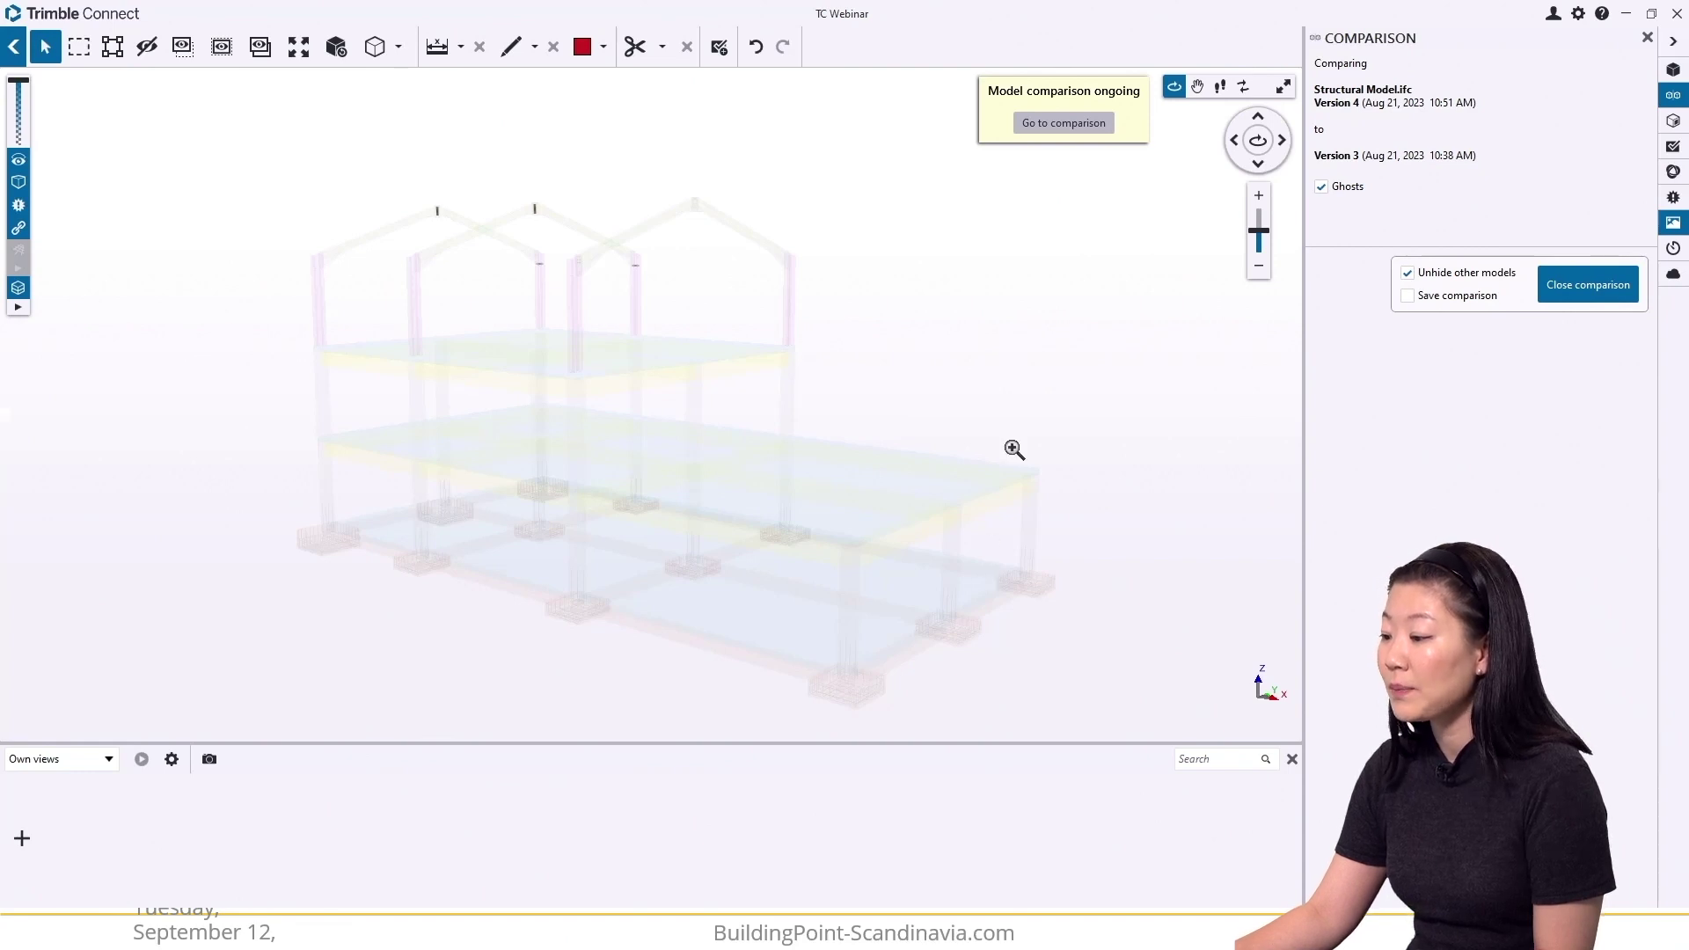
middle_click_drag(926, 461, 941, 463)
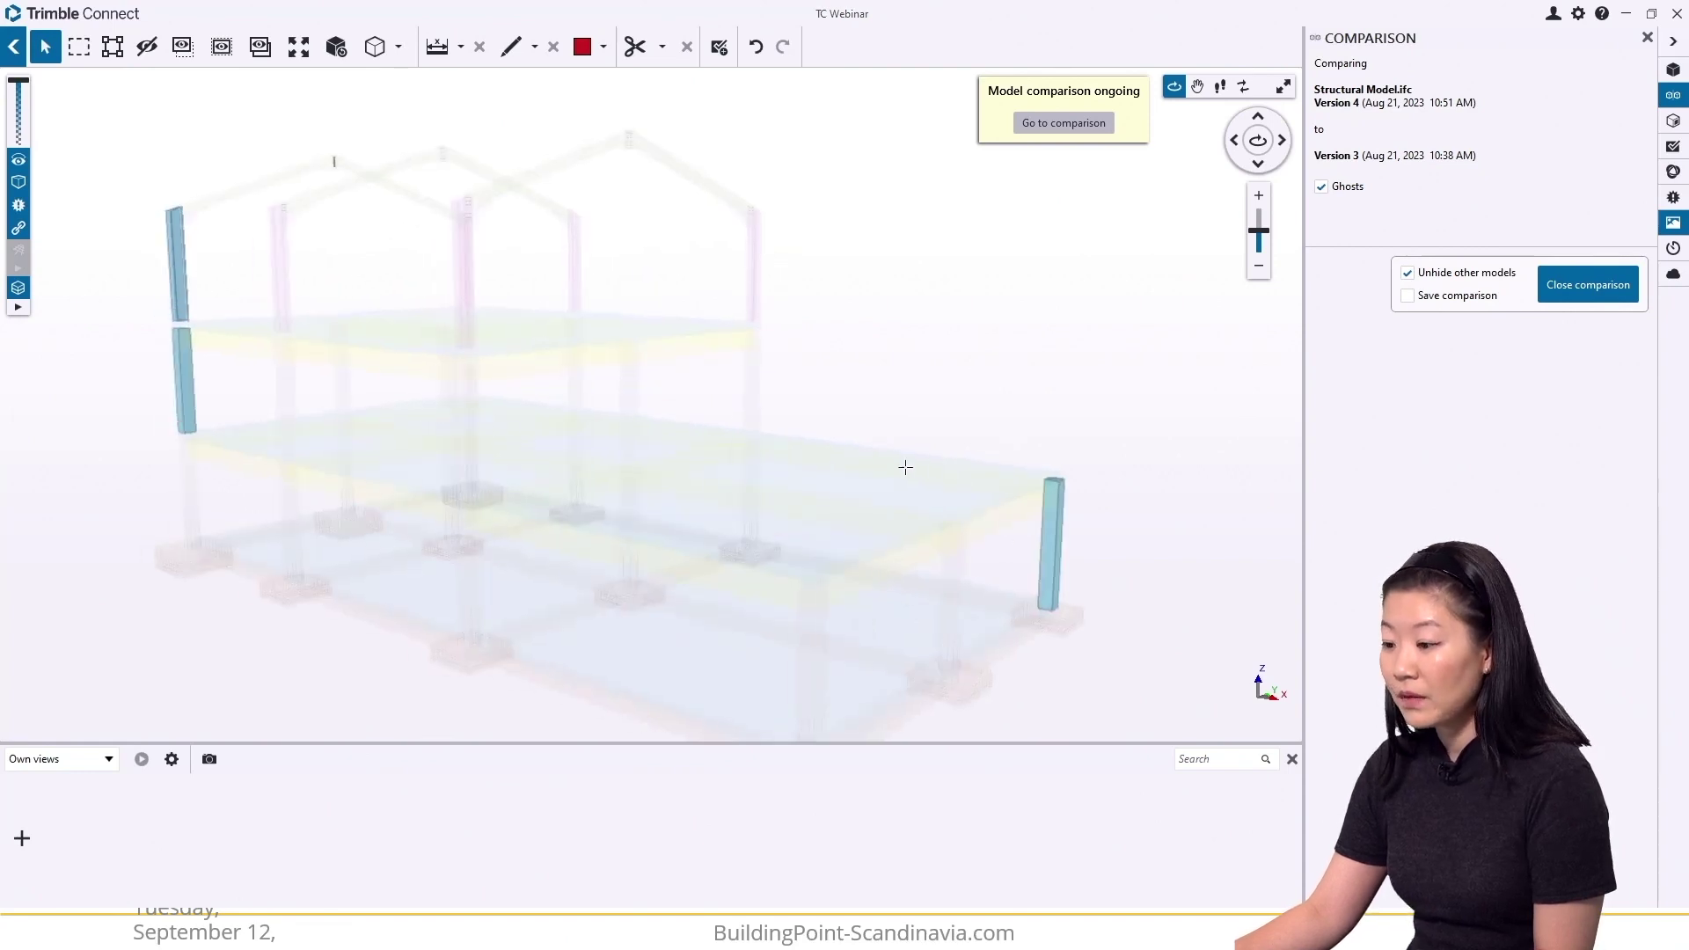
mouse_move(905, 467)
left_mouse_down()
mouse_move(942, 467)
mouse_move(878, 472)
mouse_move(935, 463)
left_mouse_up()
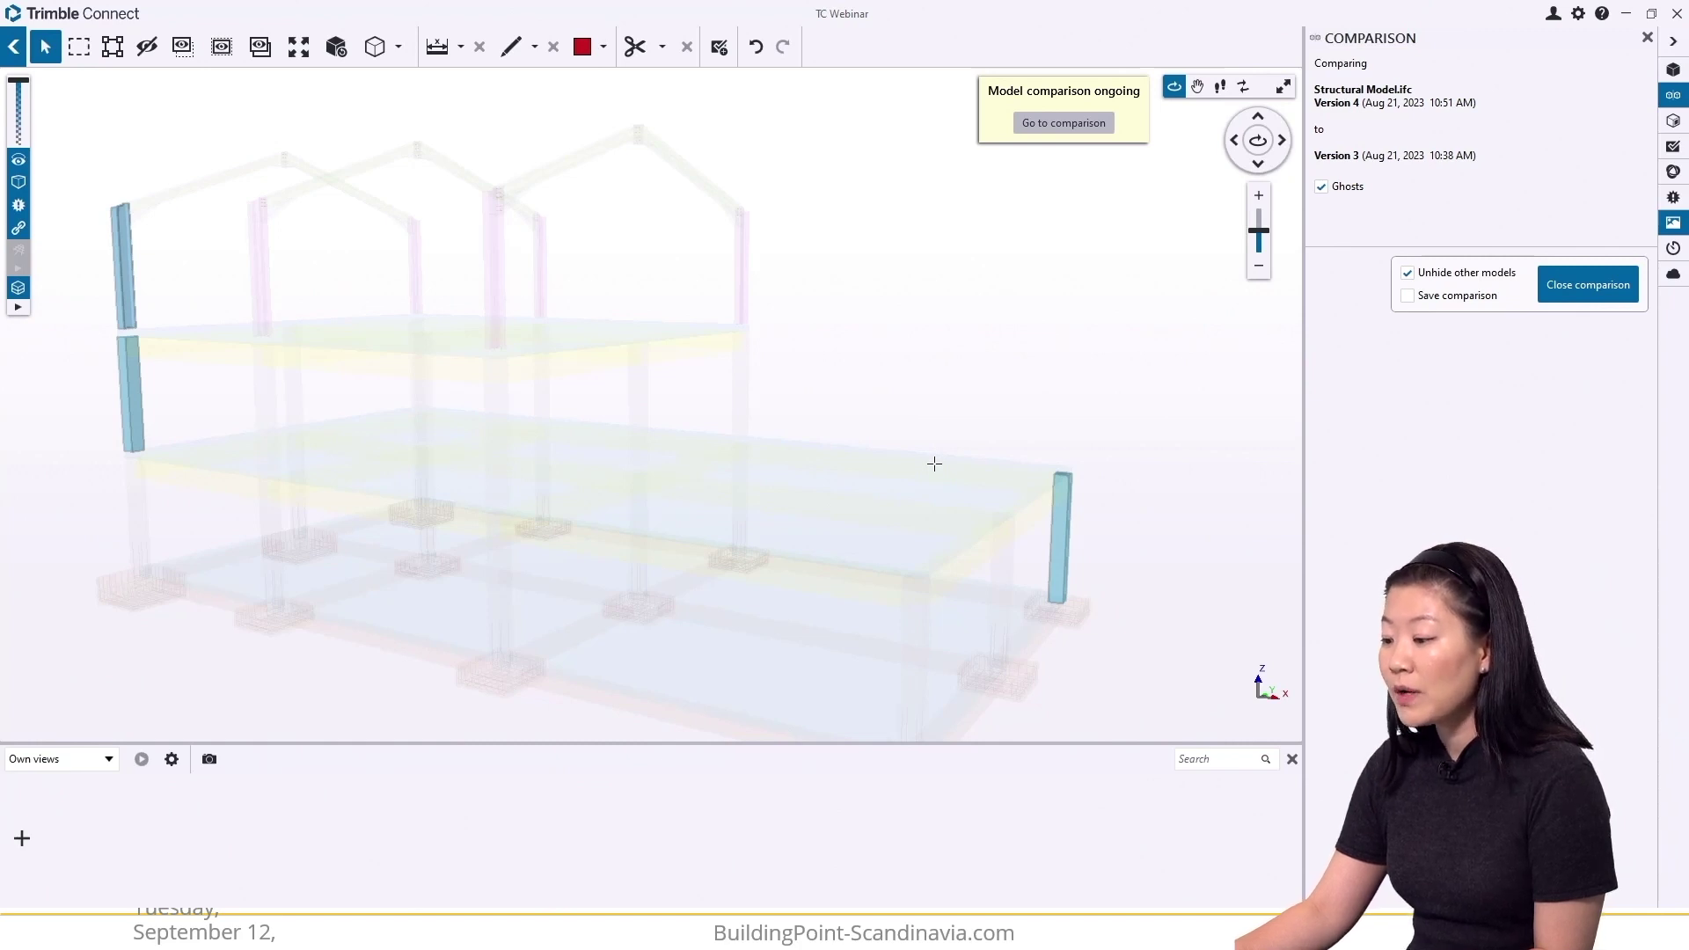
left_click_drag(933, 463, 913, 469)
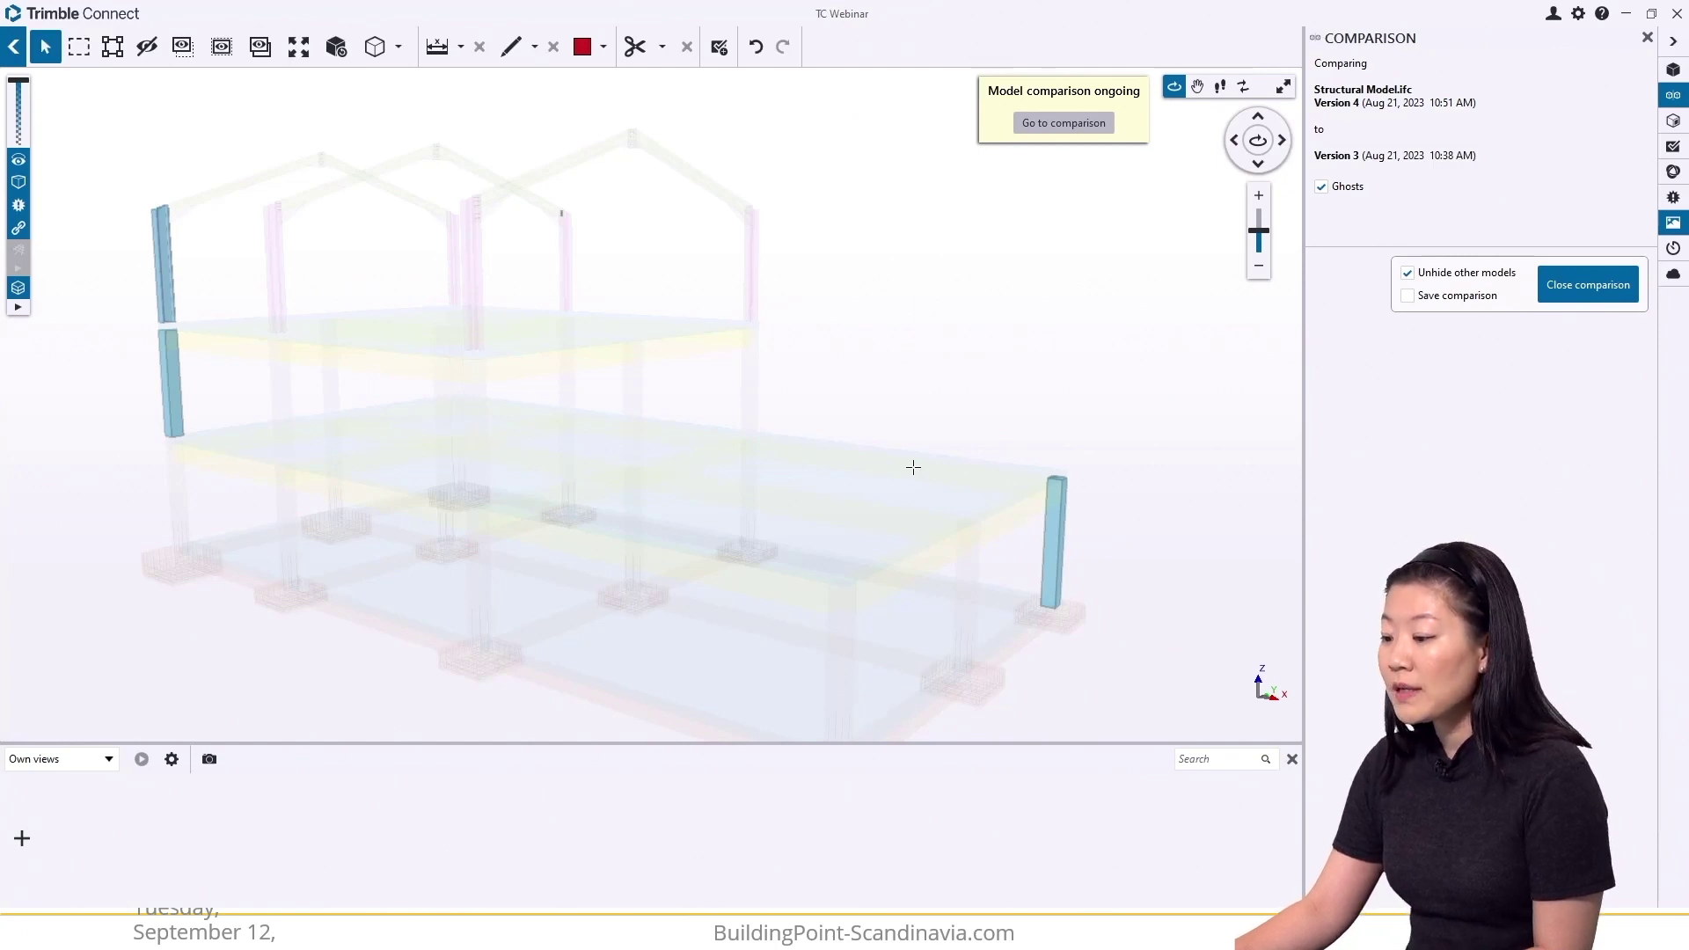
Group the objects in the ongoing model comparison by Layer and expand the "Changed - Properties" group.
left_click_drag(913, 467, 934, 465)
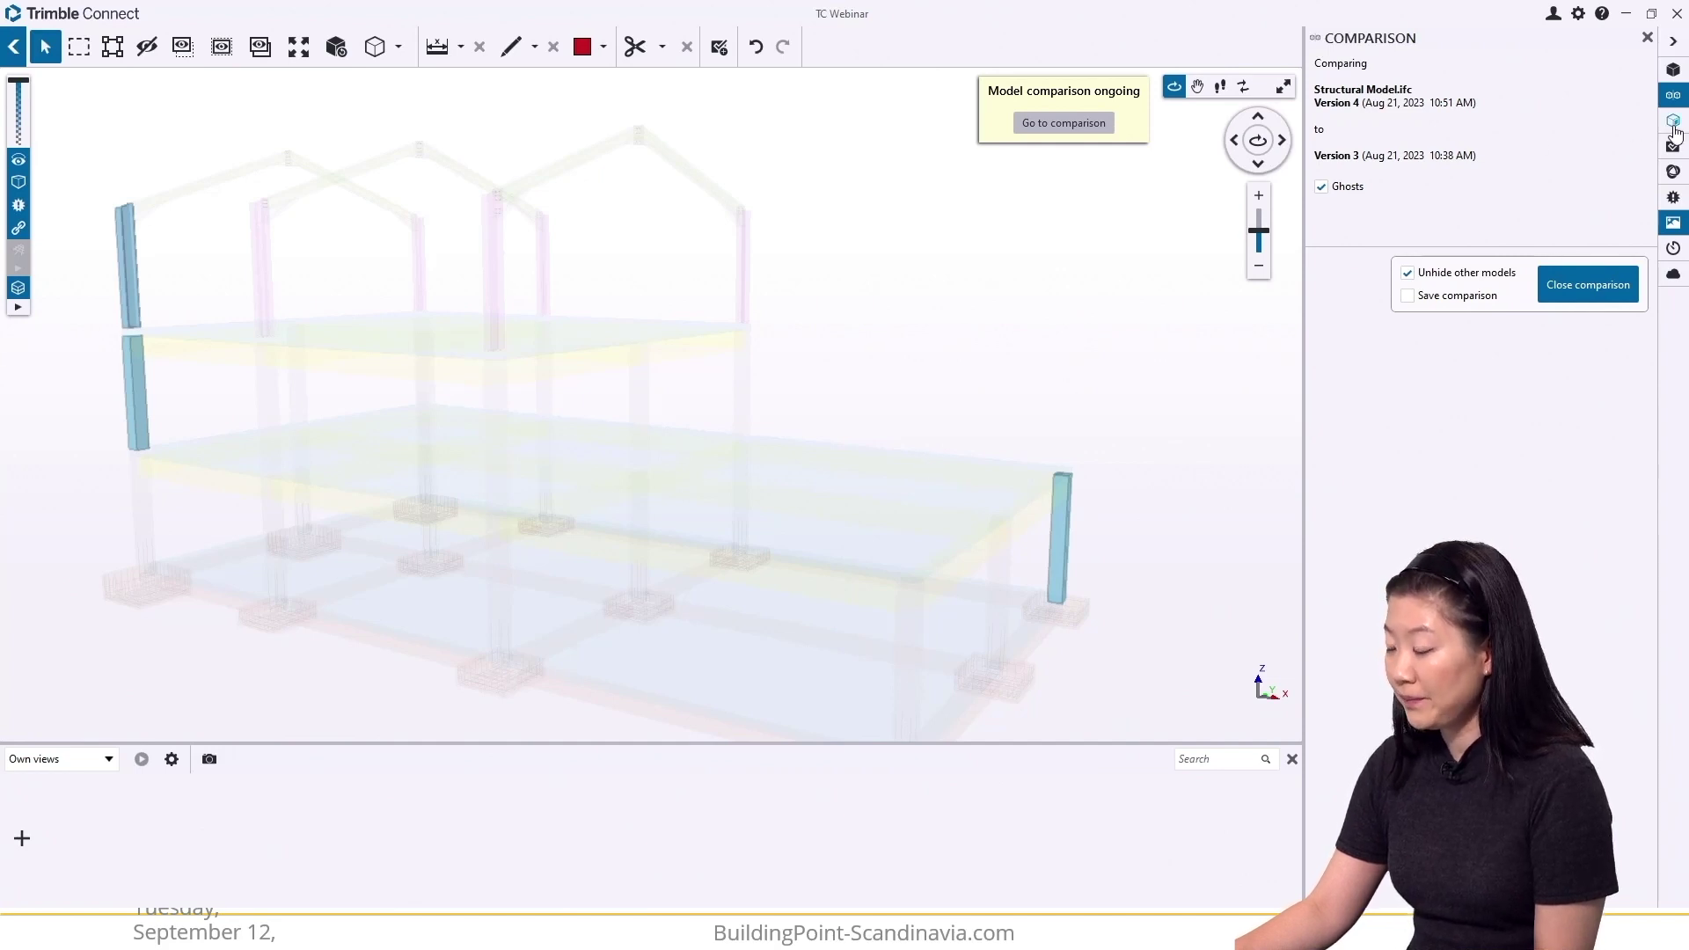
left_click(1673, 124)
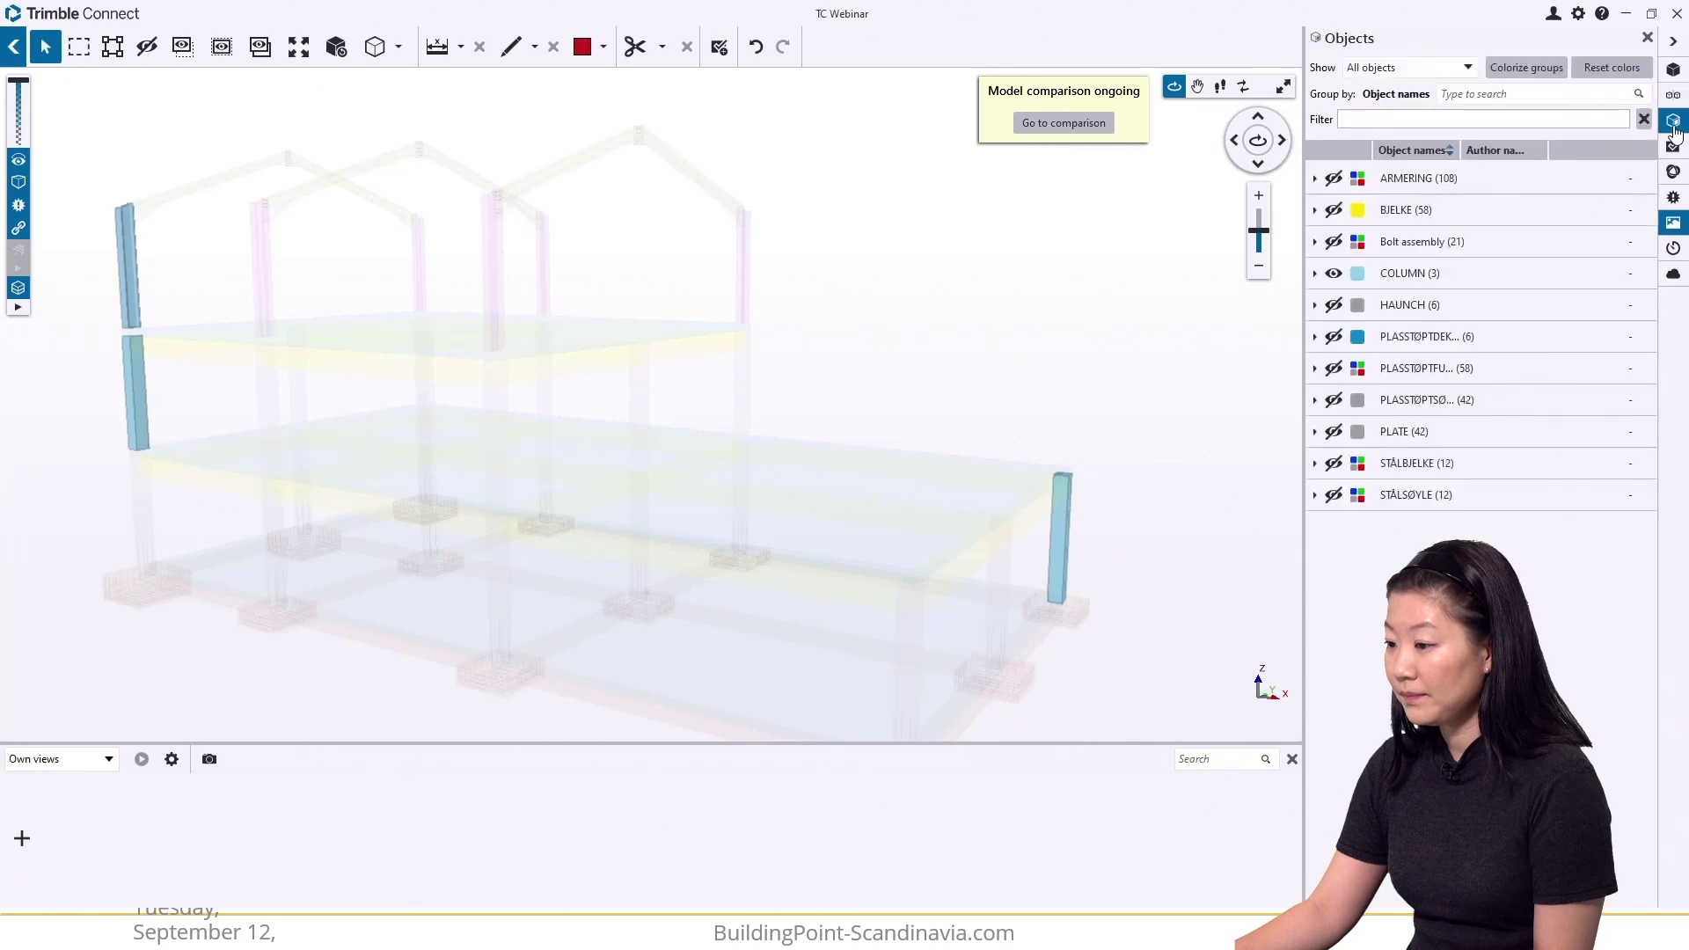
left_click(1483, 95)
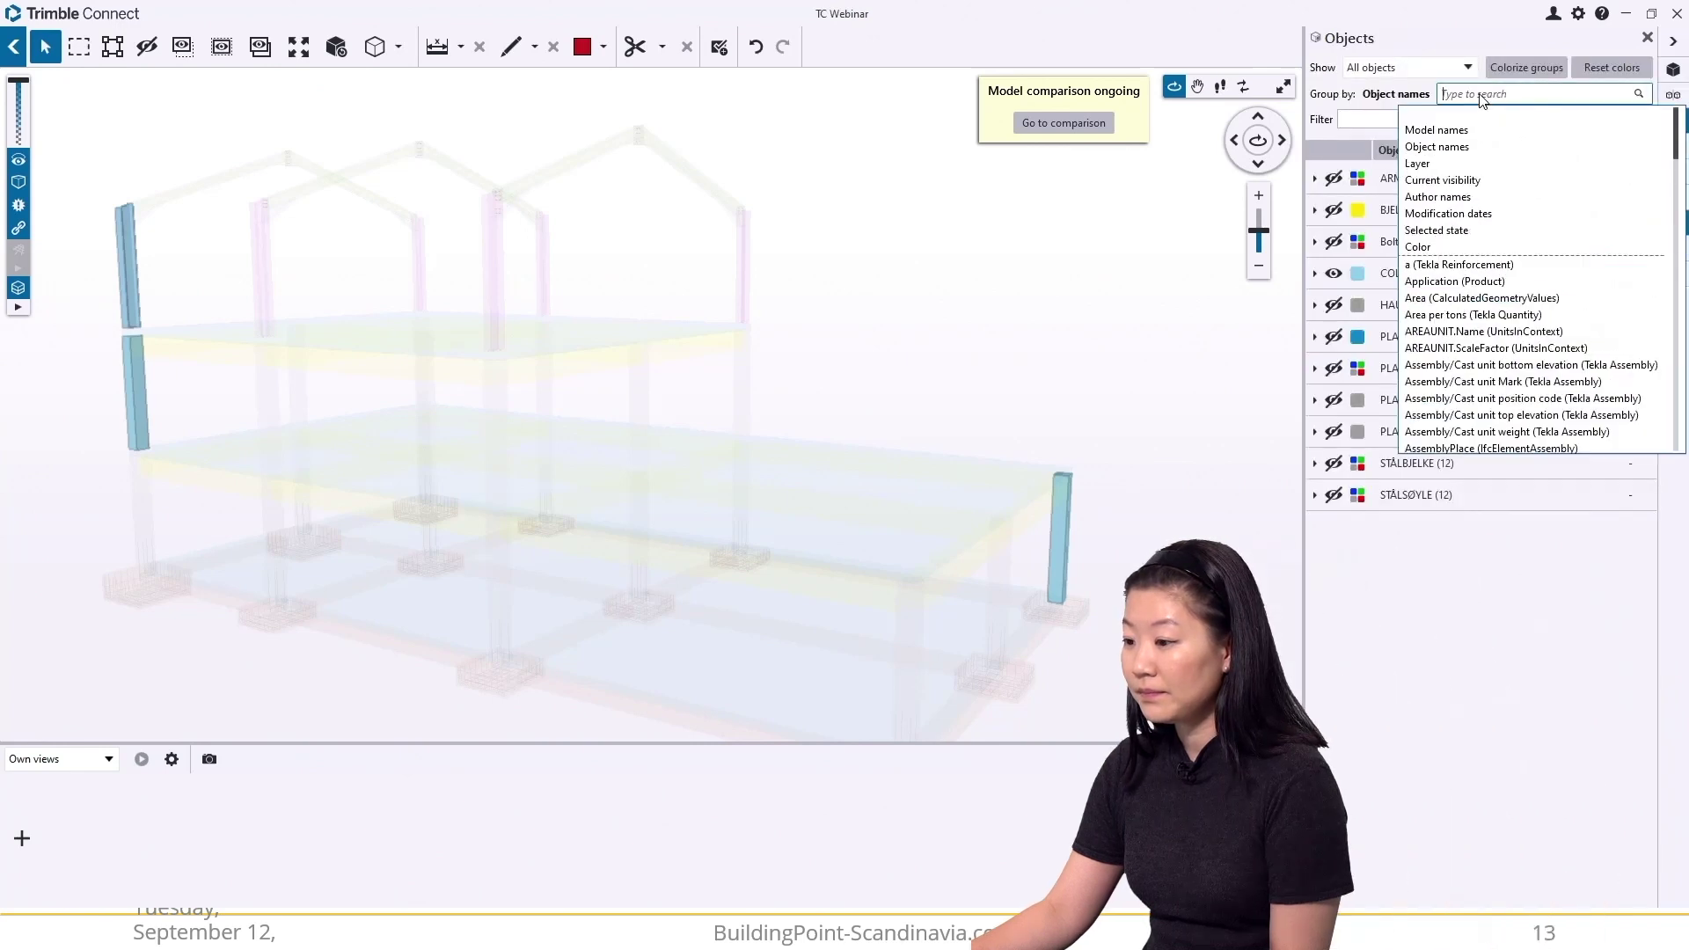
left_click(1461, 167)
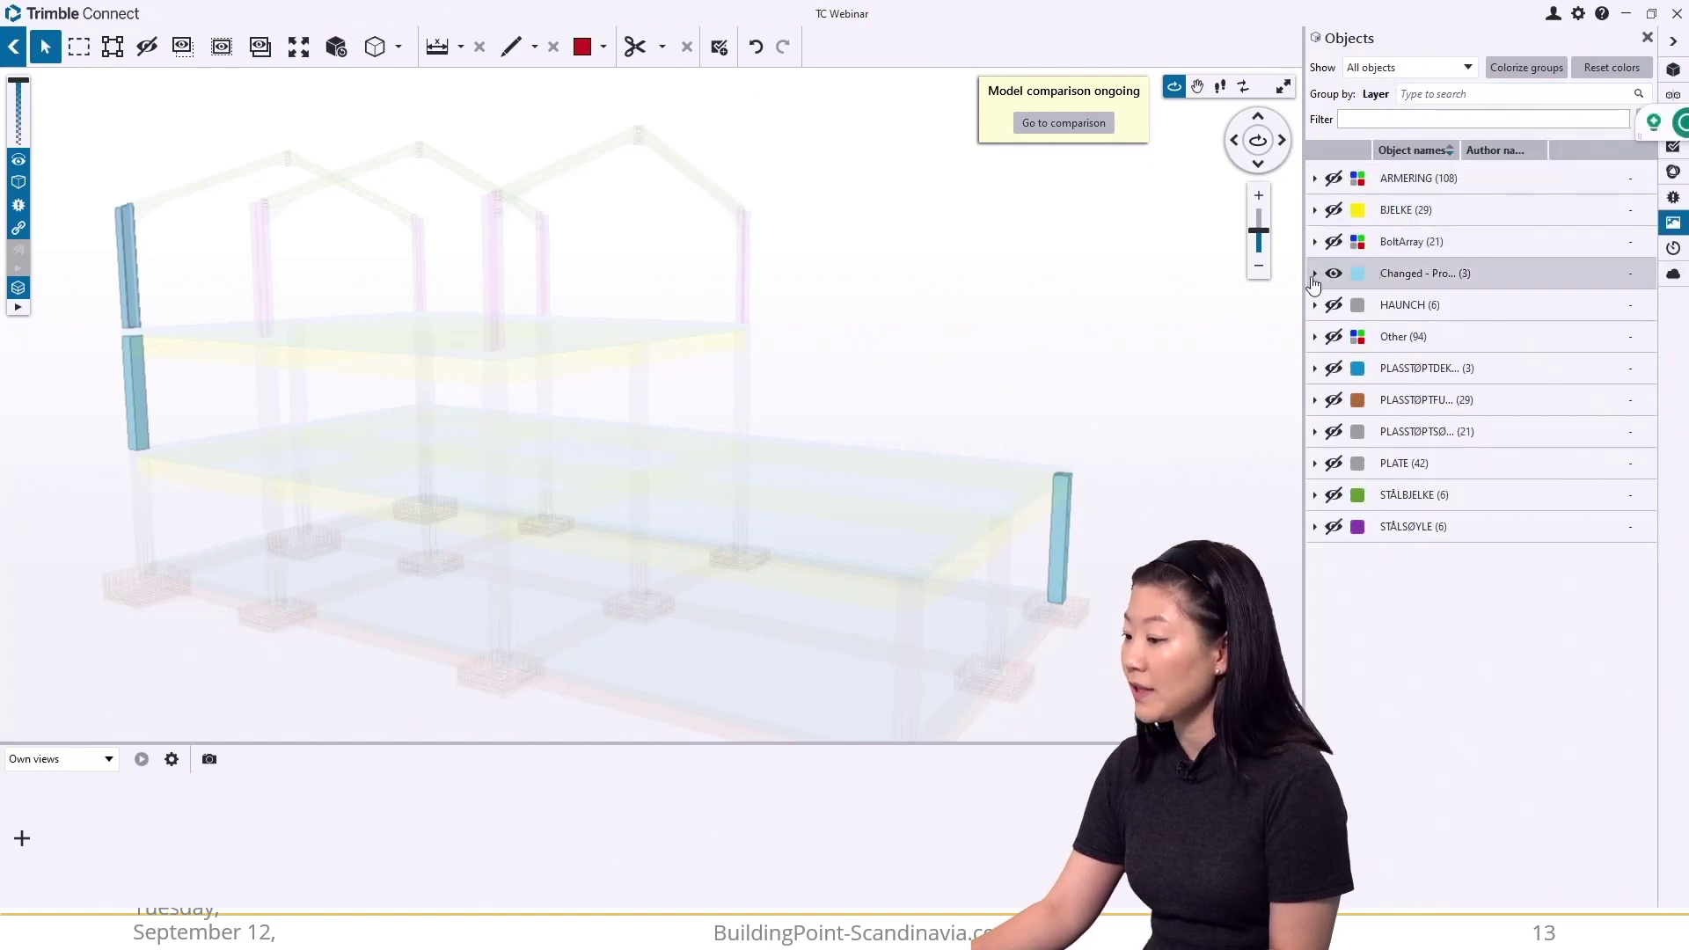
left_click(1314, 274)
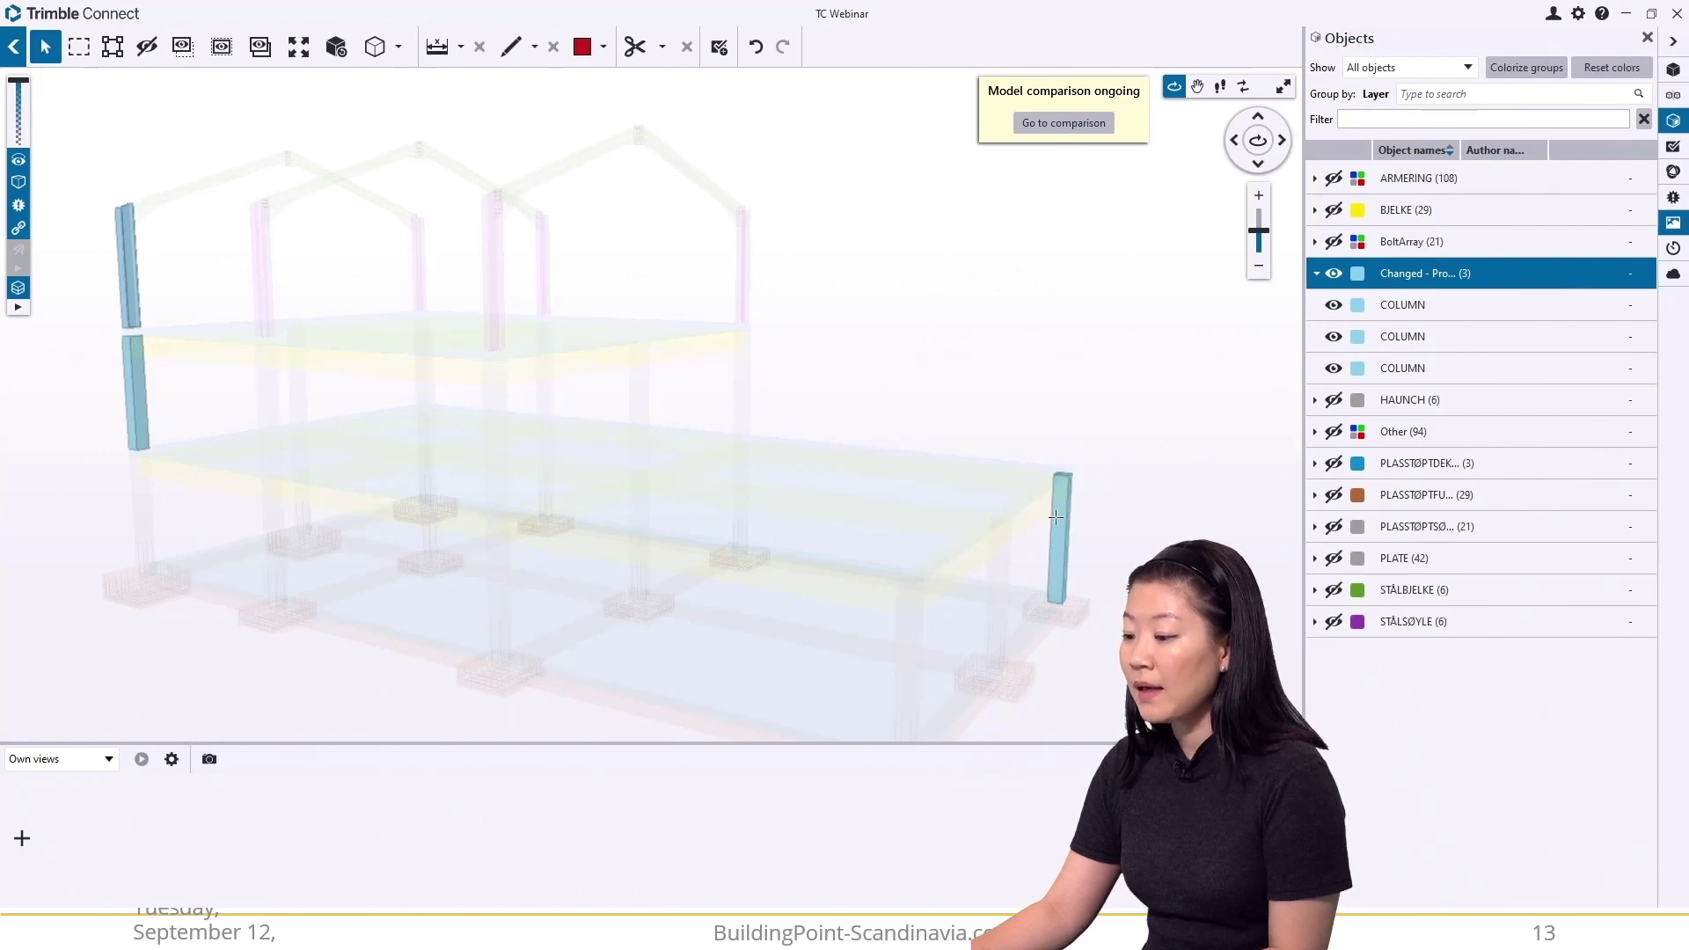
Examine the attributes of each of the three highlighted columns, comparing the old and new IS_EXTERNAL and IsExternal values.
double_click(1056, 517)
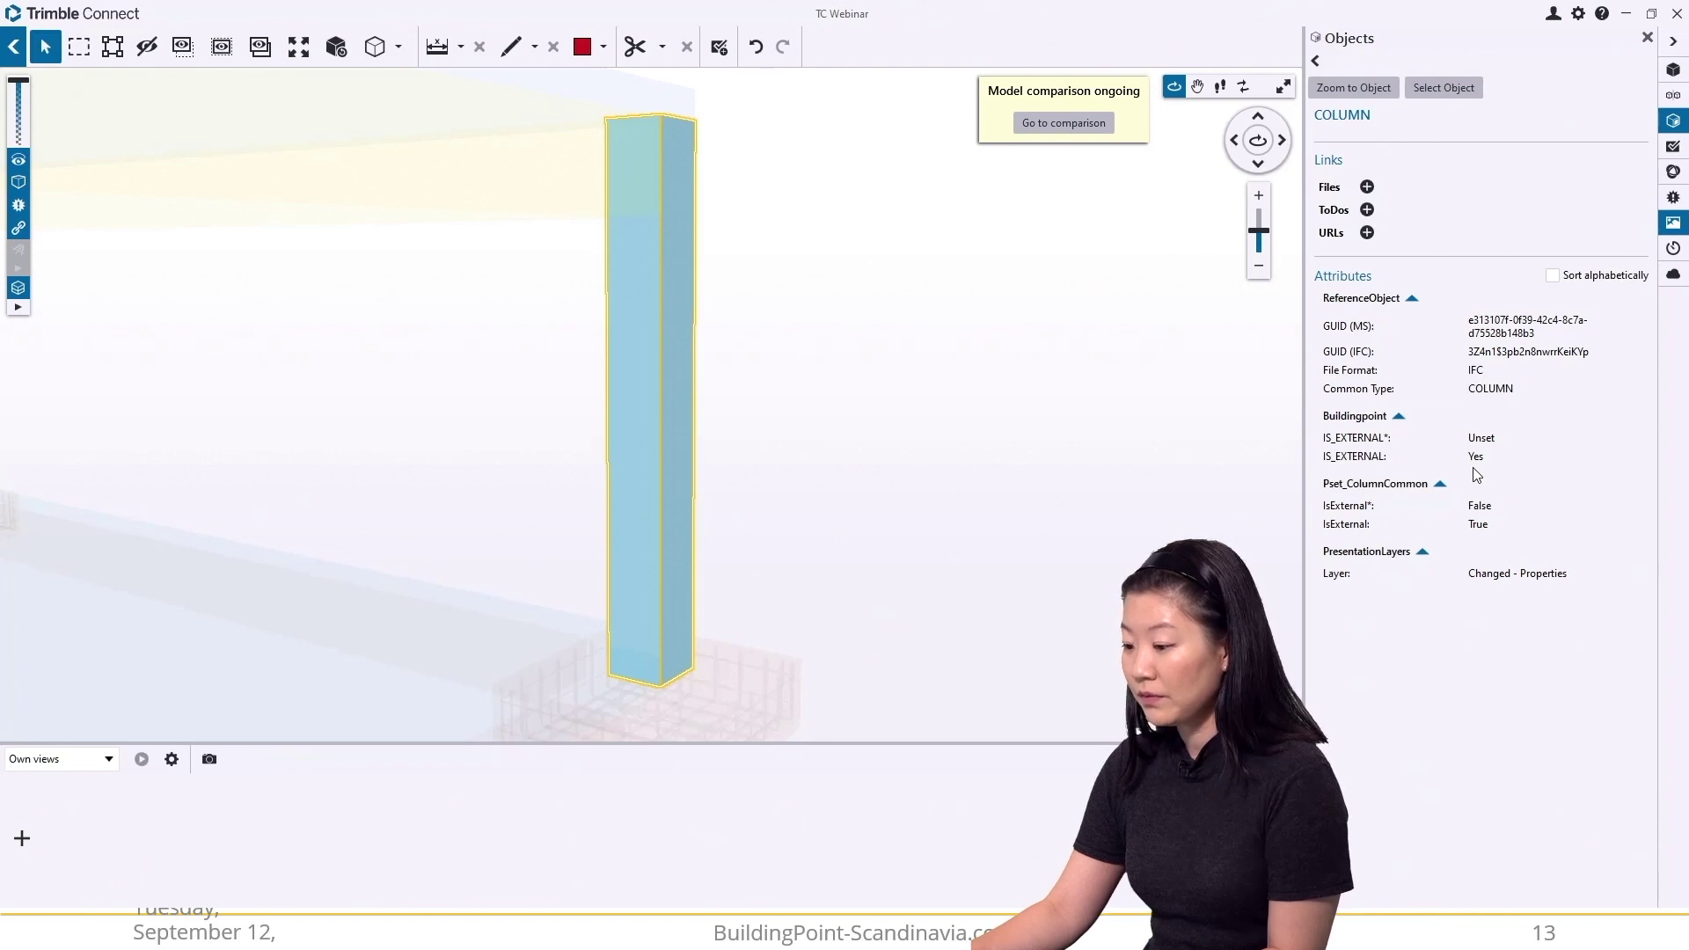
scroll(908, 444, "down", 5)
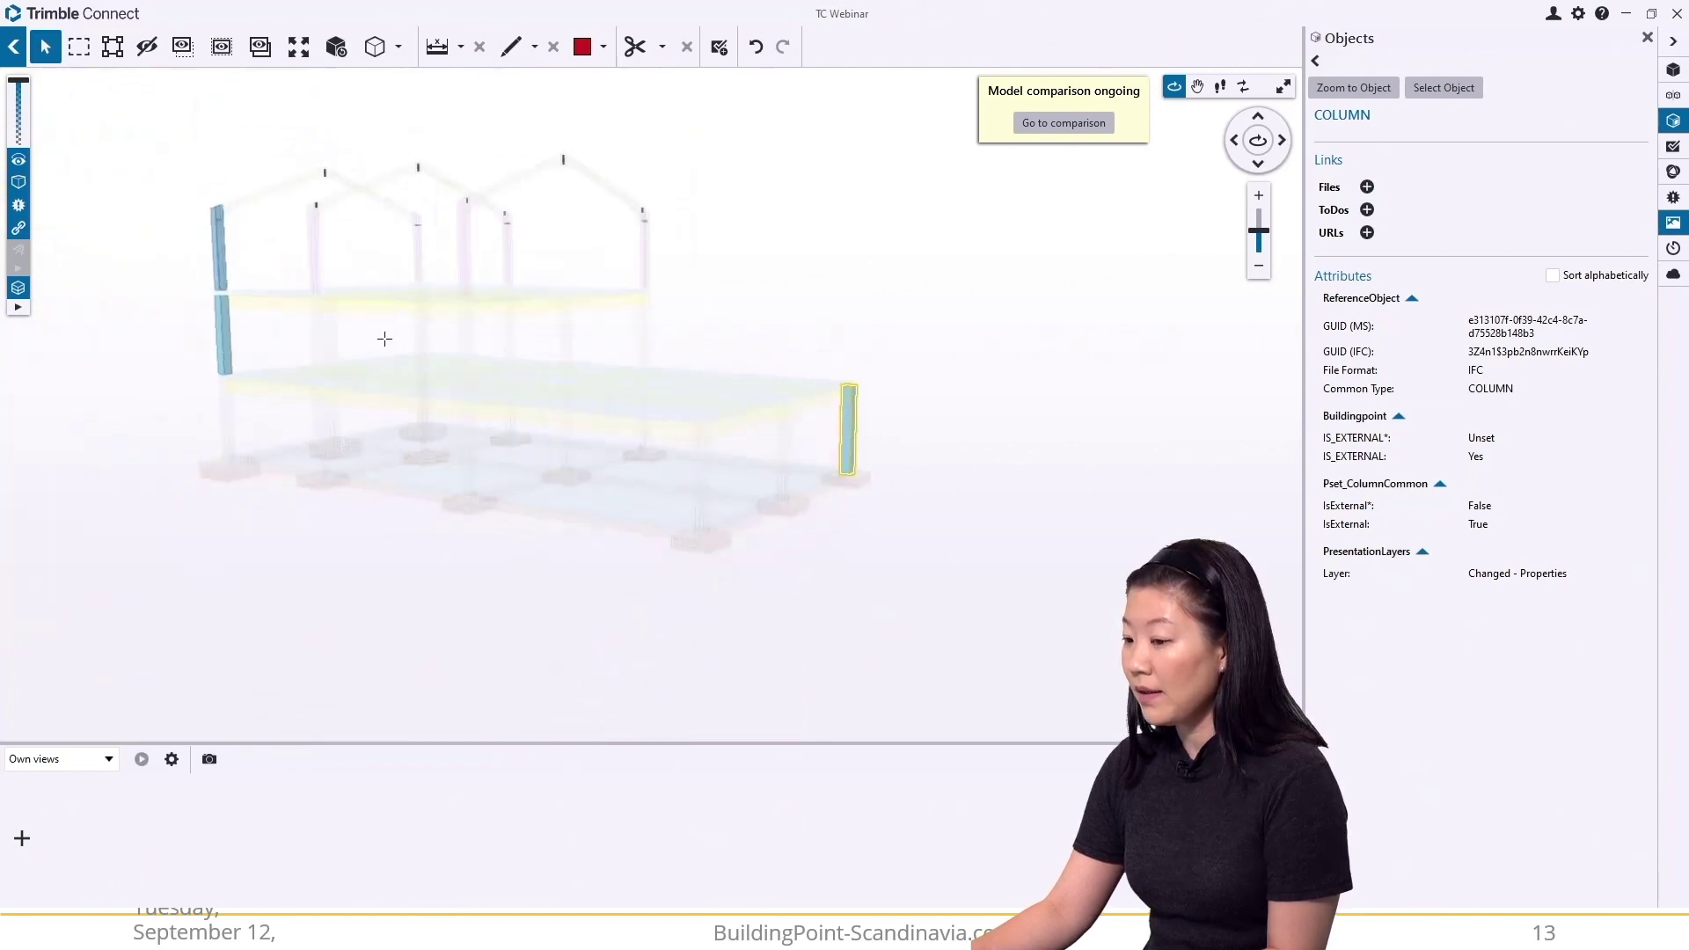
left_click(219, 261)
scroll(219, 262, "up", 4)
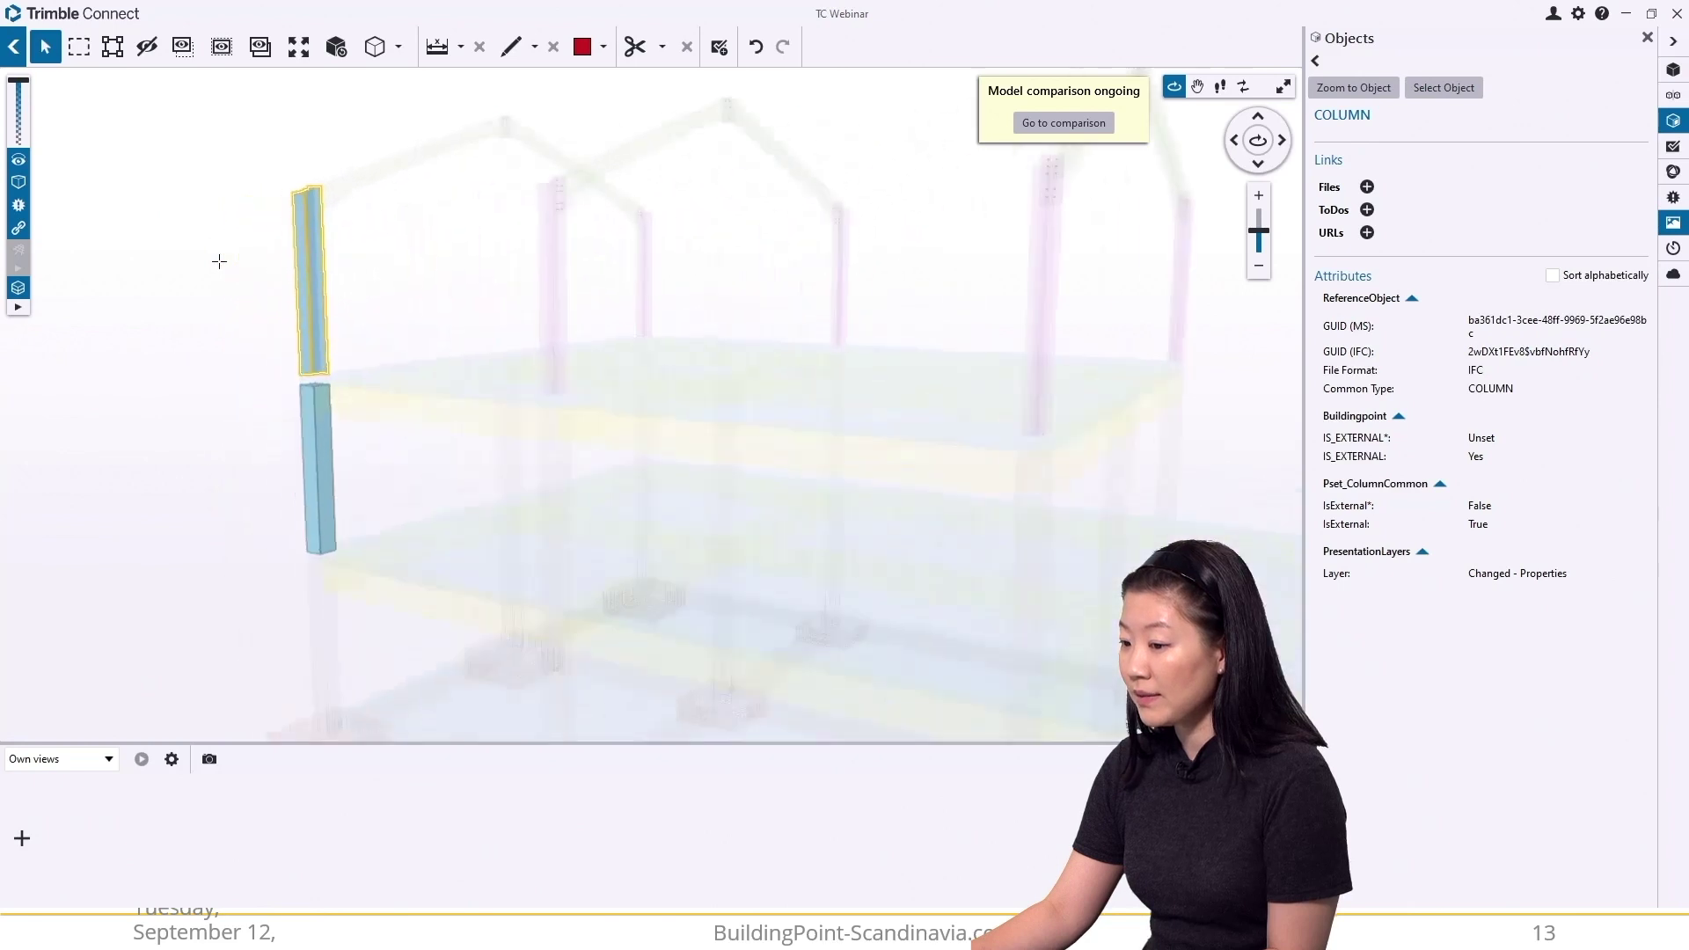
scroll(219, 261, "up", 4)
scroll(595, 400, "down", 4)
middle_click_drag(633, 510, 596, 438)
left_click(552, 441)
scroll(554, 441, "up", 5)
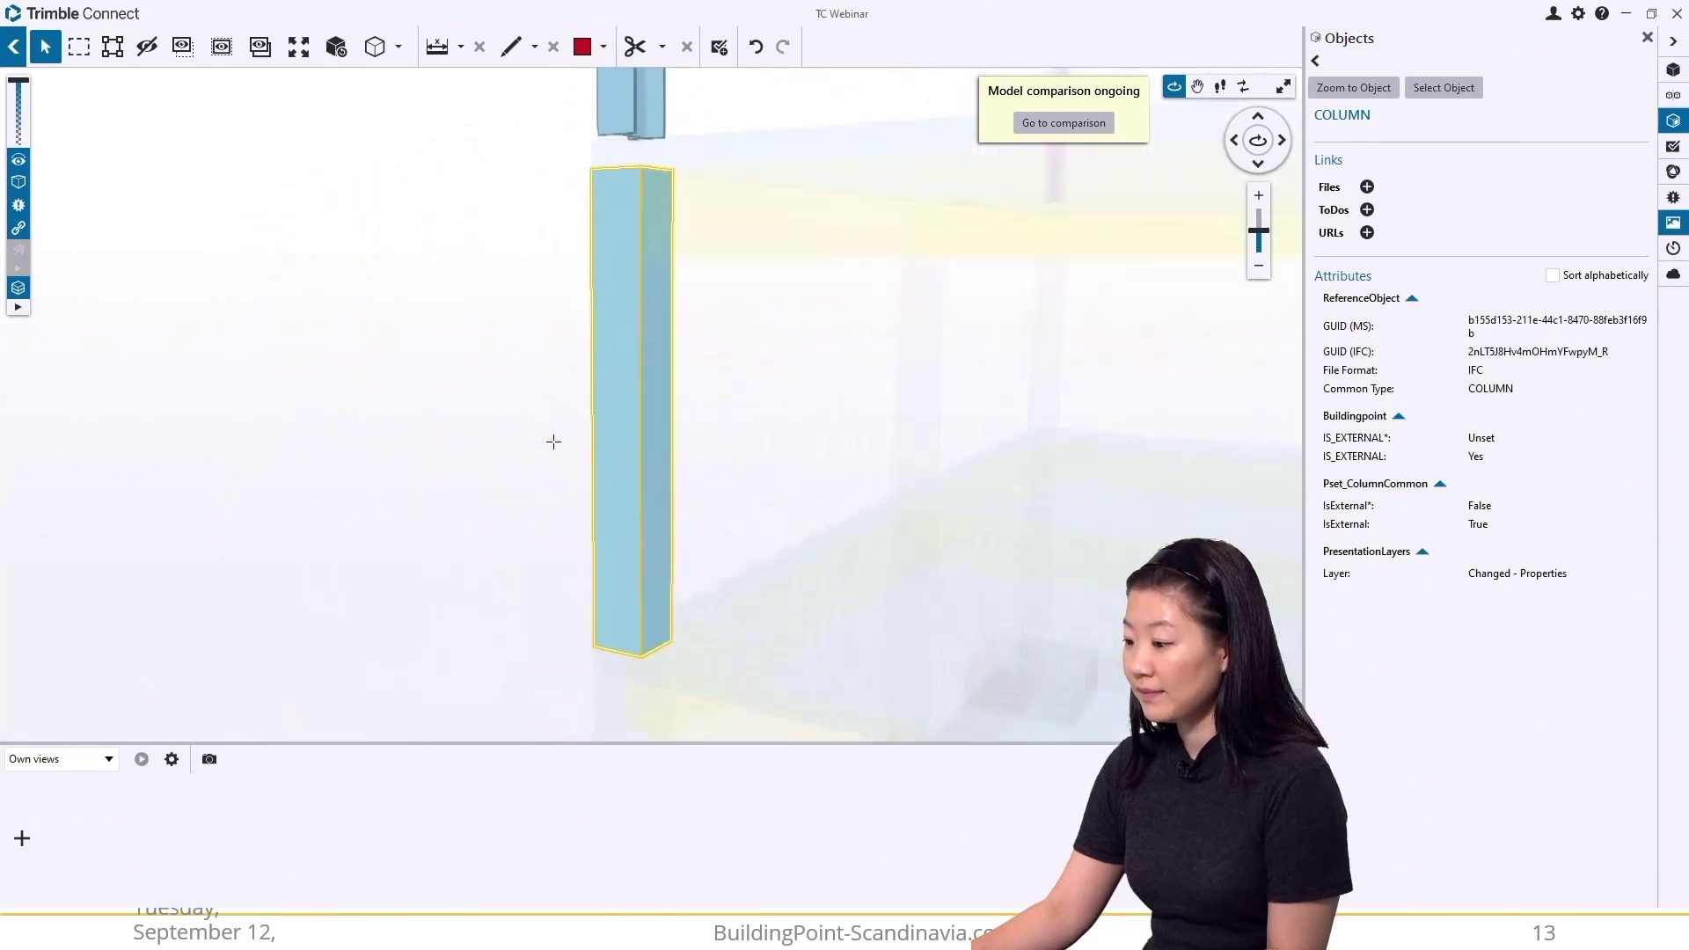
scroll(553, 441, "up", 1)
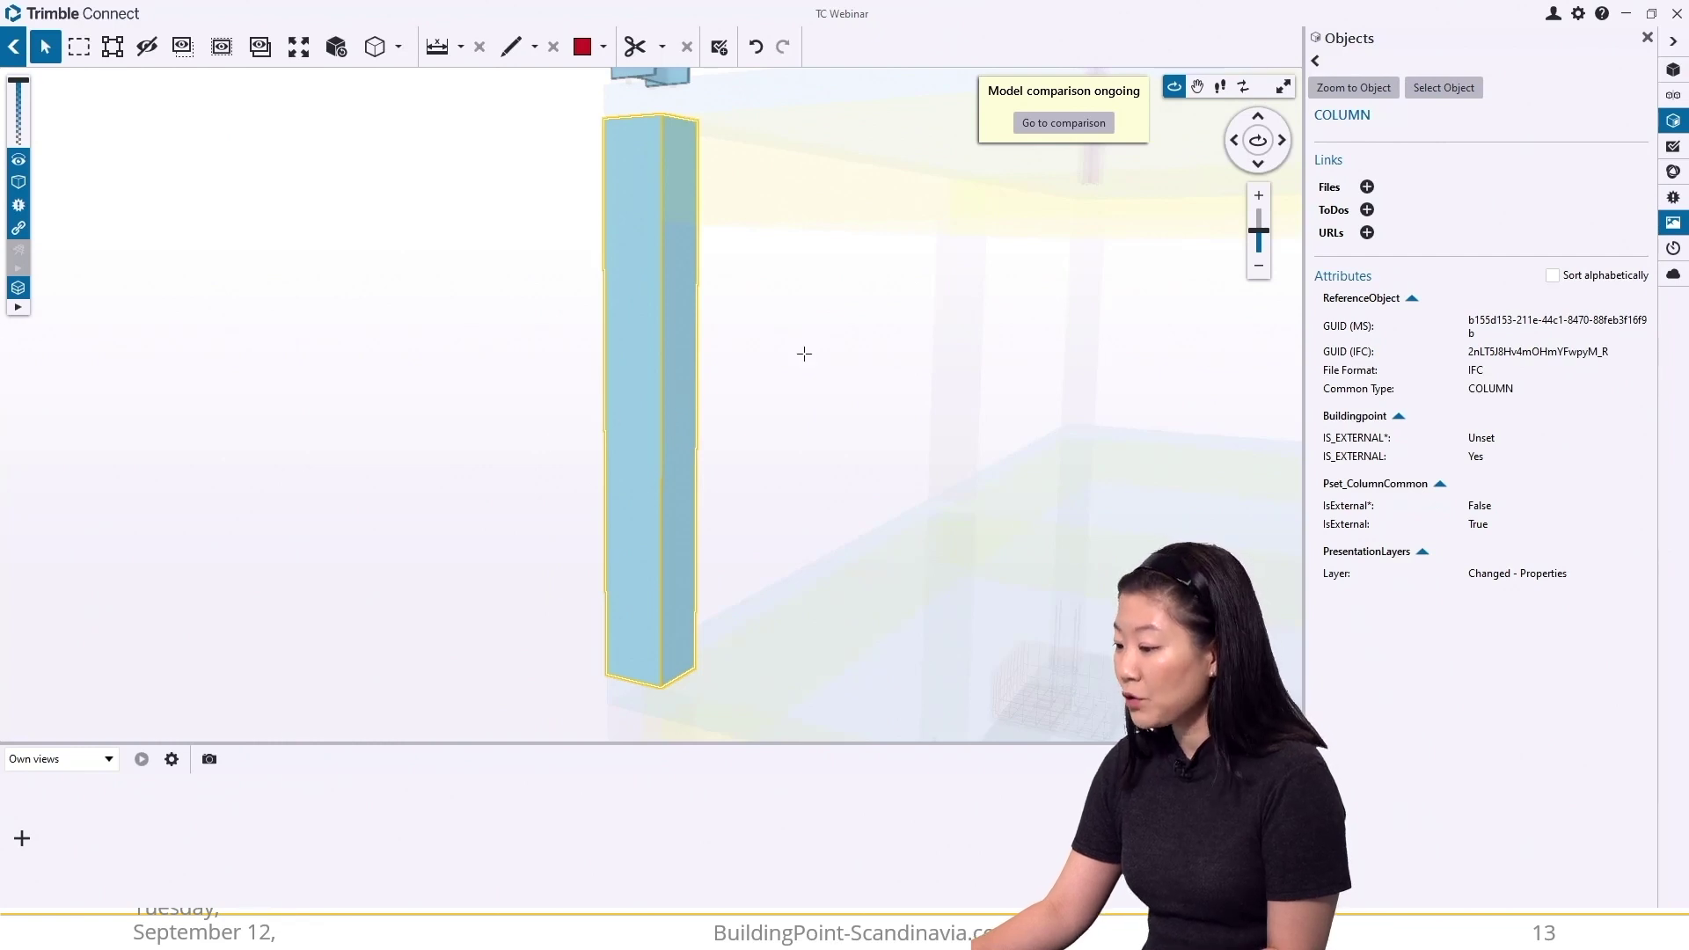
Return to the comparison details, enable saving of the comparison and close it with other models unhidden.
left_click(1048, 128)
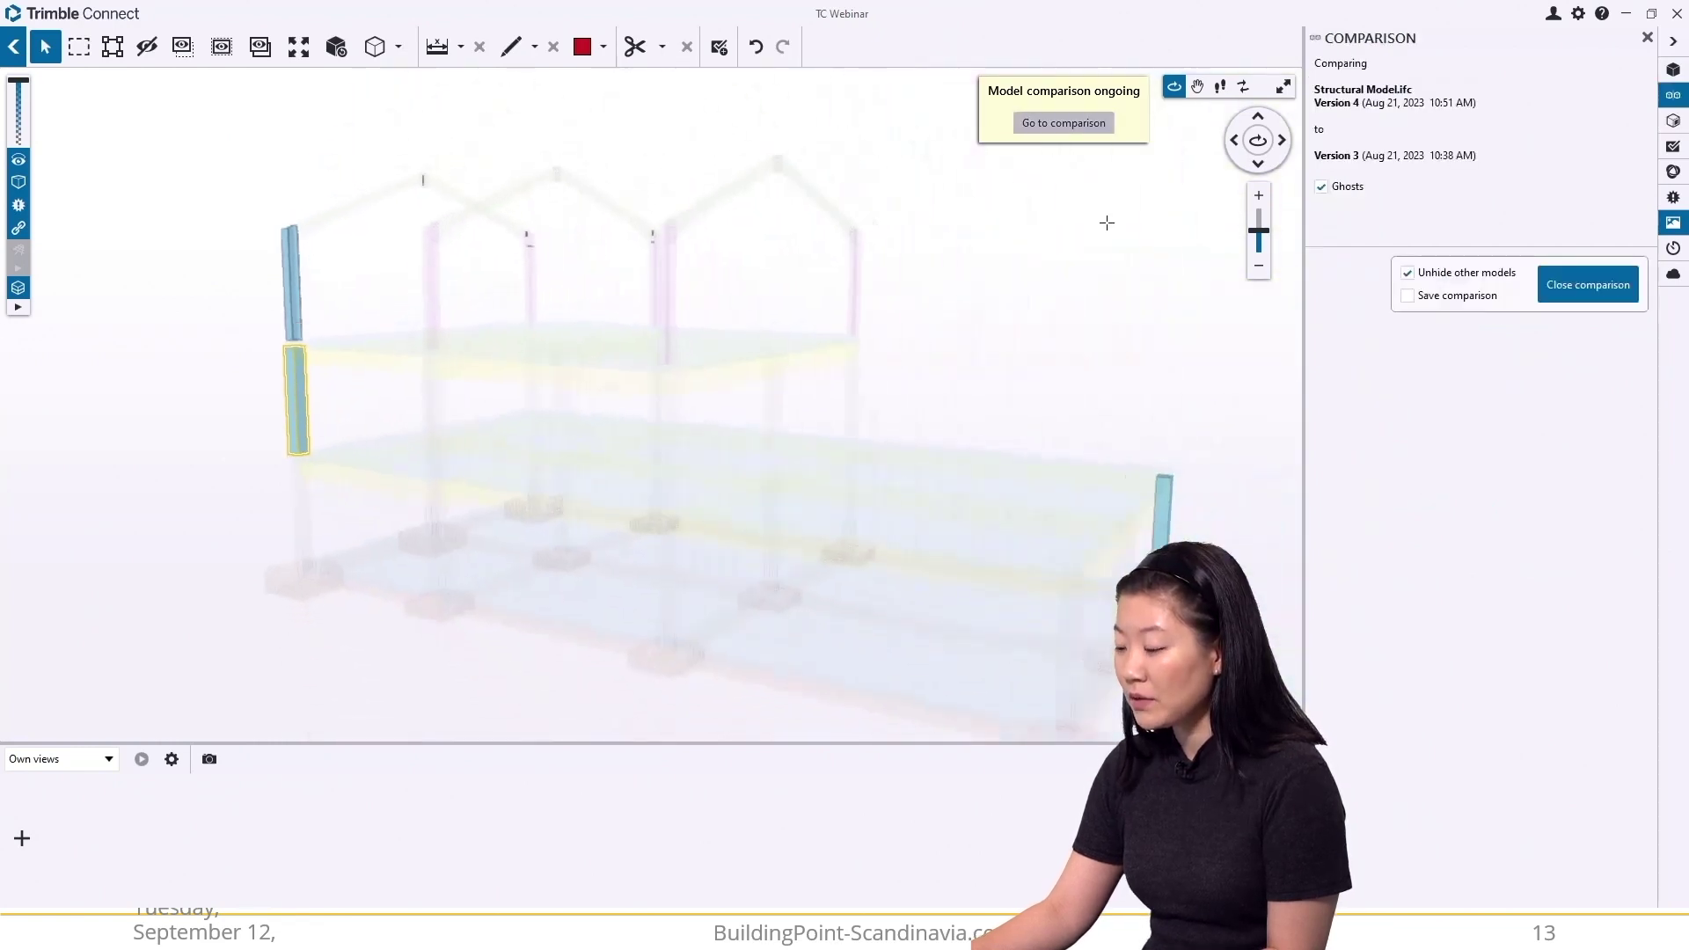
left_click(1409, 297)
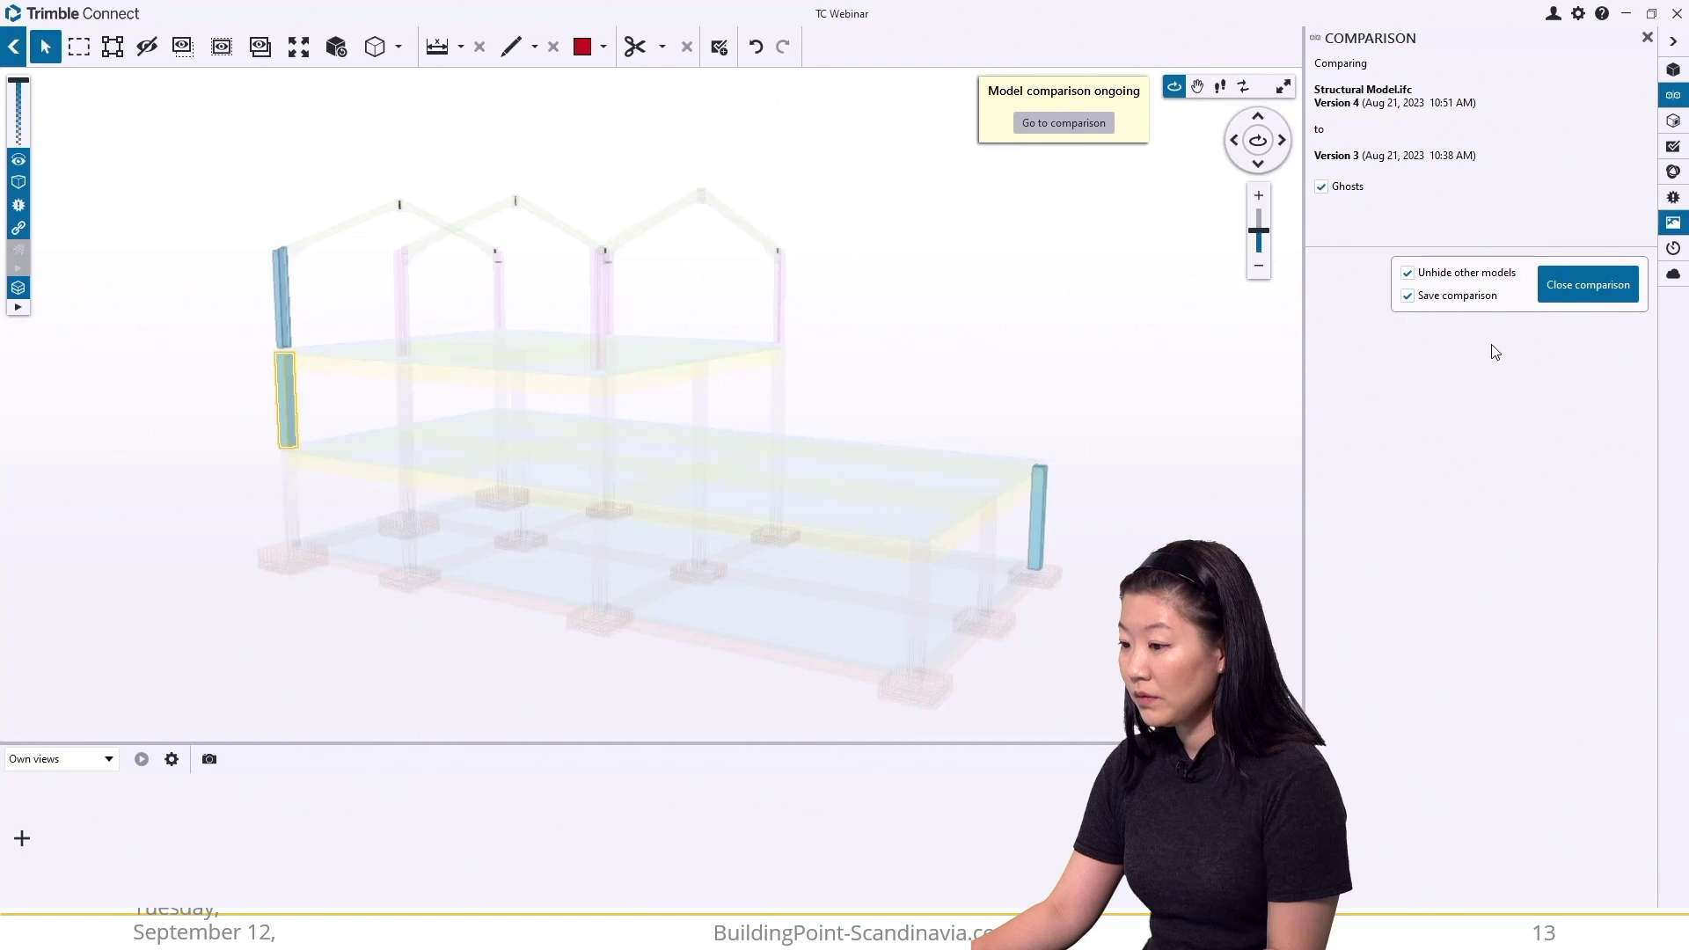
left_click(1567, 297)
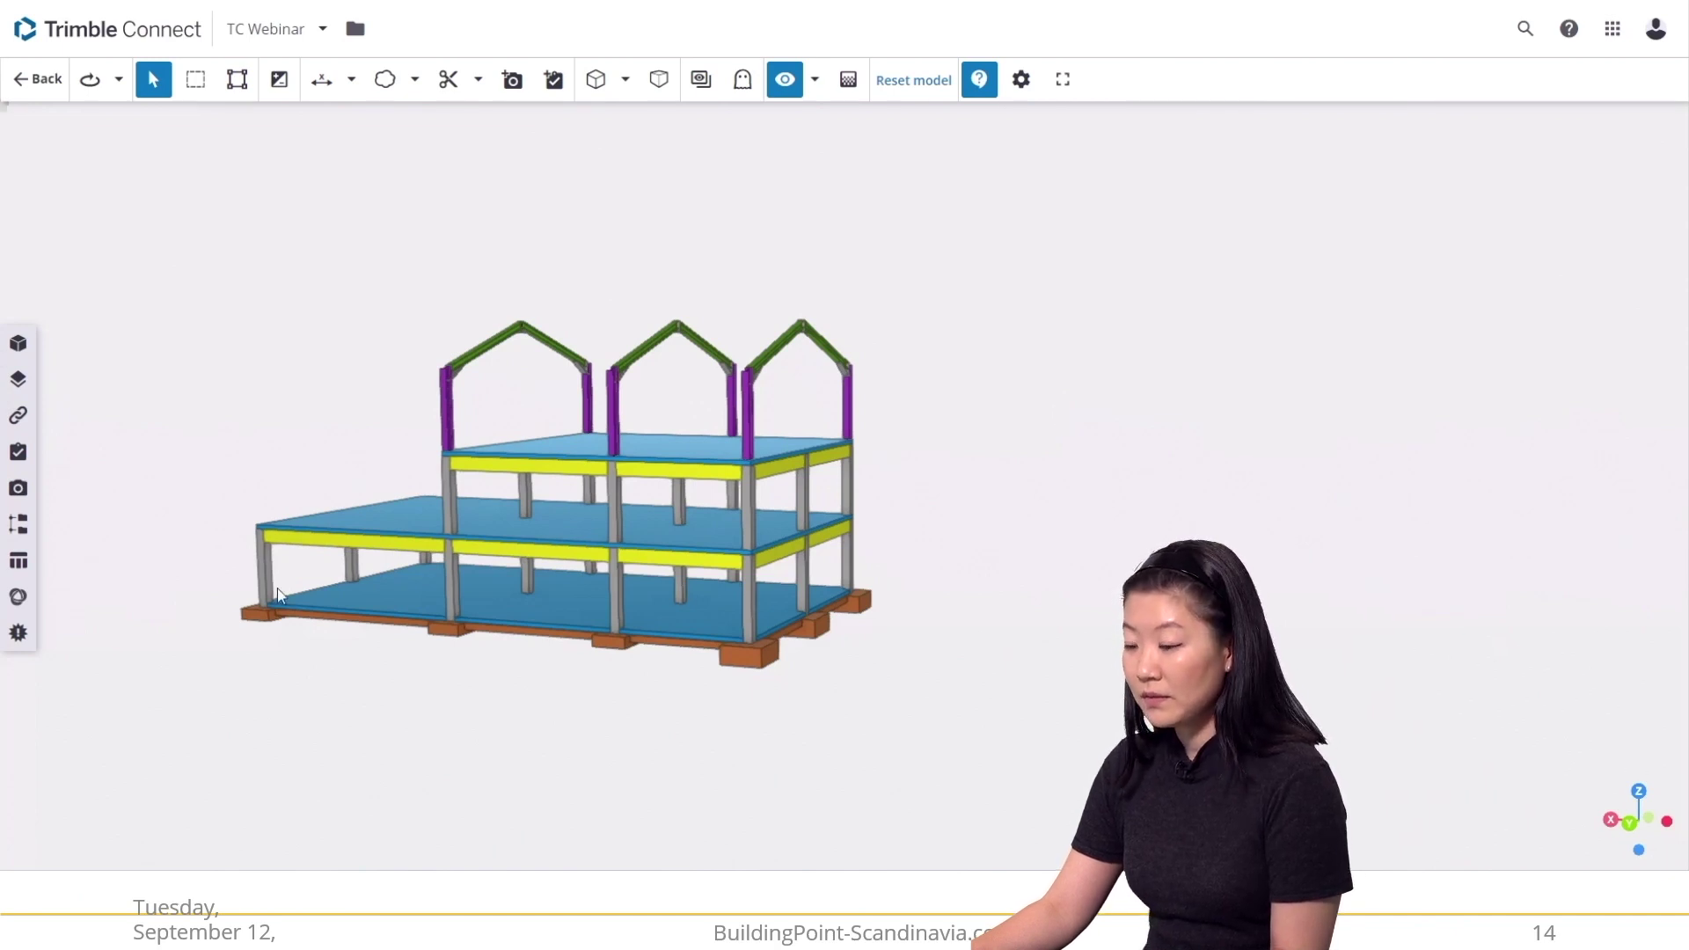
In Trimble Connect's web 3D viewer, open the "Missing information" topic, set its status to Closed and save it.
left_click(18, 598)
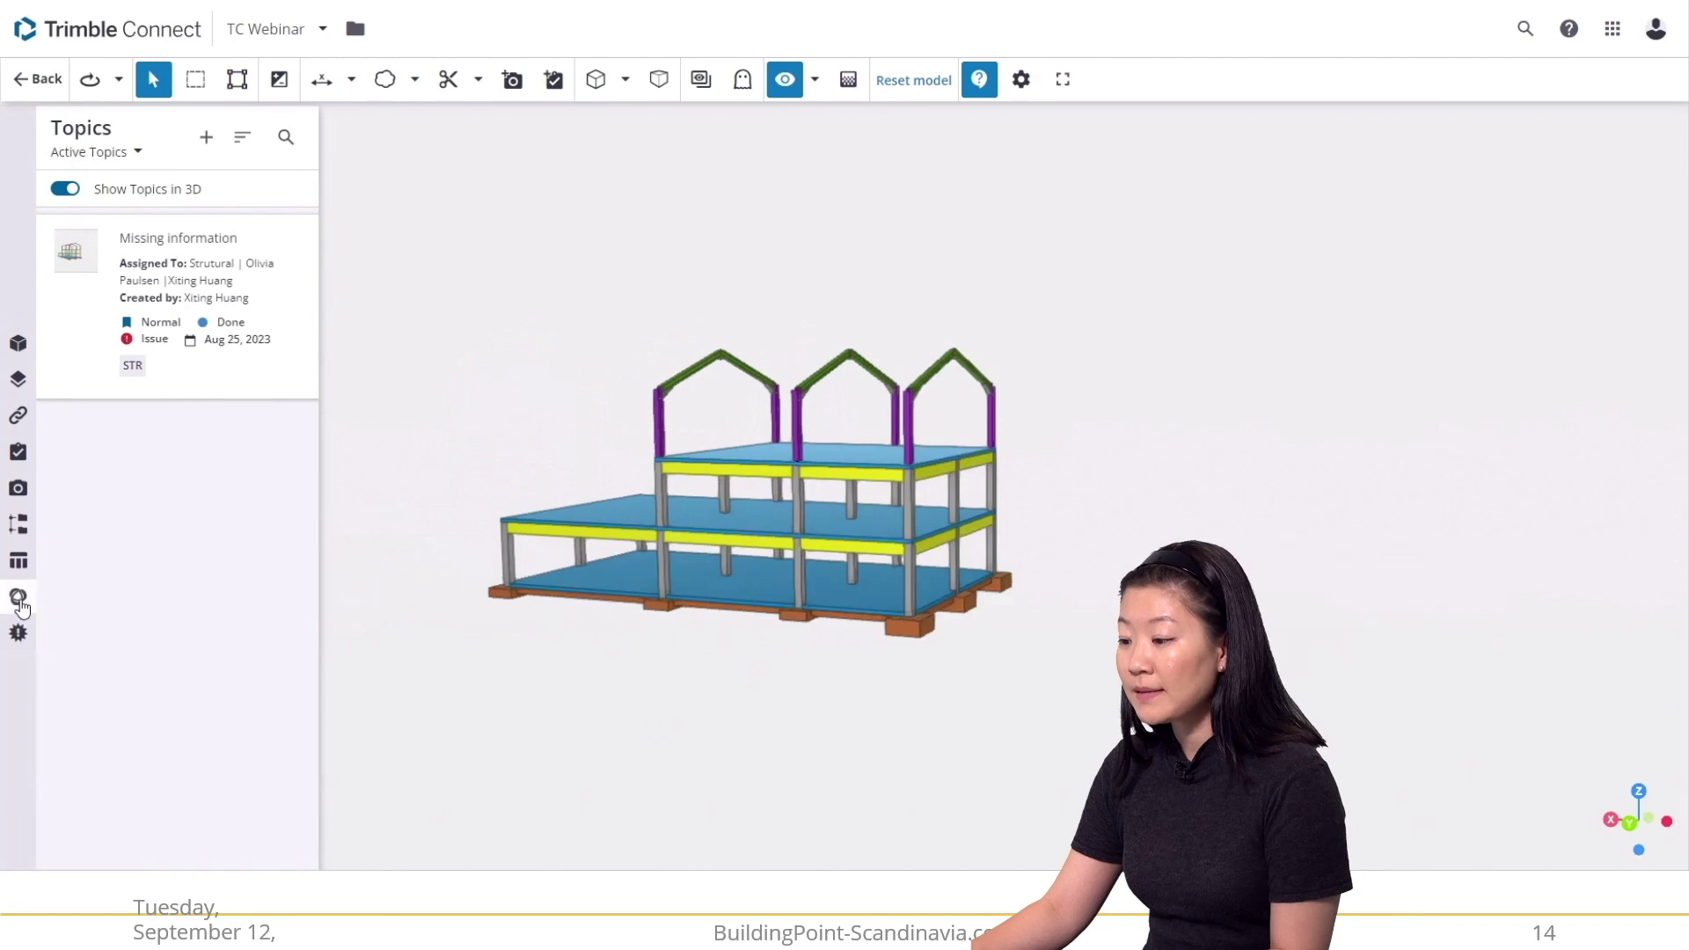
left_click(158, 304)
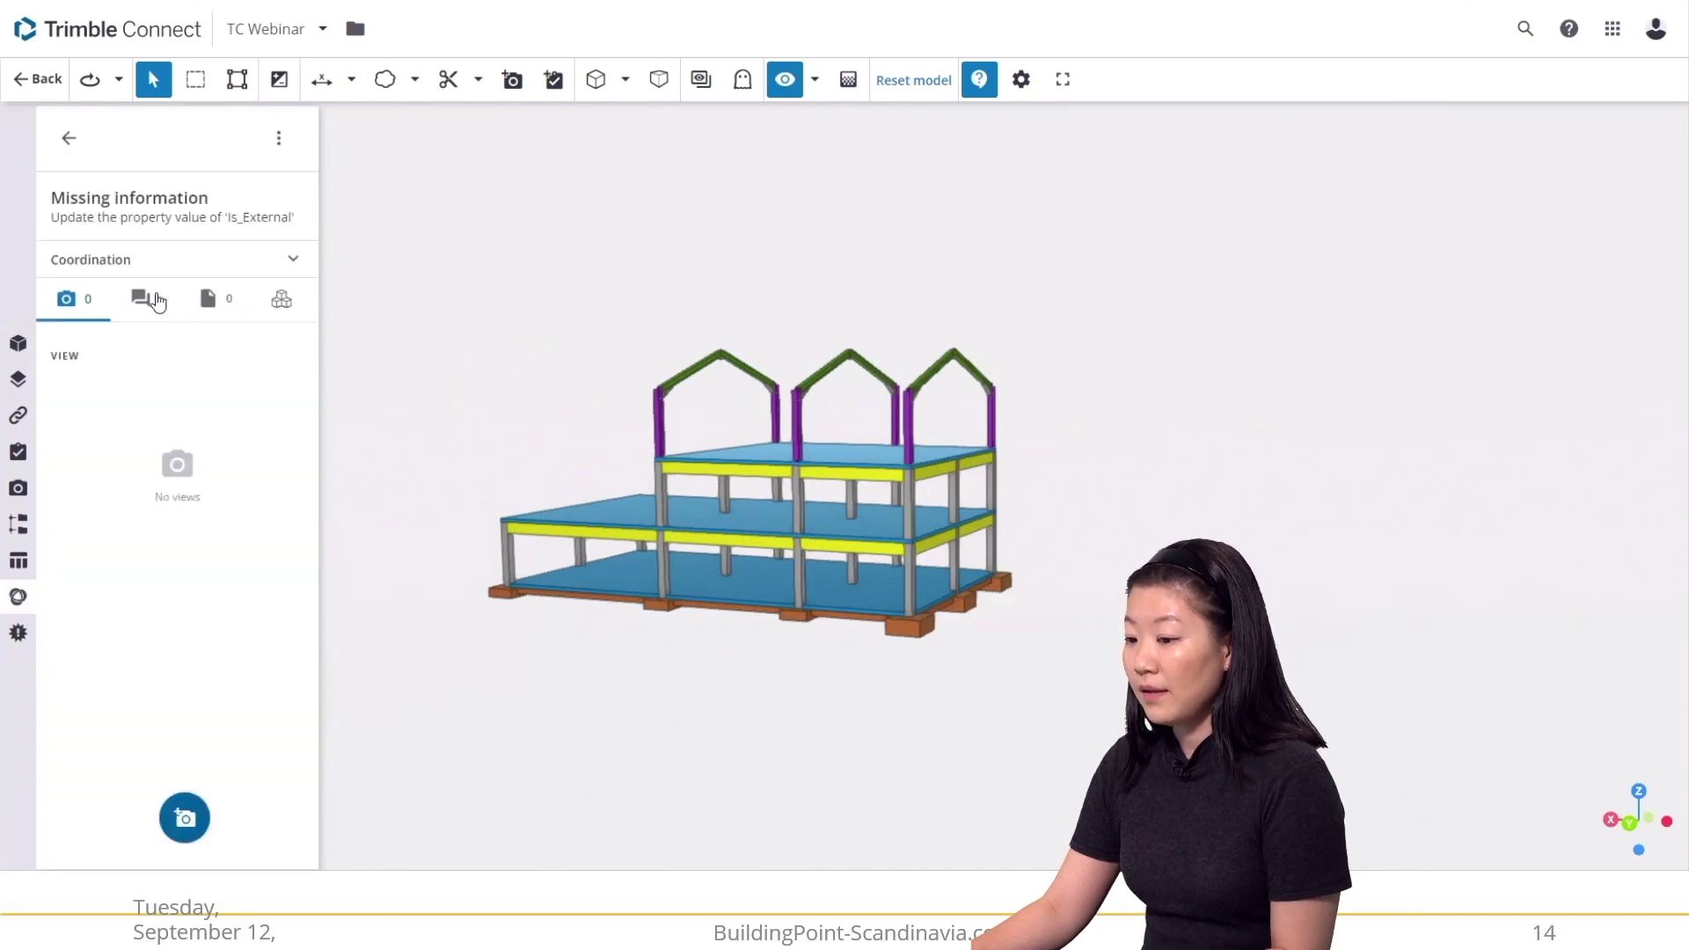
left_click(282, 264)
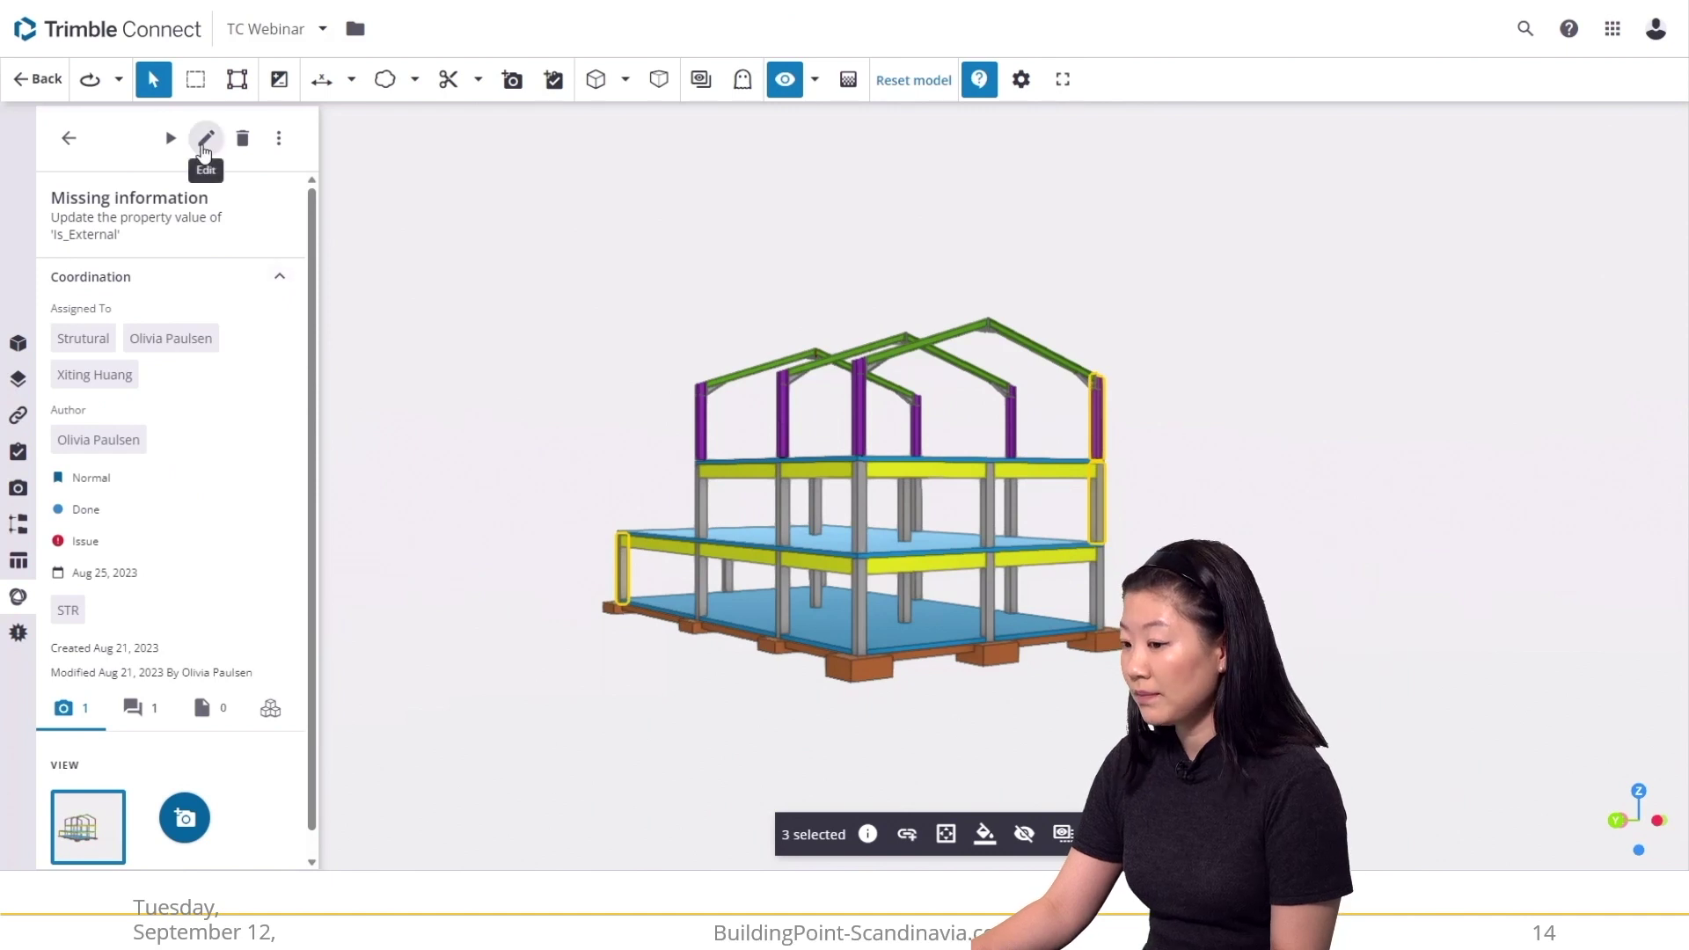
left_click(204, 140)
scroll(137, 563, "down", 3)
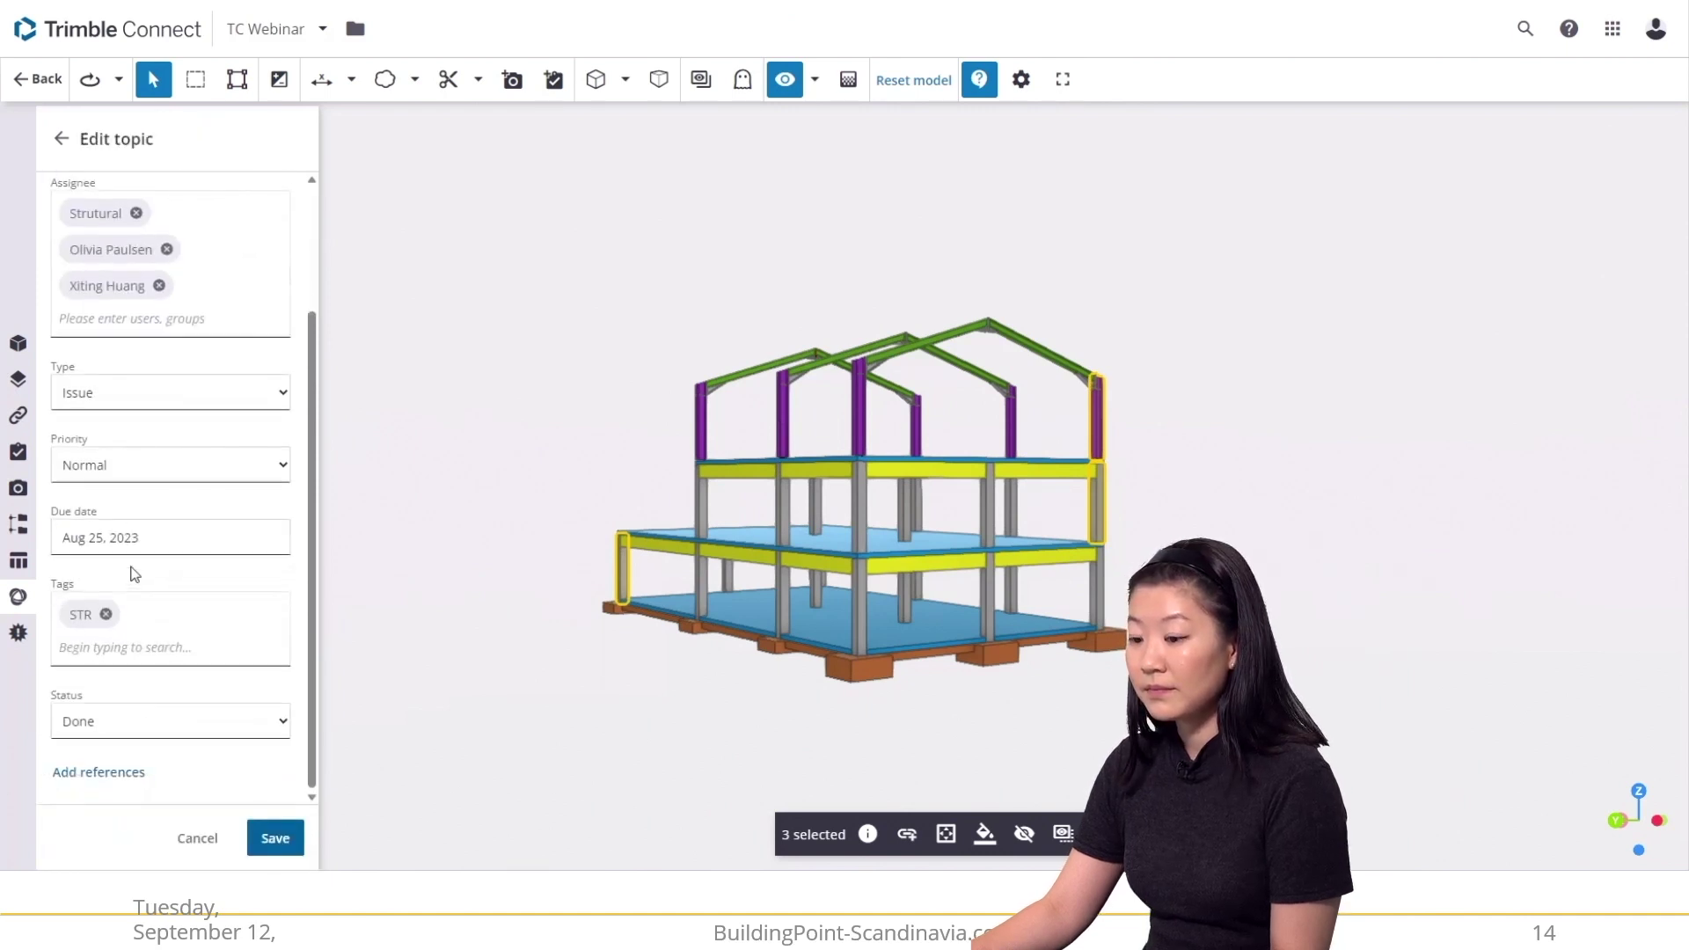
left_click(118, 718)
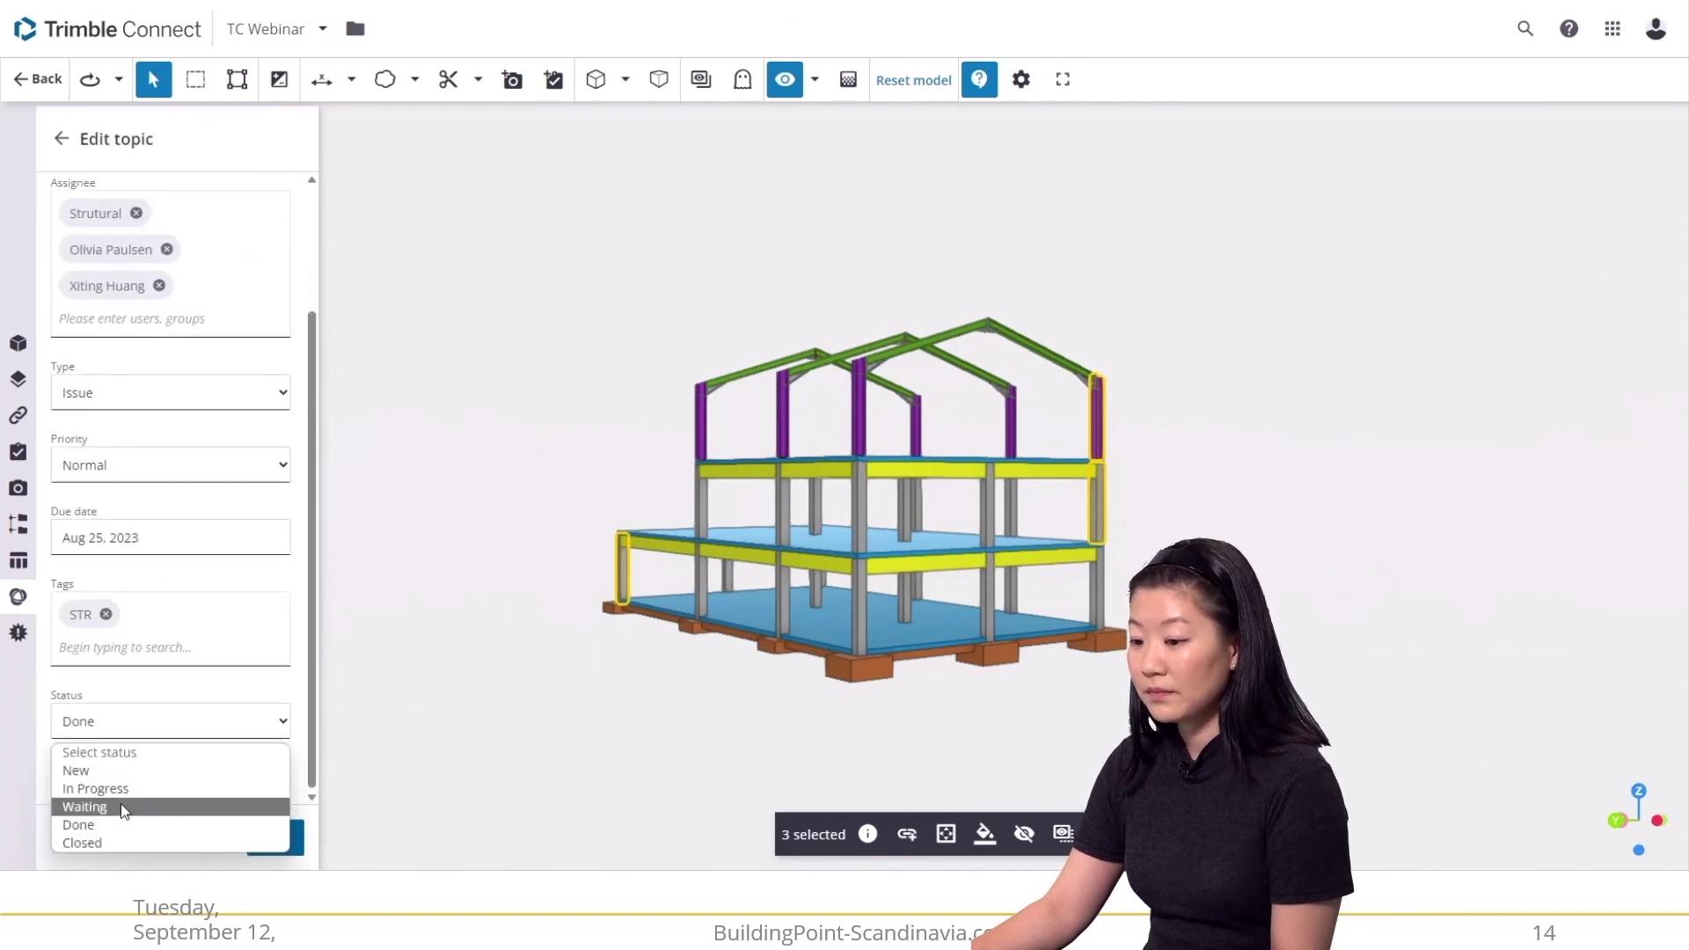
left_click(114, 842)
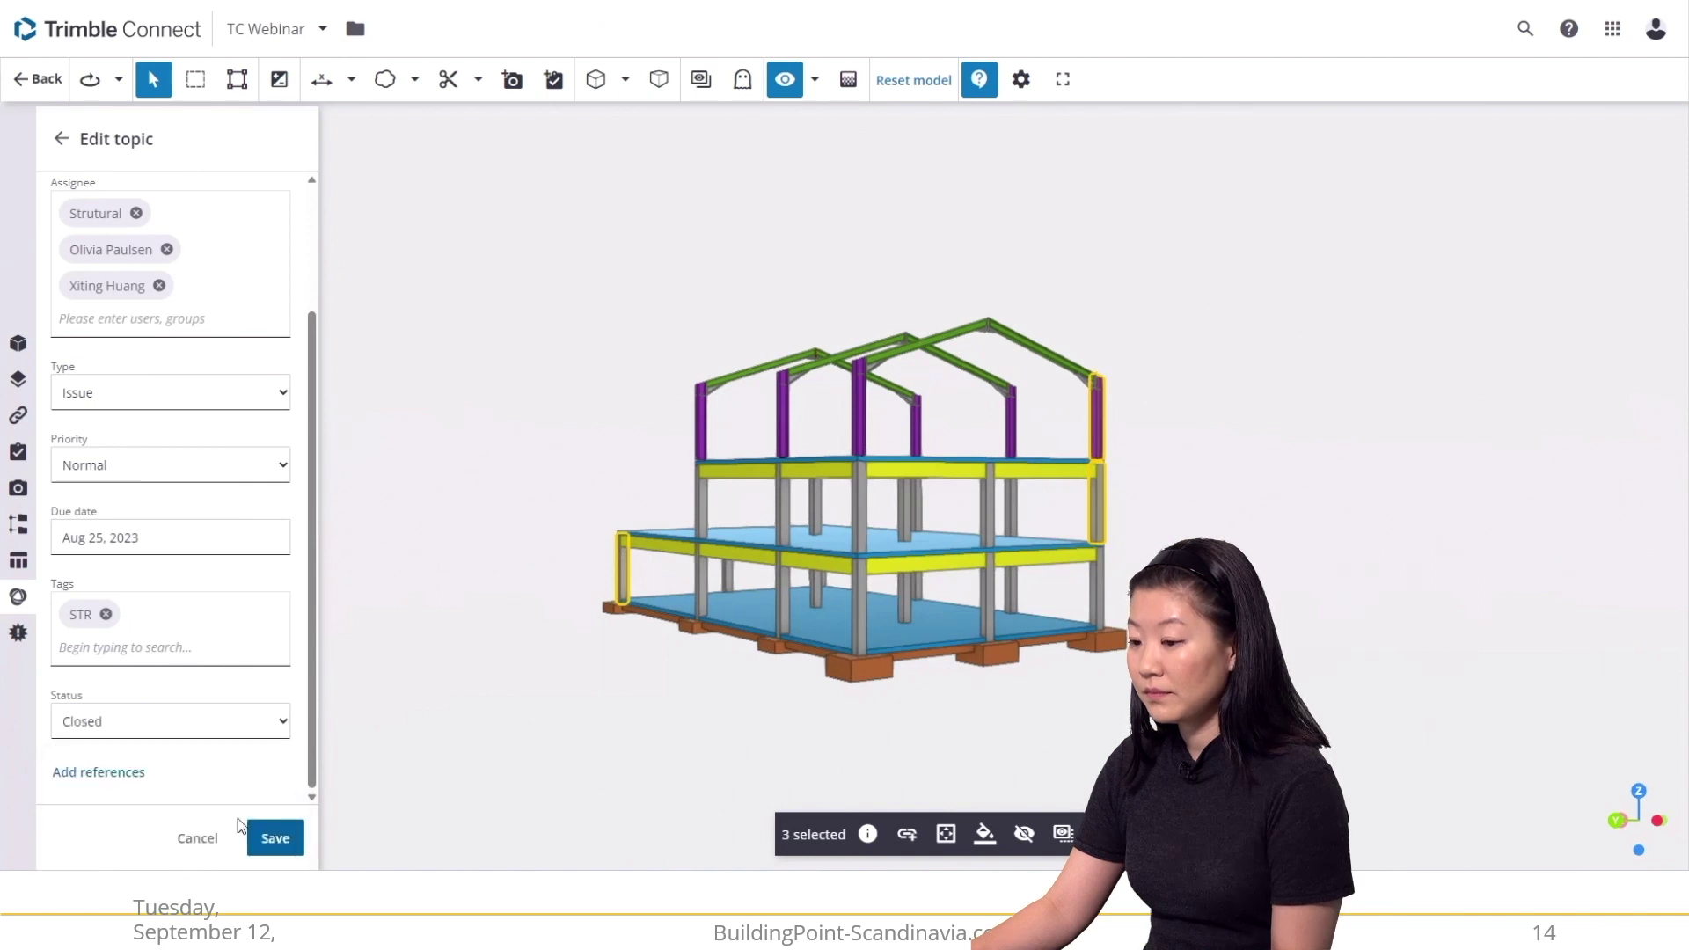
left_click(262, 836)
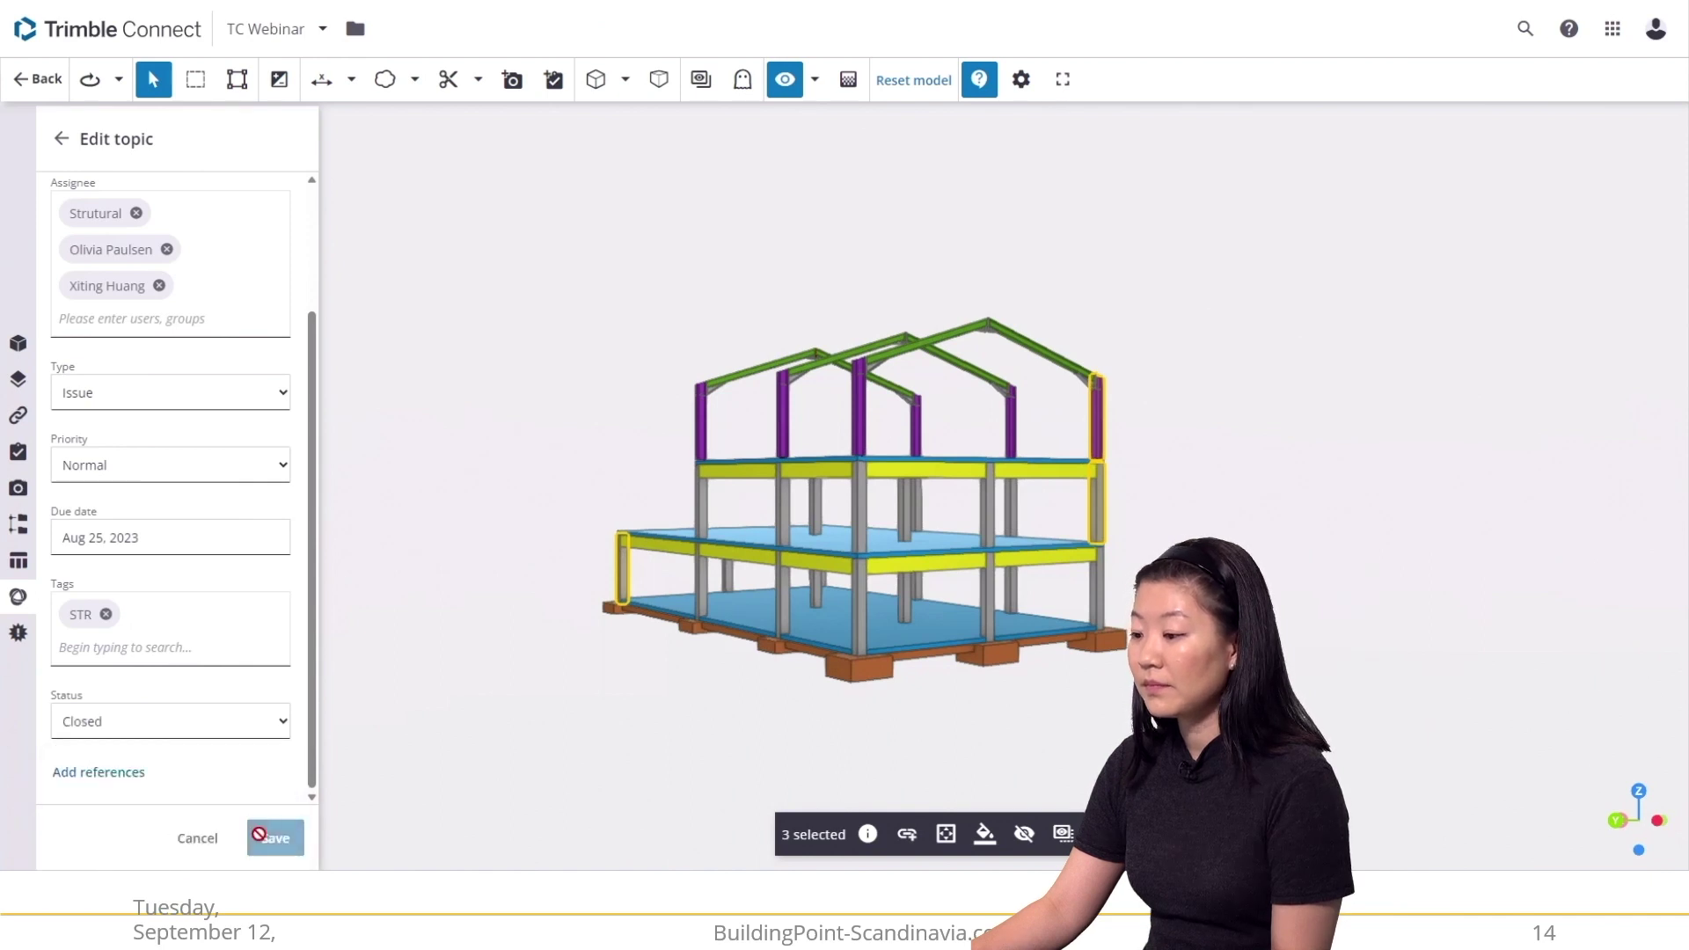
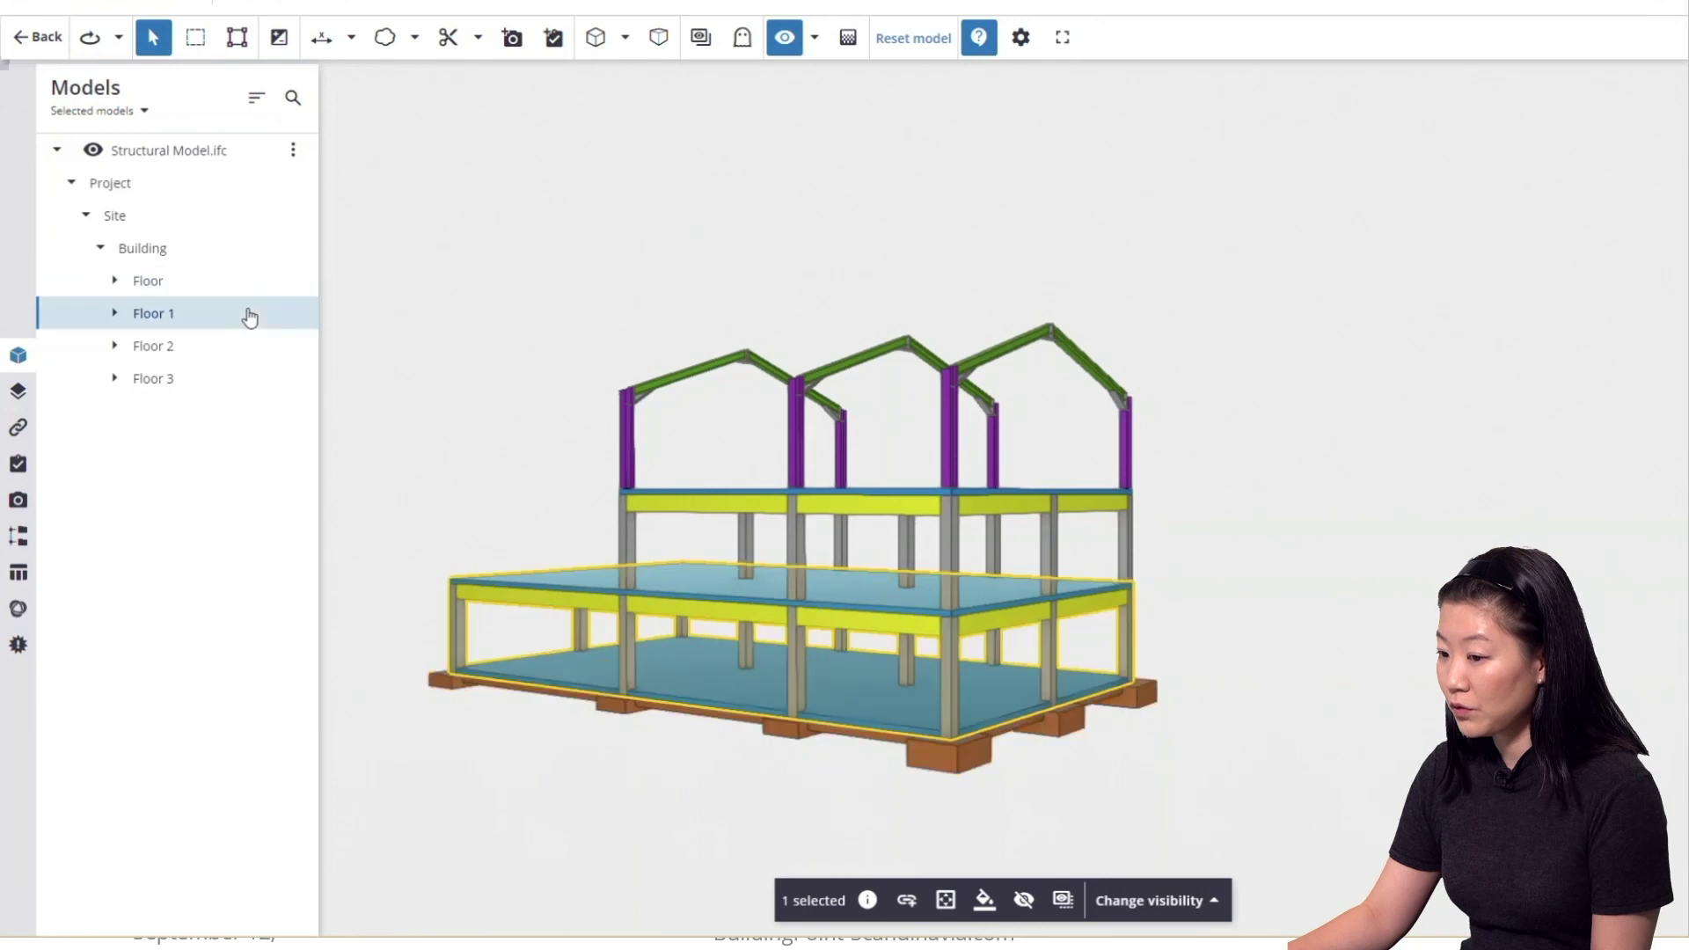
Highlight Floor 2, Floor 3 and Floor of Structural Model.ifc in turn, then isolate Floor and restore the full model.
left_click(227, 349)
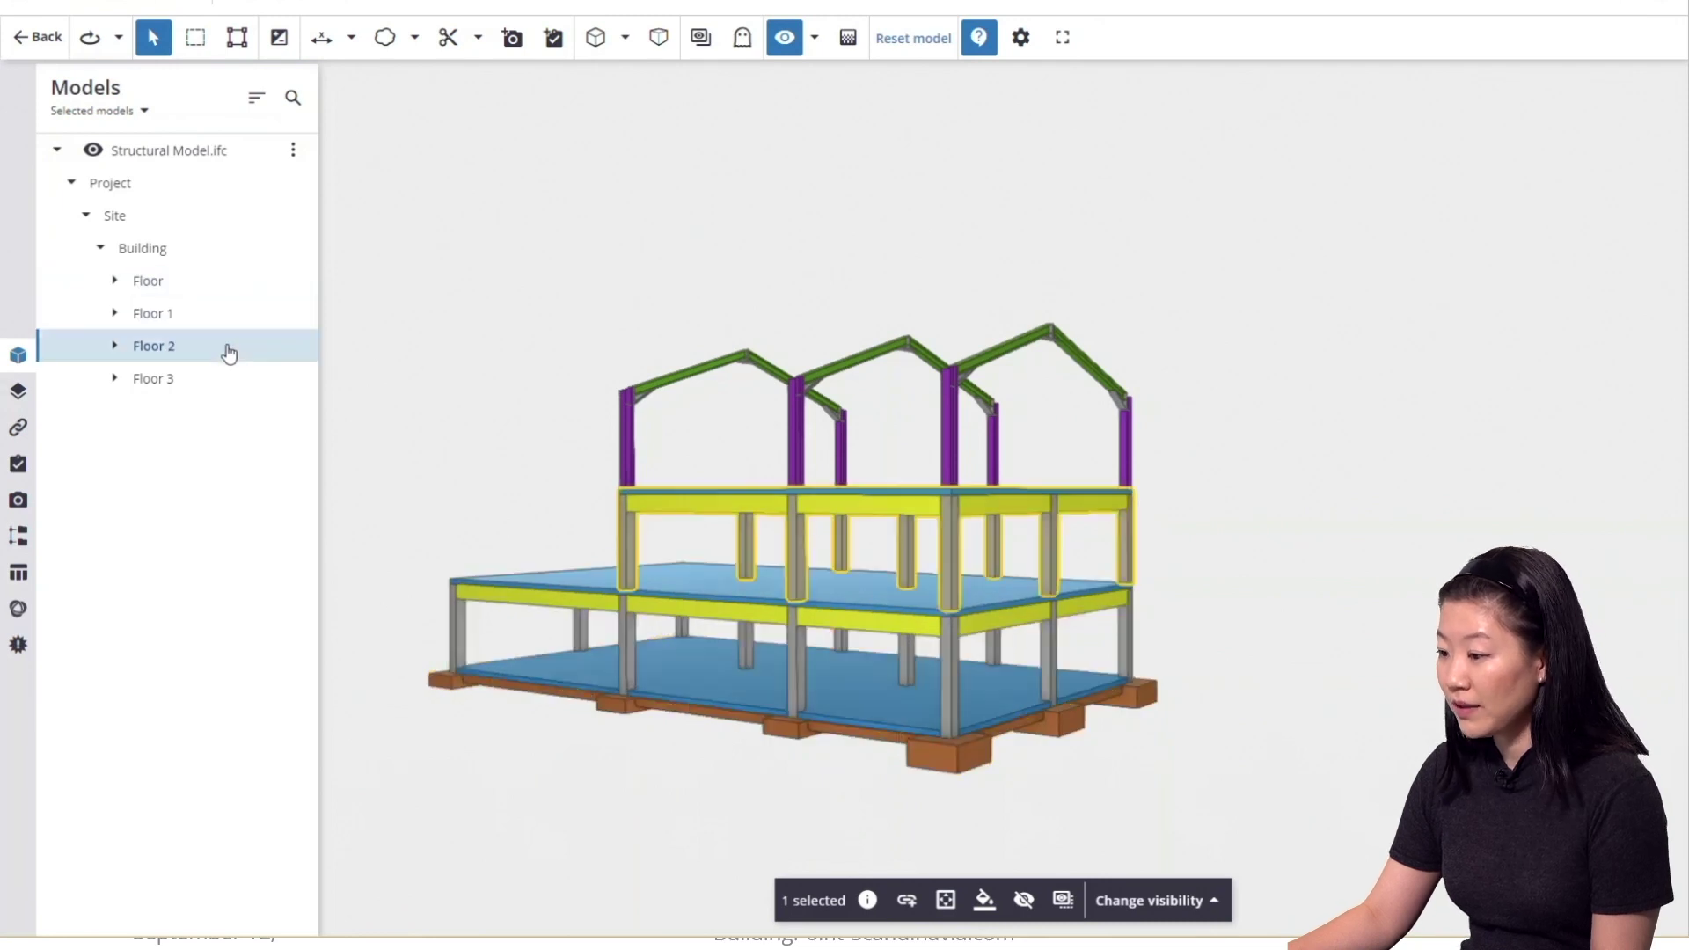
left_click(216, 385)
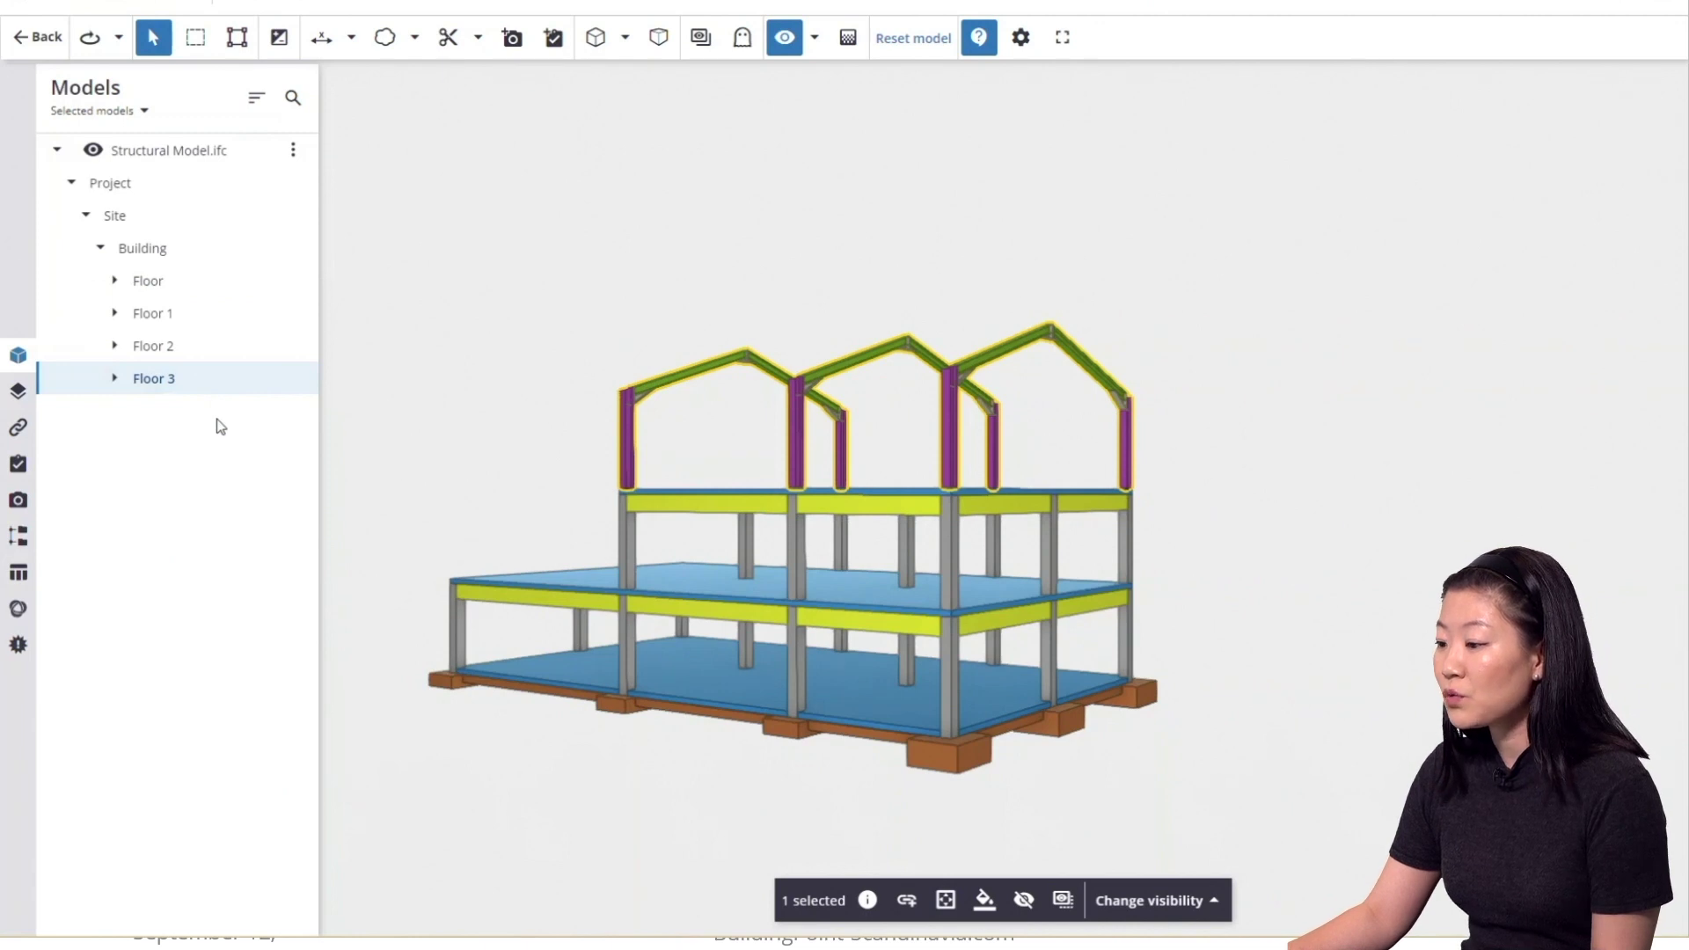
left_click(204, 283)
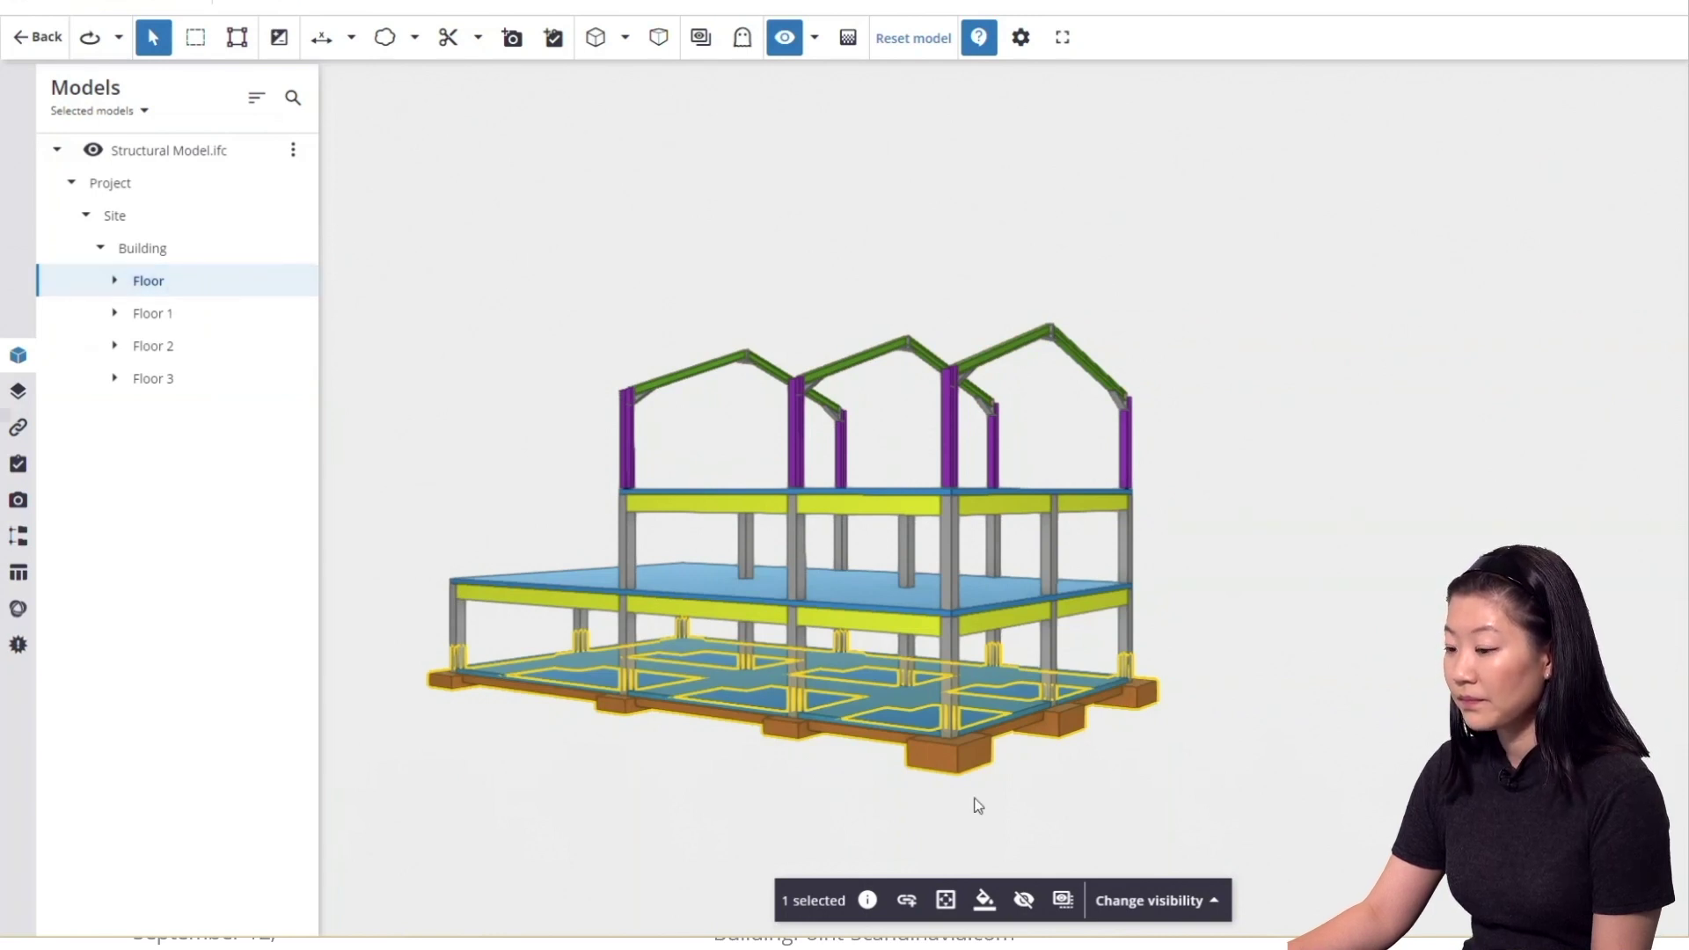
left_click(1063, 901)
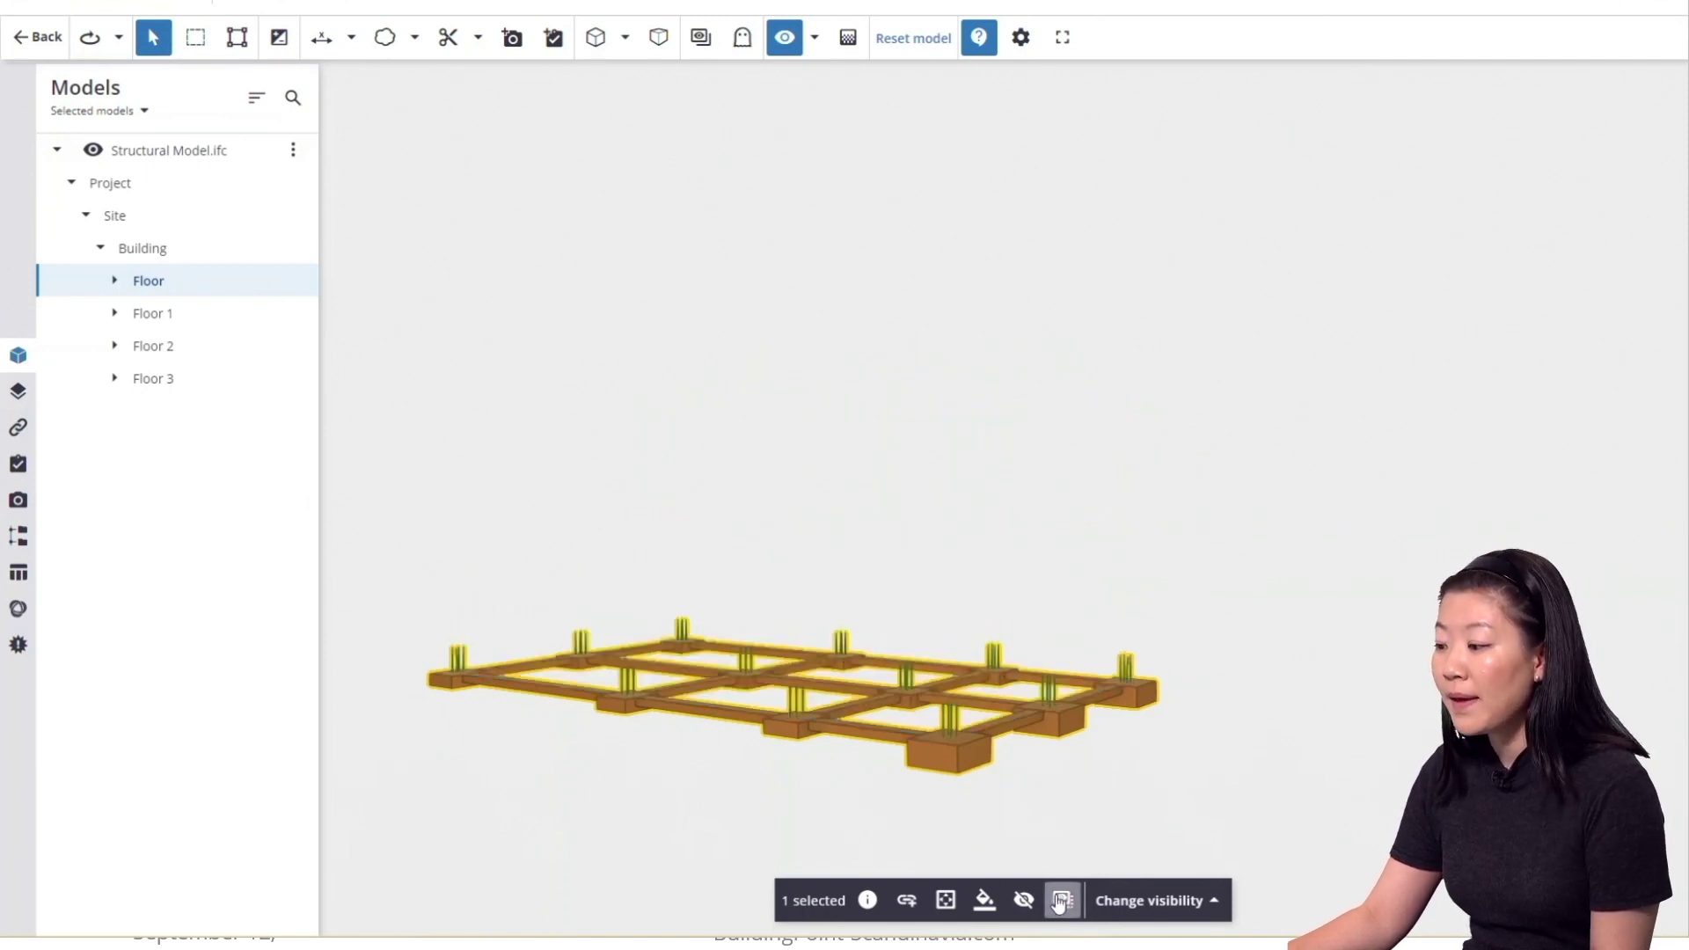
left_click(1060, 901)
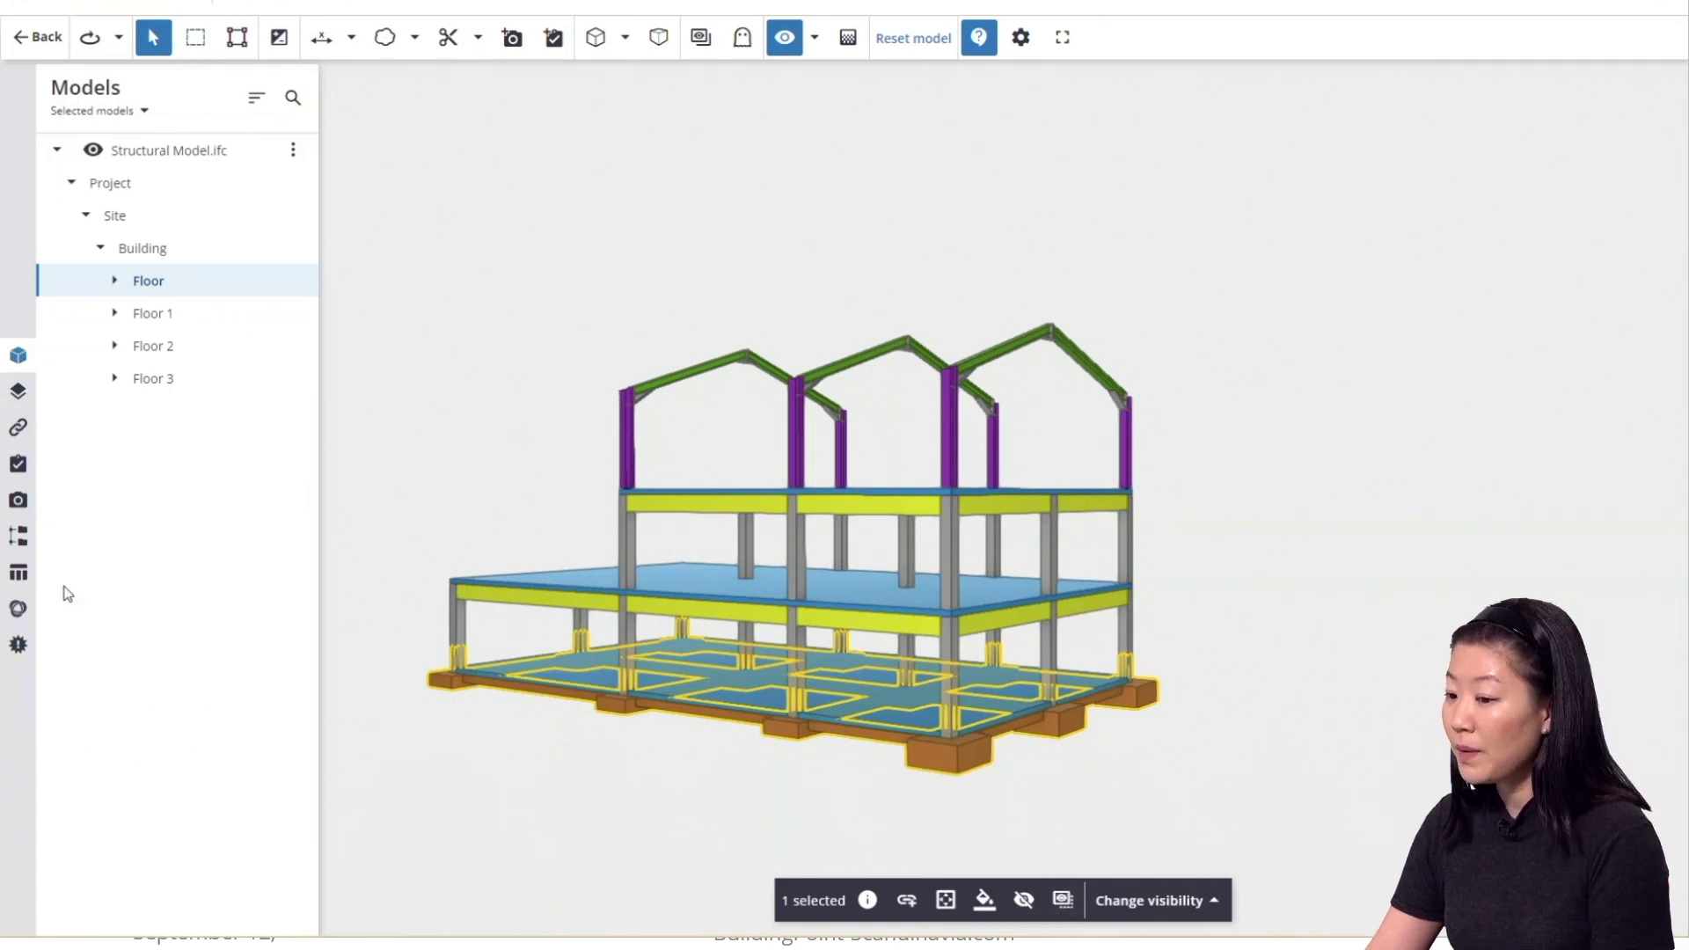
Add five new manual groups in the Organizer.
left_click(22, 542)
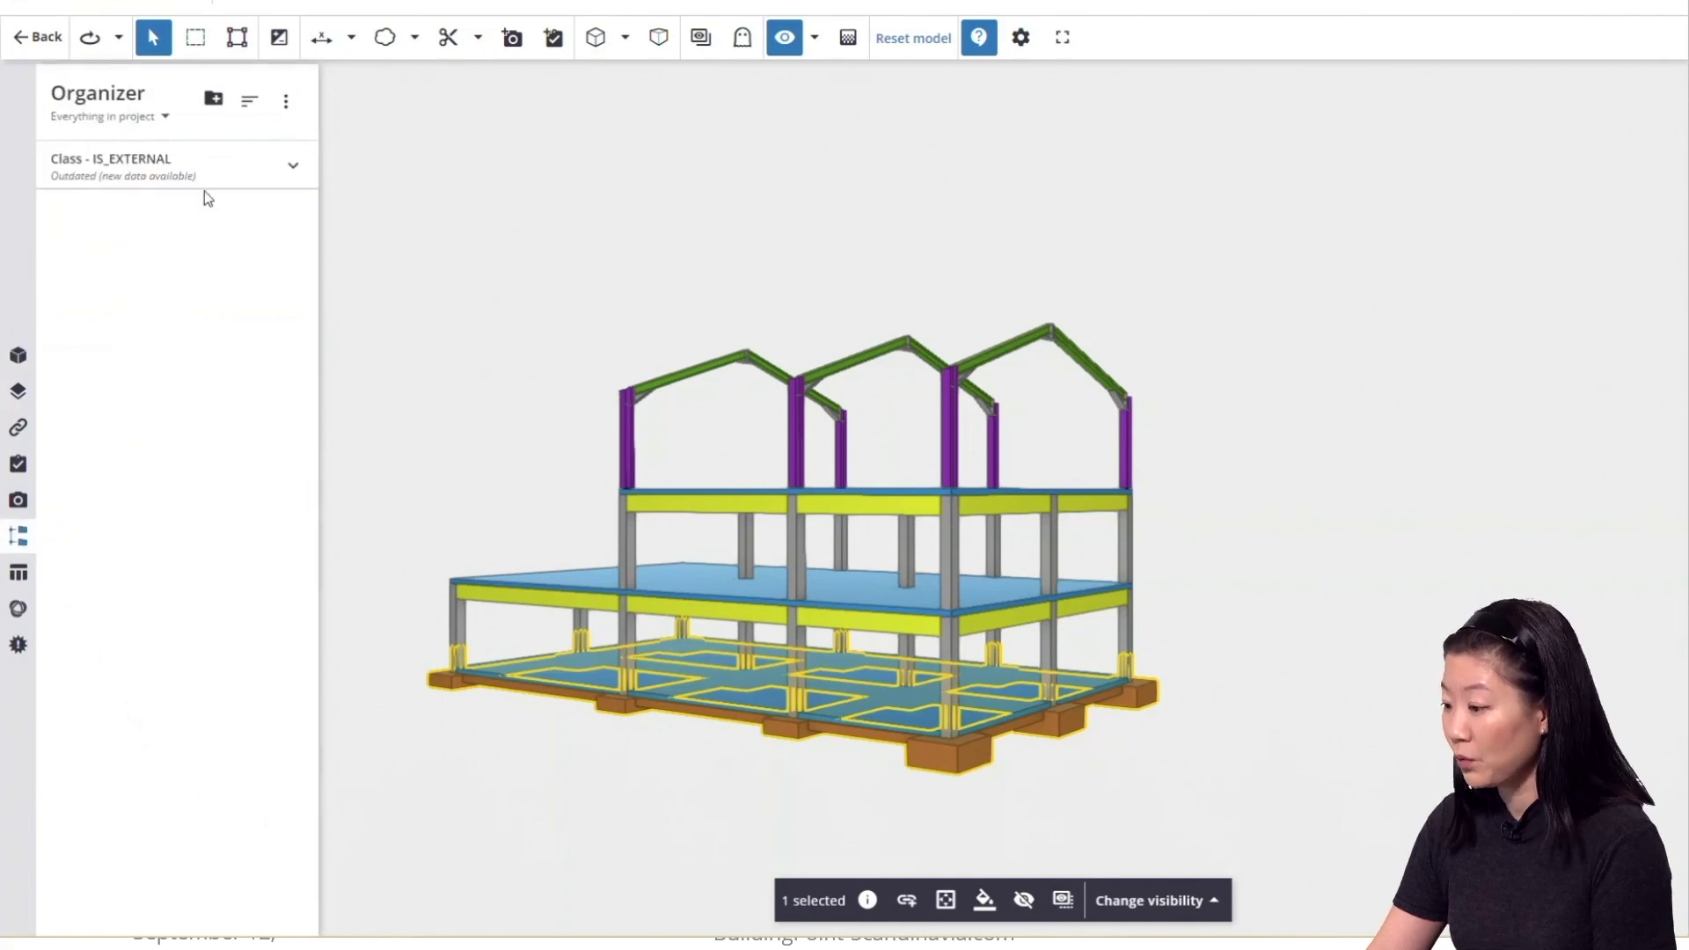
left_click(213, 98)
left_click(220, 156)
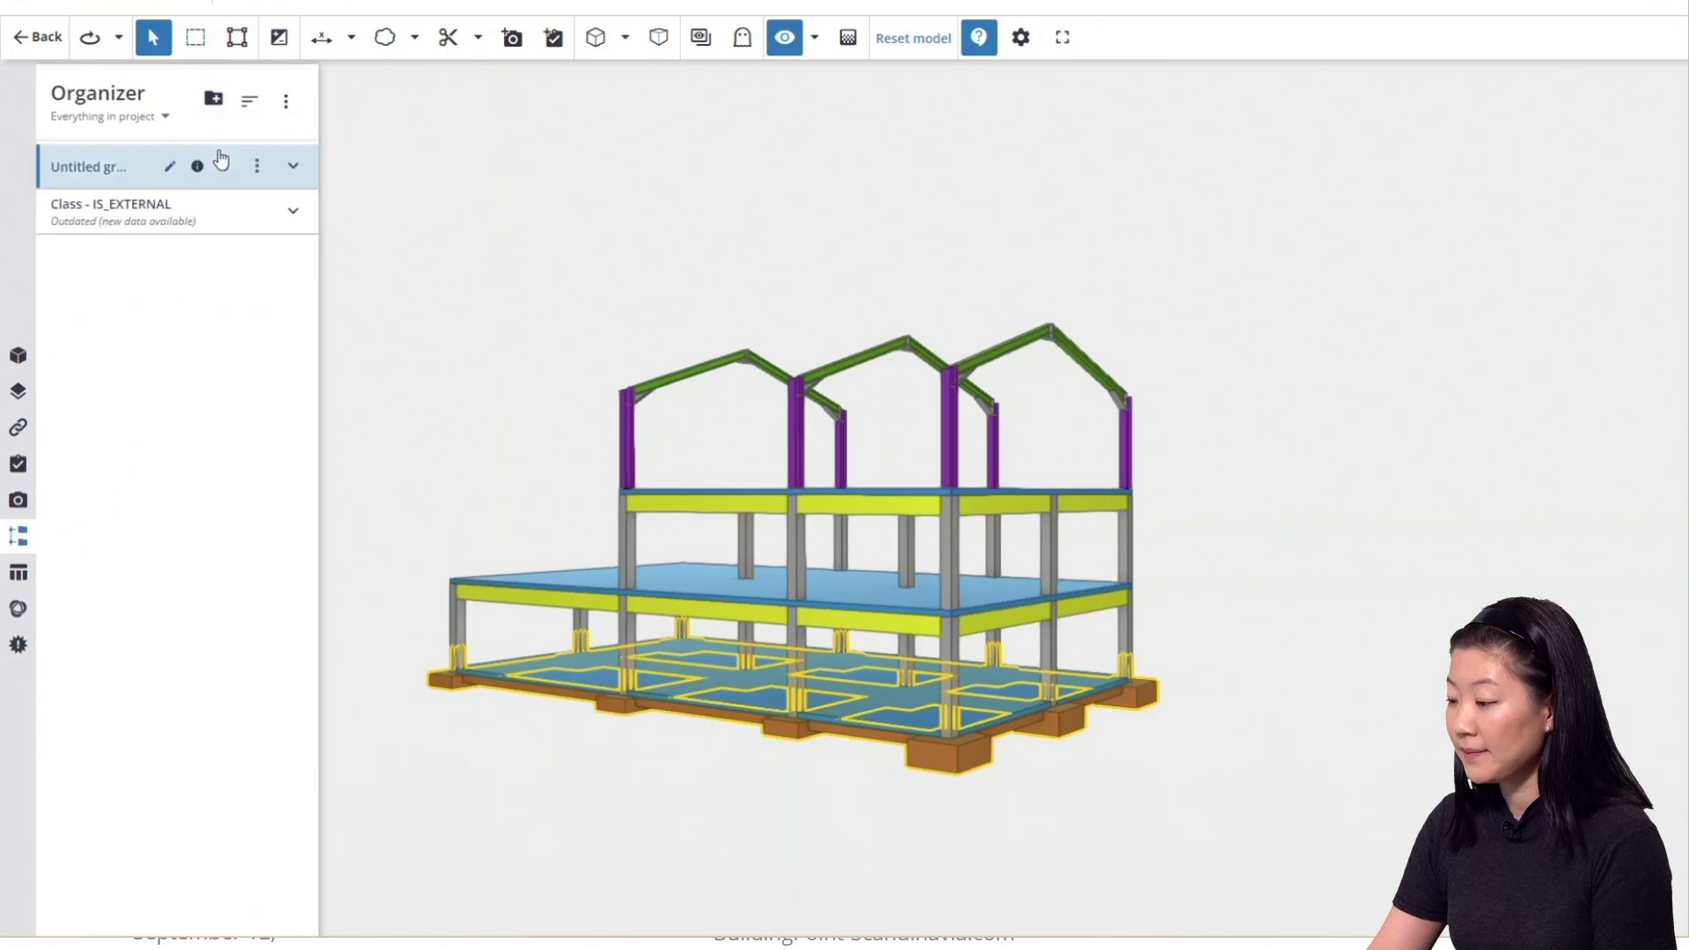
left_click(213, 98)
left_click(220, 152)
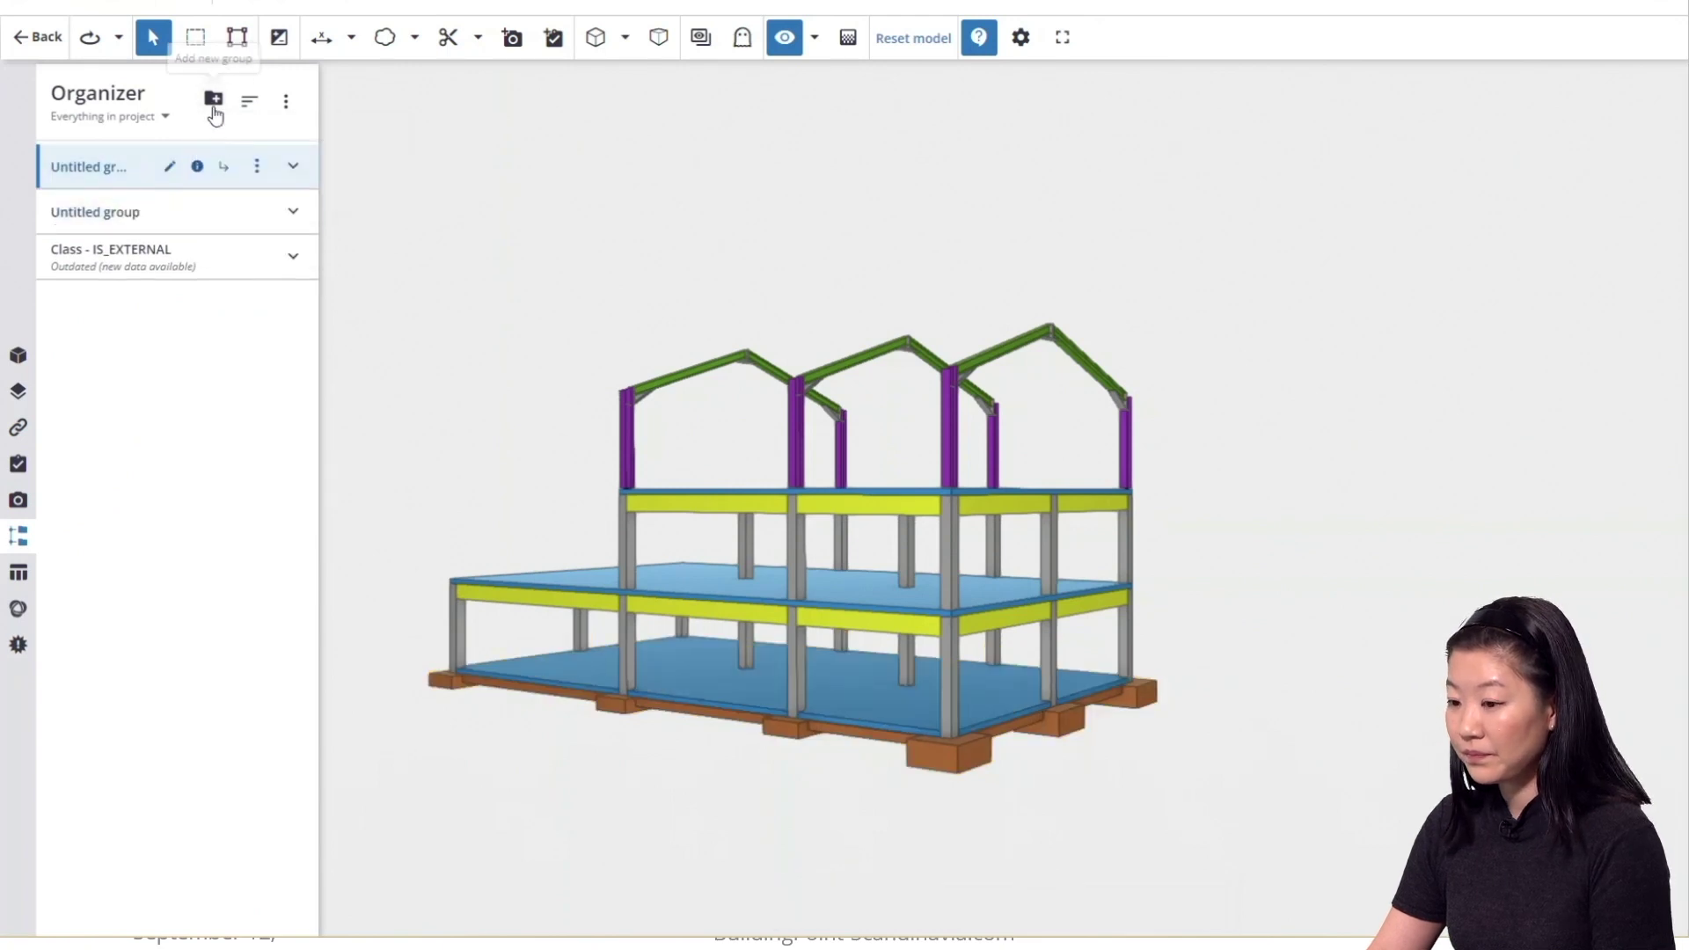
left_click(213, 97)
left_click(220, 154)
left_click(214, 101)
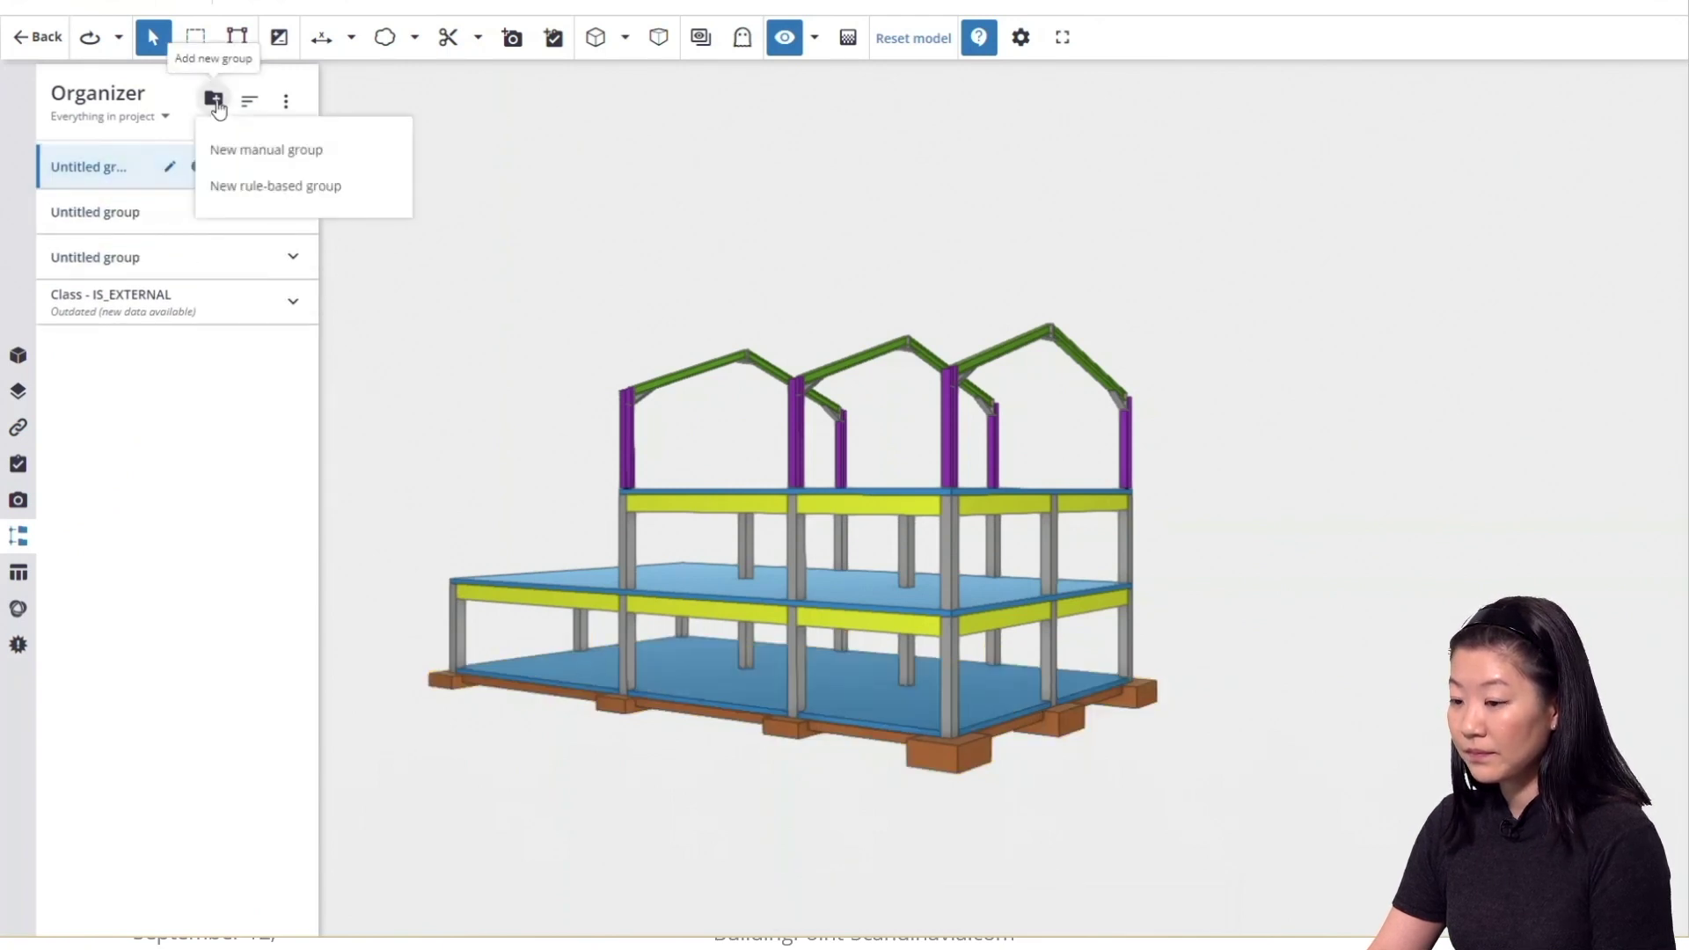
left_click(226, 152)
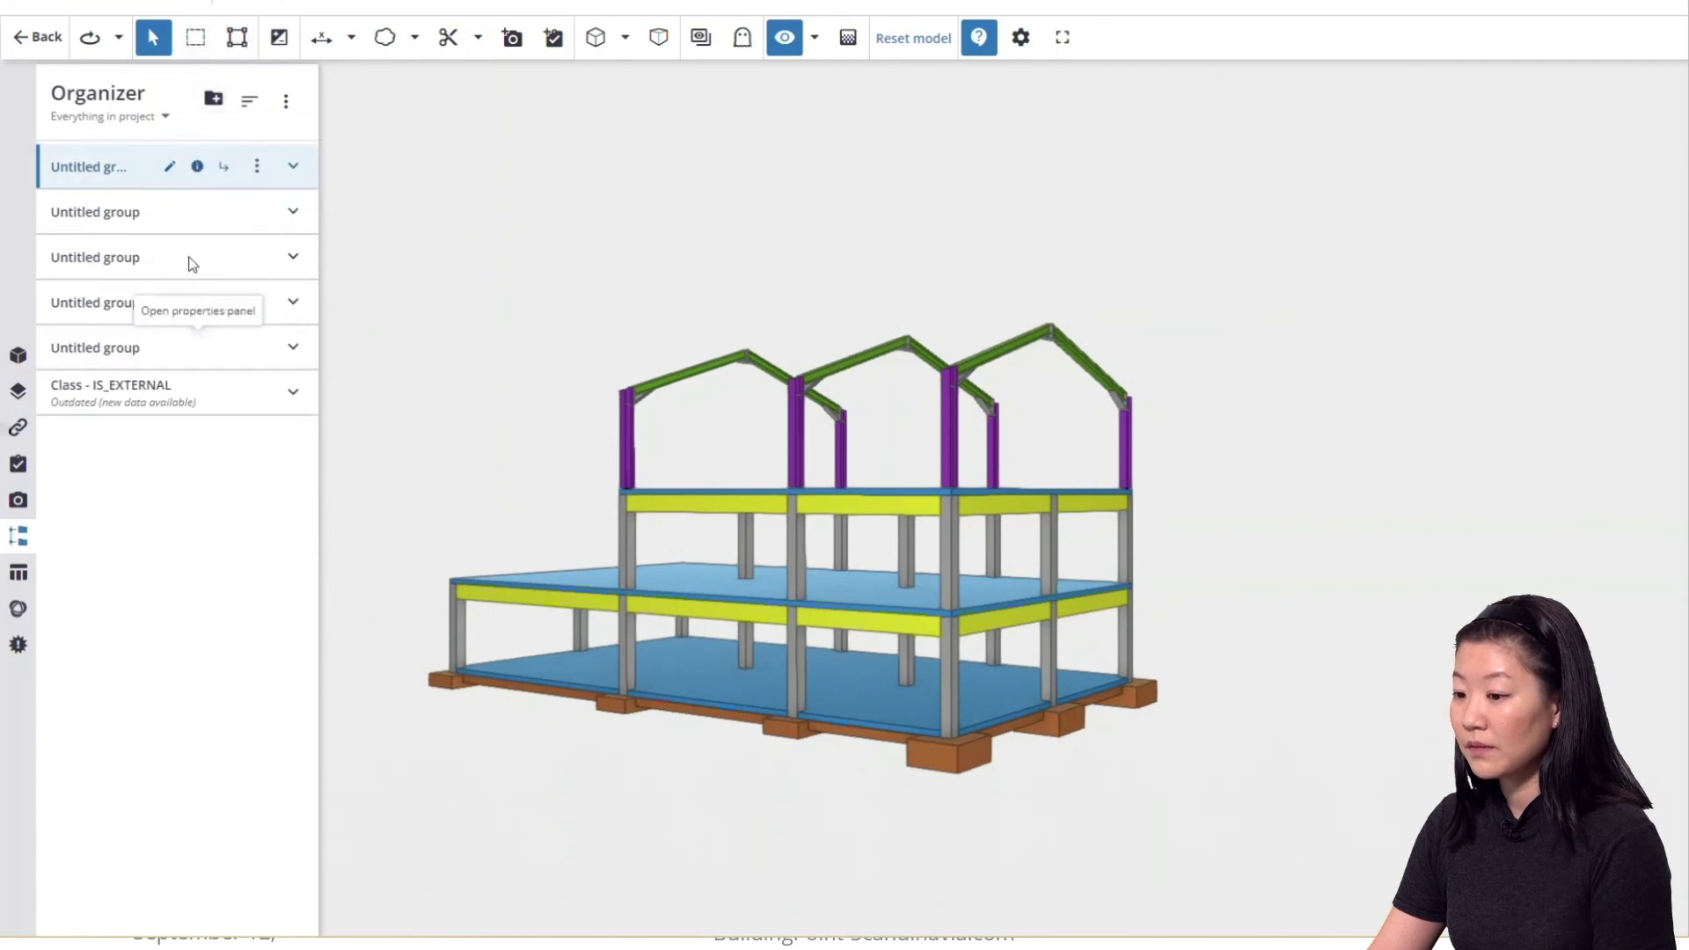
Rename the first two untitled Organizer groups as work package_1 and work package_2.
type("work package")
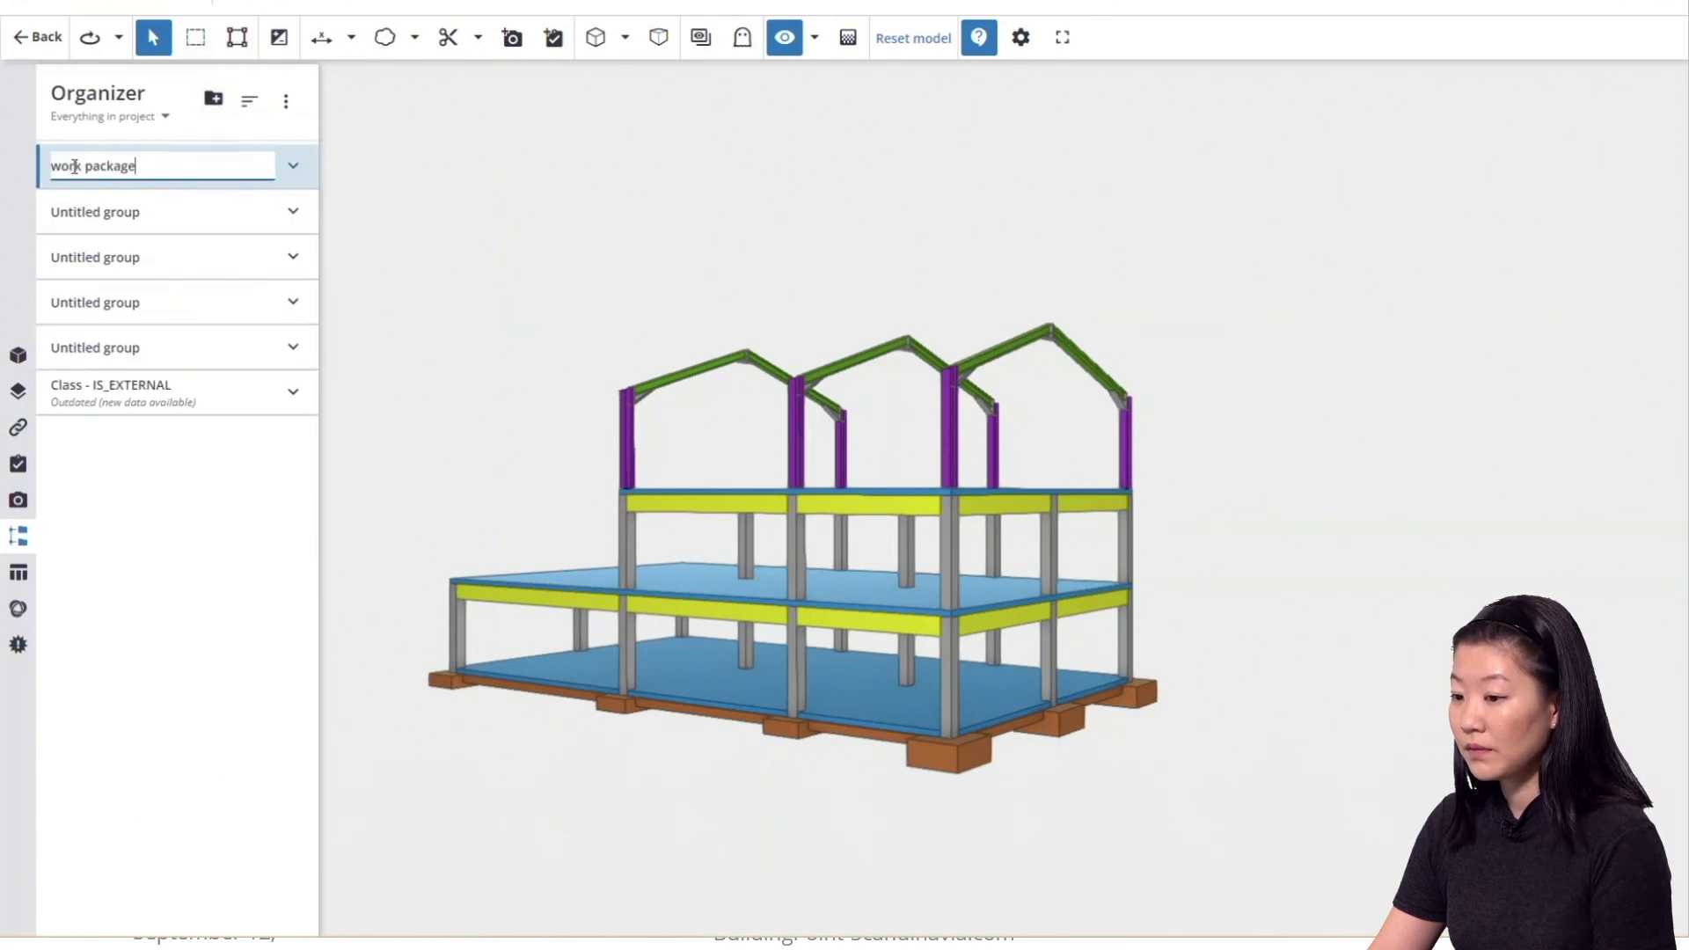
type("_1")
key("Return")
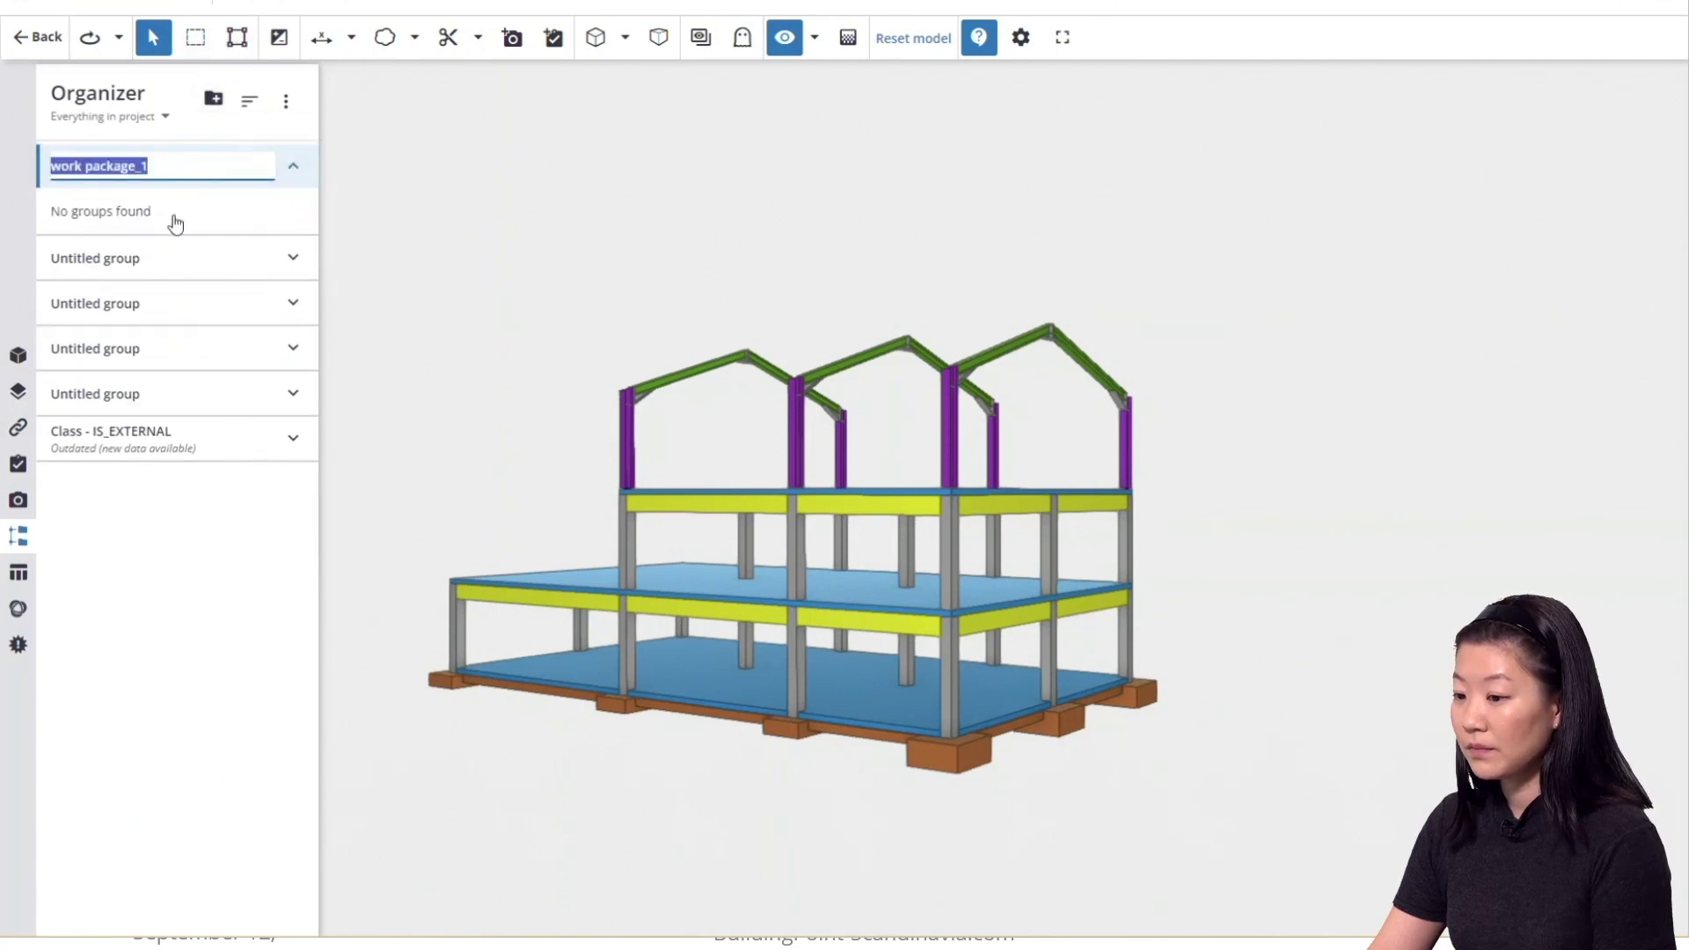
left_click(220, 258)
left_click_drag(219, 259, 10, 262)
type("work package_2")
key("Return")
Rename the three remaining untitled Organizer groups as work package_3, work package_4 and work package_5.
left_click(220, 348)
type("work package_1")
key("Return")
left_click(220, 439)
type("work package_4")
key("Return")
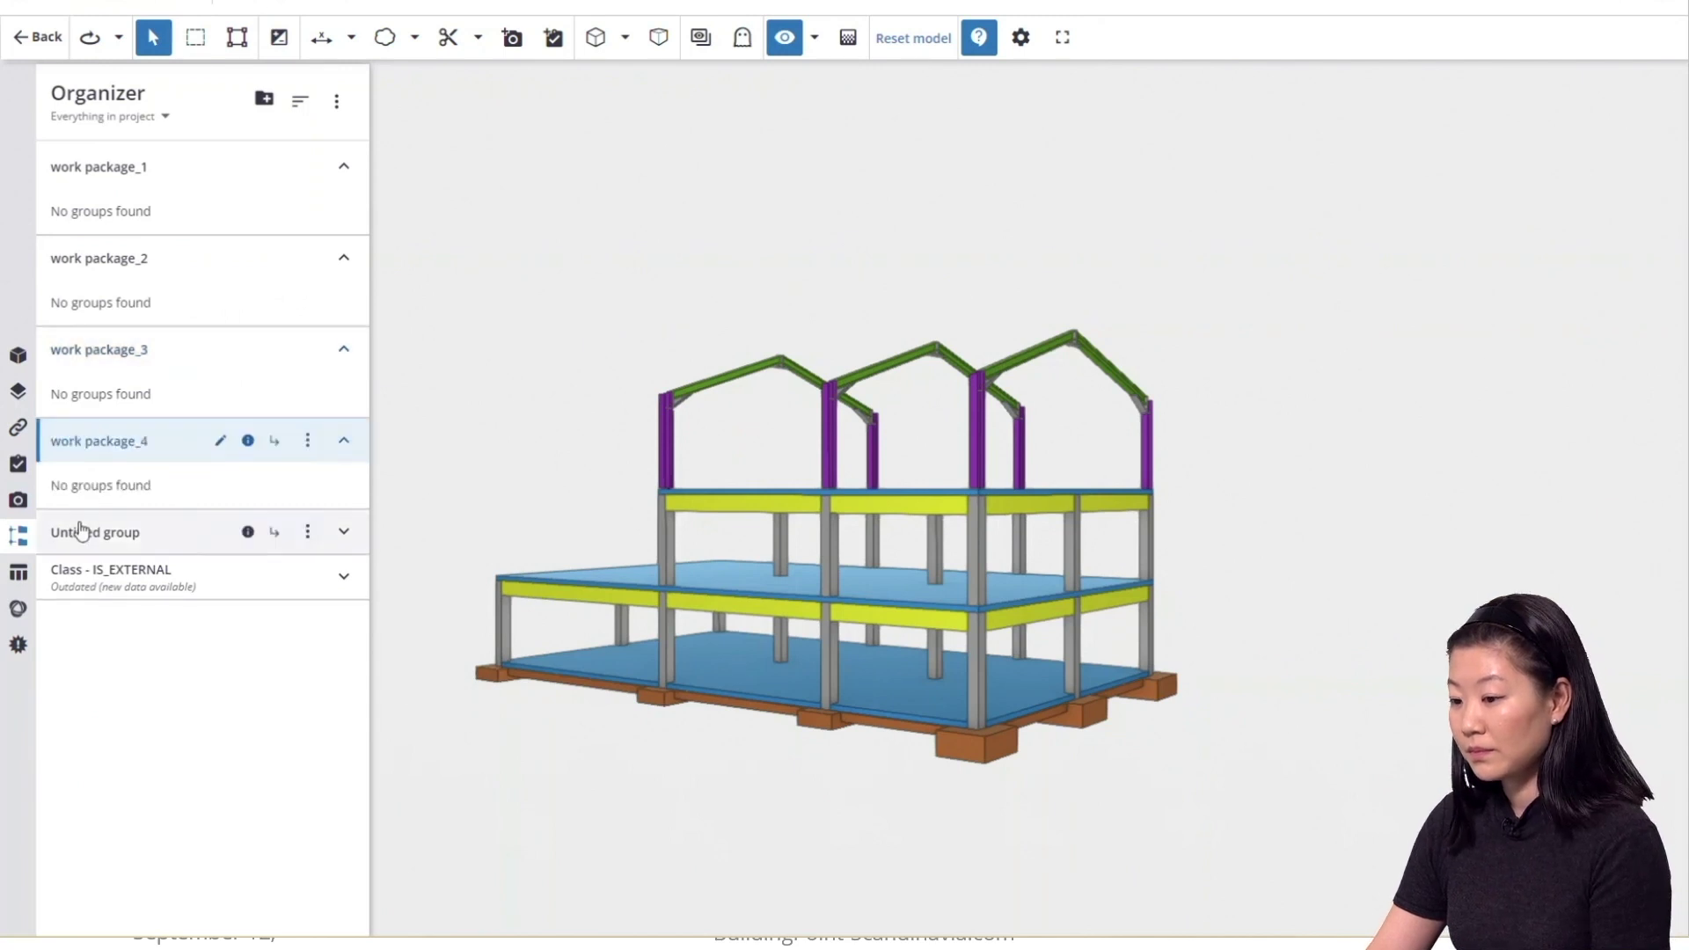
left_click(219, 530)
type("work package_1")
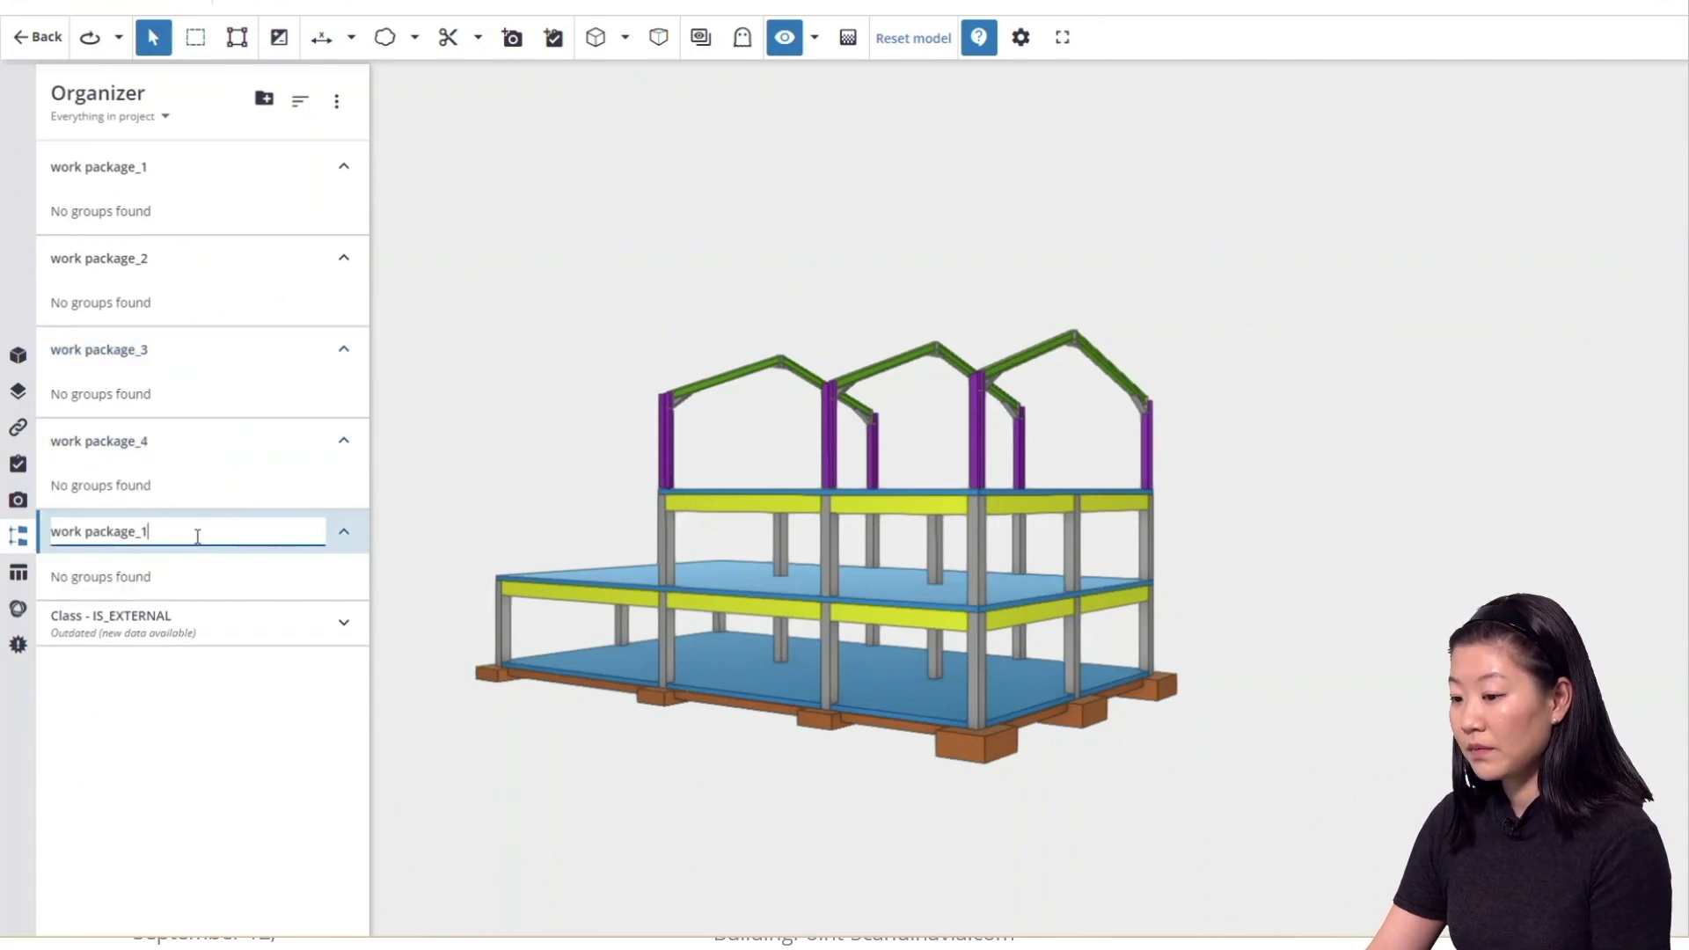
key("BackSpace")
type("5")
key("Return")
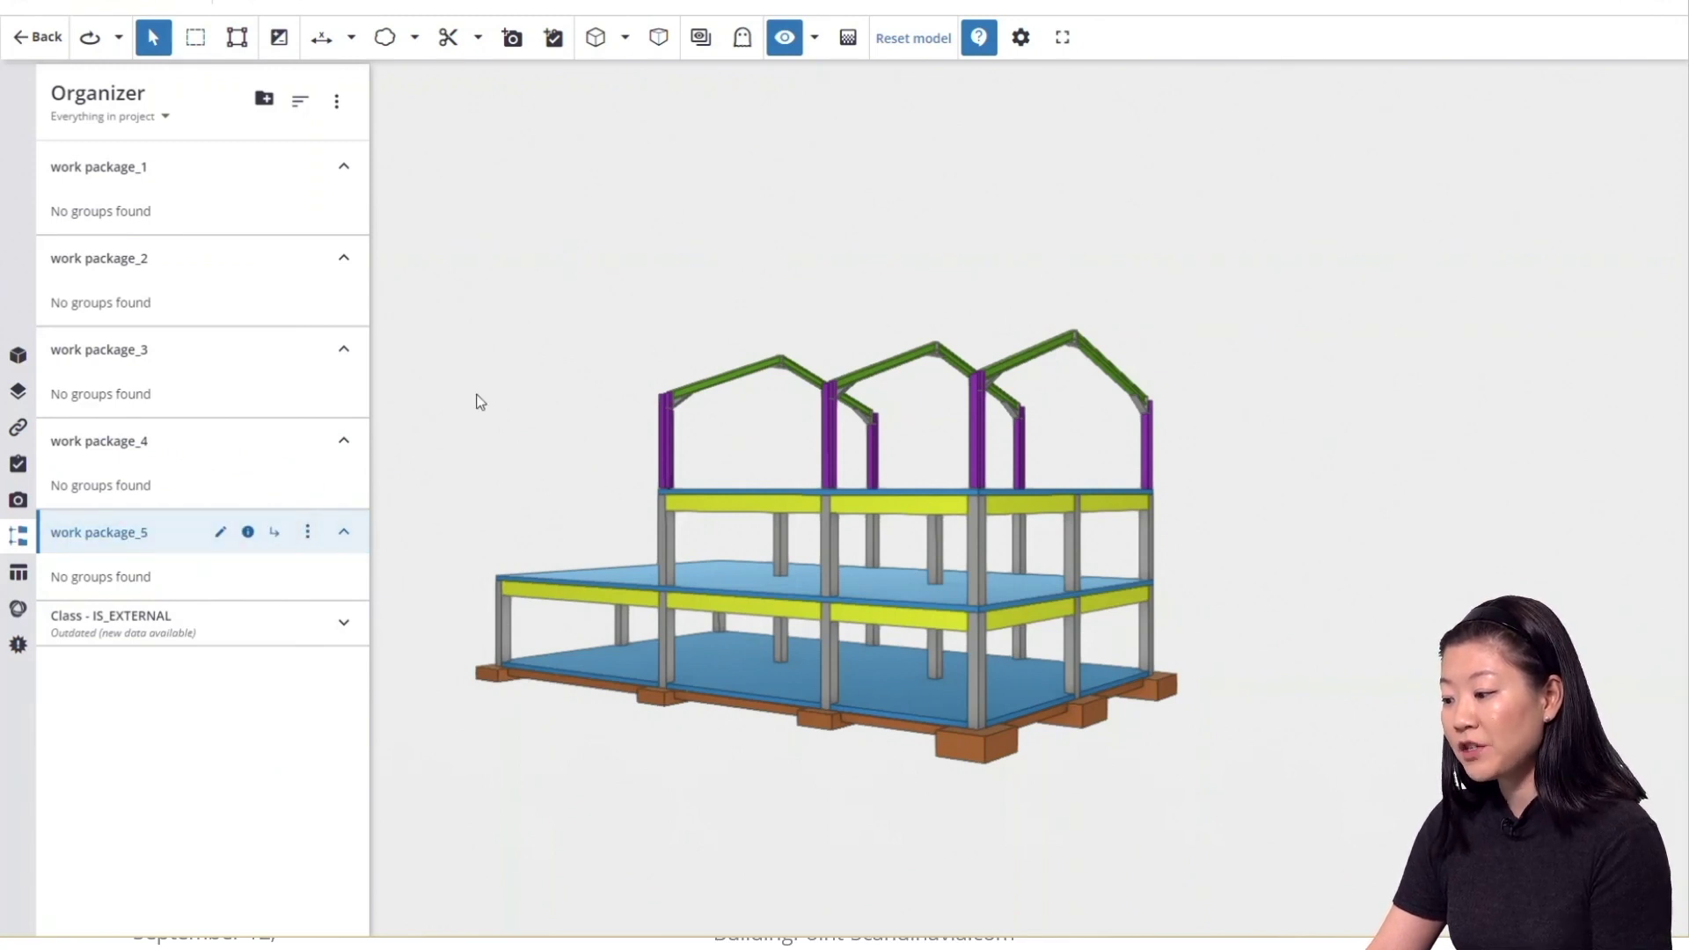
Isolate Floor of Structural Model.ifc in the 3D view.
left_click(202, 187)
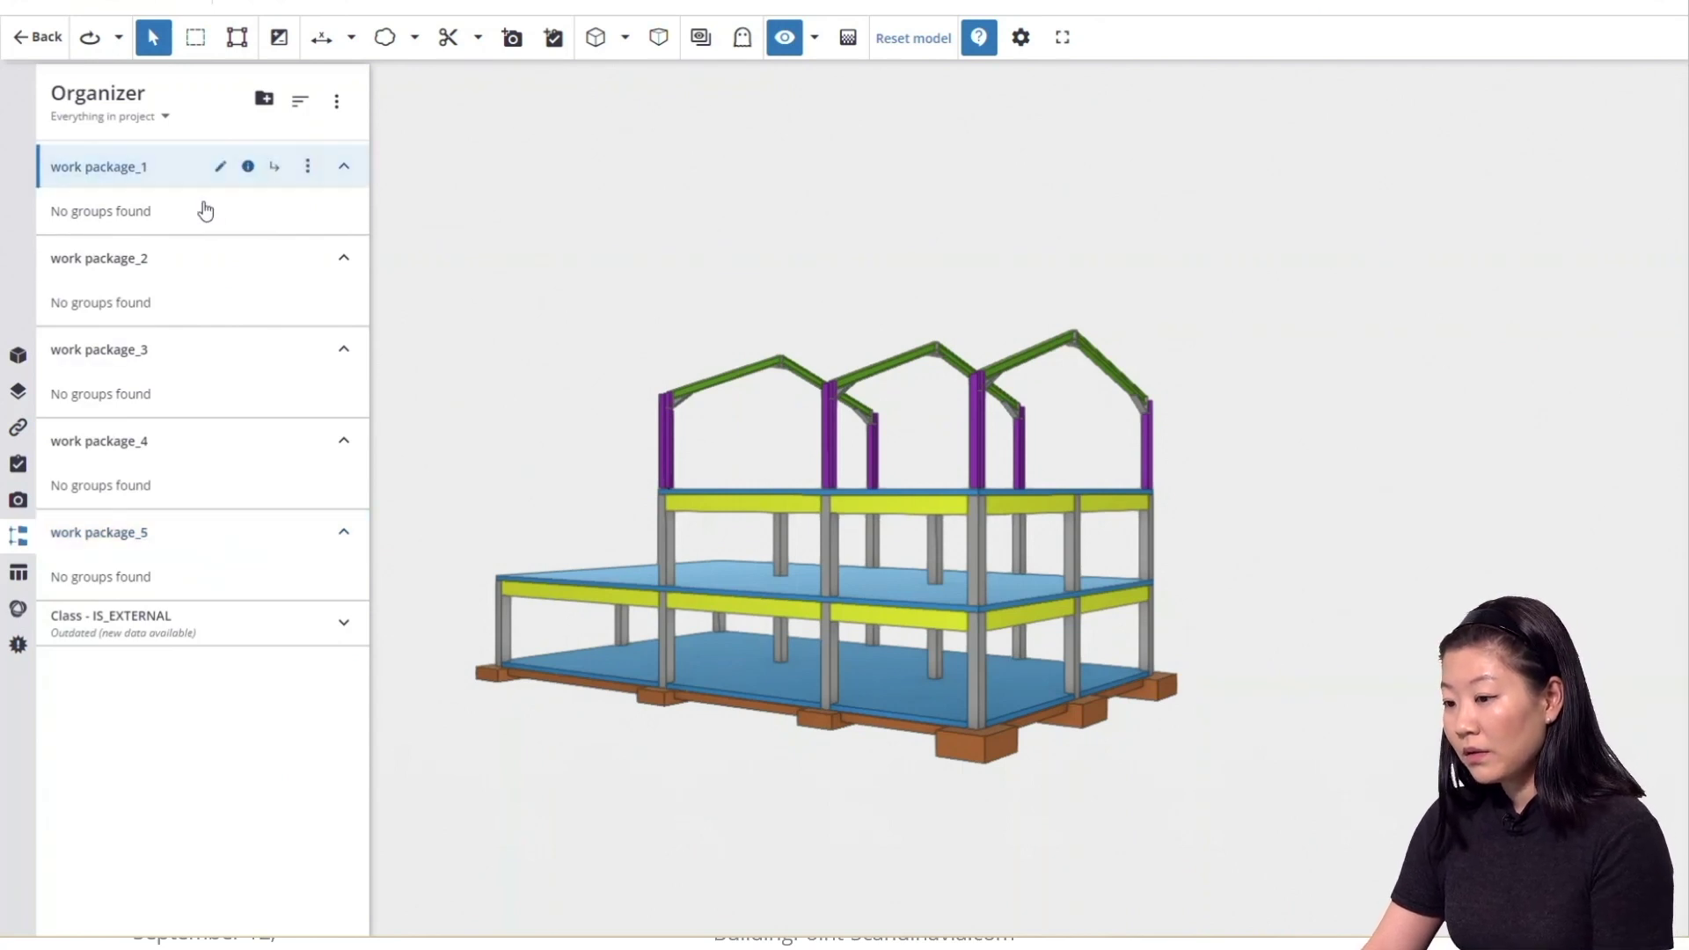
left_click(26, 355)
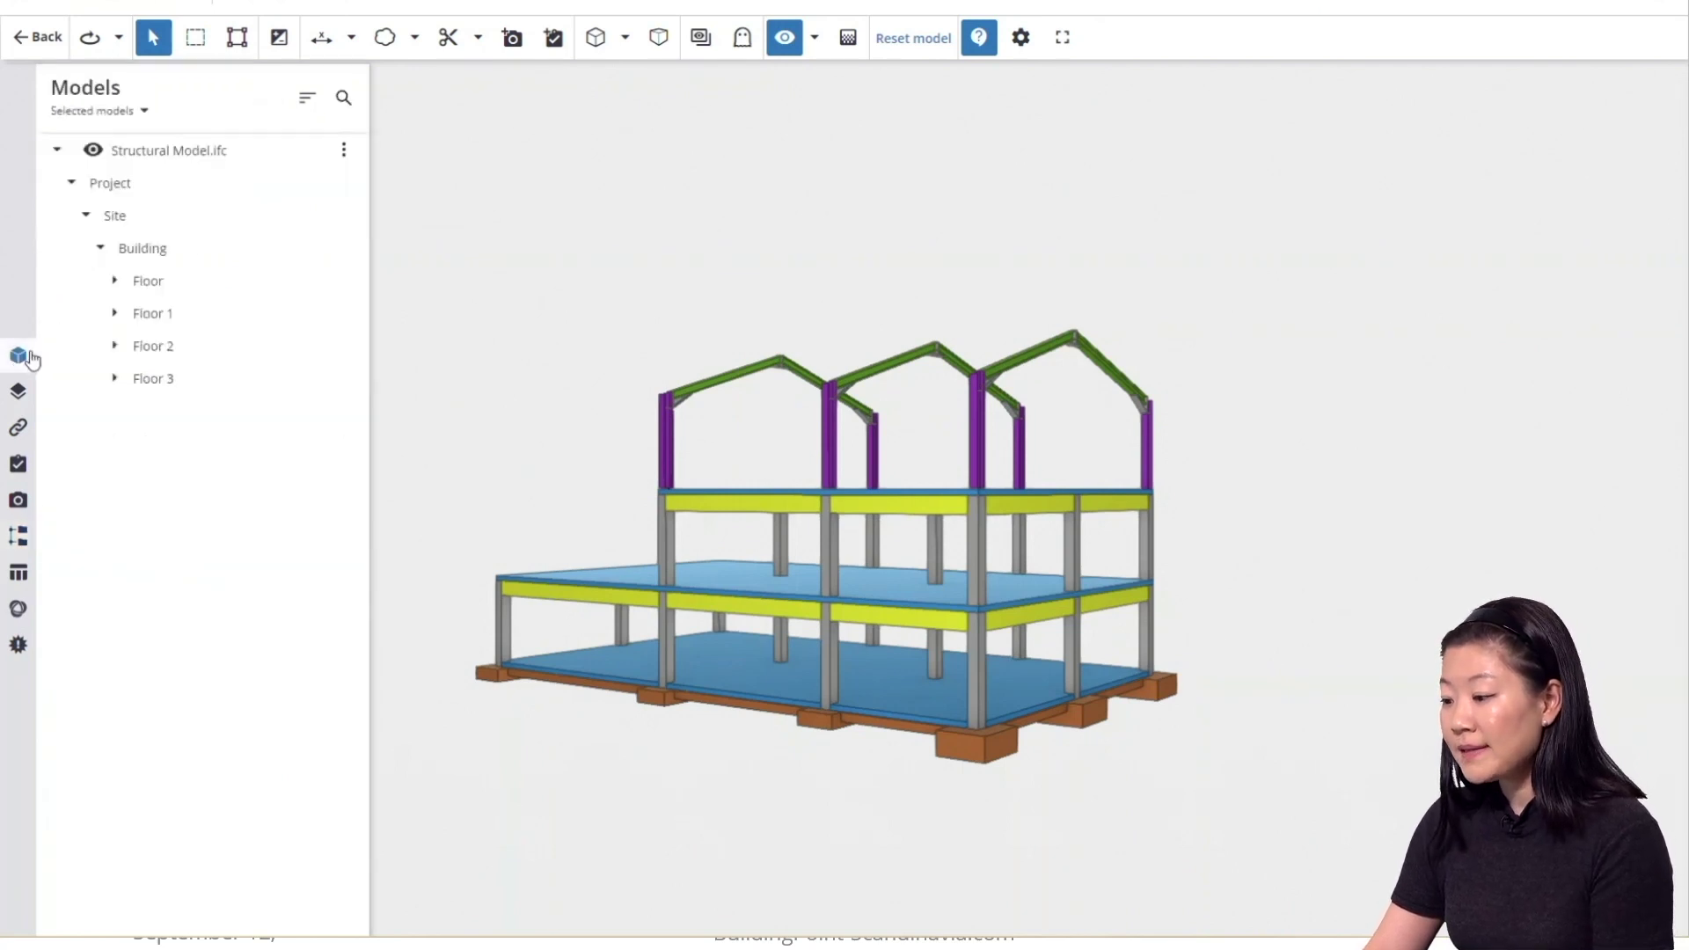
left_click(167, 282)
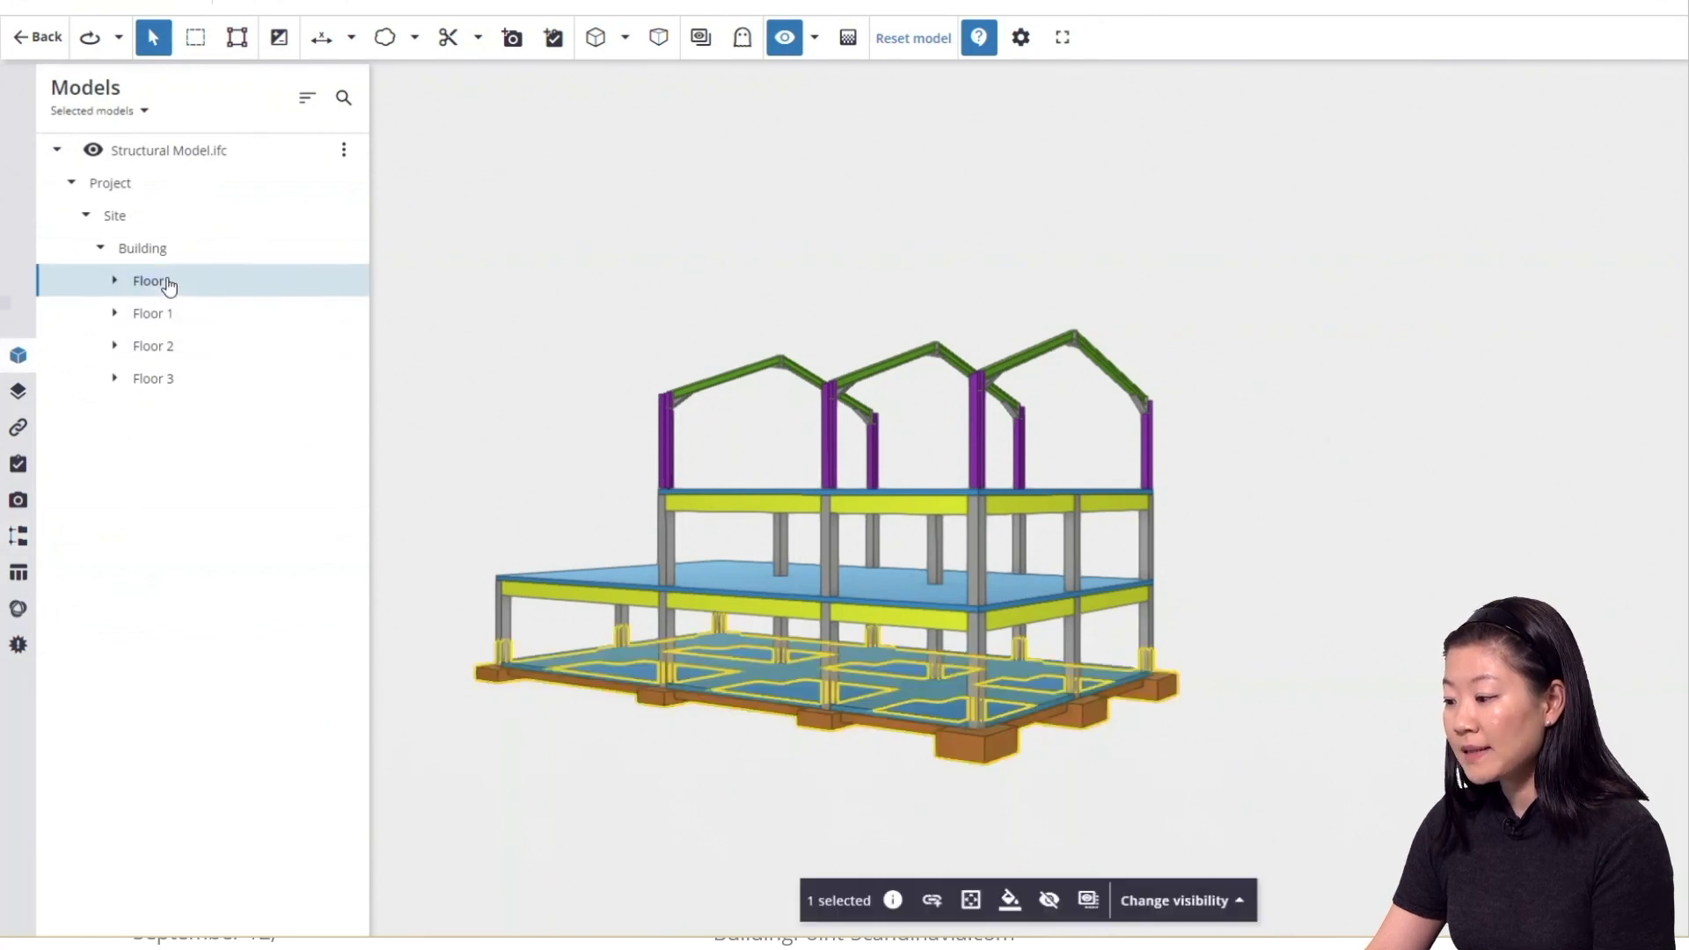
left_click(1082, 899)
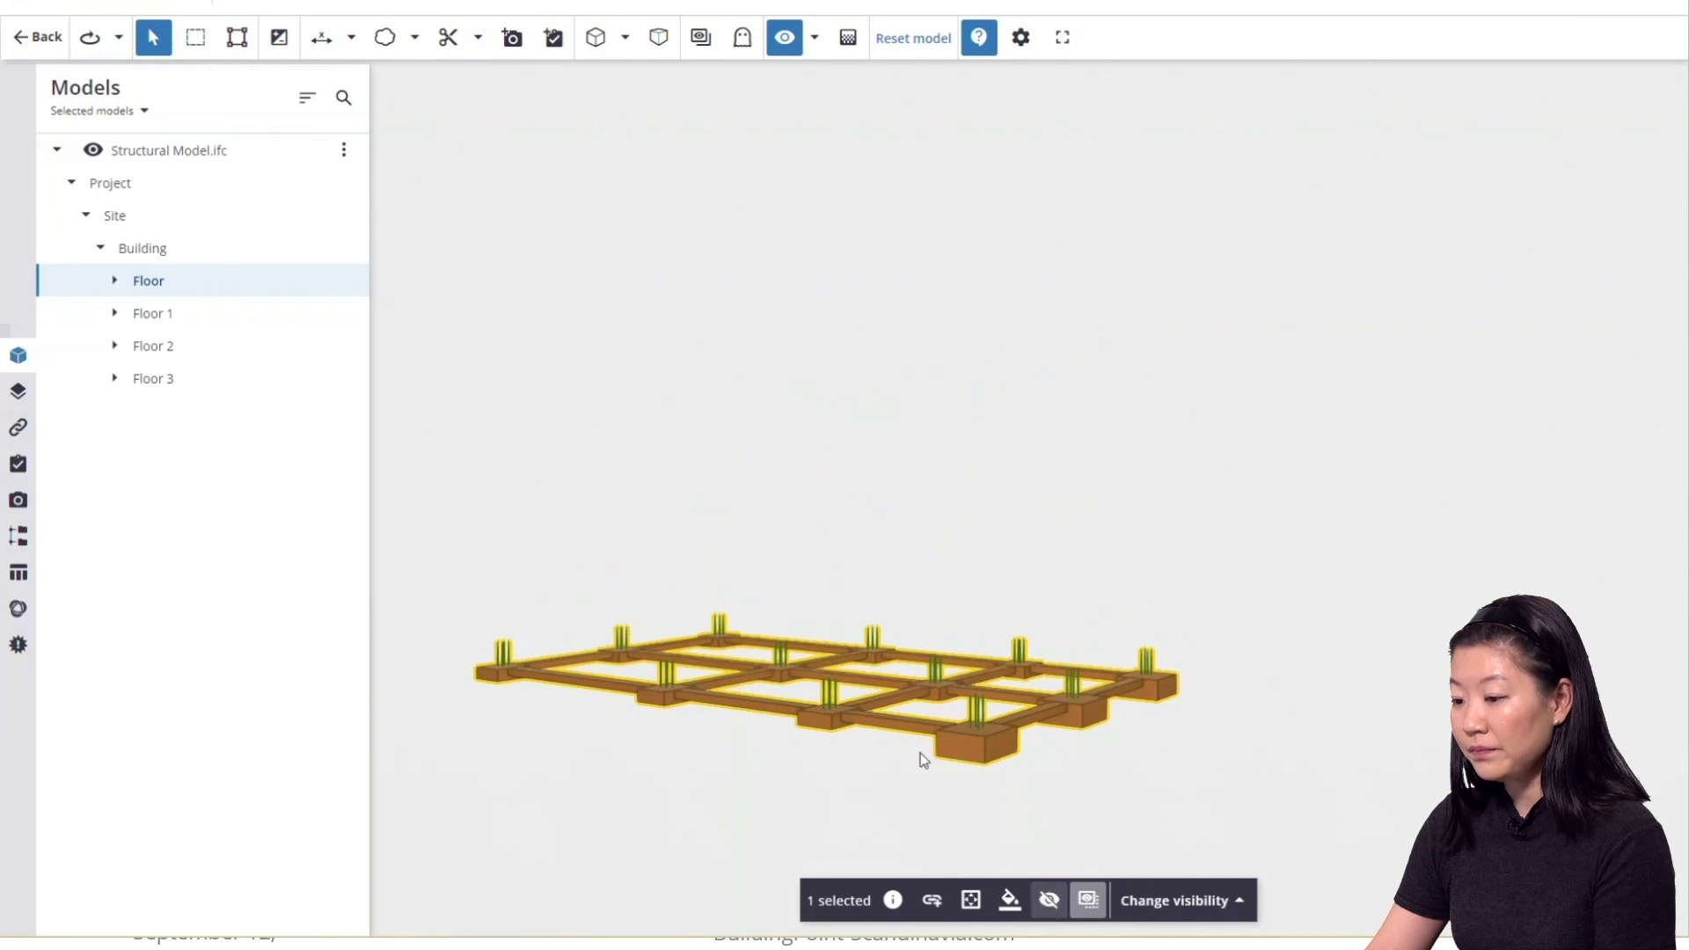
Open the data table and set it to list the visible objects.
left_click(20, 573)
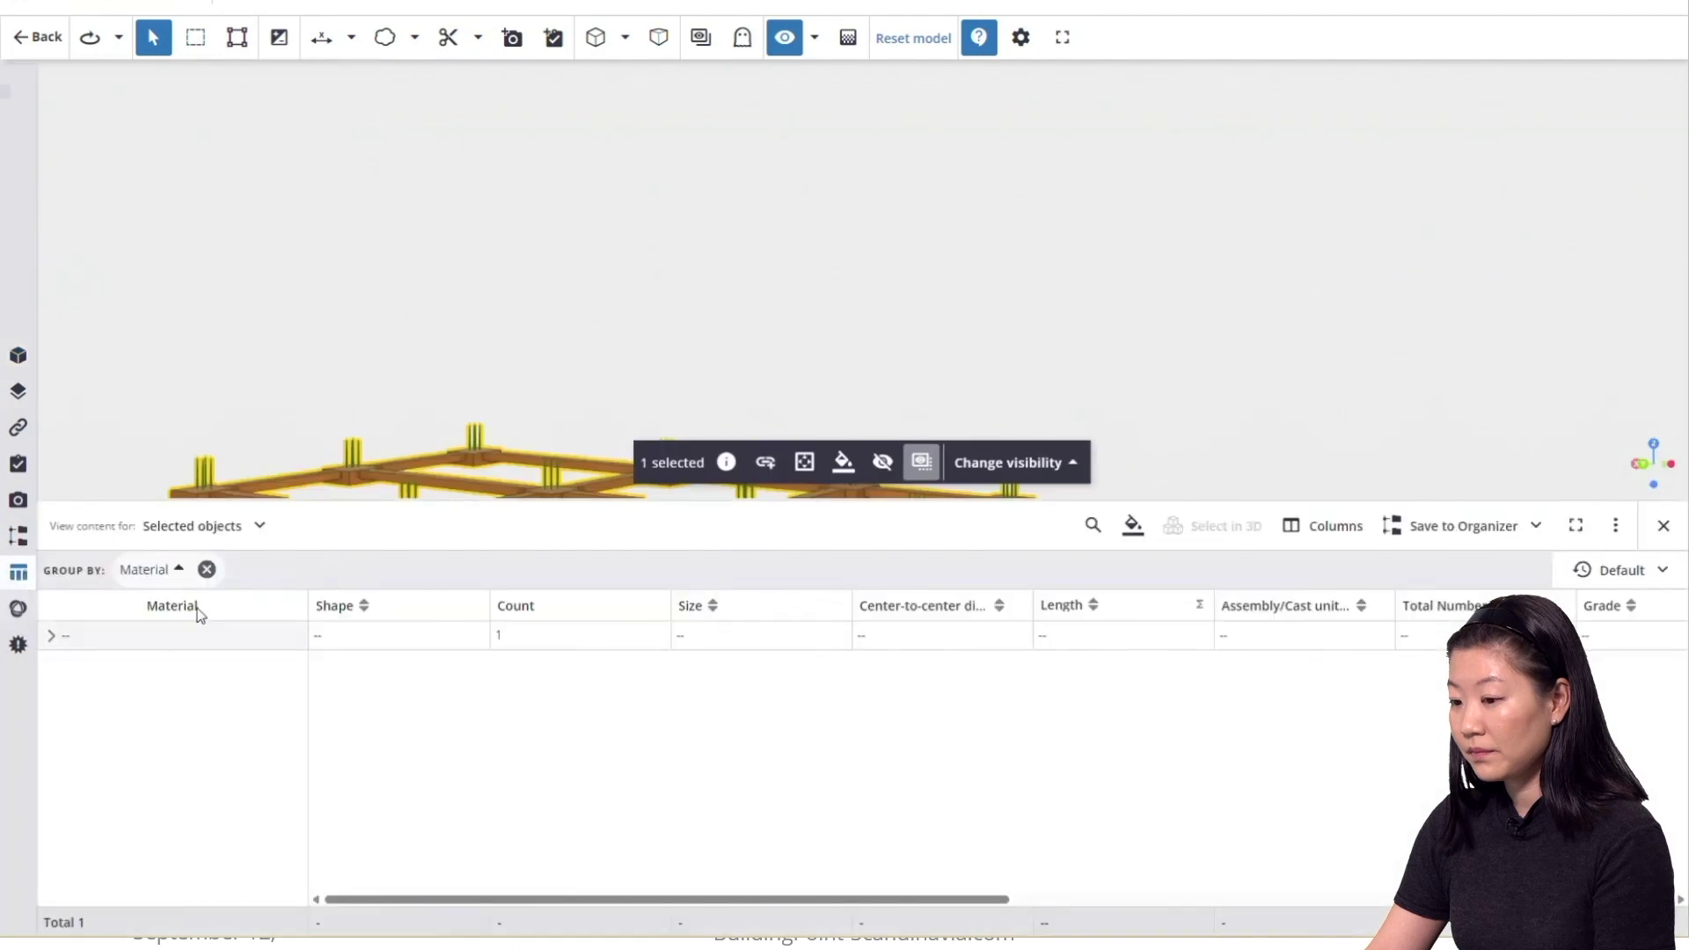
left_click(227, 538)
left_click(216, 649)
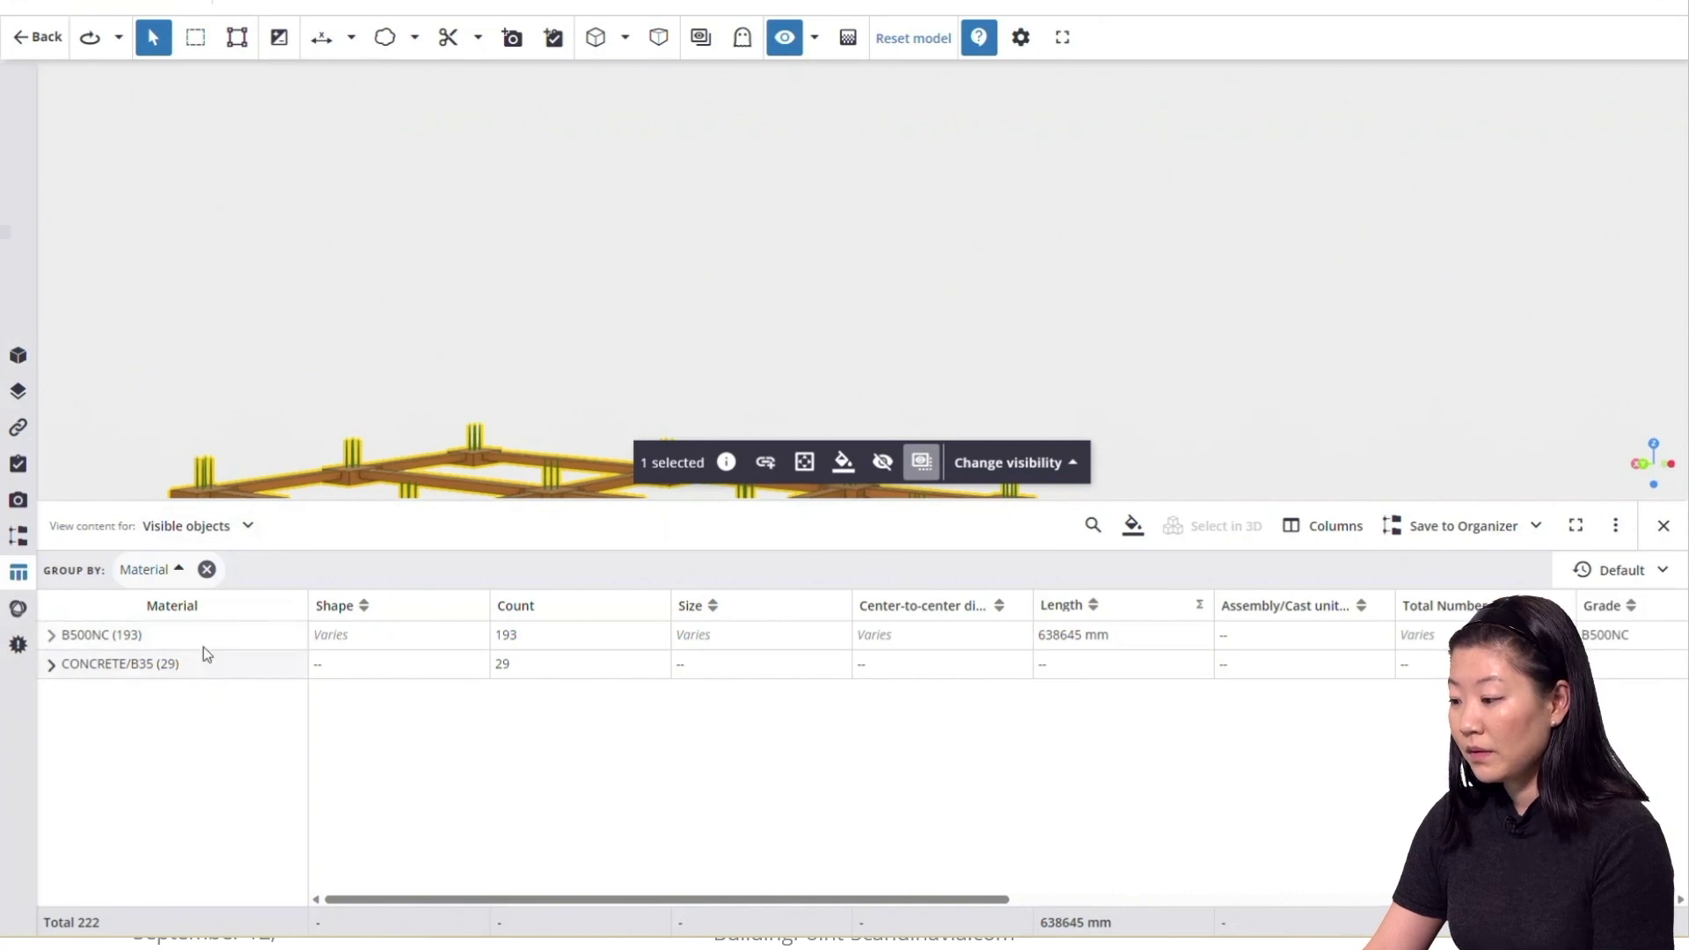
Add two subgroups under work package_1 in the Organizer.
left_click(18, 536)
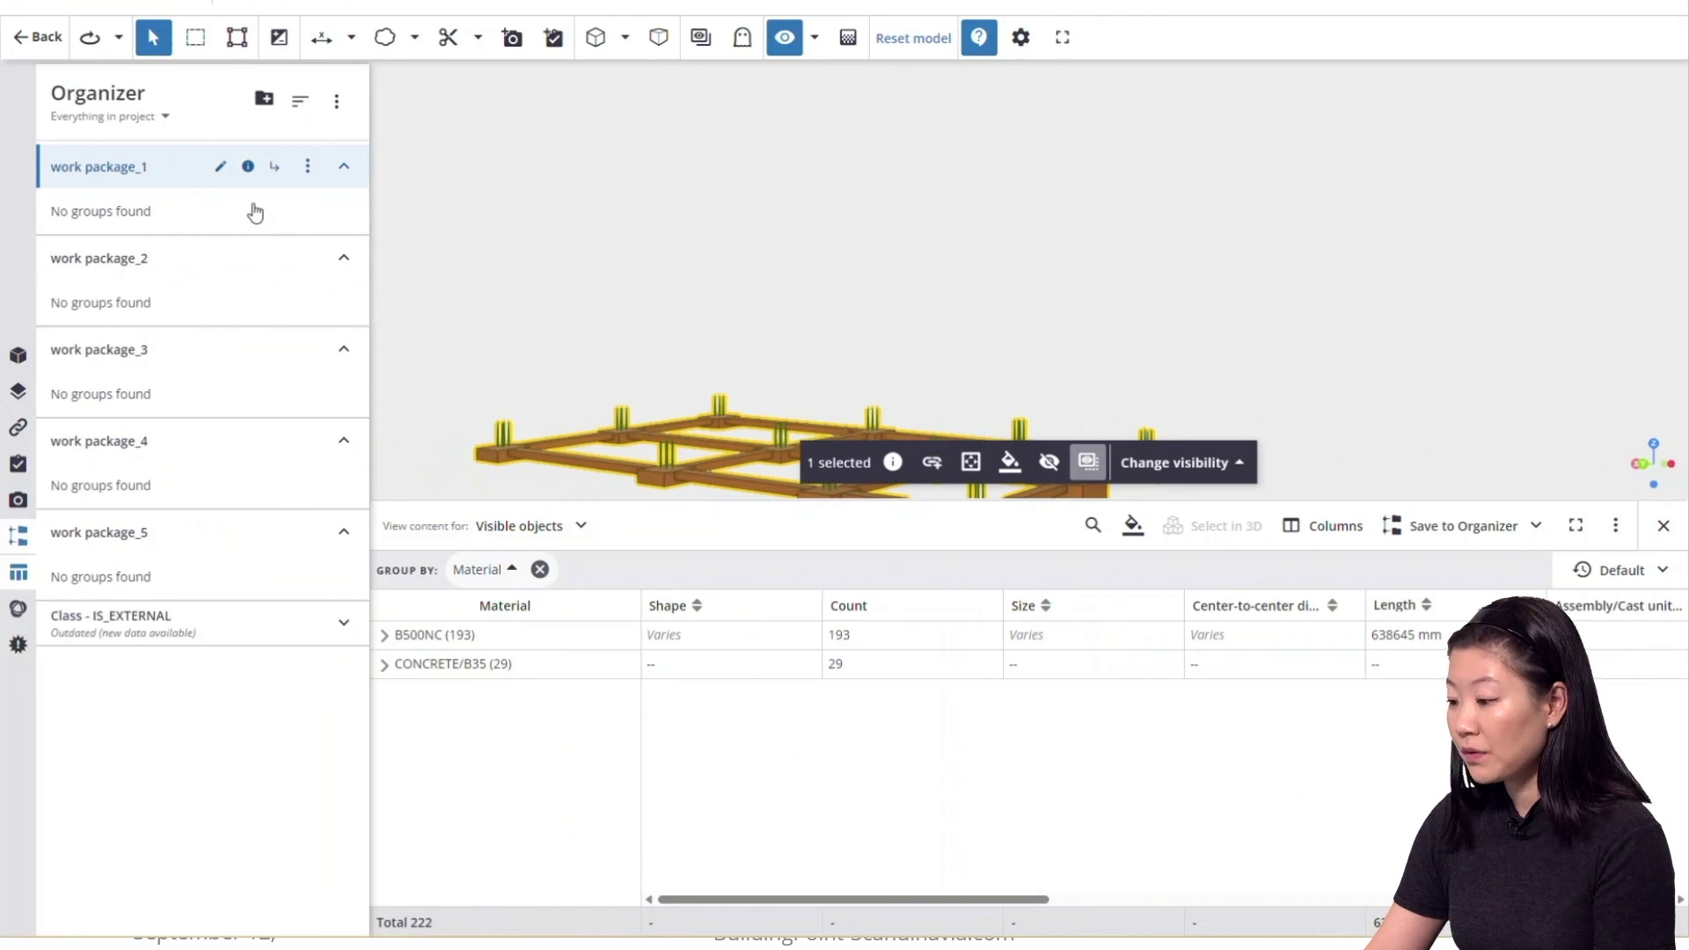
left_click(274, 167)
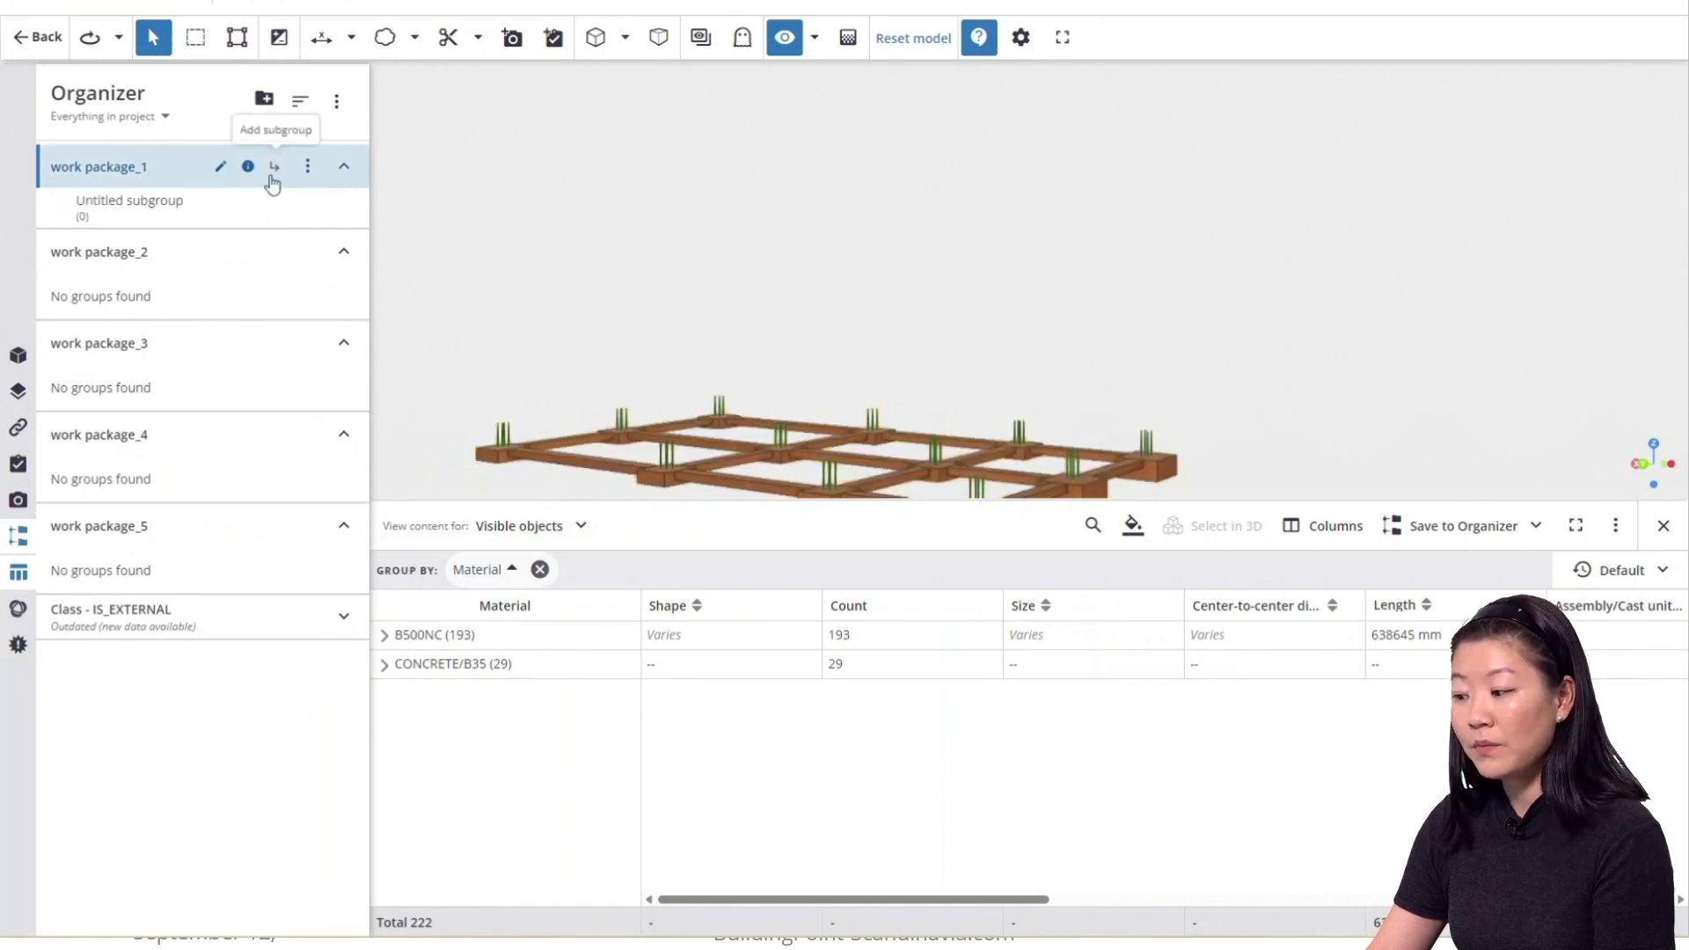
left_click(274, 169)
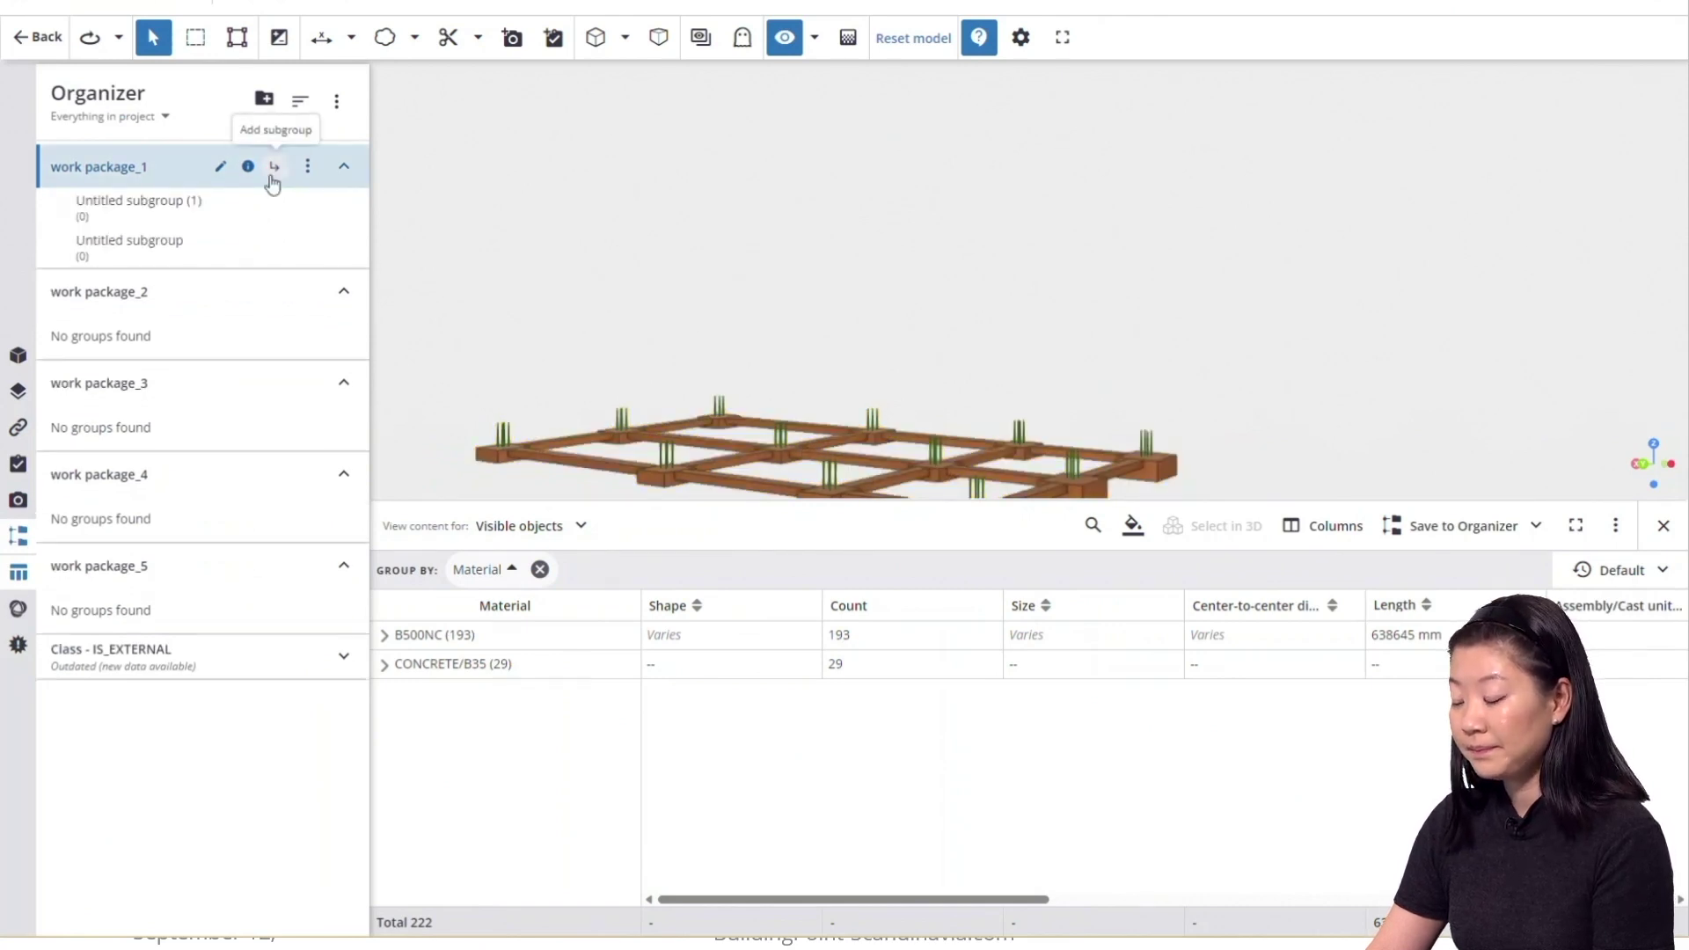
Rename the two work package_1 subgroups as Concrete and Rebar.
left_click(161, 215)
left_click(343, 216)
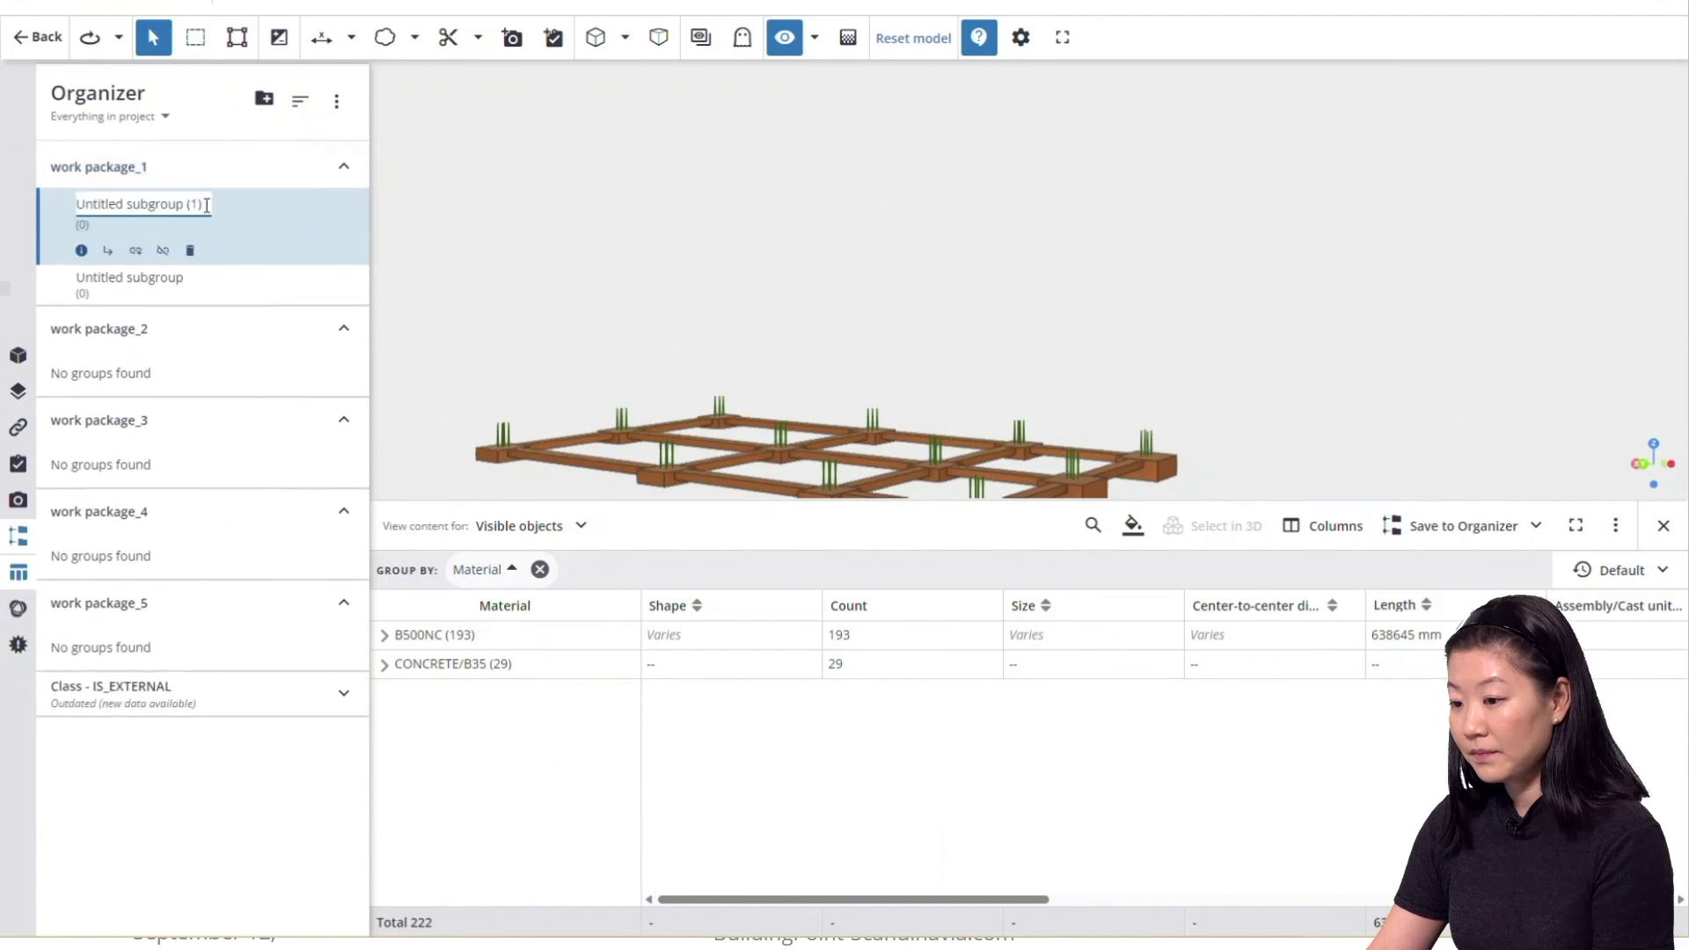
left_click_drag(206, 205, 56, 208)
type("Concrete")
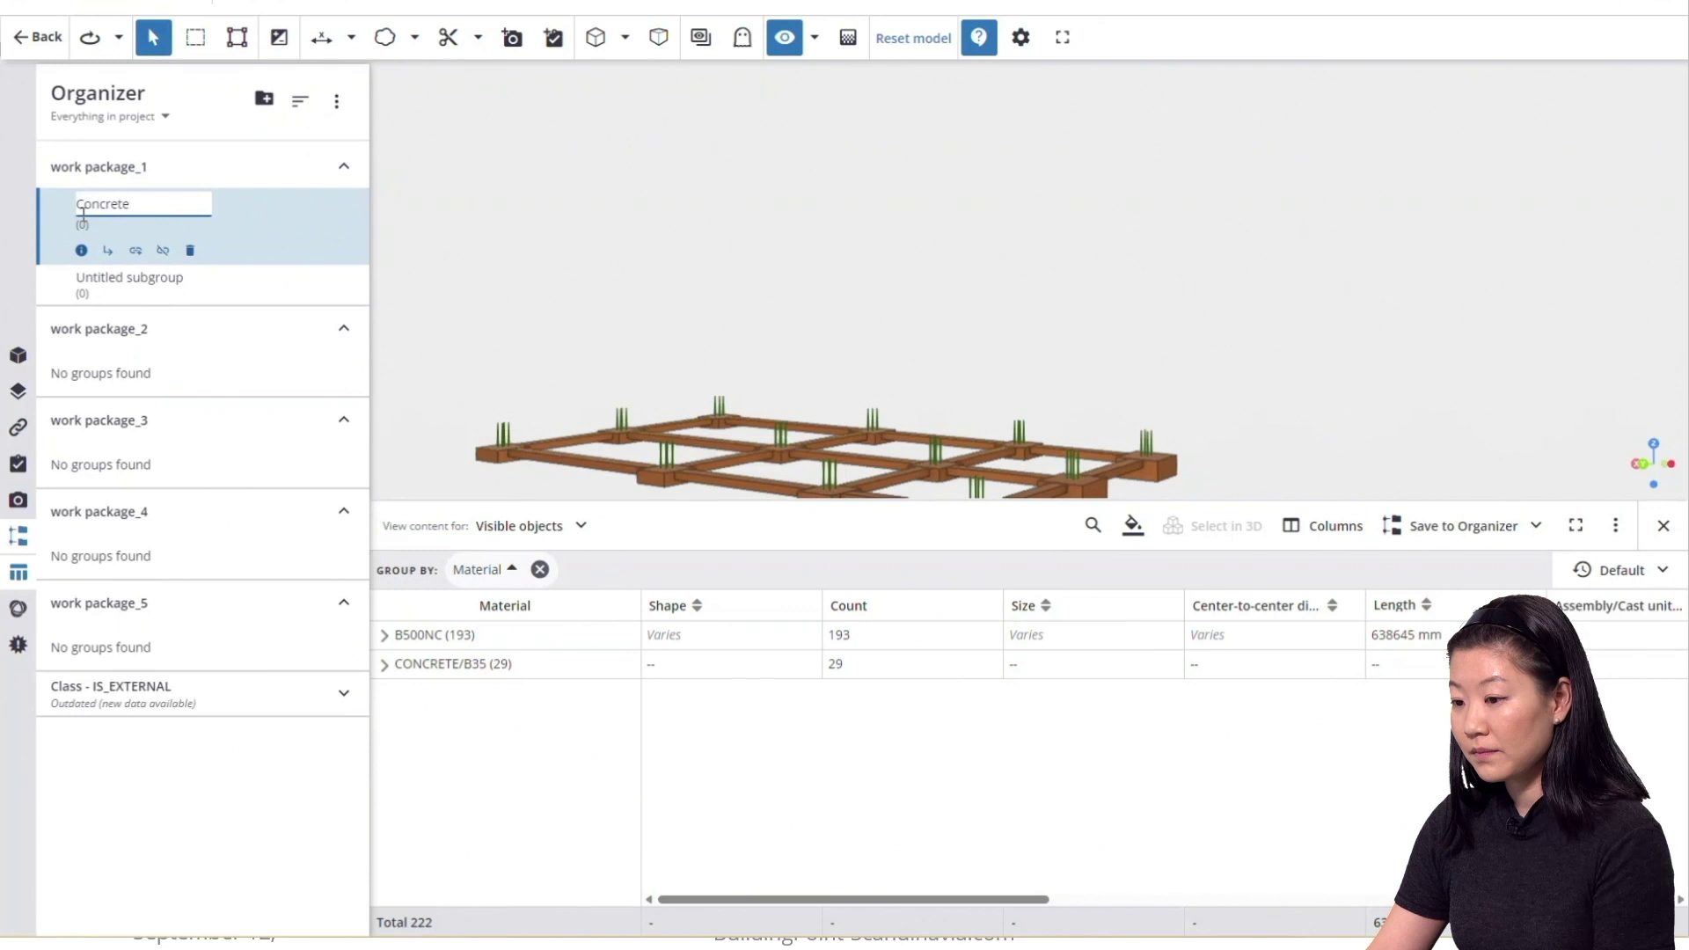
left_click(78, 277)
left_click(346, 249)
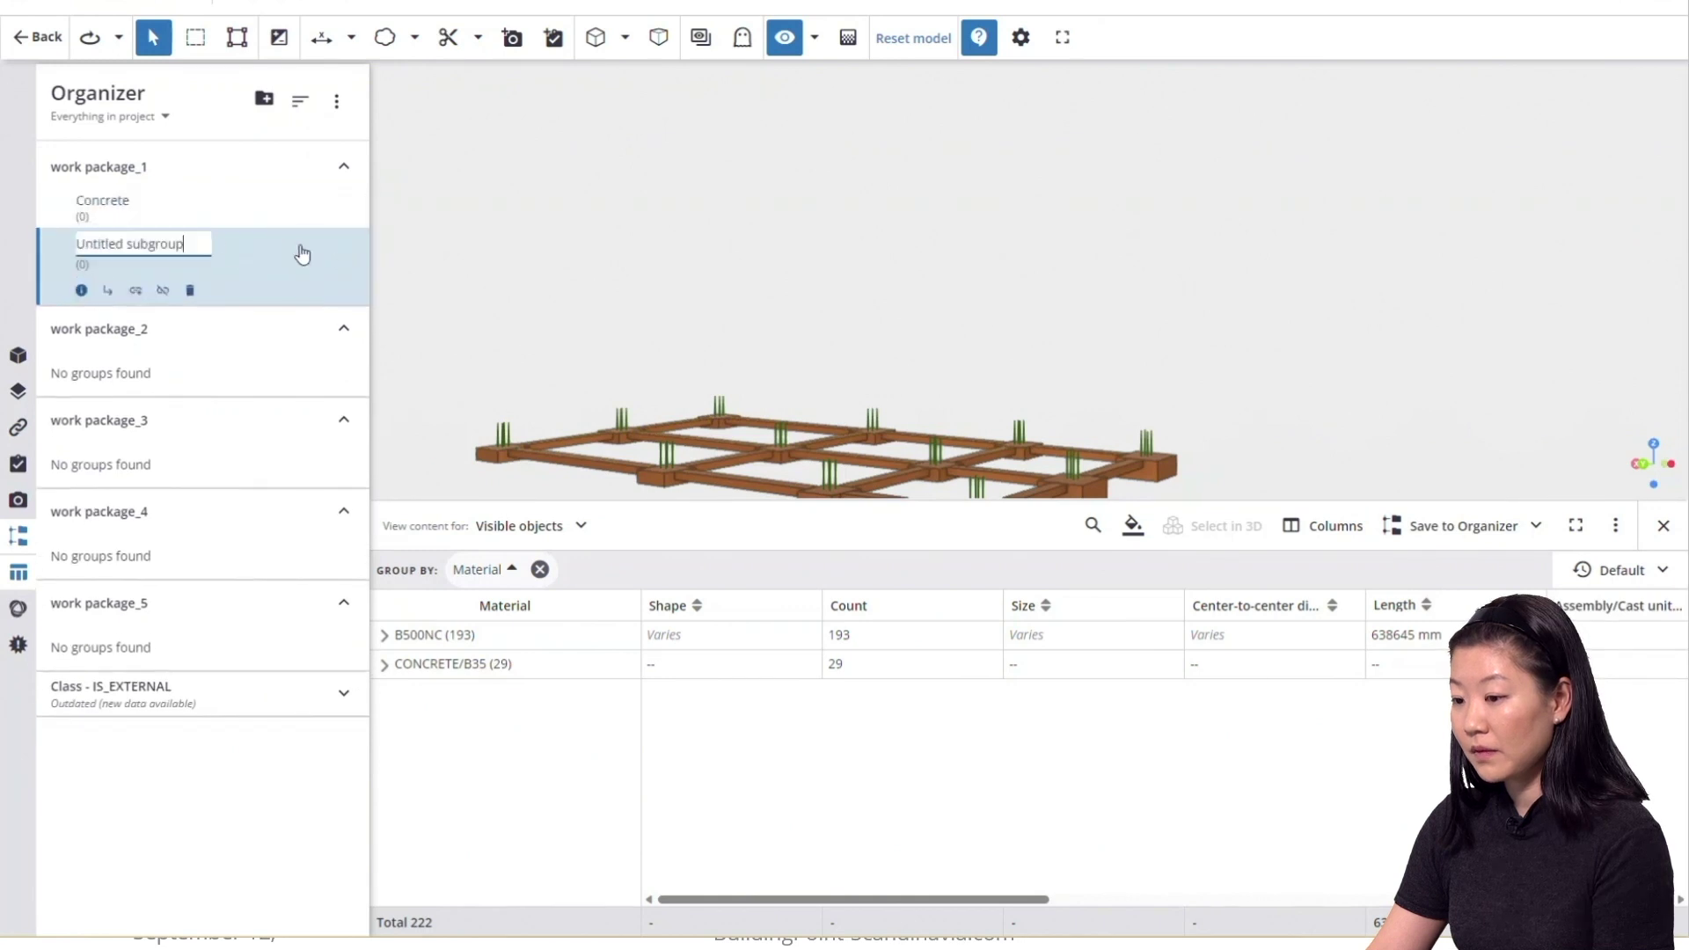
type("Rebar")
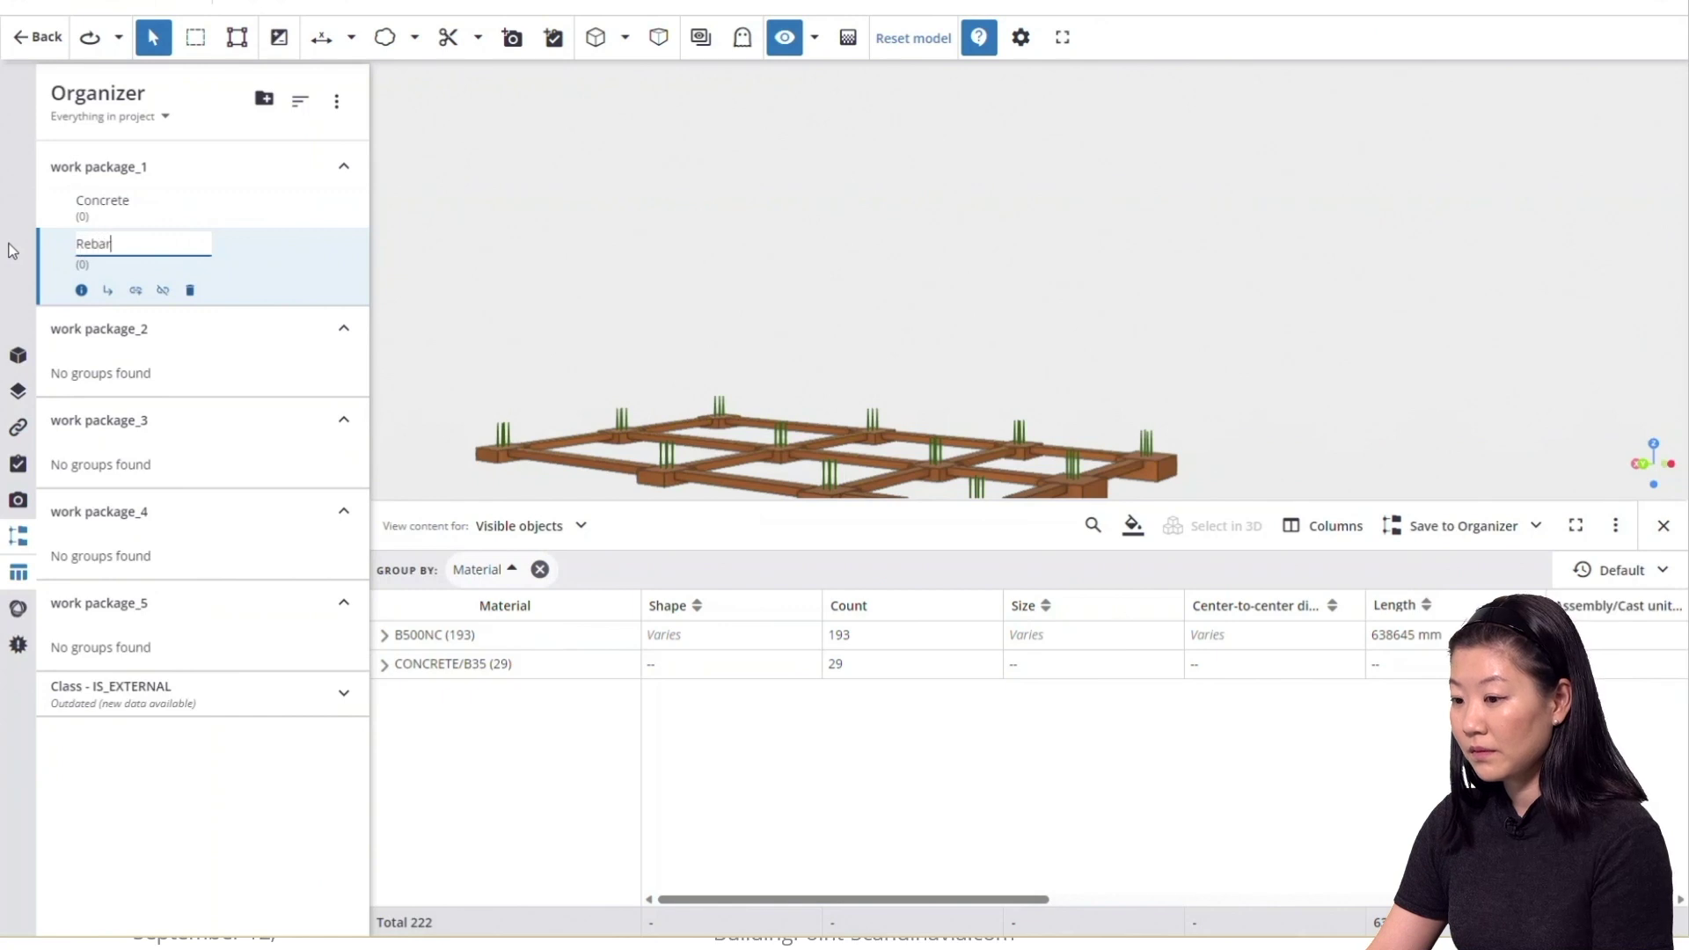
left_click(270, 273)
Select the CONCRETE/B35 objects in 3D from the data table and link them to the Concrete subgroup.
left_click(232, 208)
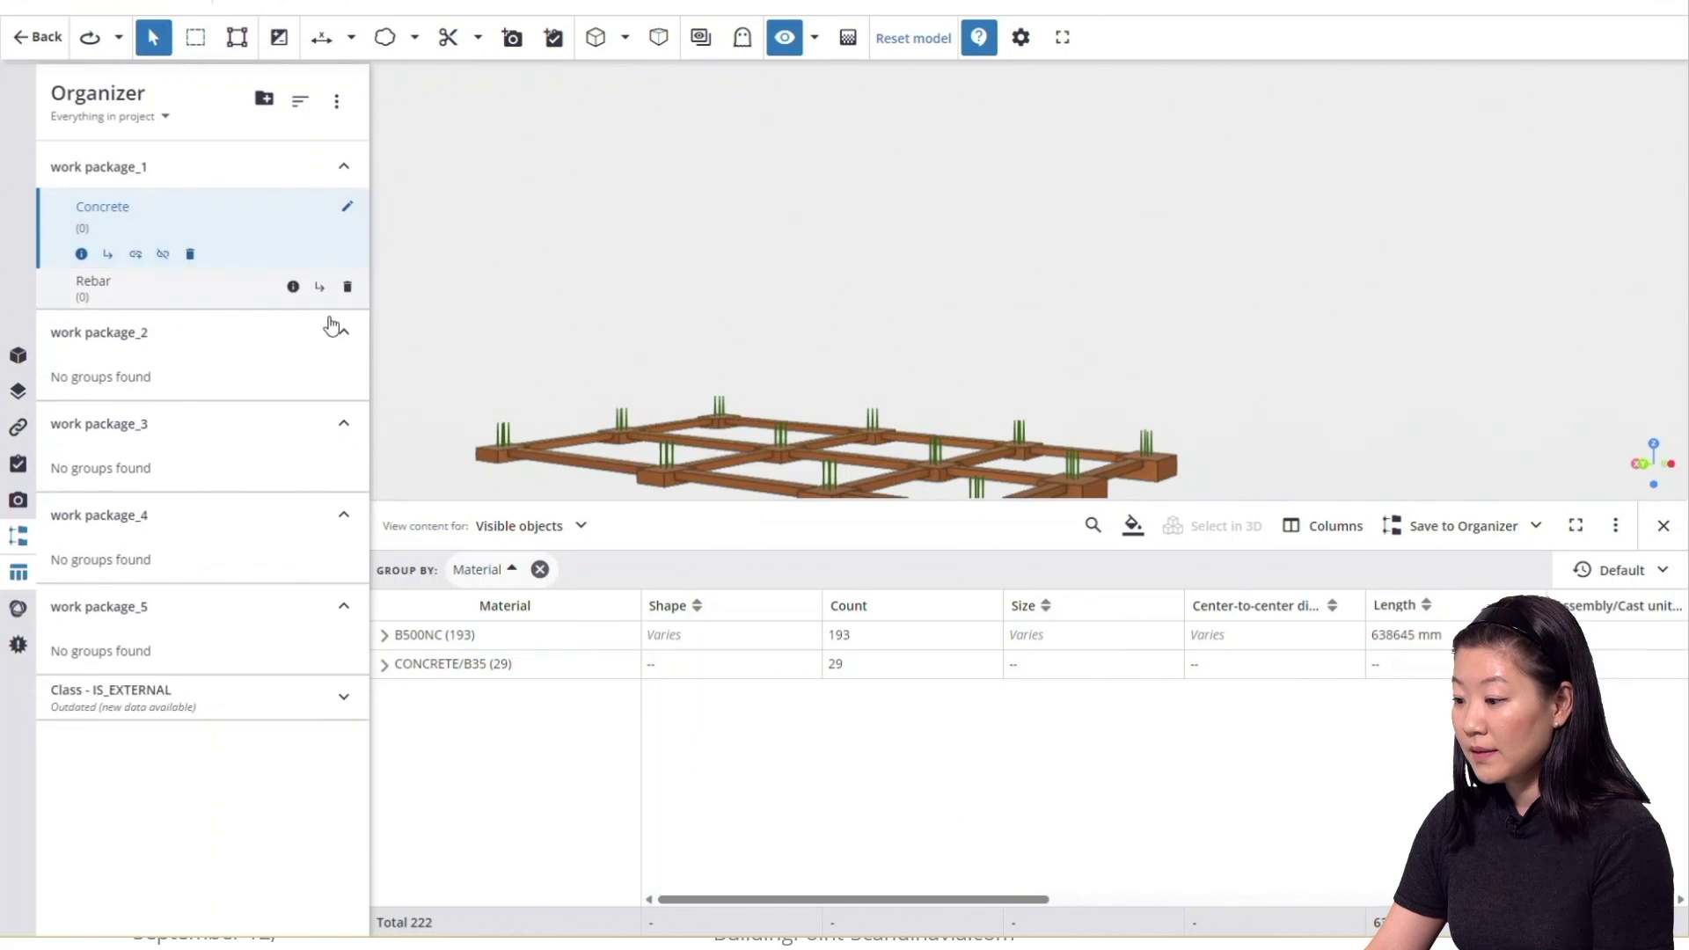
left_click(466, 670)
right_click(467, 668)
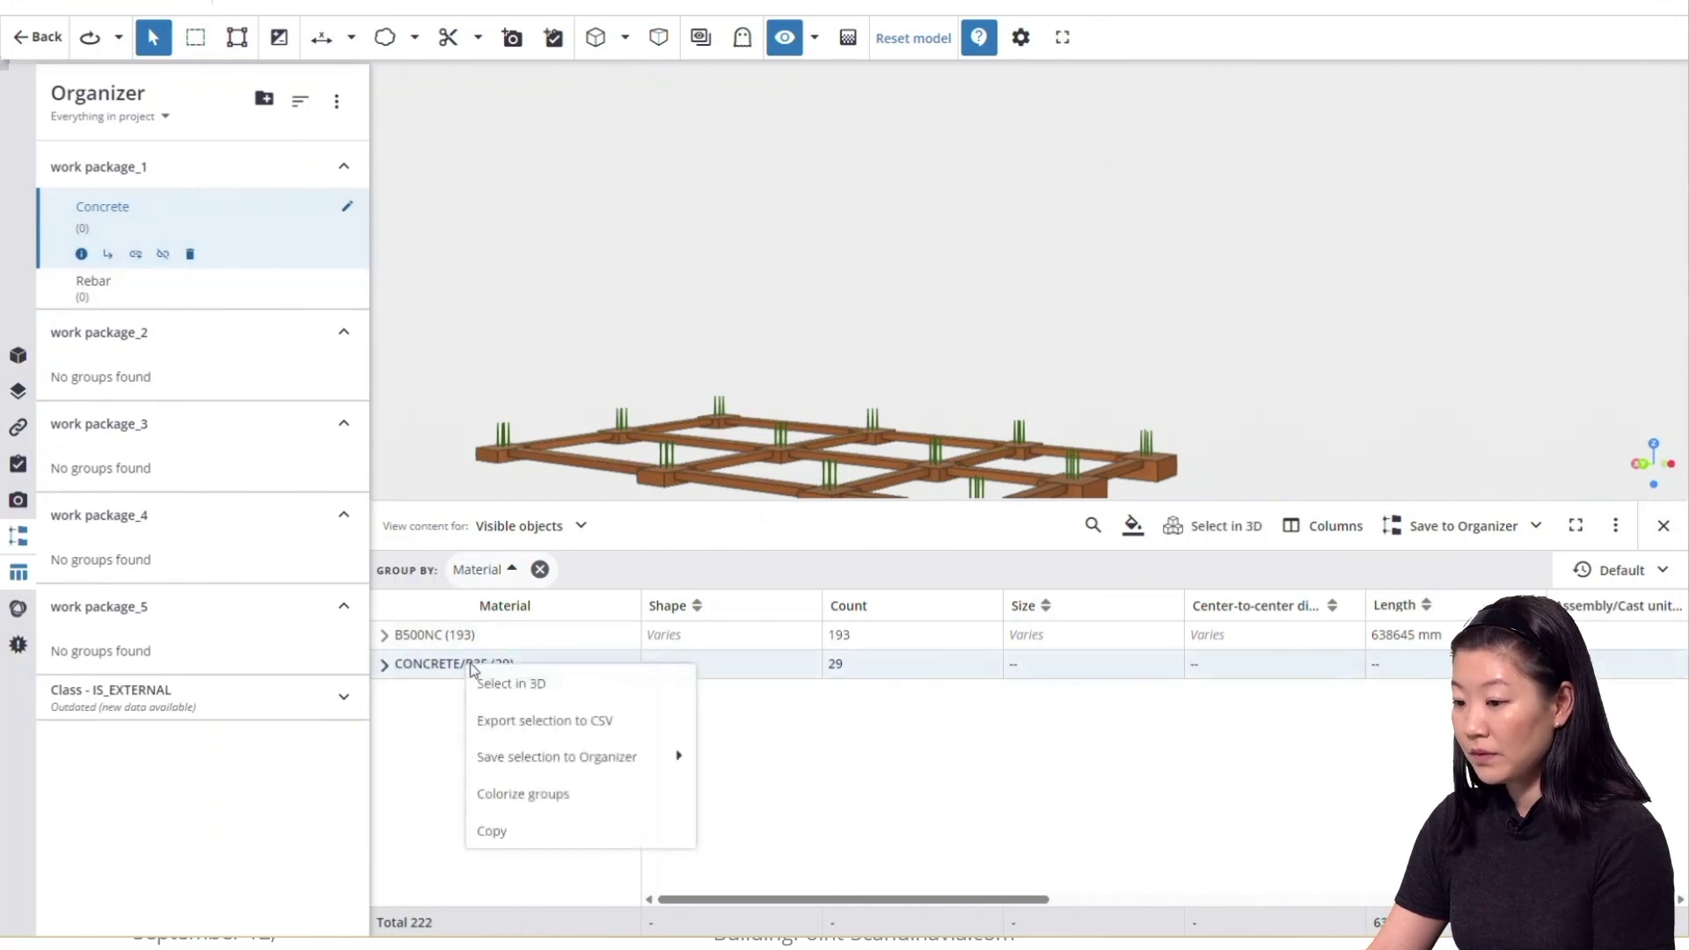
left_click(493, 686)
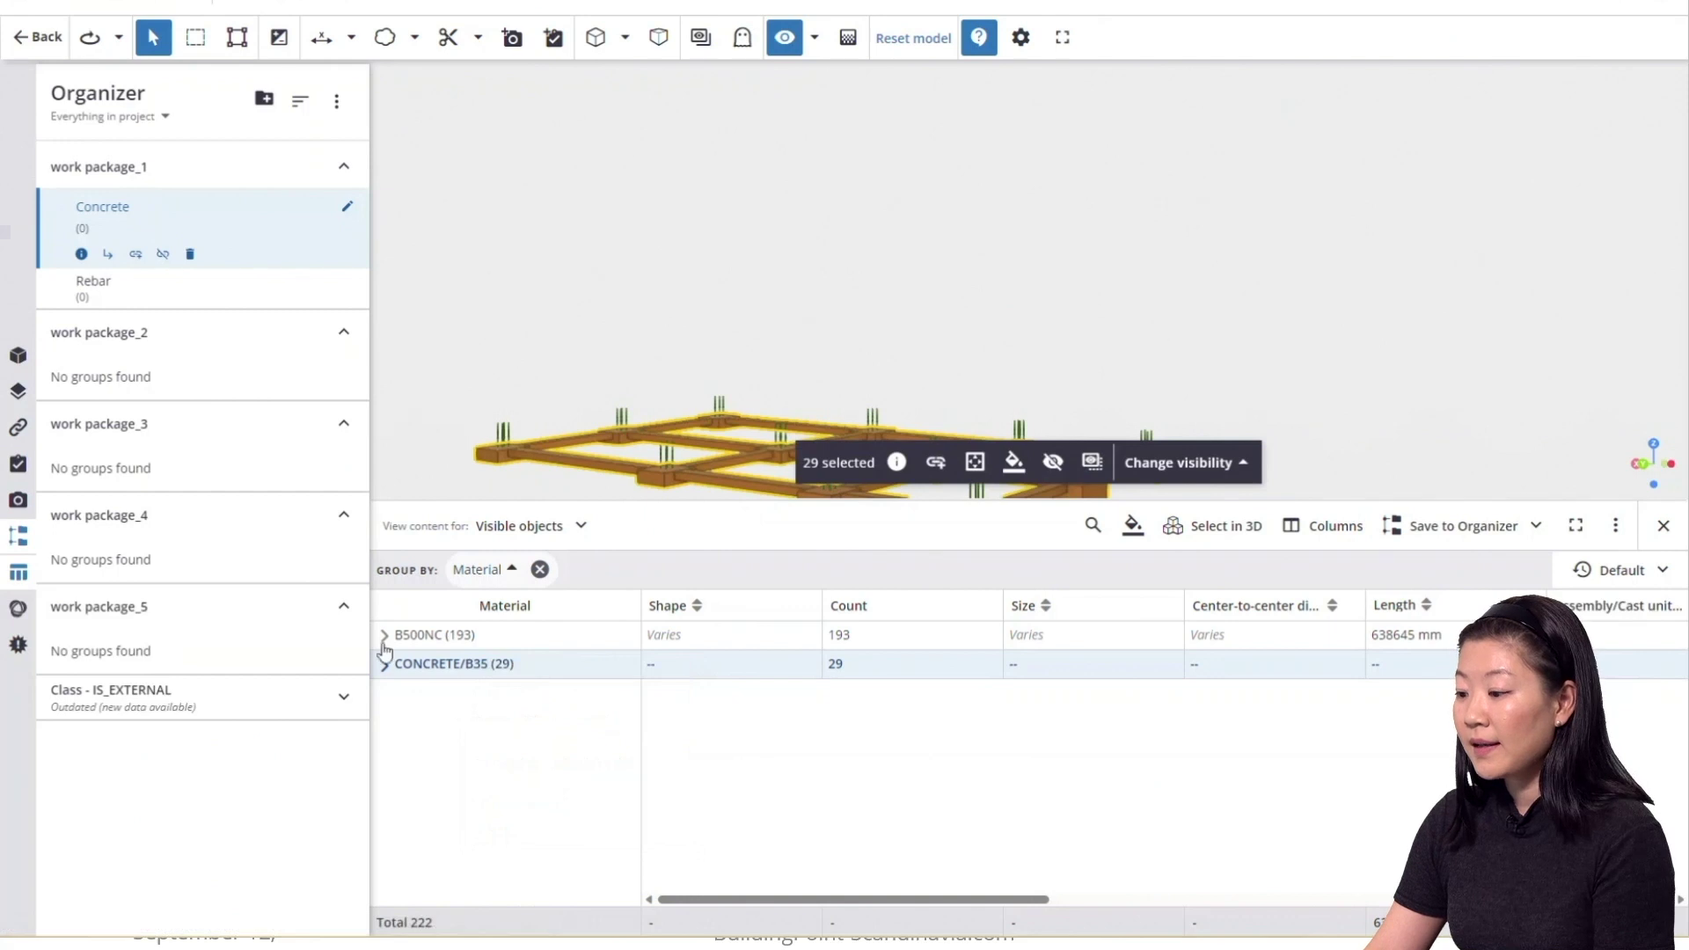
left_click(137, 257)
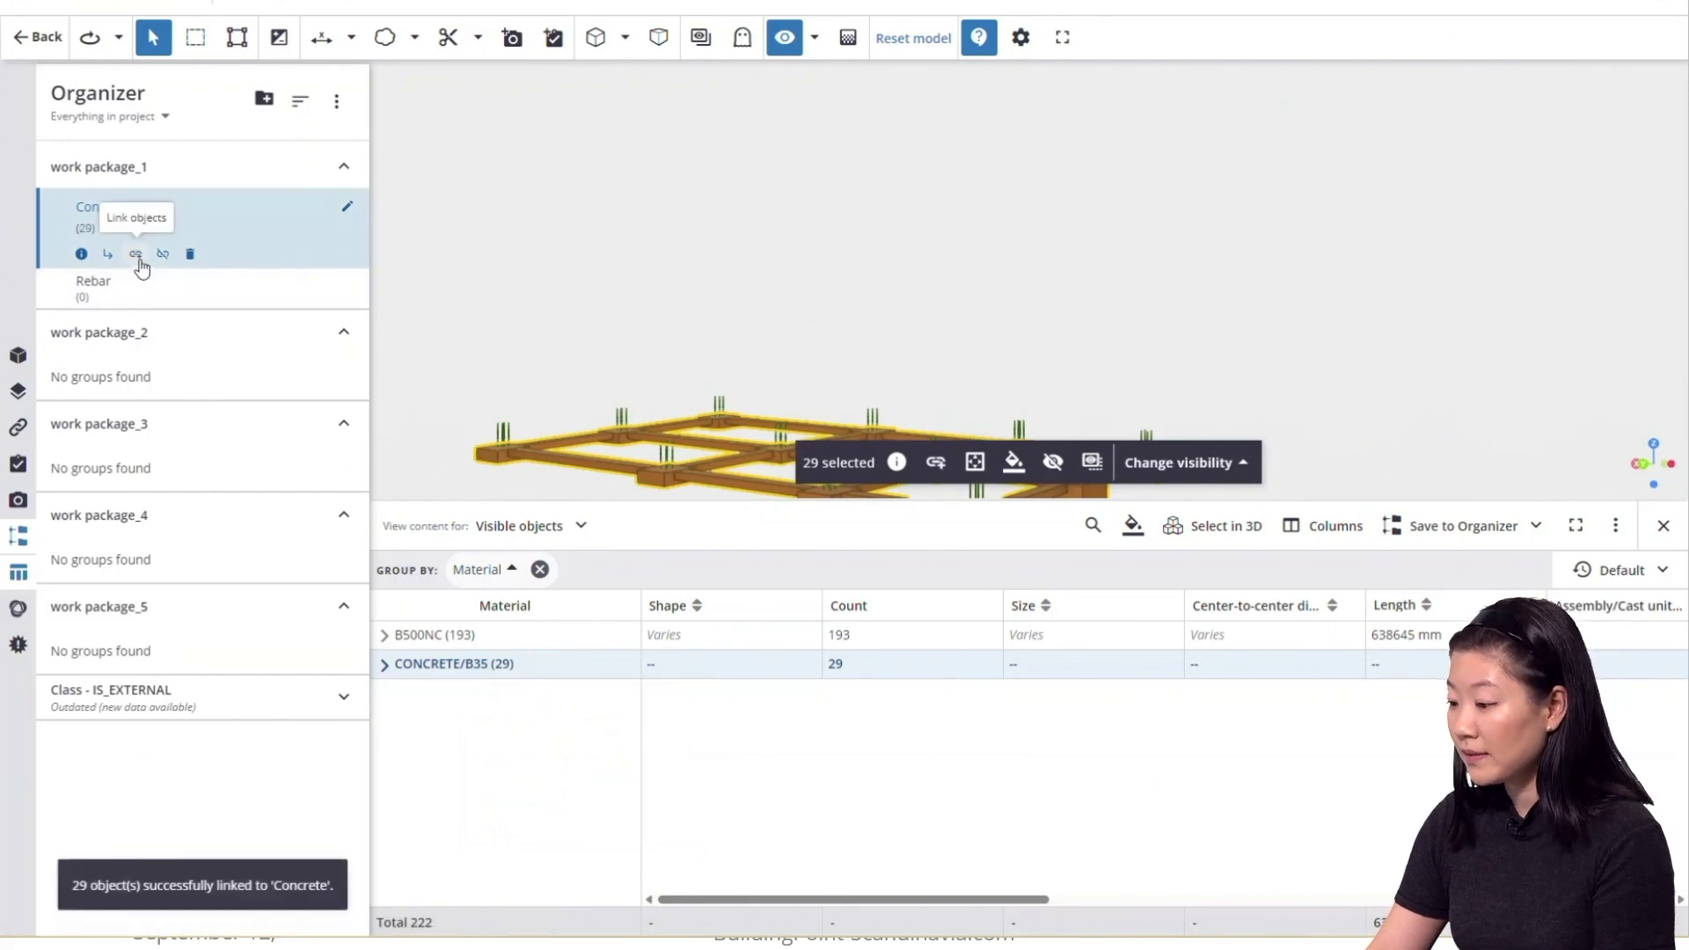
Select the B500NC objects in 3D from the data table and link them to the Rebar subgroup.
left_click(131, 299)
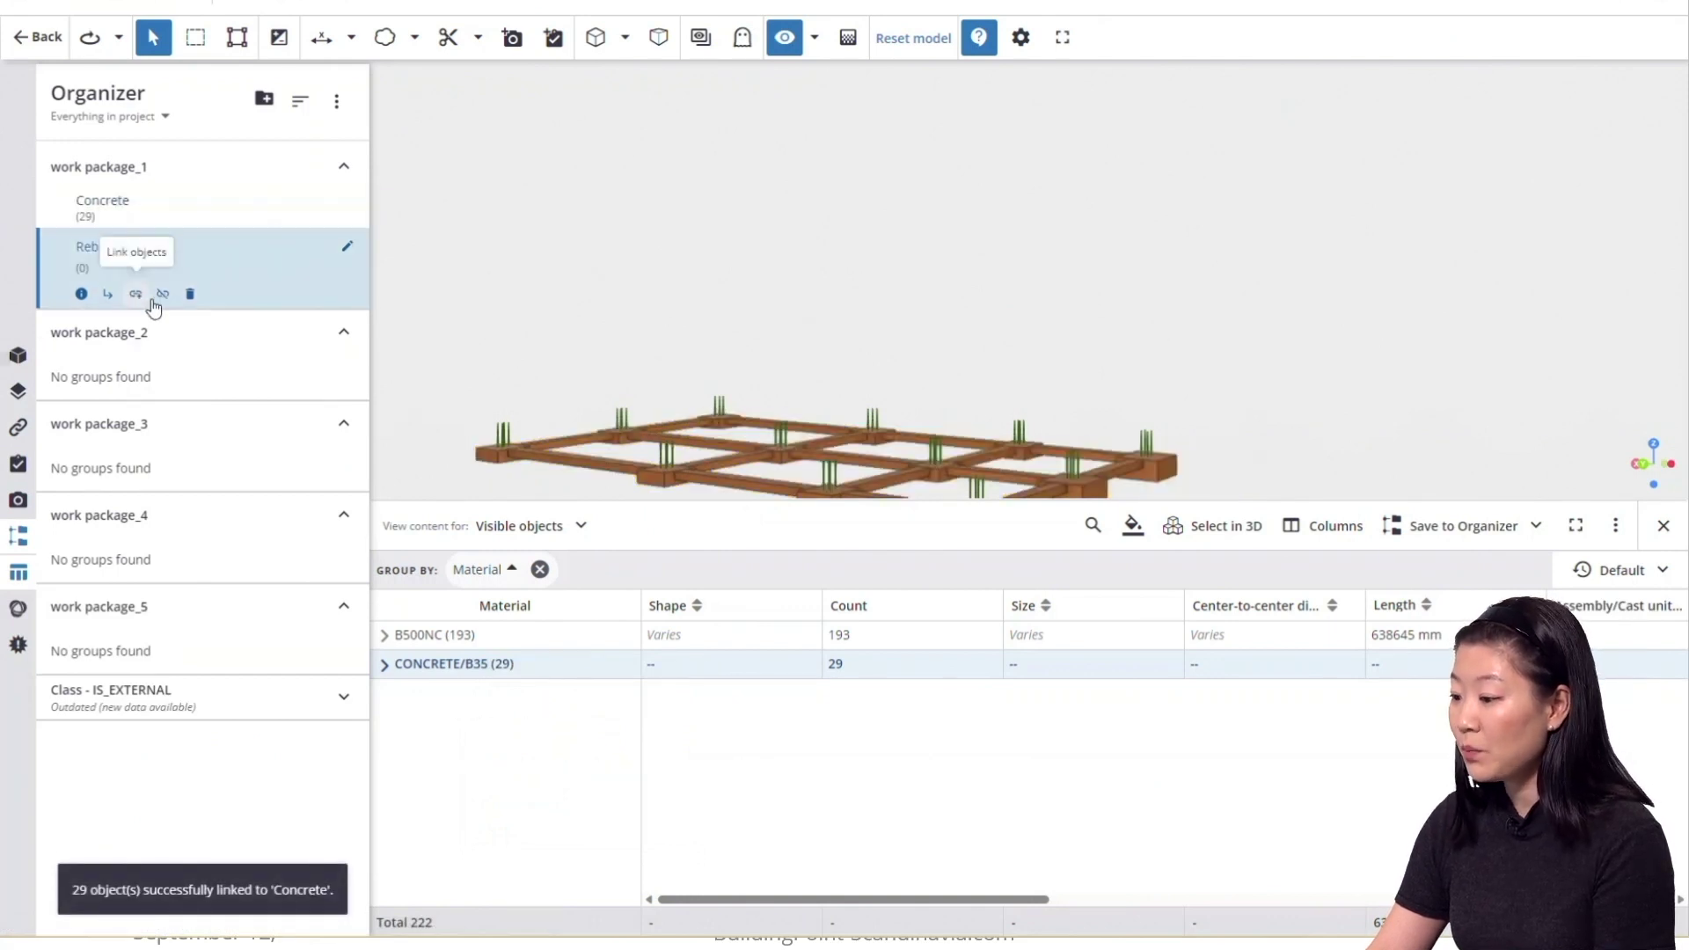
left_click(499, 633)
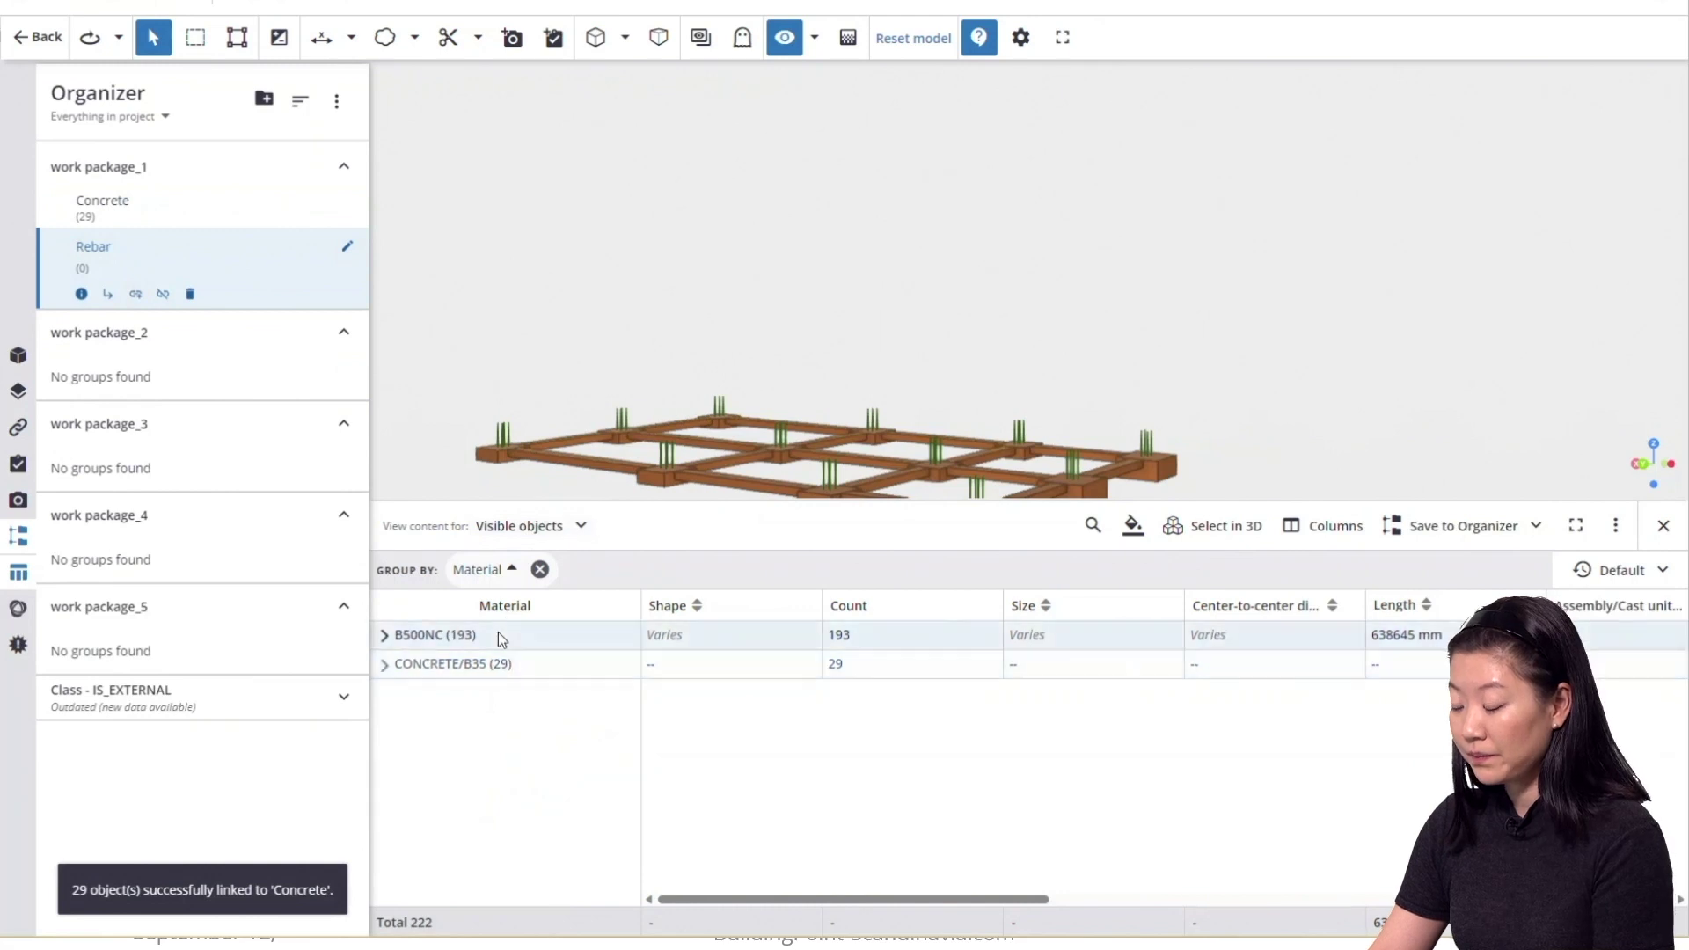
right_click(499, 633)
left_click(521, 653)
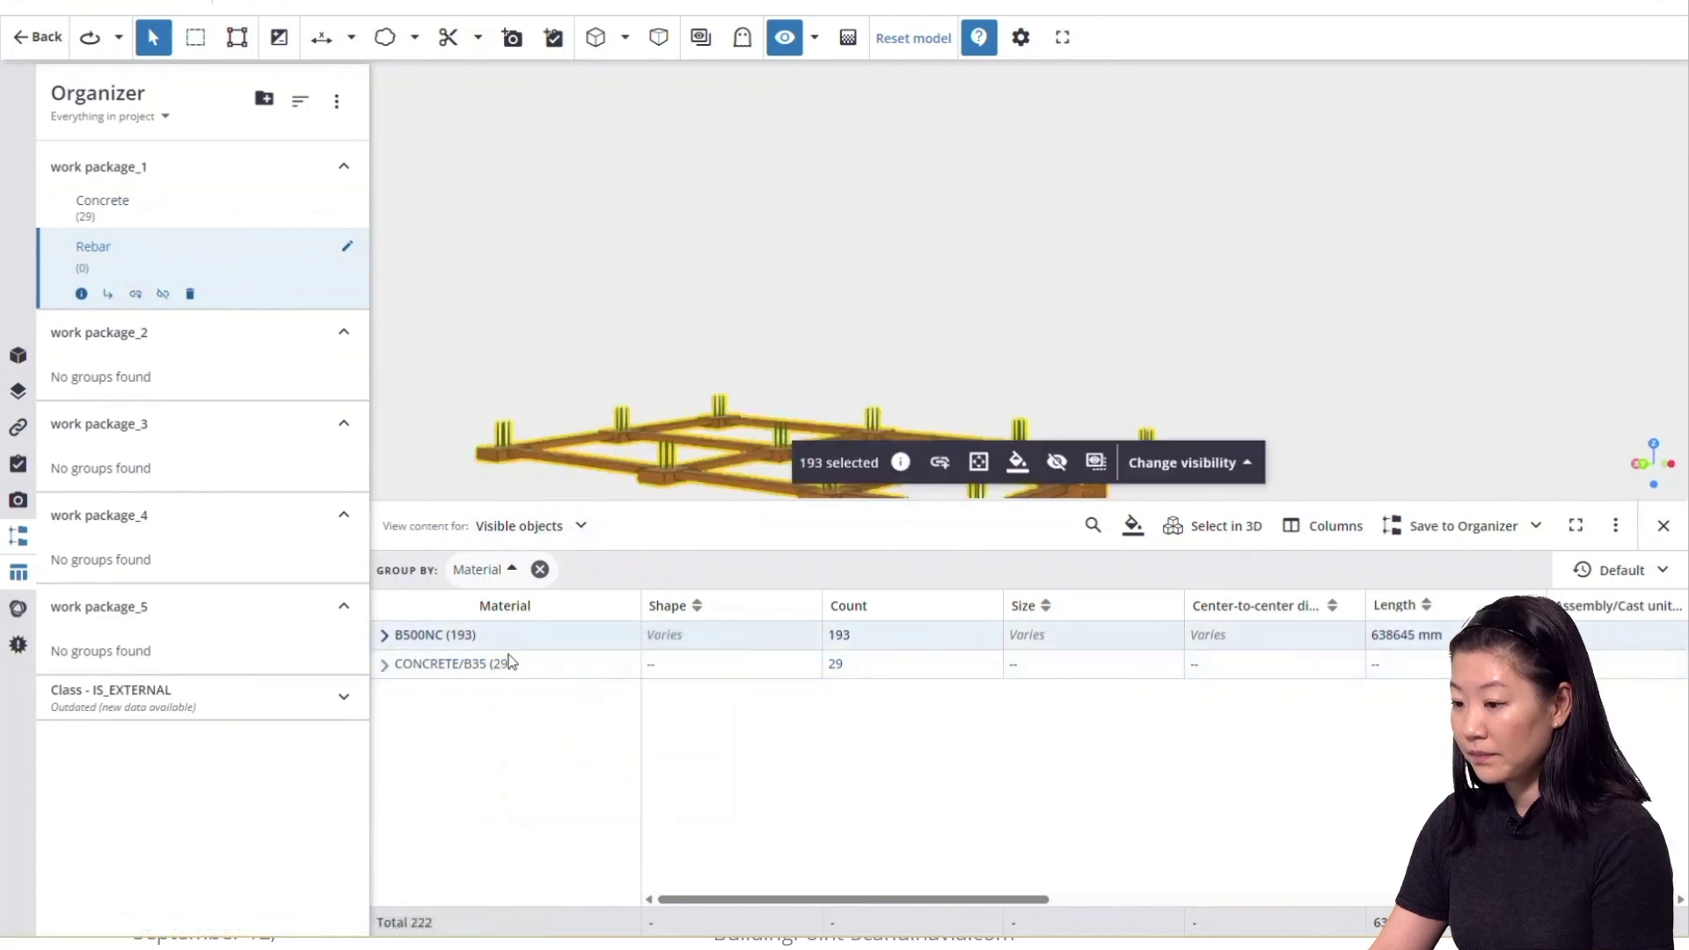
left_click(136, 294)
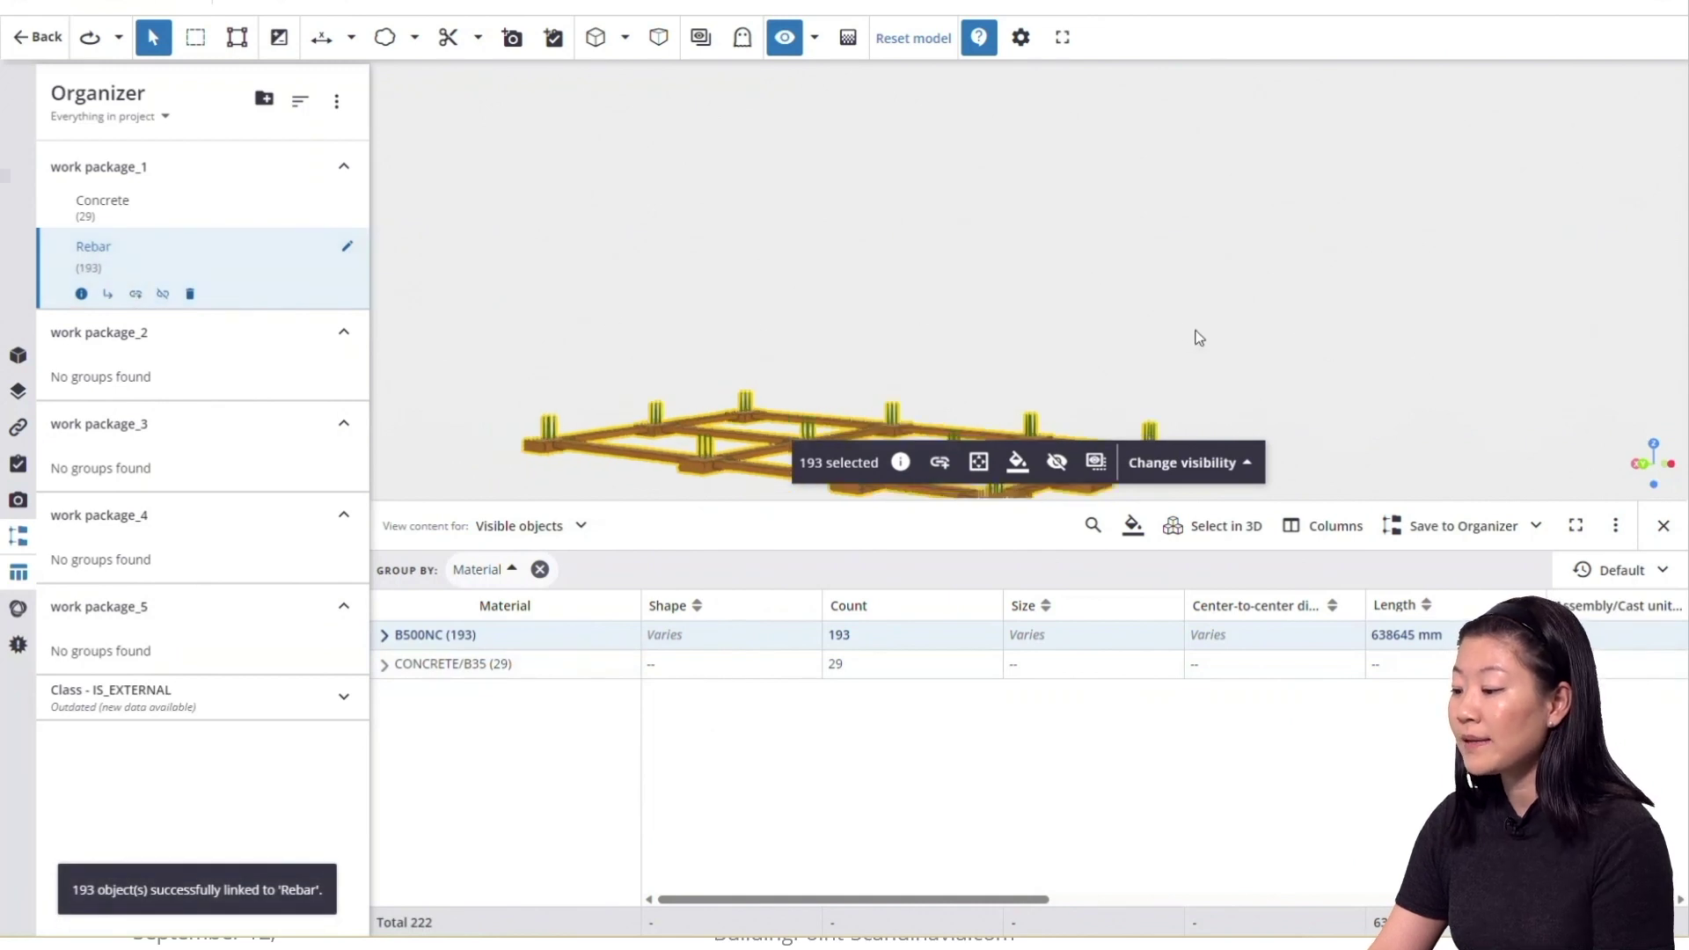
Close the data table and start a new view of the isolated foundation, titled Work package_1.
left_click(1663, 526)
left_click_drag(868, 631, 952, 658)
scroll(846, 515, "up", 5)
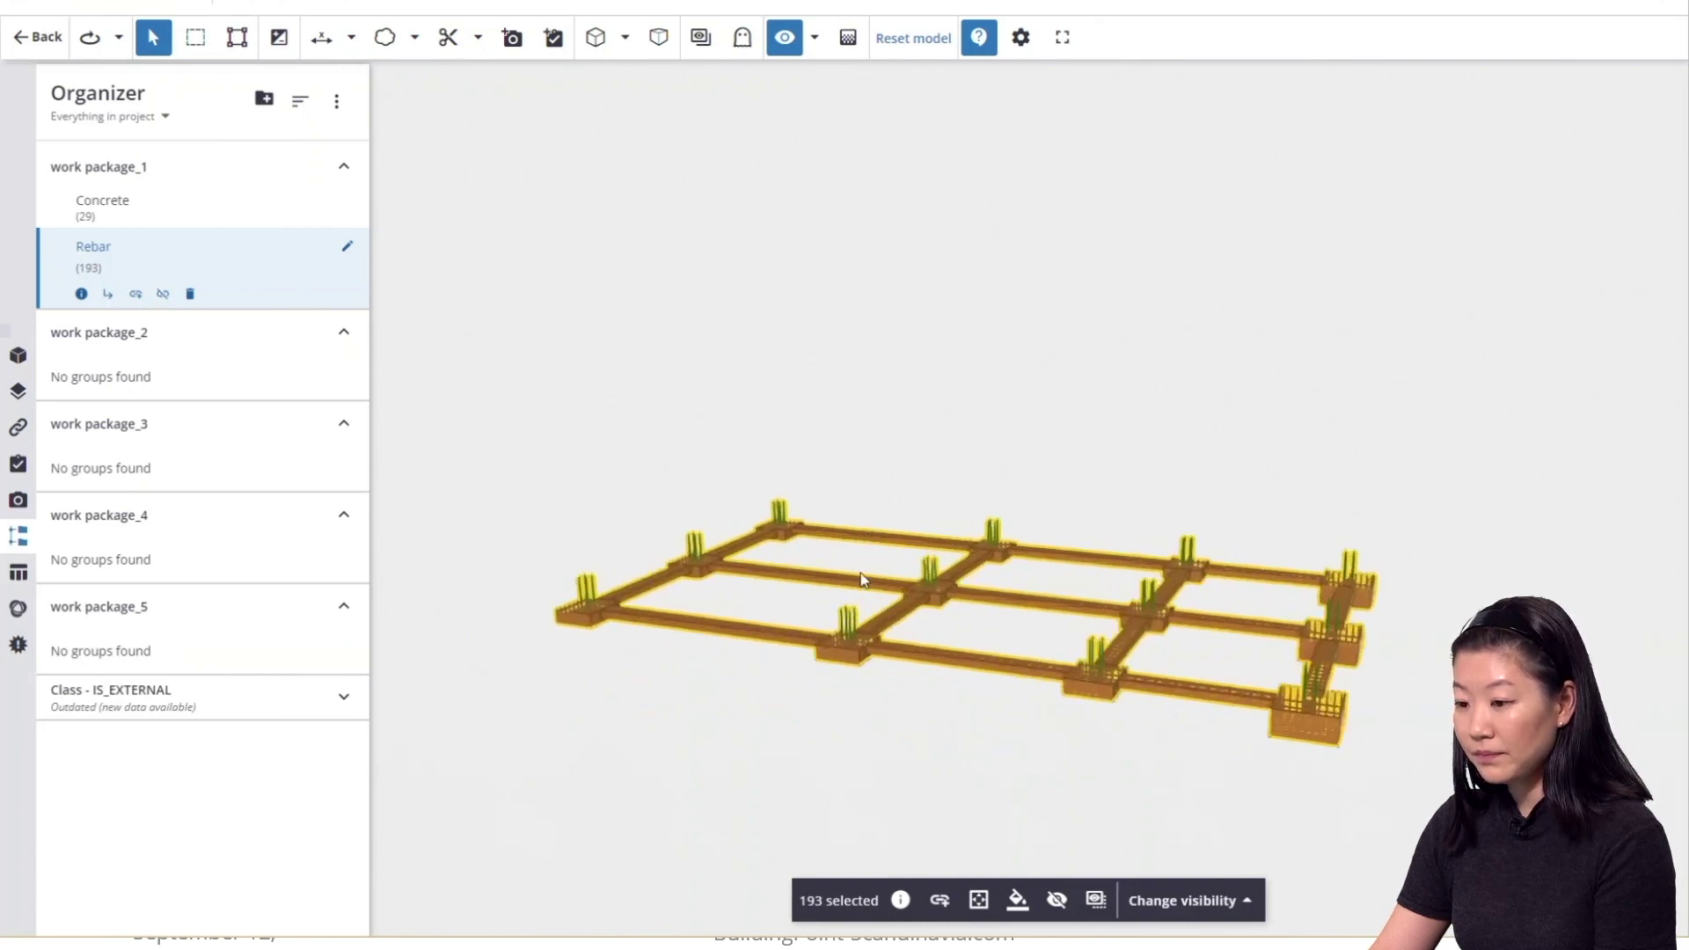
left_click(19, 501)
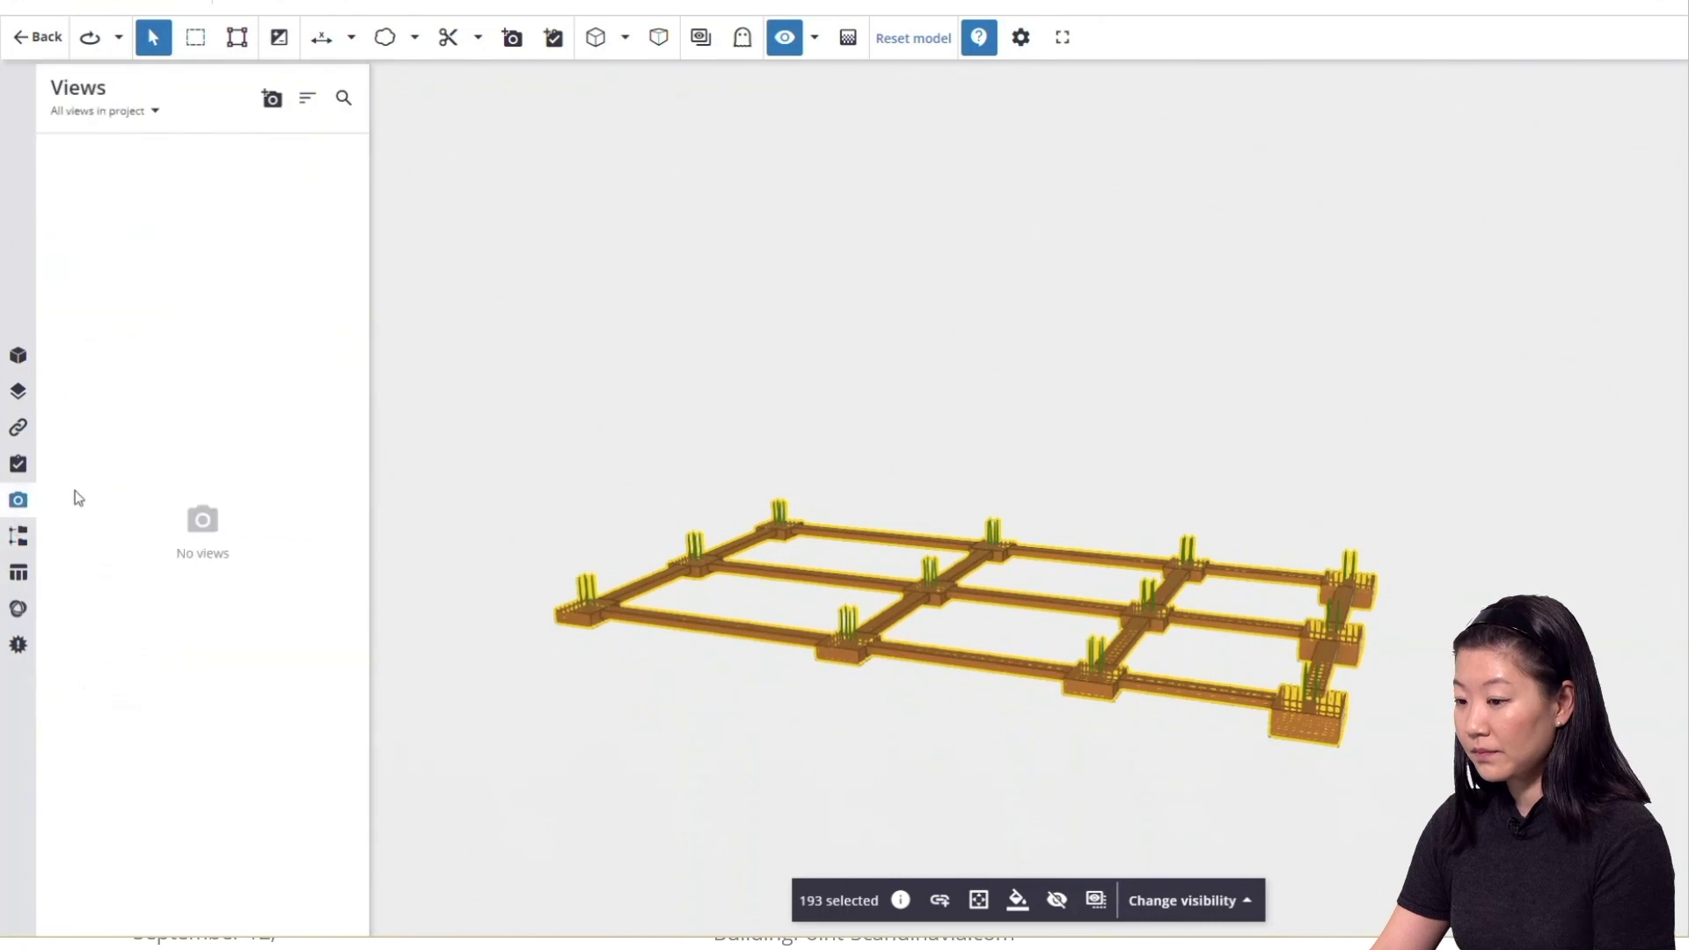
left_click(271, 99)
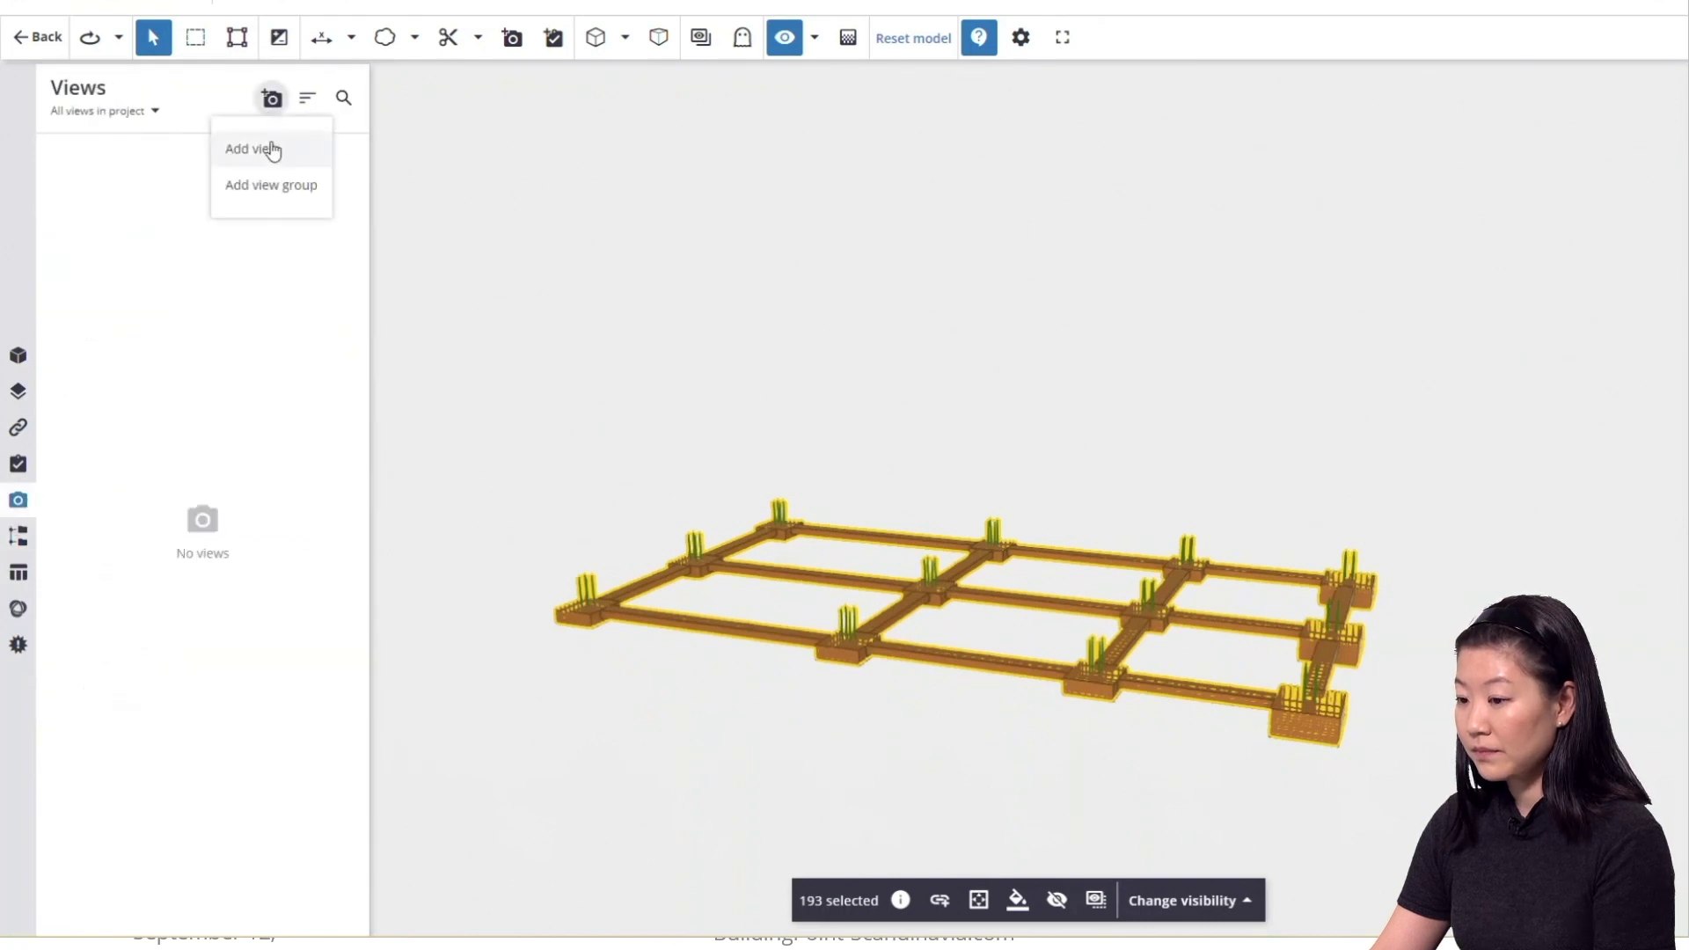
left_click(272, 151)
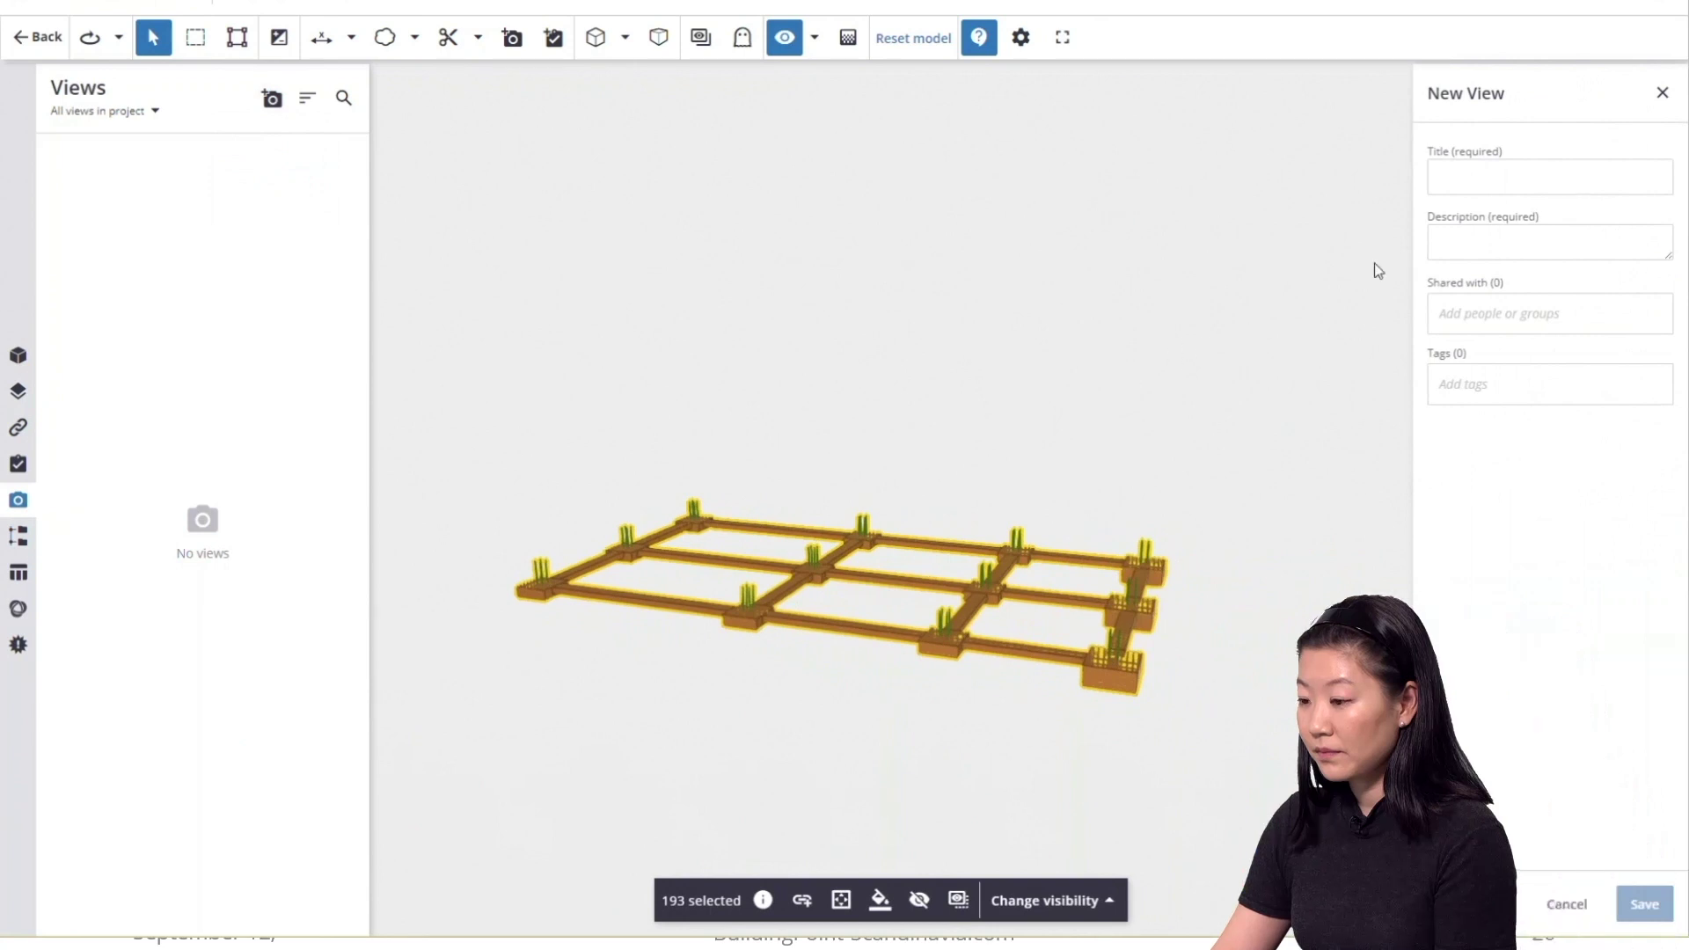
left_click(1451, 177)
type("Work package_")
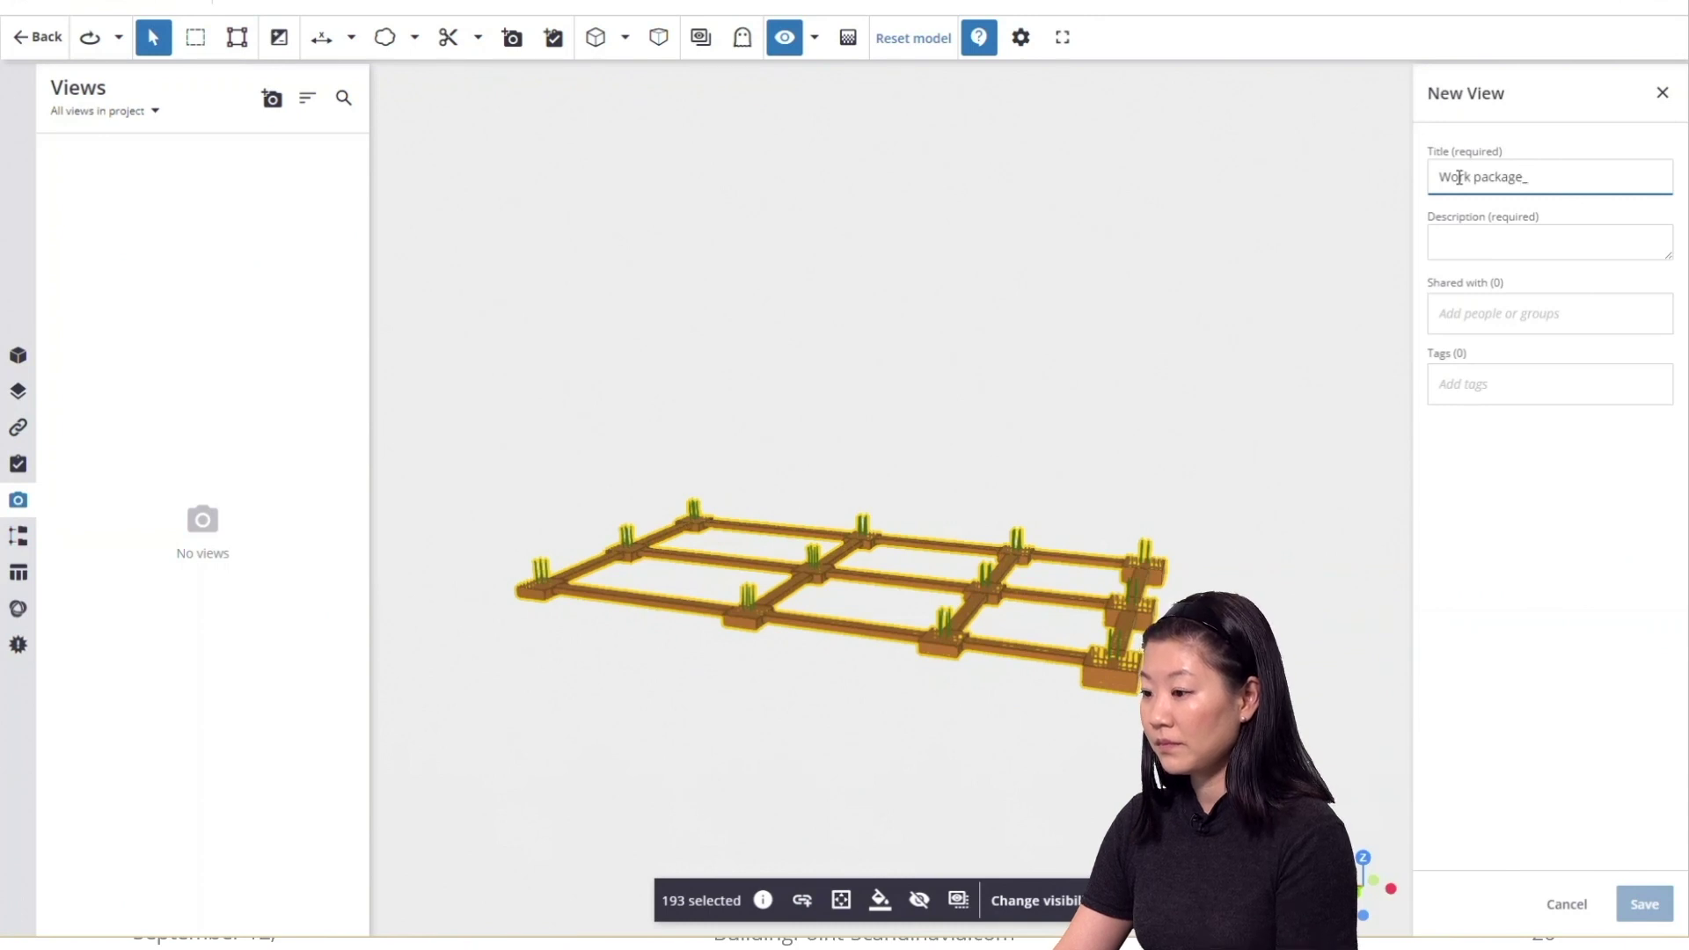
Copy the new view's title into its description and save the view.
left_click_drag(1555, 178, 1443, 185)
key("ctrl+c")
left_click(1485, 243)
key("ctrl+v")
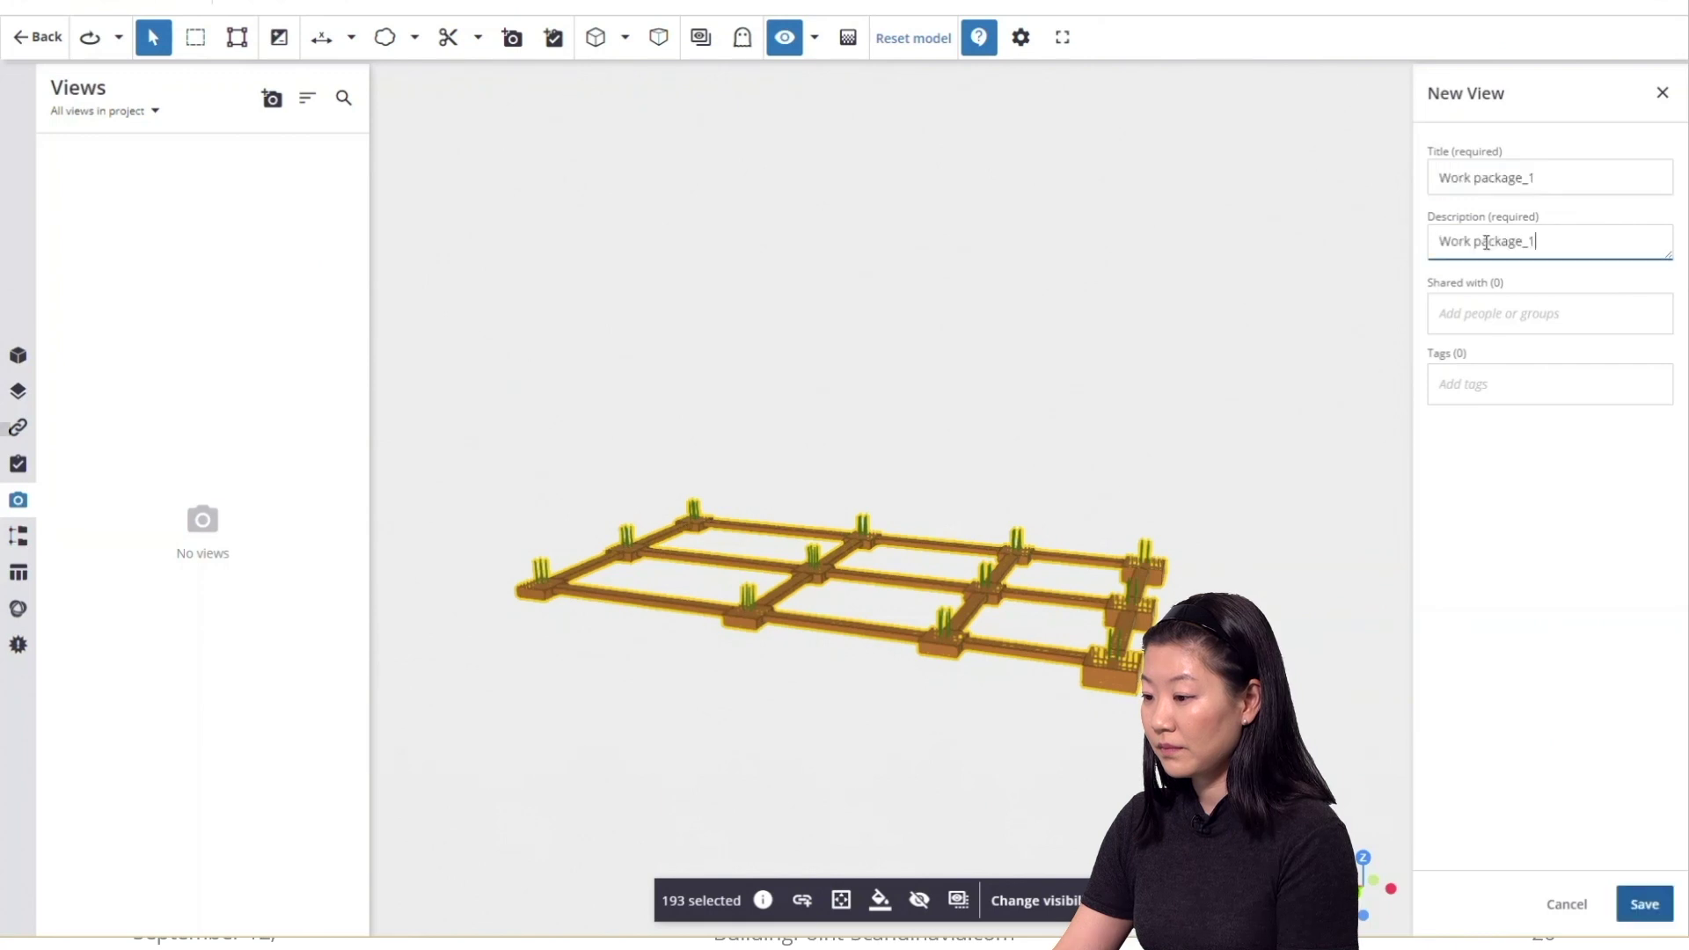
left_click(1652, 891)
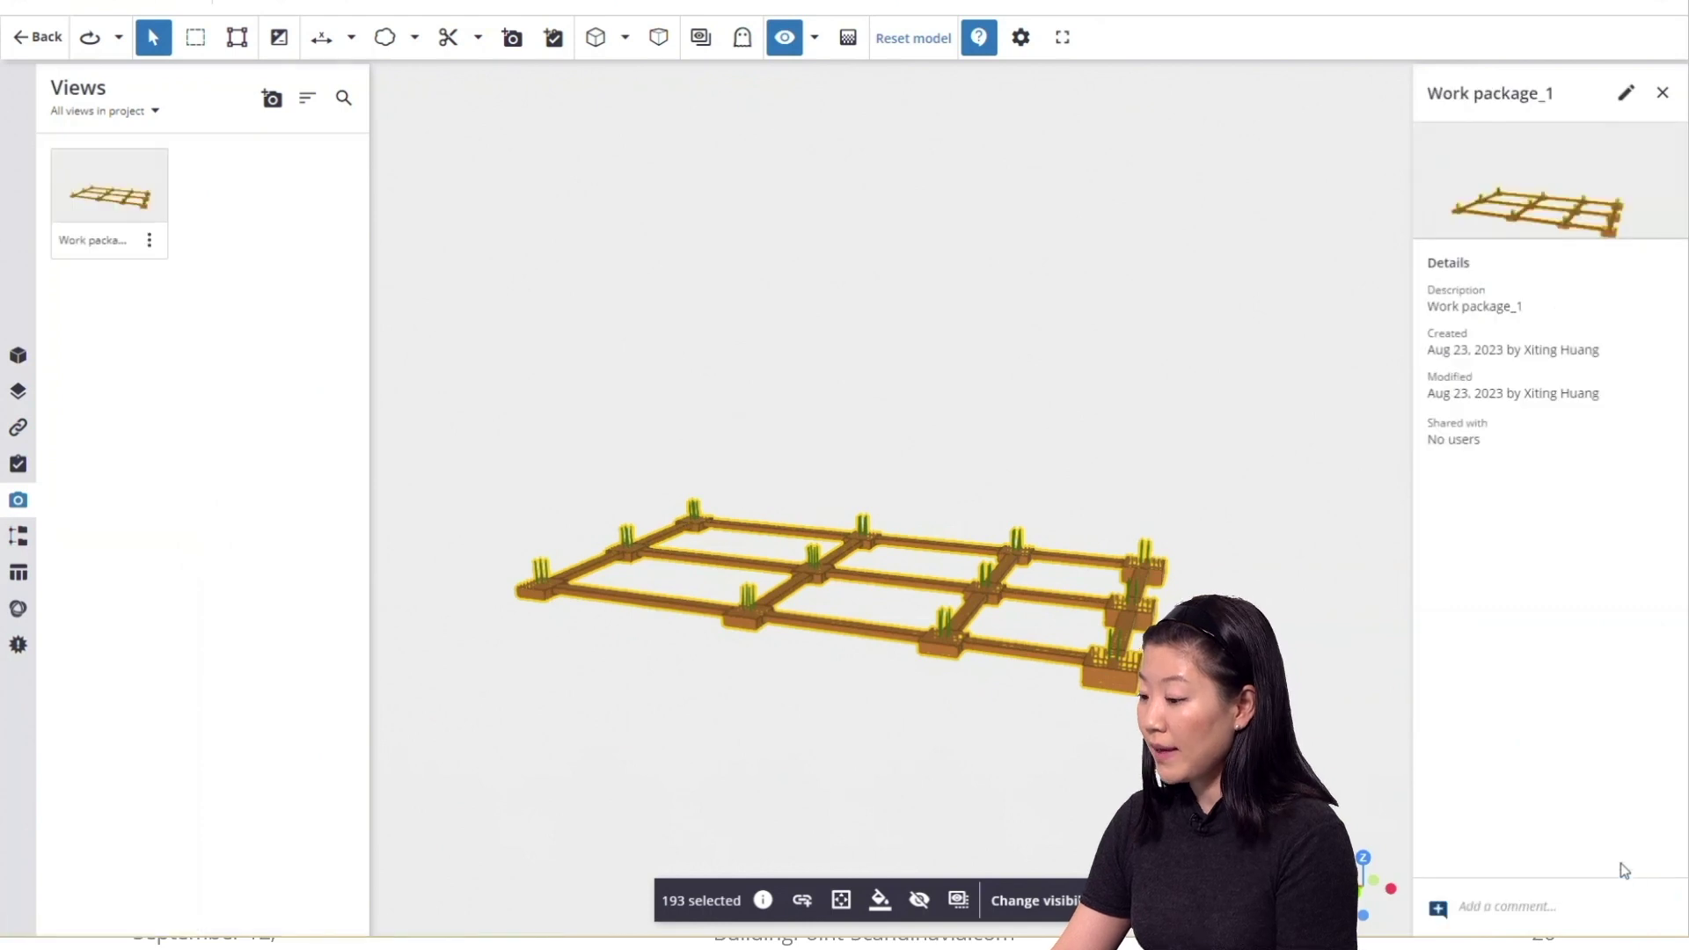
Create a view group named Work packages and move the Work package_1 view into it.
left_click(273, 112)
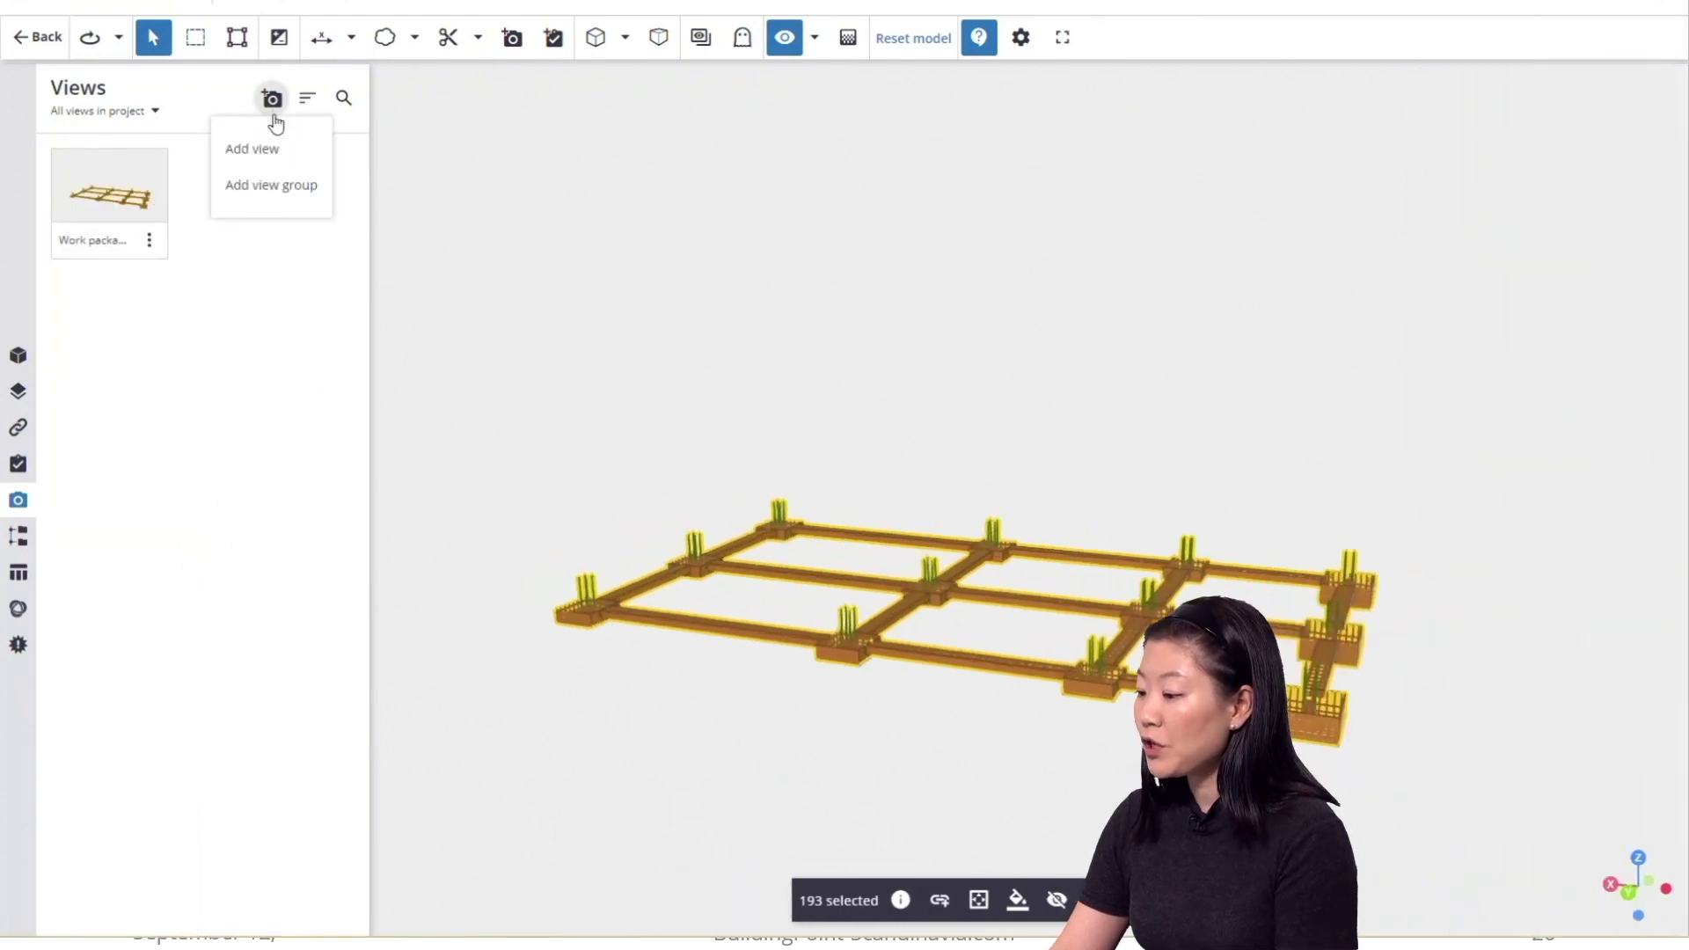
left_click(255, 195)
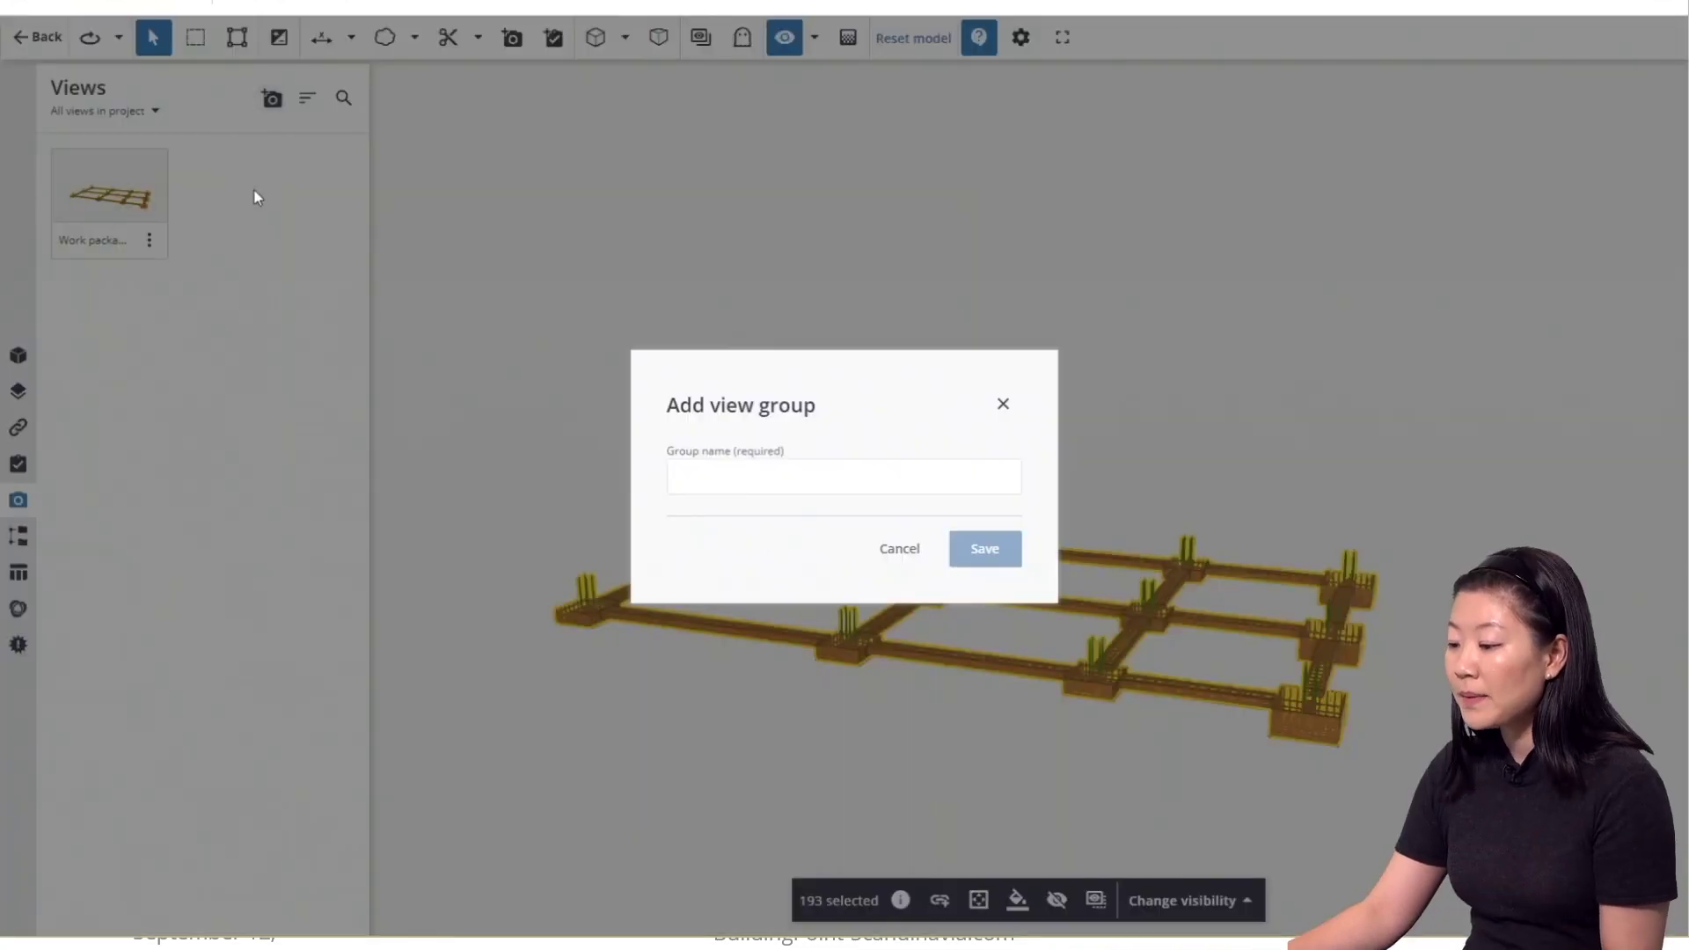
left_click(685, 480)
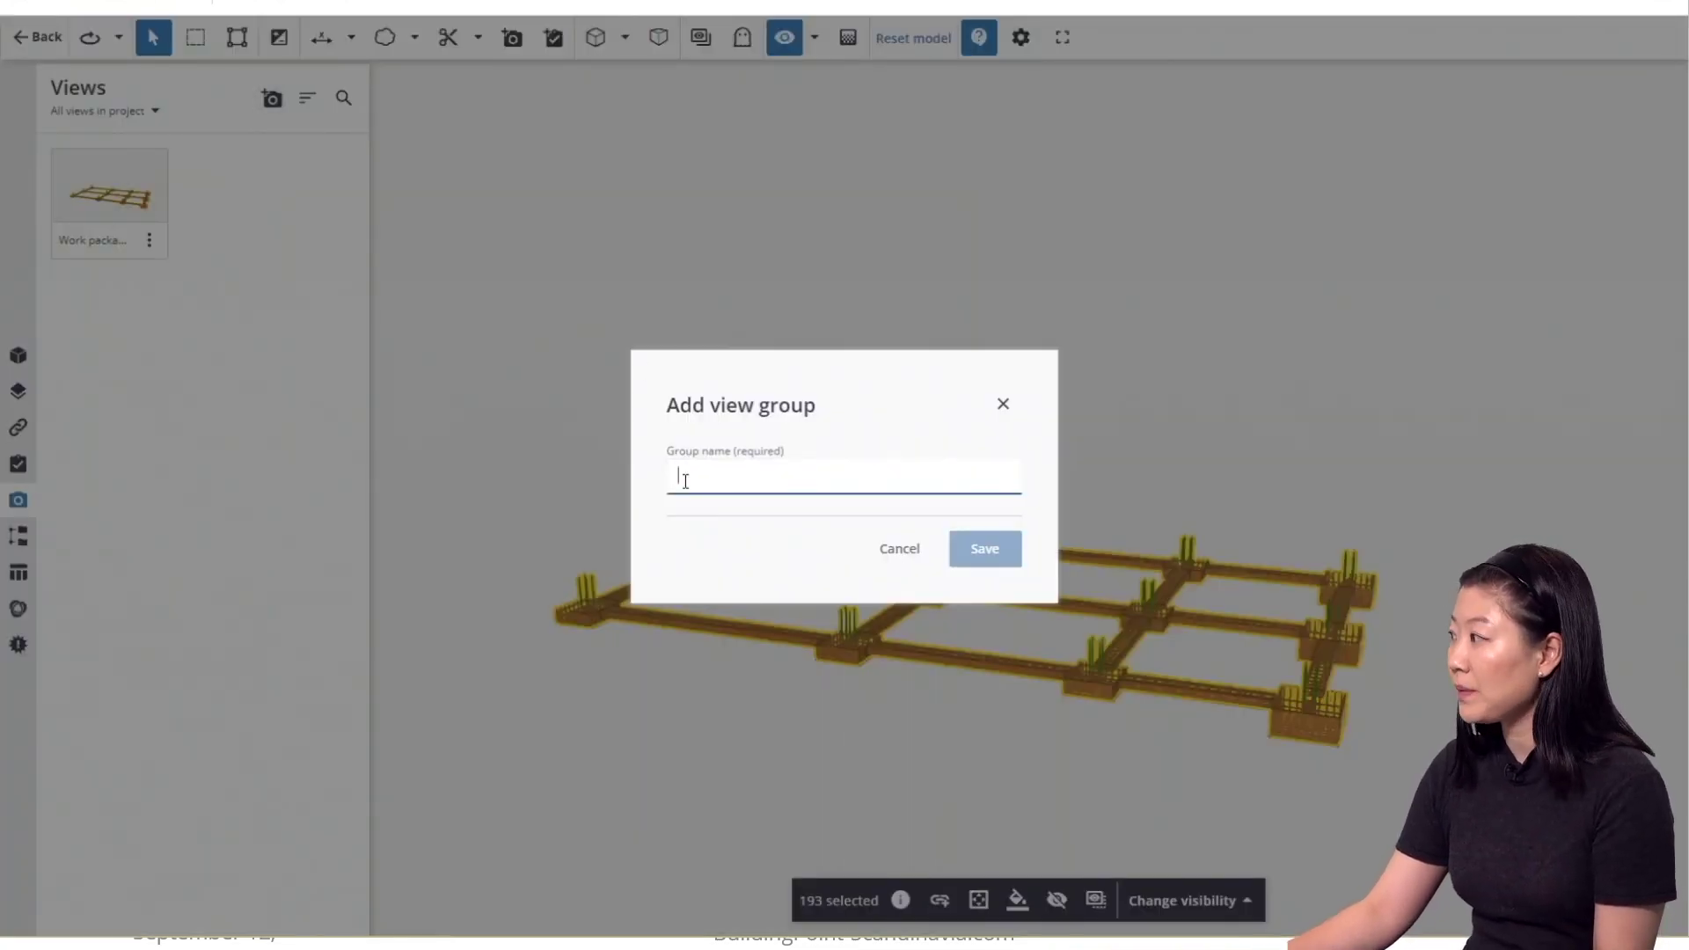
type("Work packages")
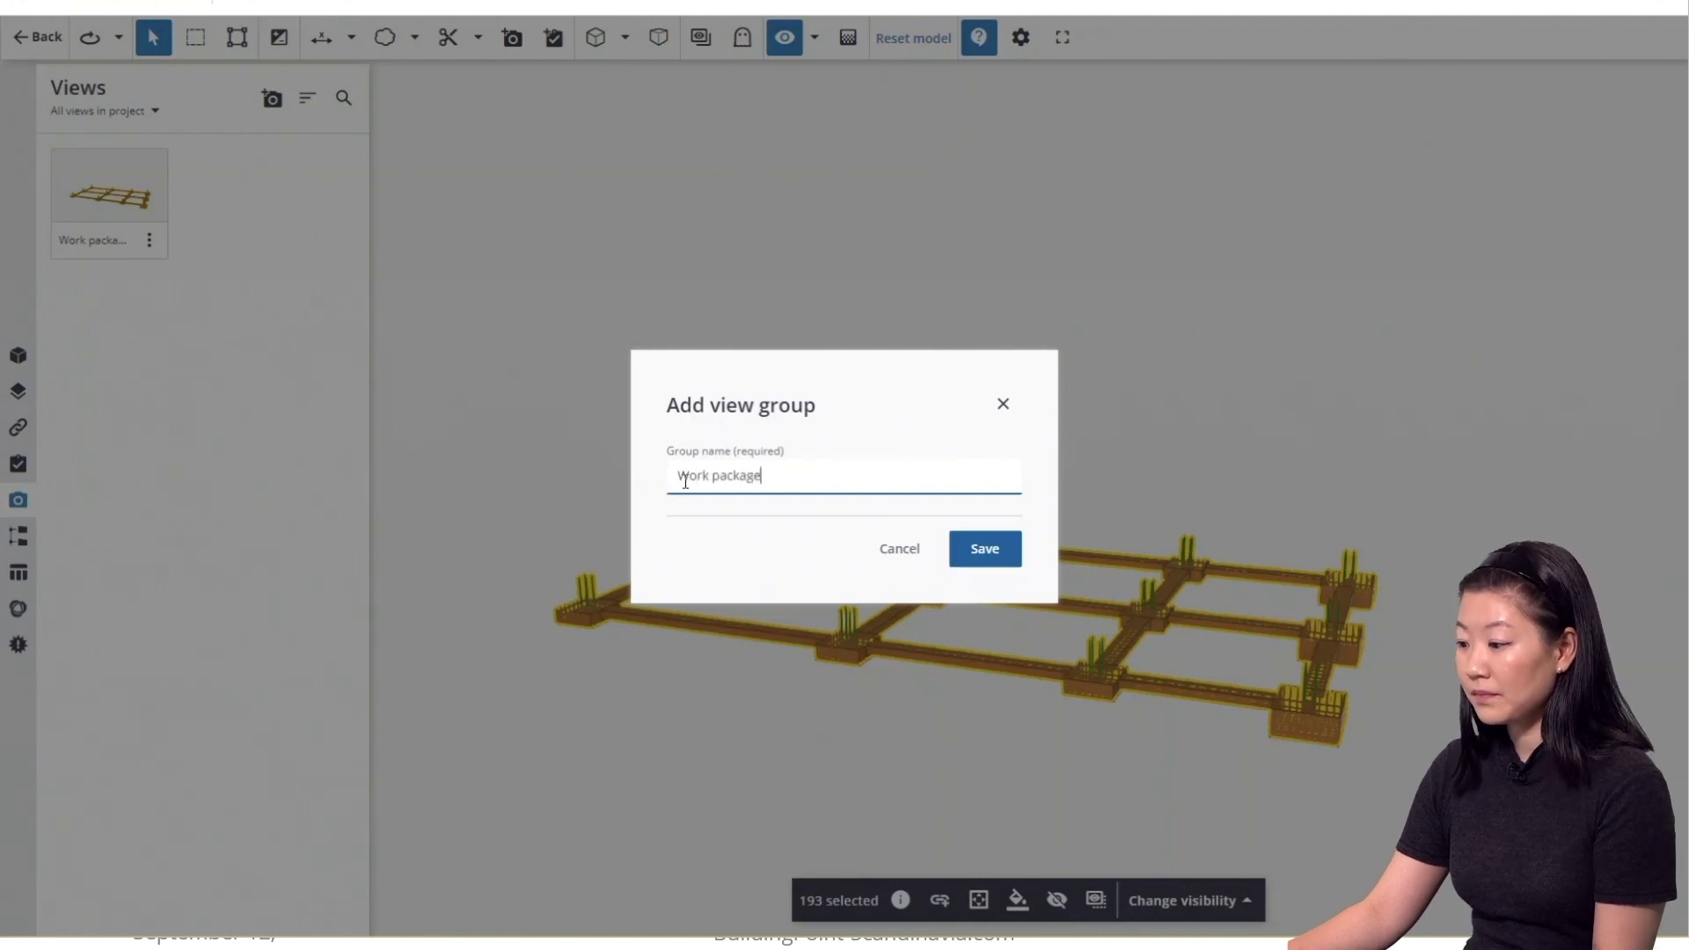
left_click(975, 551)
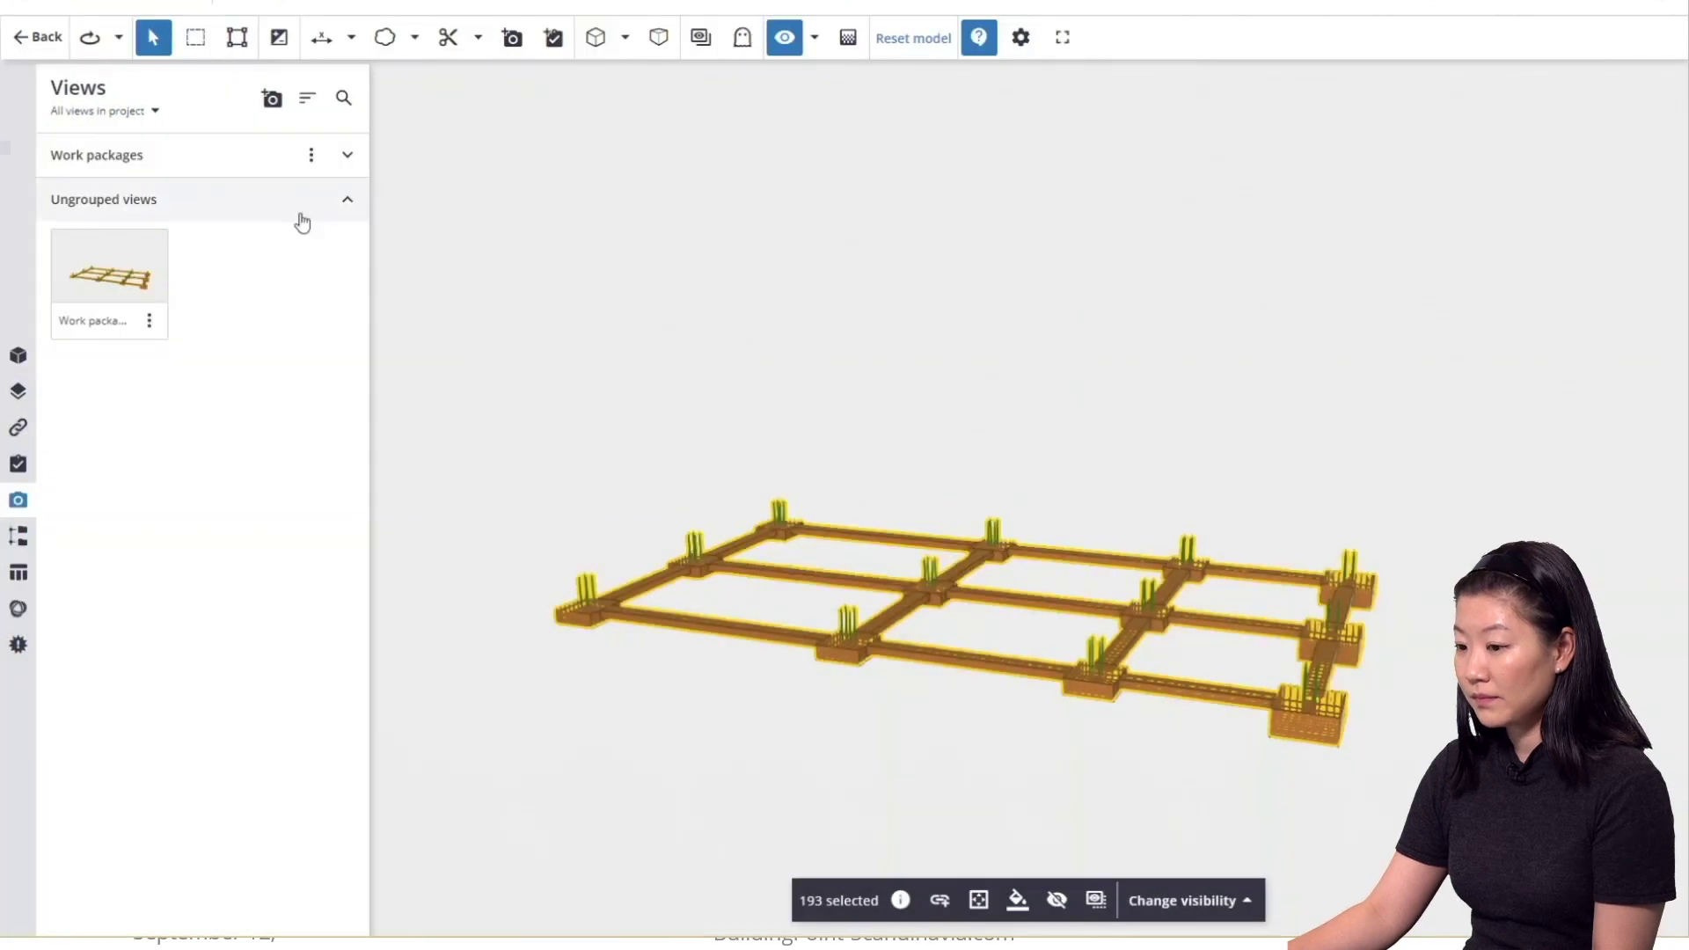
left_click_drag(125, 280, 126, 155)
left_click(349, 336)
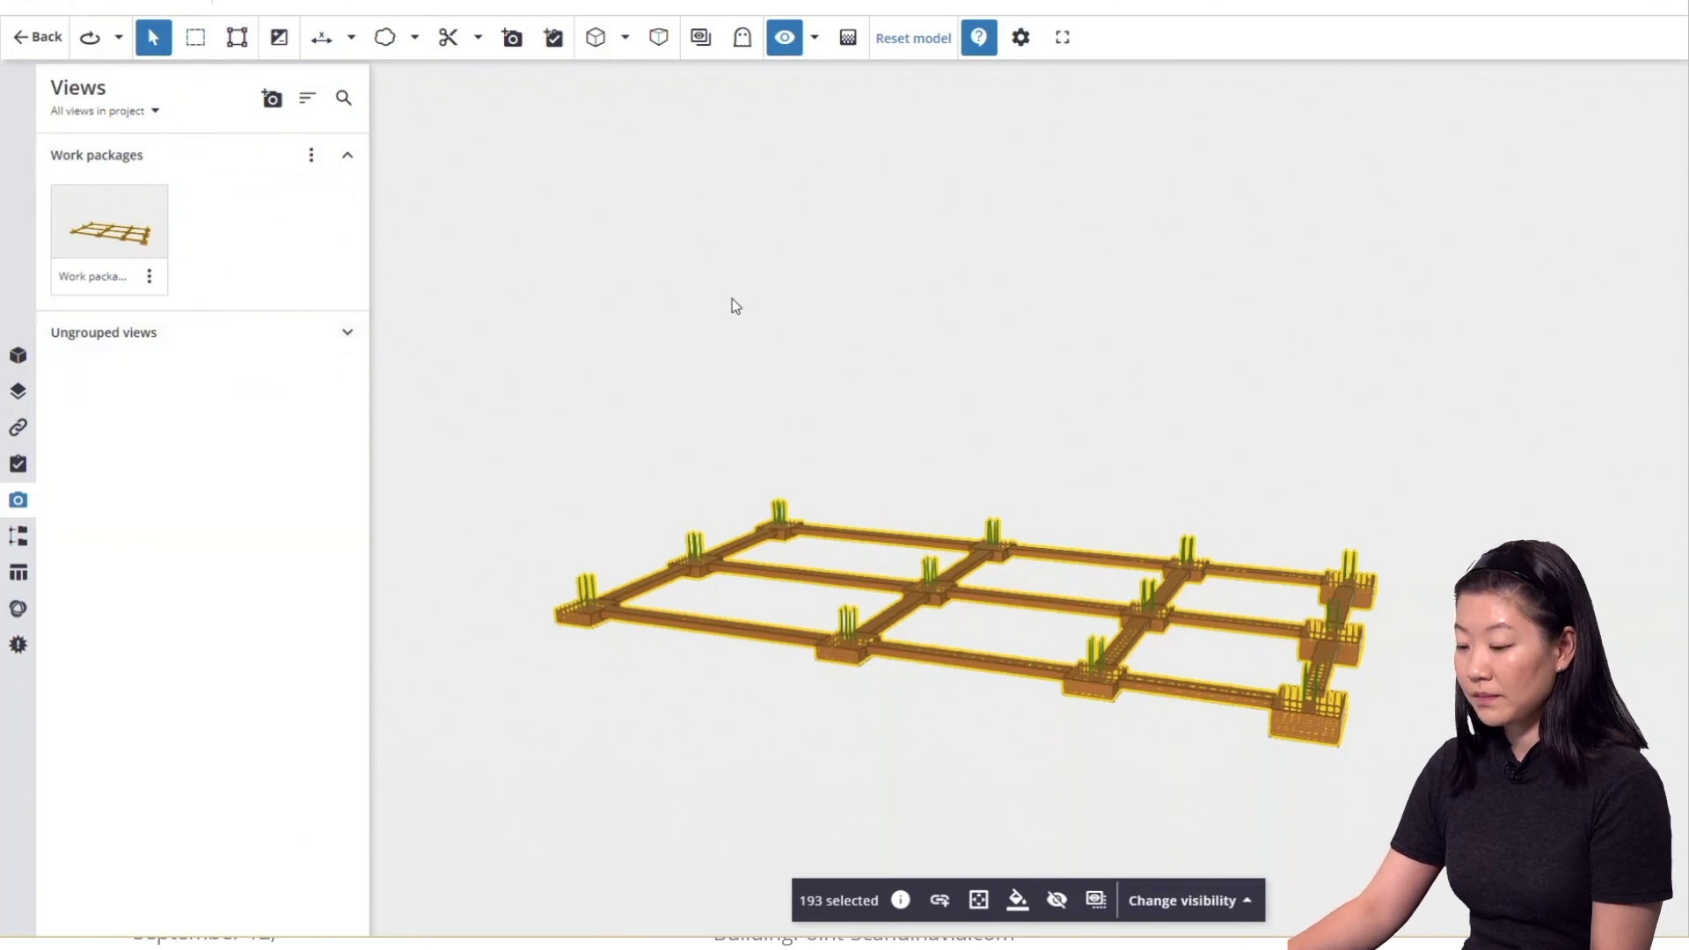
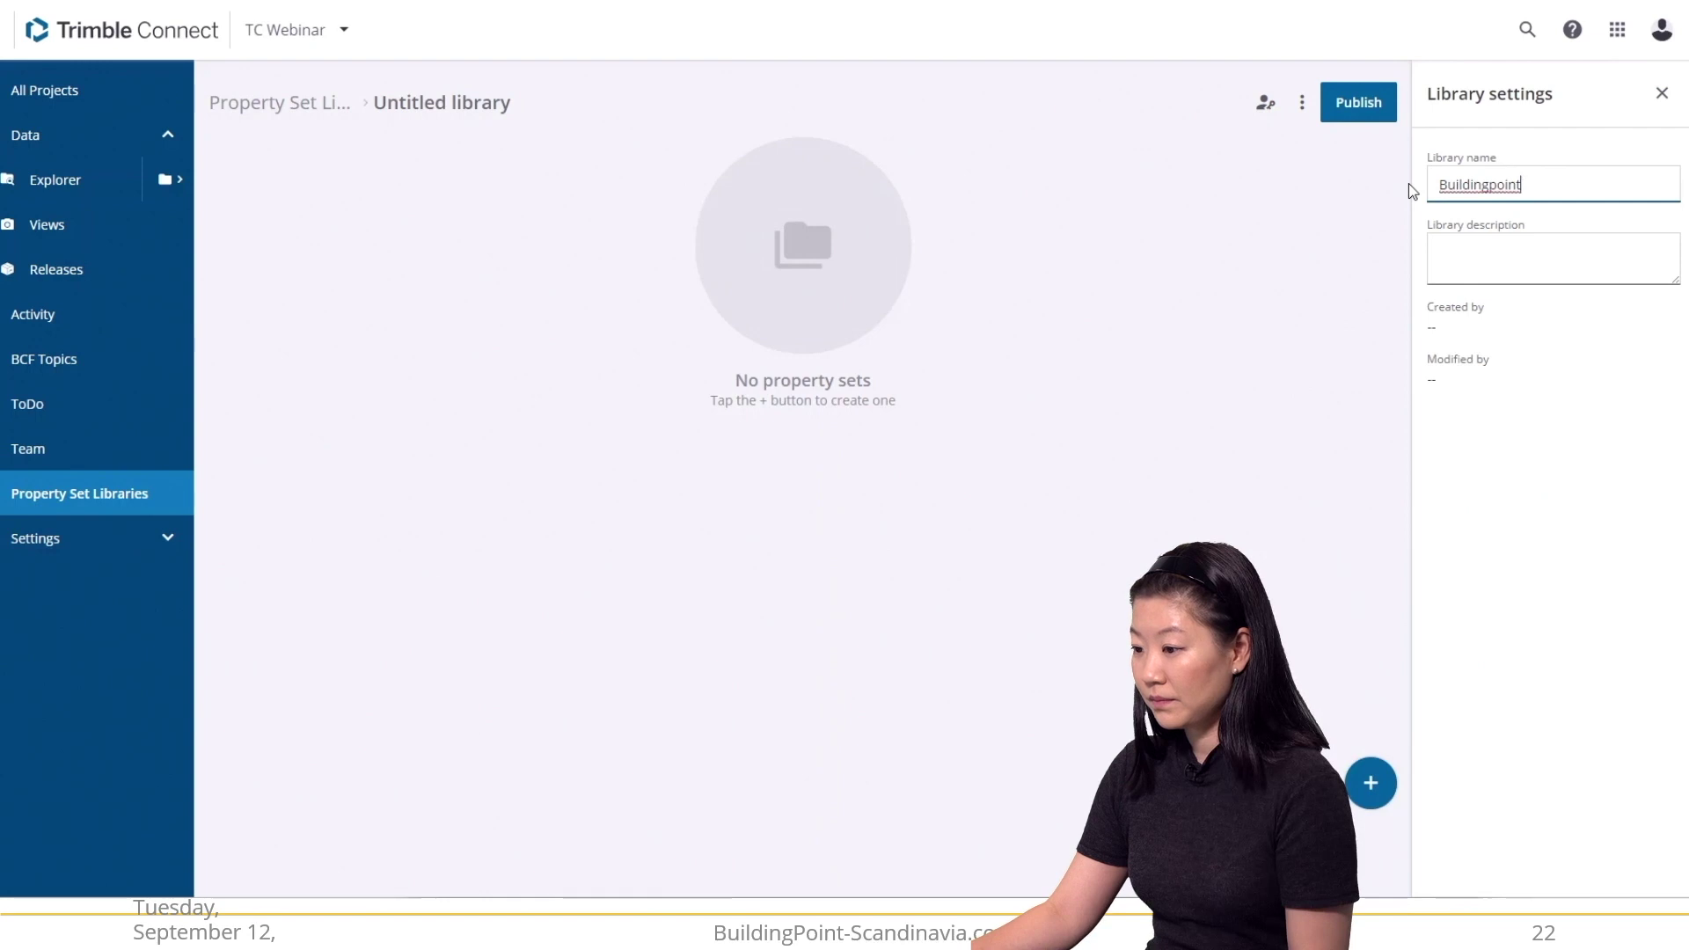
Copy the library name Buildingpoint into the library description and publish the library.
left_click_drag(1555, 184, 1423, 185)
key("ctrl+c")
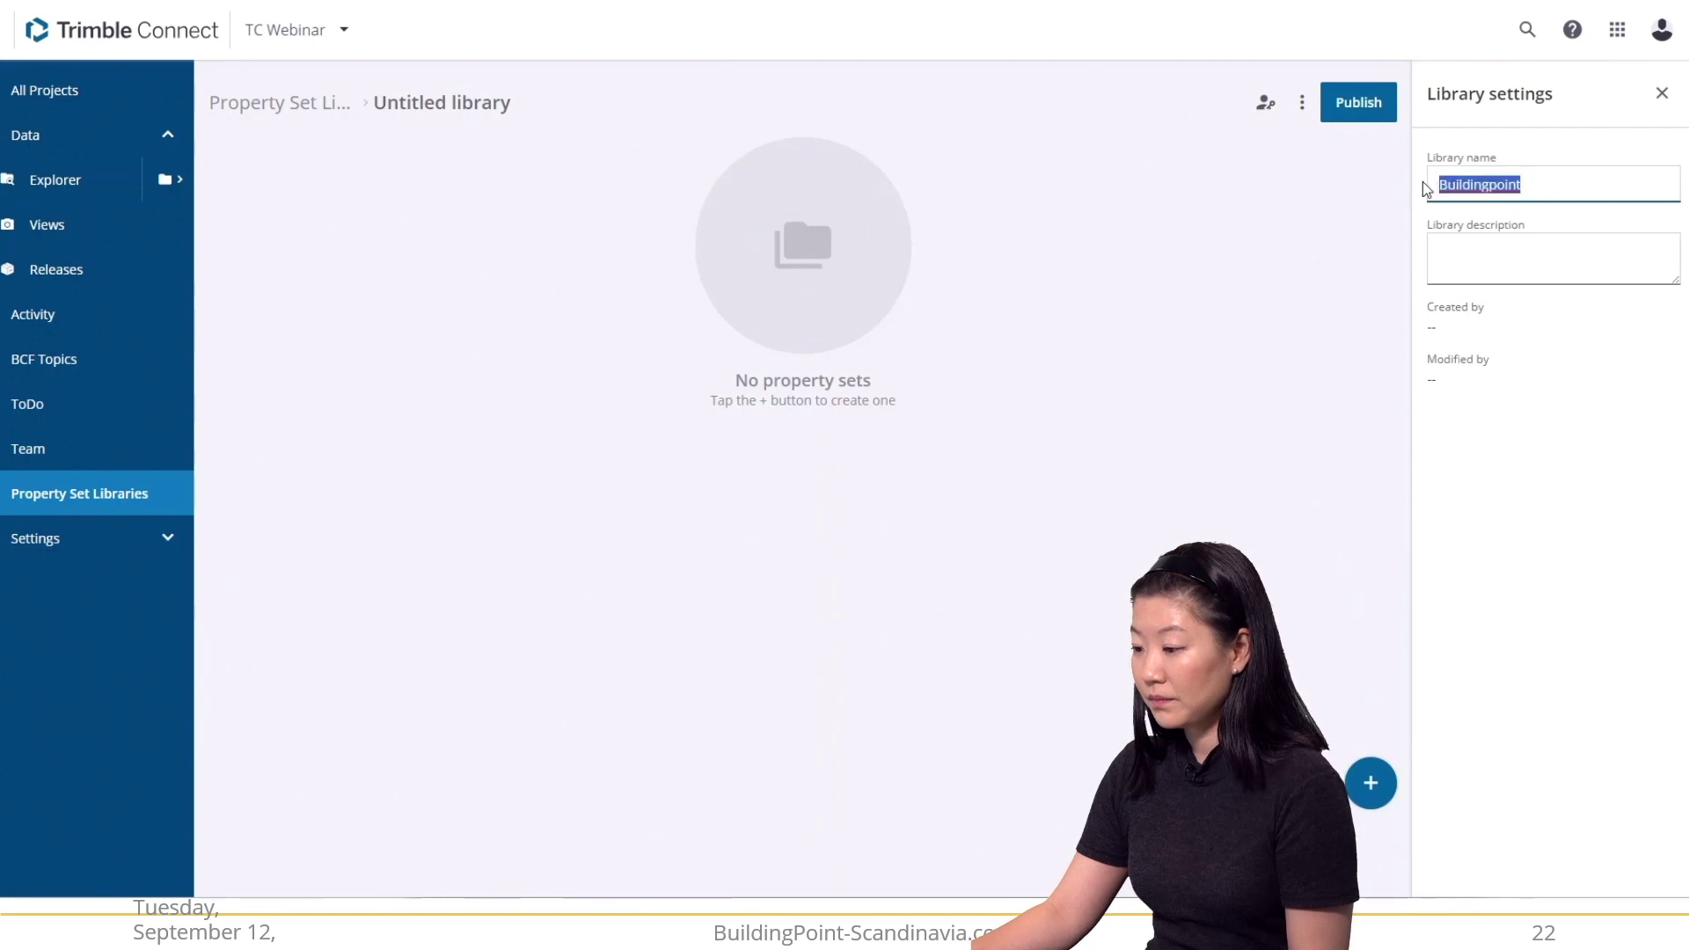
left_click(1471, 253)
key("ctrl+v")
left_click(1356, 456)
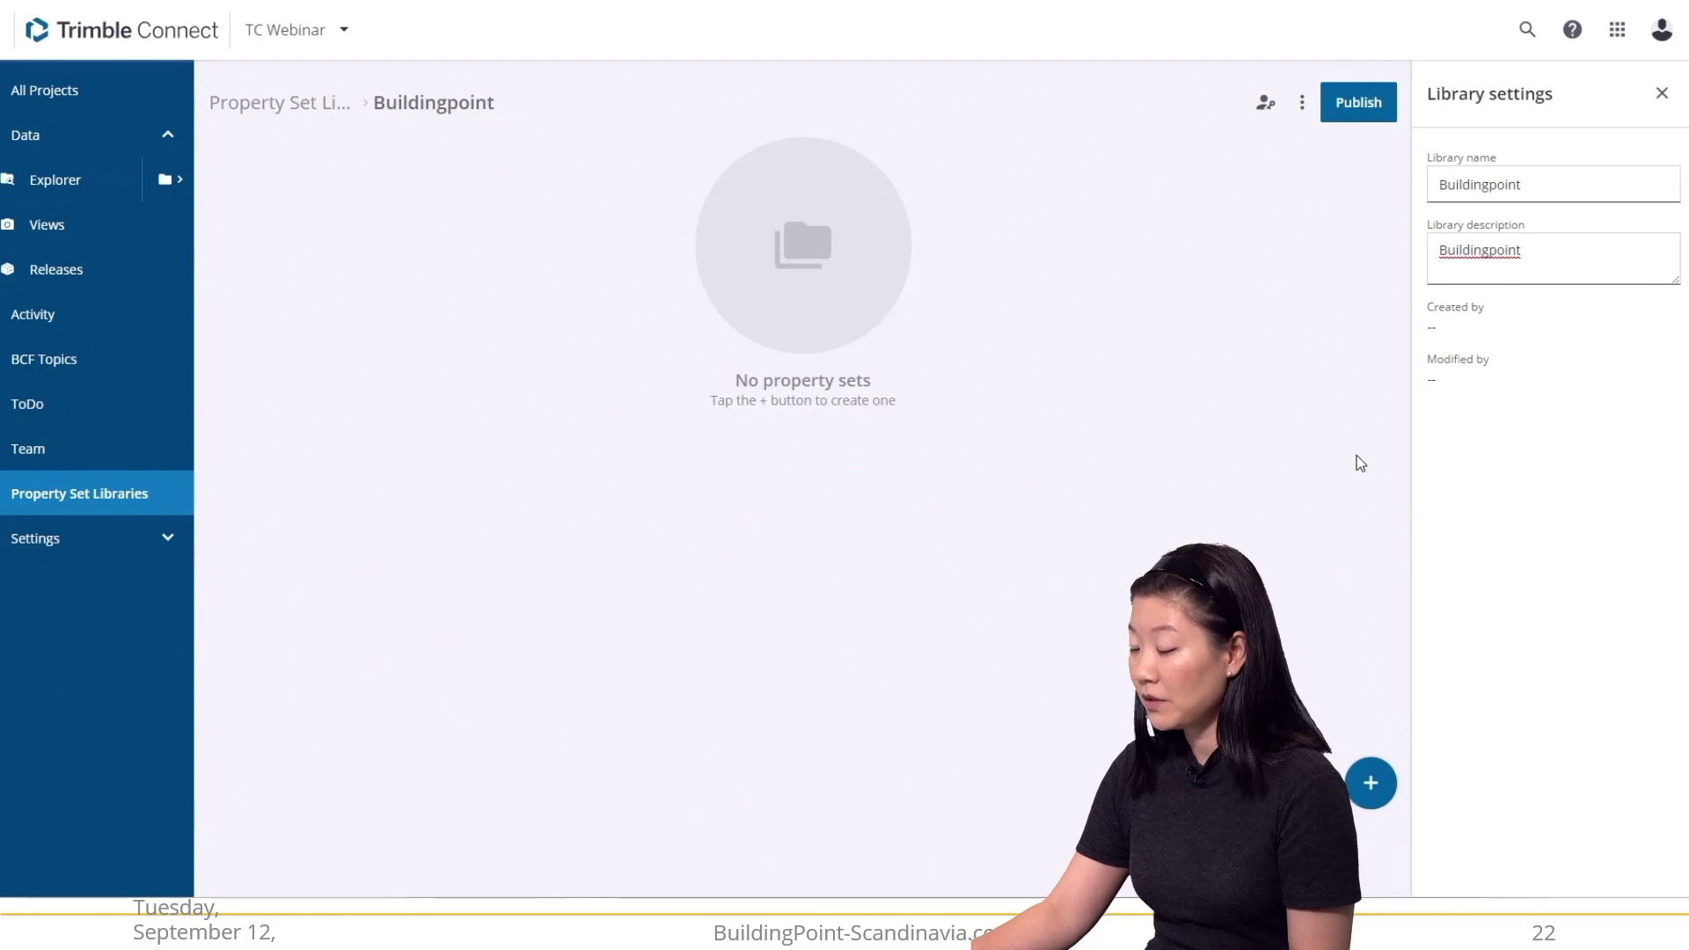
left_click(1359, 103)
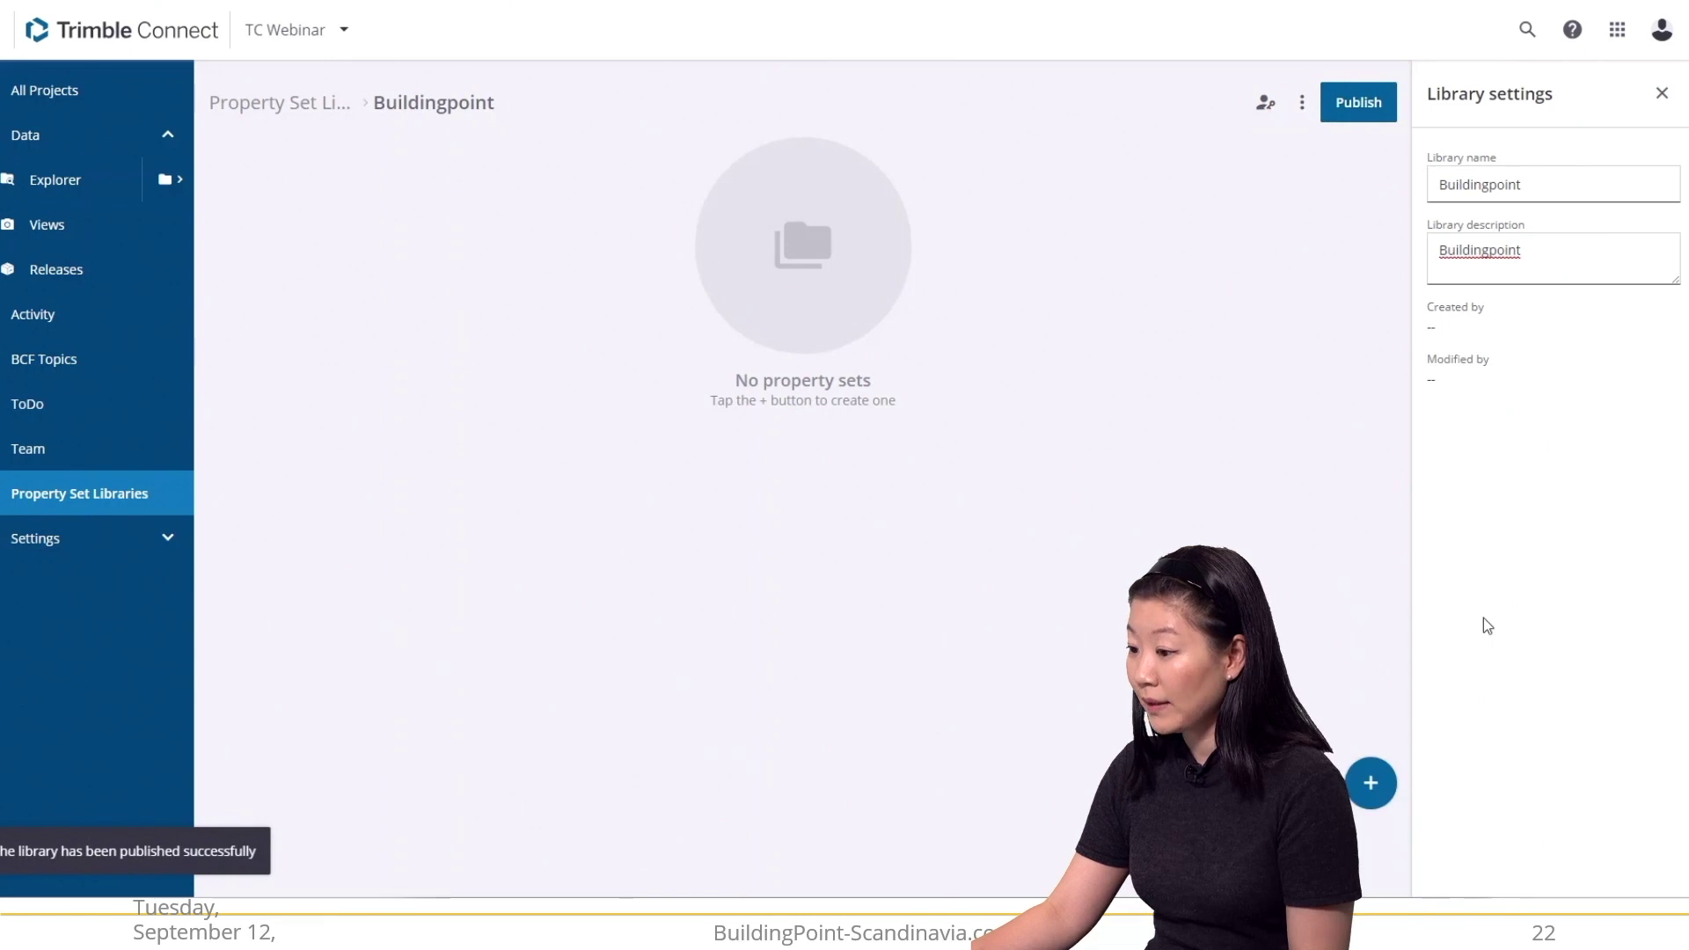
Add a property set named Status with the description "Work package status" to the Buildingpoint library.
left_click(1377, 785)
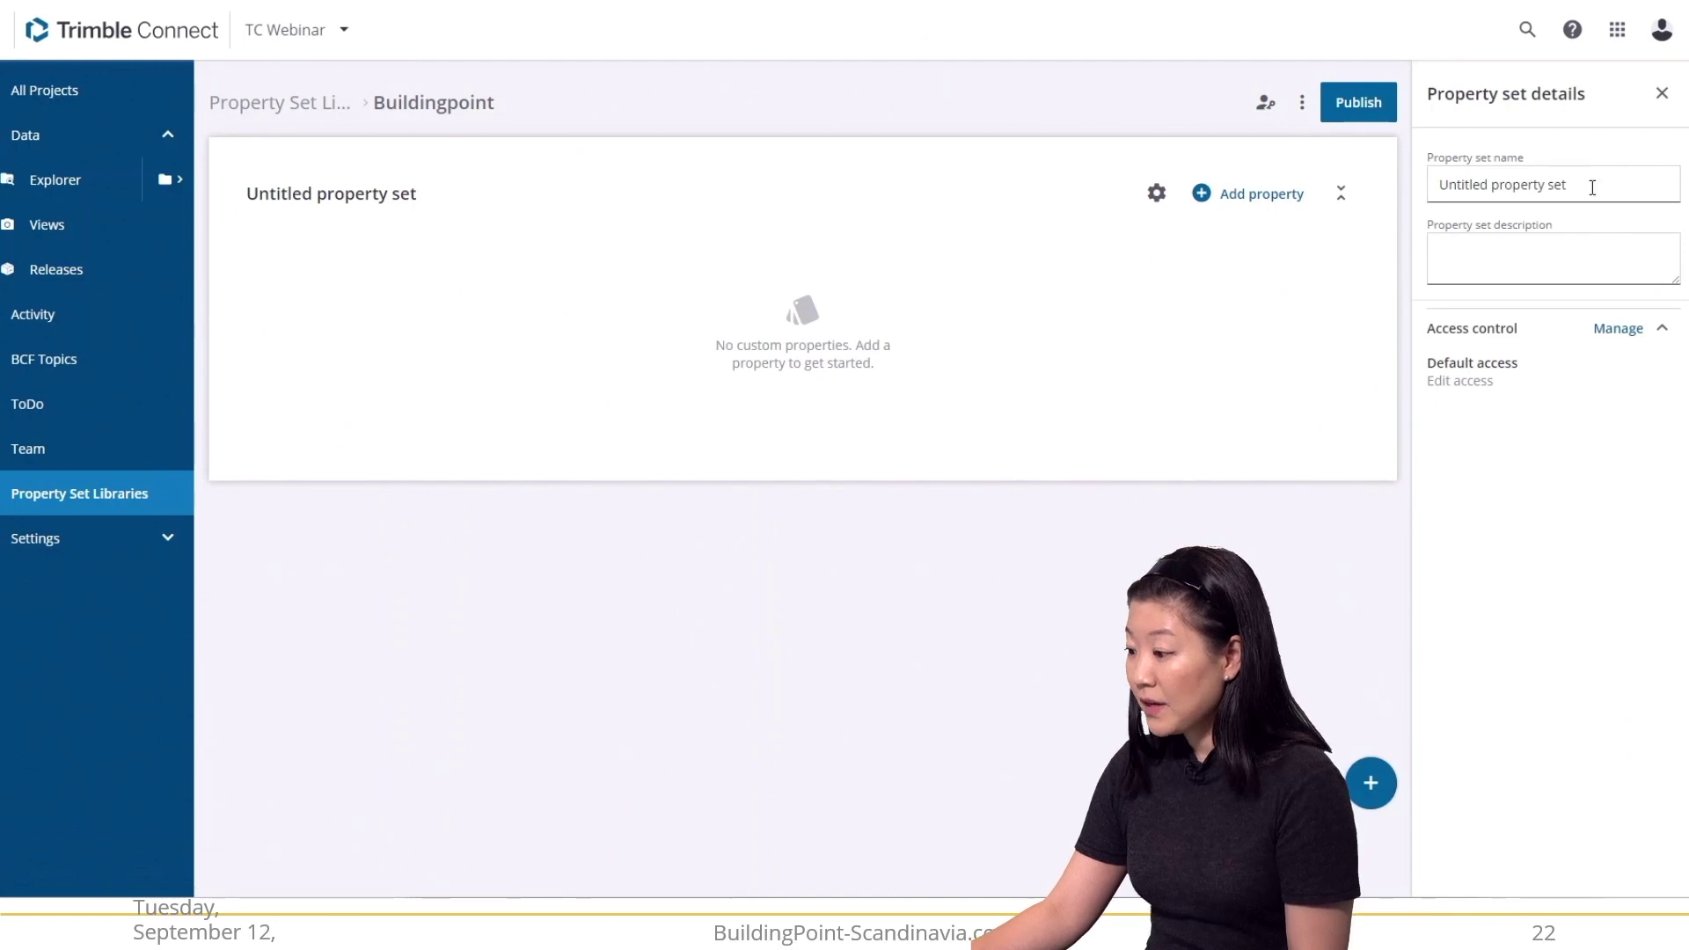
left_click_drag(1592, 186, 1388, 197)
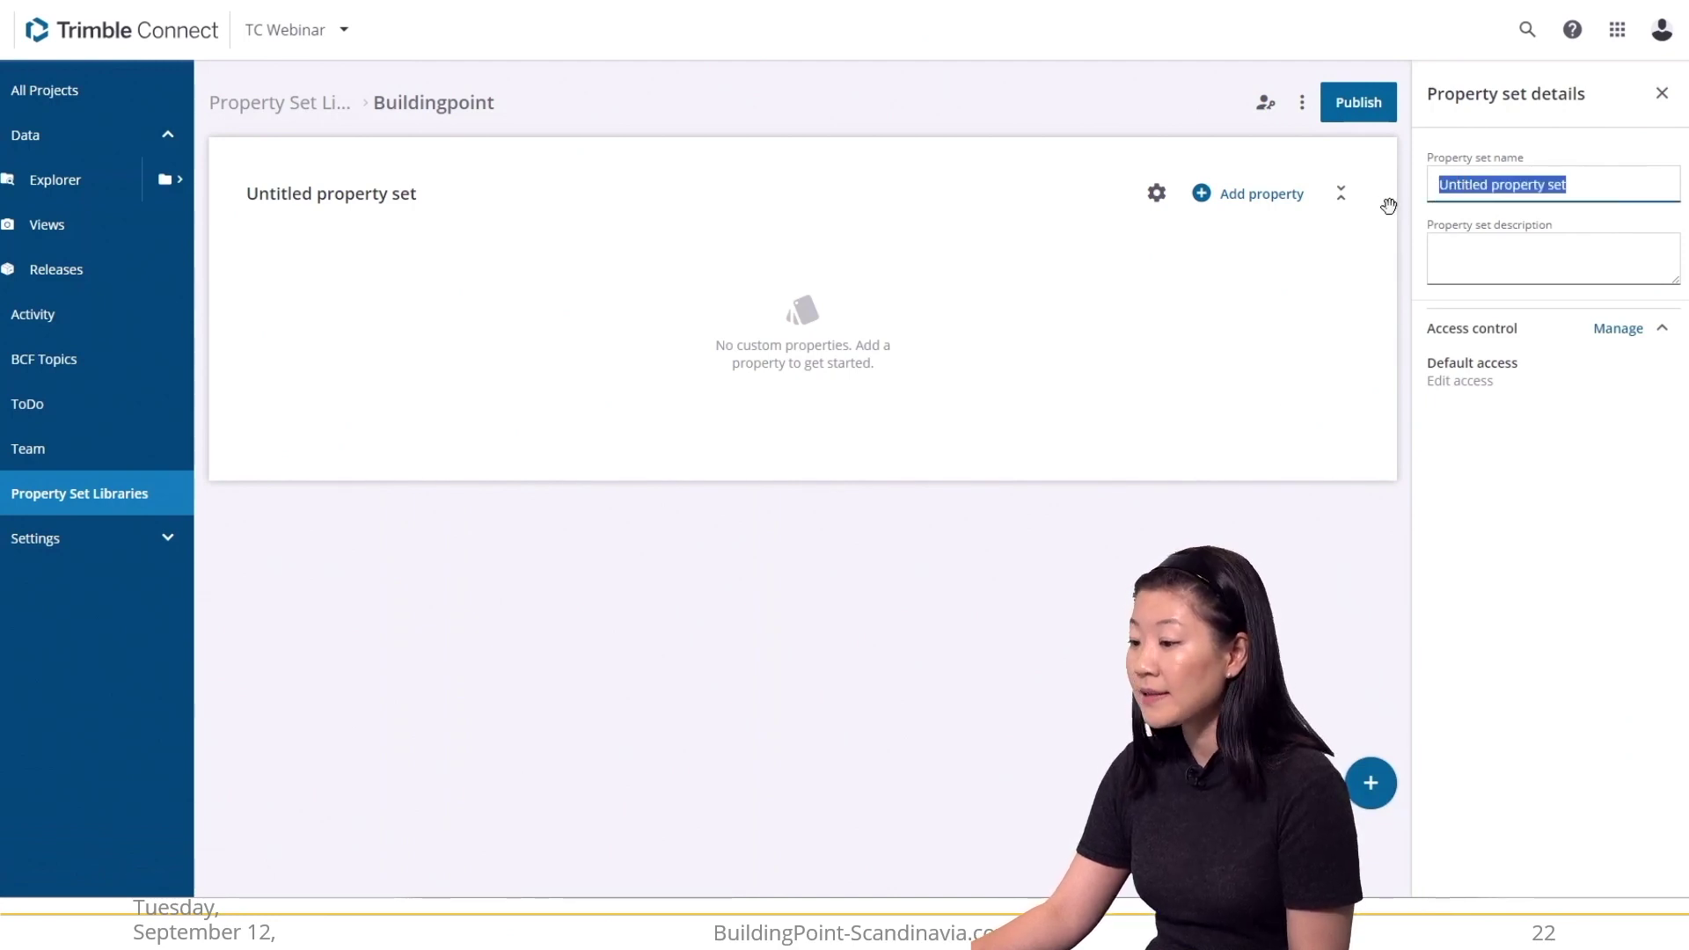
type("Status")
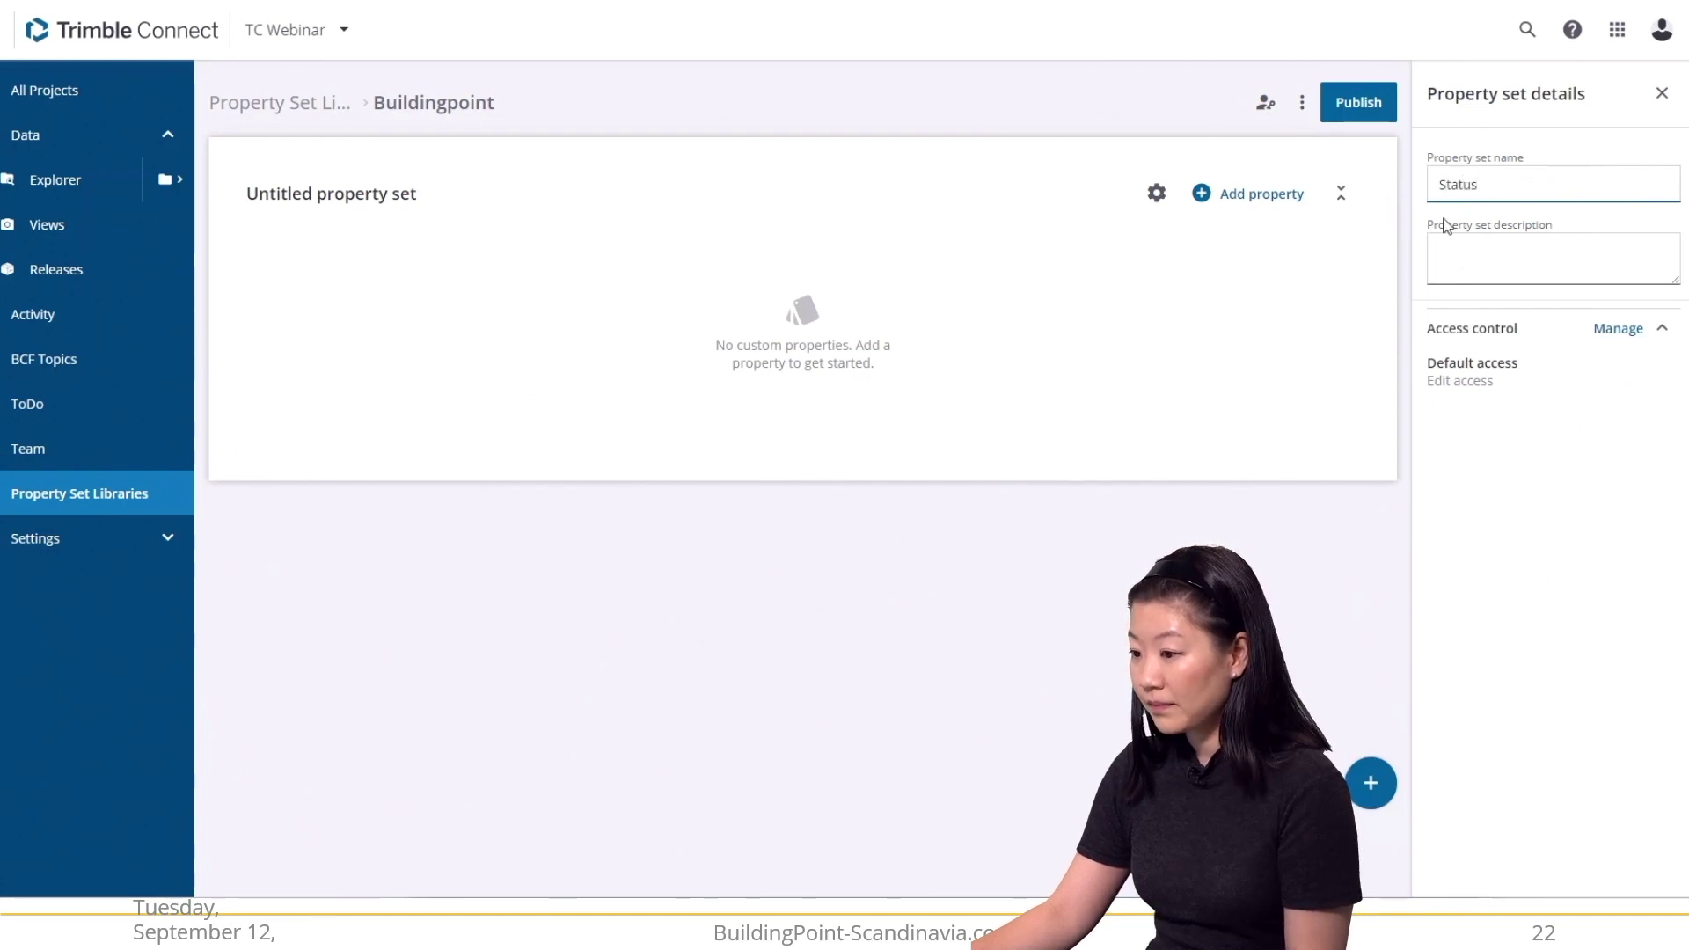
left_click(1489, 278)
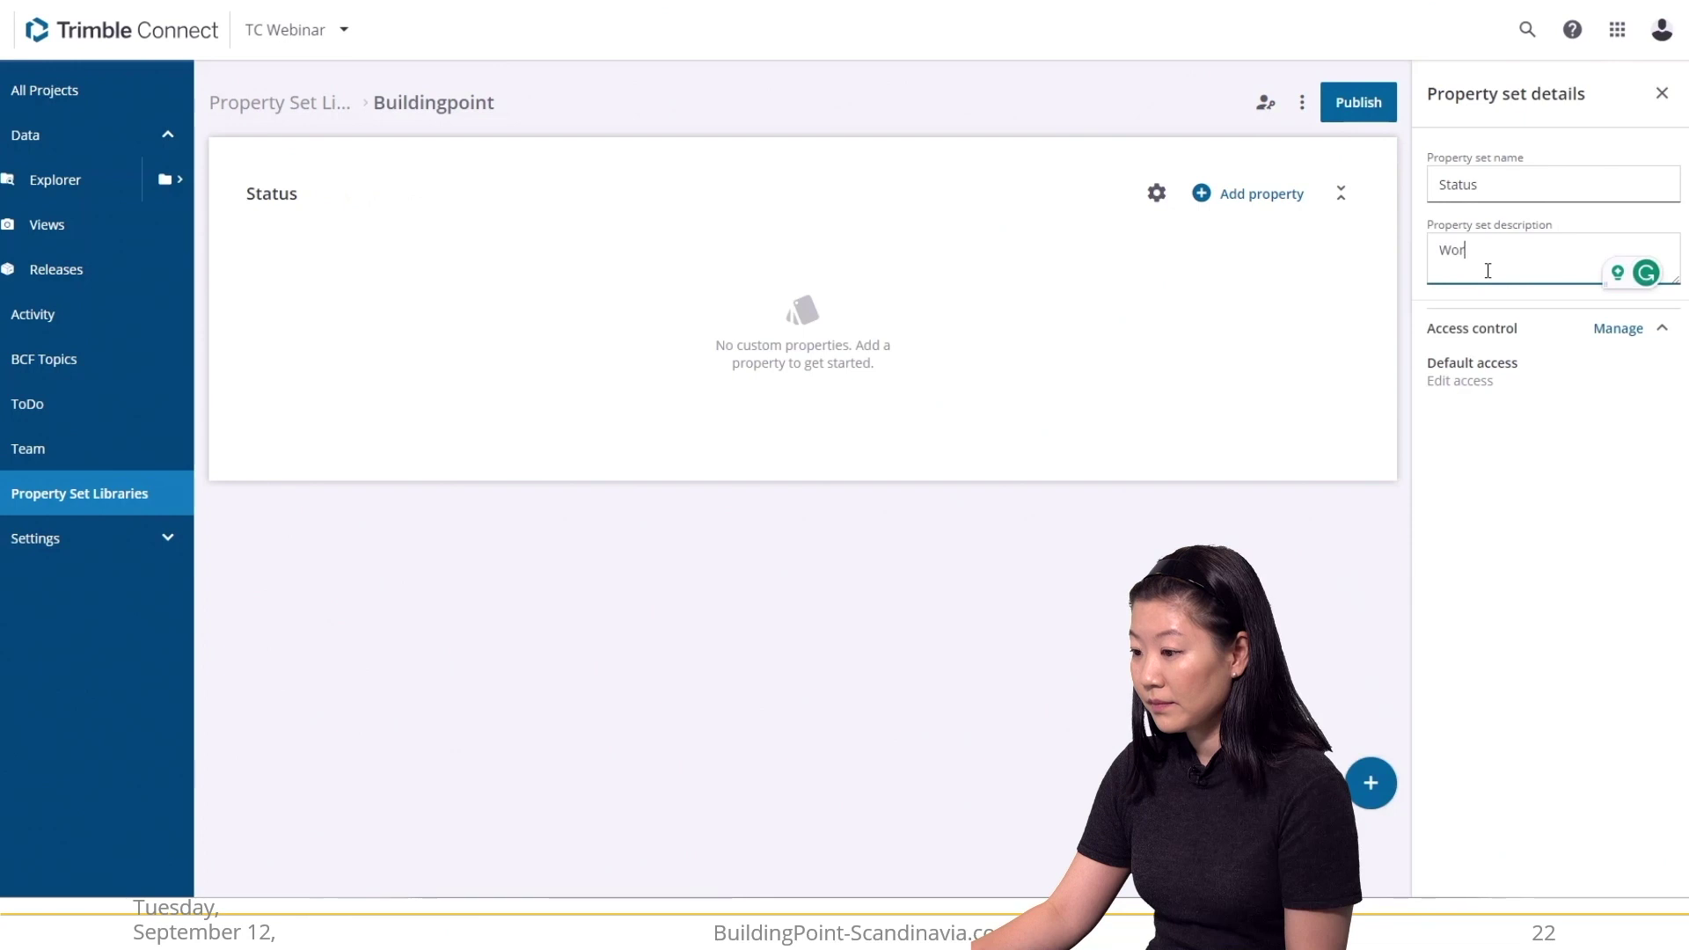
type("Workpackage status")
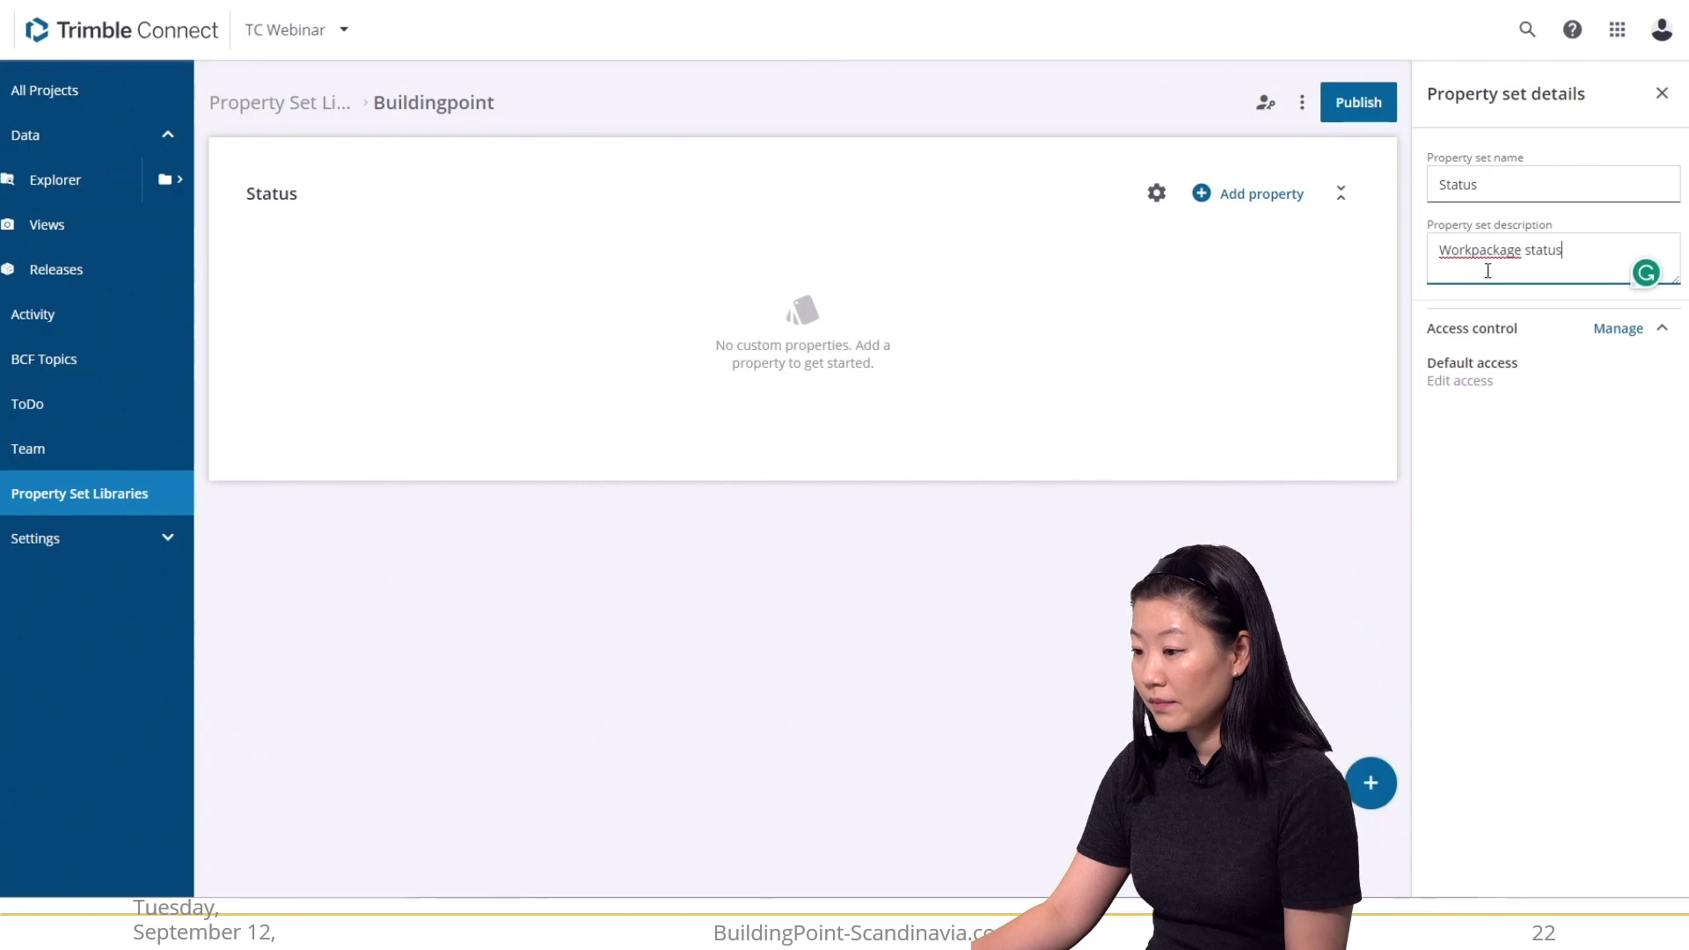
left_click(1471, 250)
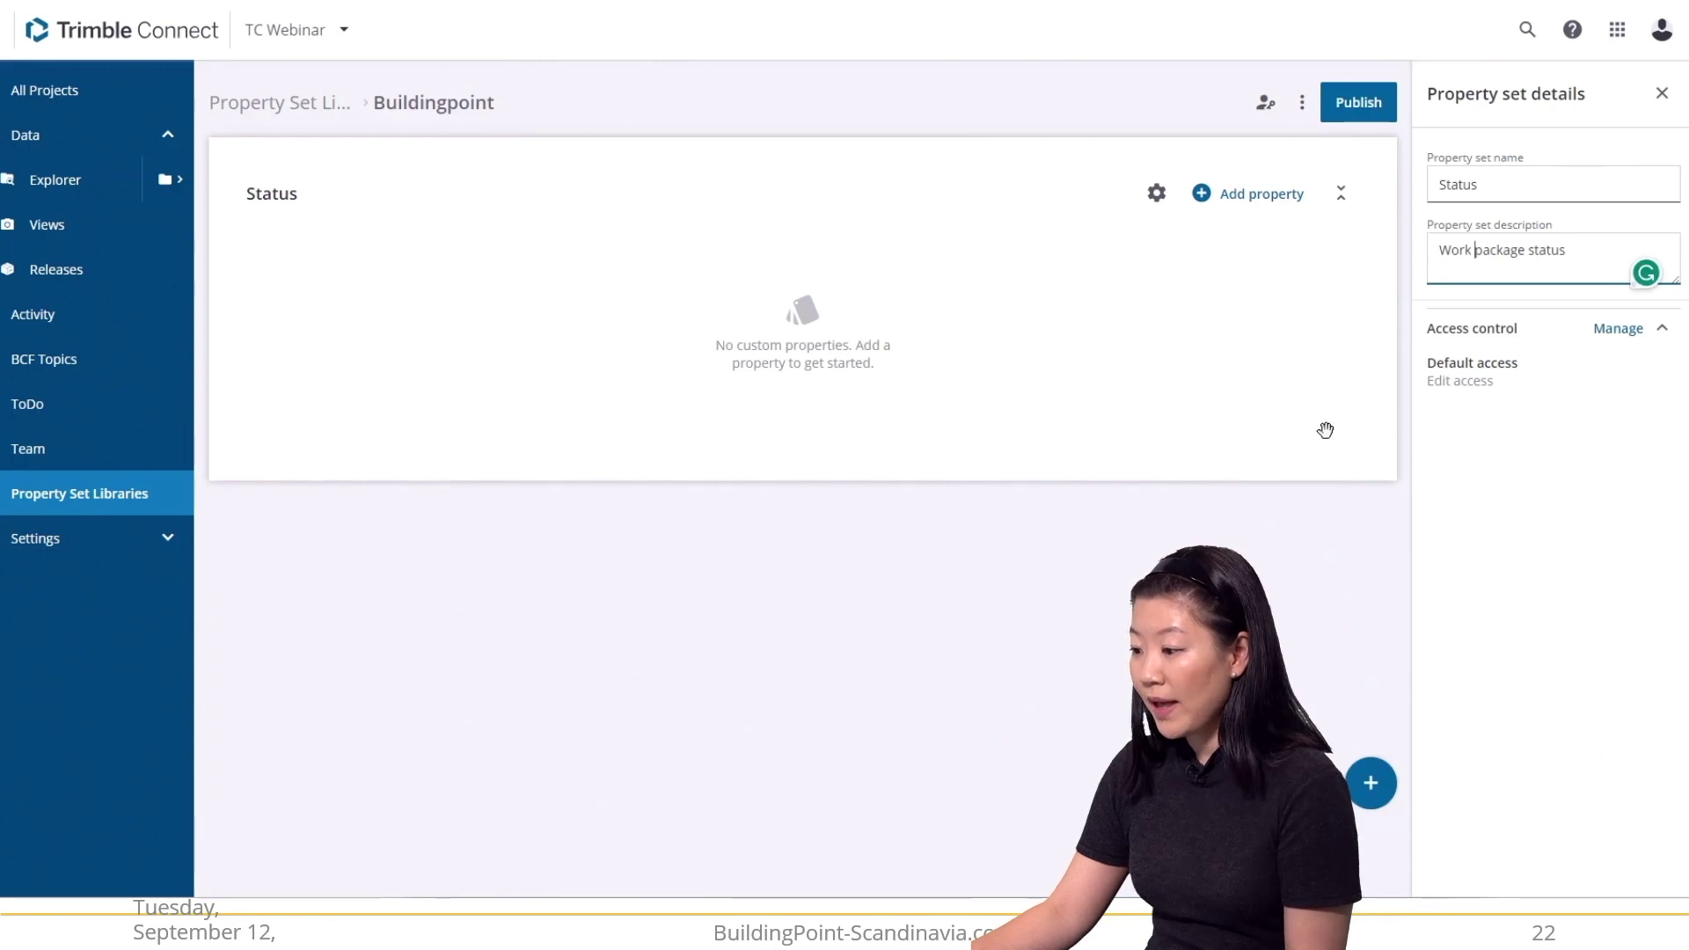
Add a property named Status to the Status property set and make it a Dropdown choice.
left_click(1264, 213)
left_click(1546, 184)
left_click_drag(1528, 180, 1423, 190)
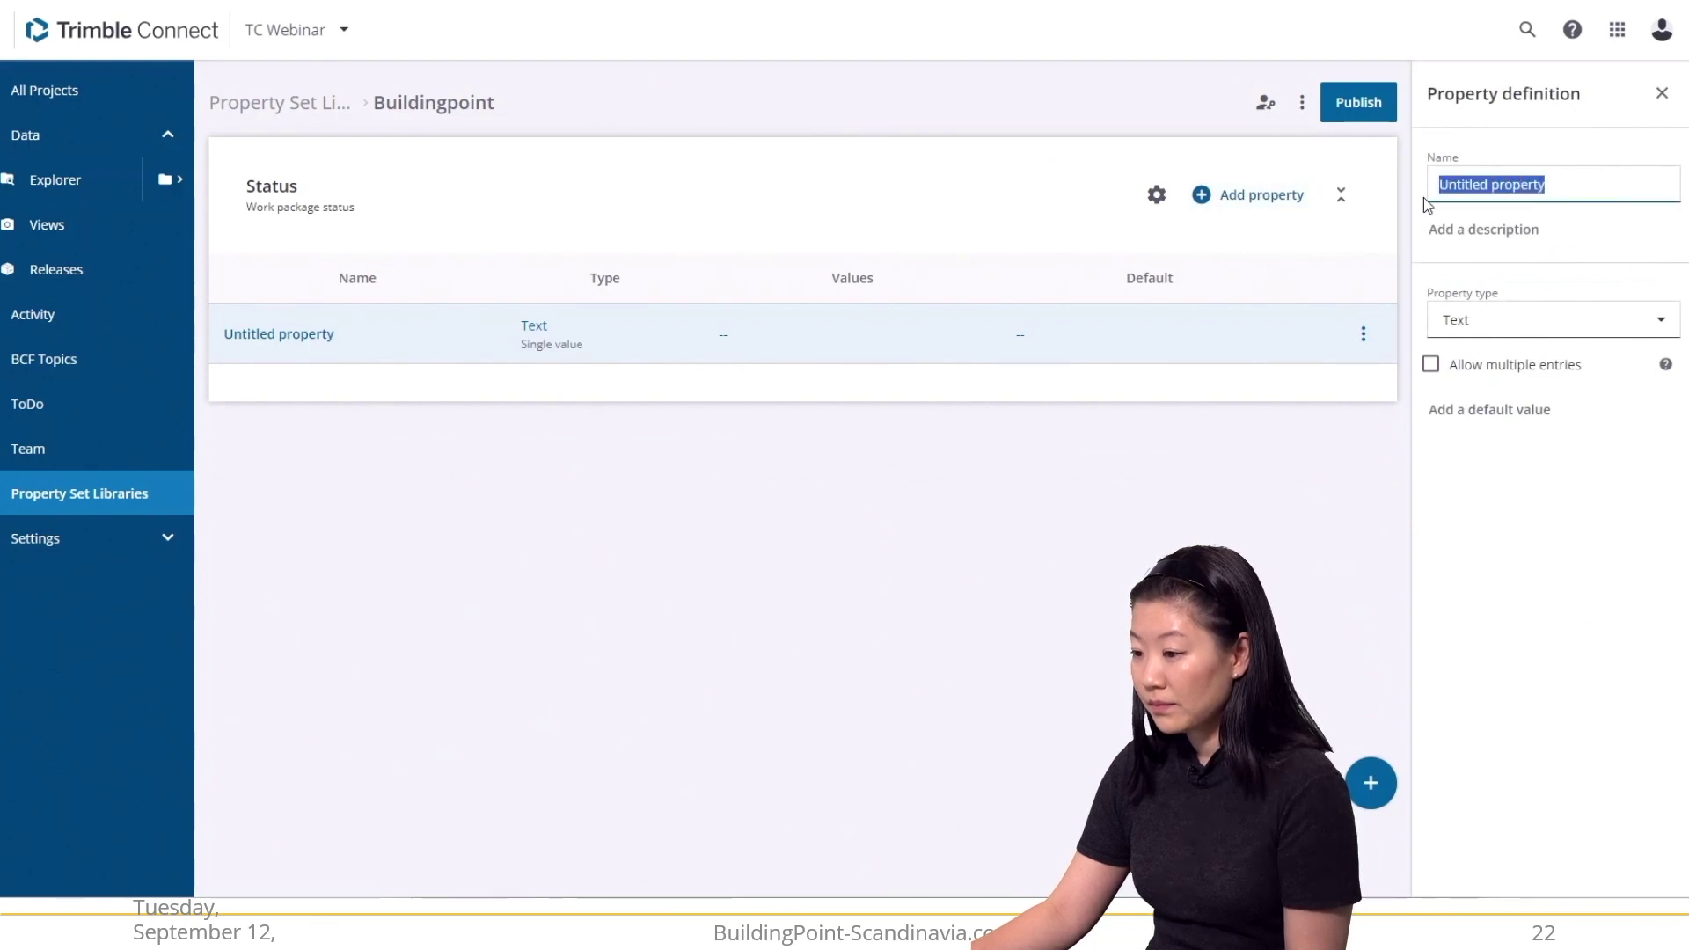
type("Status")
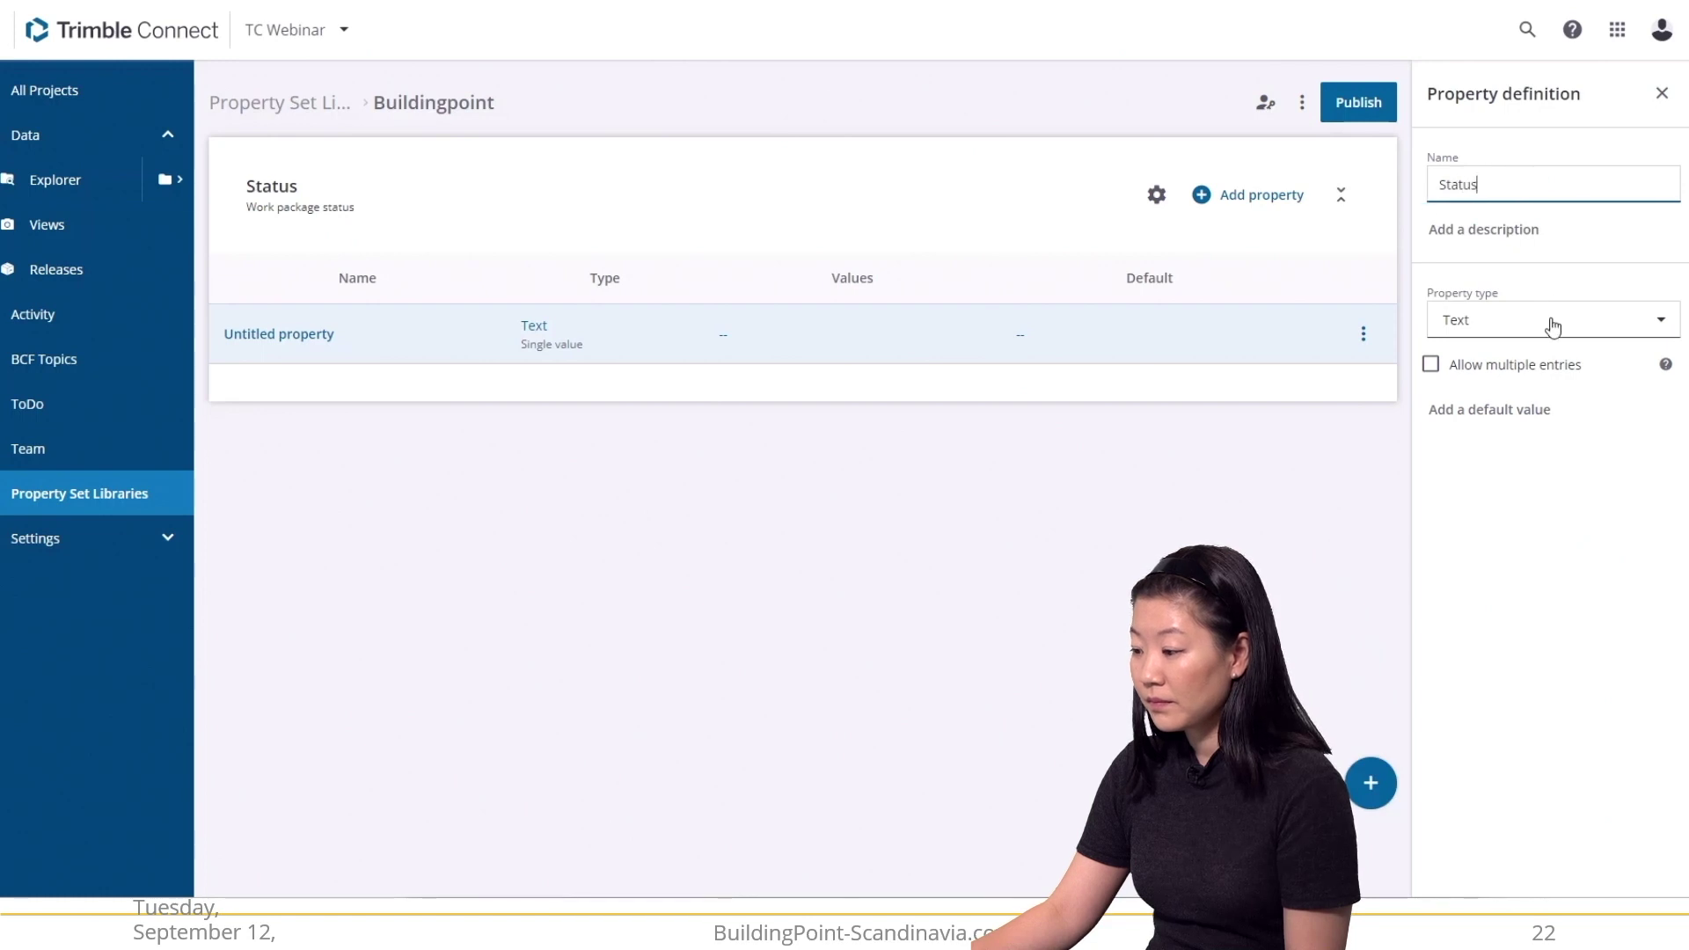
left_click(1553, 323)
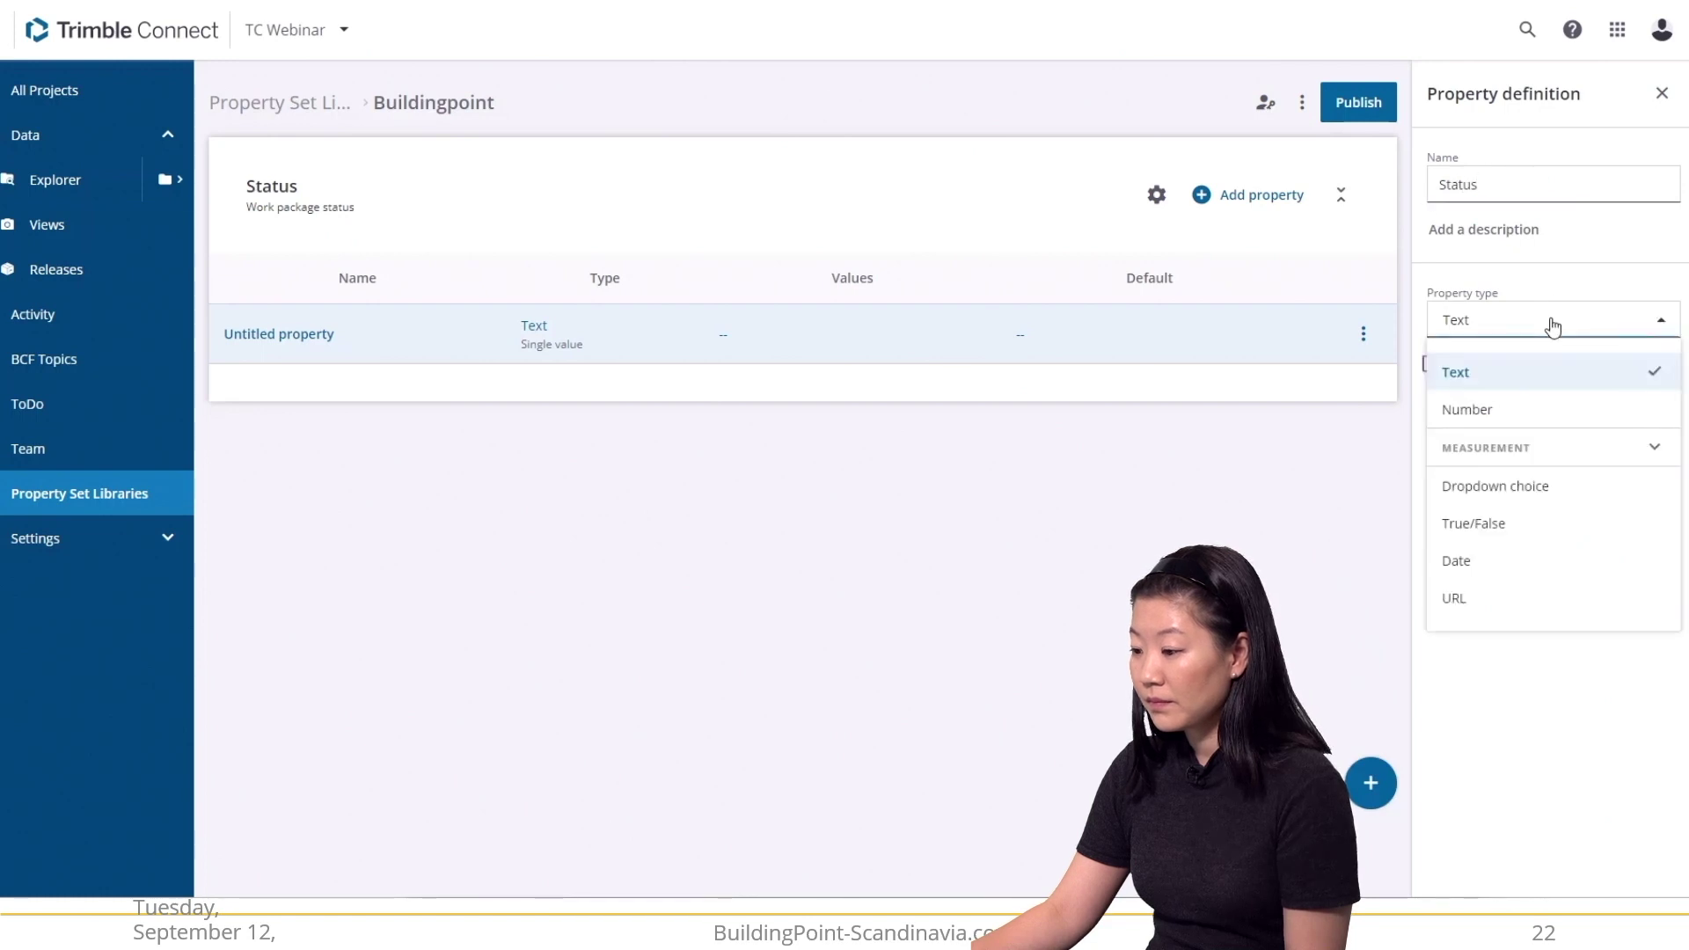
left_click(1511, 489)
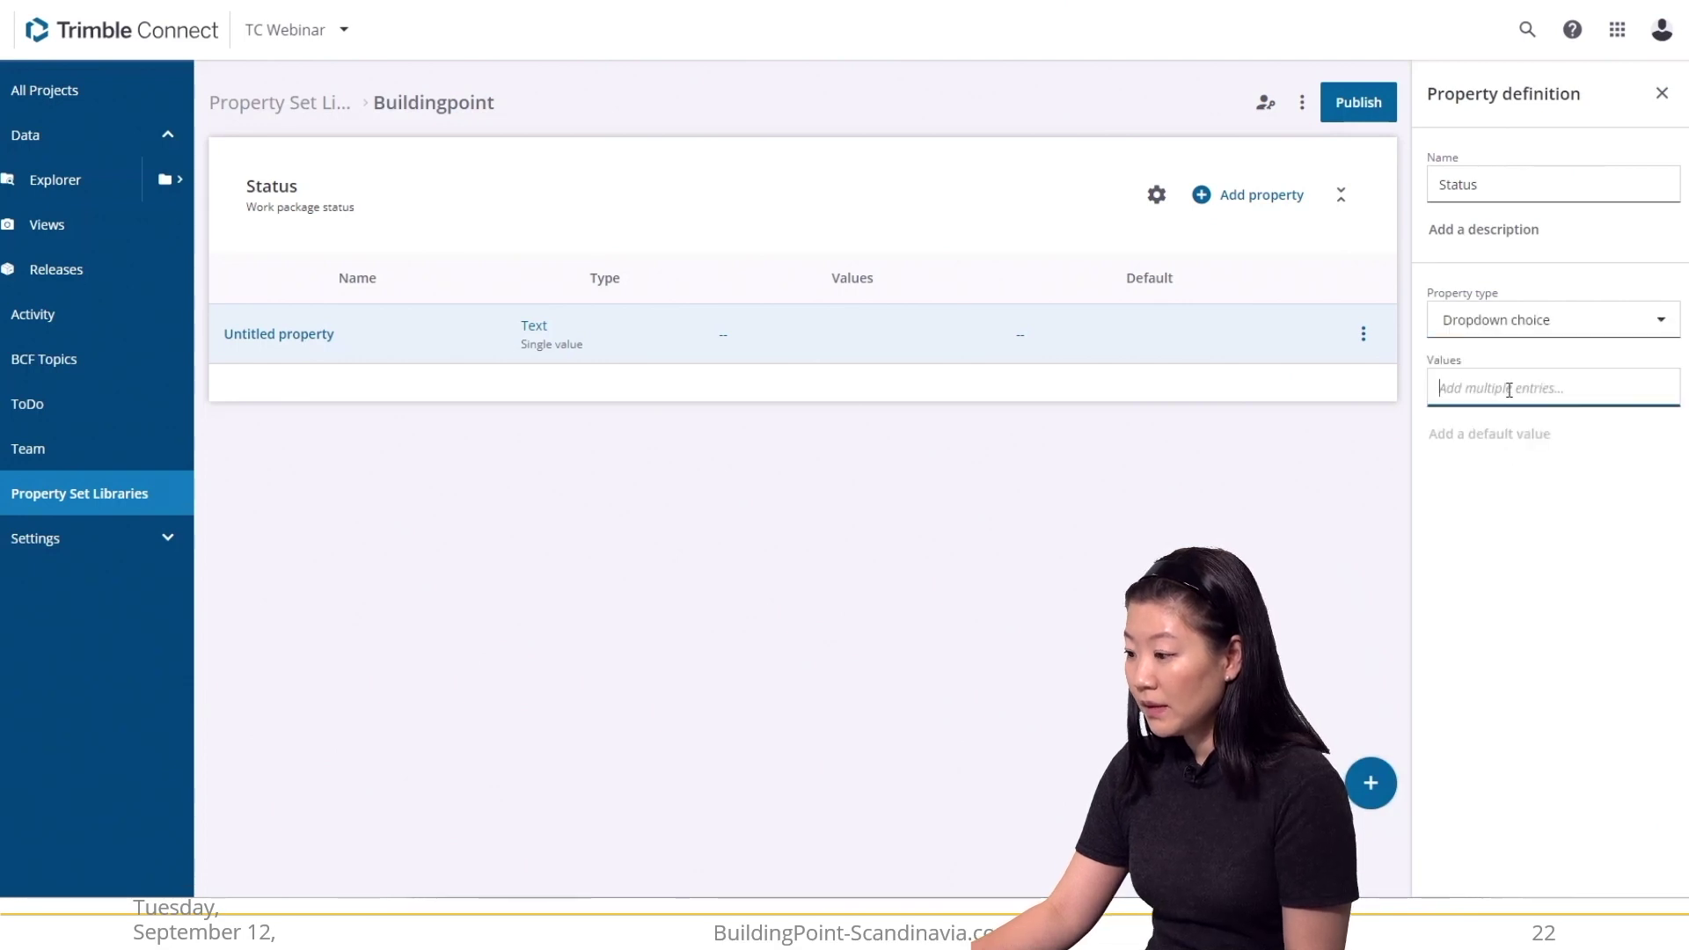
Enter Planned, Ongoing and Completed as the dropdown values of the Status property.
type("P")
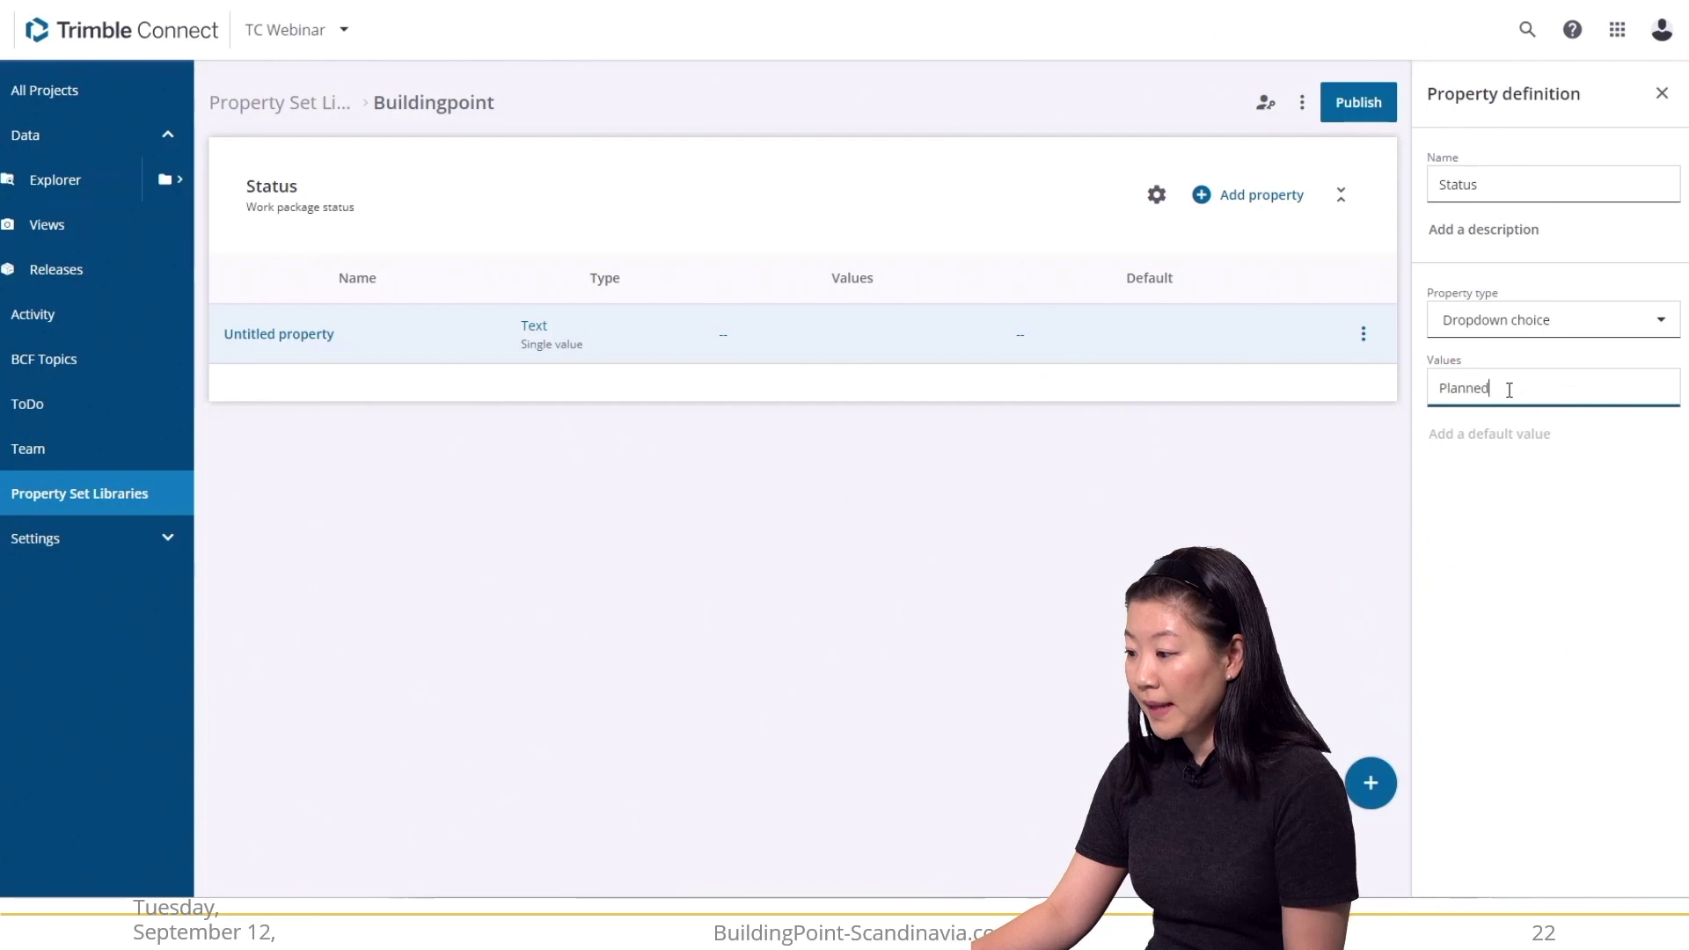
type("lanned")
key("Return")
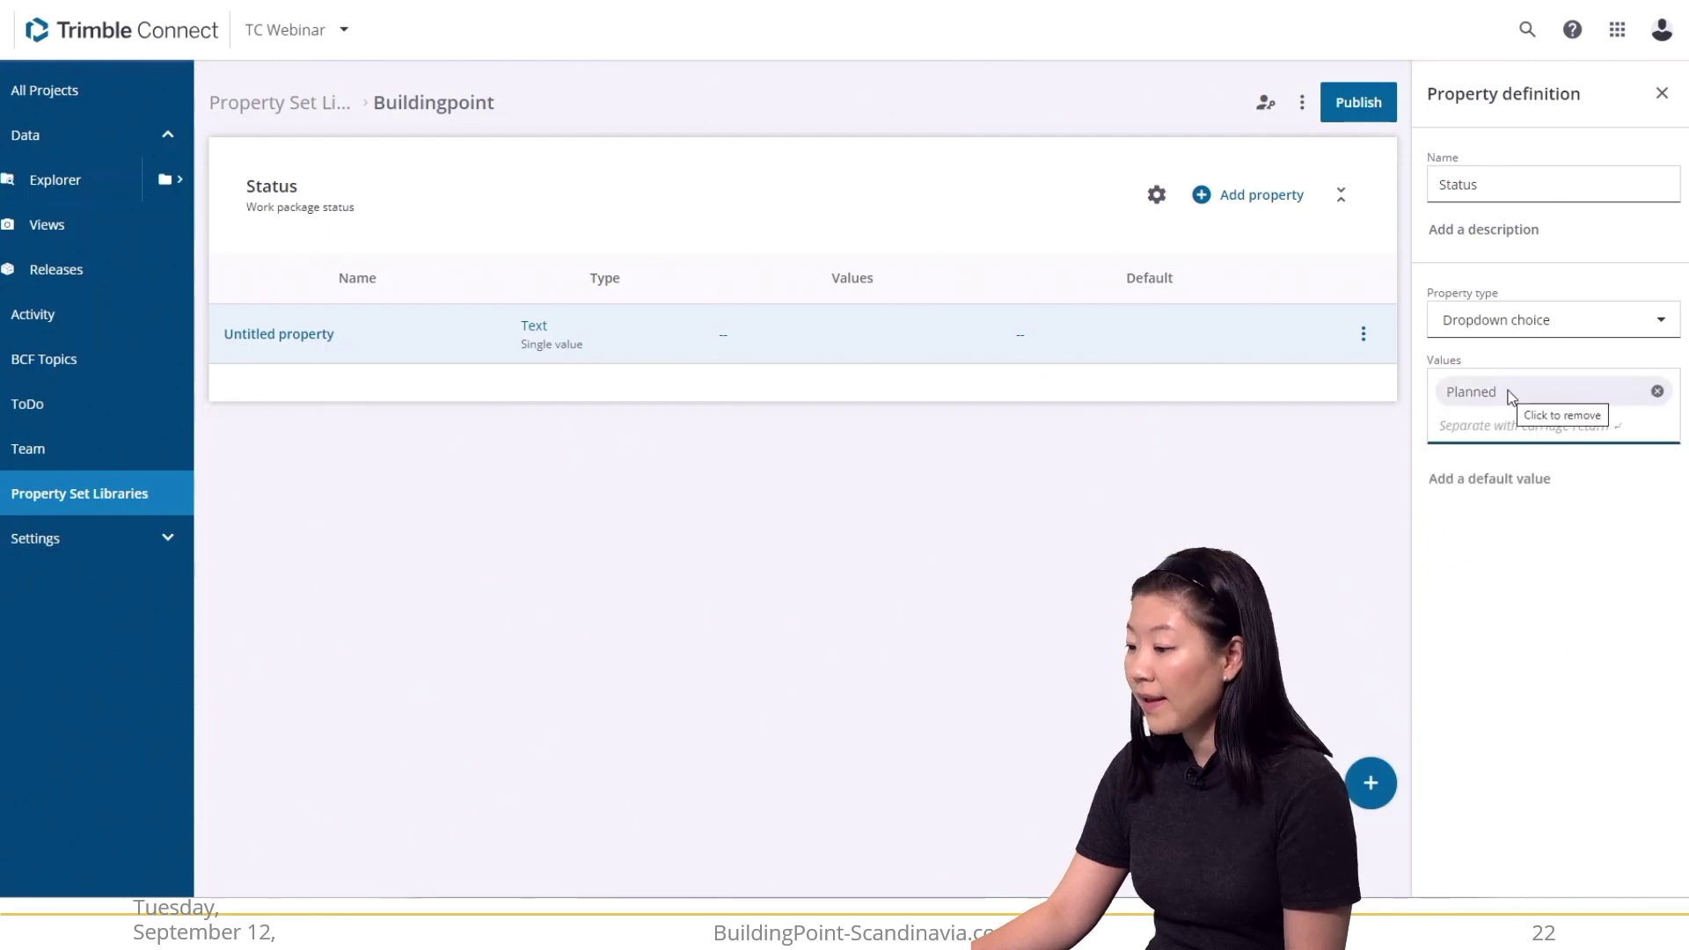
type("Ongo")
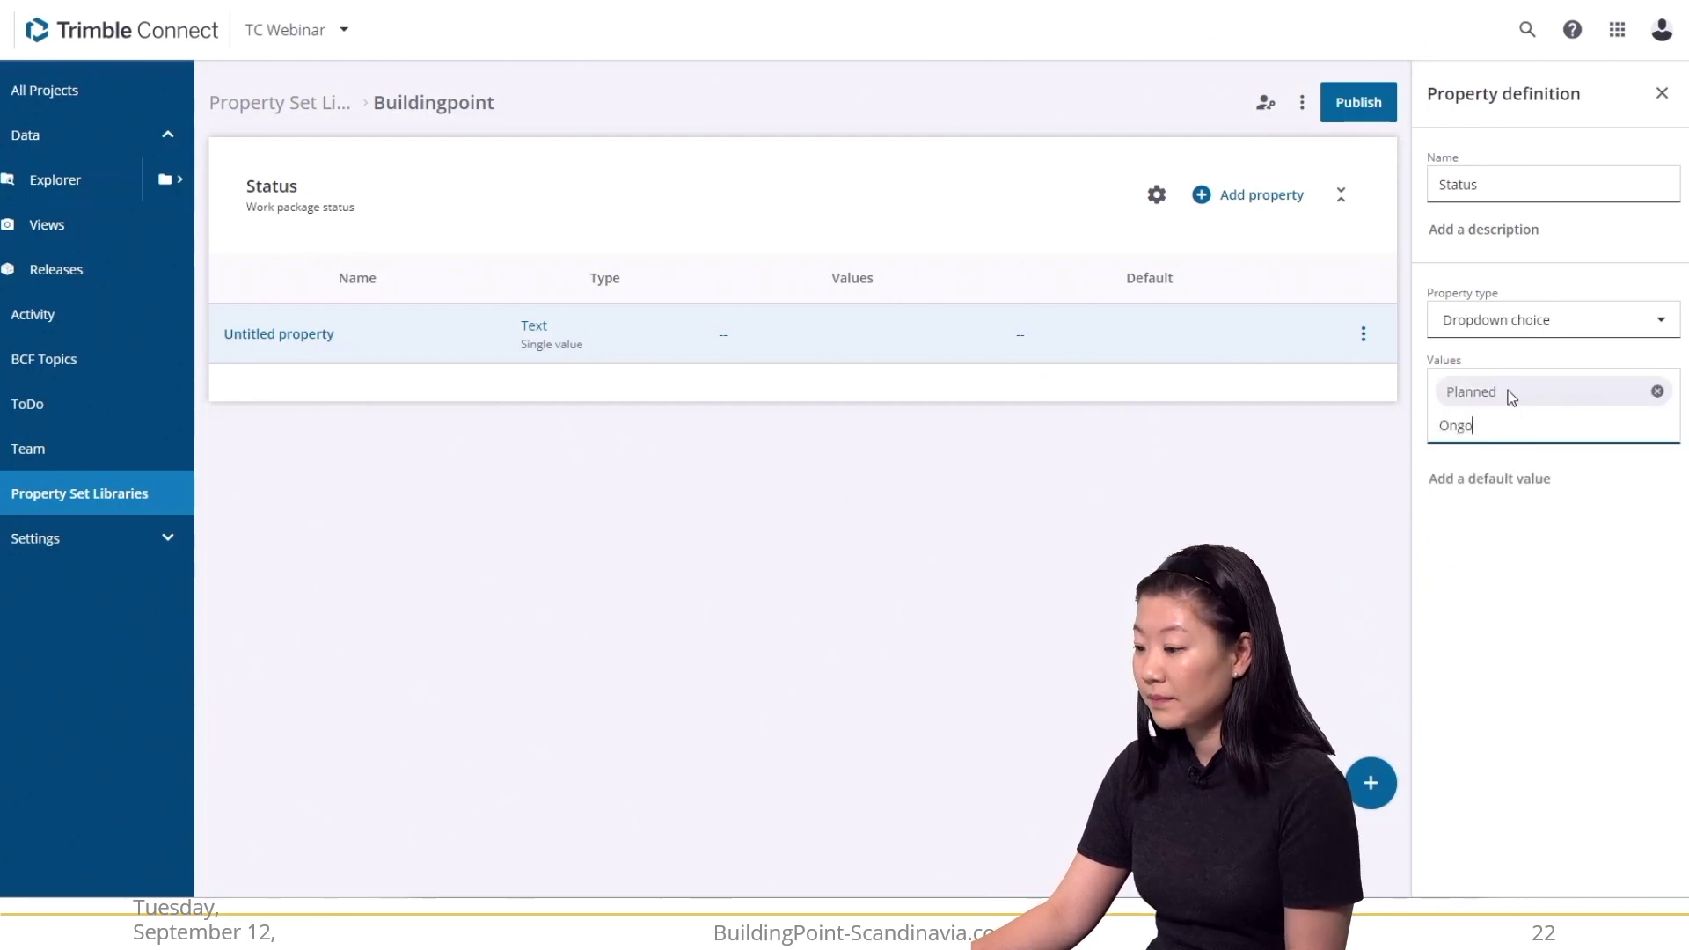
type("ing")
key("Return")
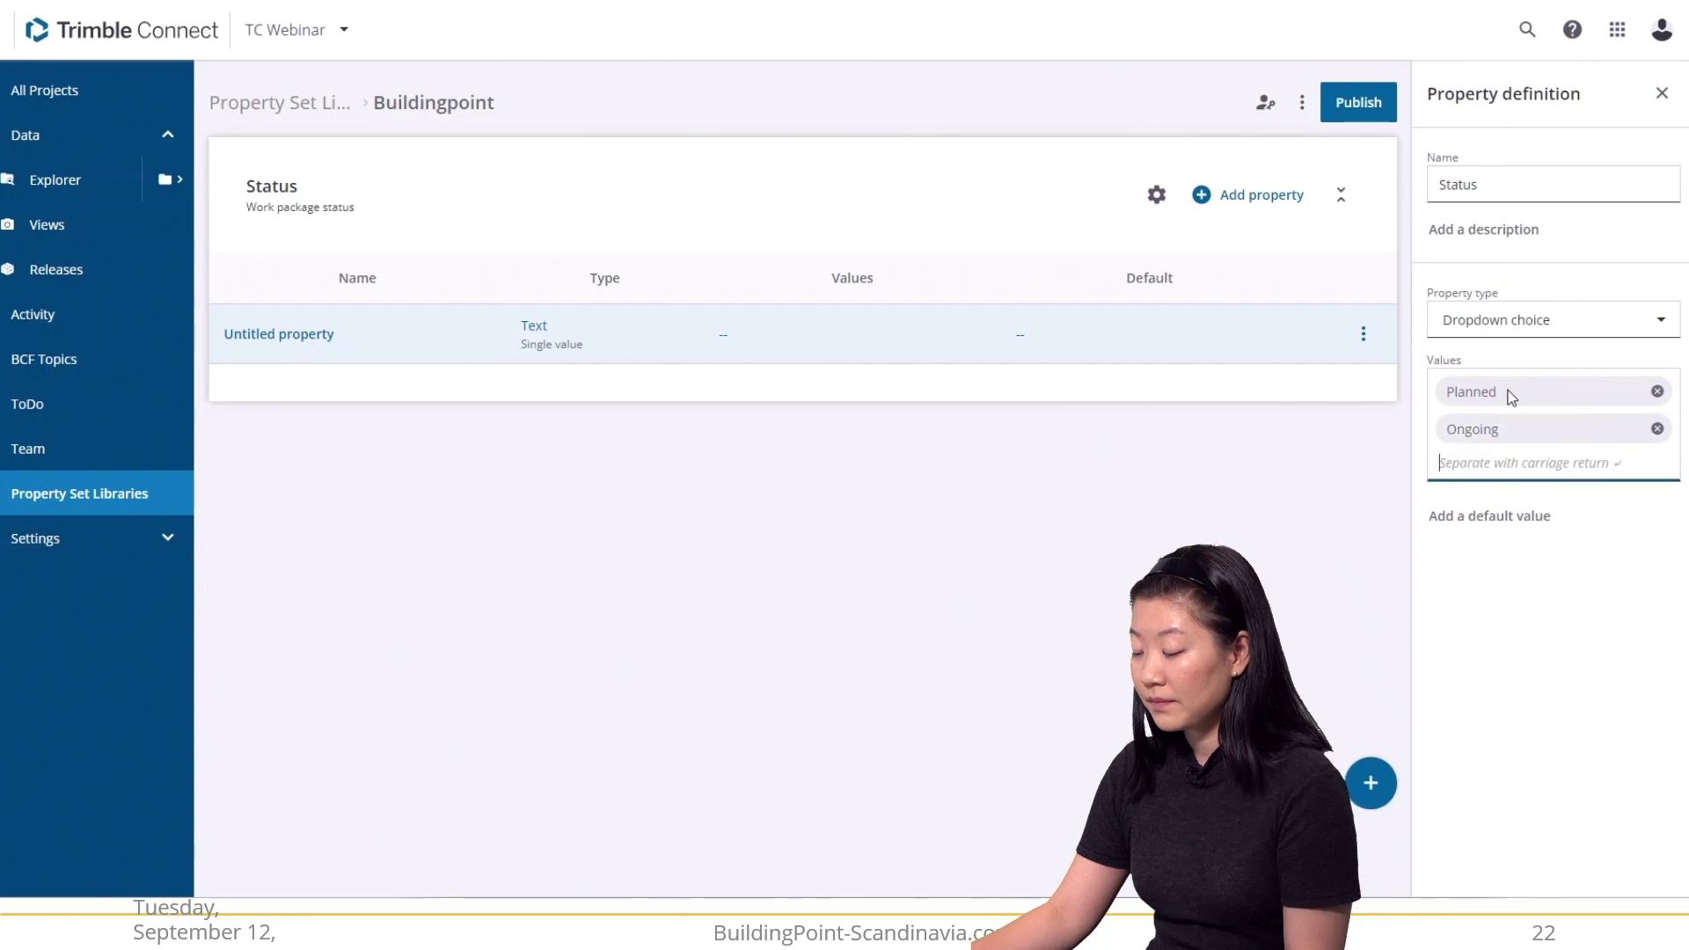
type("C")
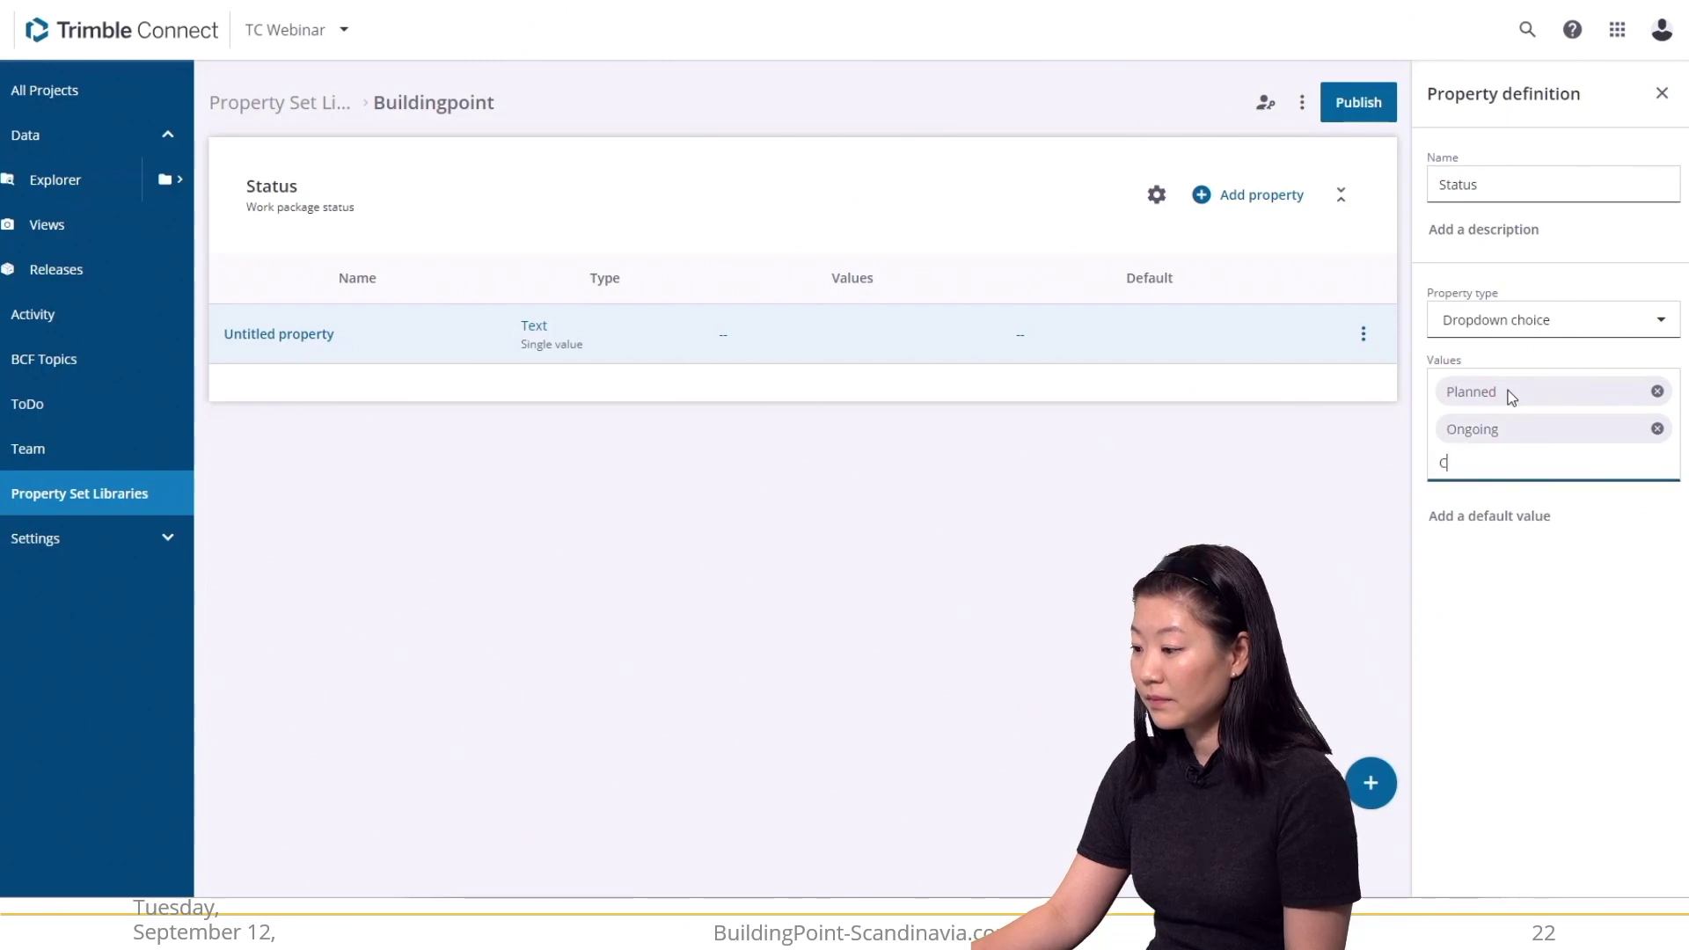
type("ompleted")
key("Return")
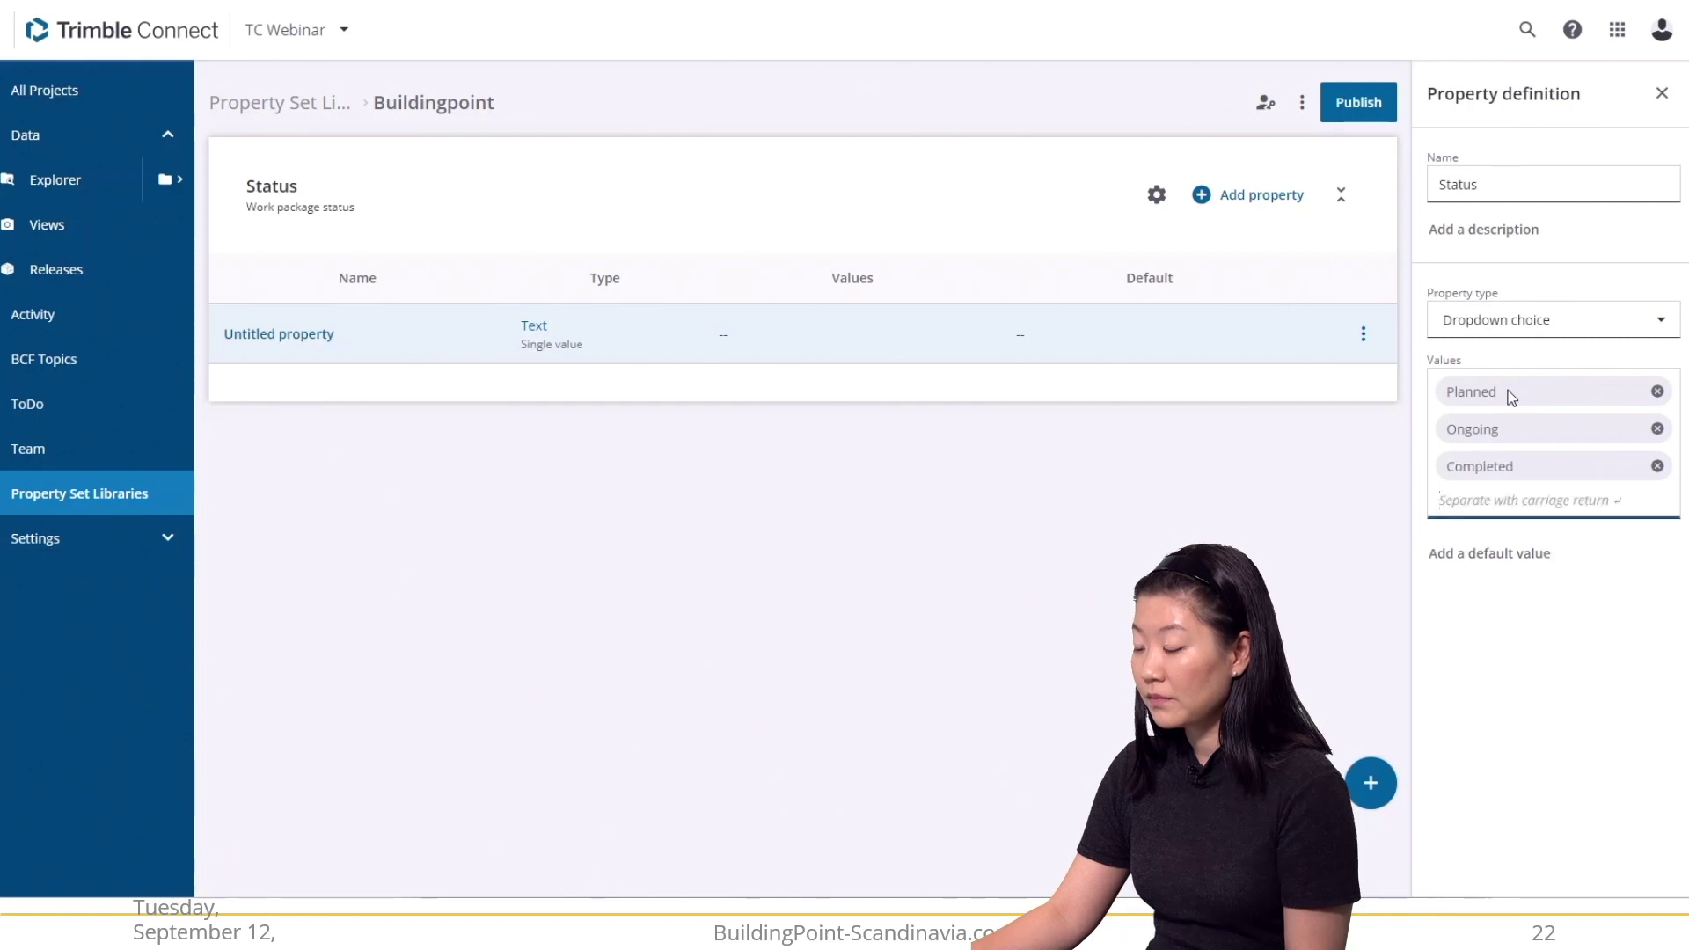
left_click(1271, 343)
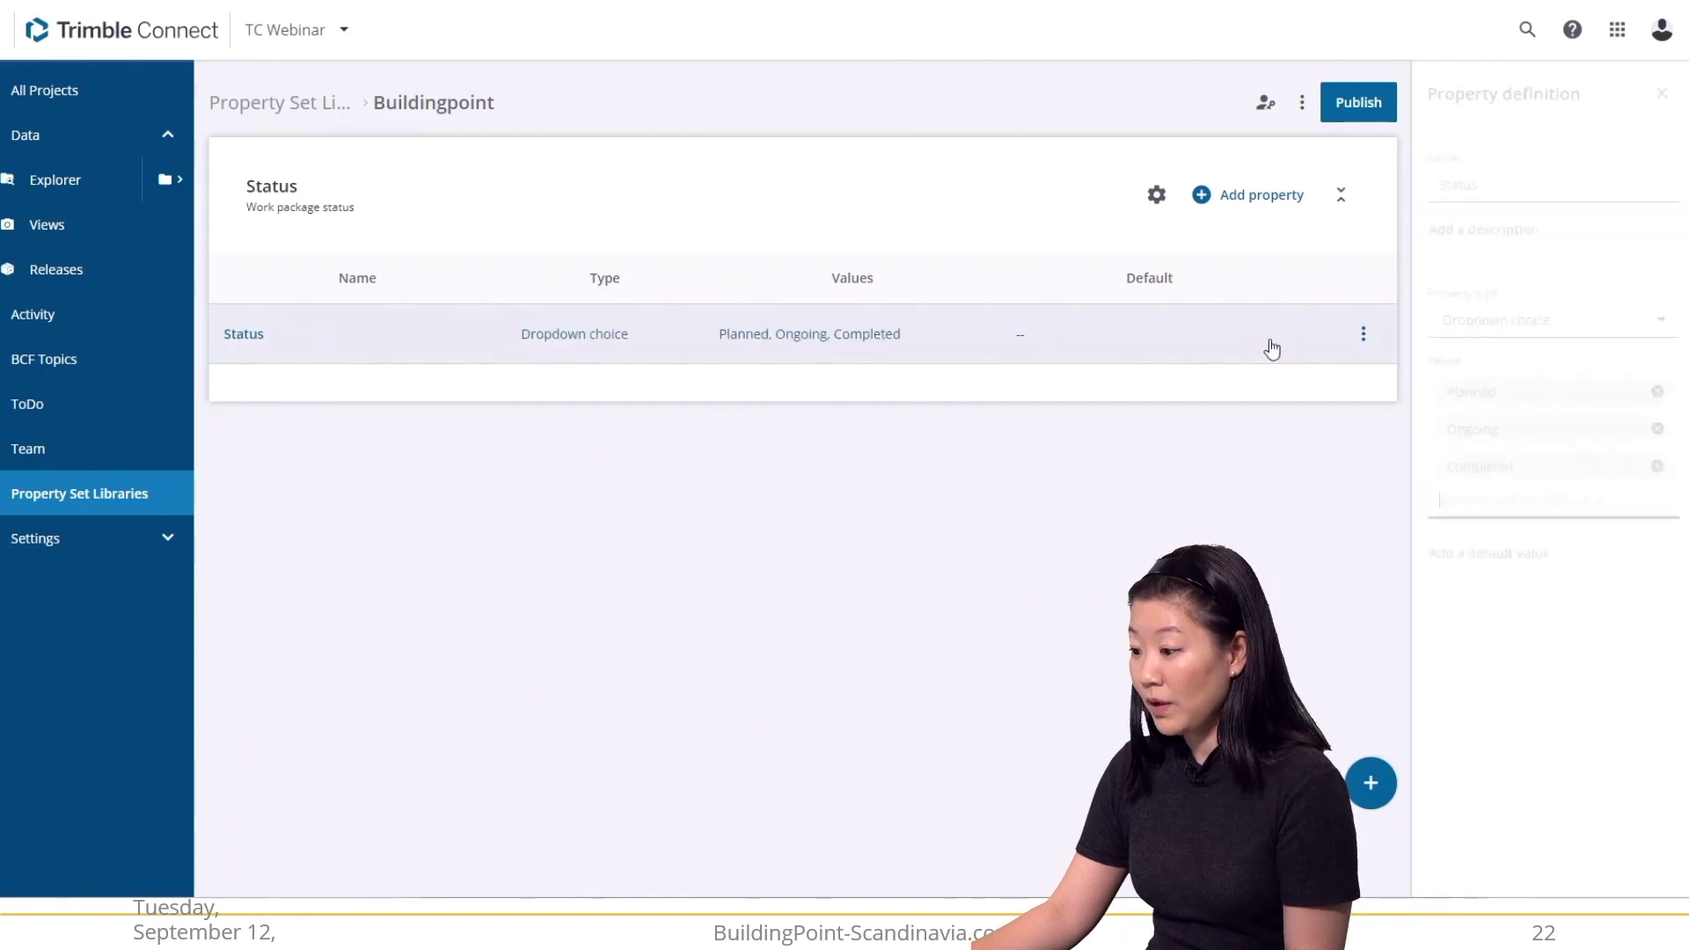
Add a property named Completion date with the Date type to the Status property set.
left_click(1290, 195)
left_click_drag(1553, 183, 1407, 192)
type("Compl")
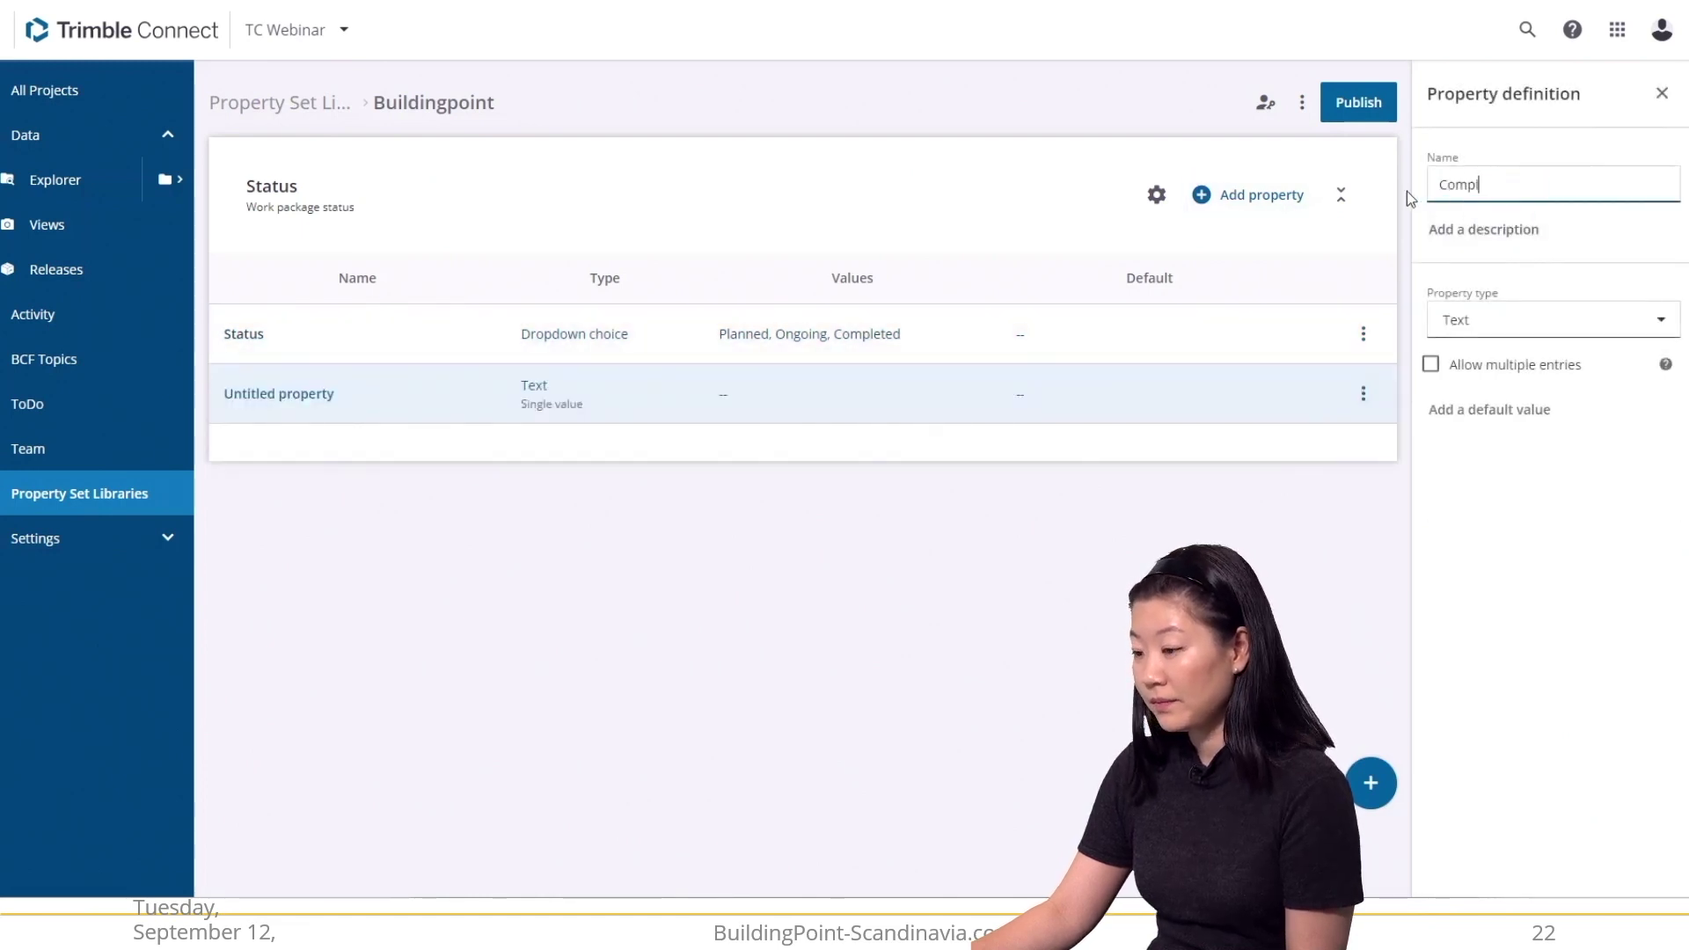
type("etion date")
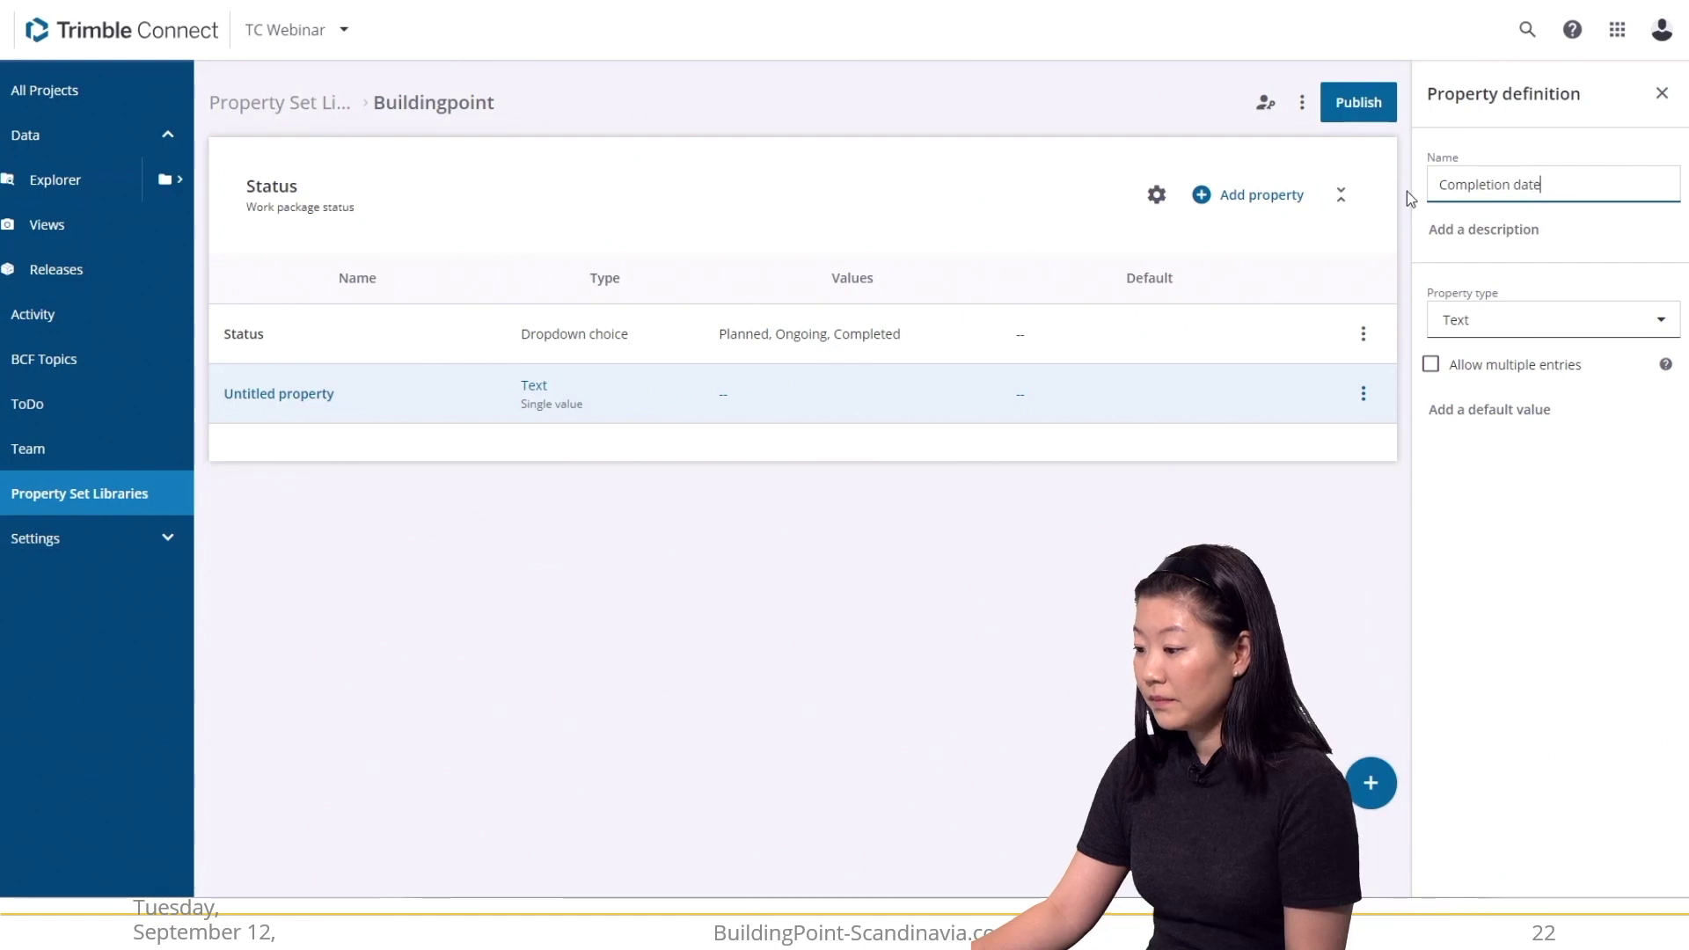
left_click(1453, 322)
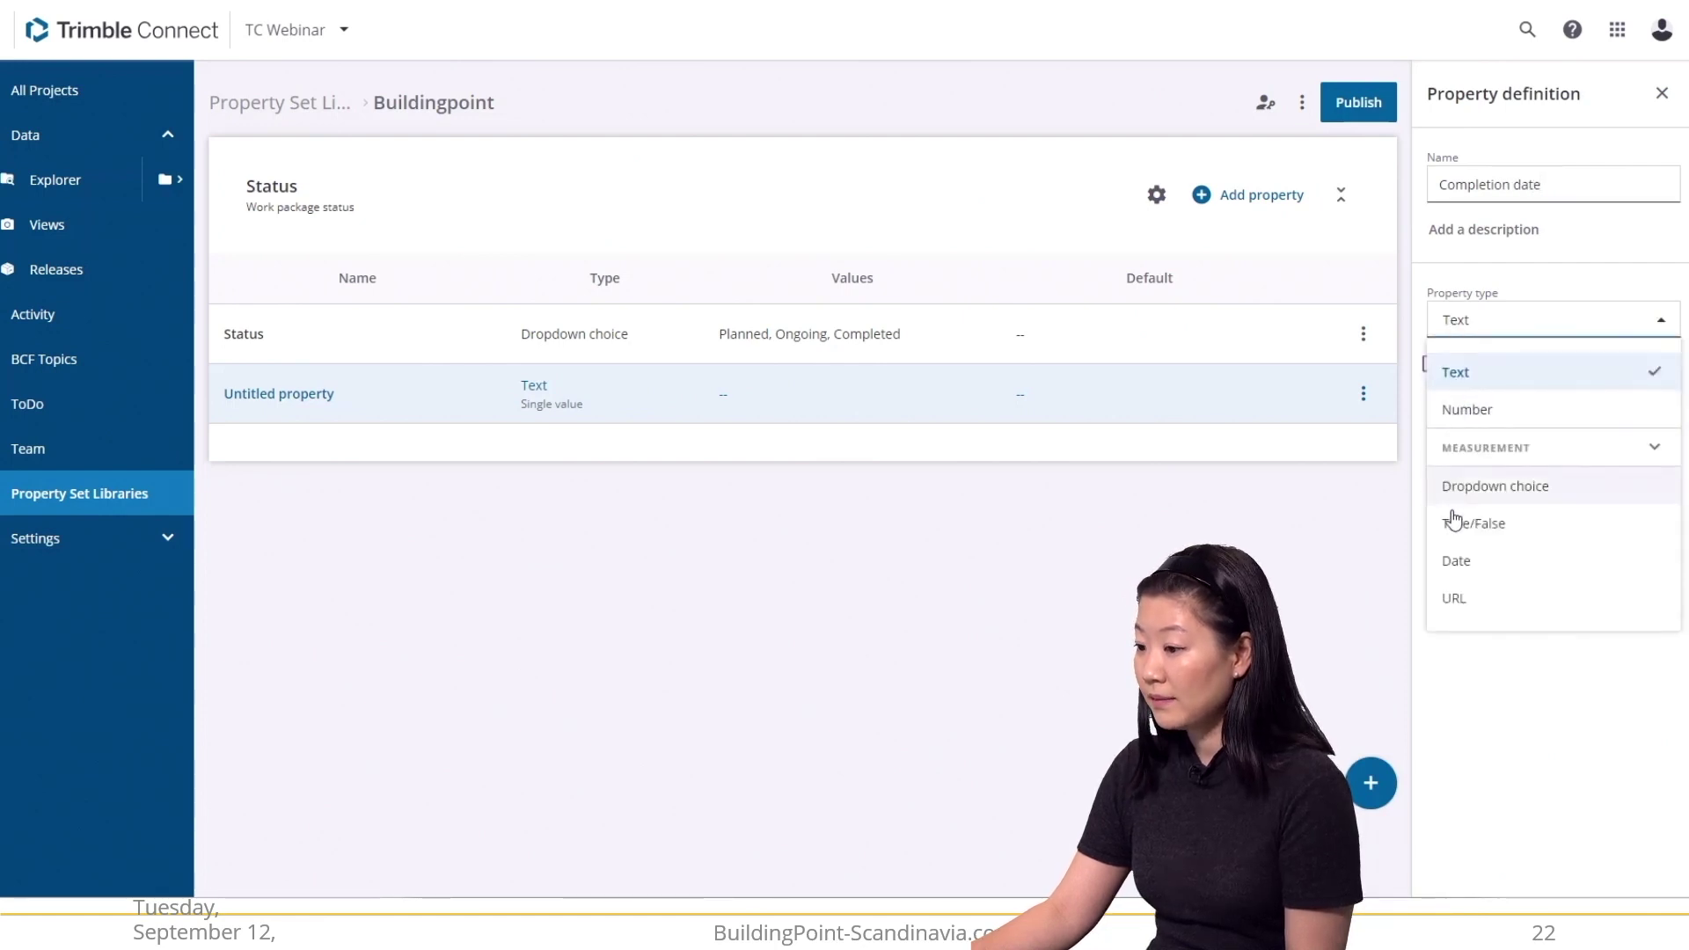
left_click(1462, 563)
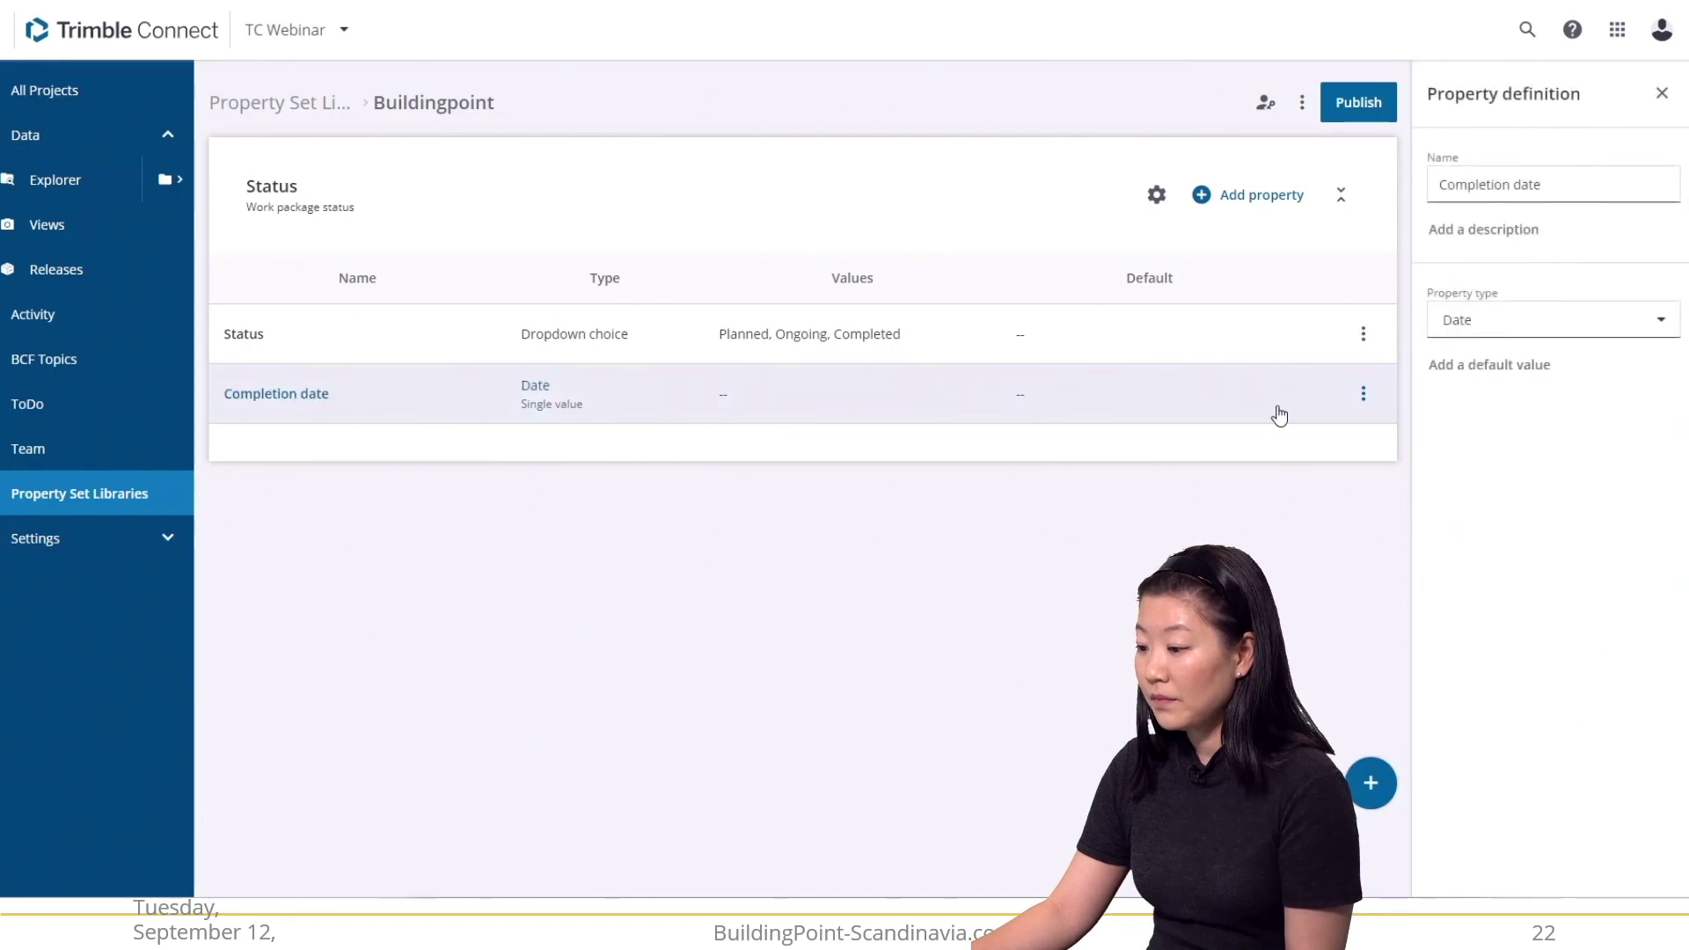
Add a property named Comment with the Text type to the Status property set.
left_click(1265, 196)
left_click_drag(1553, 184, 1439, 185)
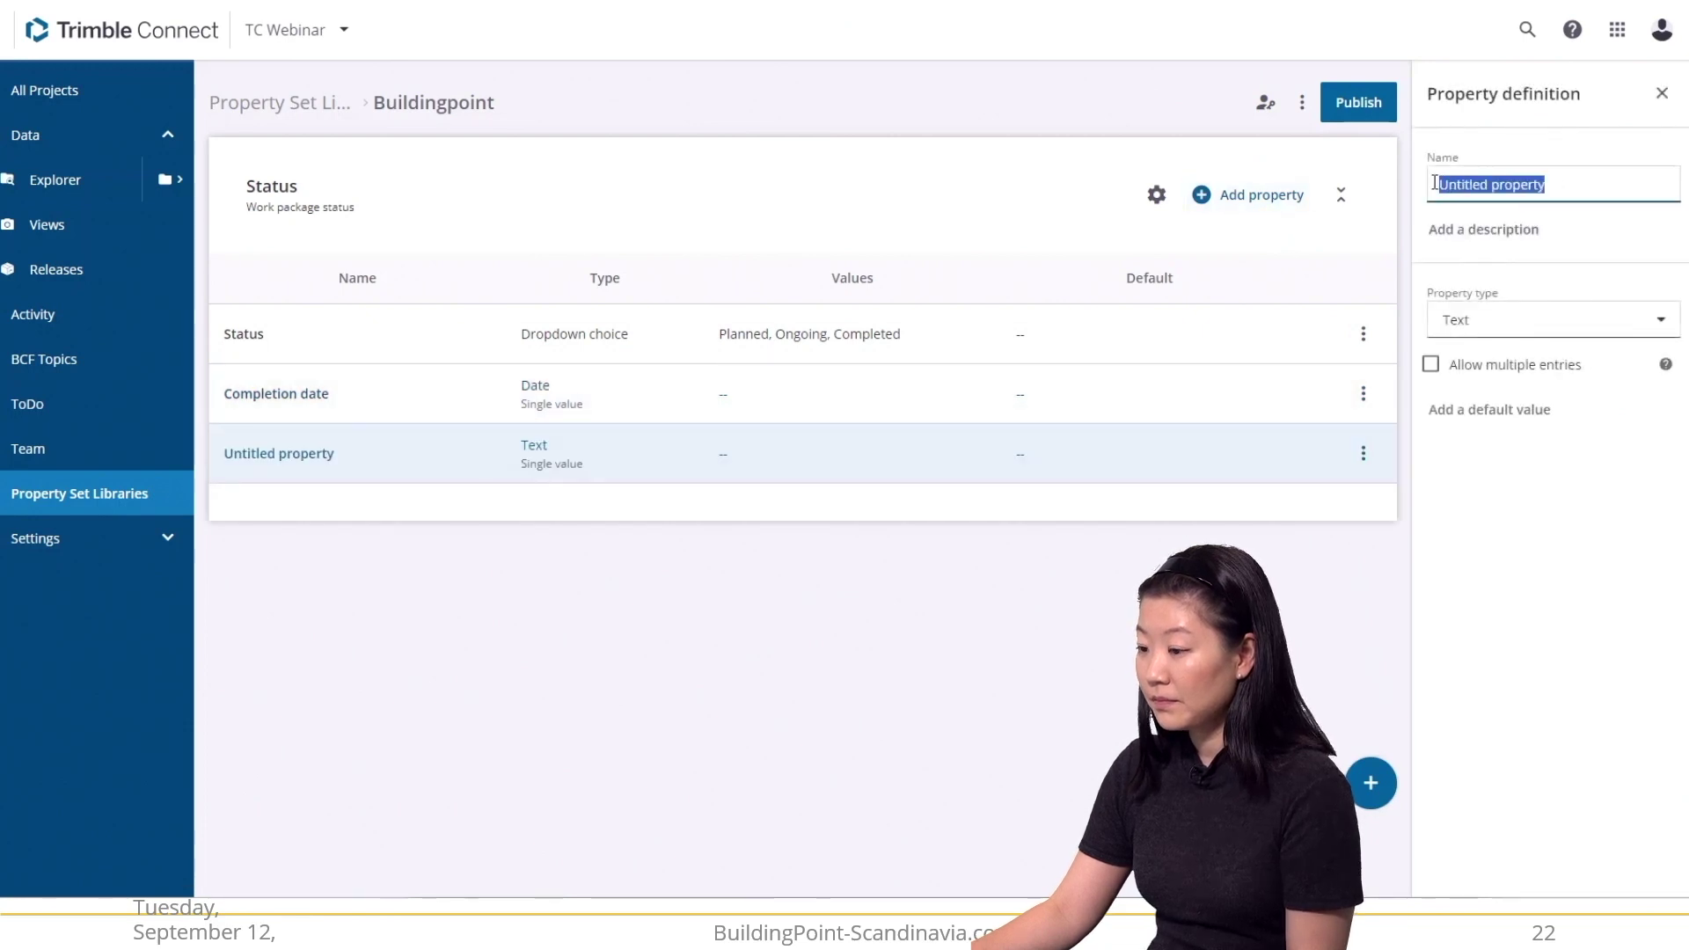
type("comment")
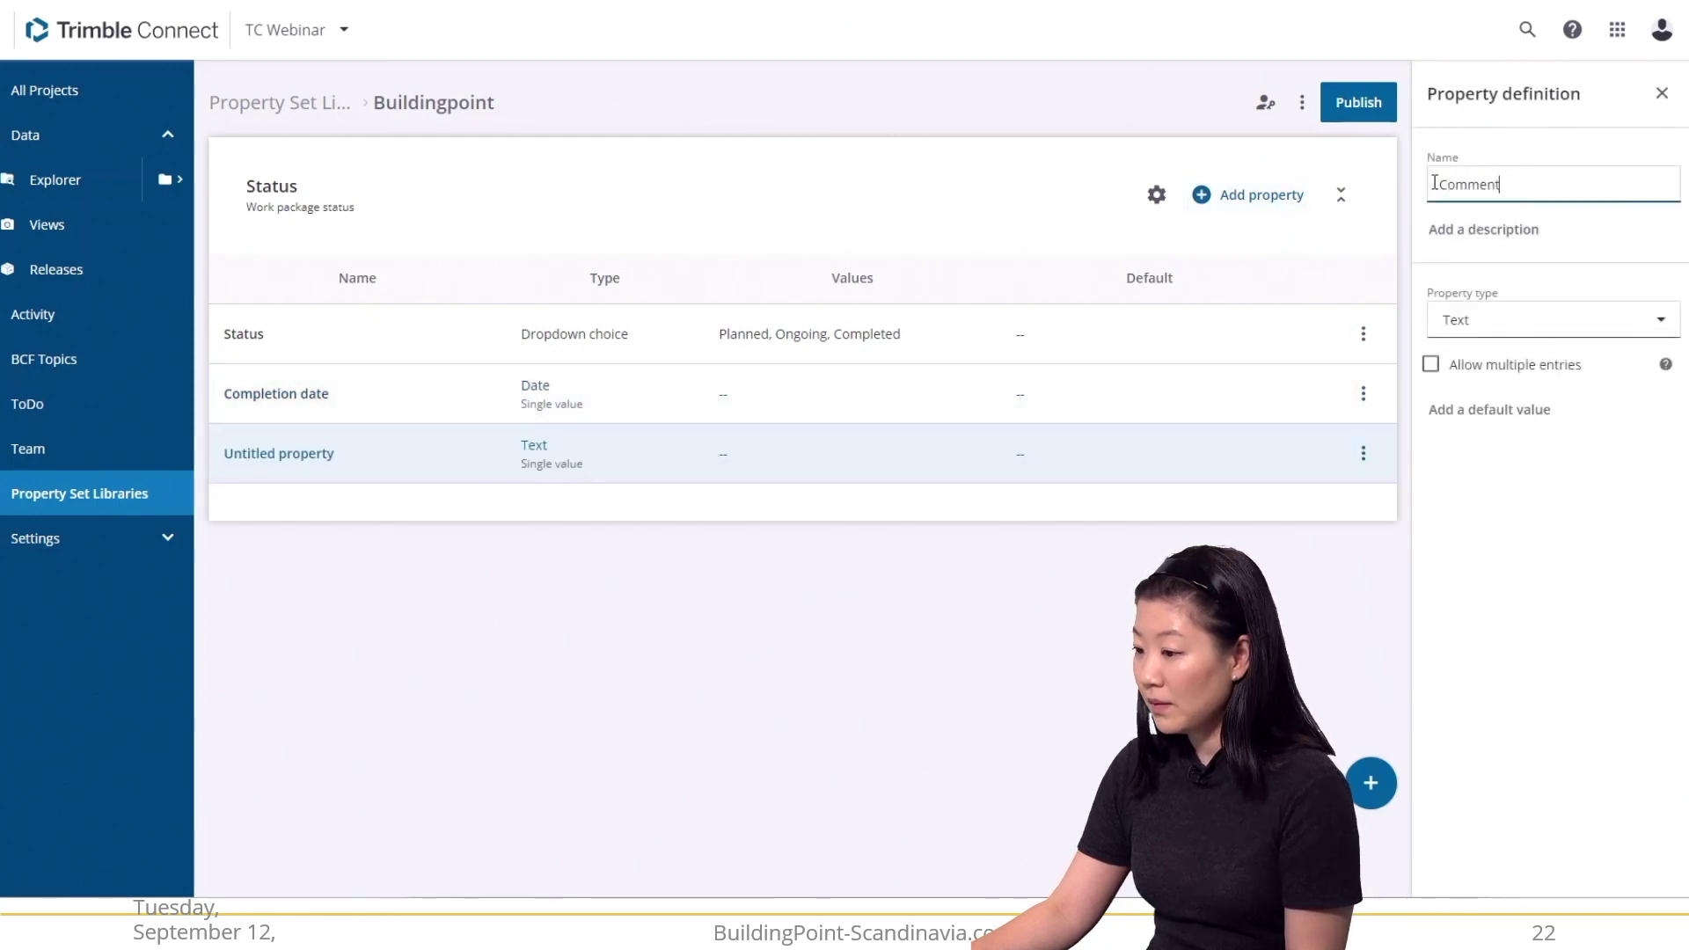
left_click(1449, 313)
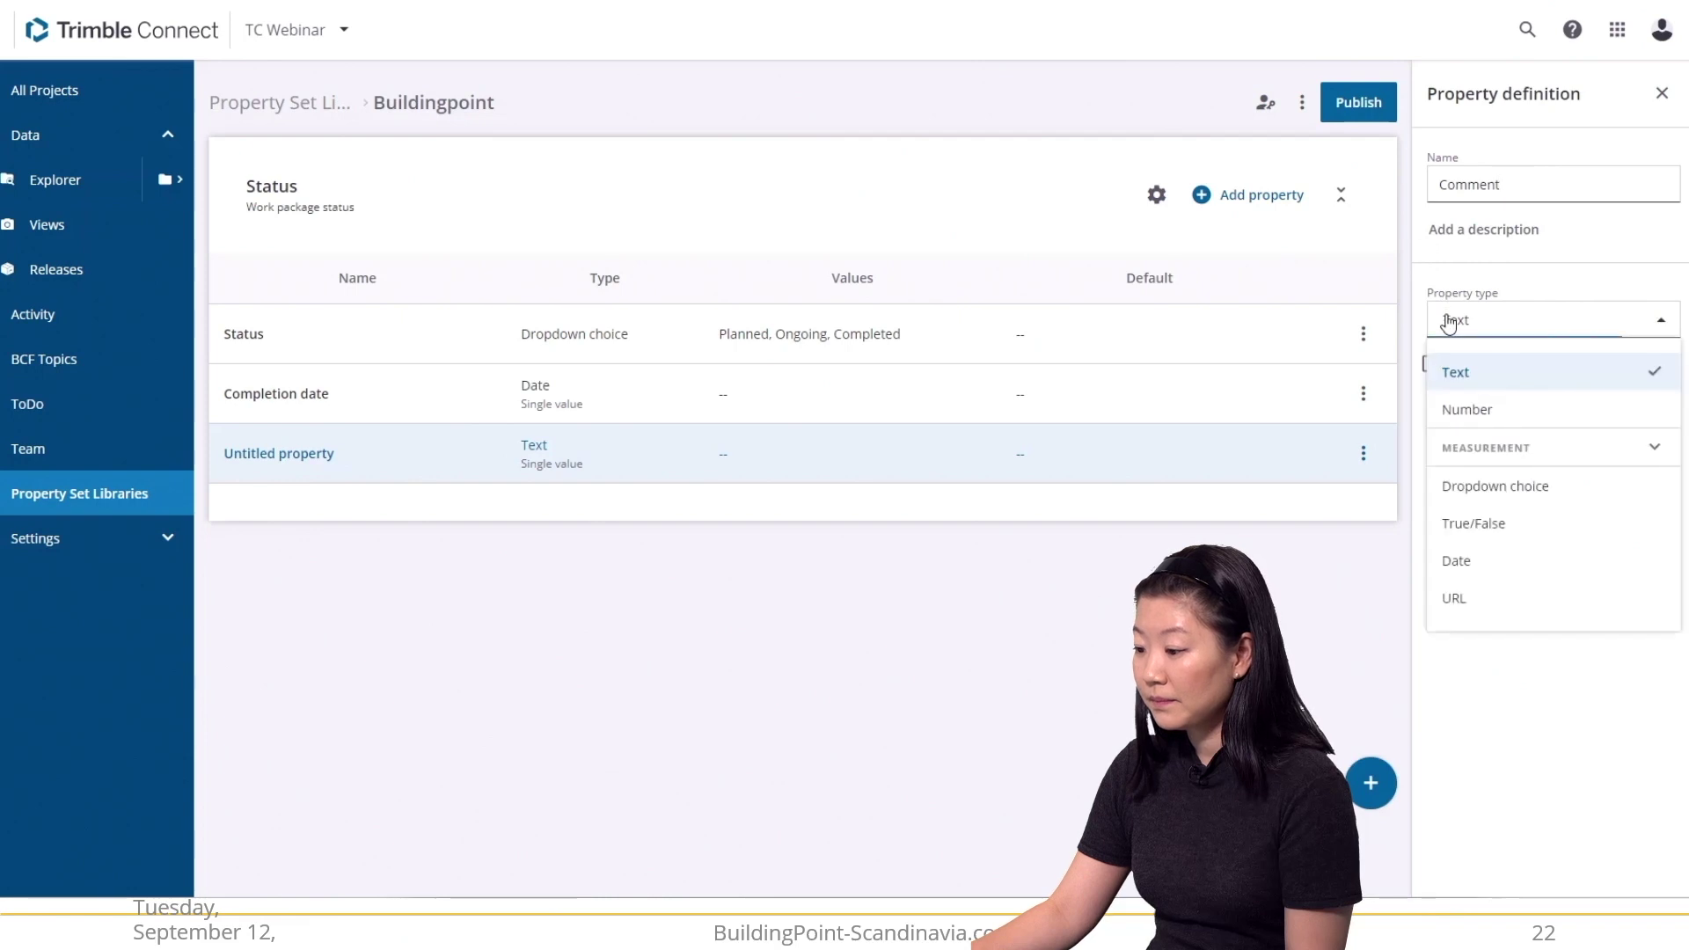
left_click(1449, 368)
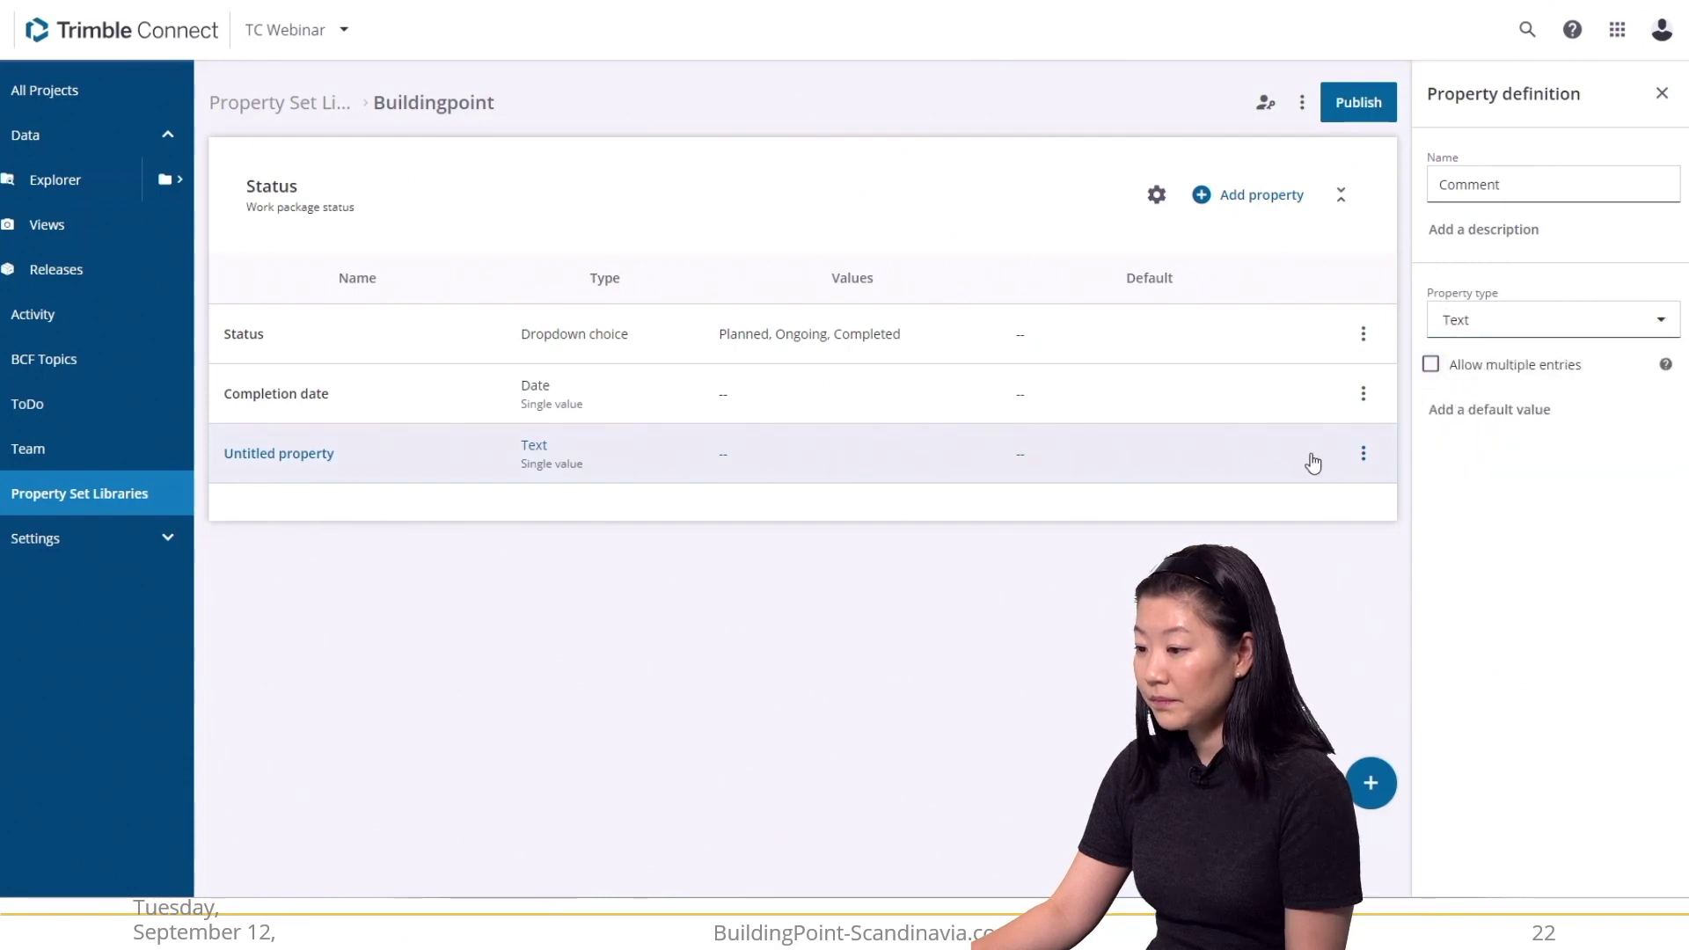
Commit the Comment text property in the Status set and publish the Buildingpoint library.
left_click(1180, 472)
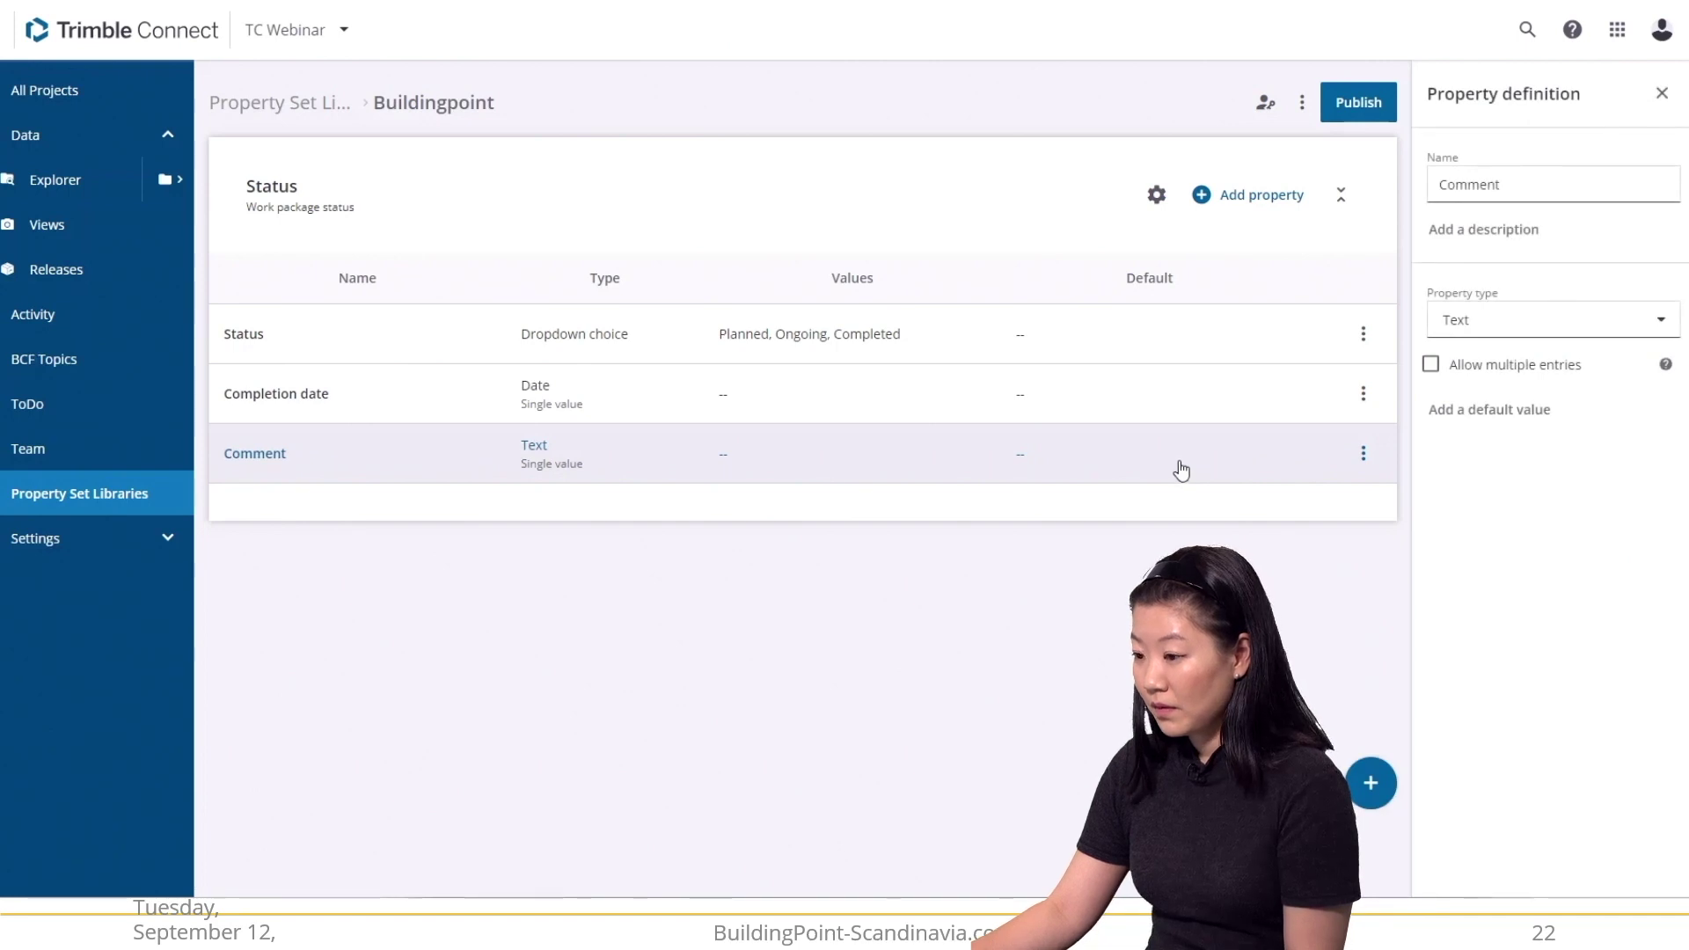
left_click(1339, 125)
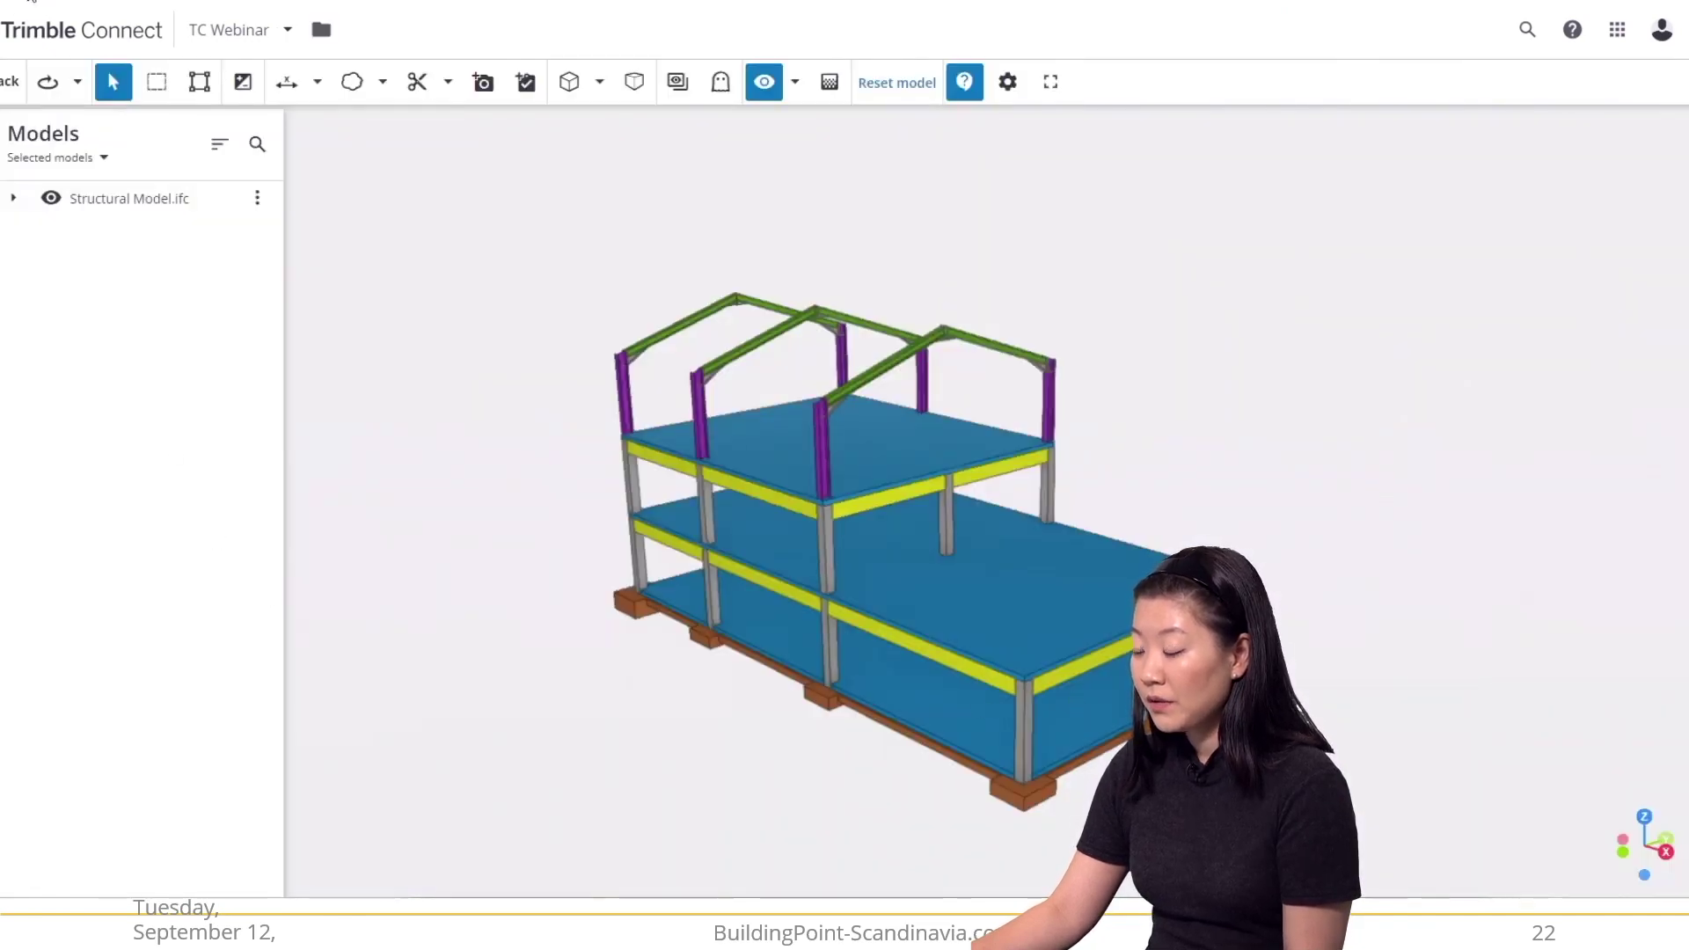
Add the Buildingpoint Status property set to work package_1 in the structural model's Organizer.
left_click(34, 2)
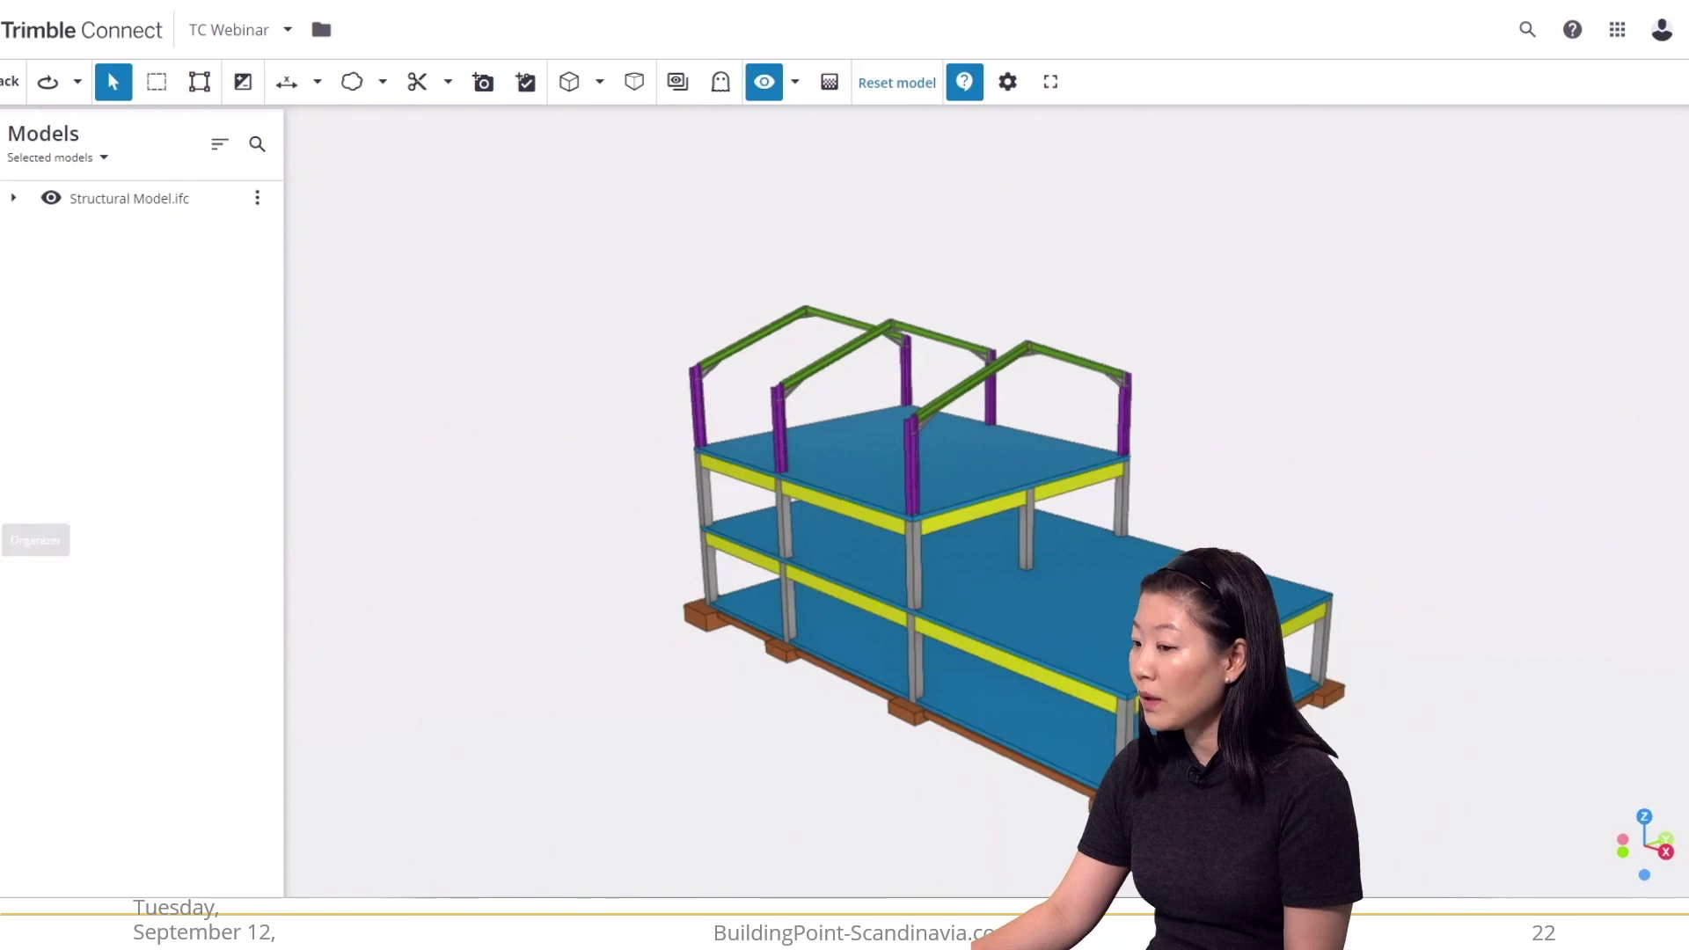
left_click(2, 543)
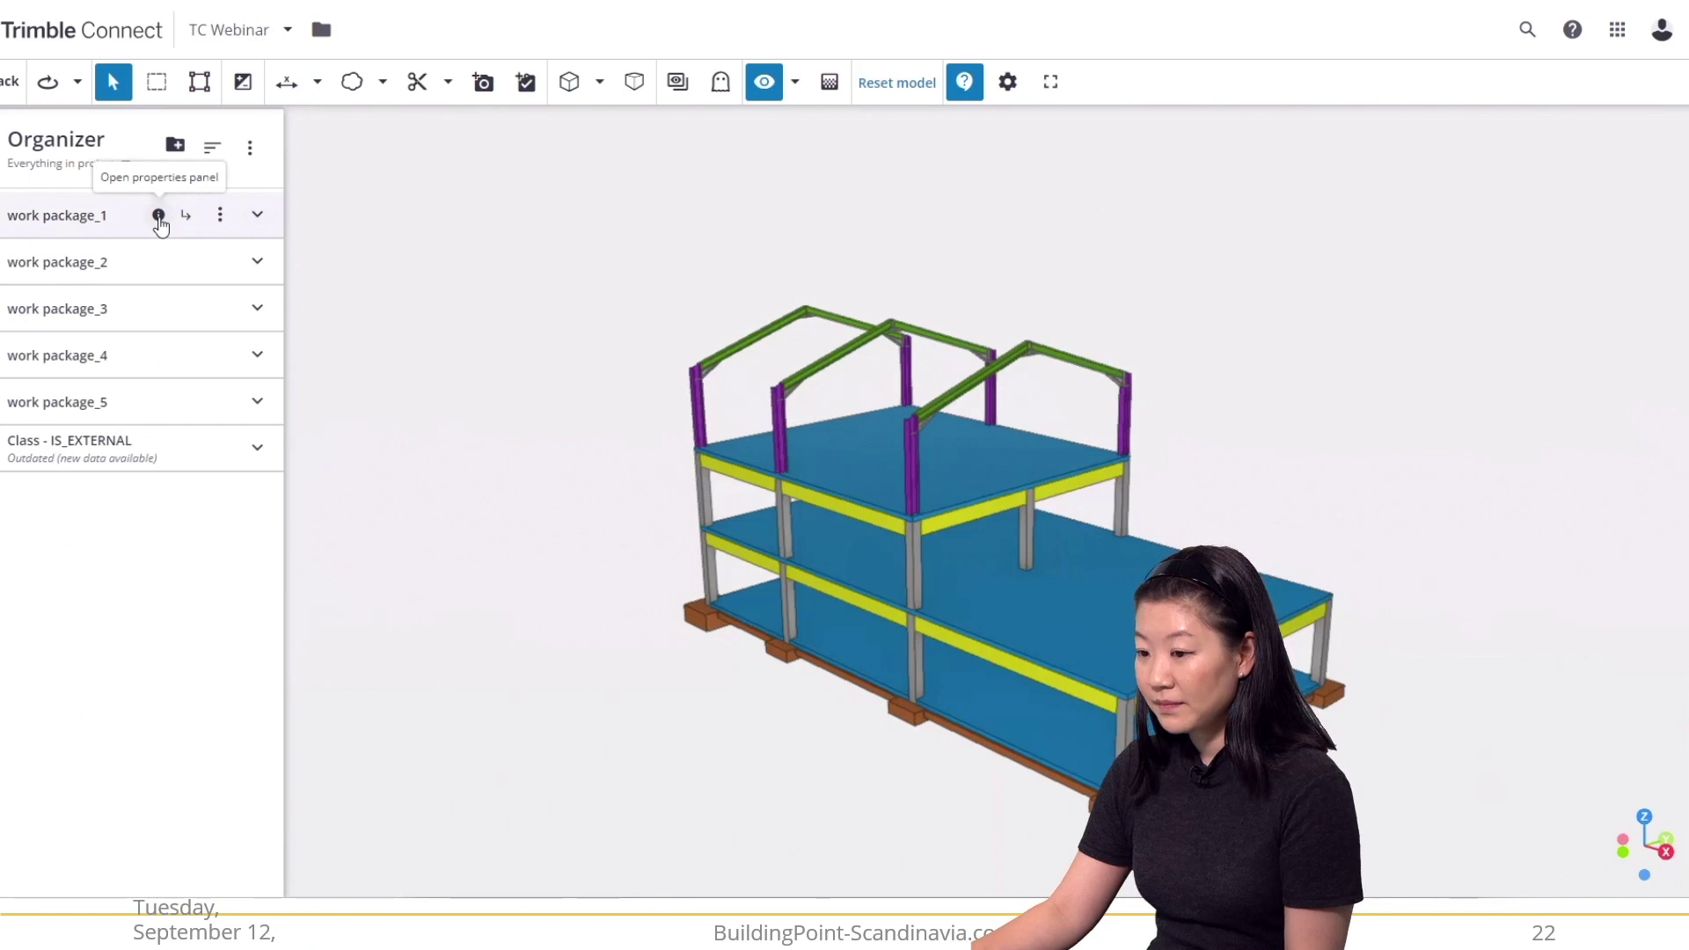
left_click(158, 216)
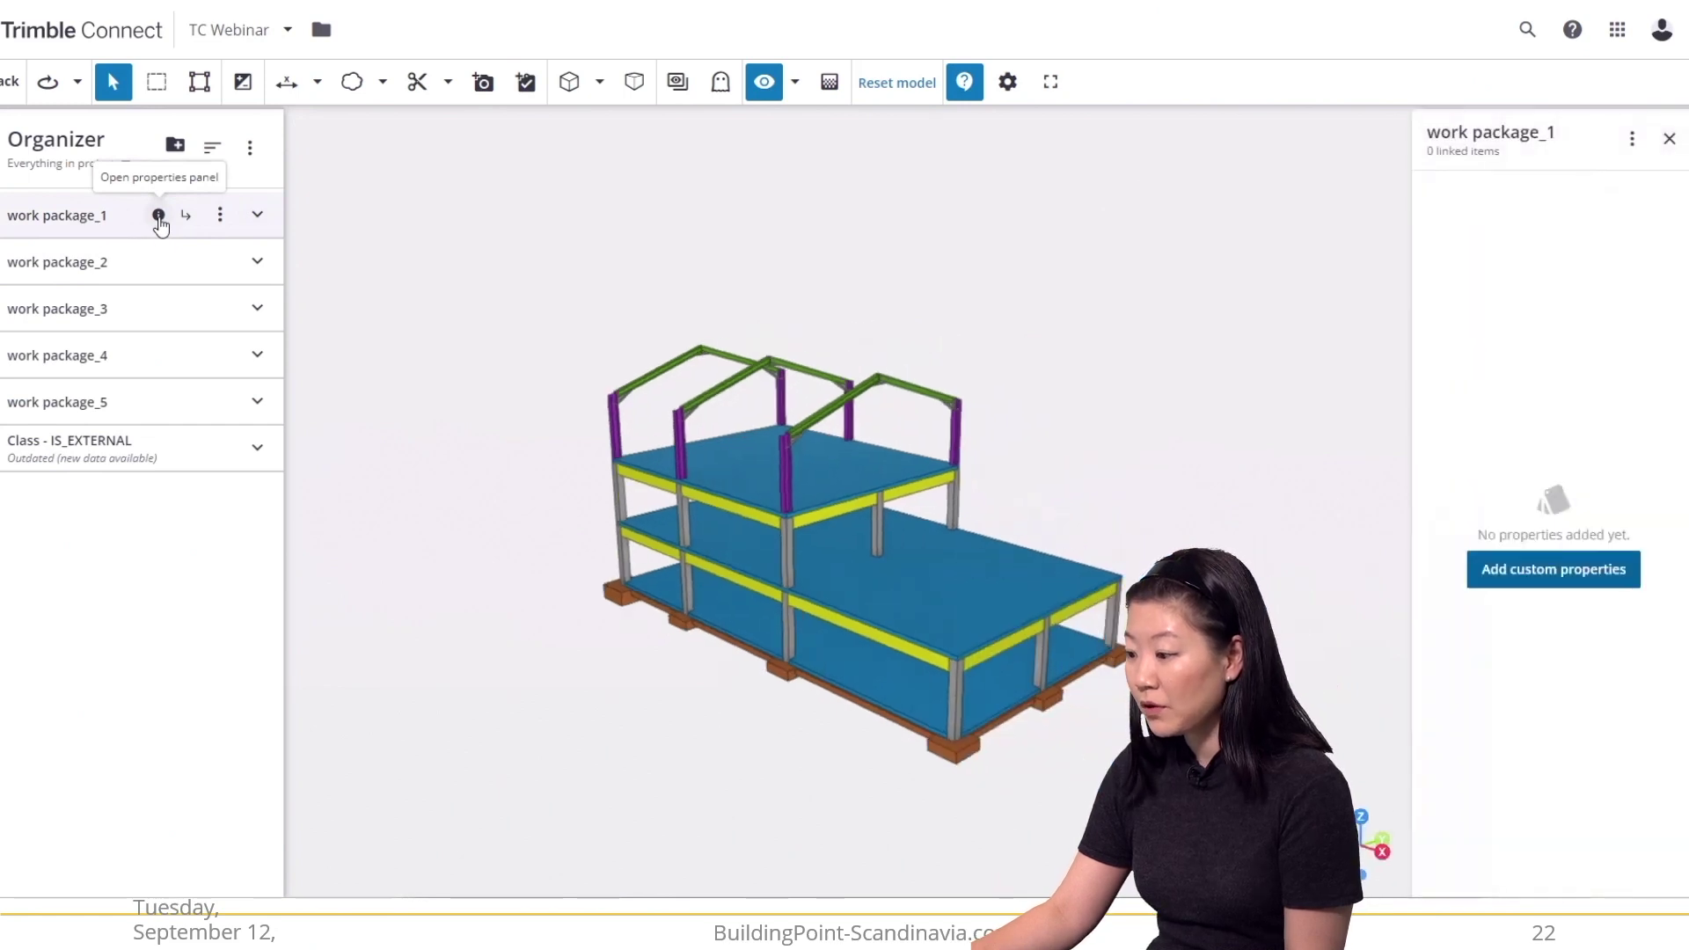
left_click(1585, 585)
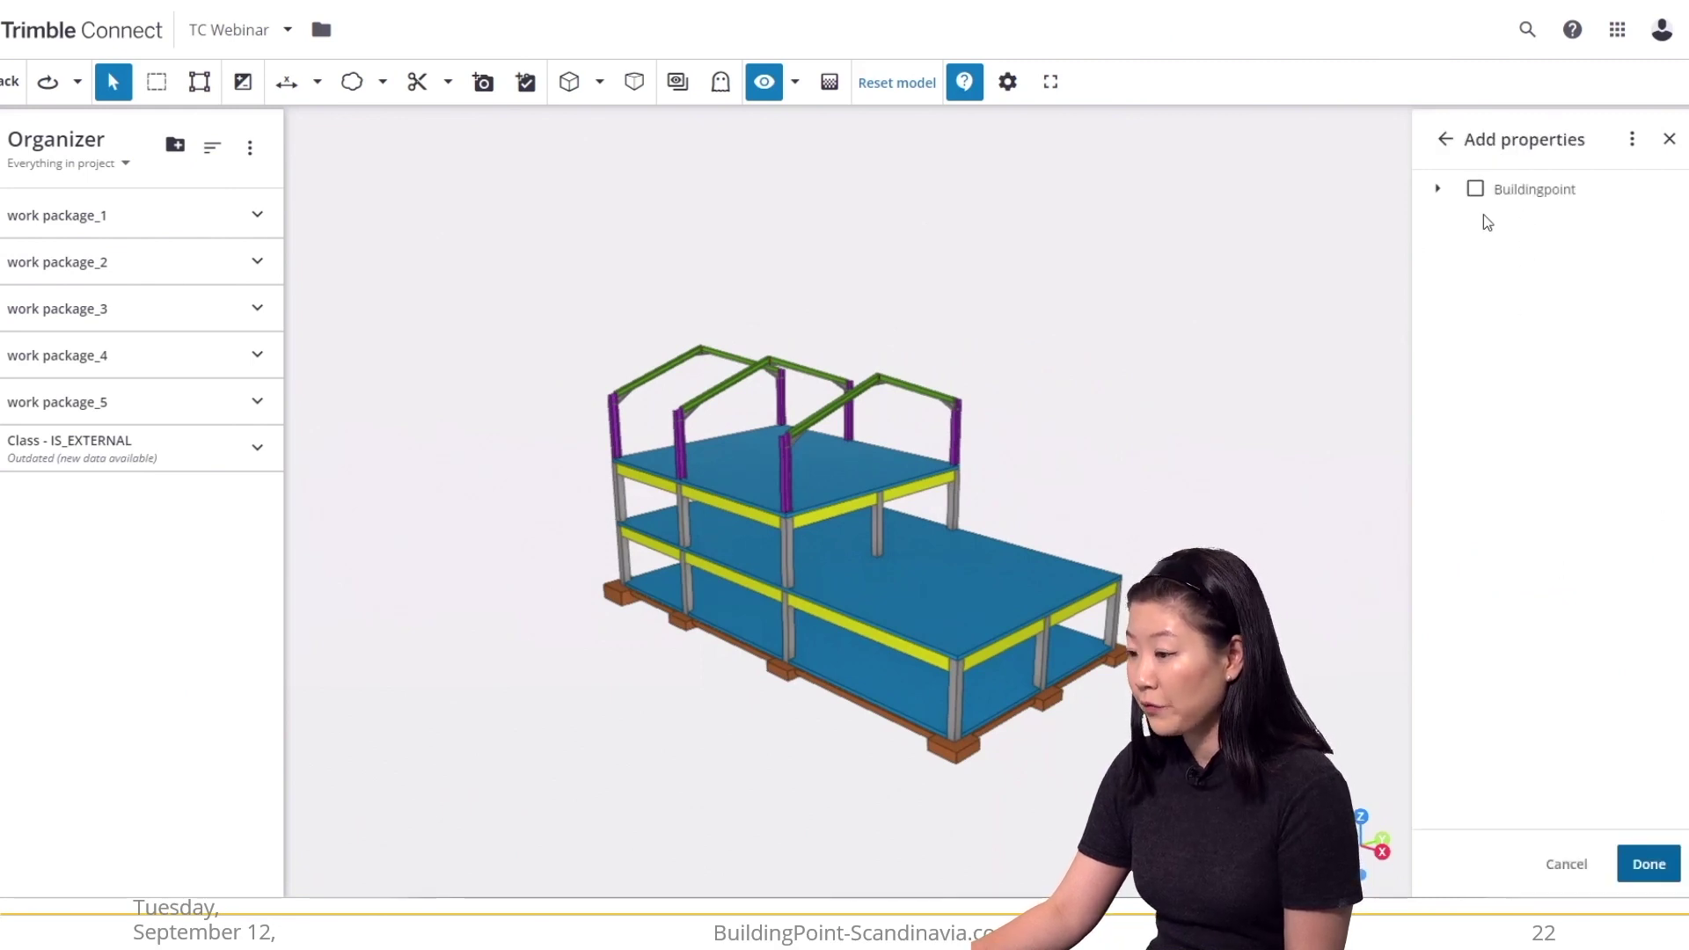
left_click(1437, 188)
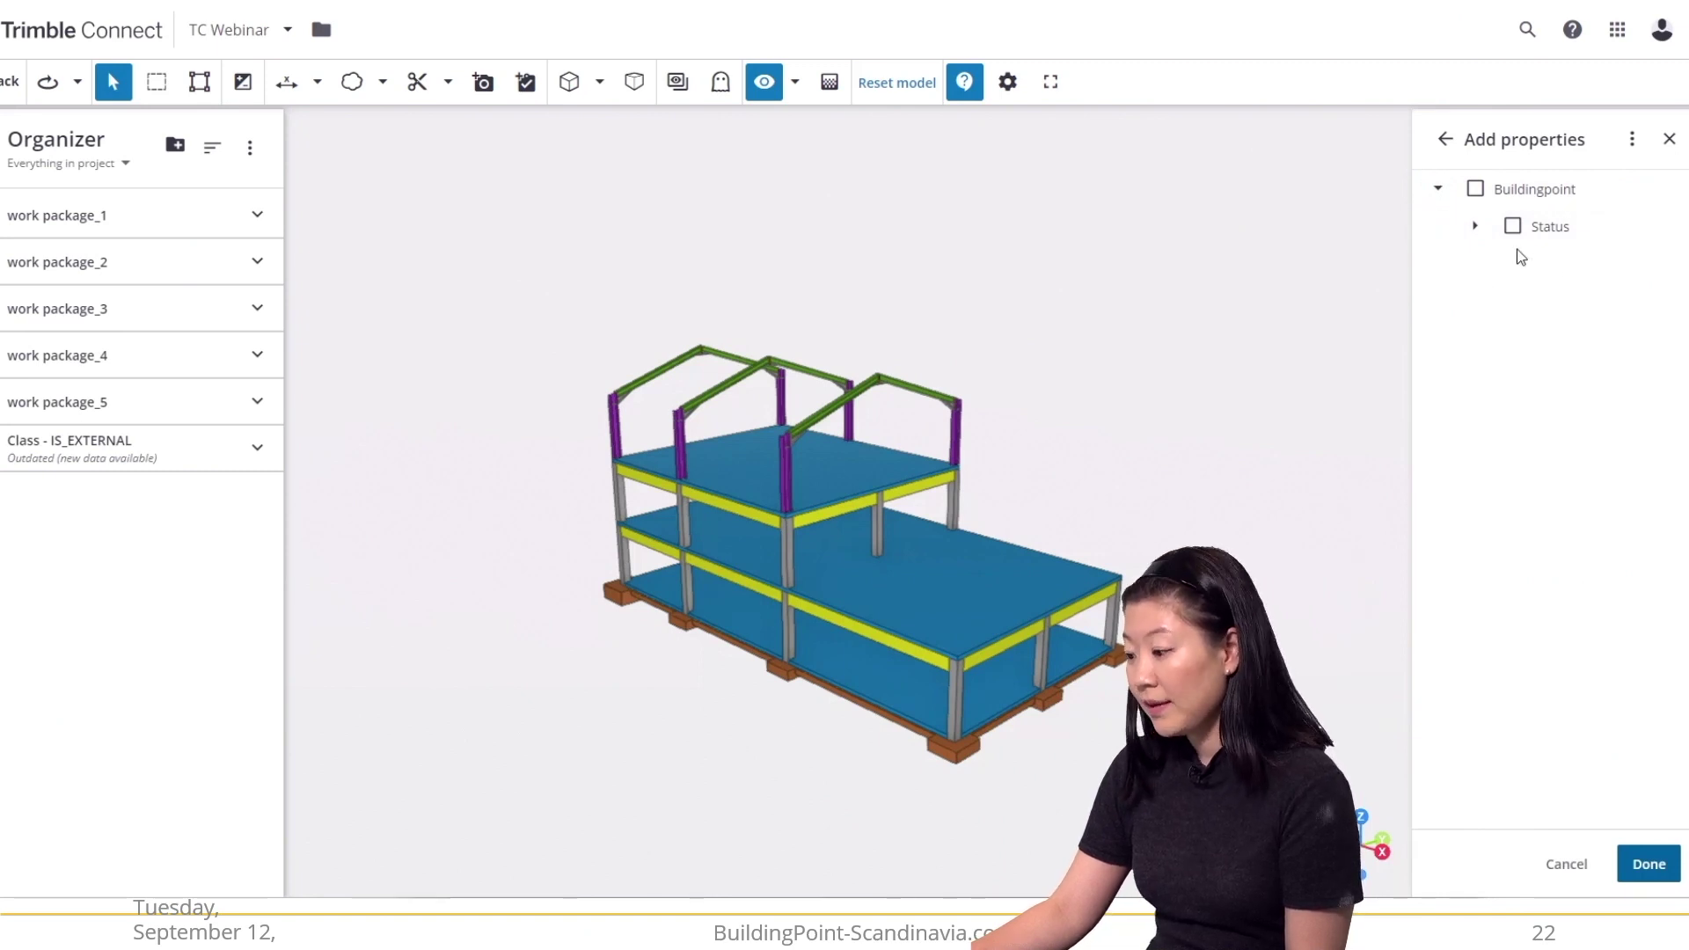
left_click(1474, 226)
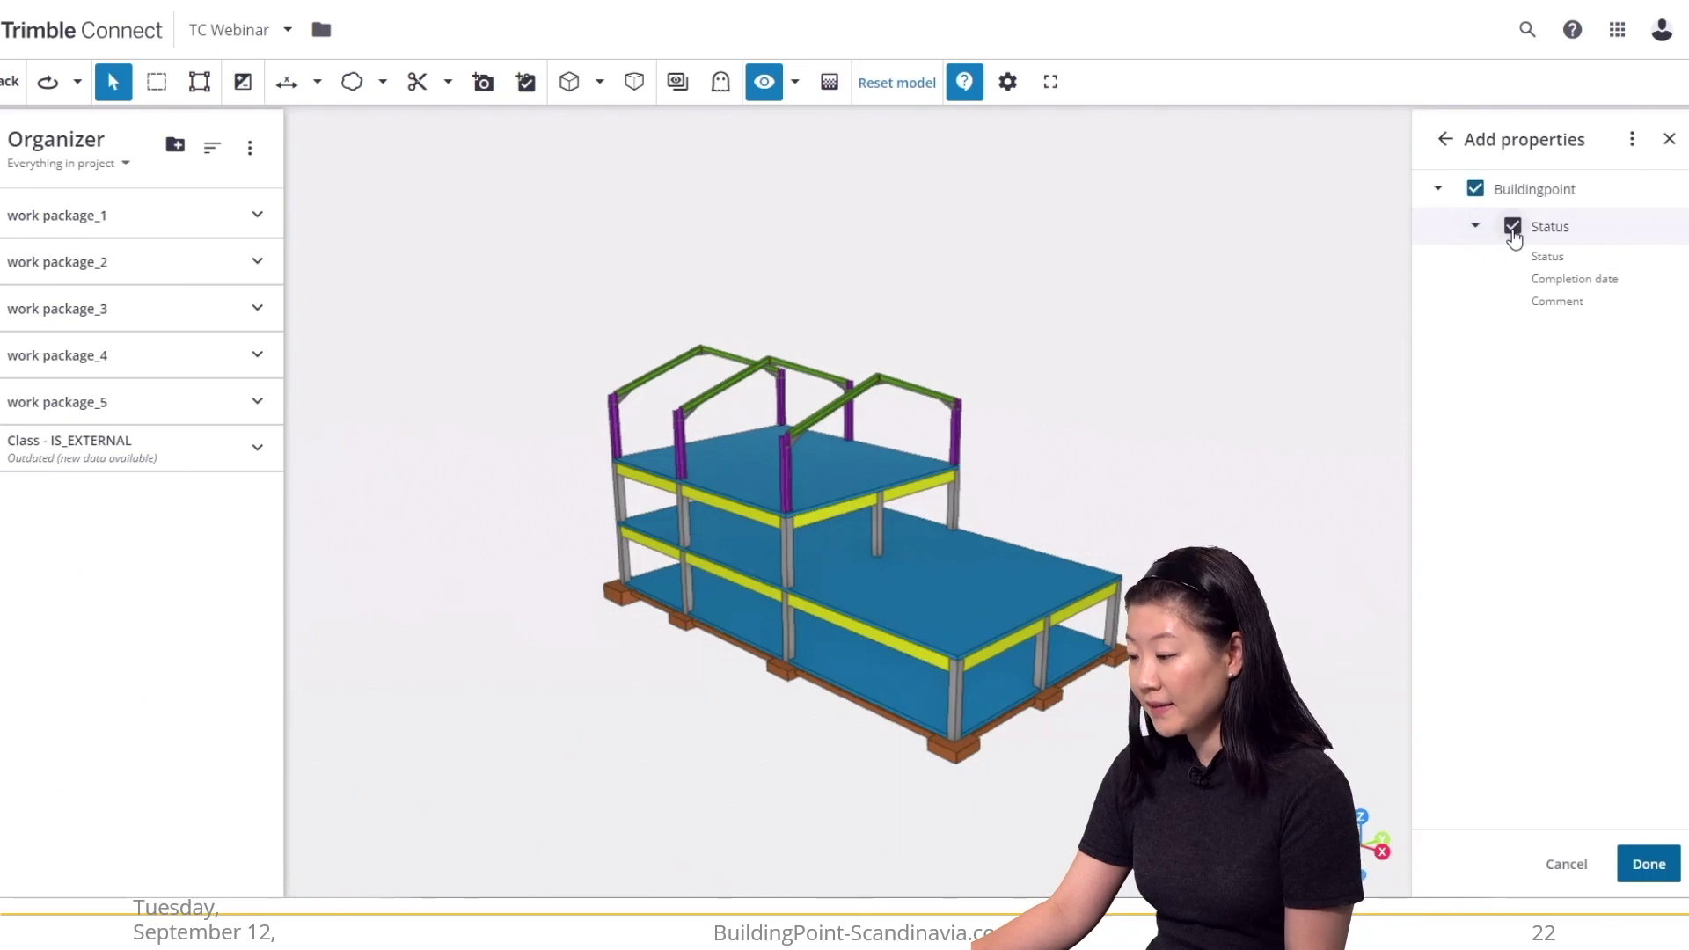
left_click(1650, 867)
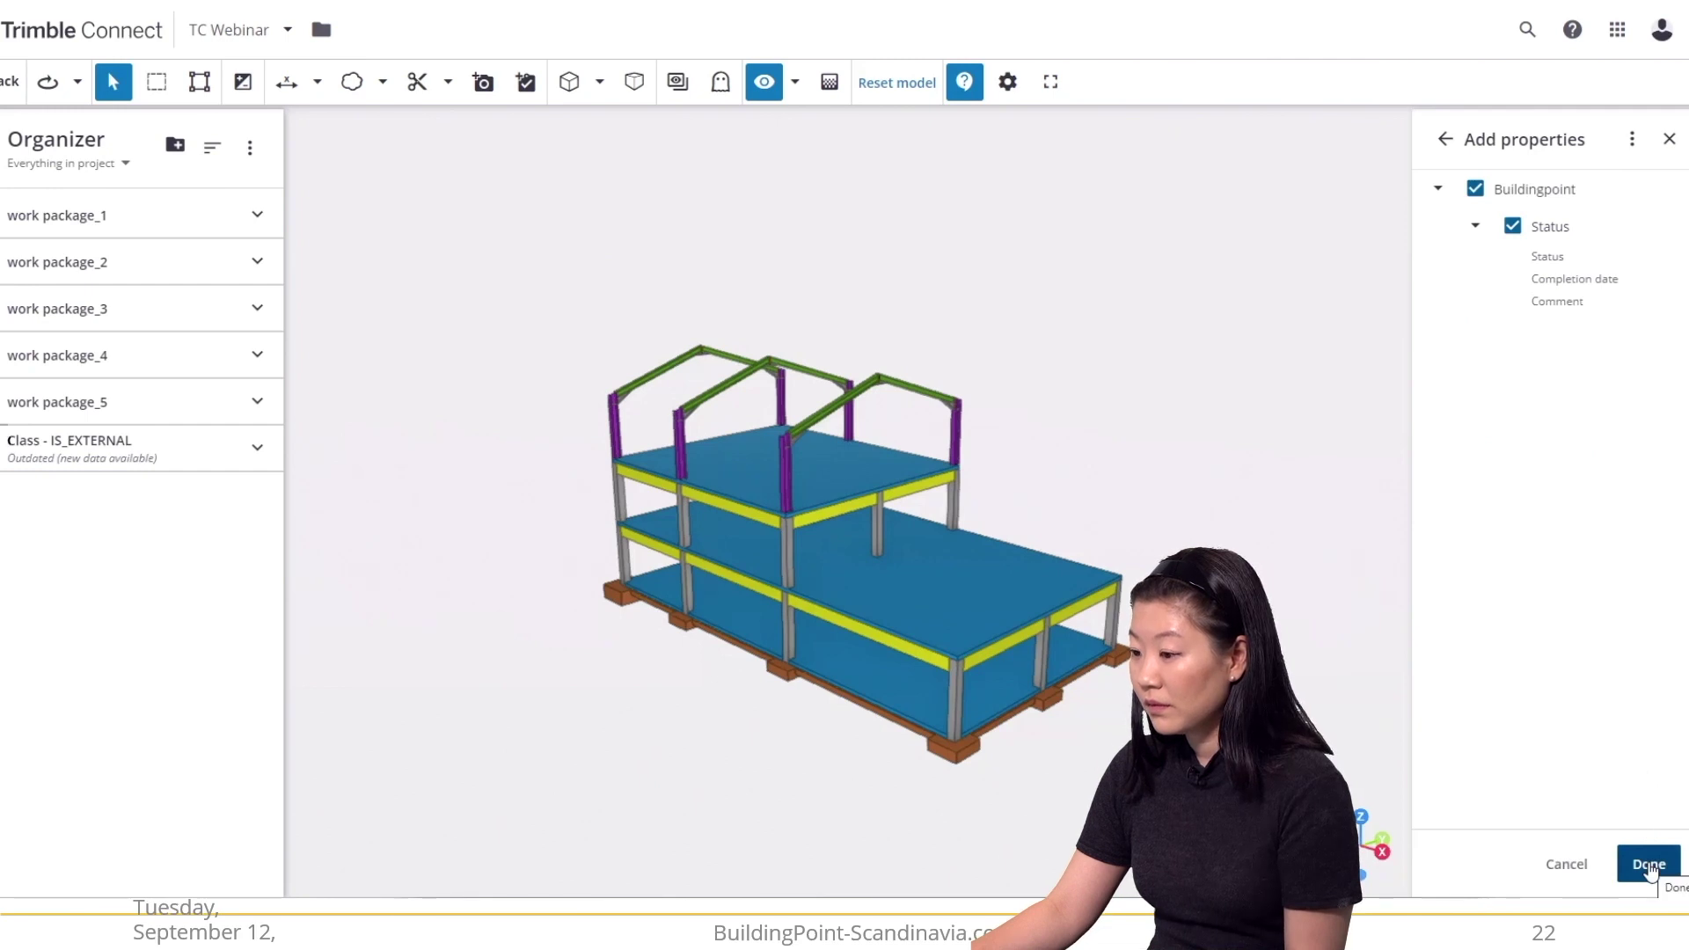
left_click(1650, 867)
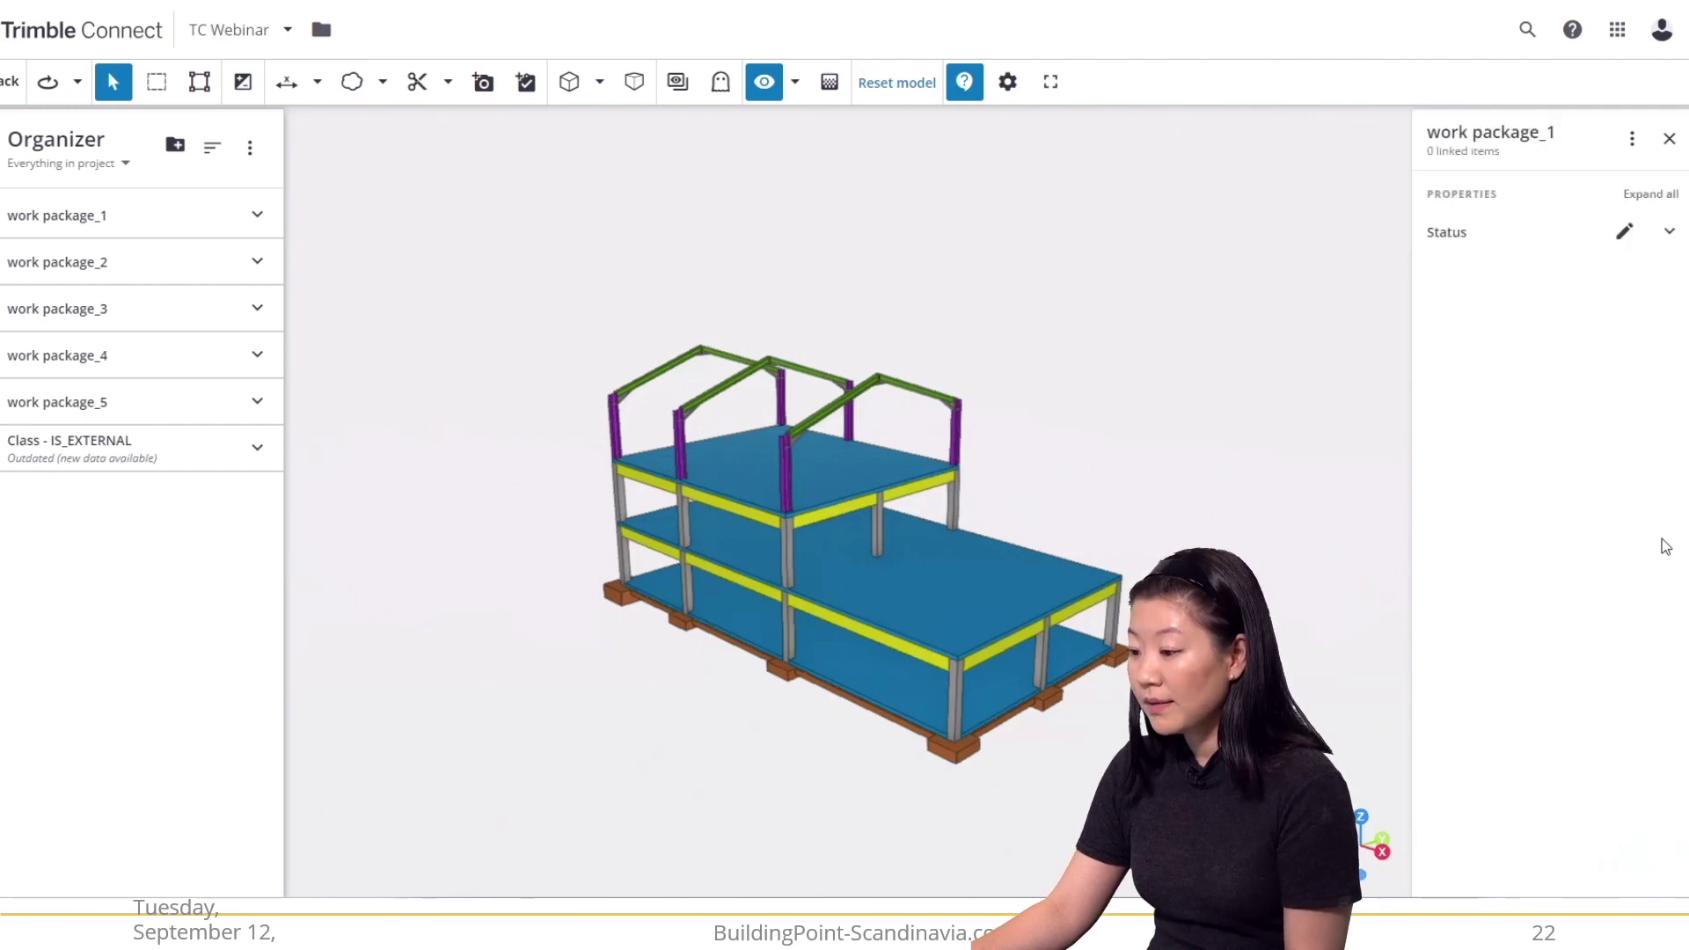
Set the Status property of work package_1 to Planned and save it.
left_click(1669, 234)
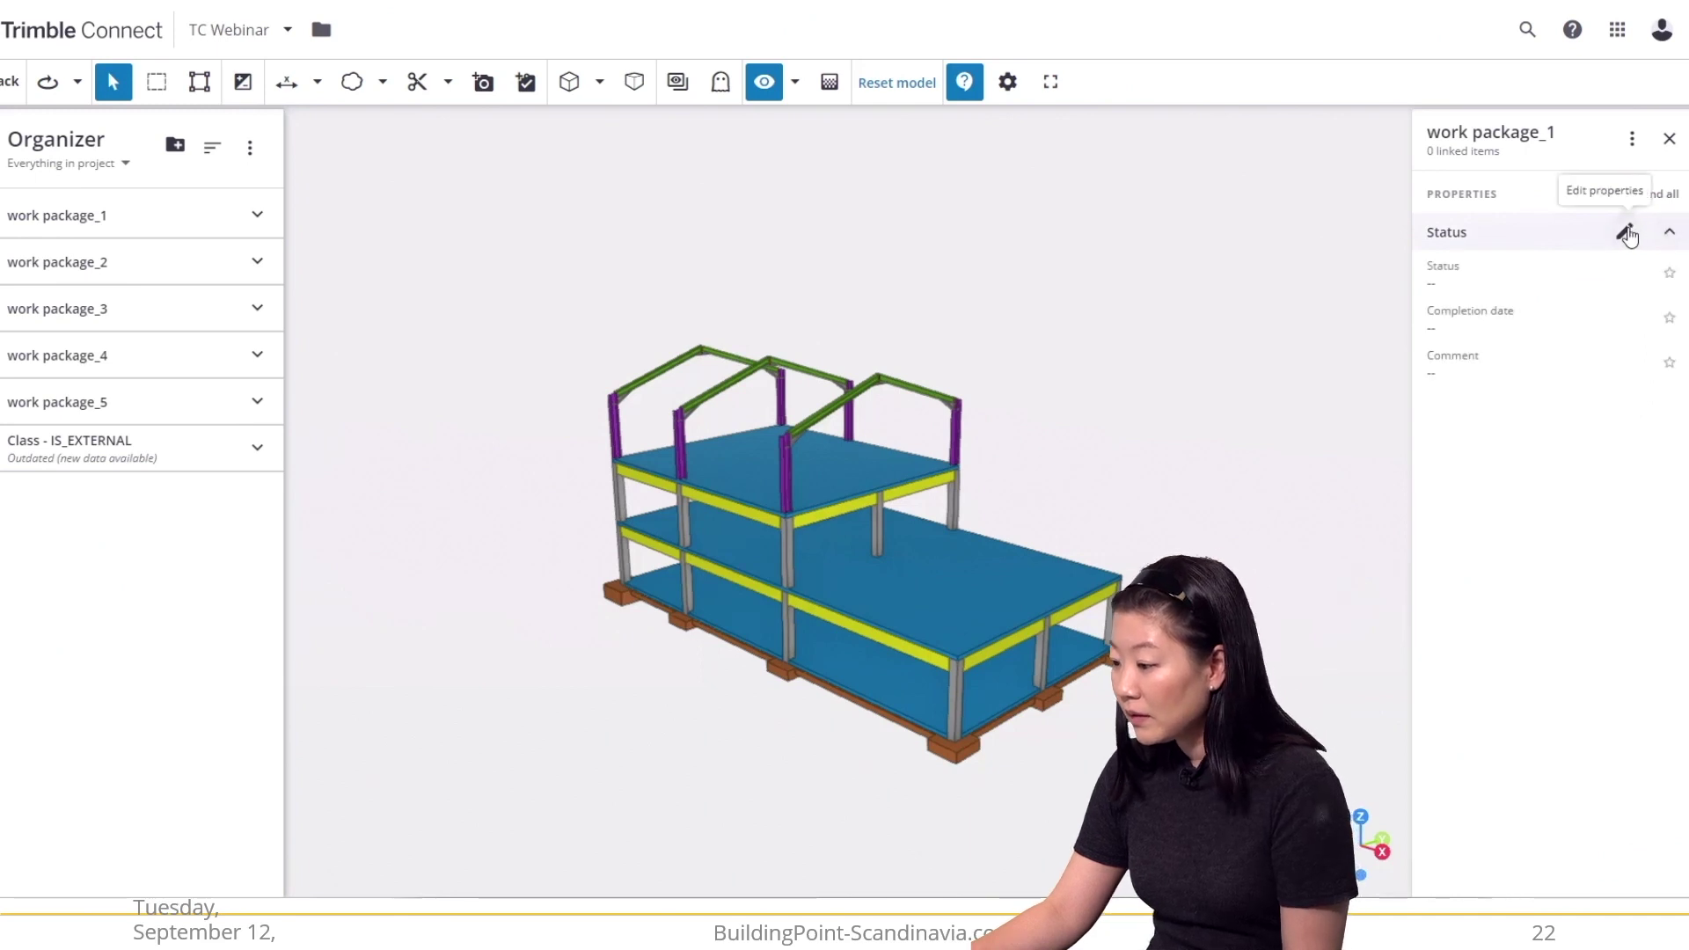
left_click(1626, 233)
left_click(1624, 227)
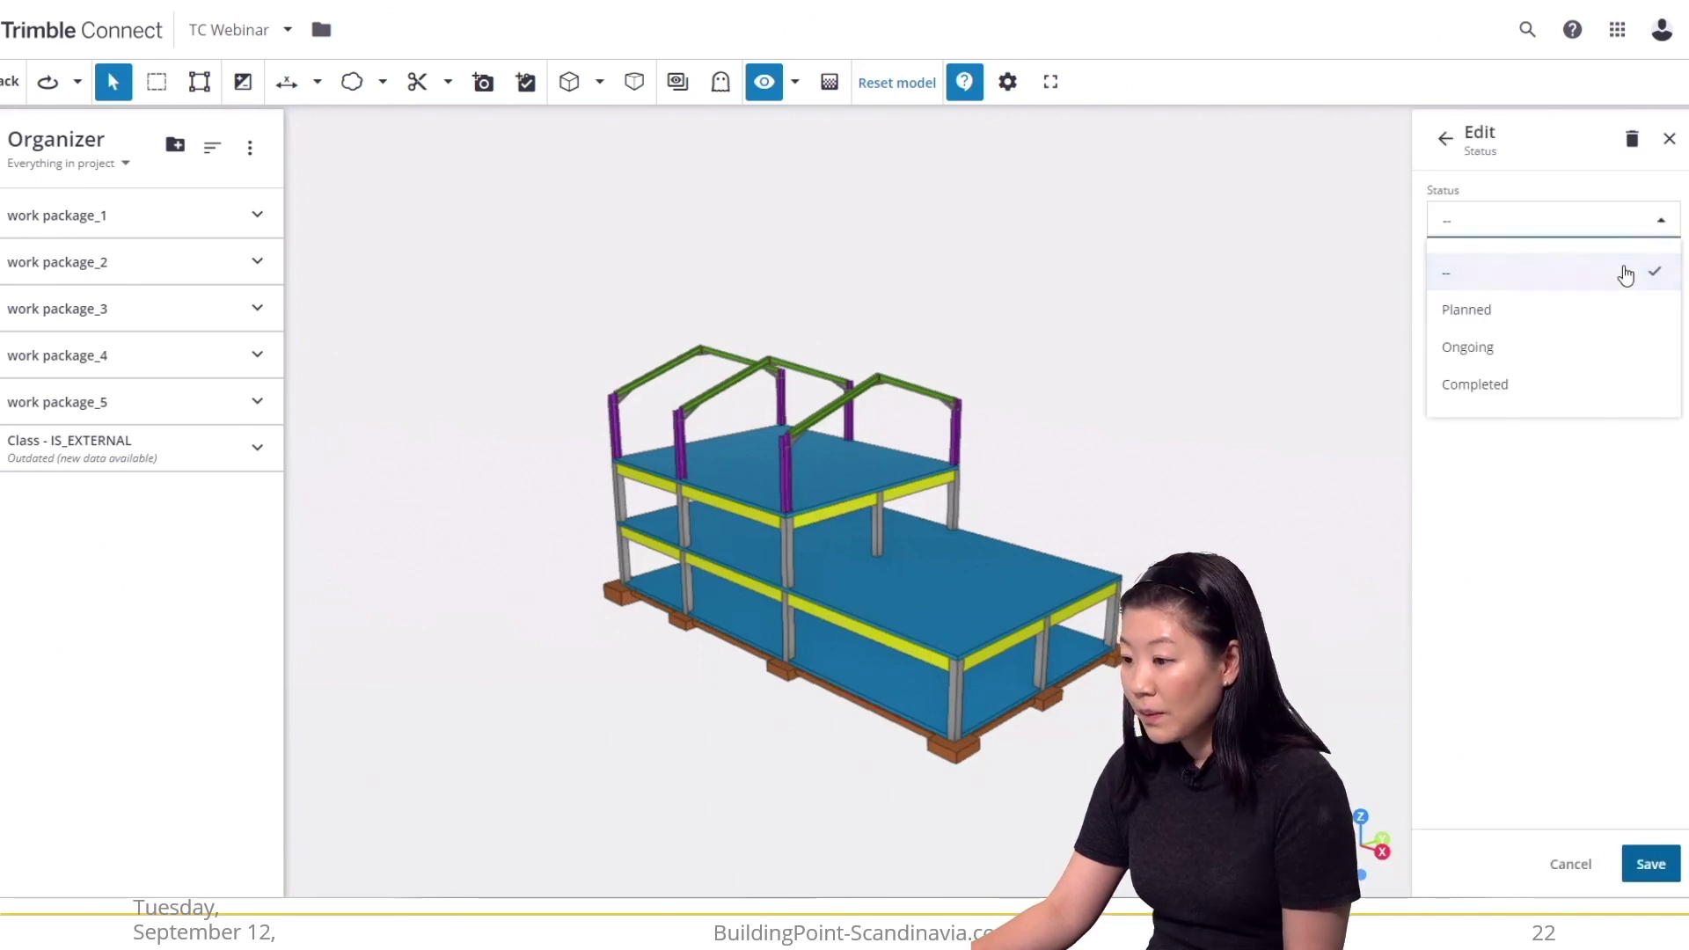
left_click(1583, 310)
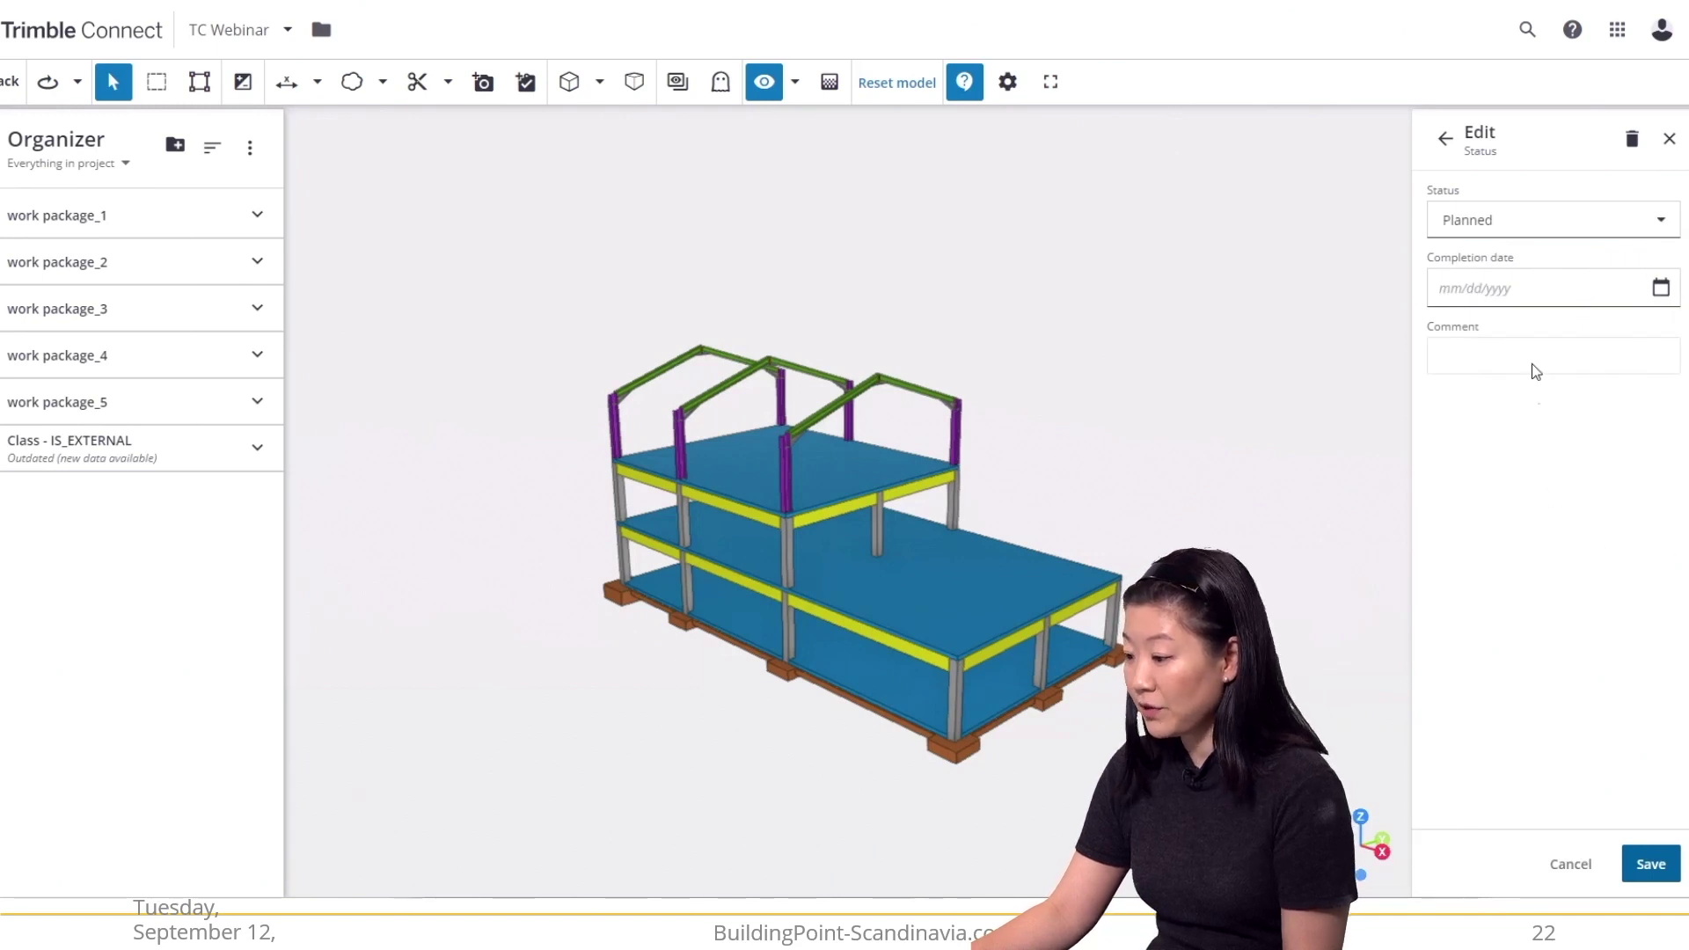
left_click(1651, 865)
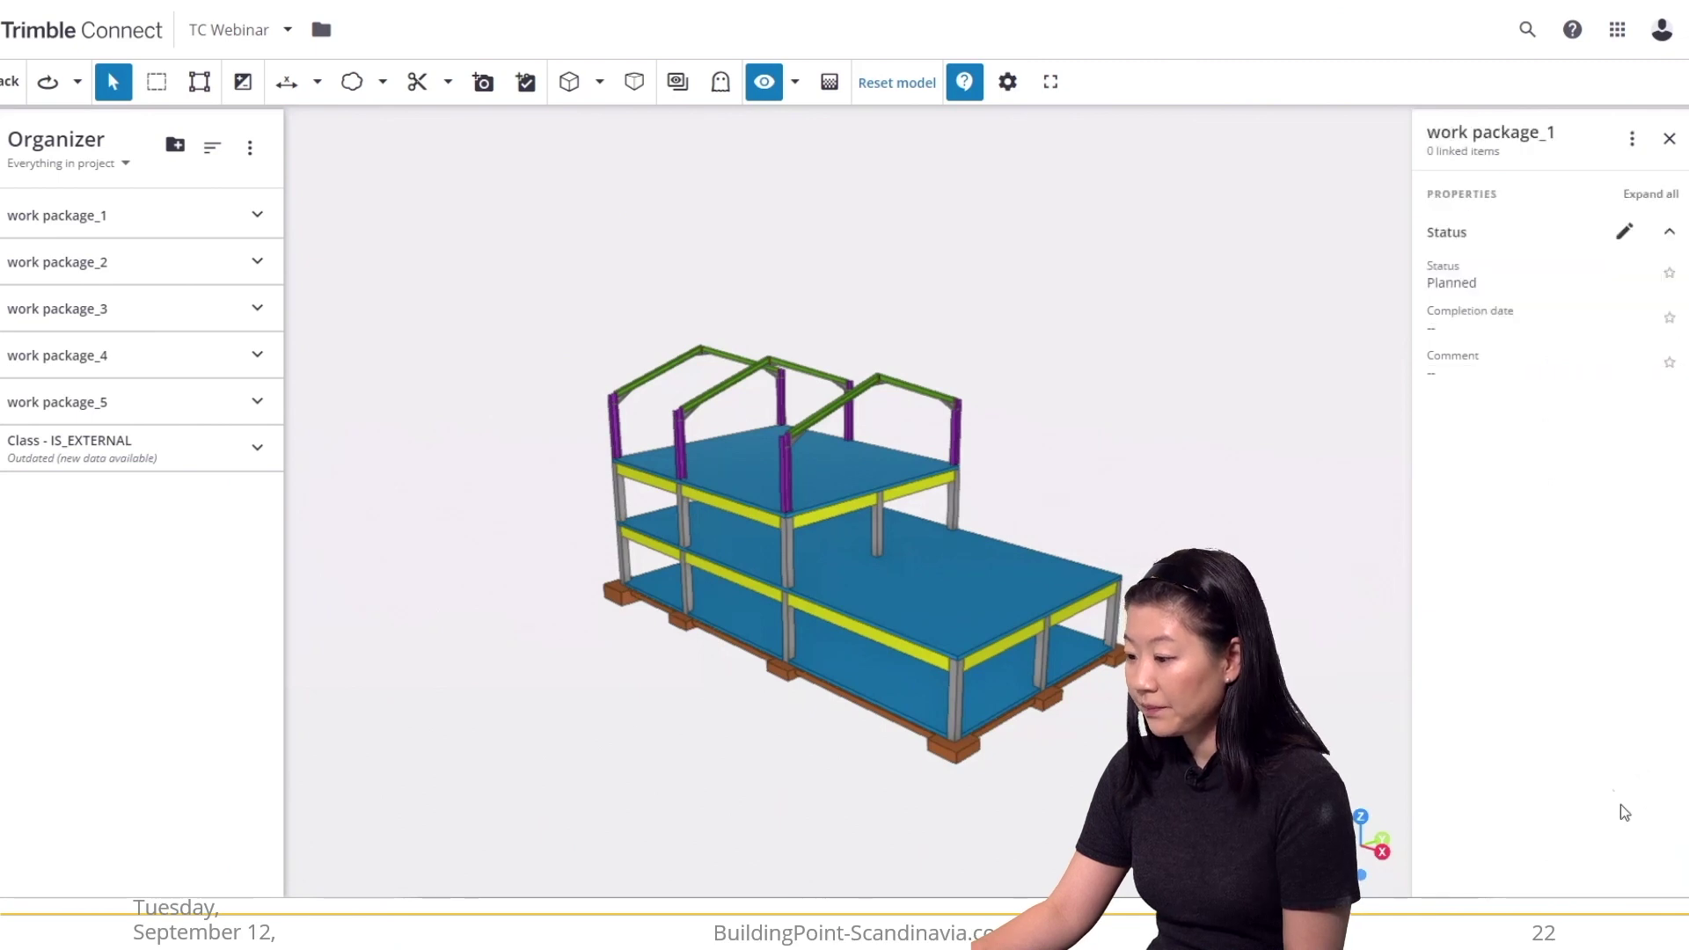
Open the saved 3D view Work package_1 from the project's views.
scroll(1363, 675, "down", 2)
left_click_drag(1309, 646, 1253, 598)
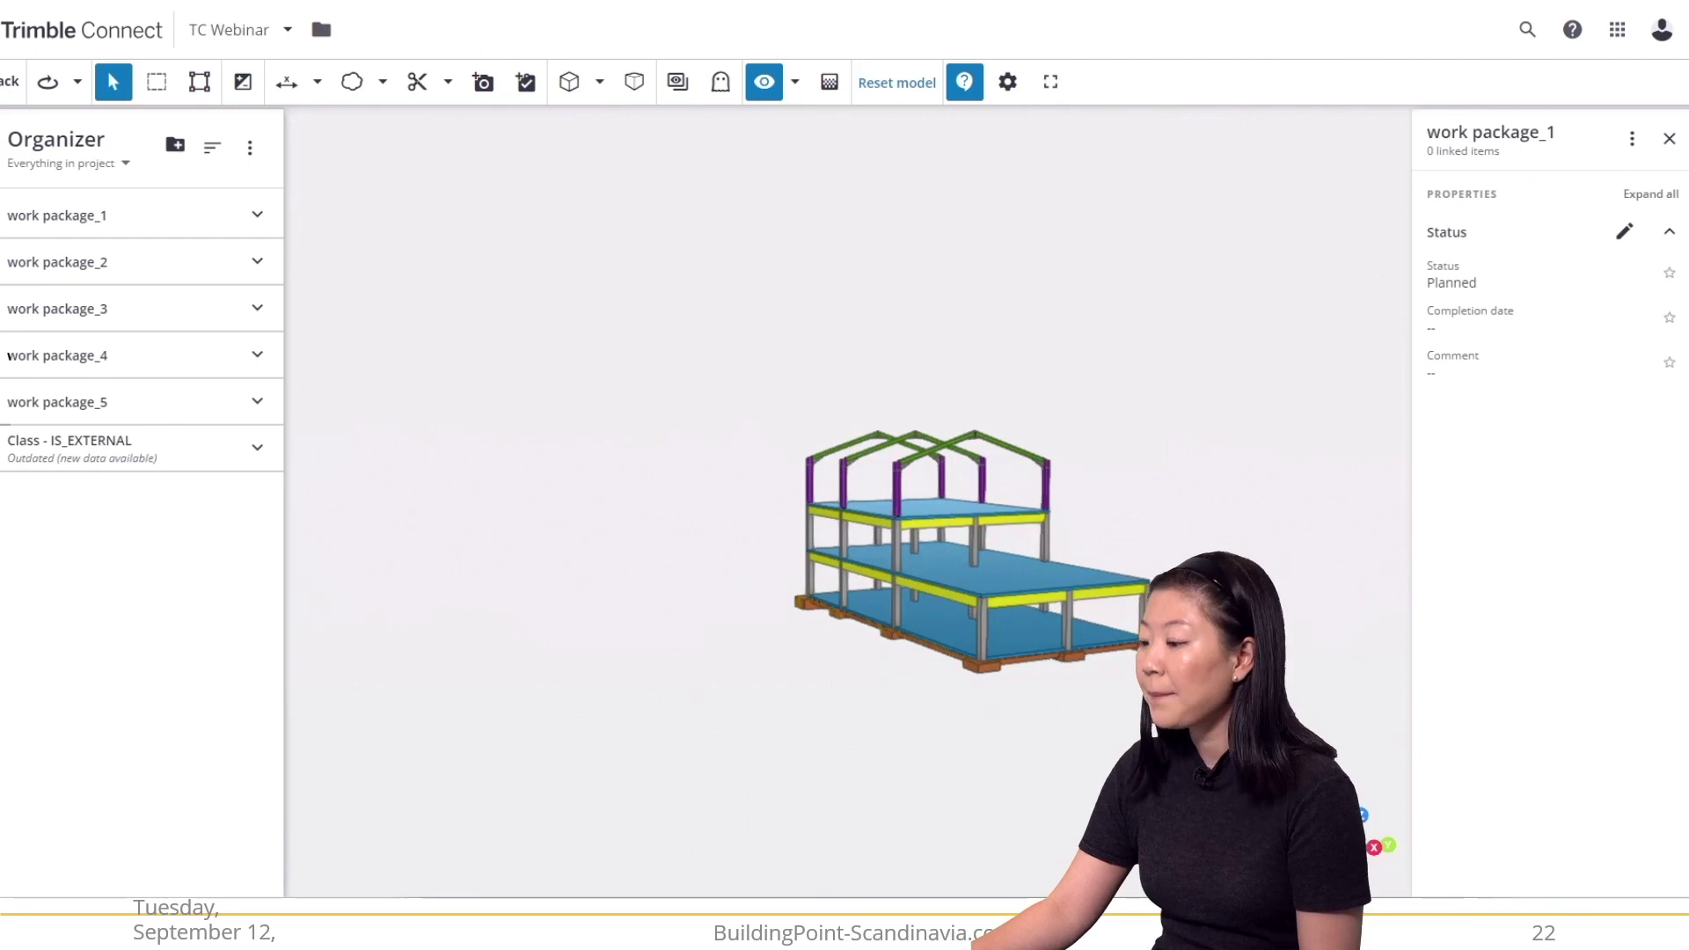
left_click(321, 29)
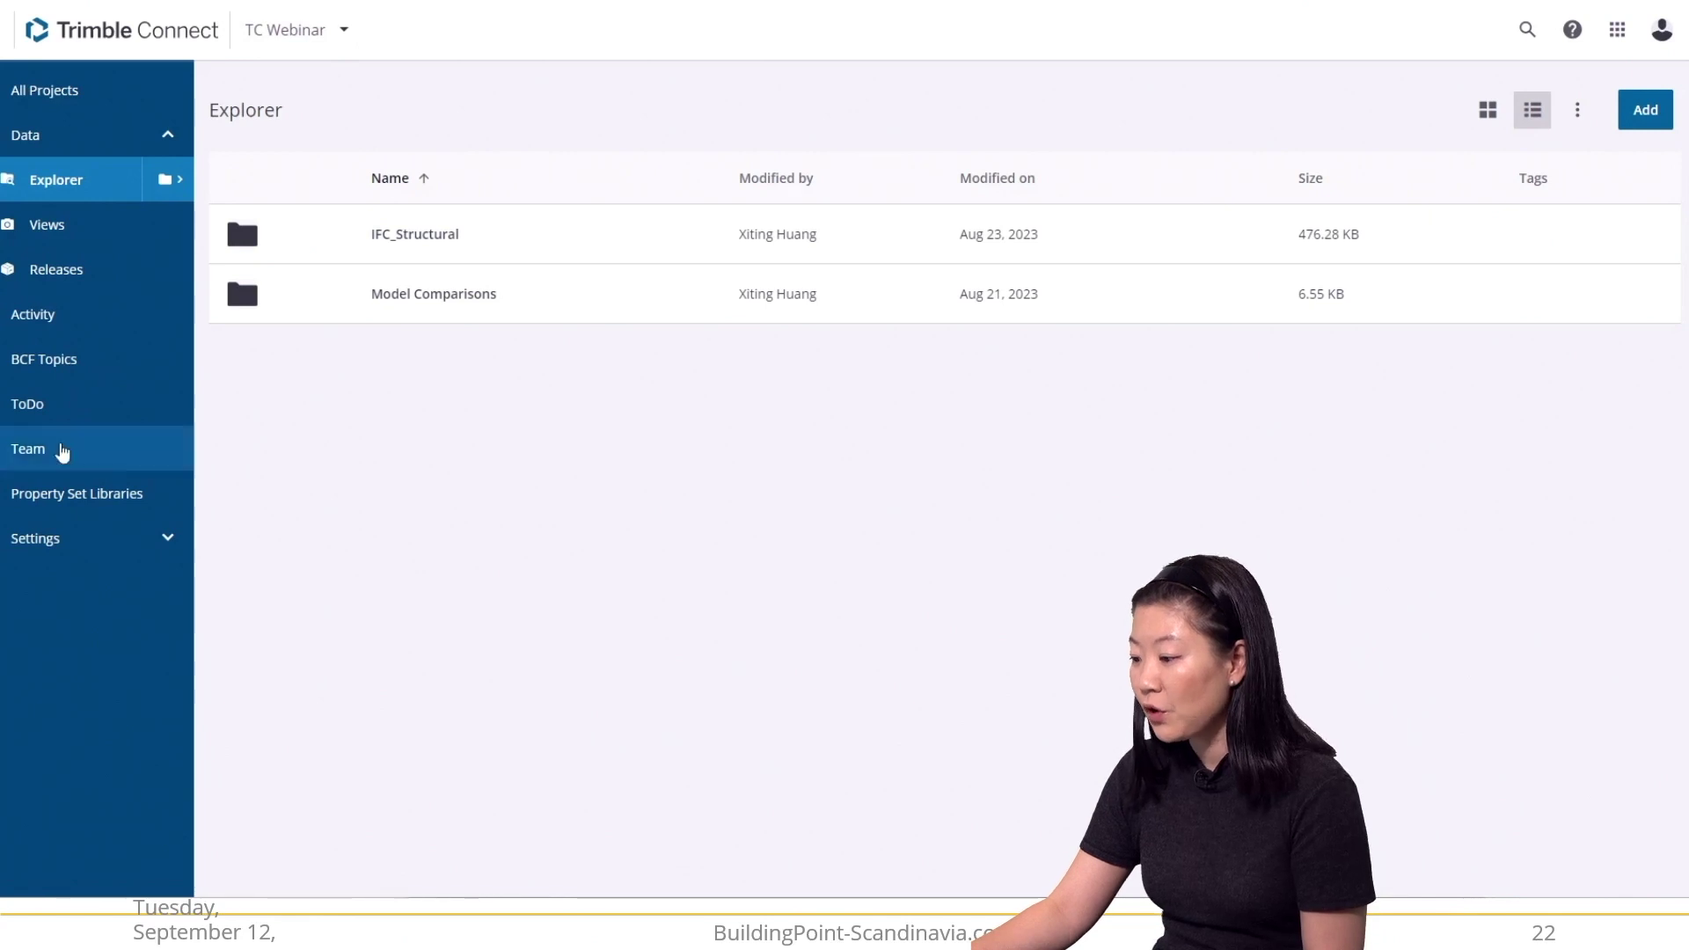
left_click(44, 236)
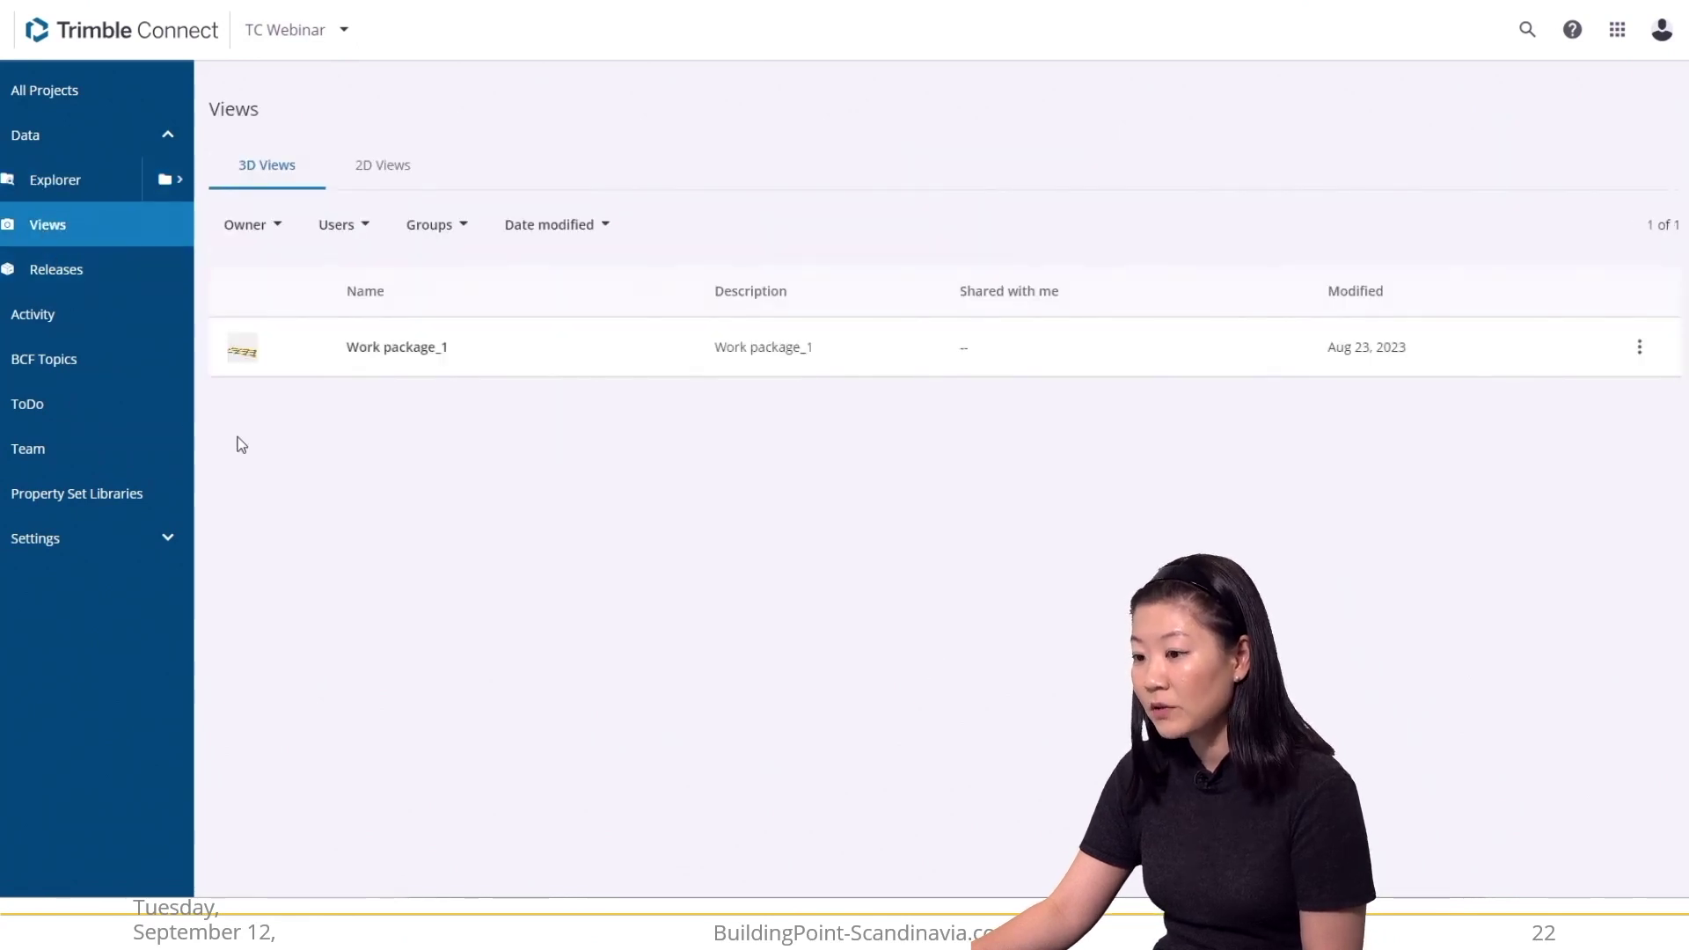
left_click(361, 368)
left_click(366, 346)
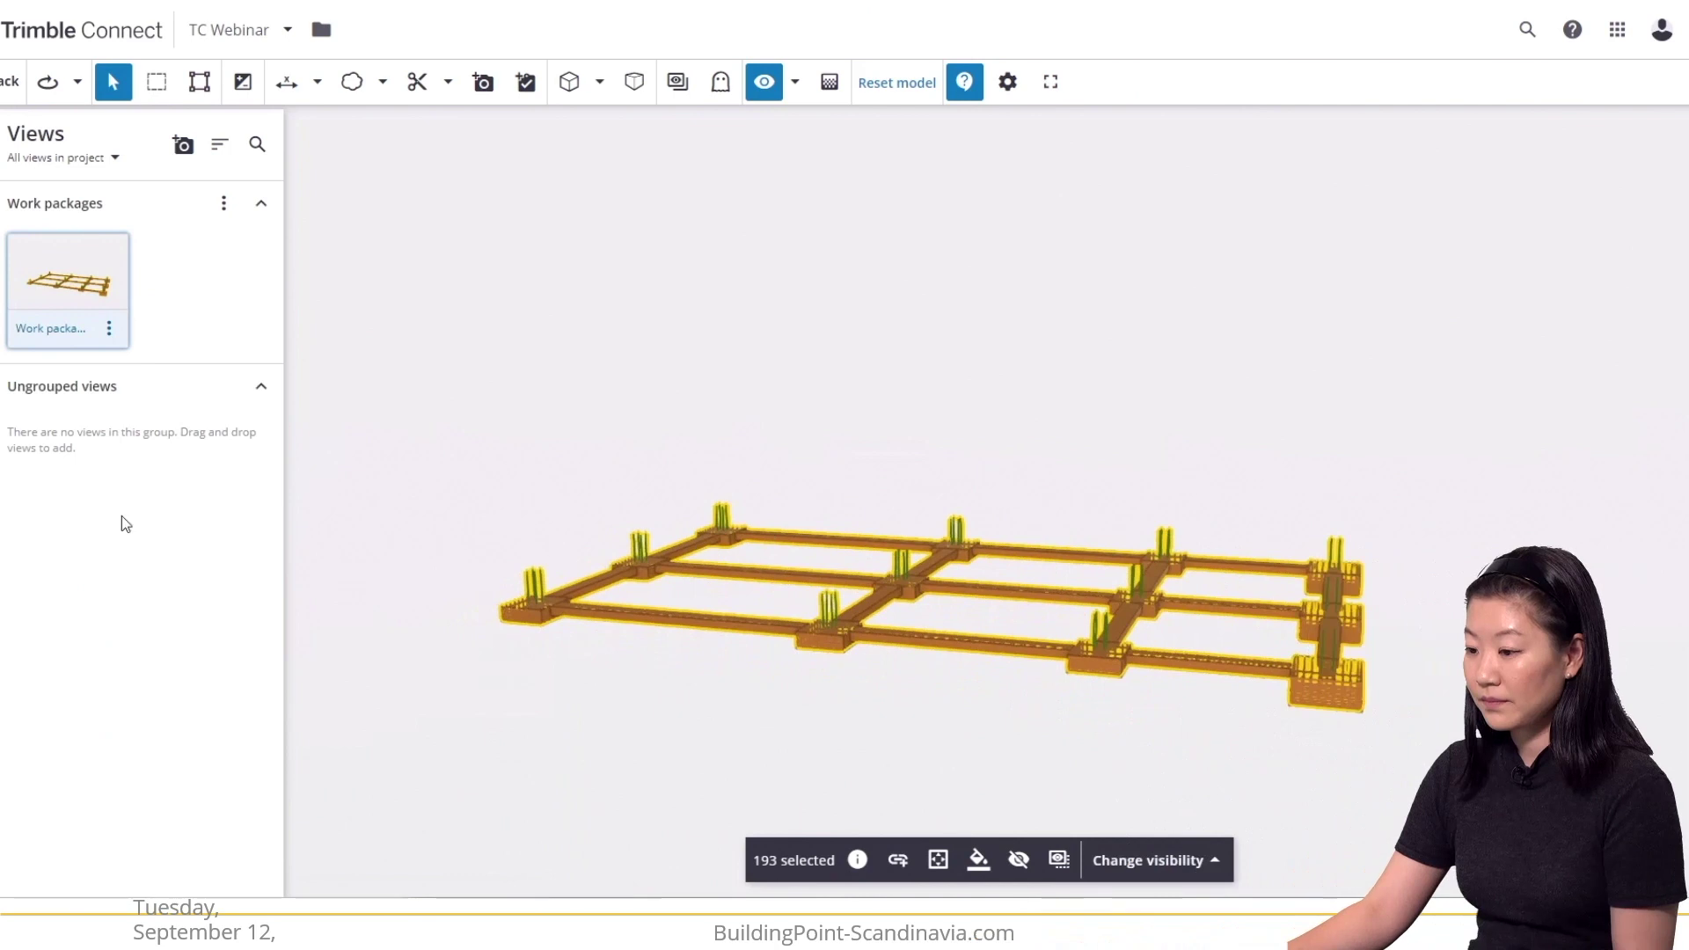
Highlight the Concrete and Rebar groups of work package_1 in the Organizer and review the package's Status properties.
left_click(2, 539)
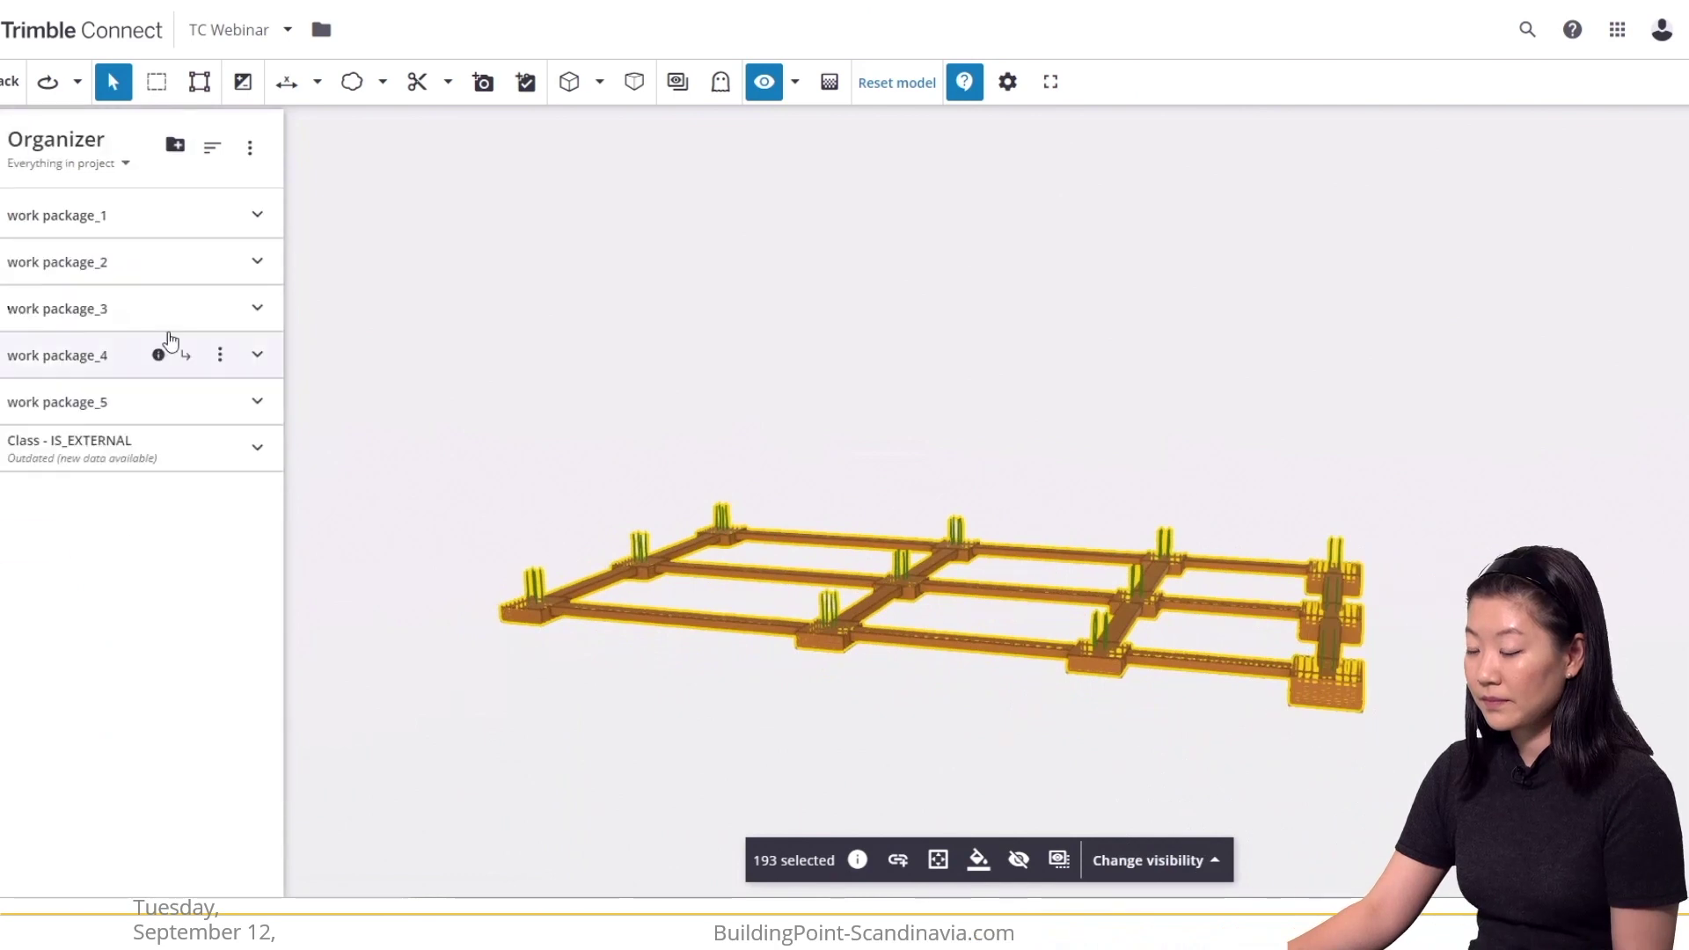
left_click(251, 222)
left_click(118, 268)
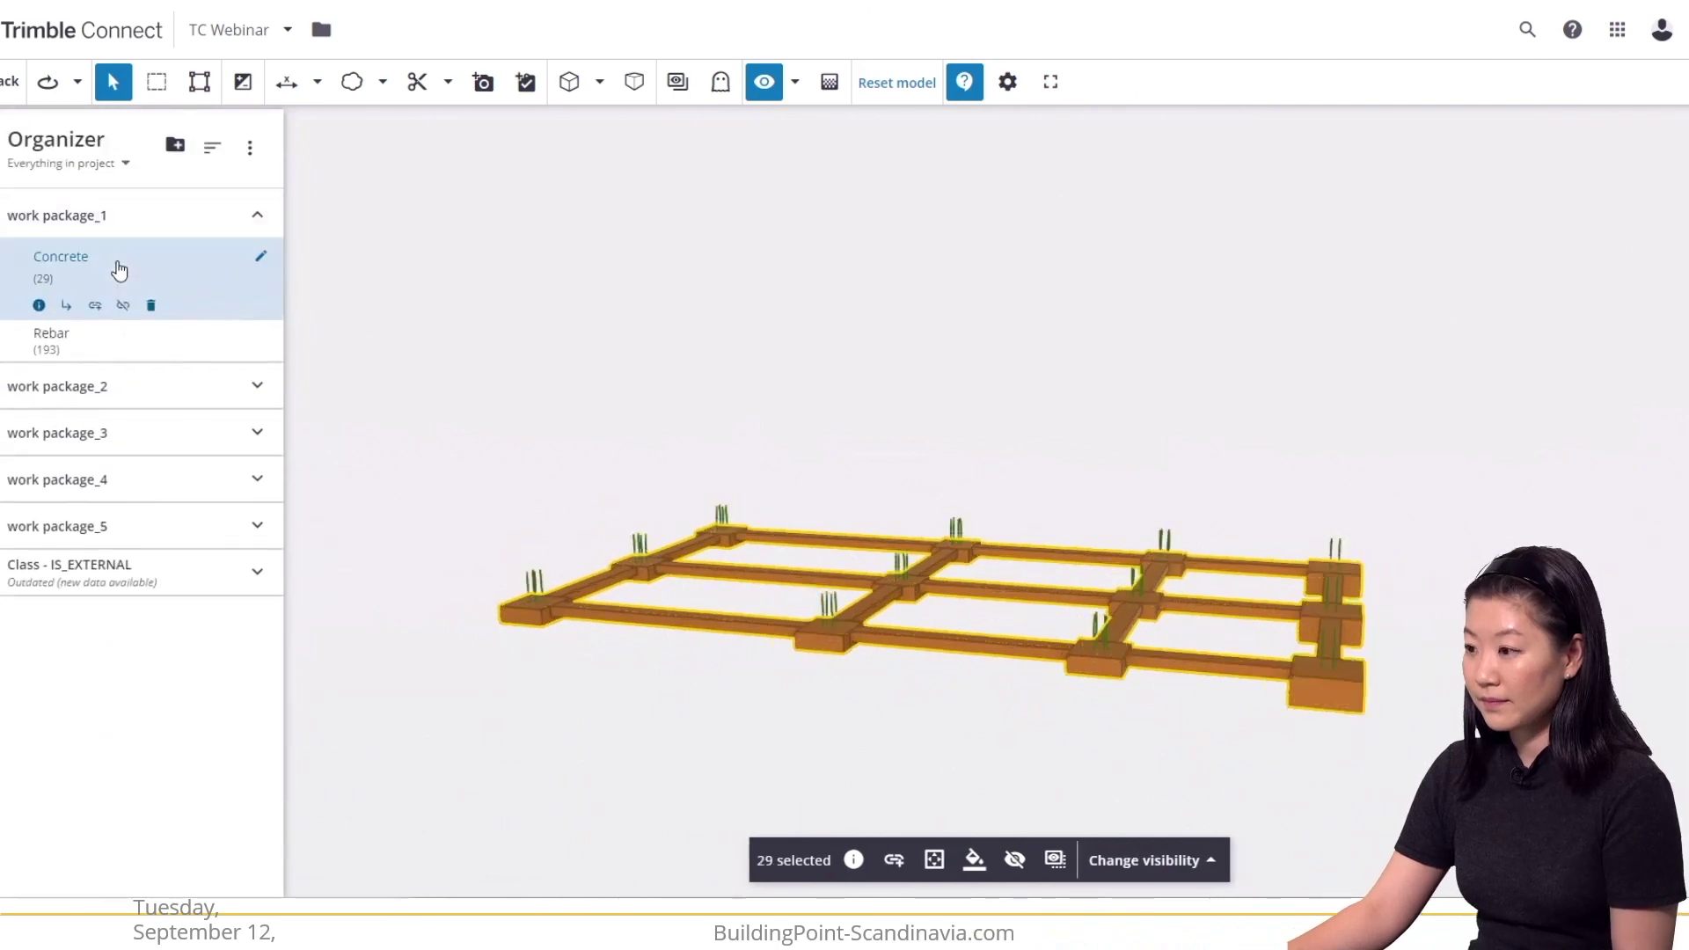
left_click(99, 353)
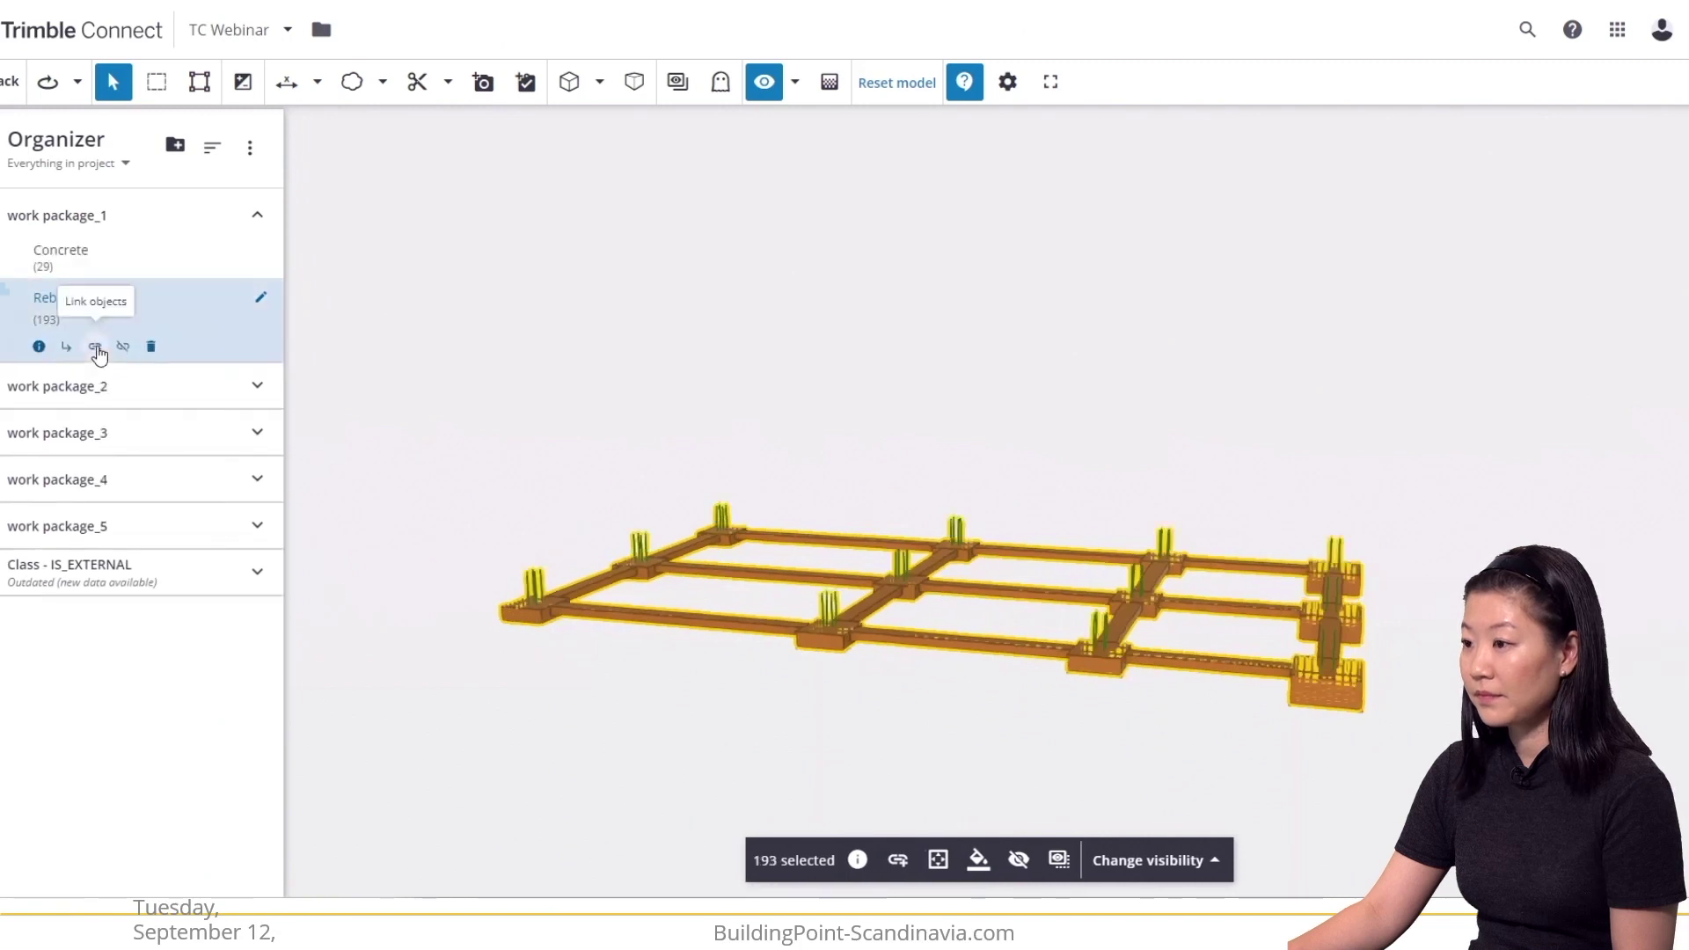
left_click(159, 215)
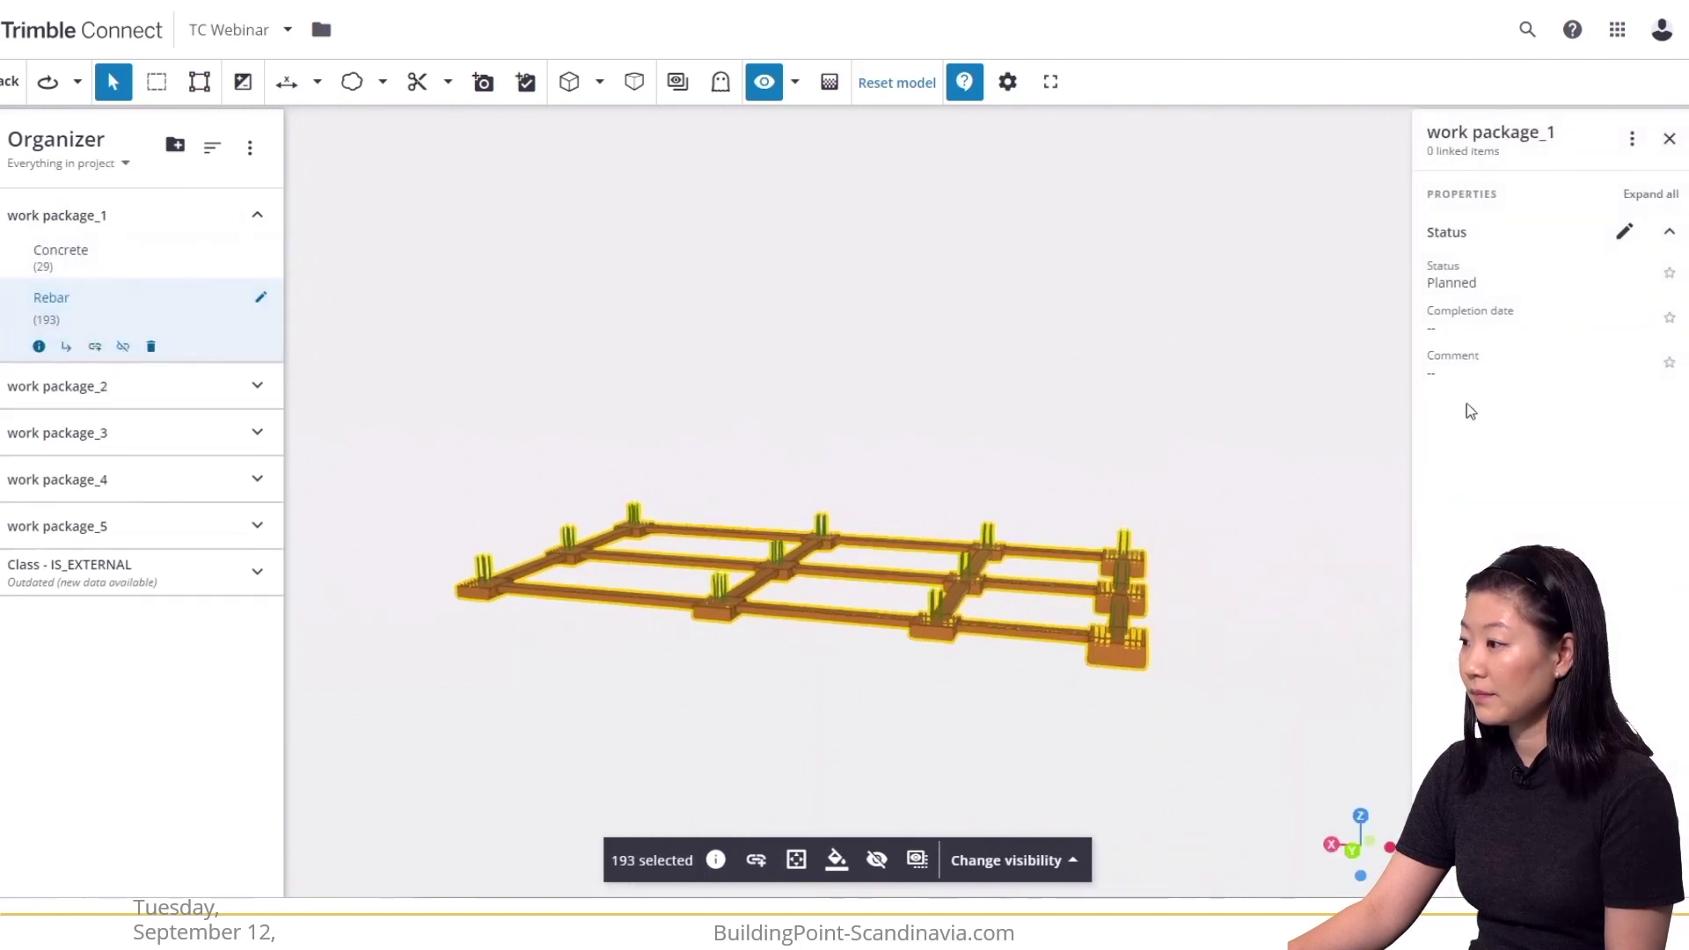
left_click_drag(1393, 257, 1393, 325)
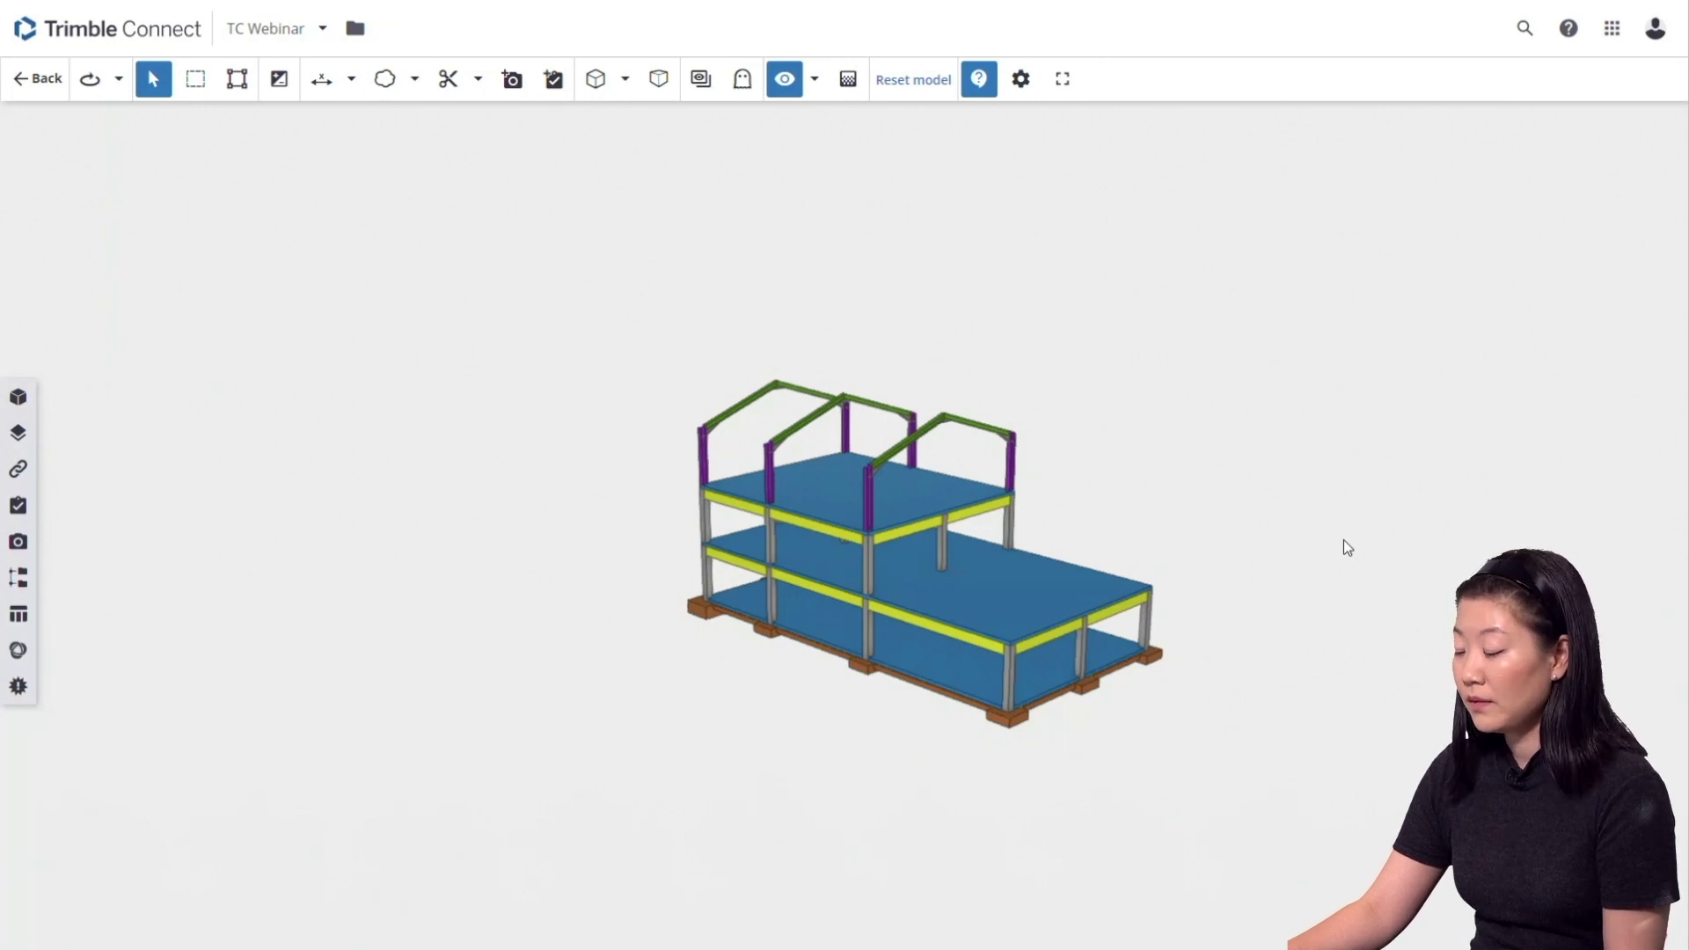
Hide the front corner footing to examine the Tekla Reinforcement properties of its rebar, and reset the model.
left_click(1016, 731)
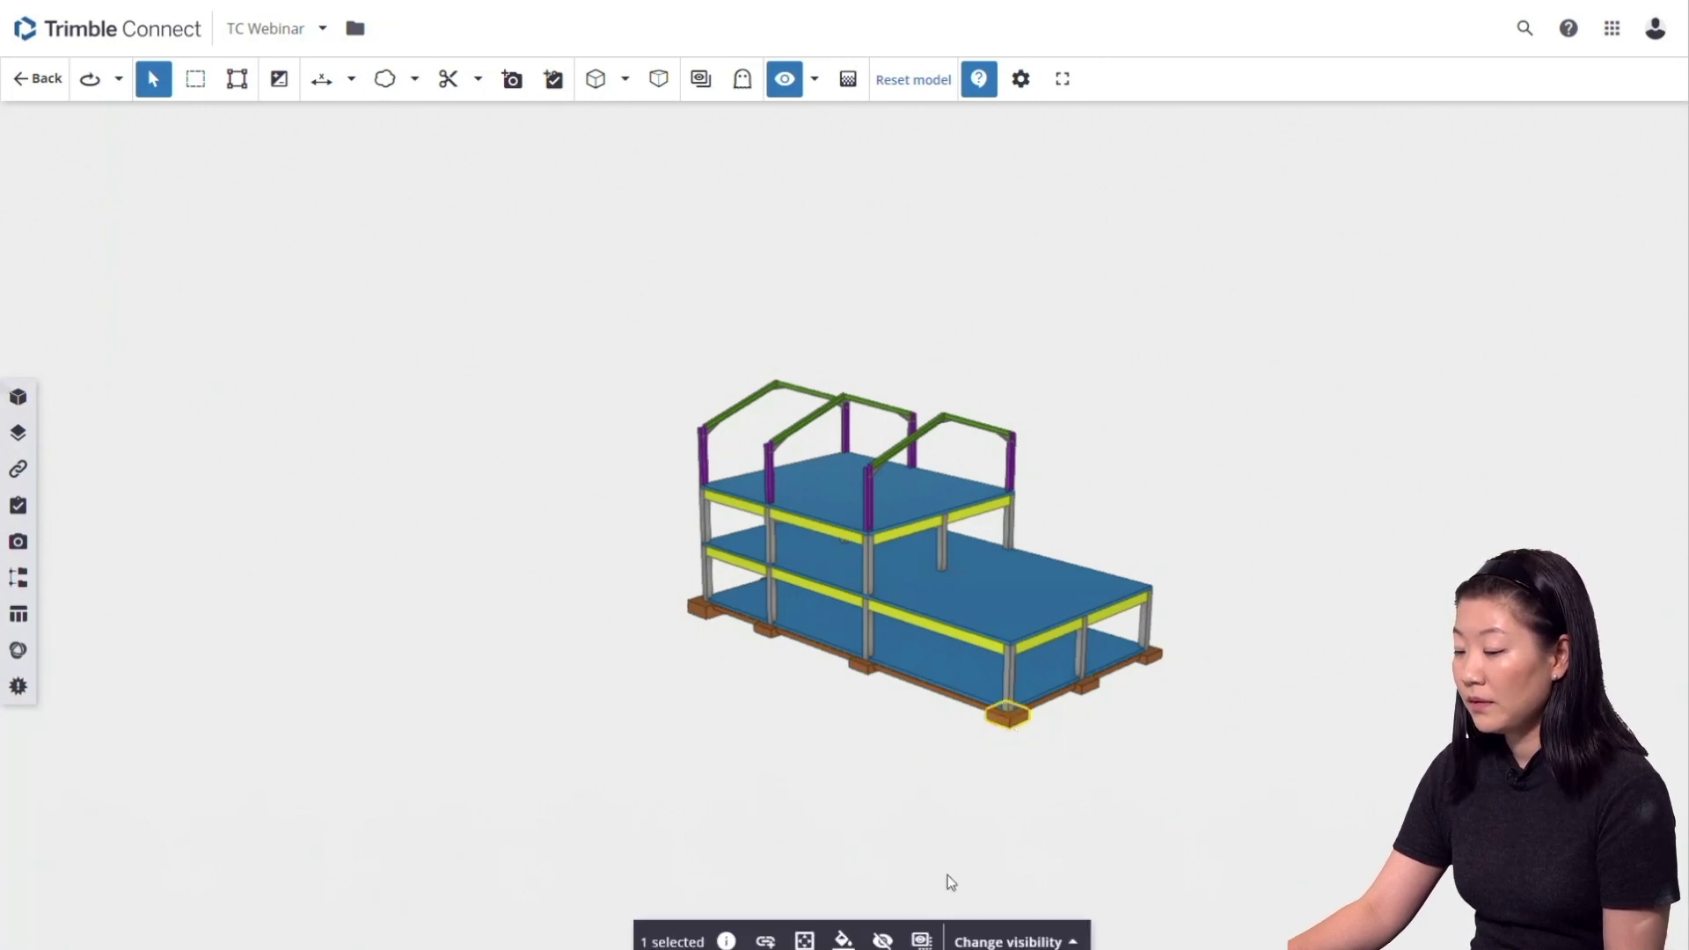
scroll(1020, 717, "up", 10)
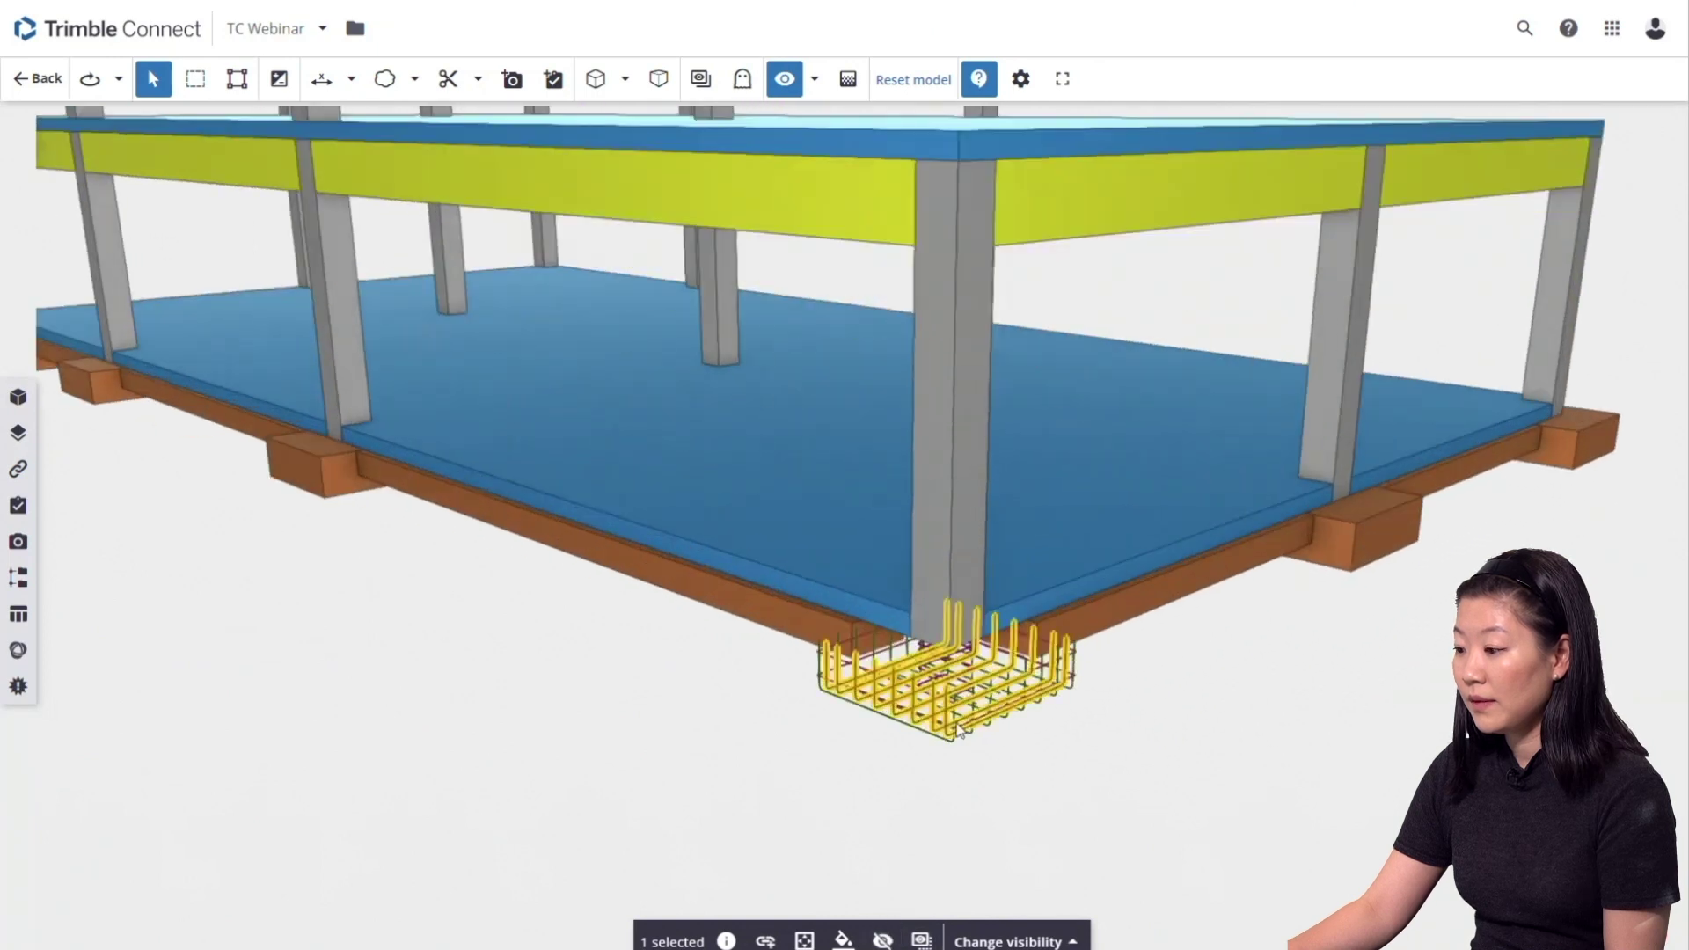
left_click(727, 939)
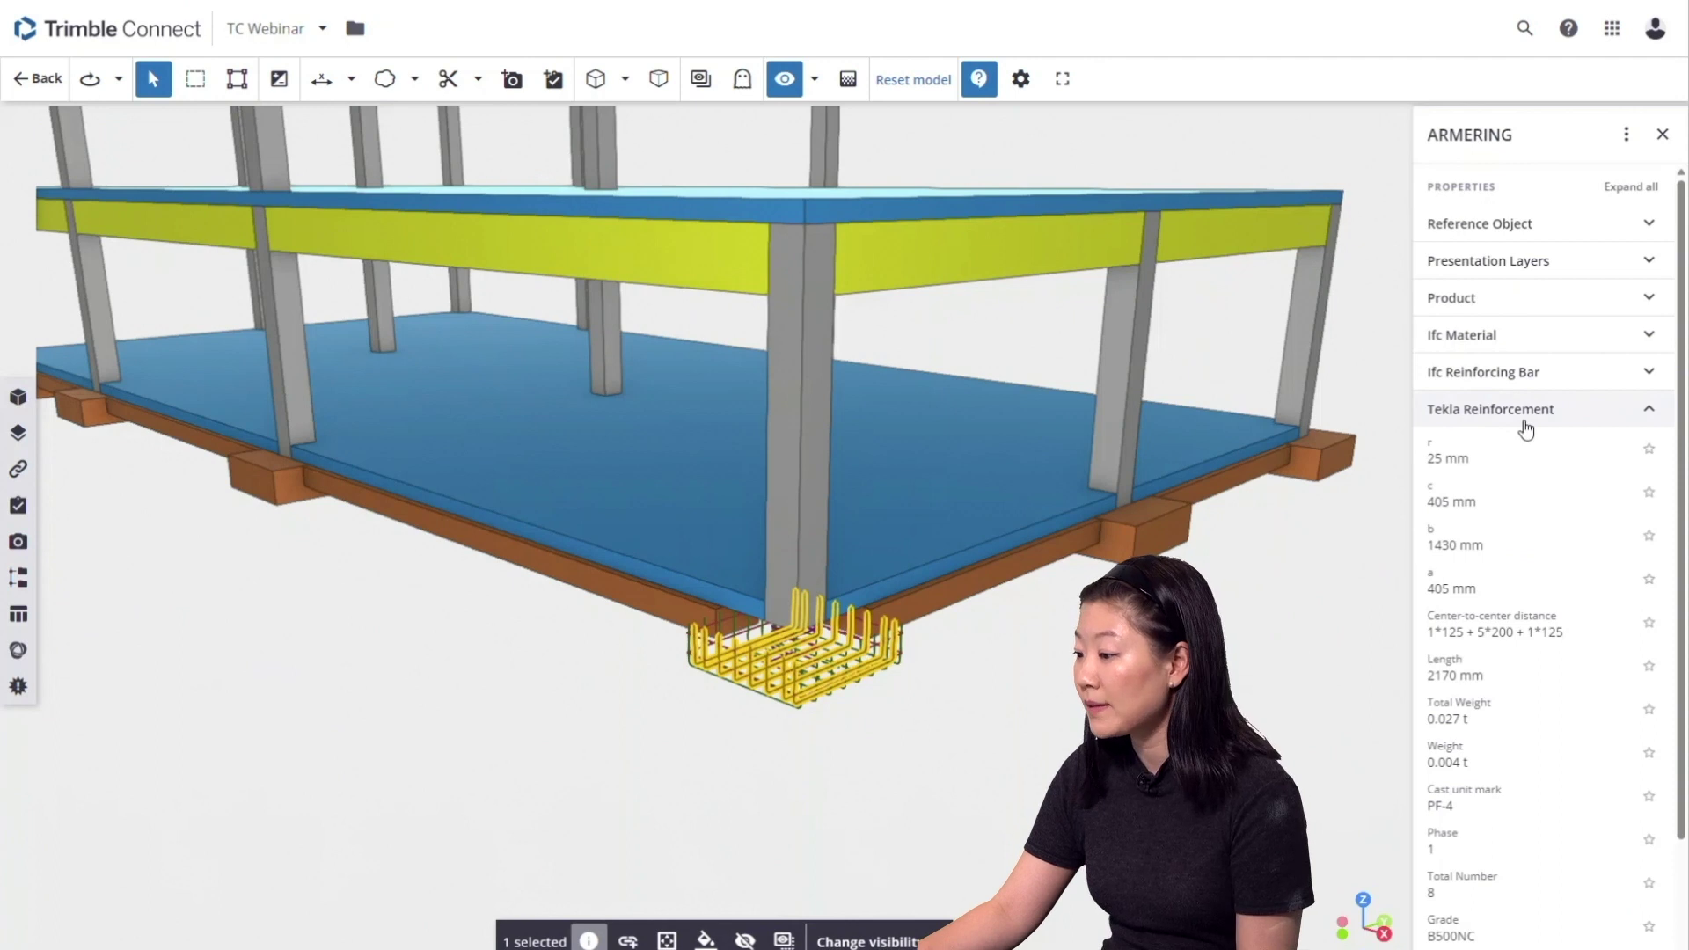
scroll(1525, 440, "down", 2)
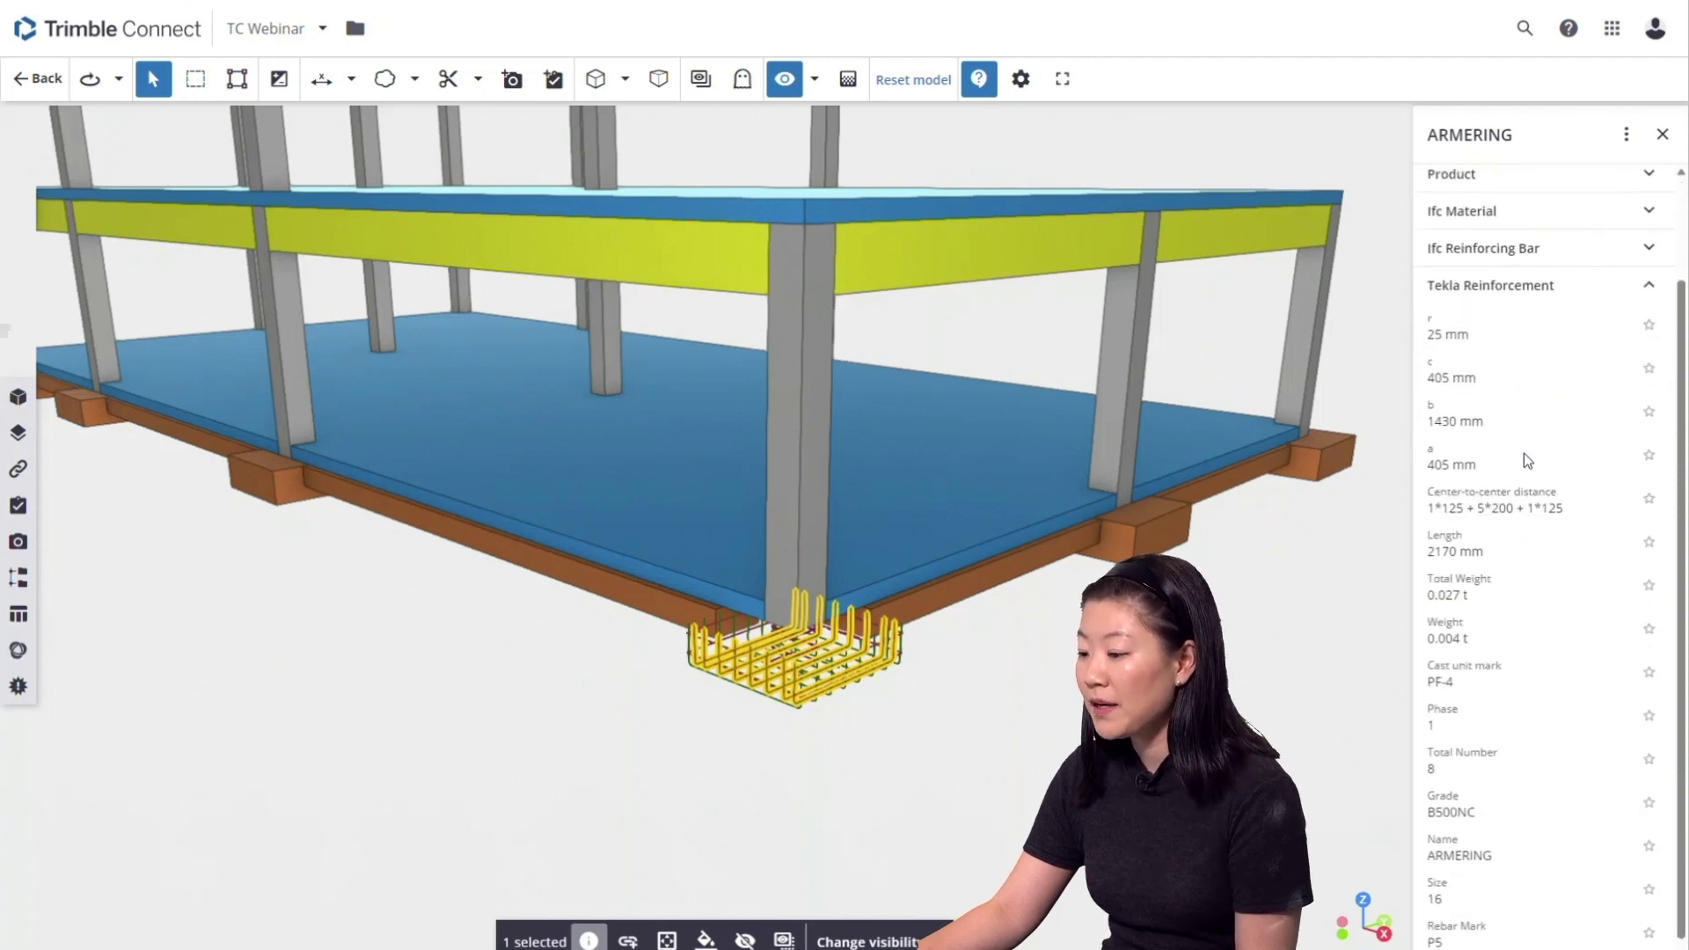
scroll(1524, 452, "down", 1)
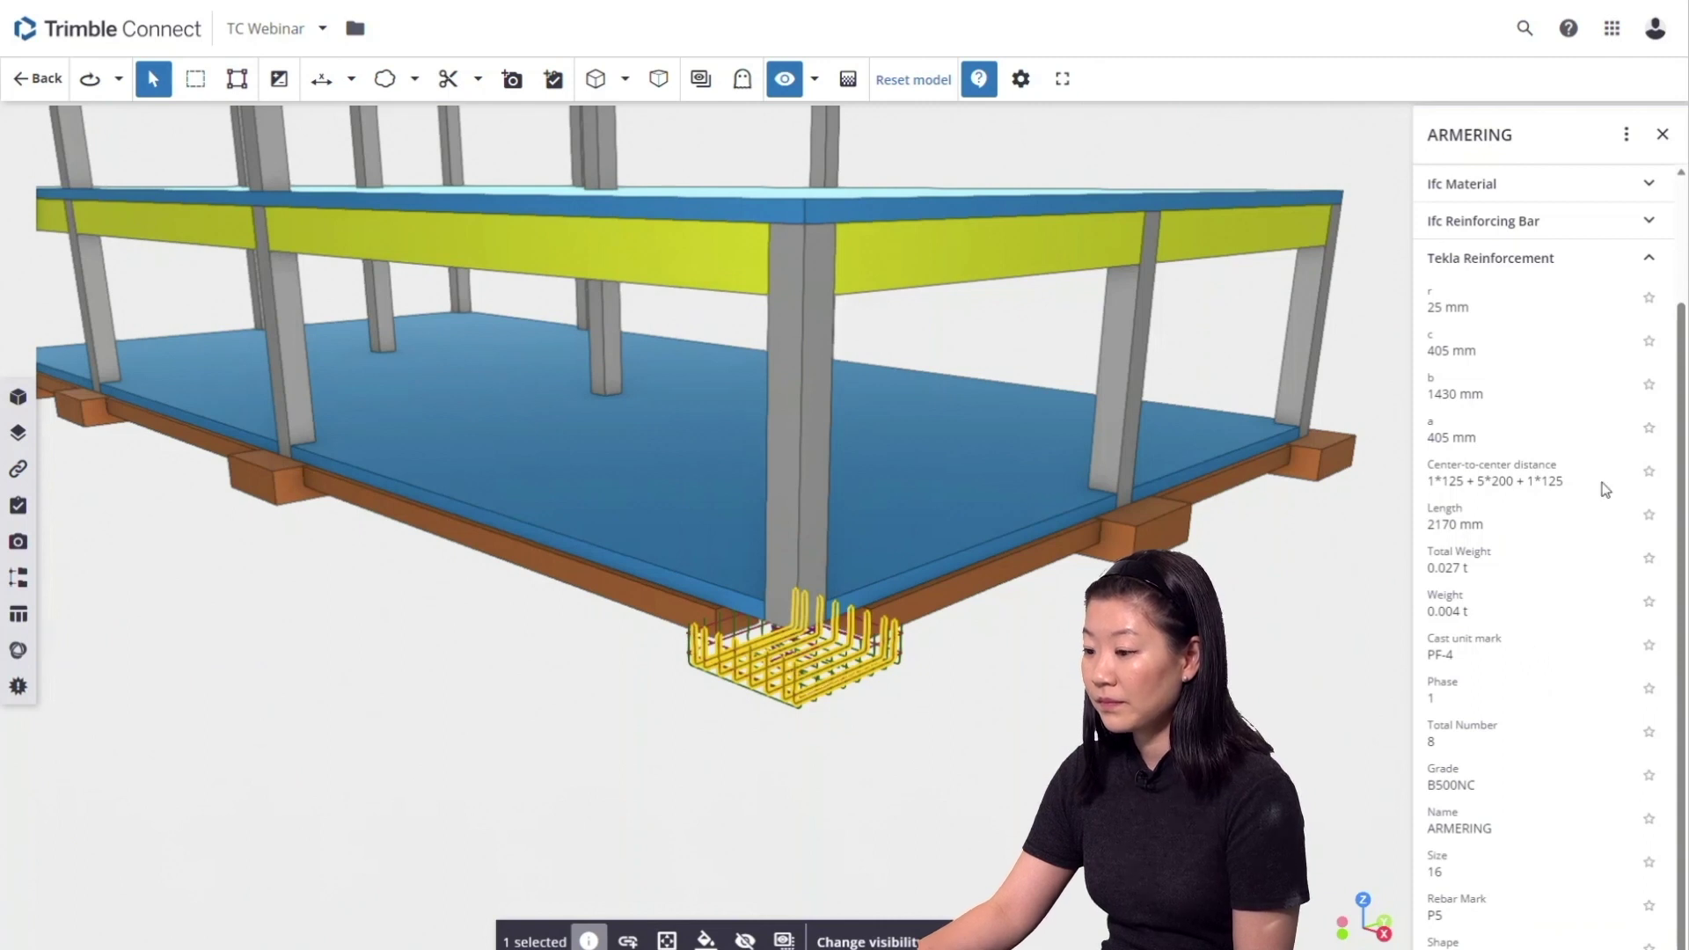
left_click(1662, 134)
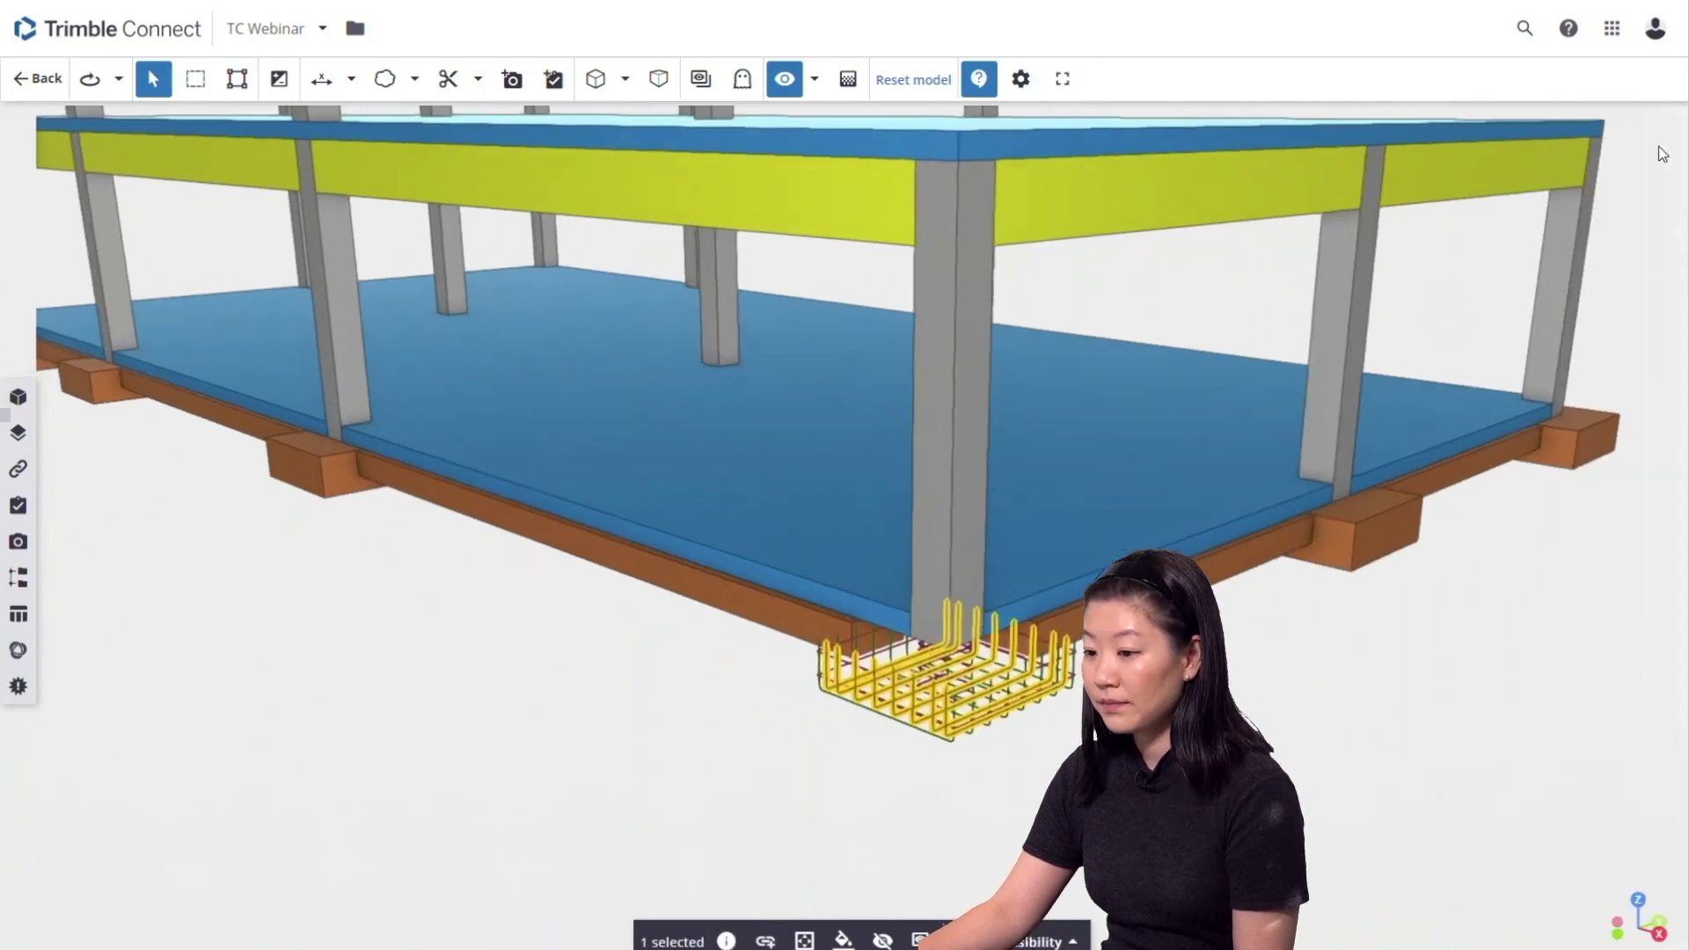
left_click(529, 694)
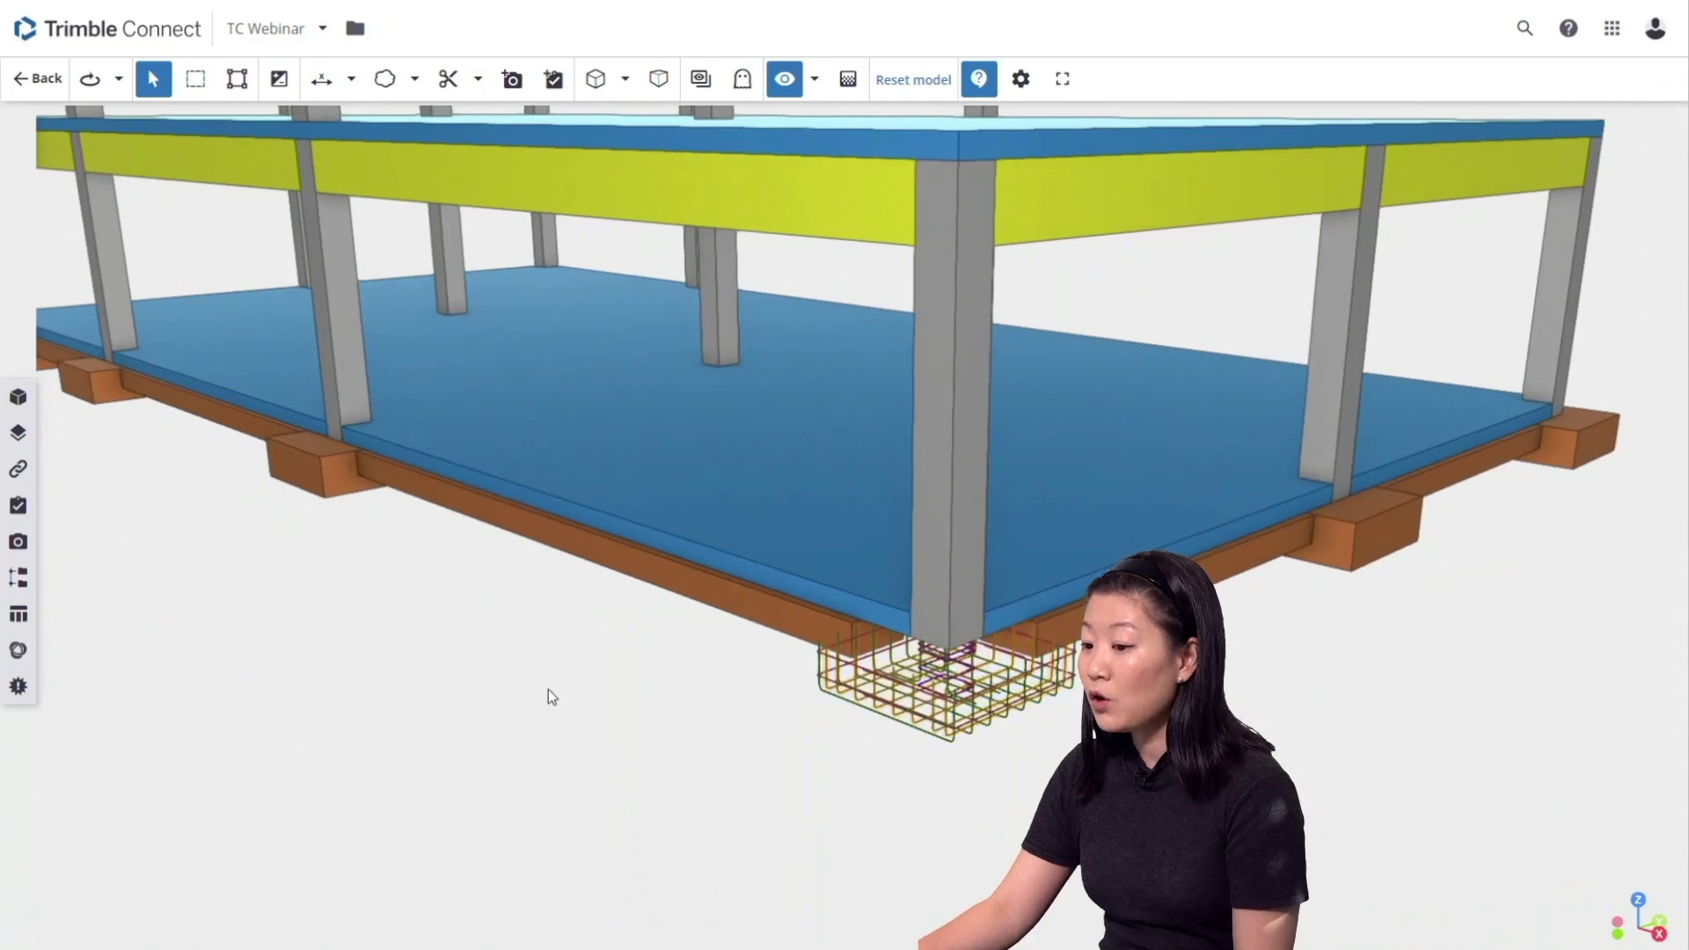
left_click(914, 80)
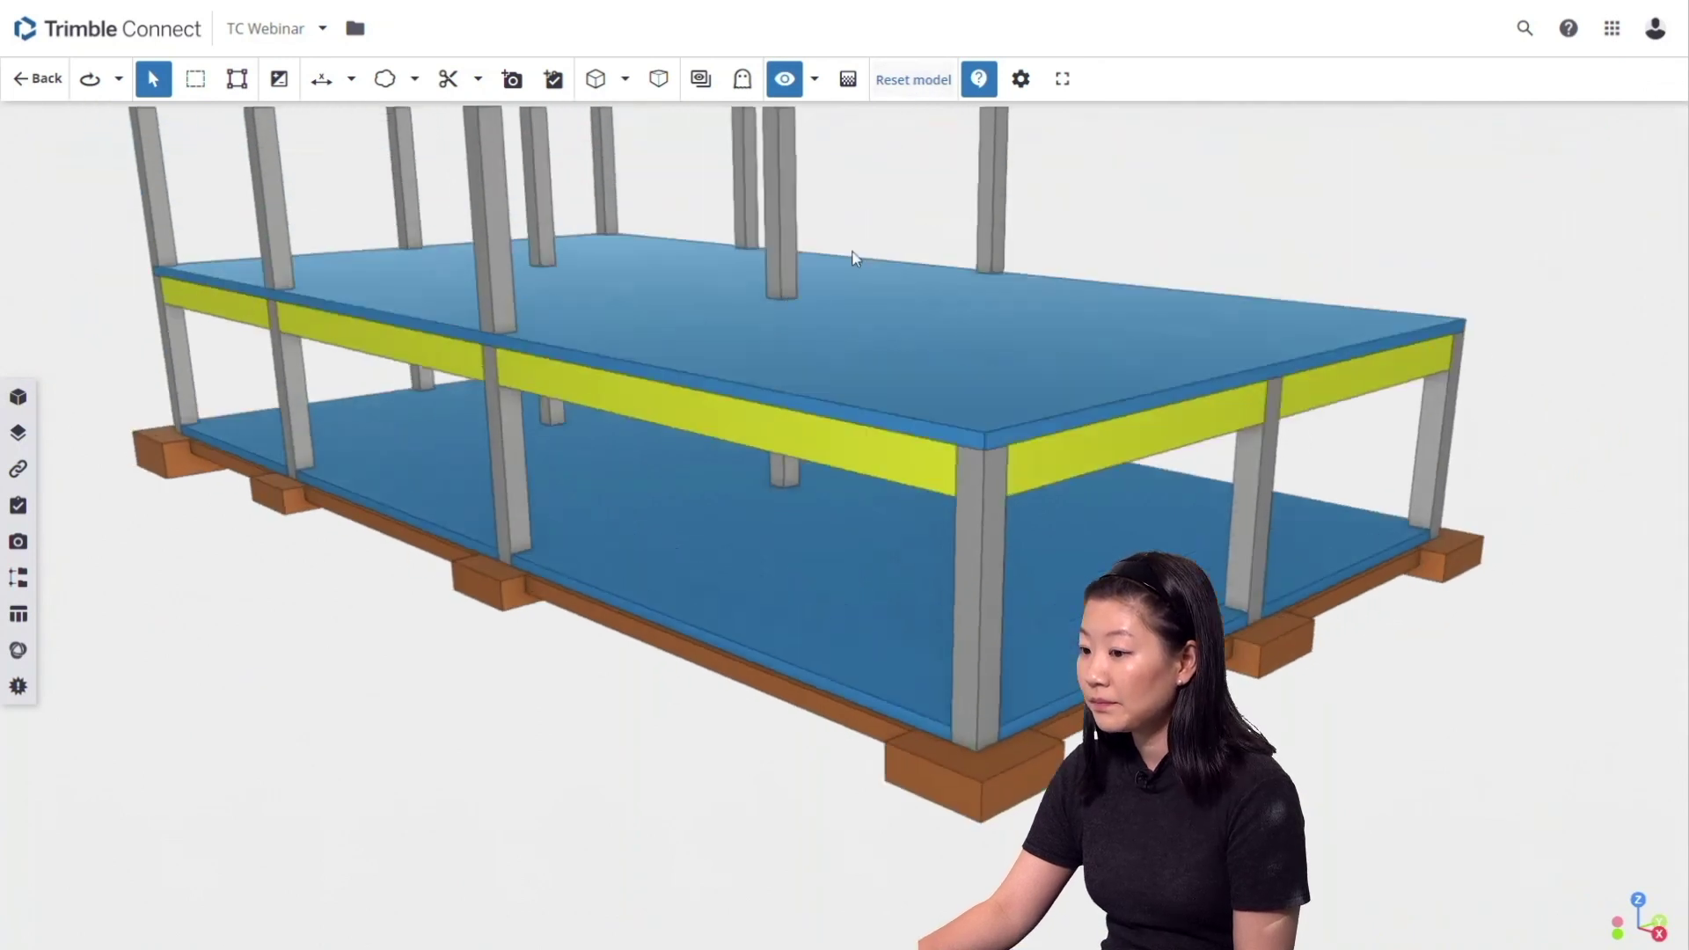
List all objects of the model in the data table, grouped by Class instead of Name.
left_click(17, 617)
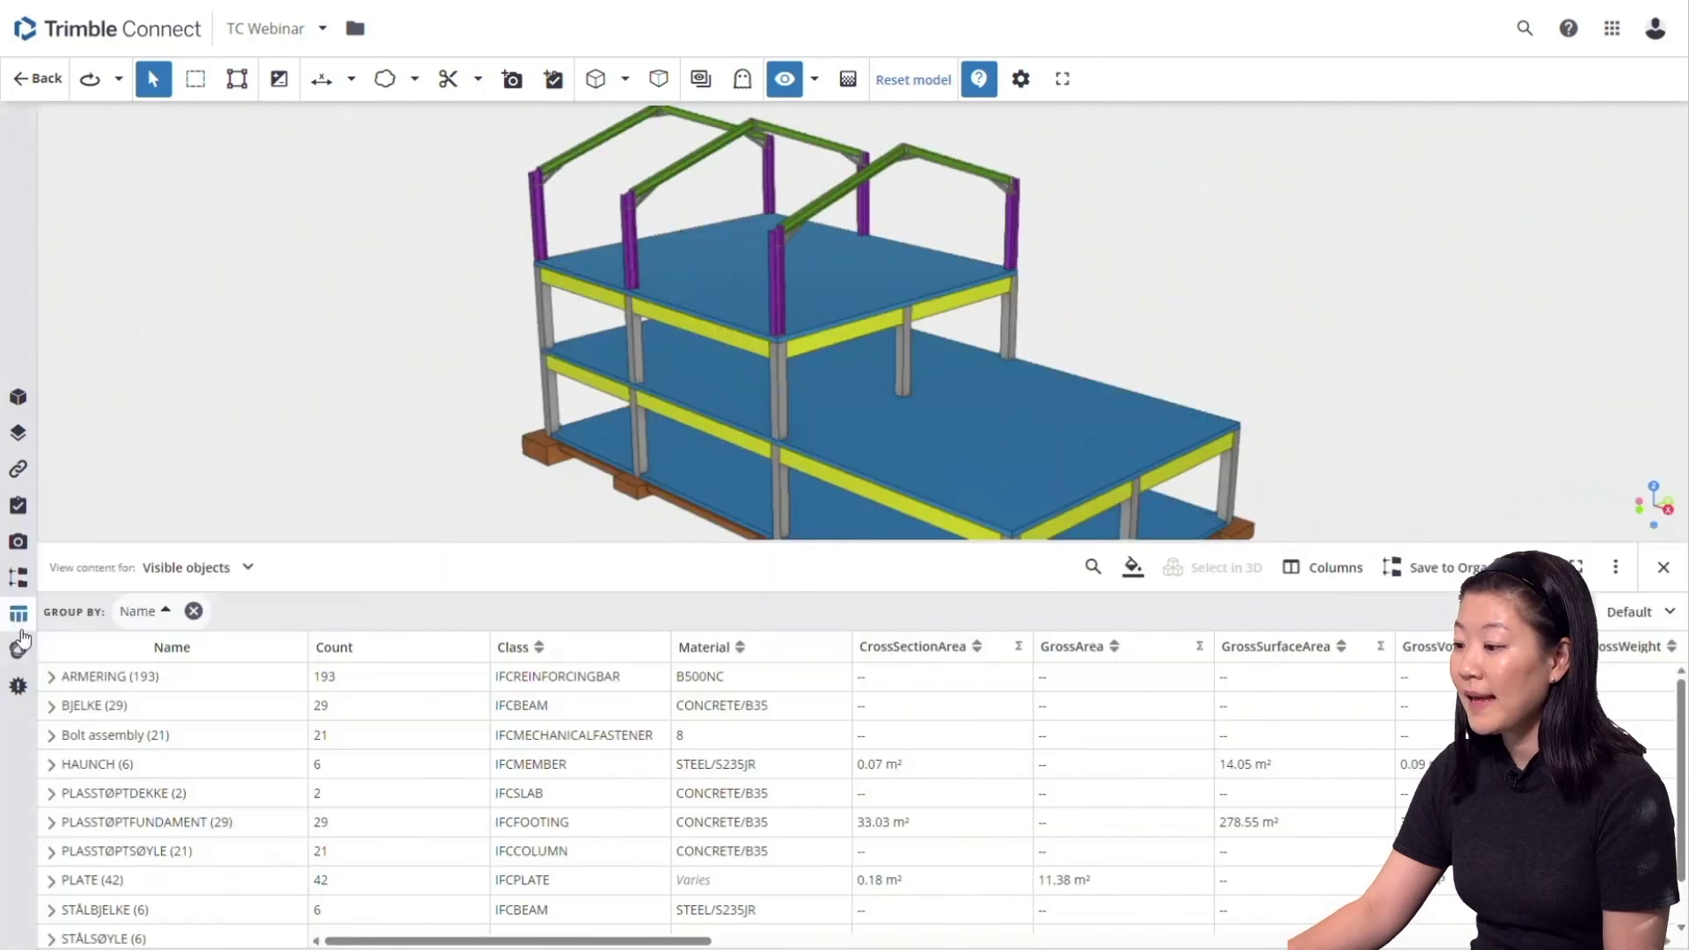
left_click(231, 573)
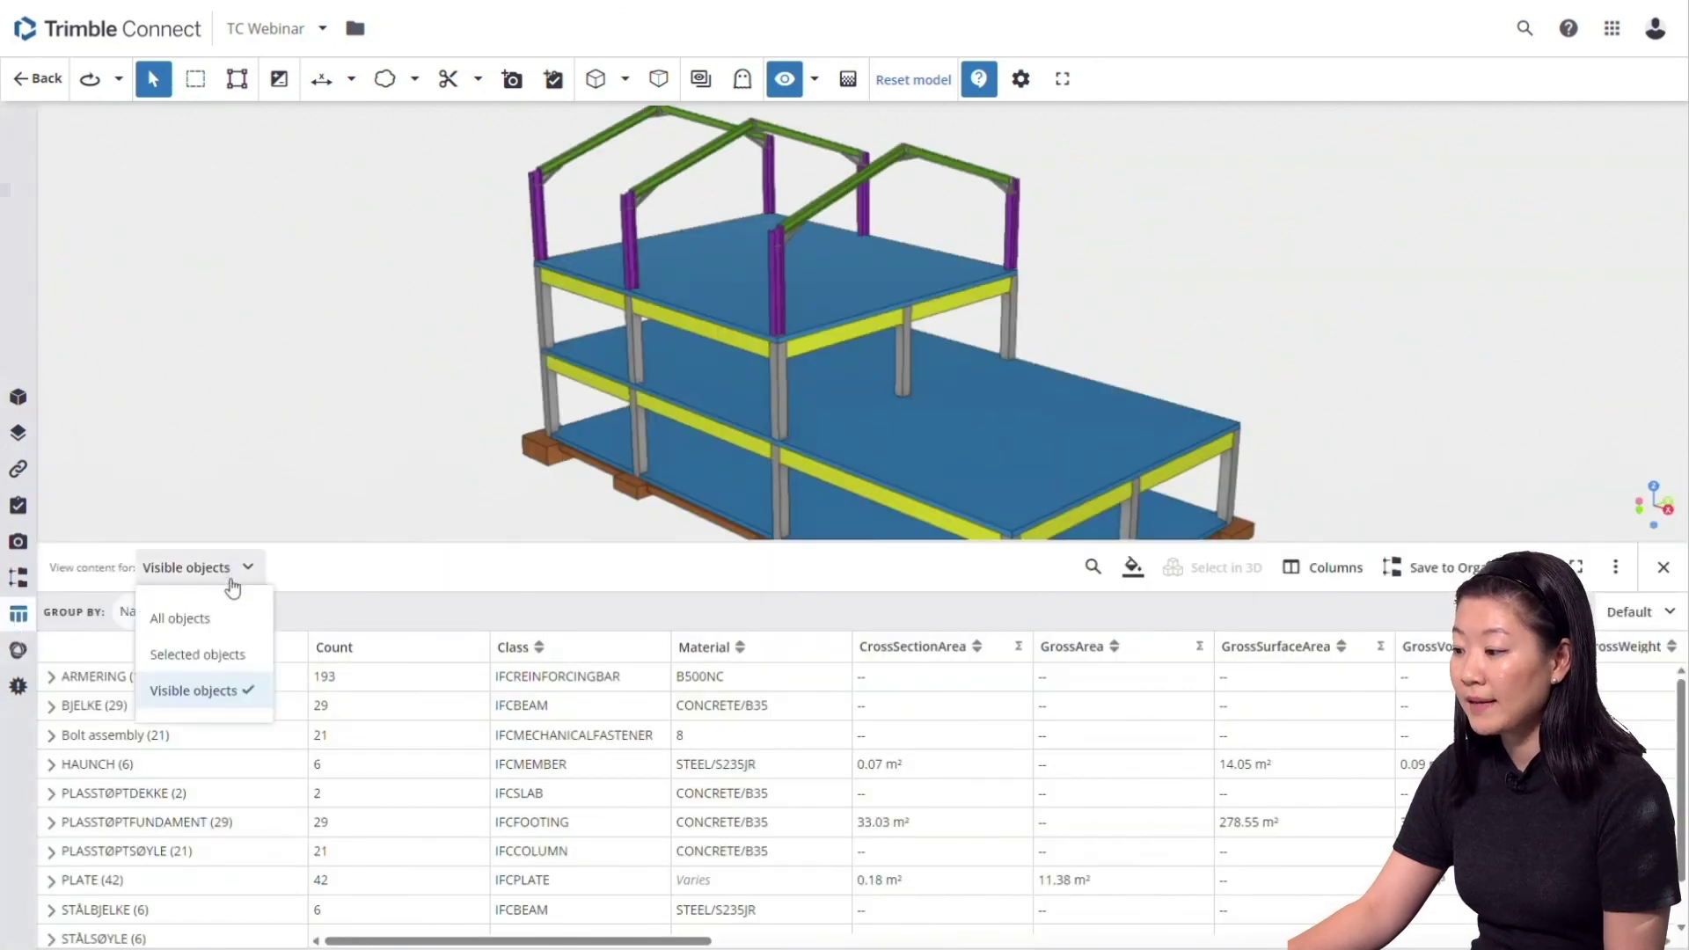
left_click(189, 619)
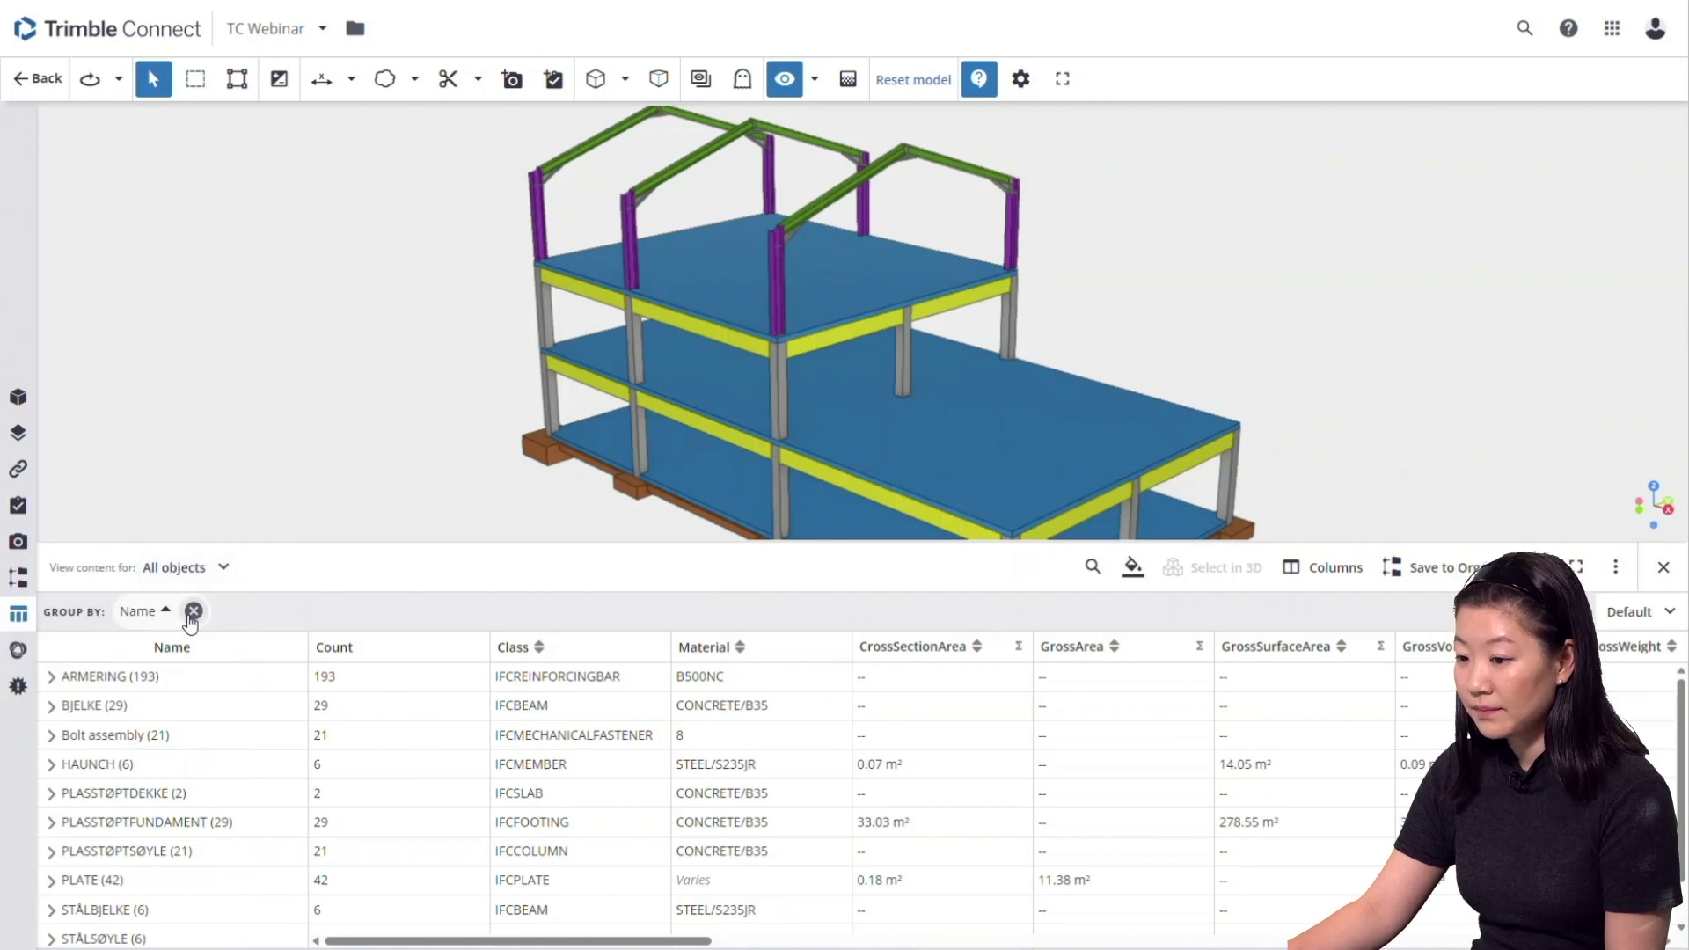
left_click(194, 611)
left_click_drag(493, 648, 133, 618)
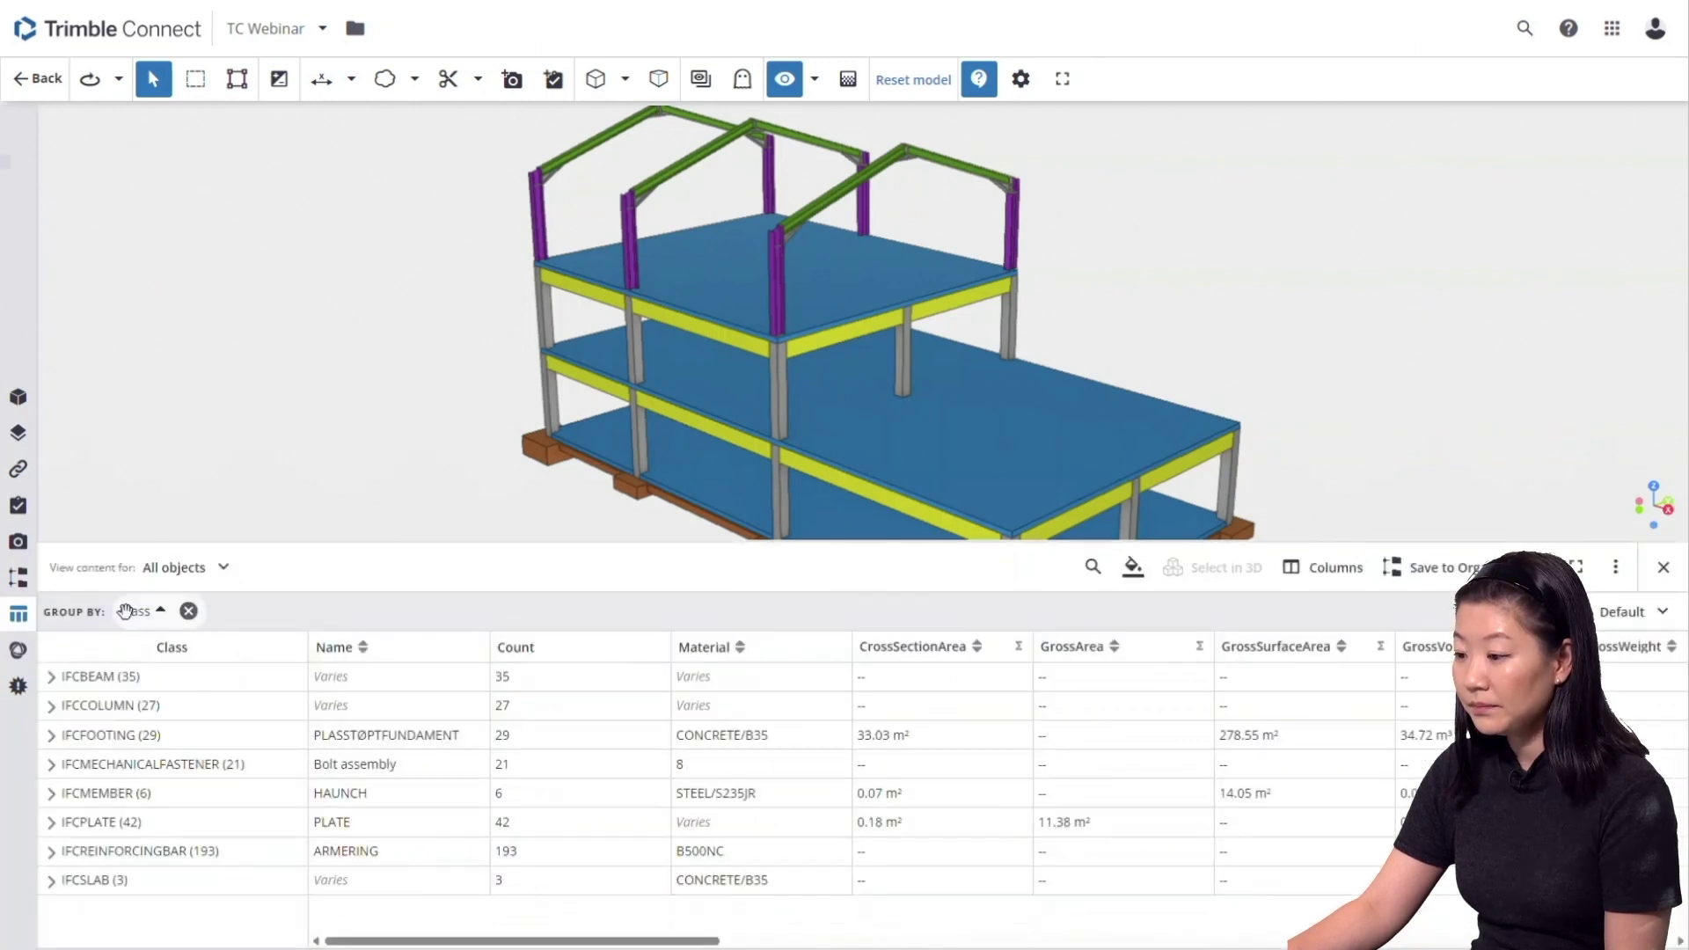
Isolate the IFCREINFORCINGBAR group in the 3D view and limit the data table to visible objects.
left_click(236, 857)
right_click(235, 857)
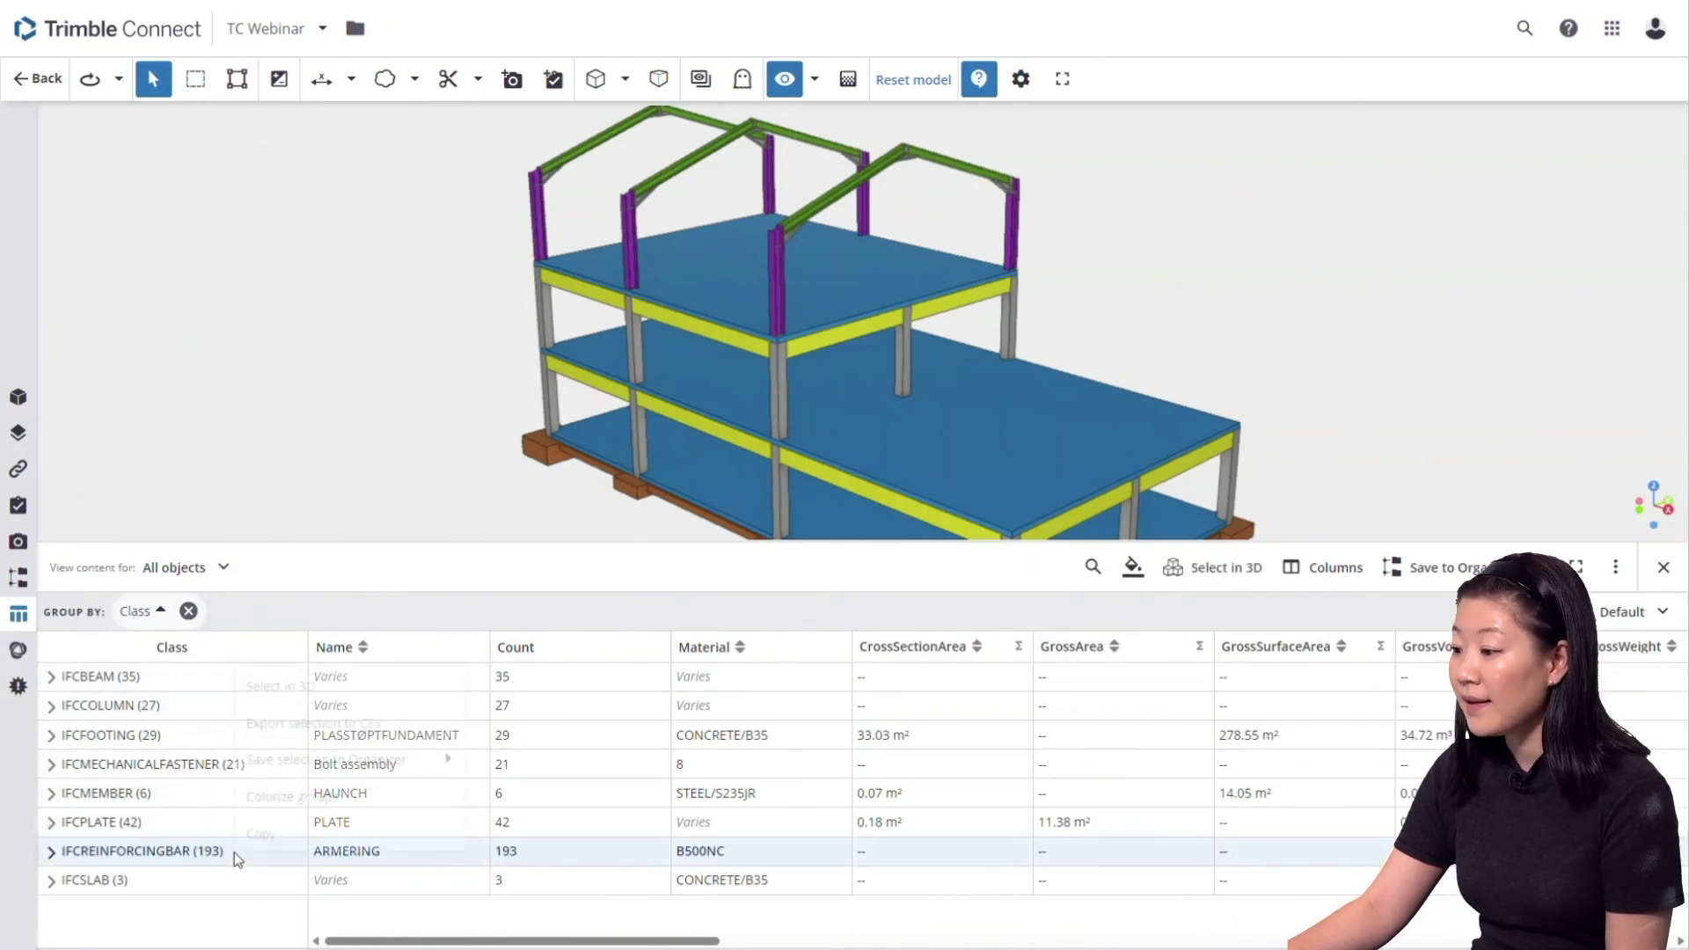
left_click(289, 704)
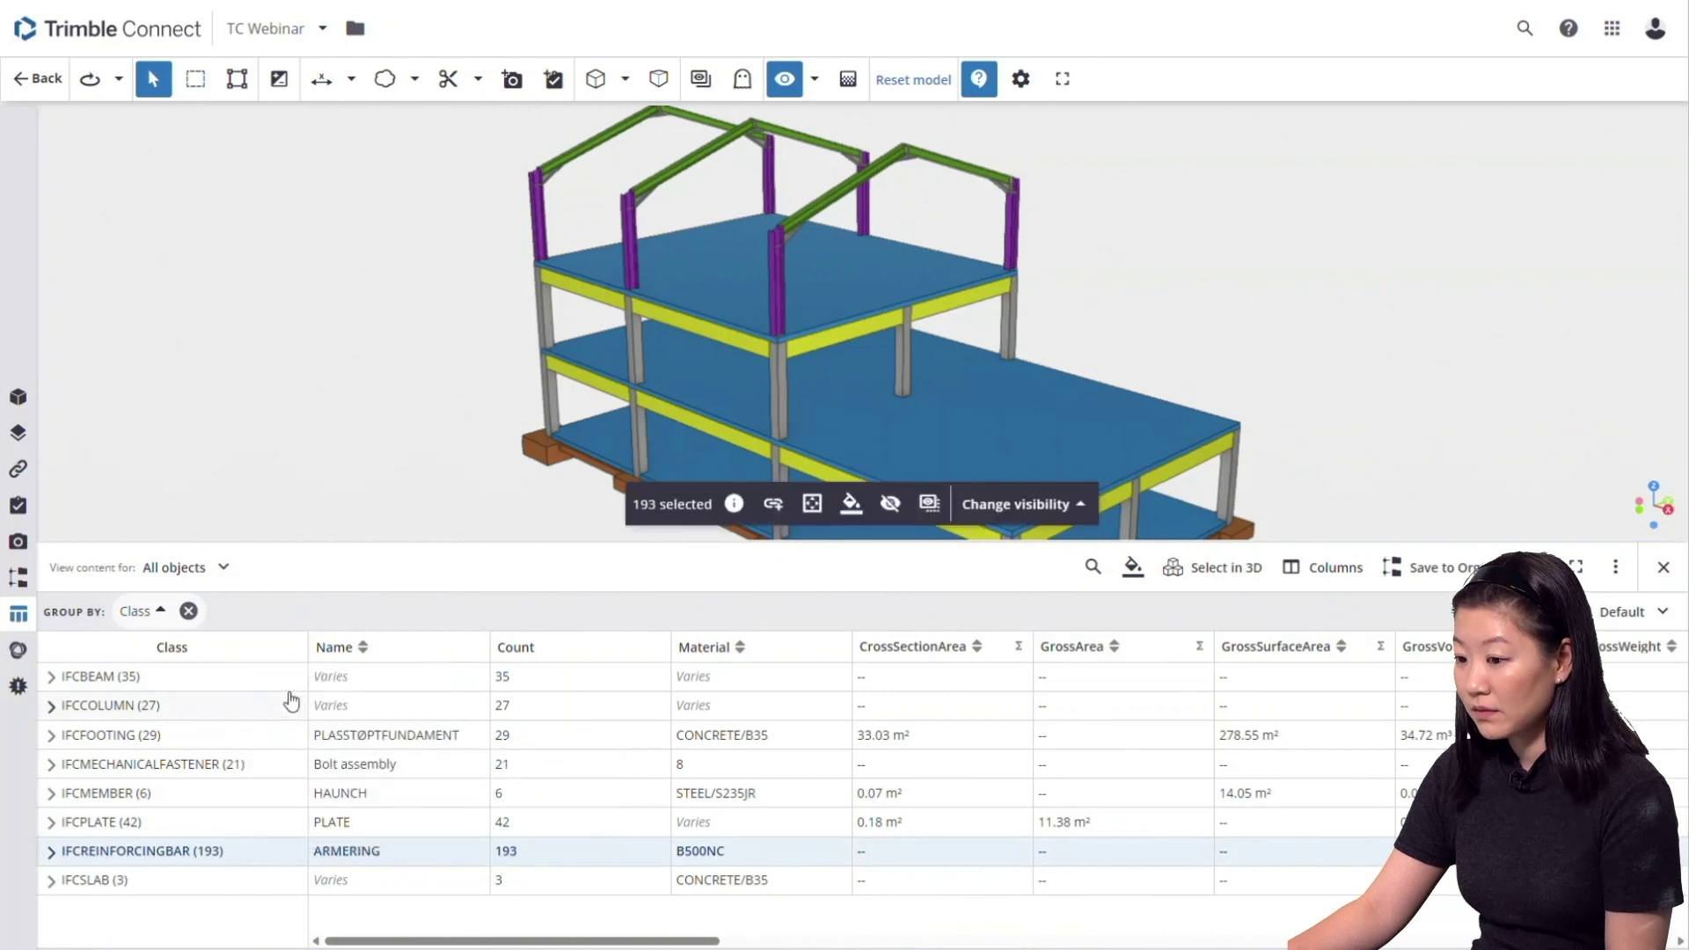
left_click(930, 507)
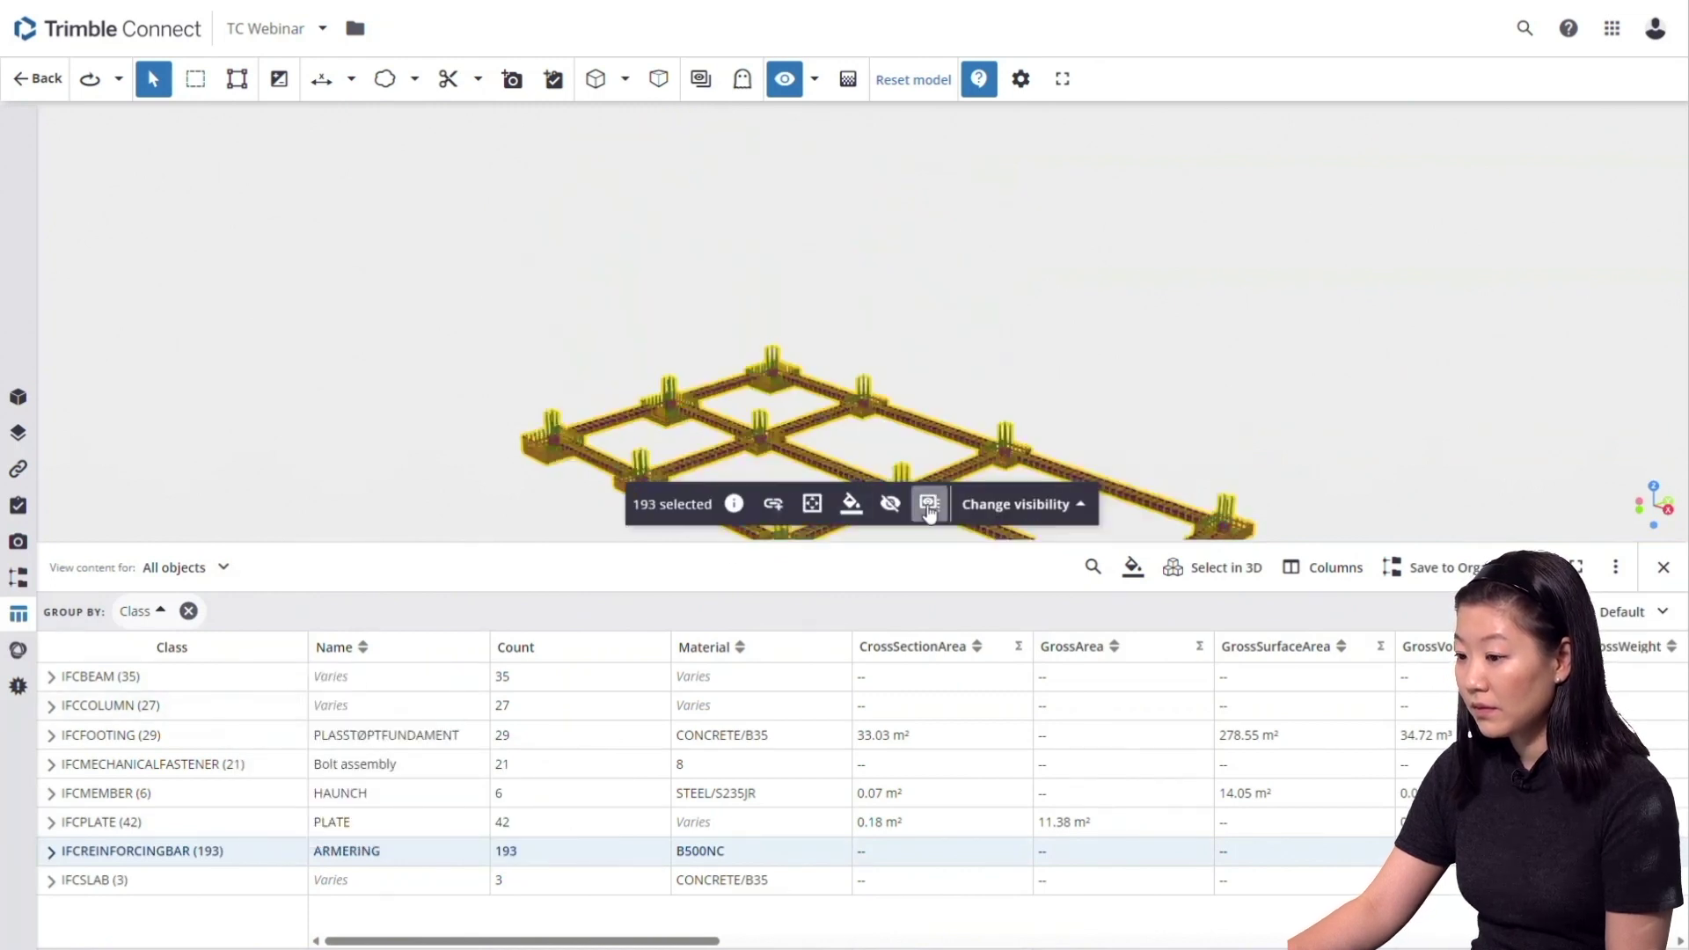
left_click_drag(889, 301, 970, 347)
left_click(224, 567)
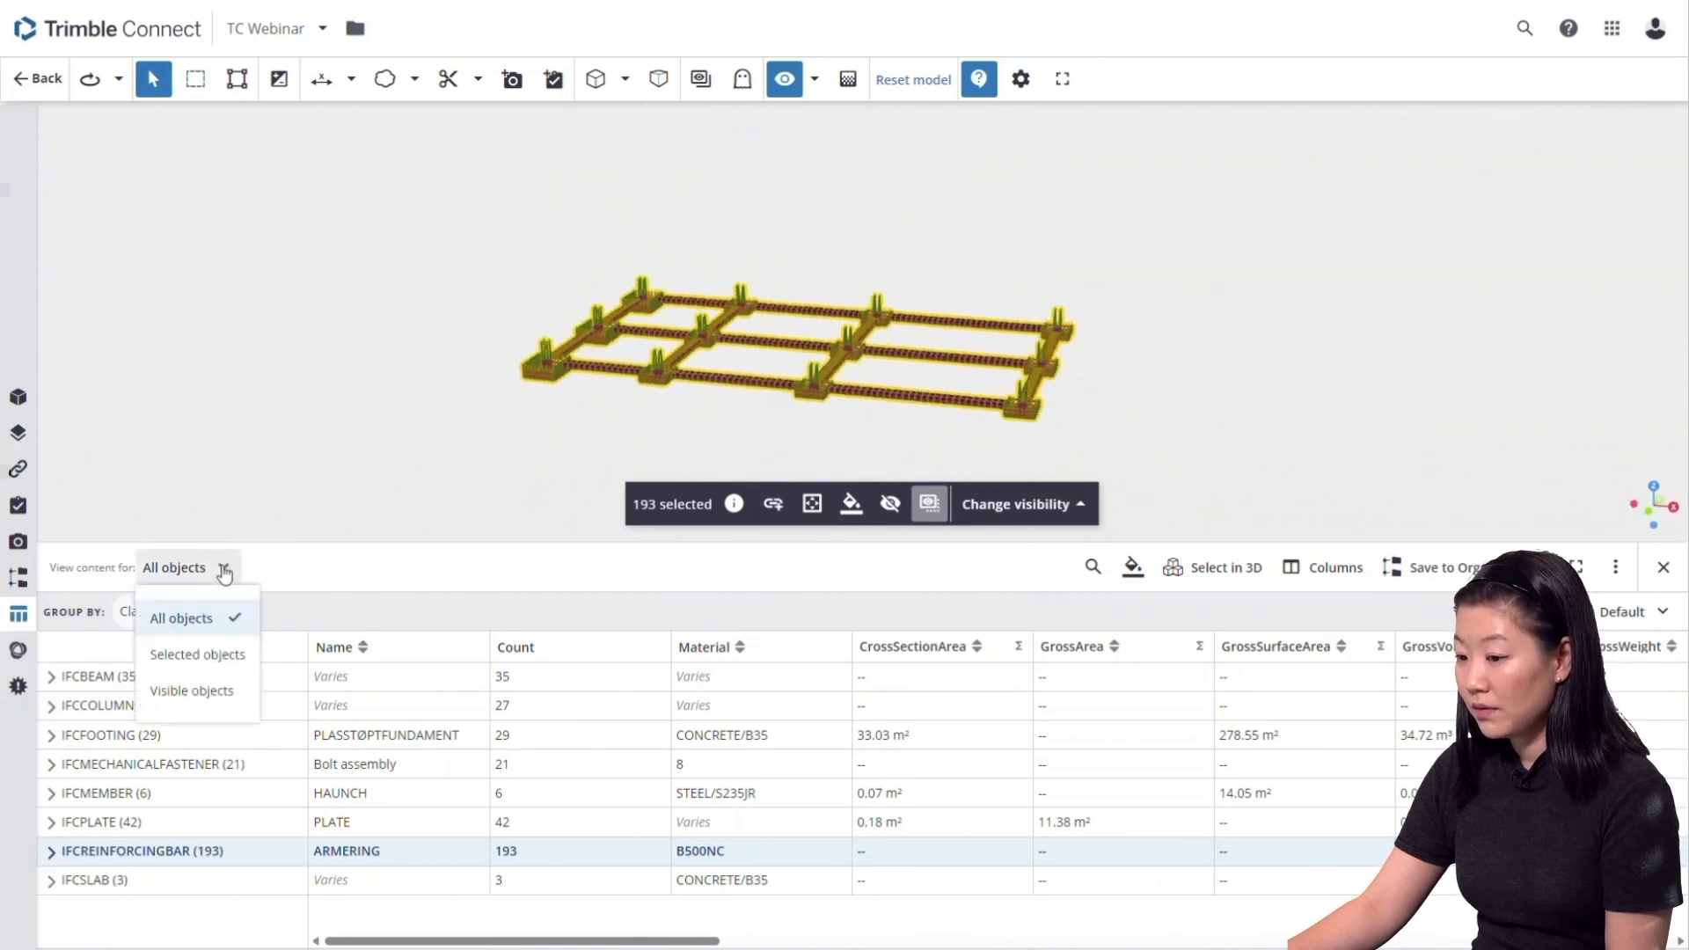
left_click(205, 694)
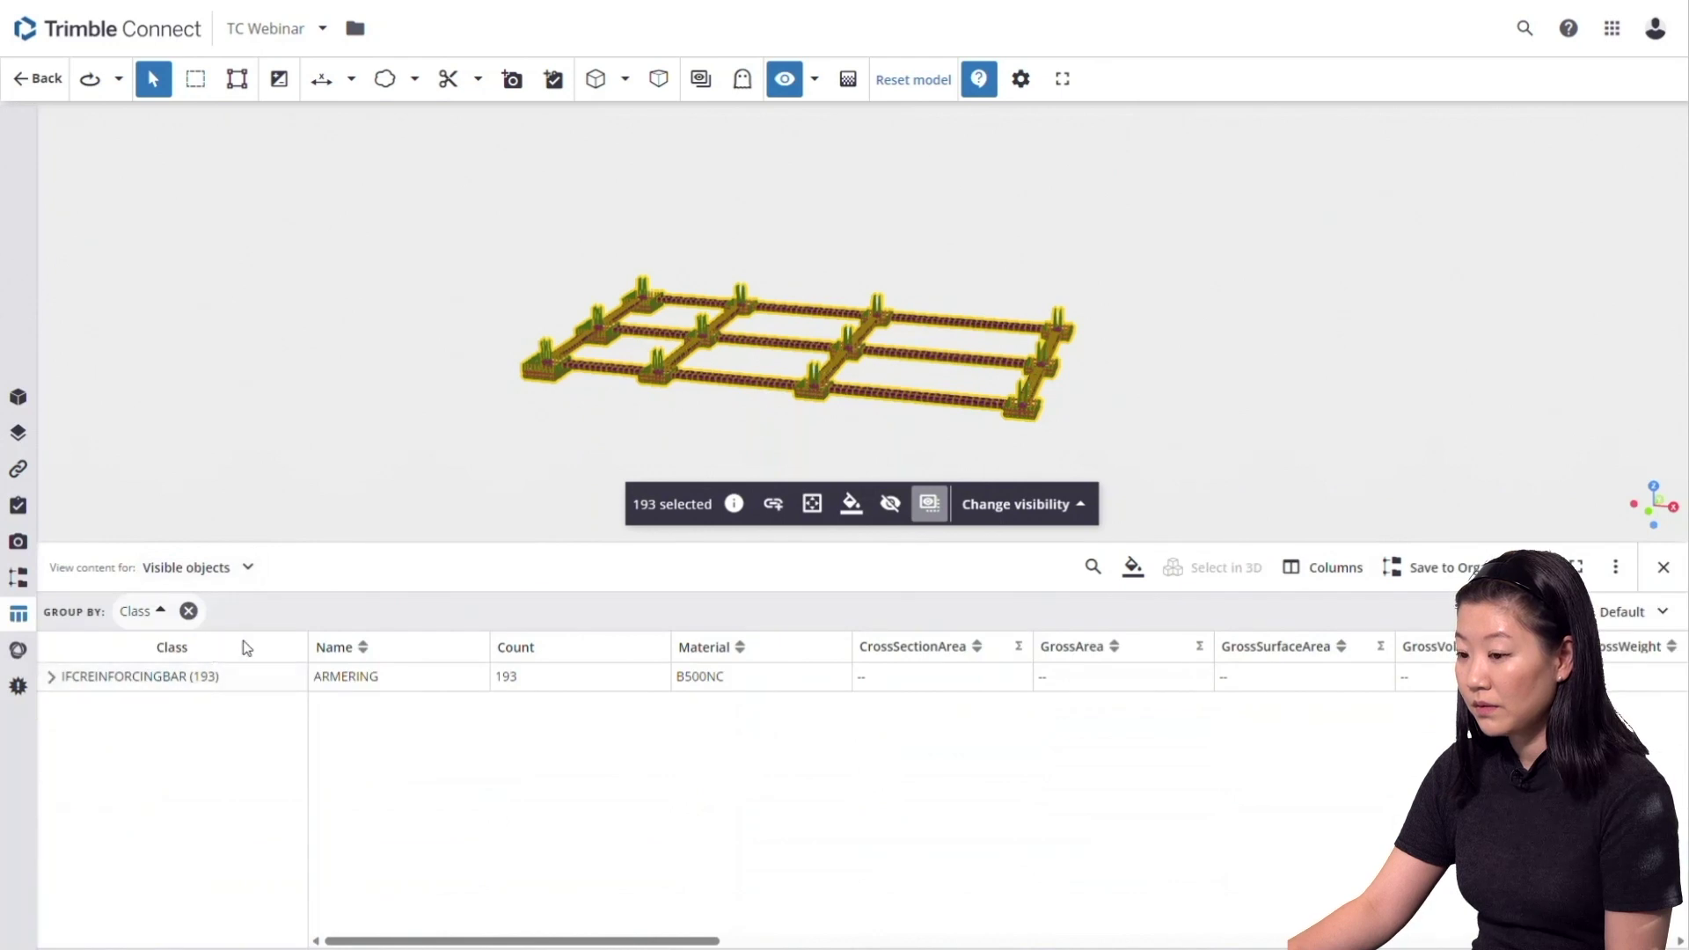
Remove all BaseQuantities columns, from CrossSectionArea through OuterSurfaceArea, from the data table's visible columns.
left_click(1334, 567)
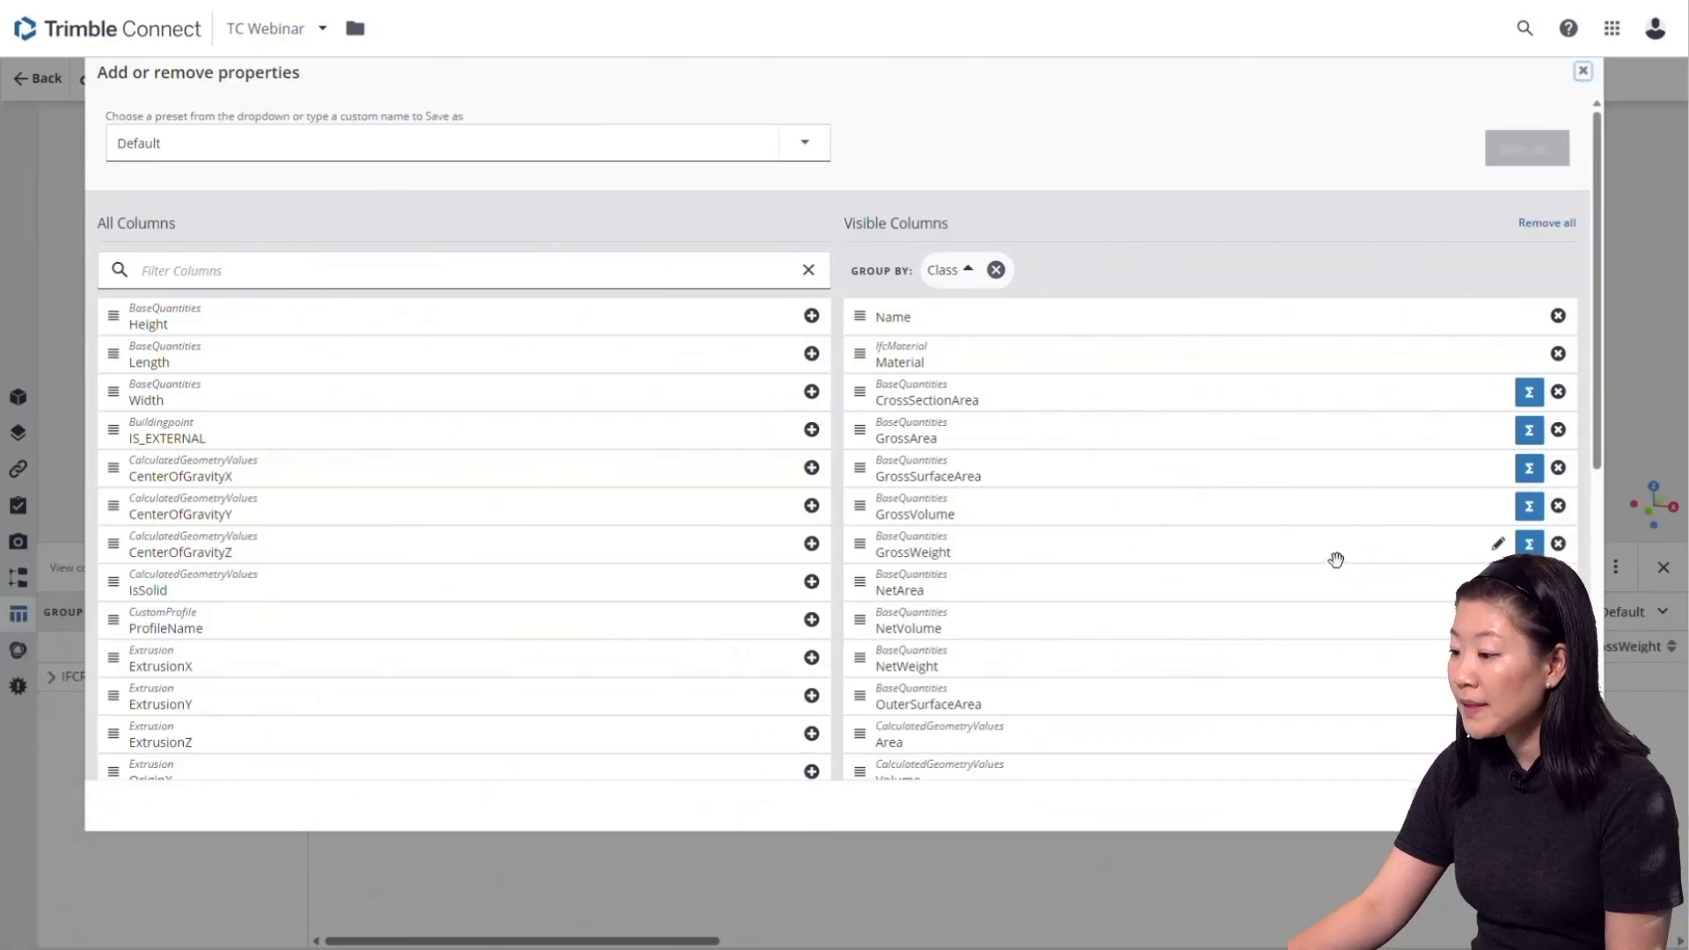
scroll(1336, 559, "down", 1)
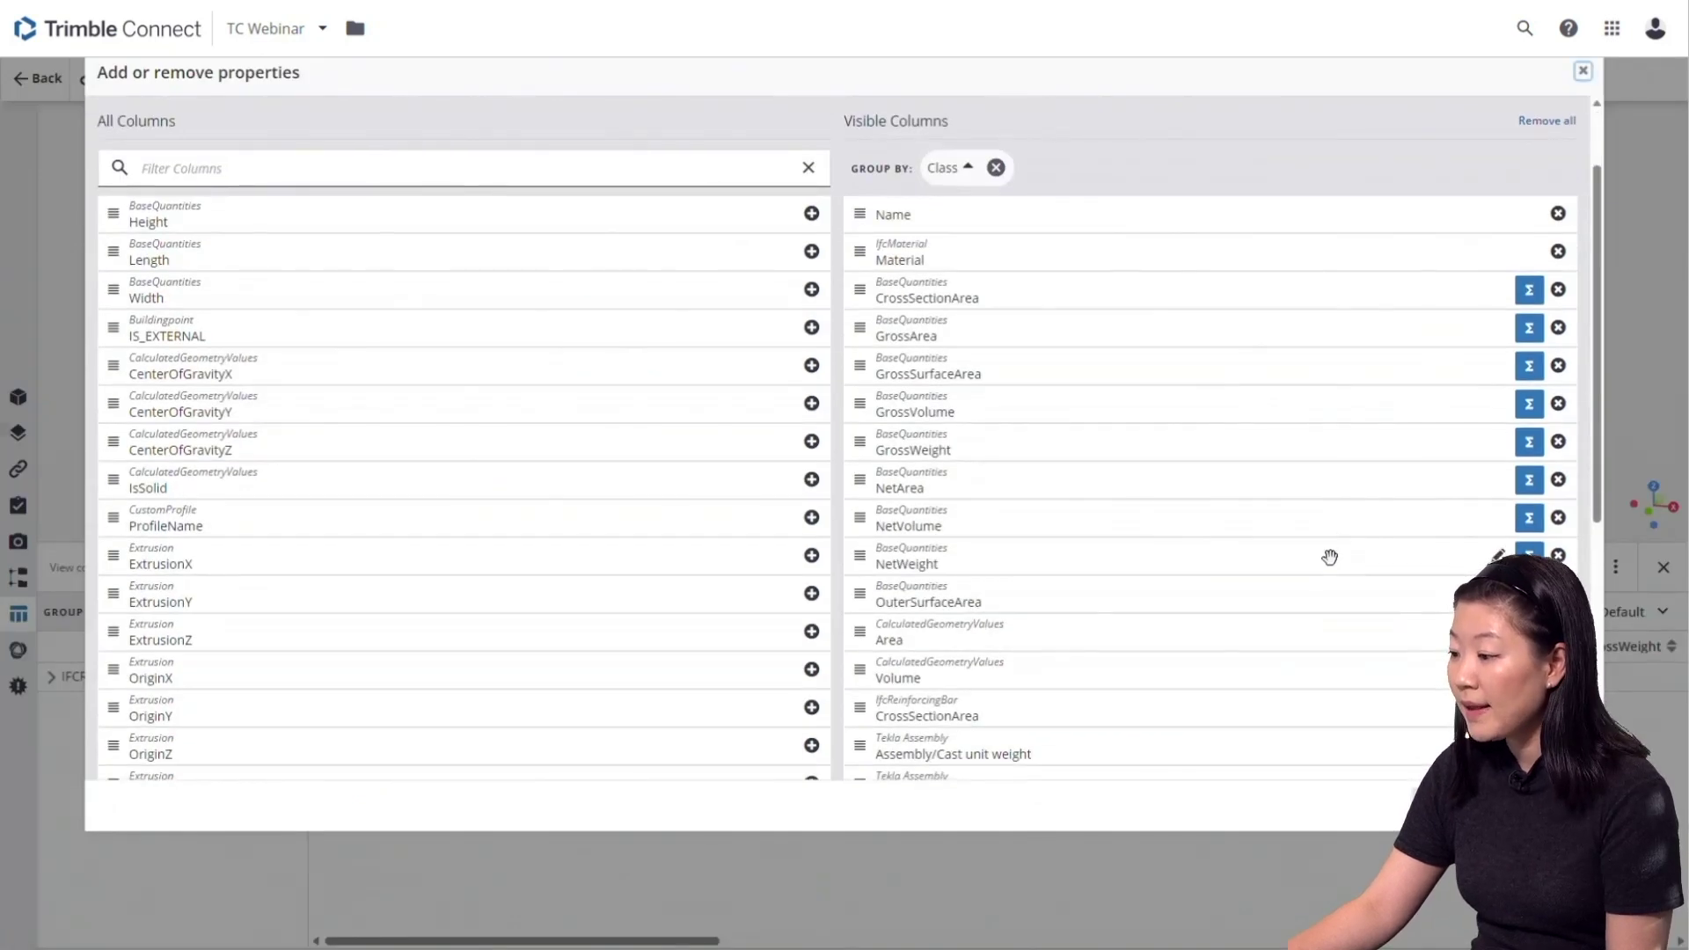
left_click(1557, 291)
left_click(1557, 290)
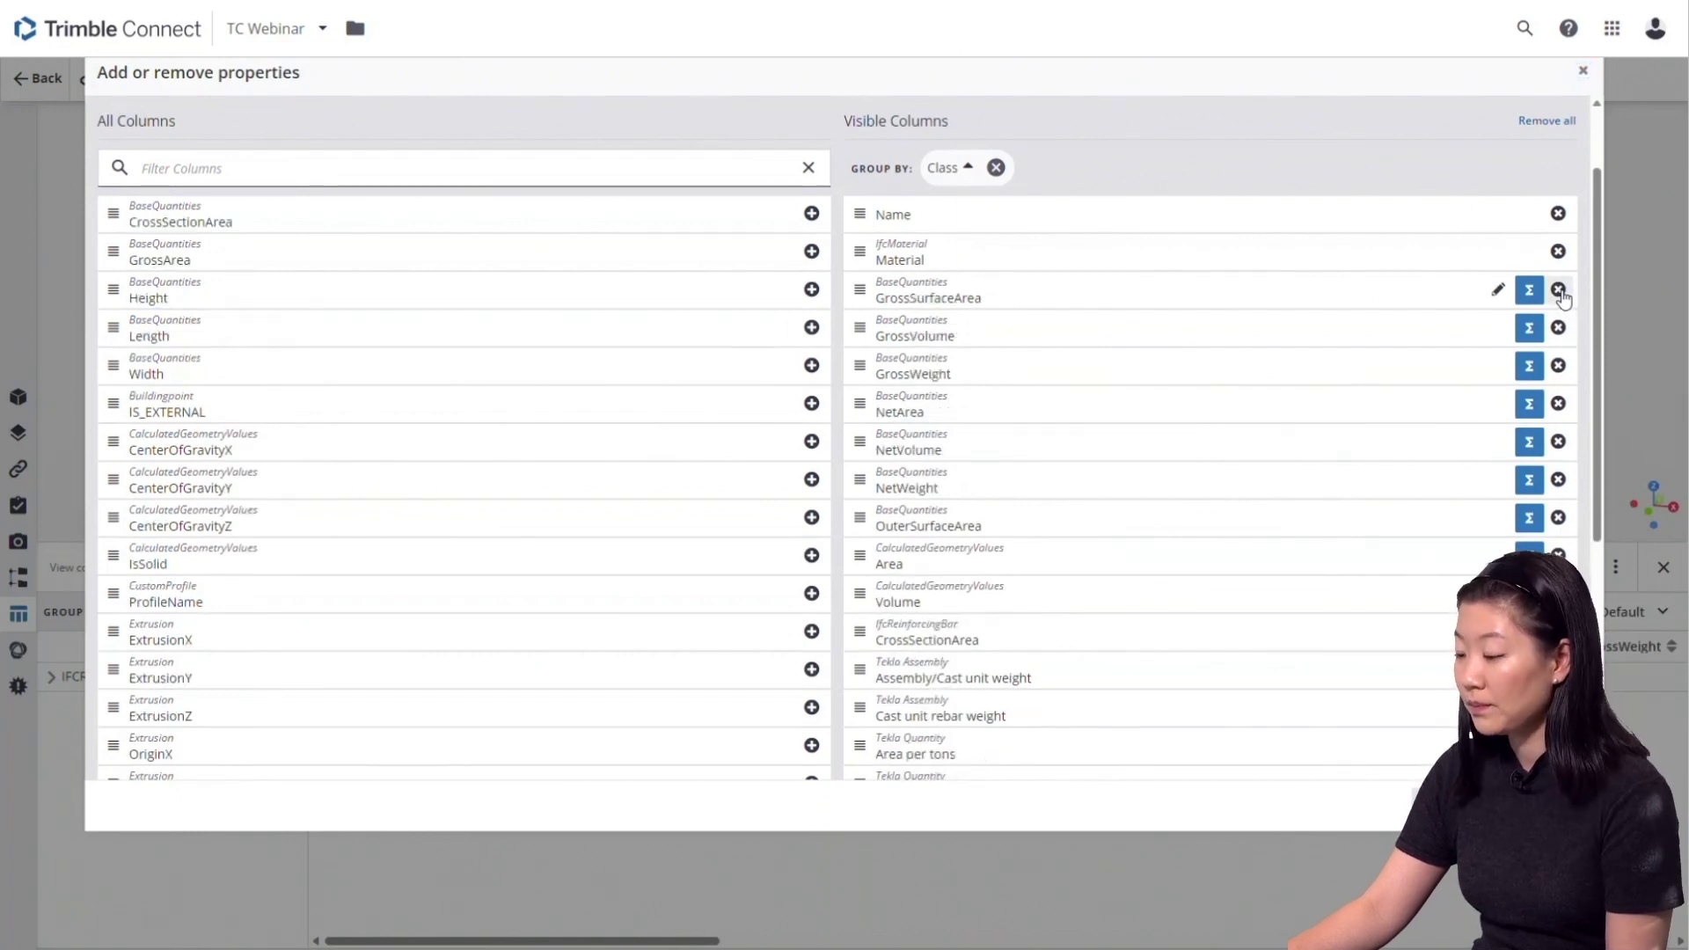
left_click(1558, 291)
left_click(1558, 290)
left_click(1557, 290)
left_click(1558, 290)
left_click(1558, 290)
left_click(1558, 291)
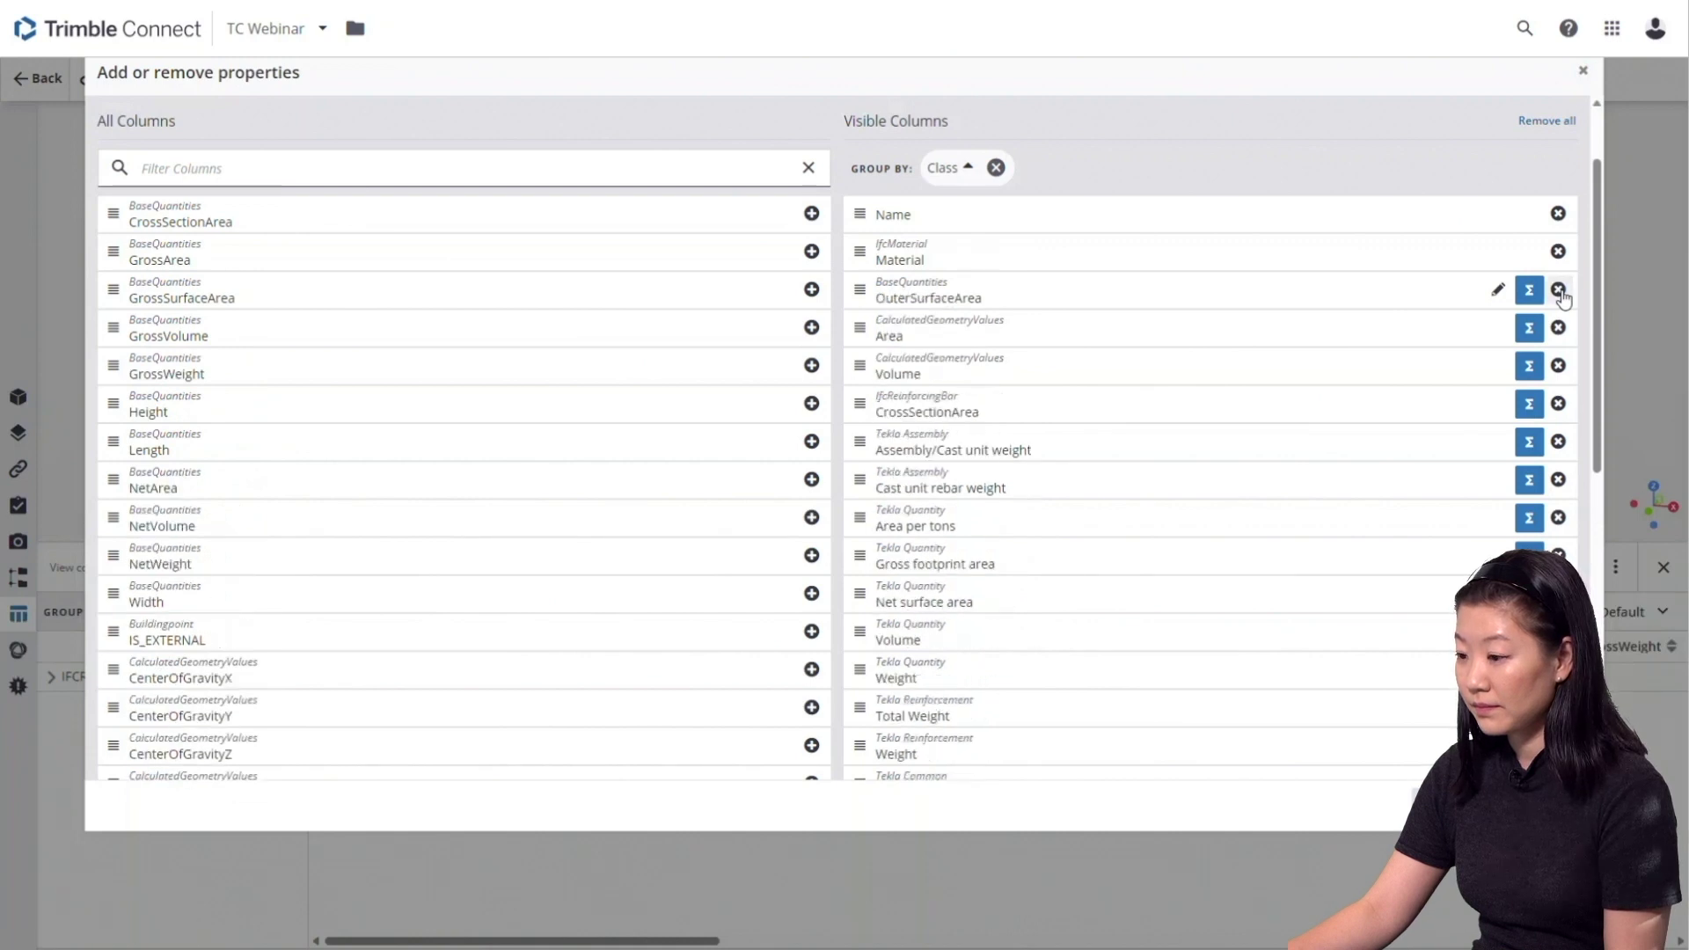
left_click(1558, 290)
Remove the CalculatedGeometryValues Area and Volume columns and the IfcReinforcingBar CrossSectionArea column from the visible columns.
left_click(1558, 291)
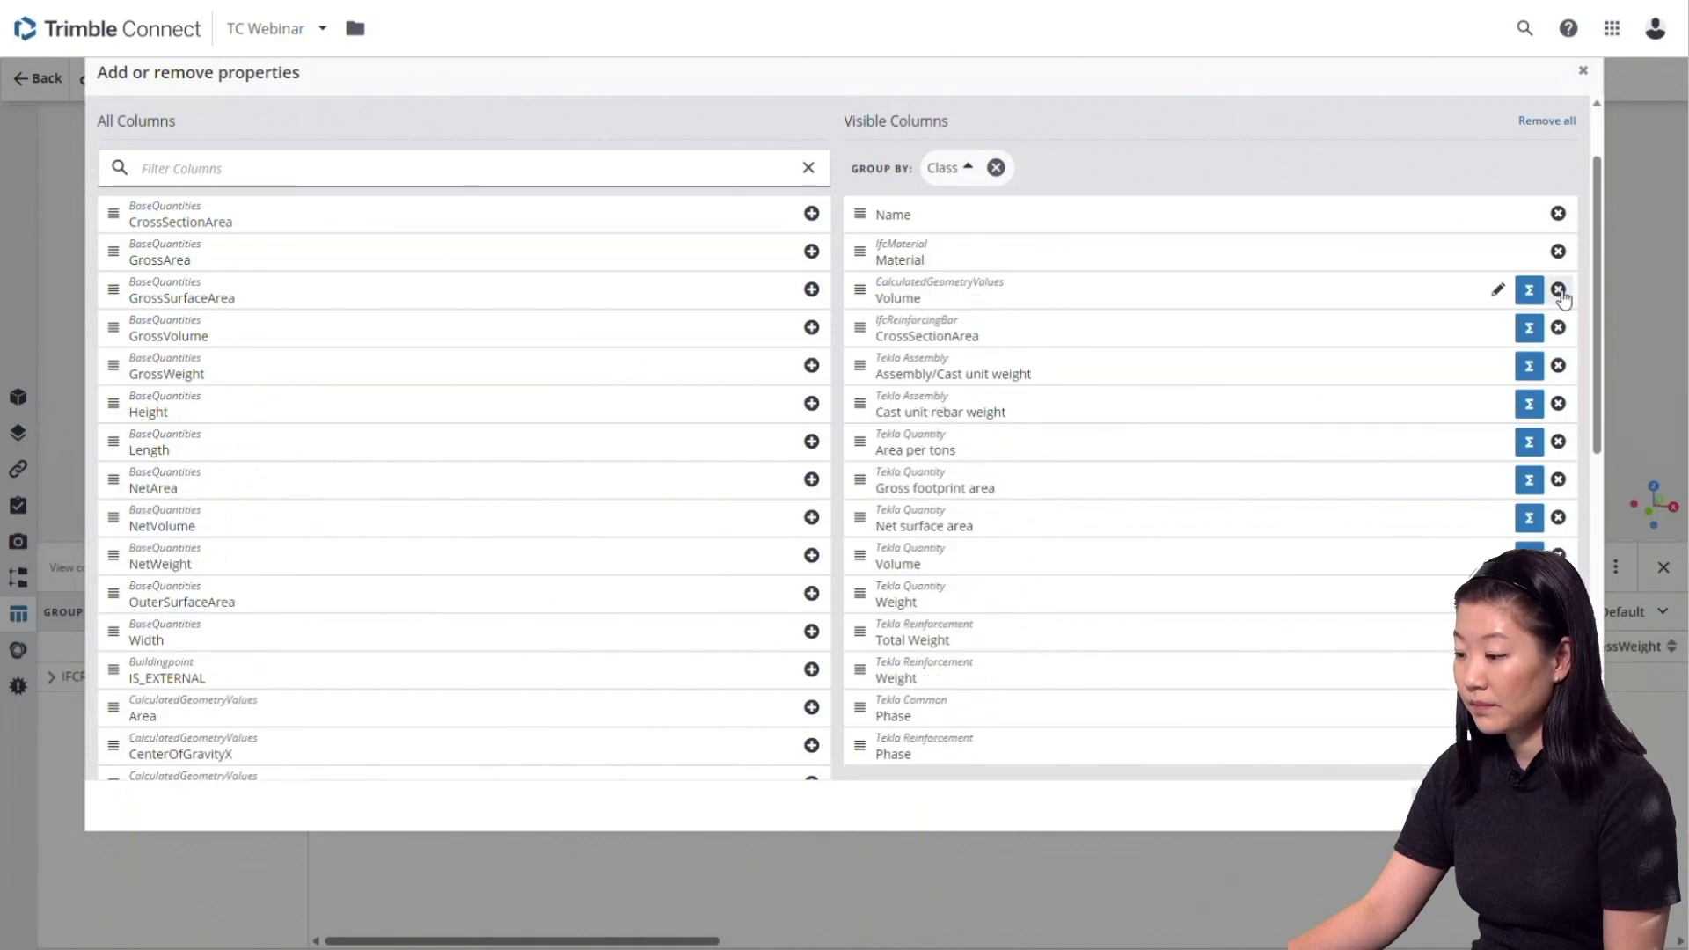
left_click(1557, 290)
left_click(1557, 290)
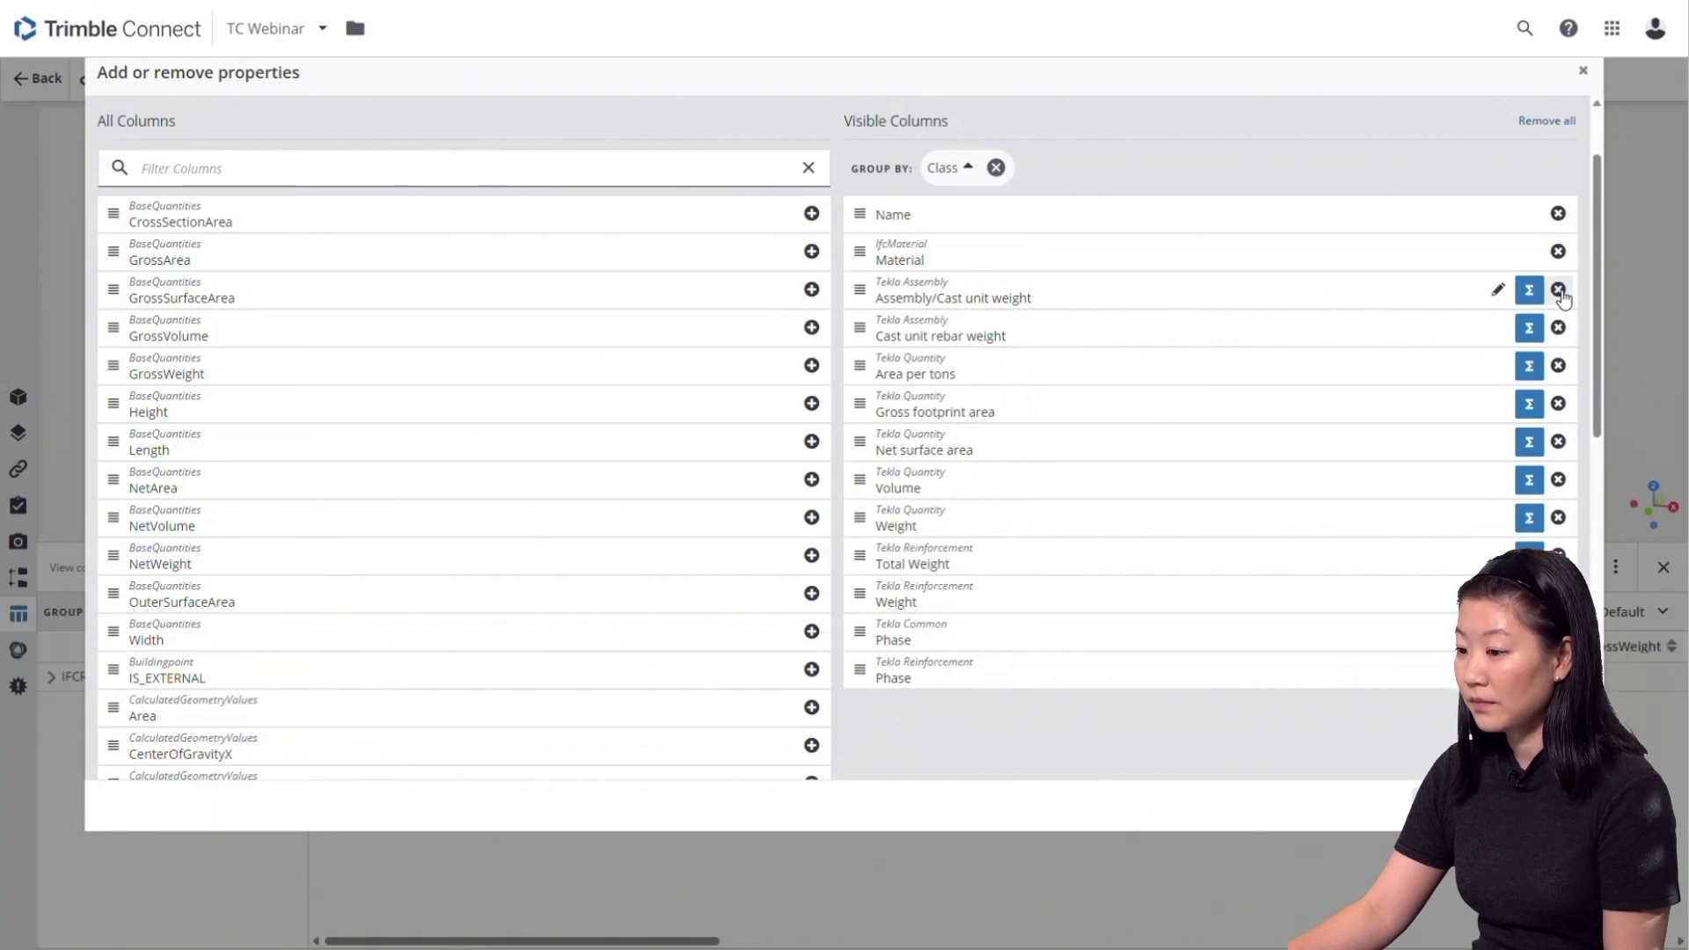
Remove the Tekla Assembly, Tekla Quantity and both Phase columns, keeping Name, Material and the Tekla Reinforcement Total Weight and Weight.
left_click(1558, 291)
left_click(1557, 290)
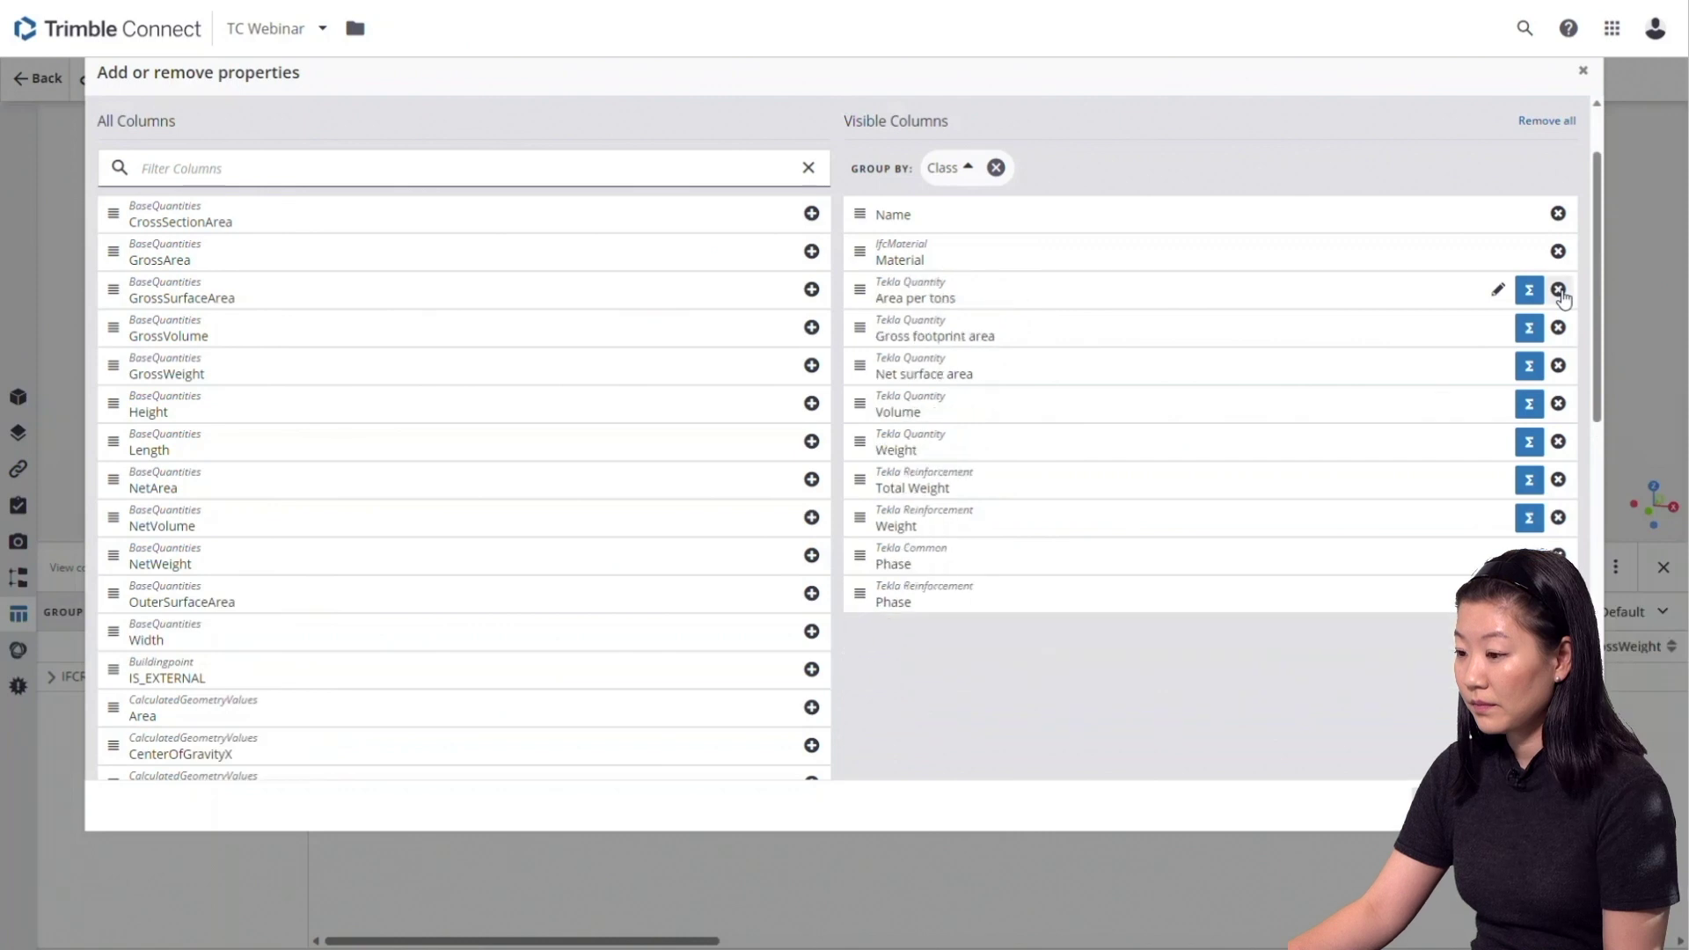
left_click(1558, 290)
left_click(1557, 290)
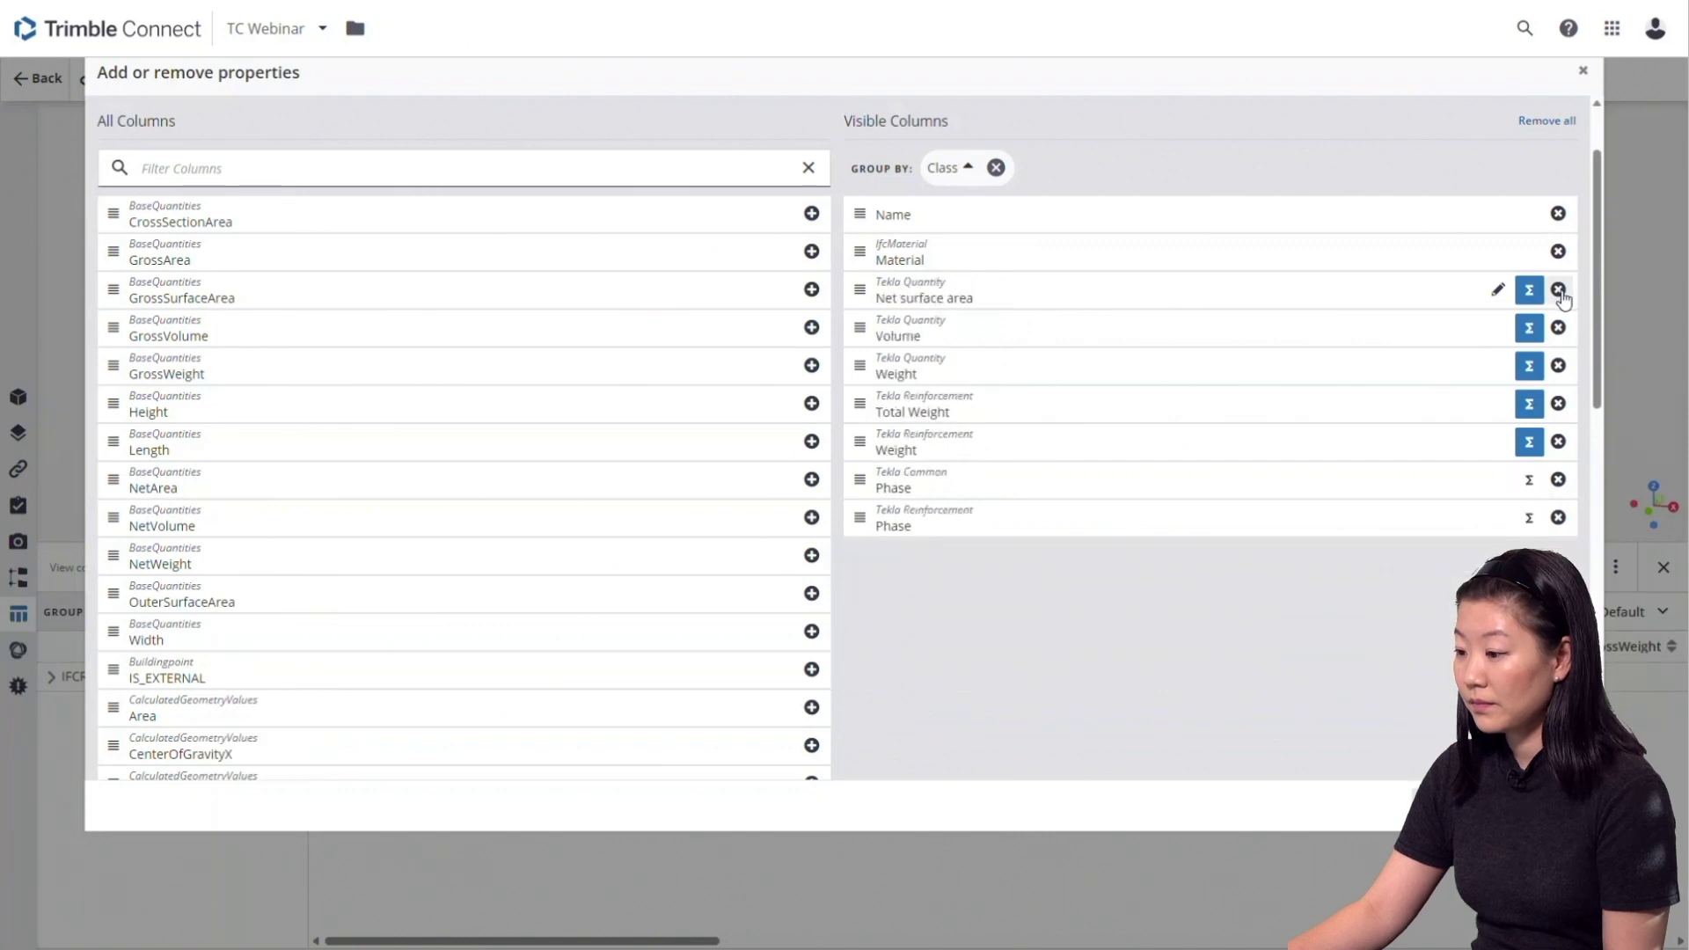
left_click(1558, 290)
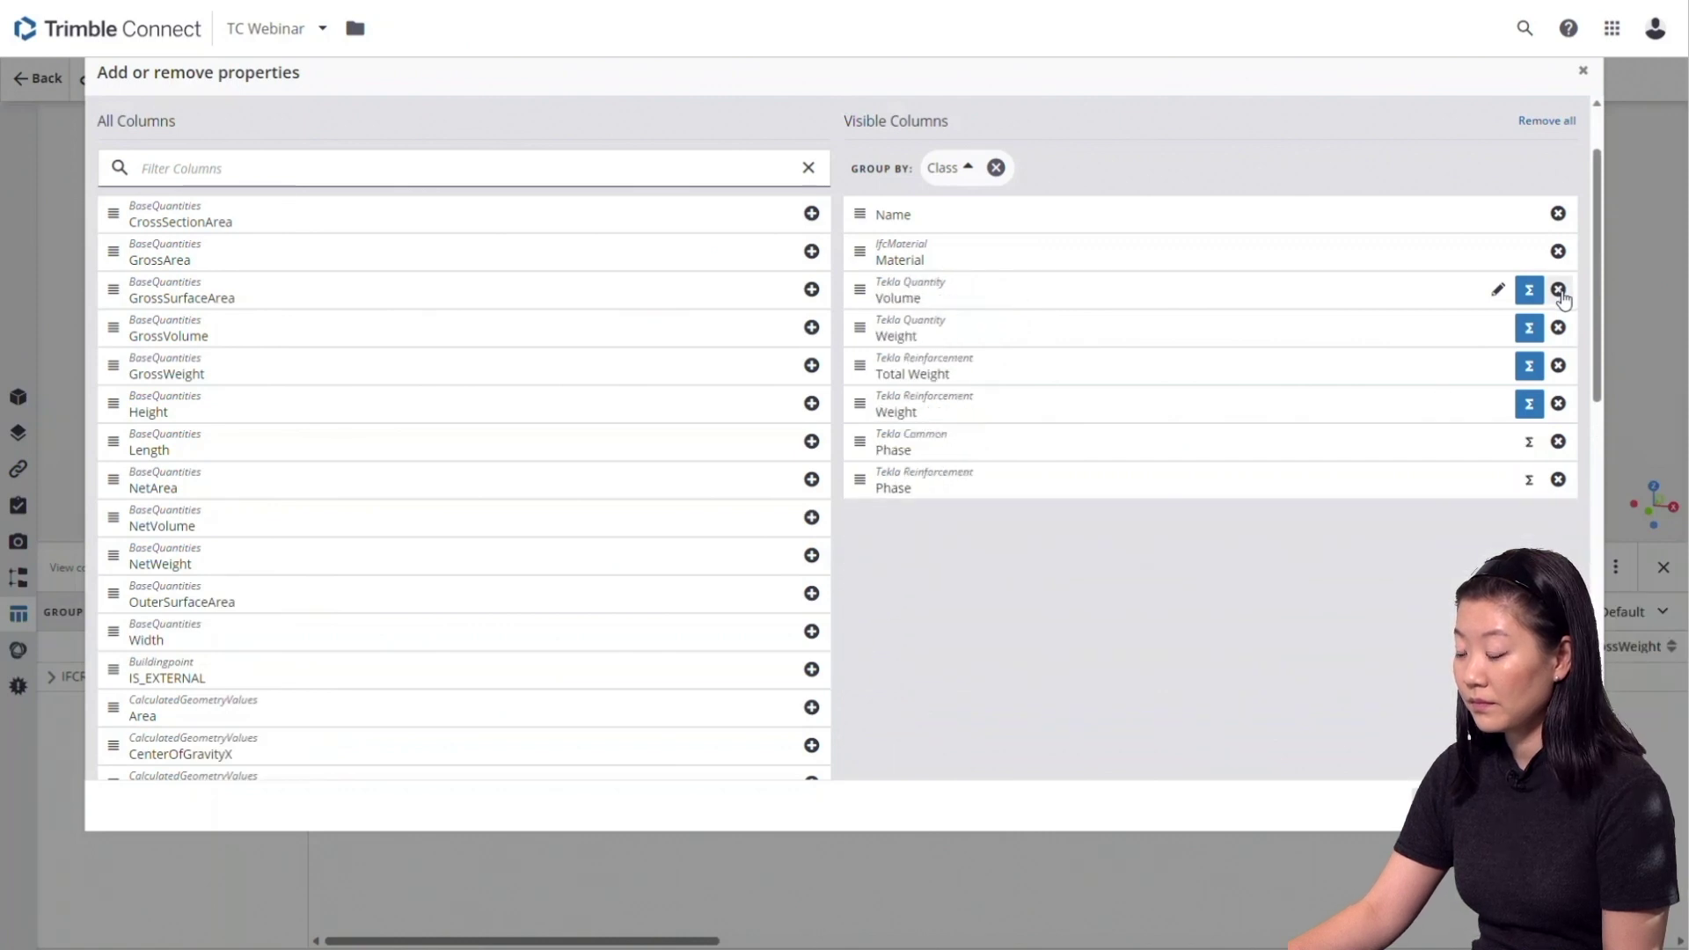
left_click(1558, 290)
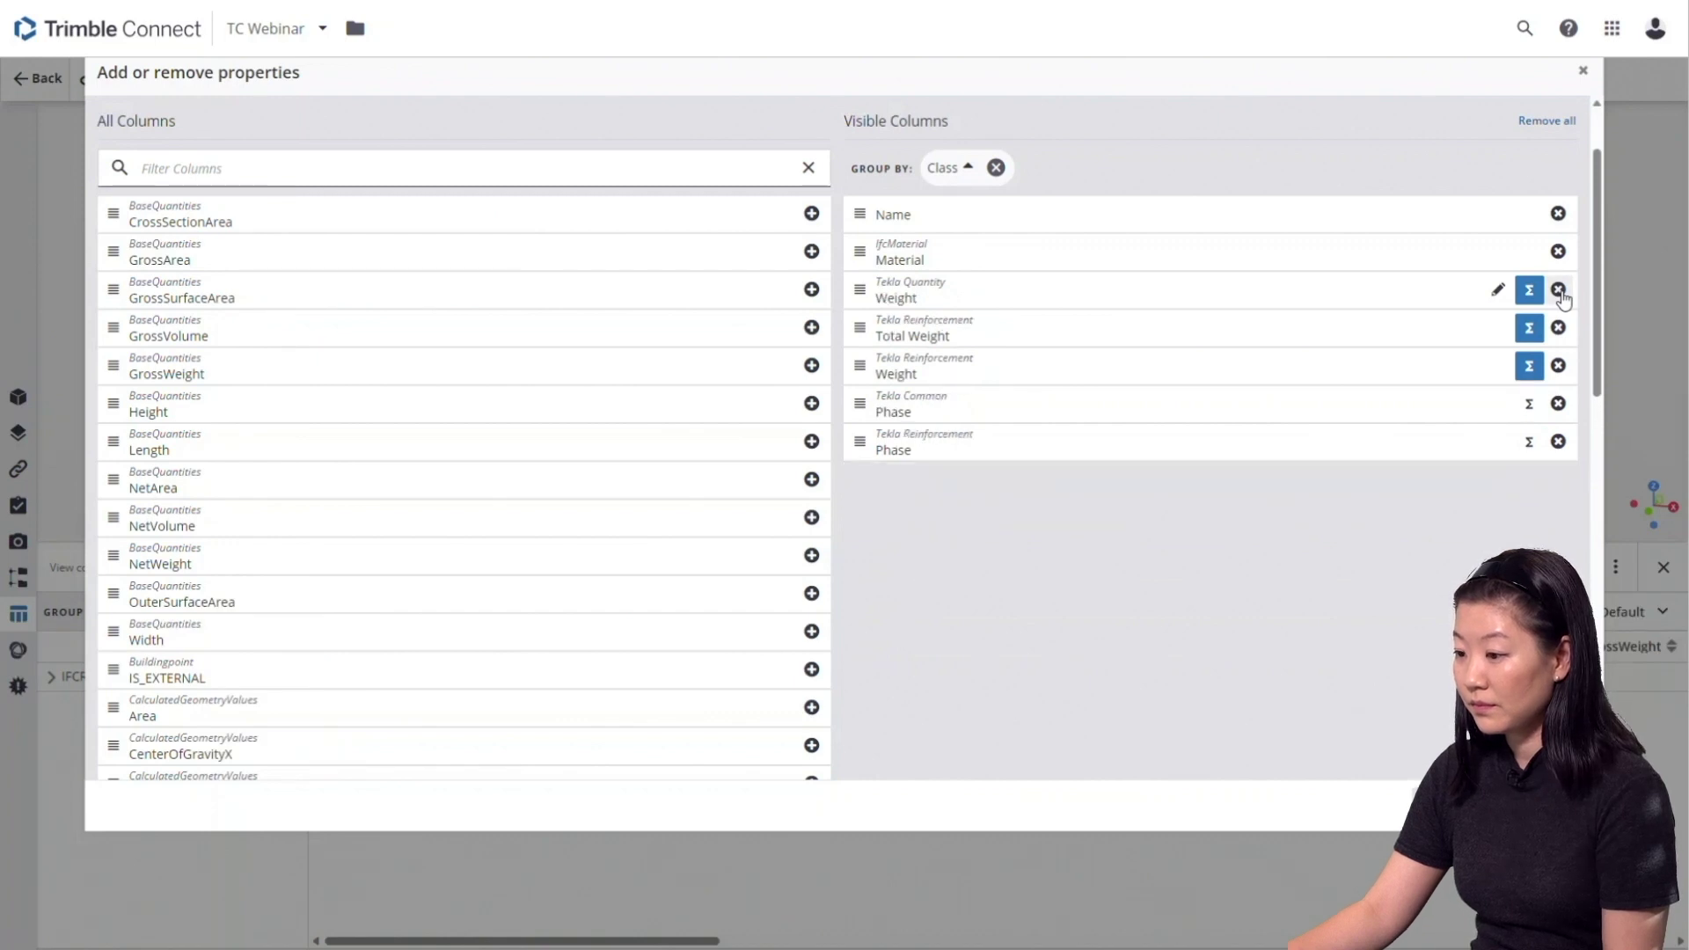
left_click(1558, 290)
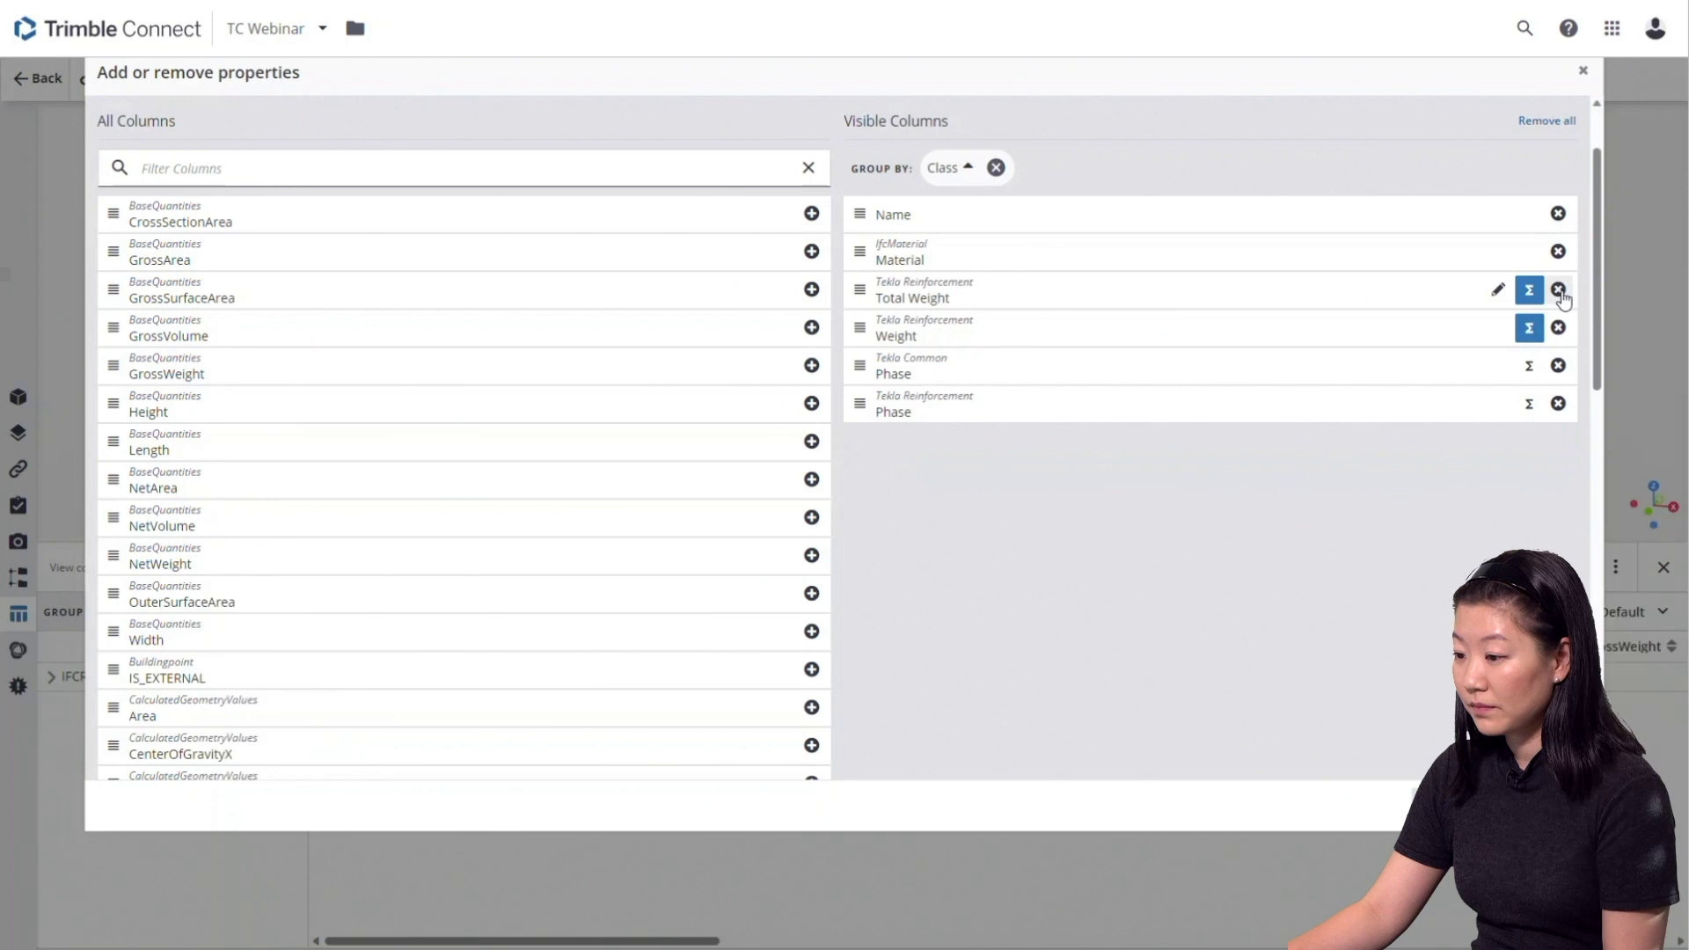
left_click(1558, 366)
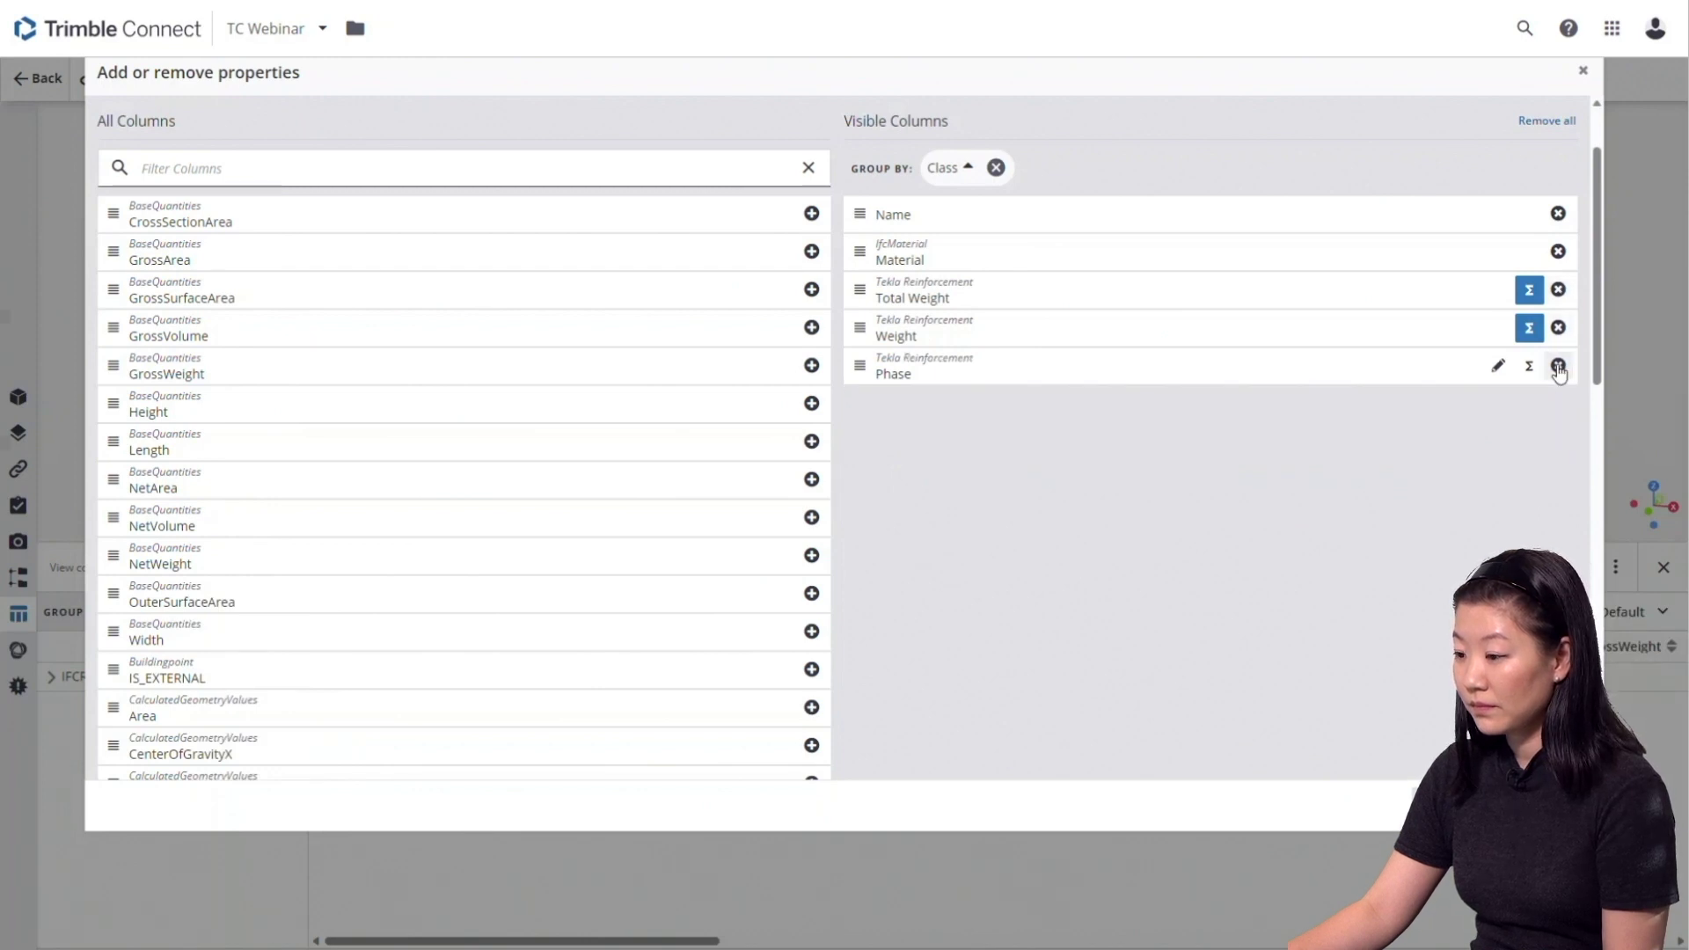
left_click(1557, 366)
Filter the available columns by "reinforcement" and add Cast unit mark, Center-to-center distance, Grade and Length to the visible columns.
left_click(540, 172)
type("rein")
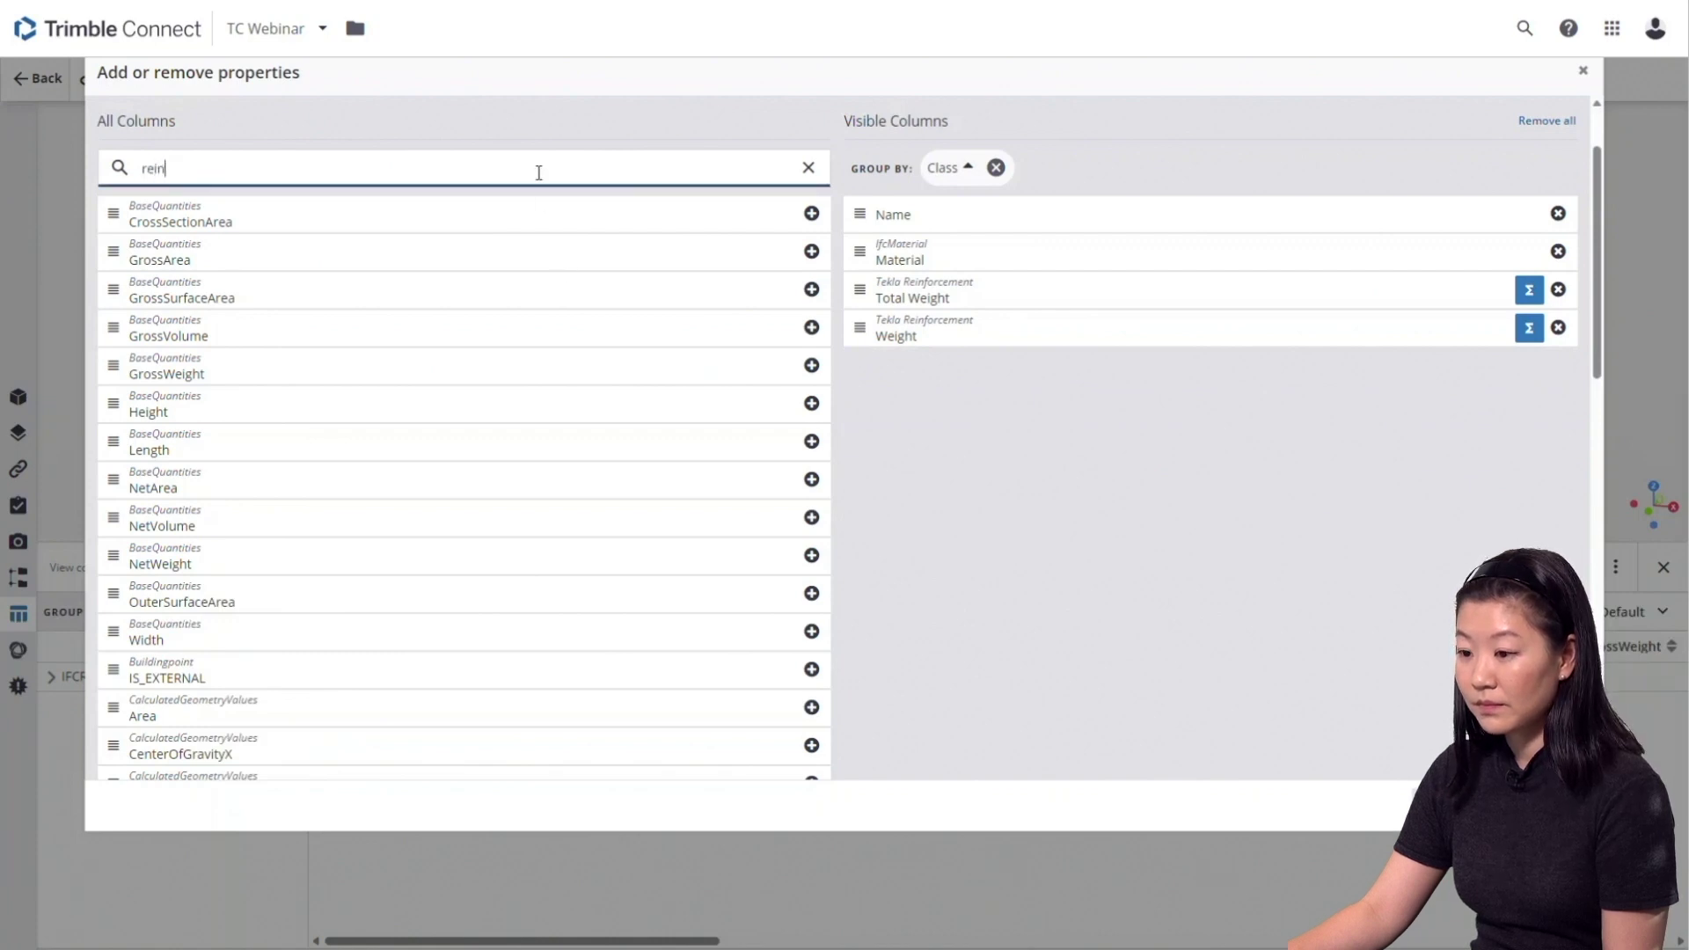
type("forcemen")
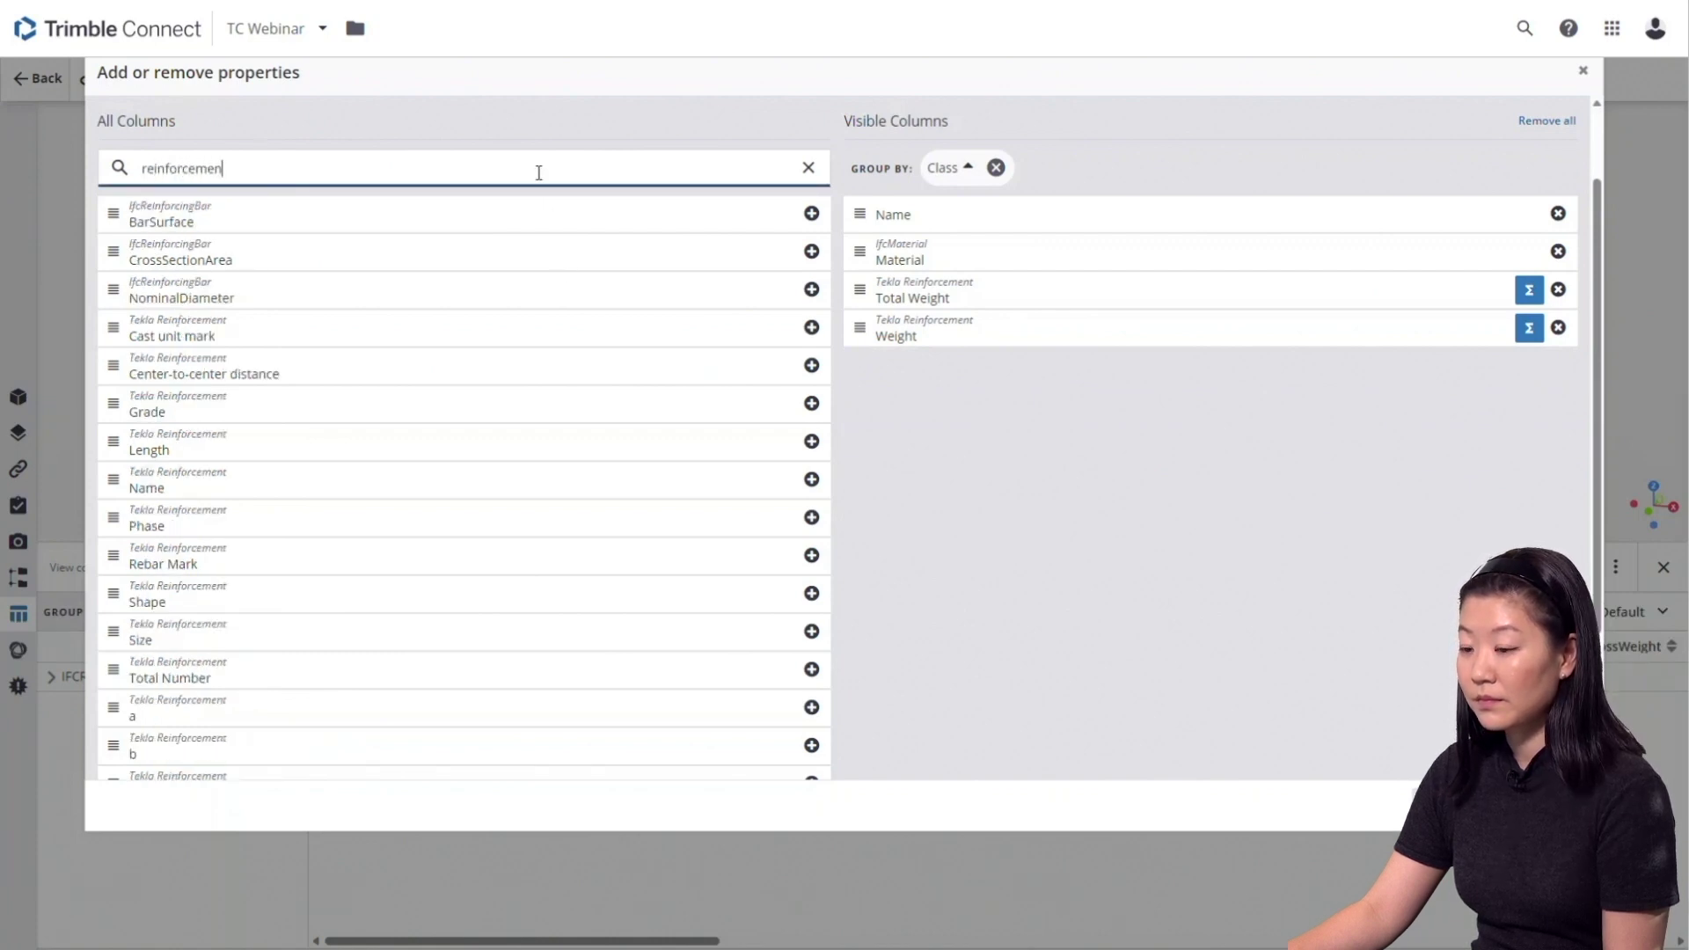
type("t")
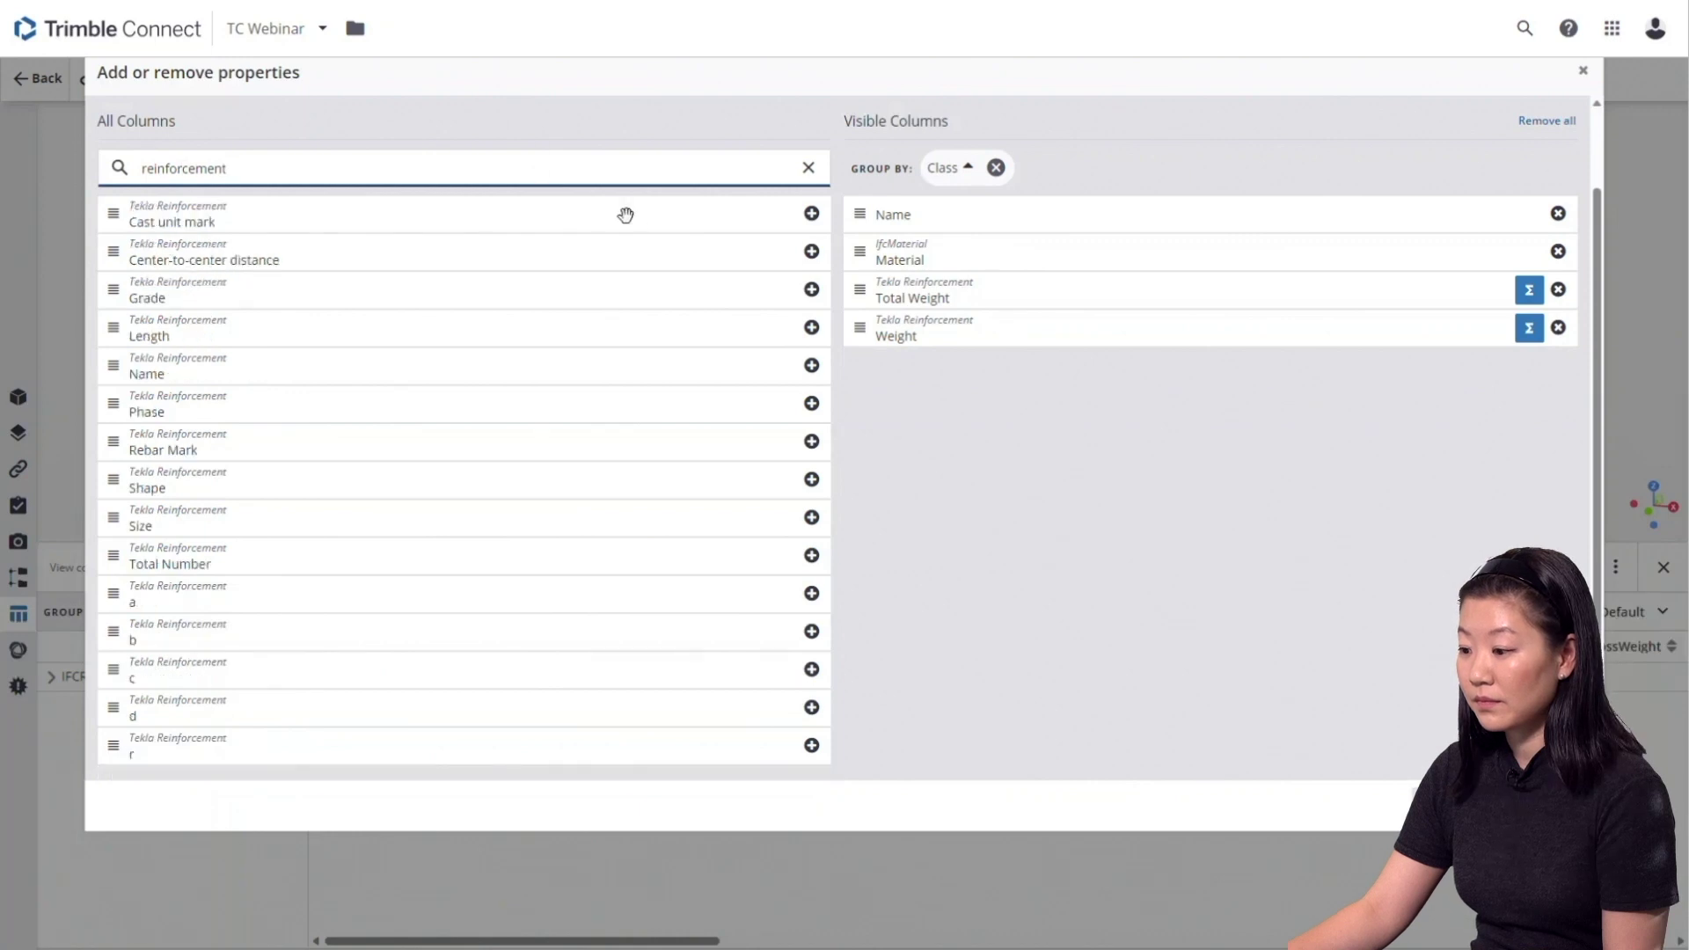
left_click(811, 218)
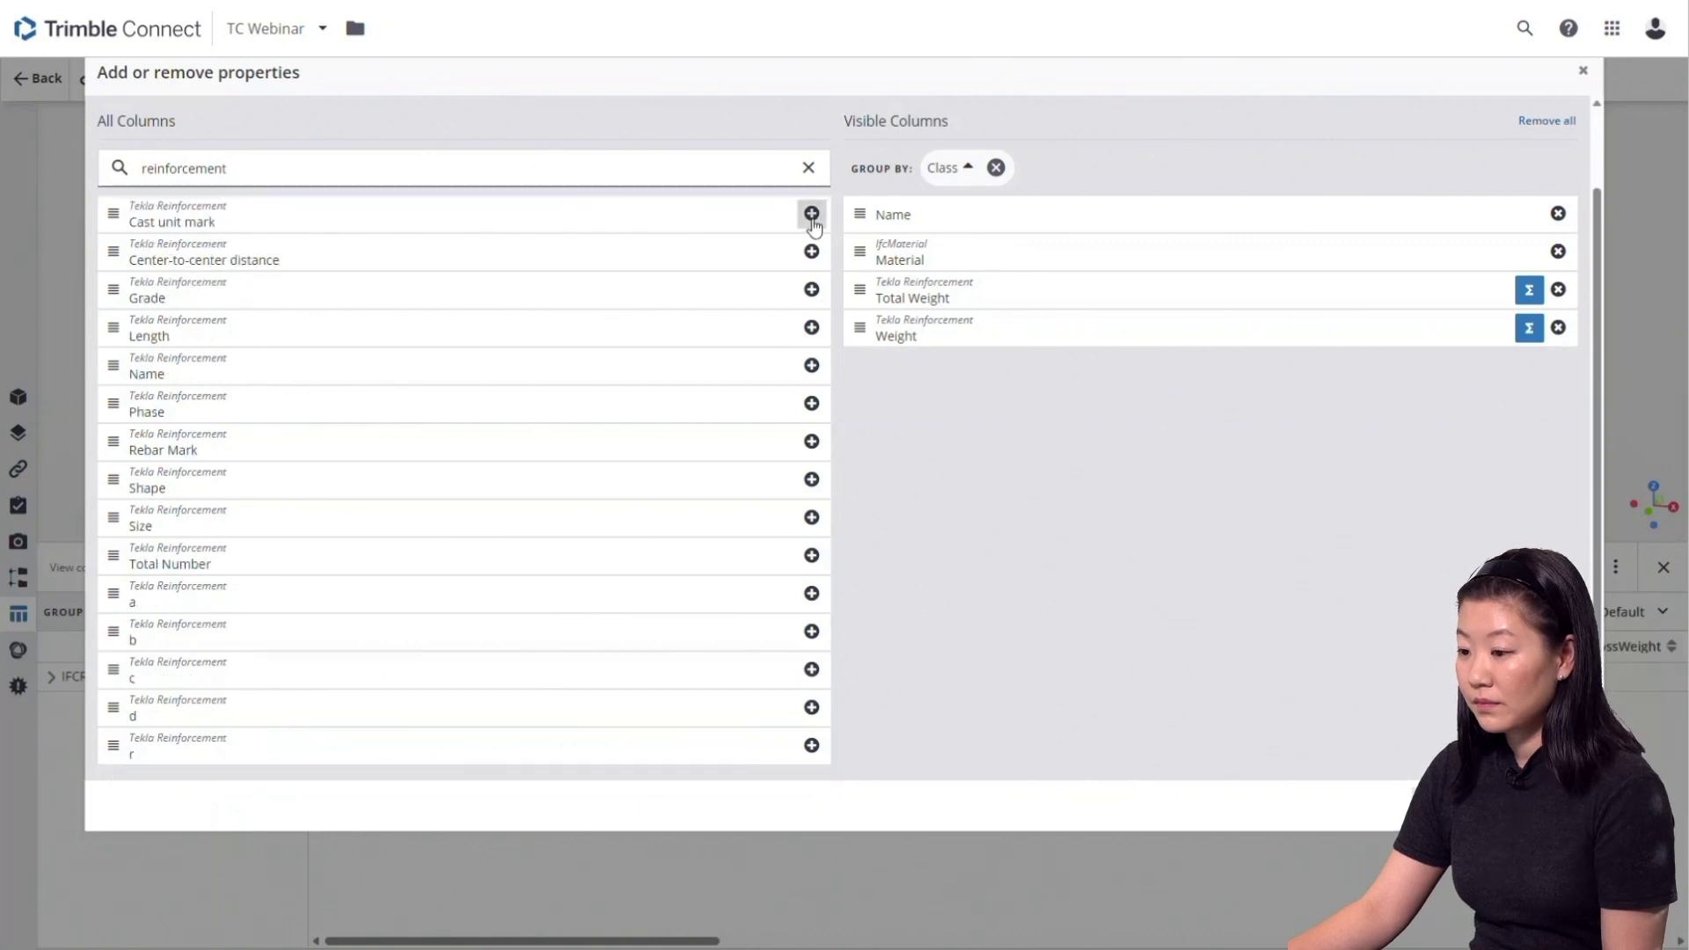
left_click(811, 213)
left_click(811, 213)
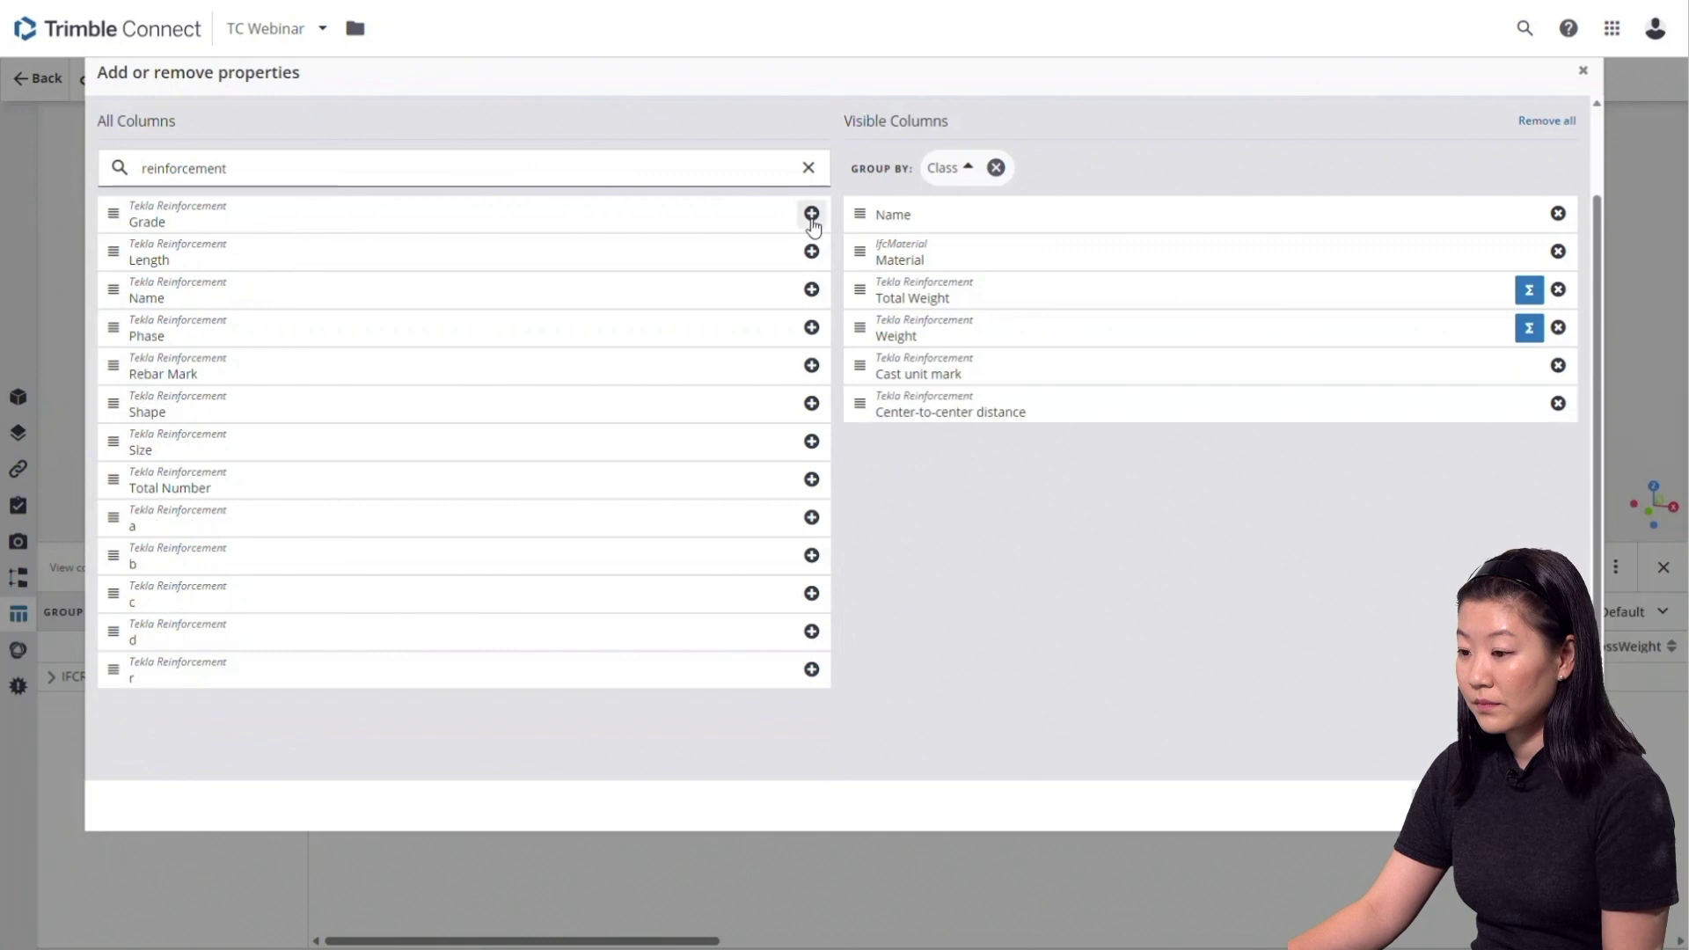
left_click(811, 215)
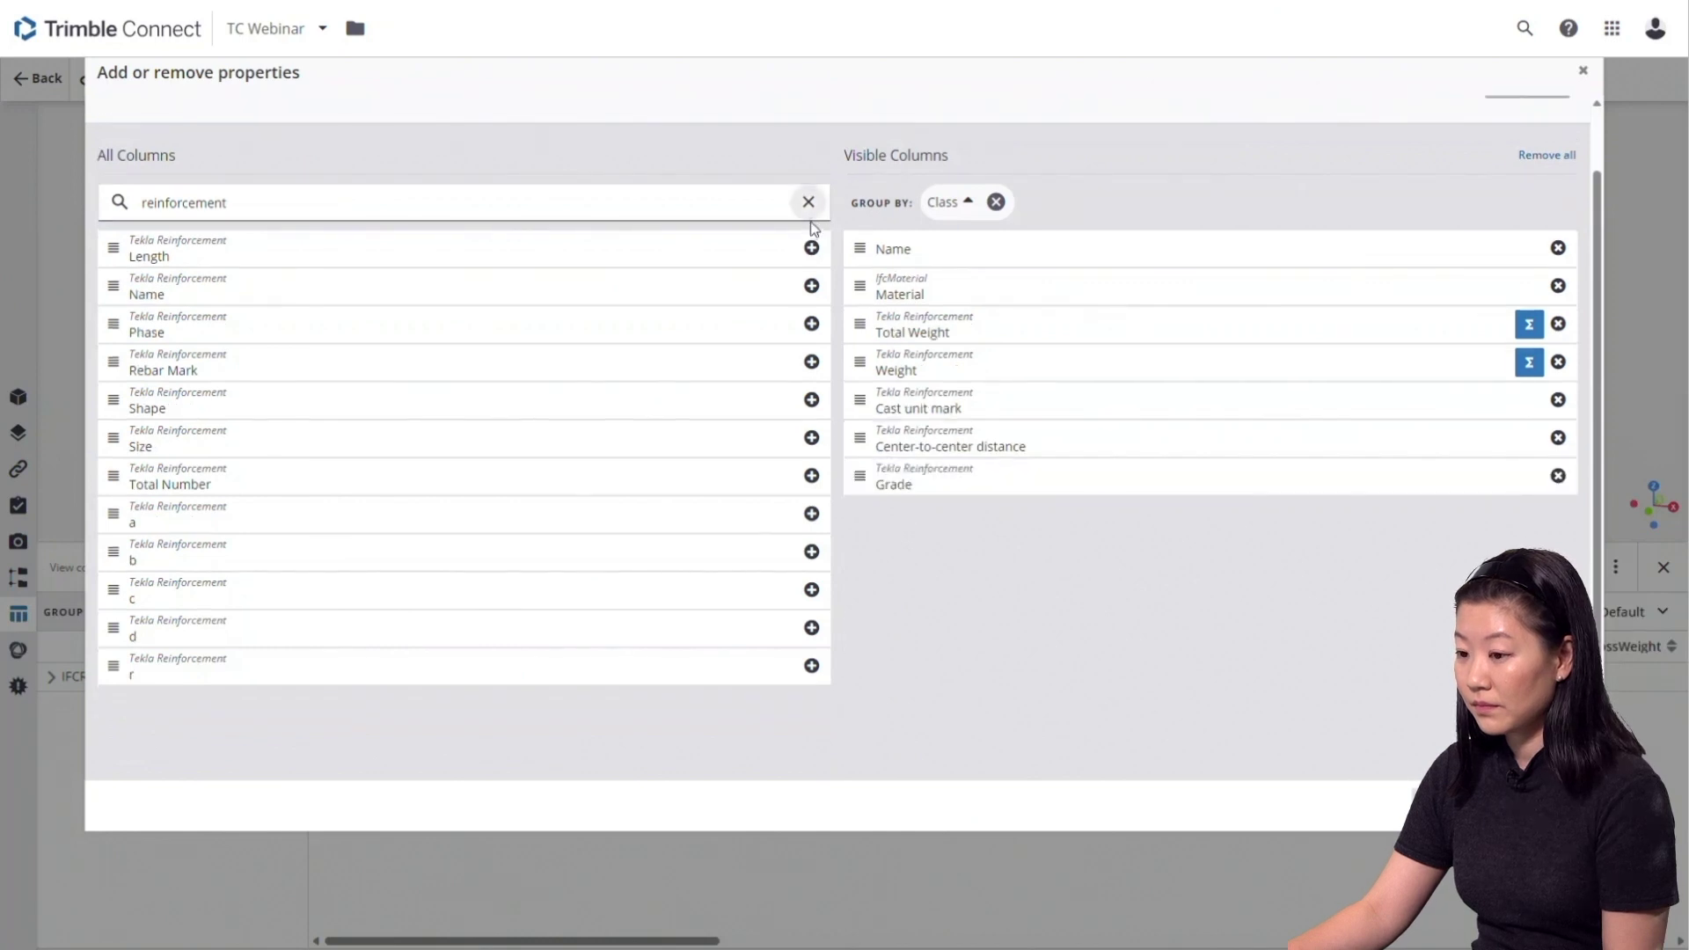
left_click(811, 248)
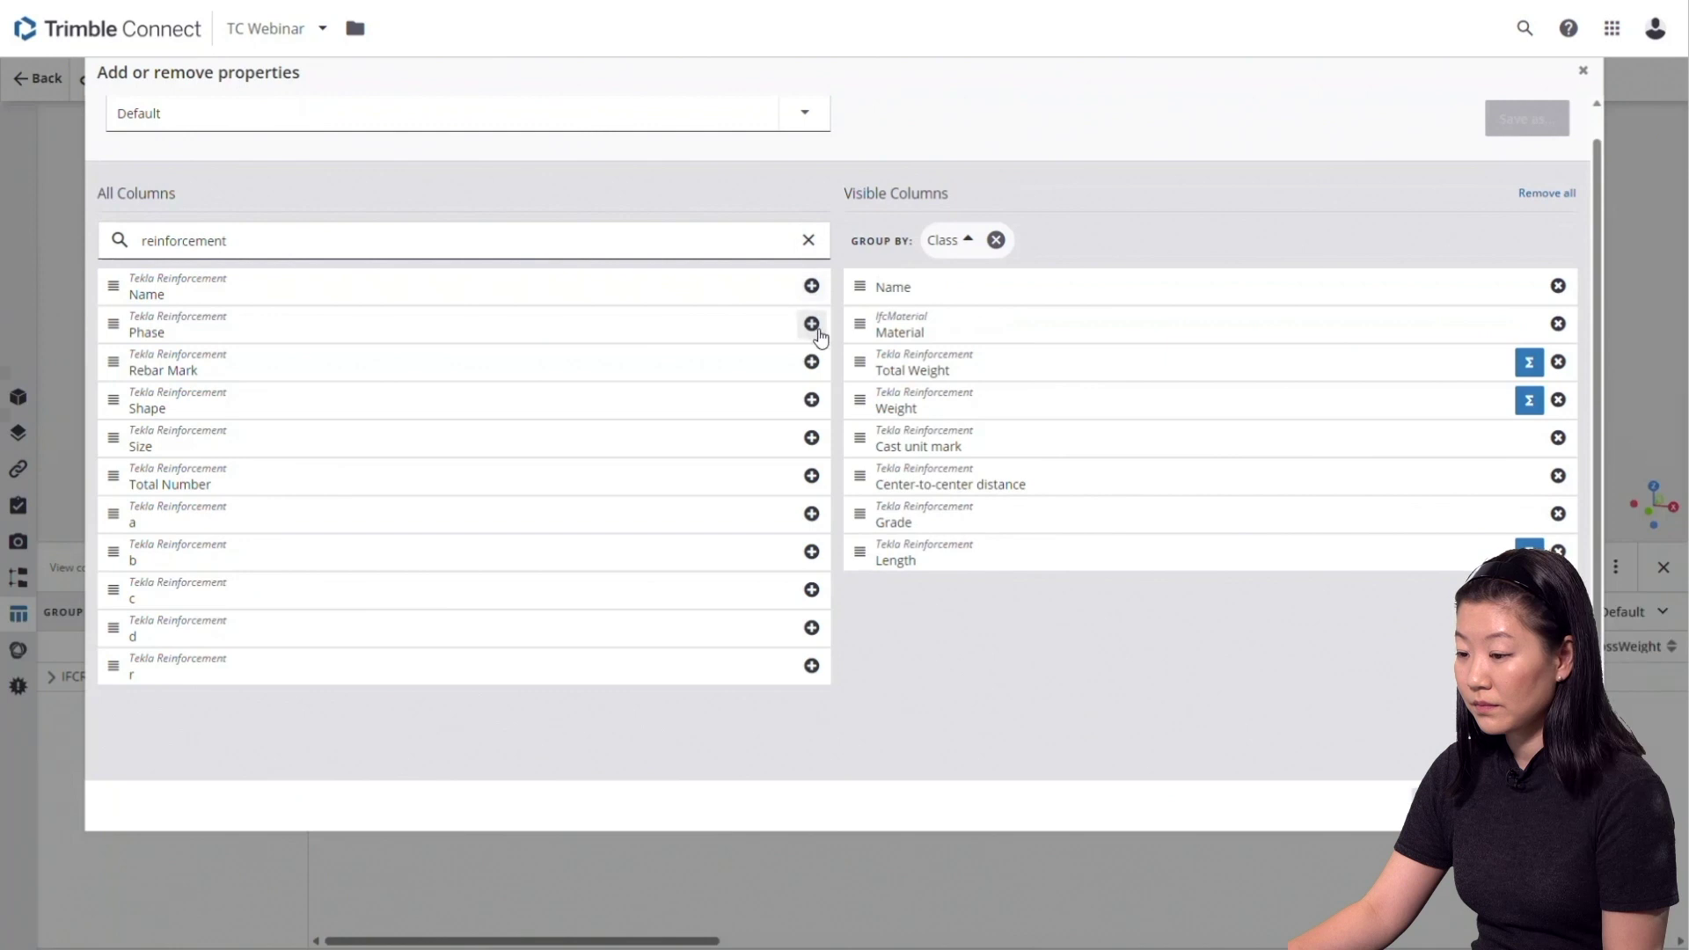
Add the Tekla Reinforcement properties Rebar Mark, Shape, Size and Total Number to the visible columns.
left_click(811, 362)
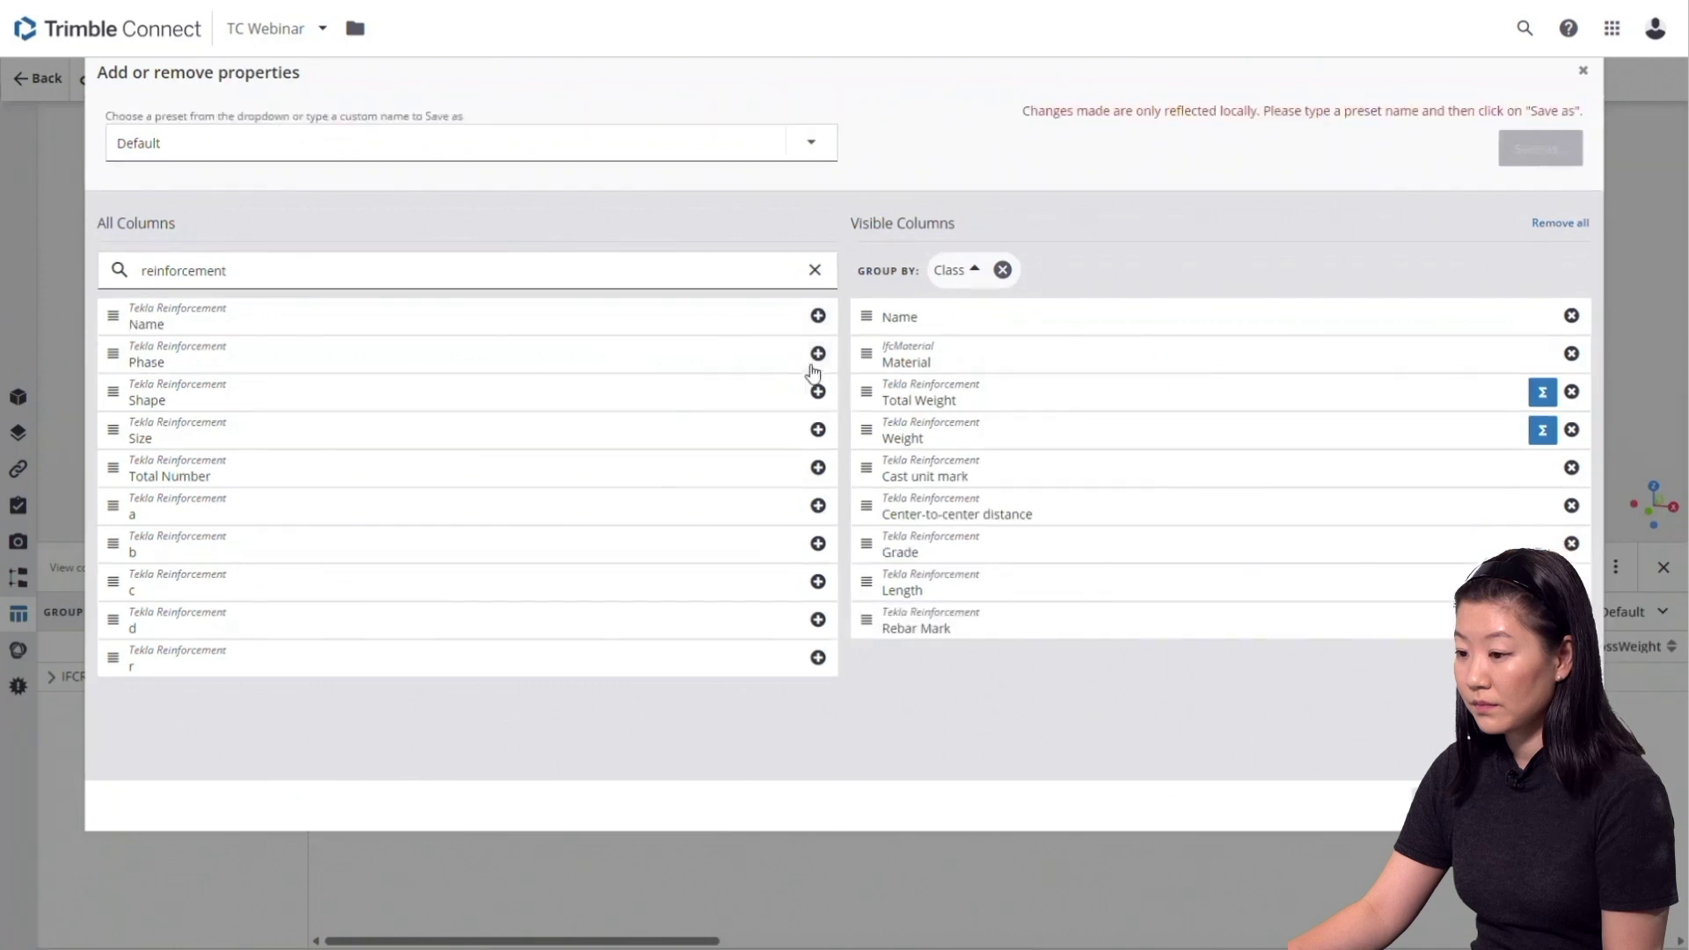
left_click(817, 393)
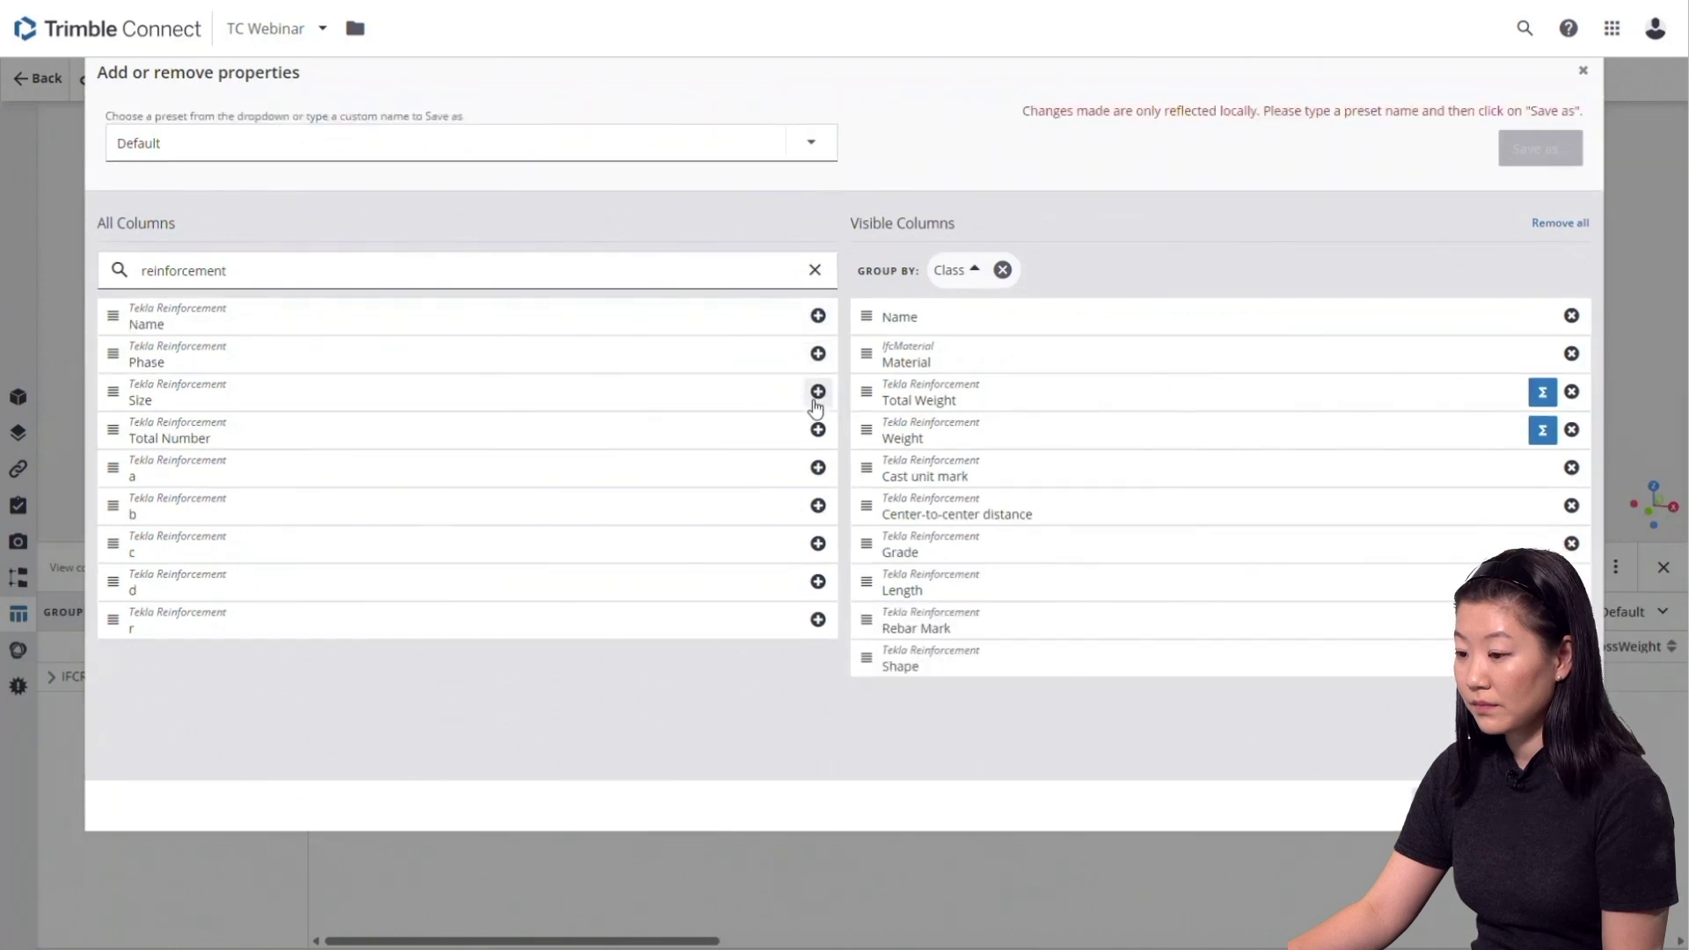
left_click(817, 392)
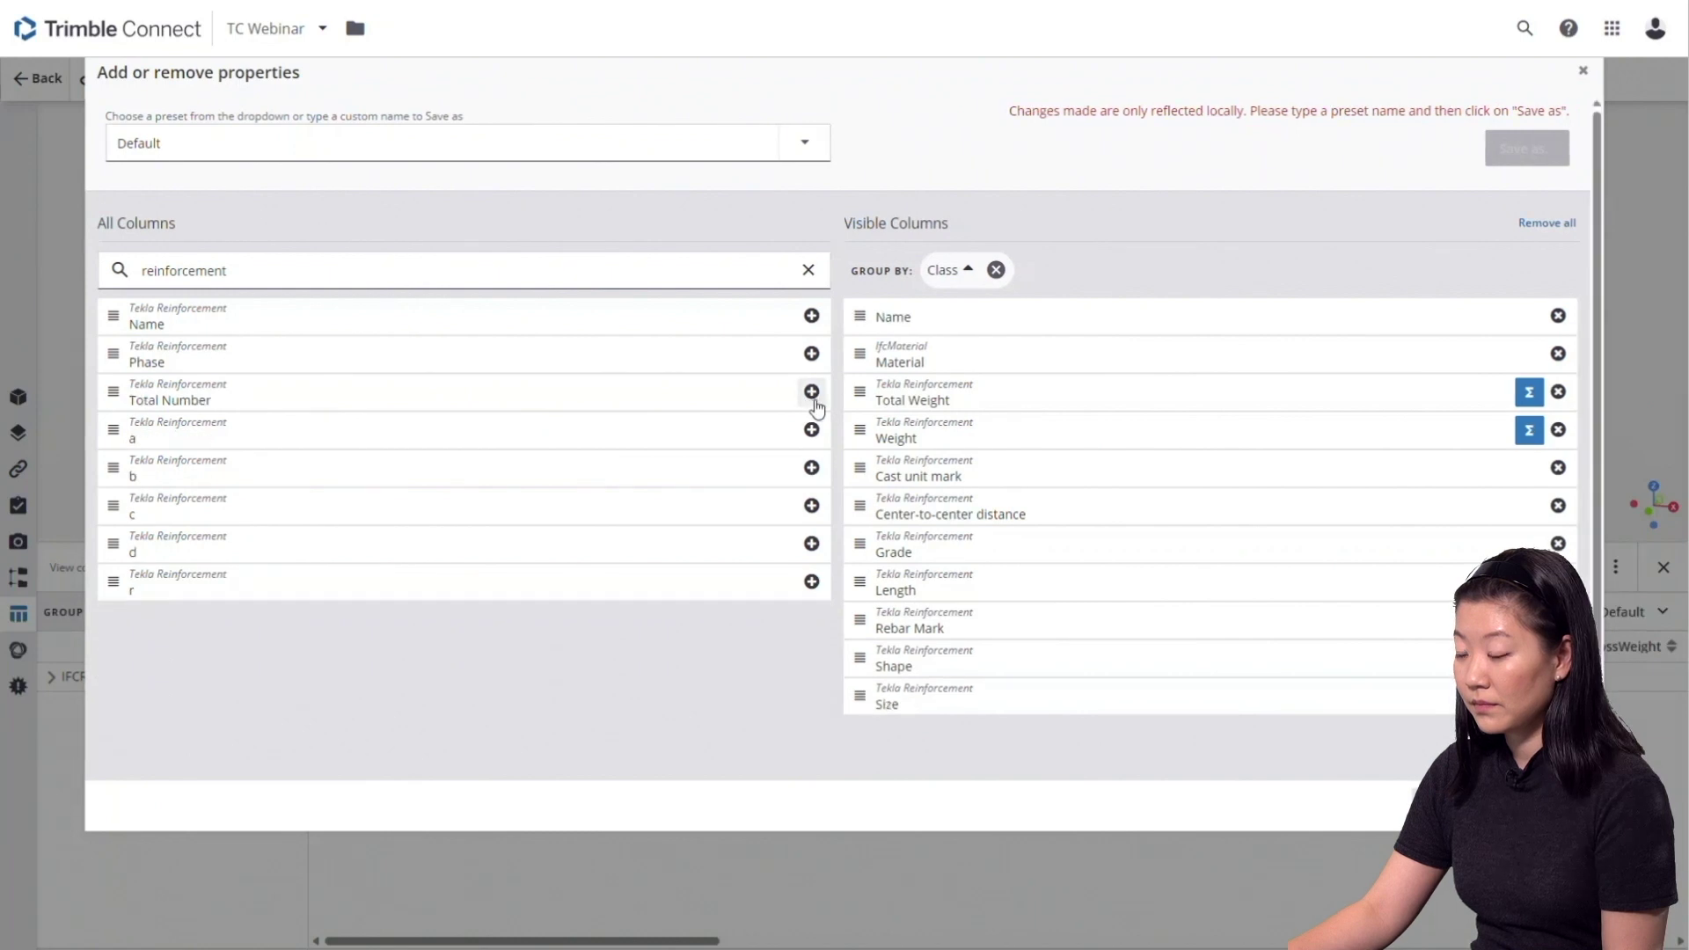
left_click(811, 392)
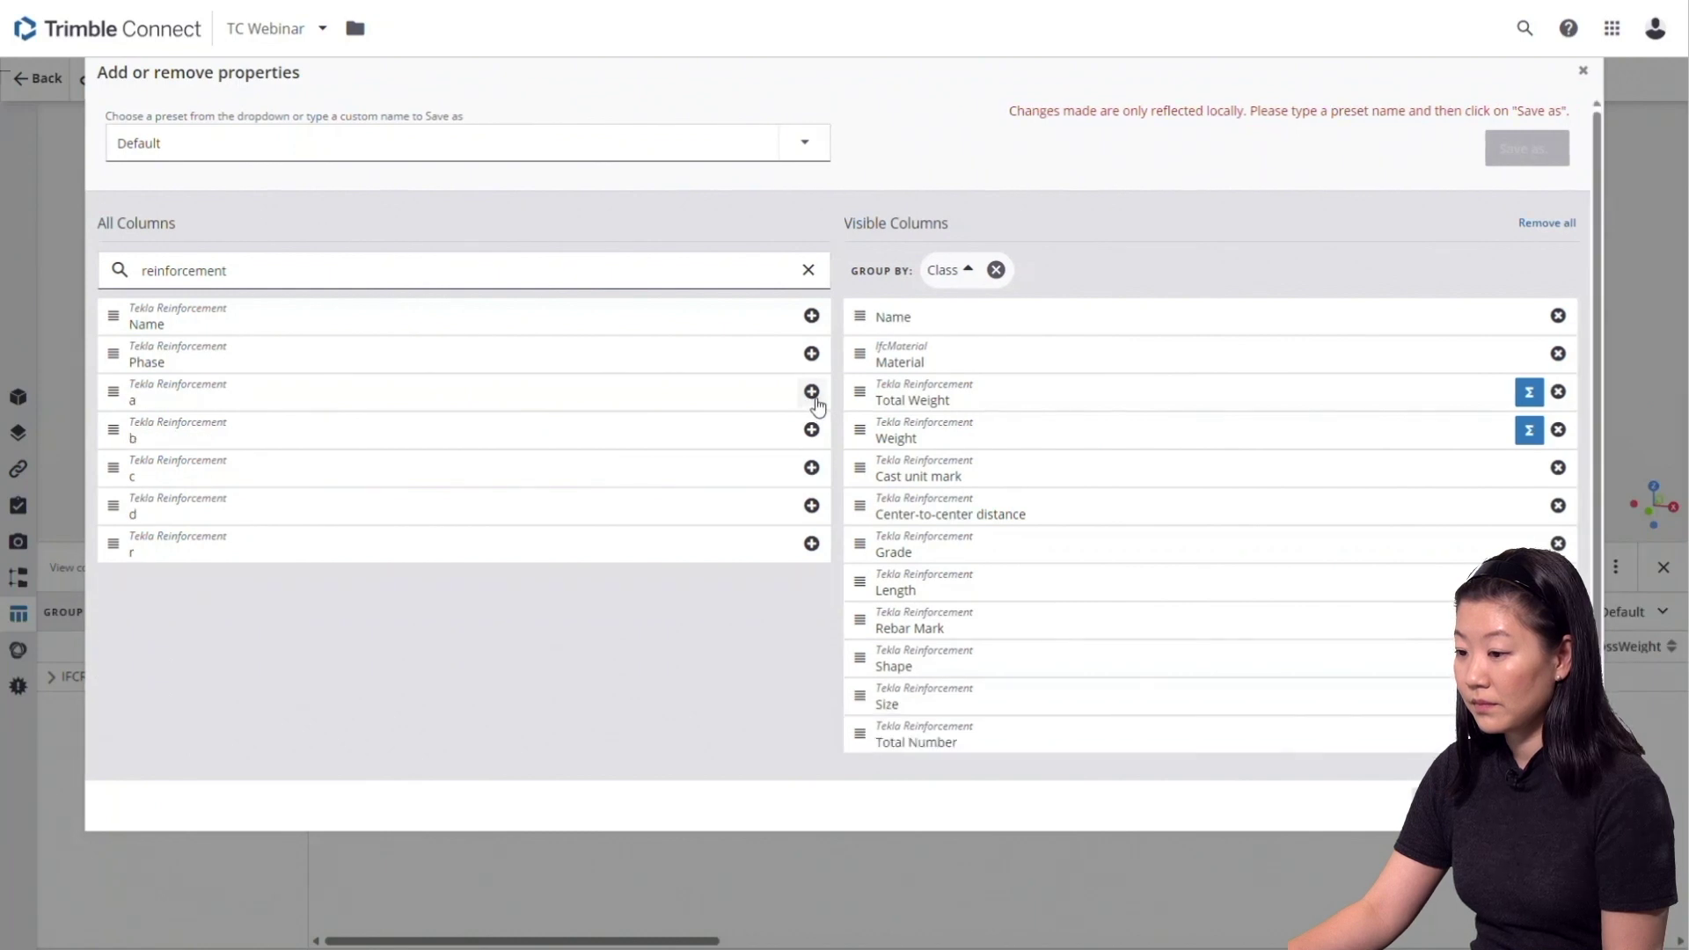
Remove the grouping by Class and place Size, Center-to-center distance and Shape first among the visible columns.
scroll(1105, 414, "down", 1)
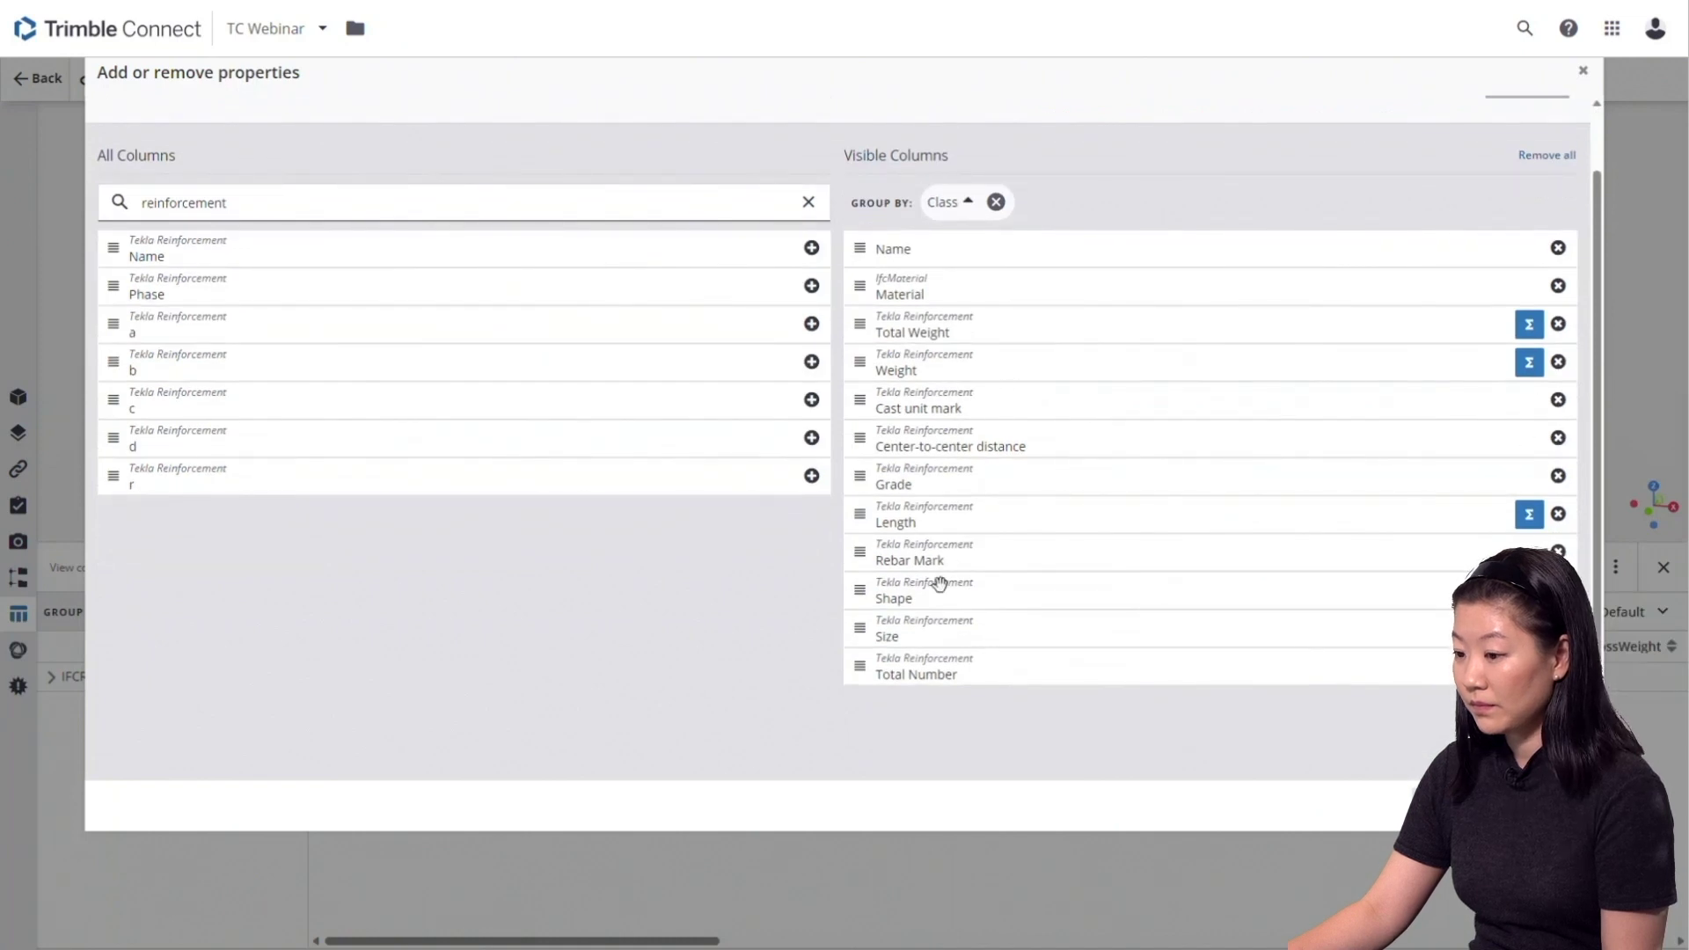
left_click(995, 203)
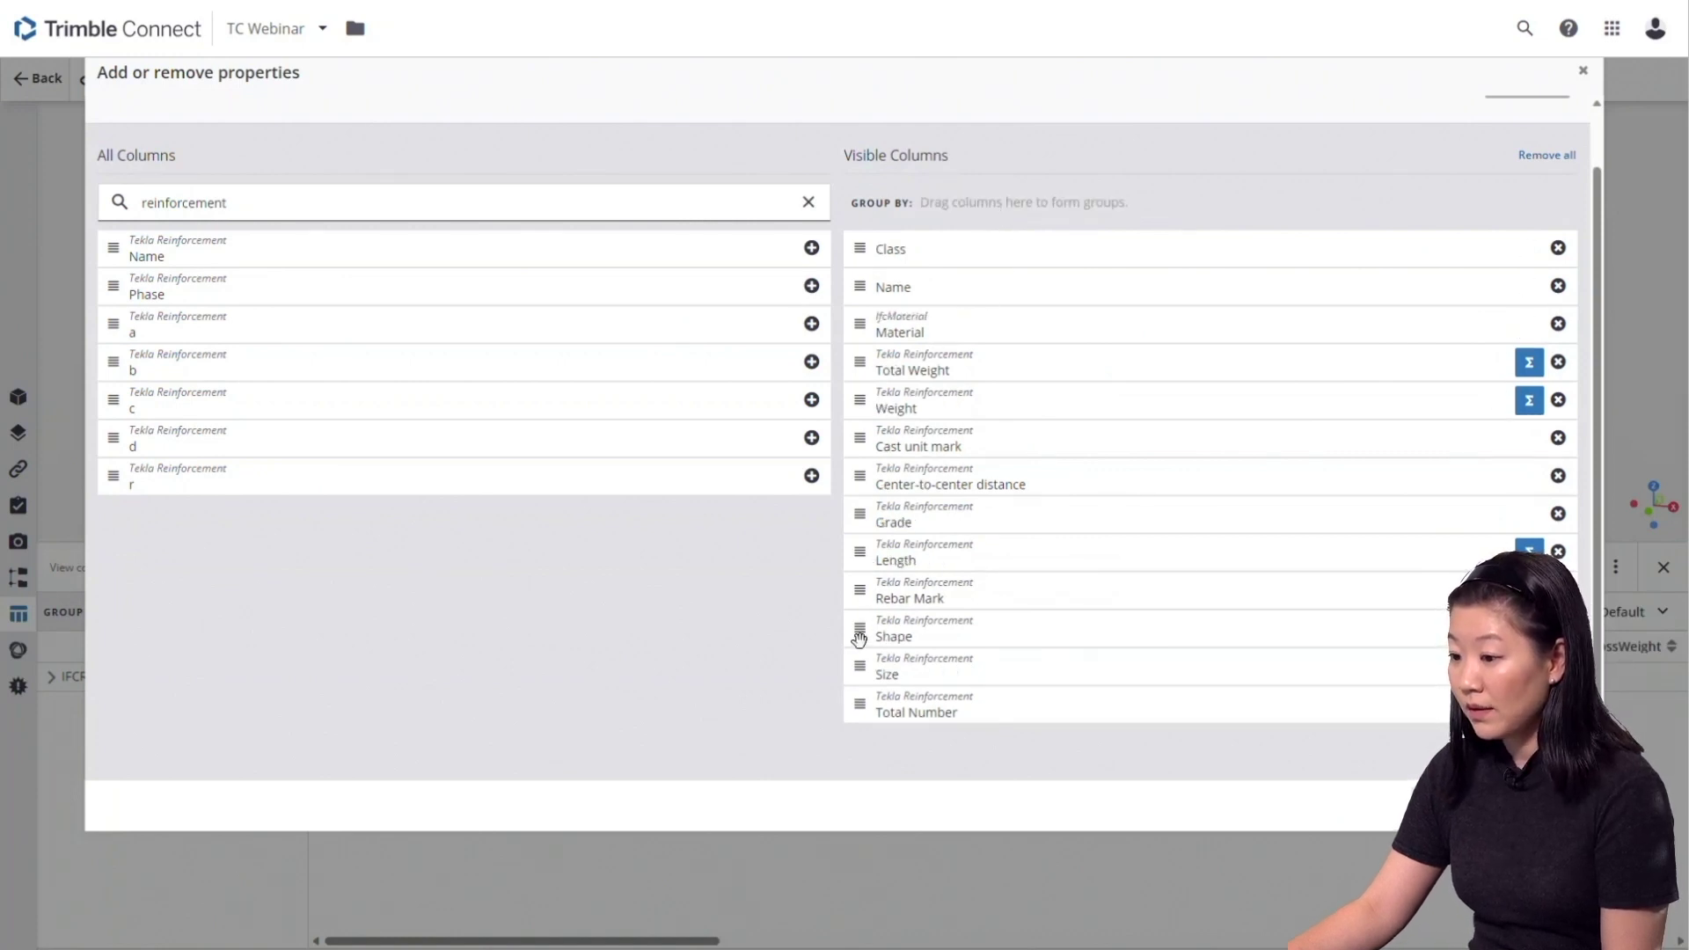
left_click_drag(859, 635, 810, 268)
left_click_drag(854, 678, 803, 272)
scroll(915, 638, "down", 2)
left_click_drag(865, 634, 792, 251)
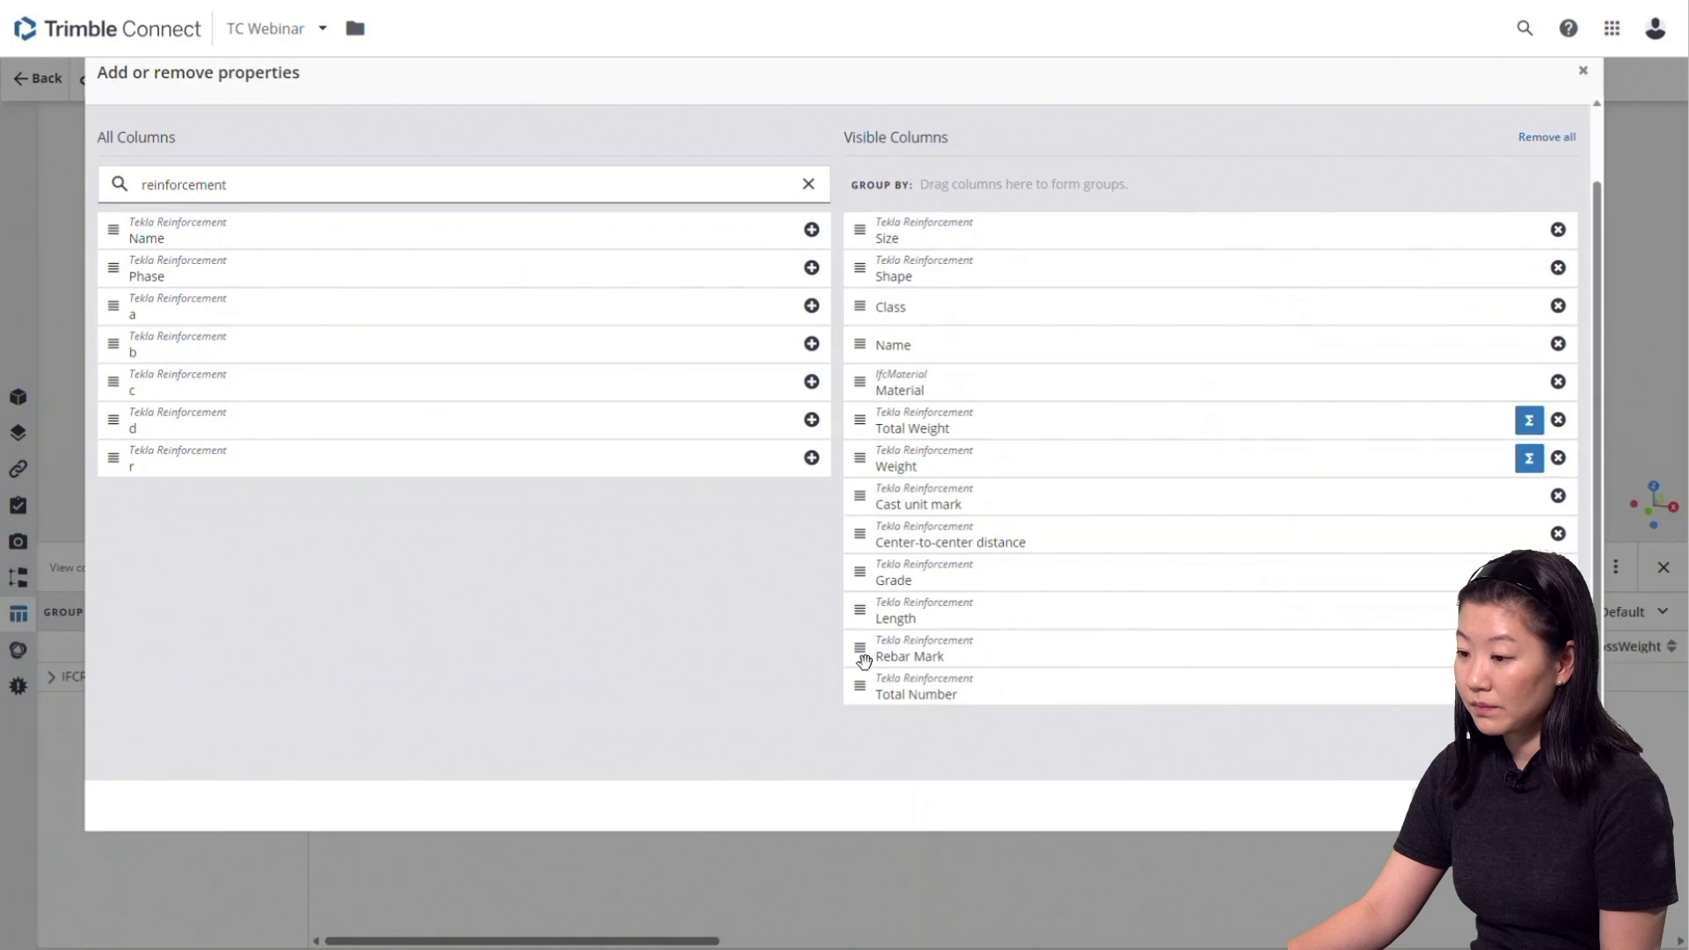
left_click_drag(864, 532, 782, 270)
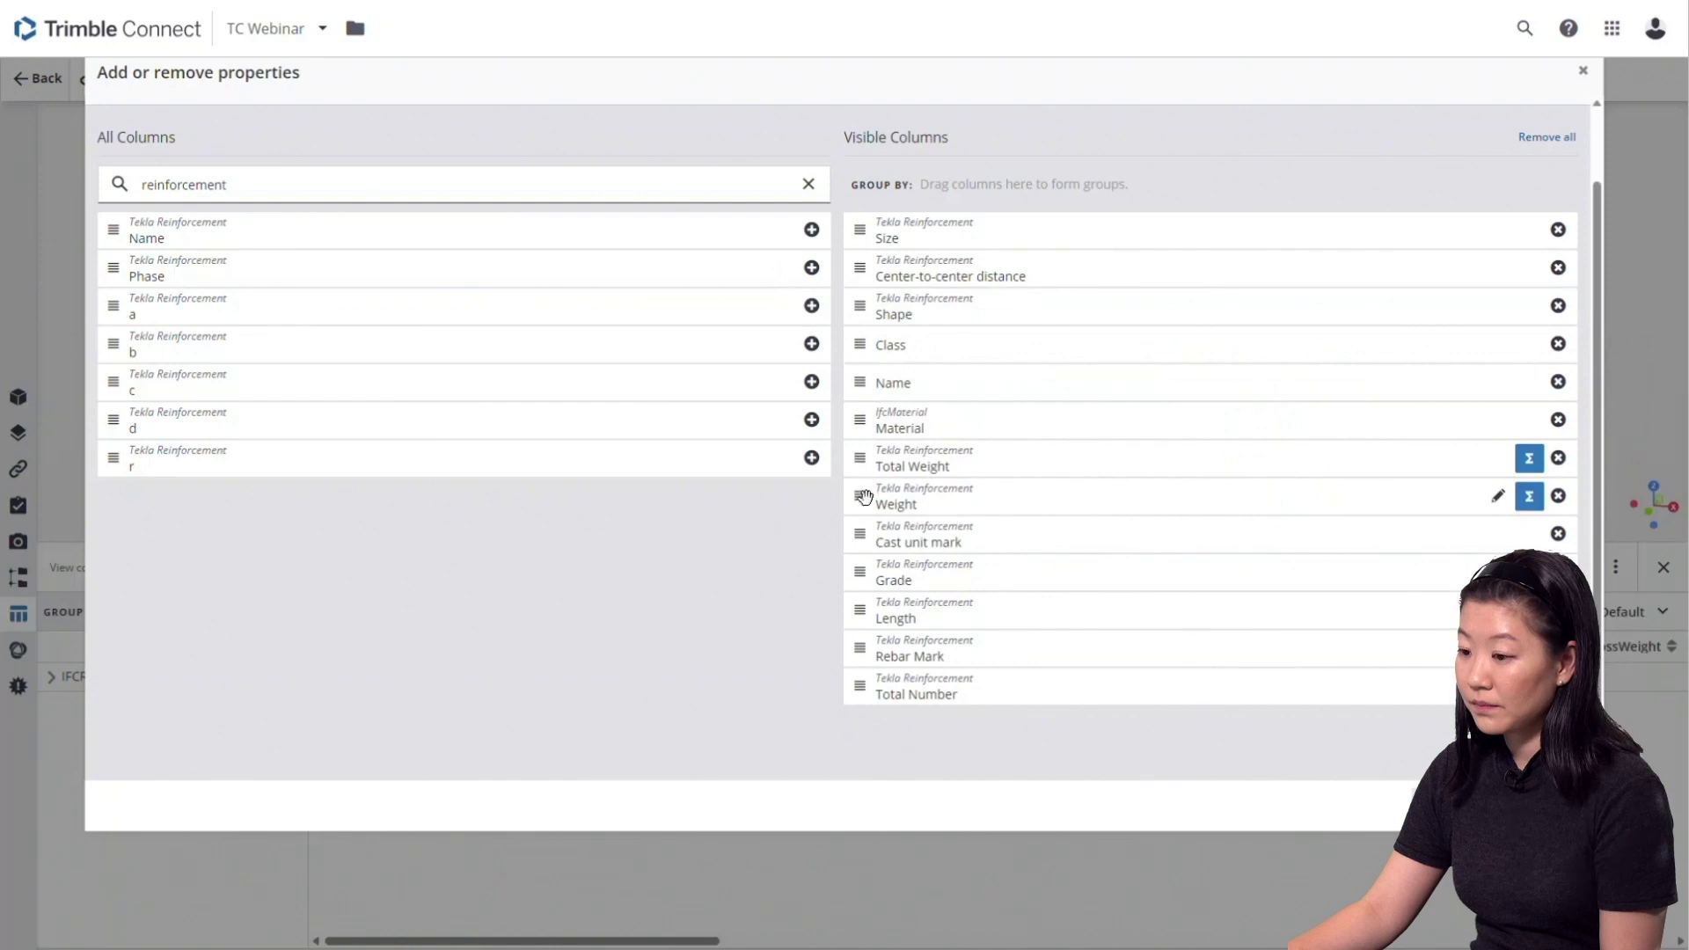
Arrange Cast unit mark, Rebar Mark, Length and Total Number in that order directly after Shape in the visible columns.
left_click_drag(862, 538, 822, 341)
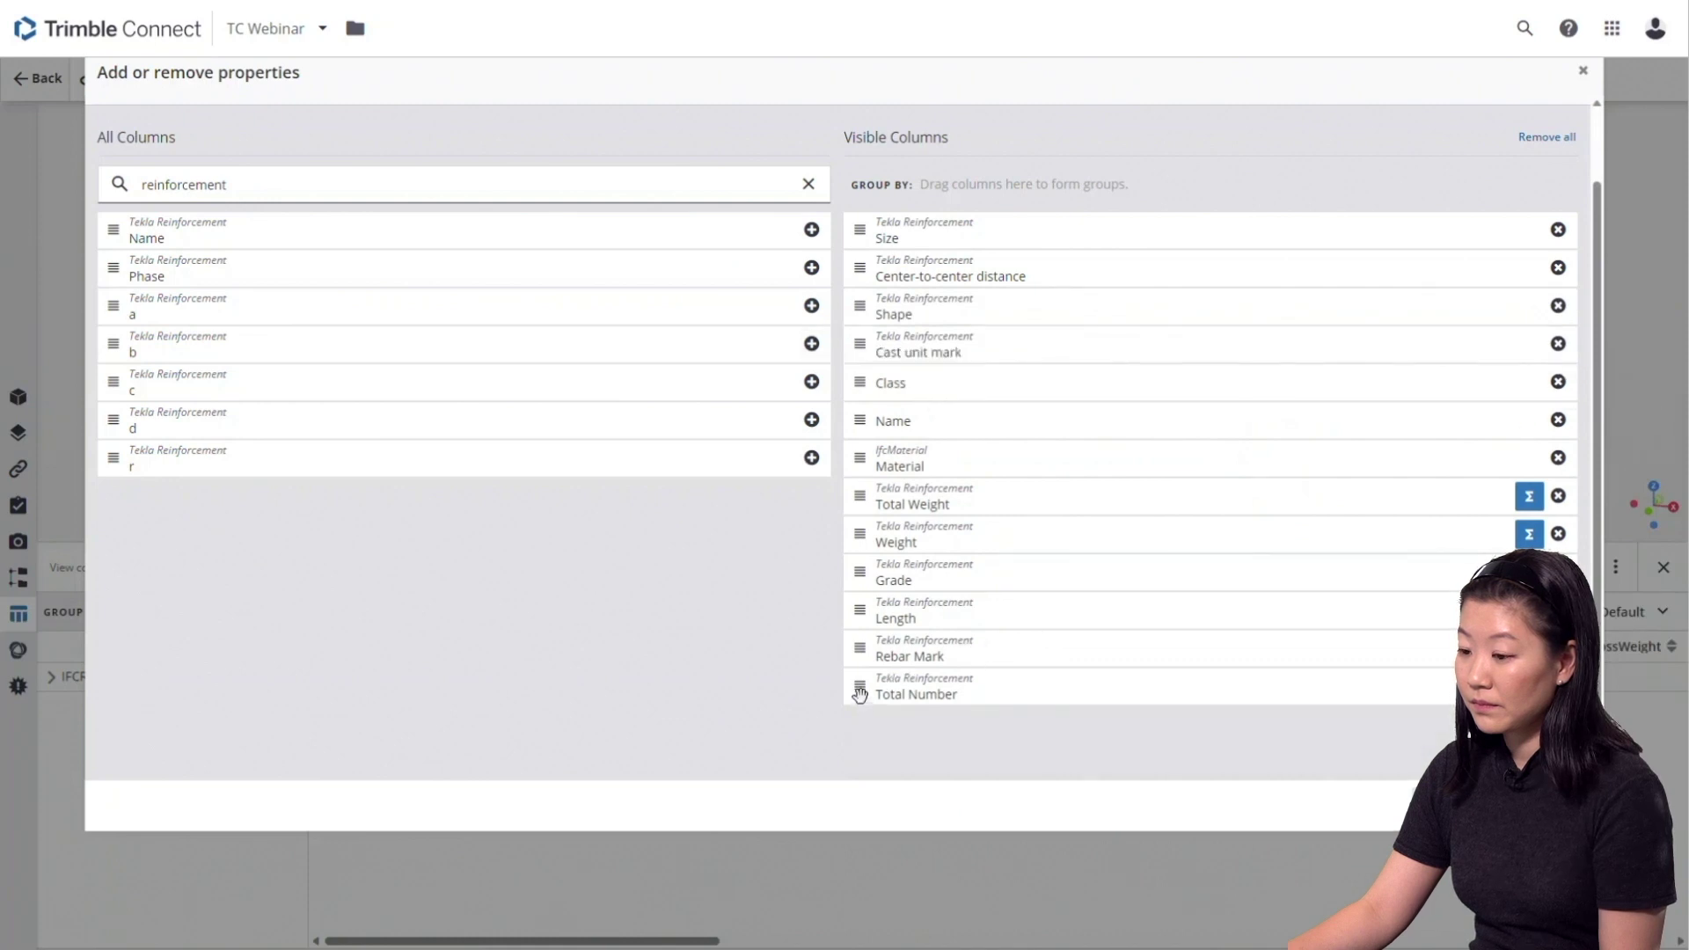
left_click_drag(859, 693, 803, 373)
left_click_drag(860, 681, 793, 393)
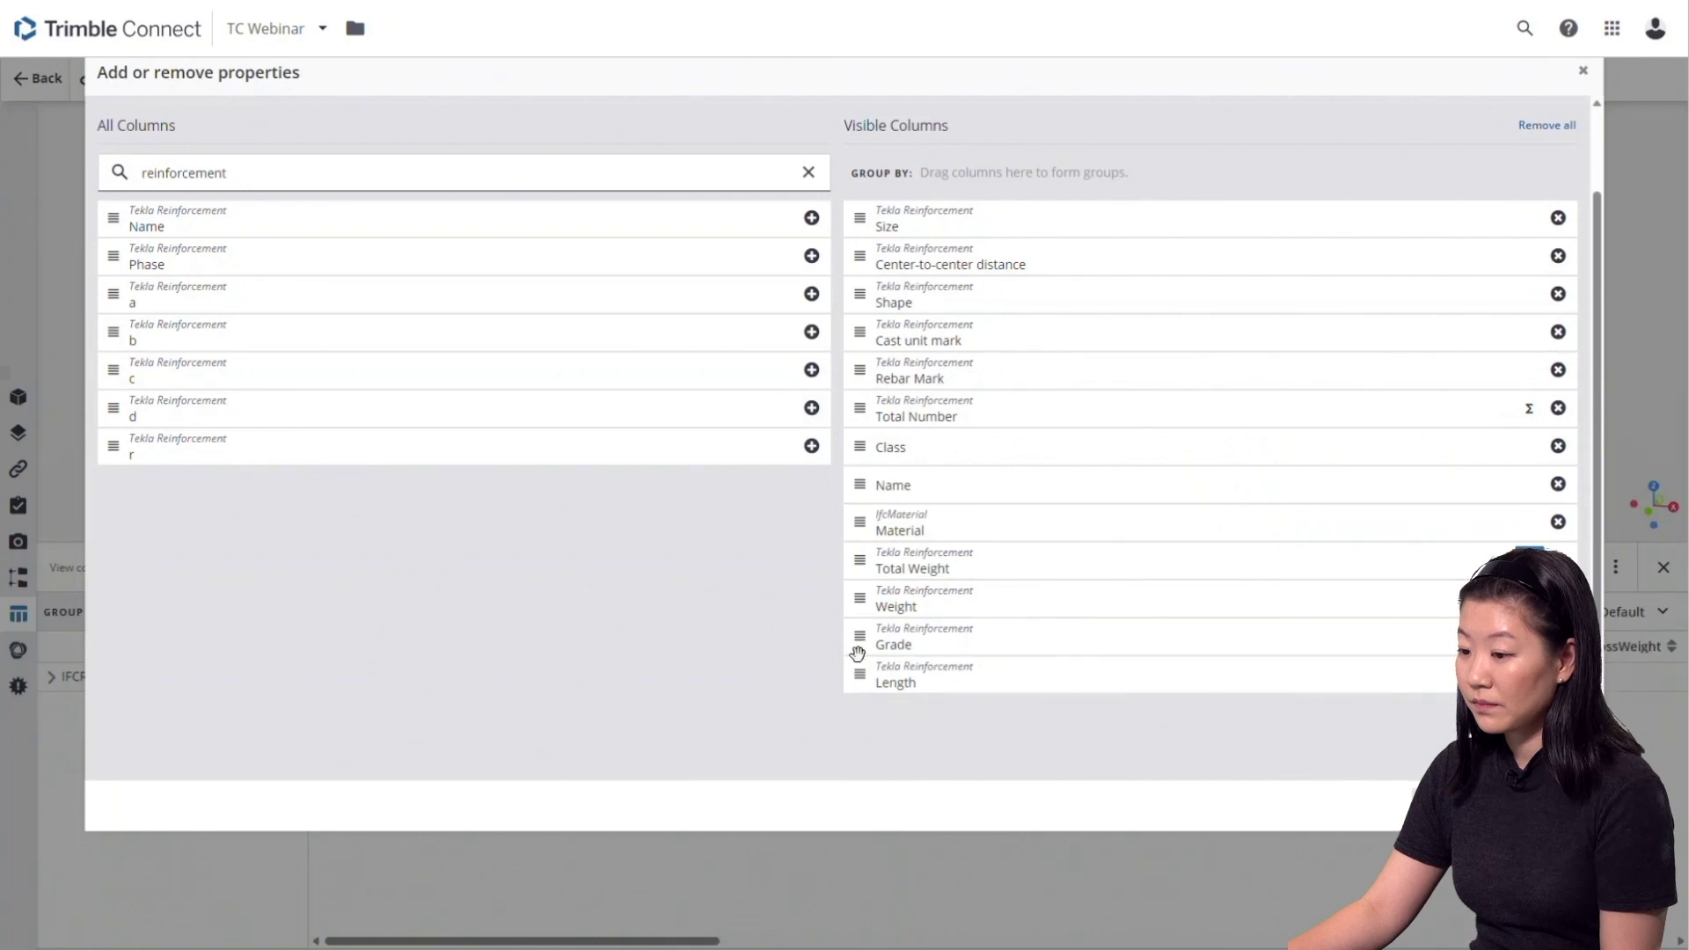
left_click_drag(856, 680, 804, 403)
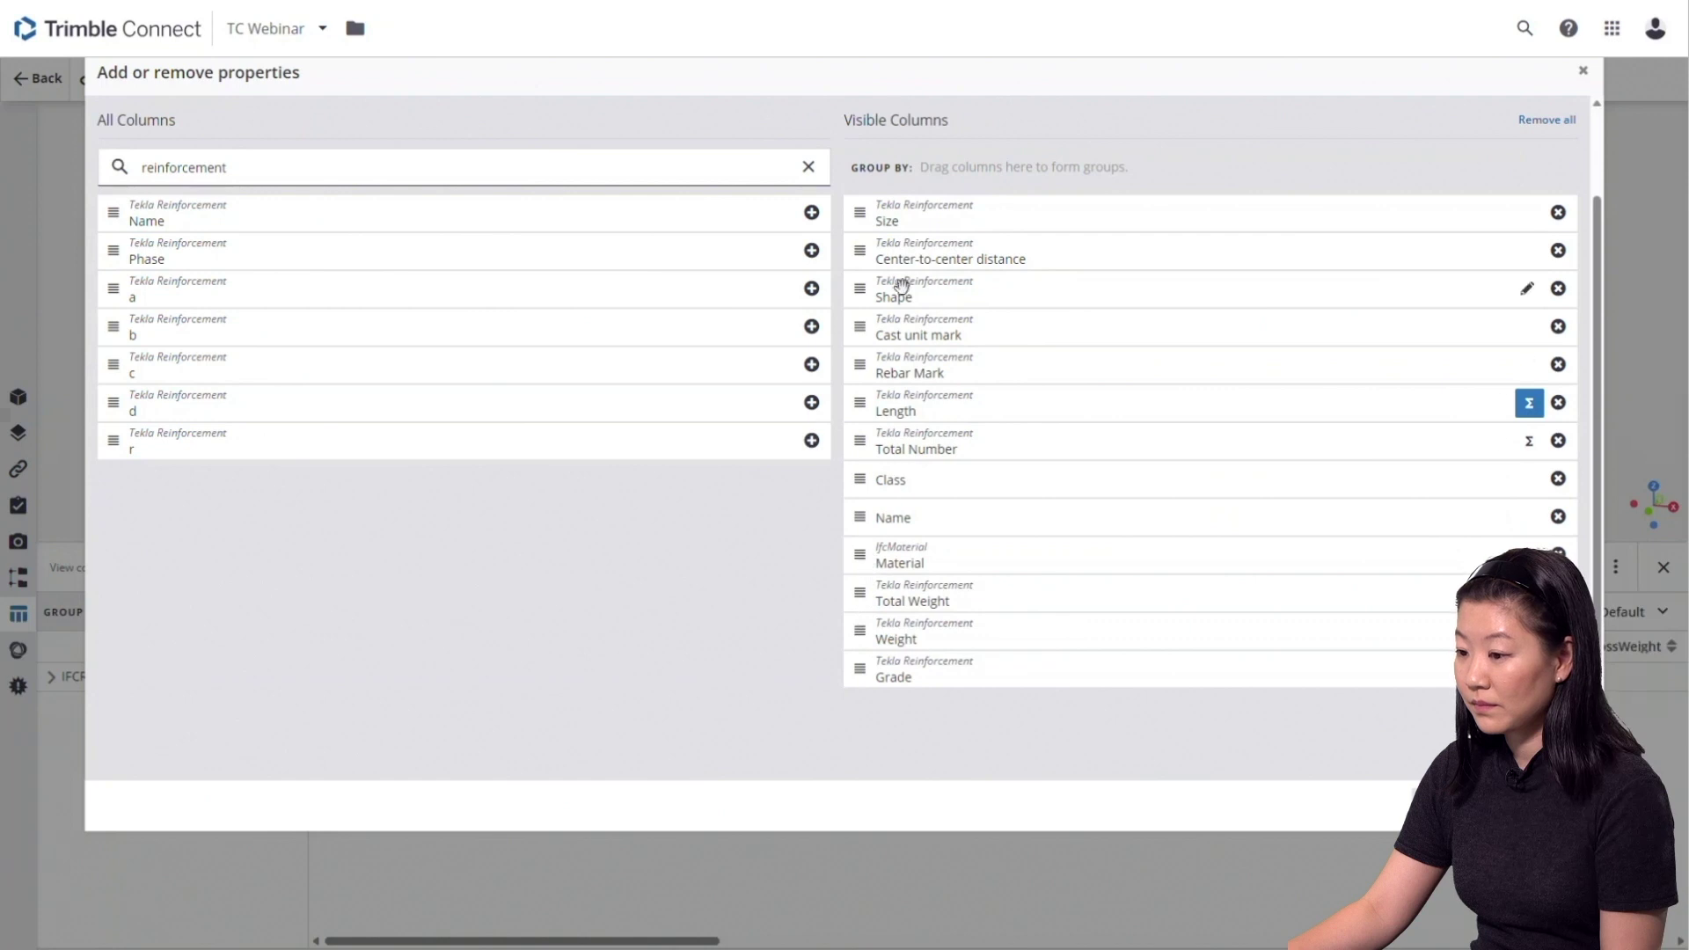
Place Total Weight directly after Total Number in the visible columns and group the table by Size.
left_click_drag(858, 598, 876, 483)
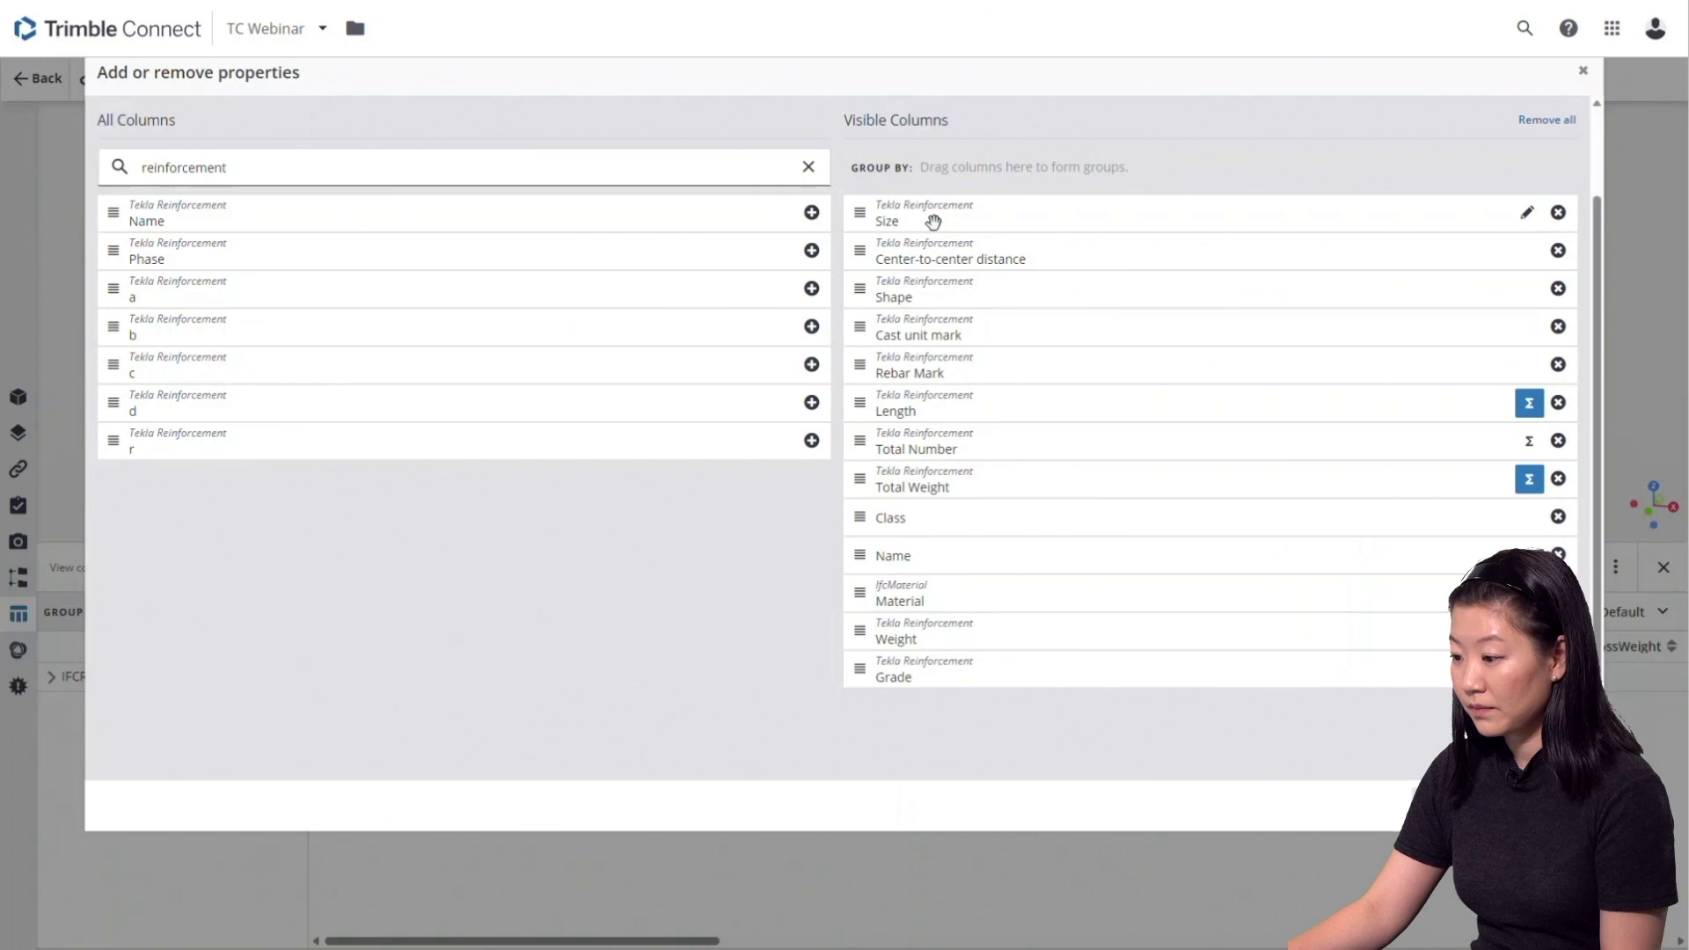
left_click_drag(879, 324, 868, 276)
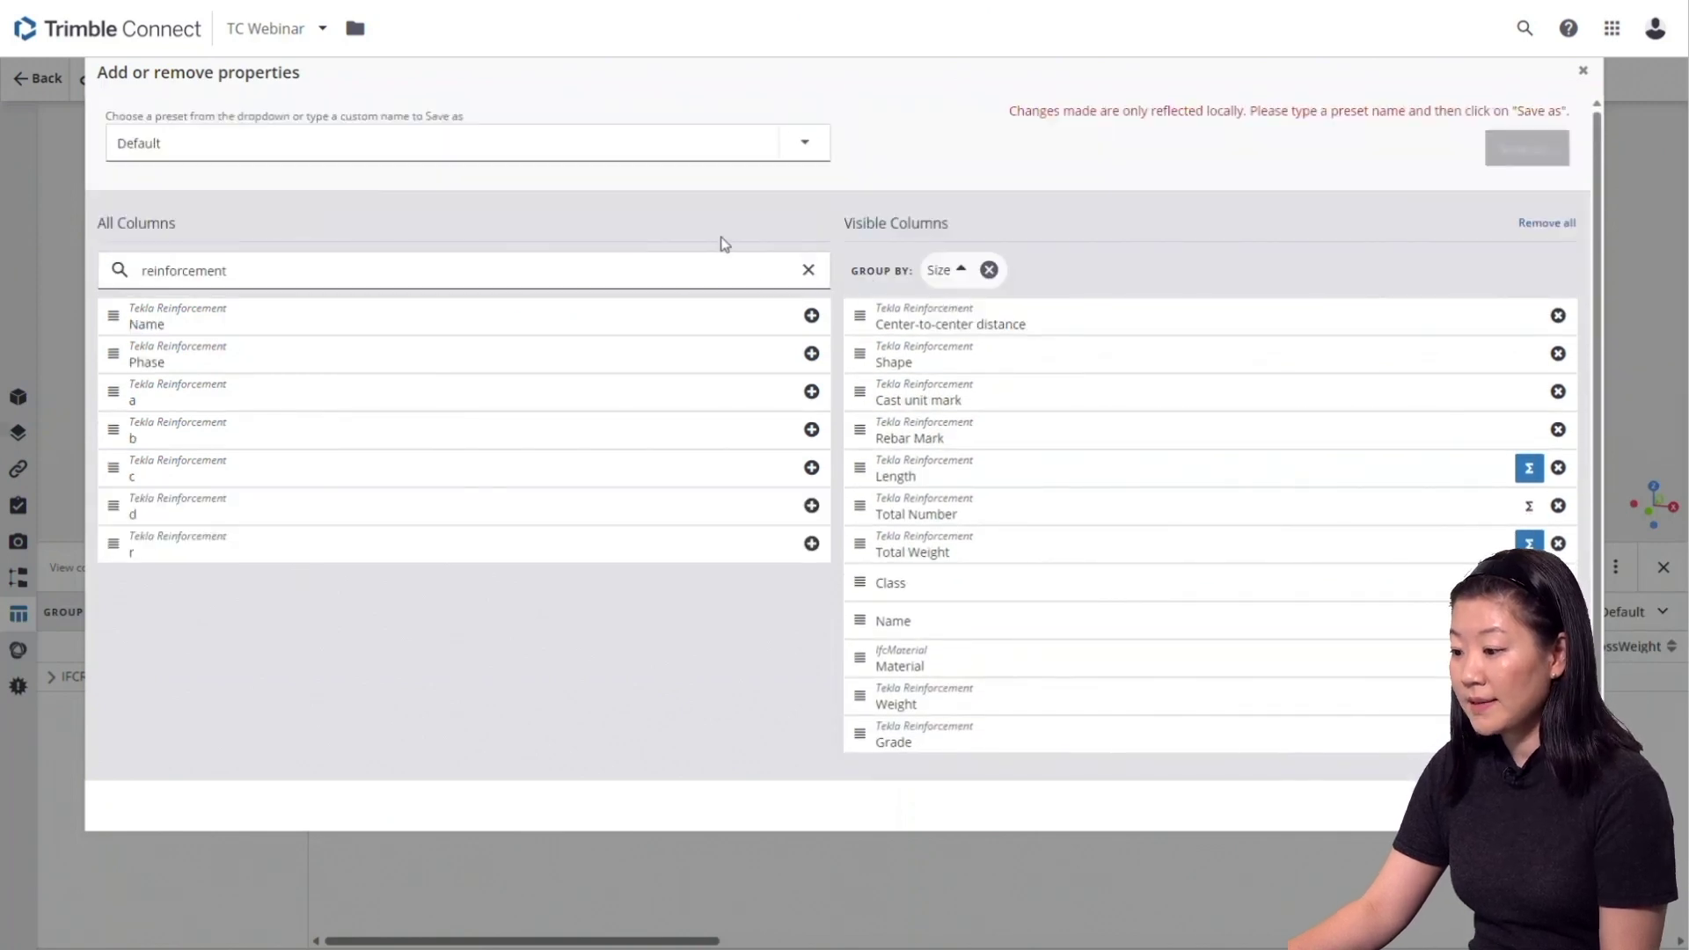
Save the column setup as a project preset named MTO_Rebar and apply it to the data table.
left_click(684, 145)
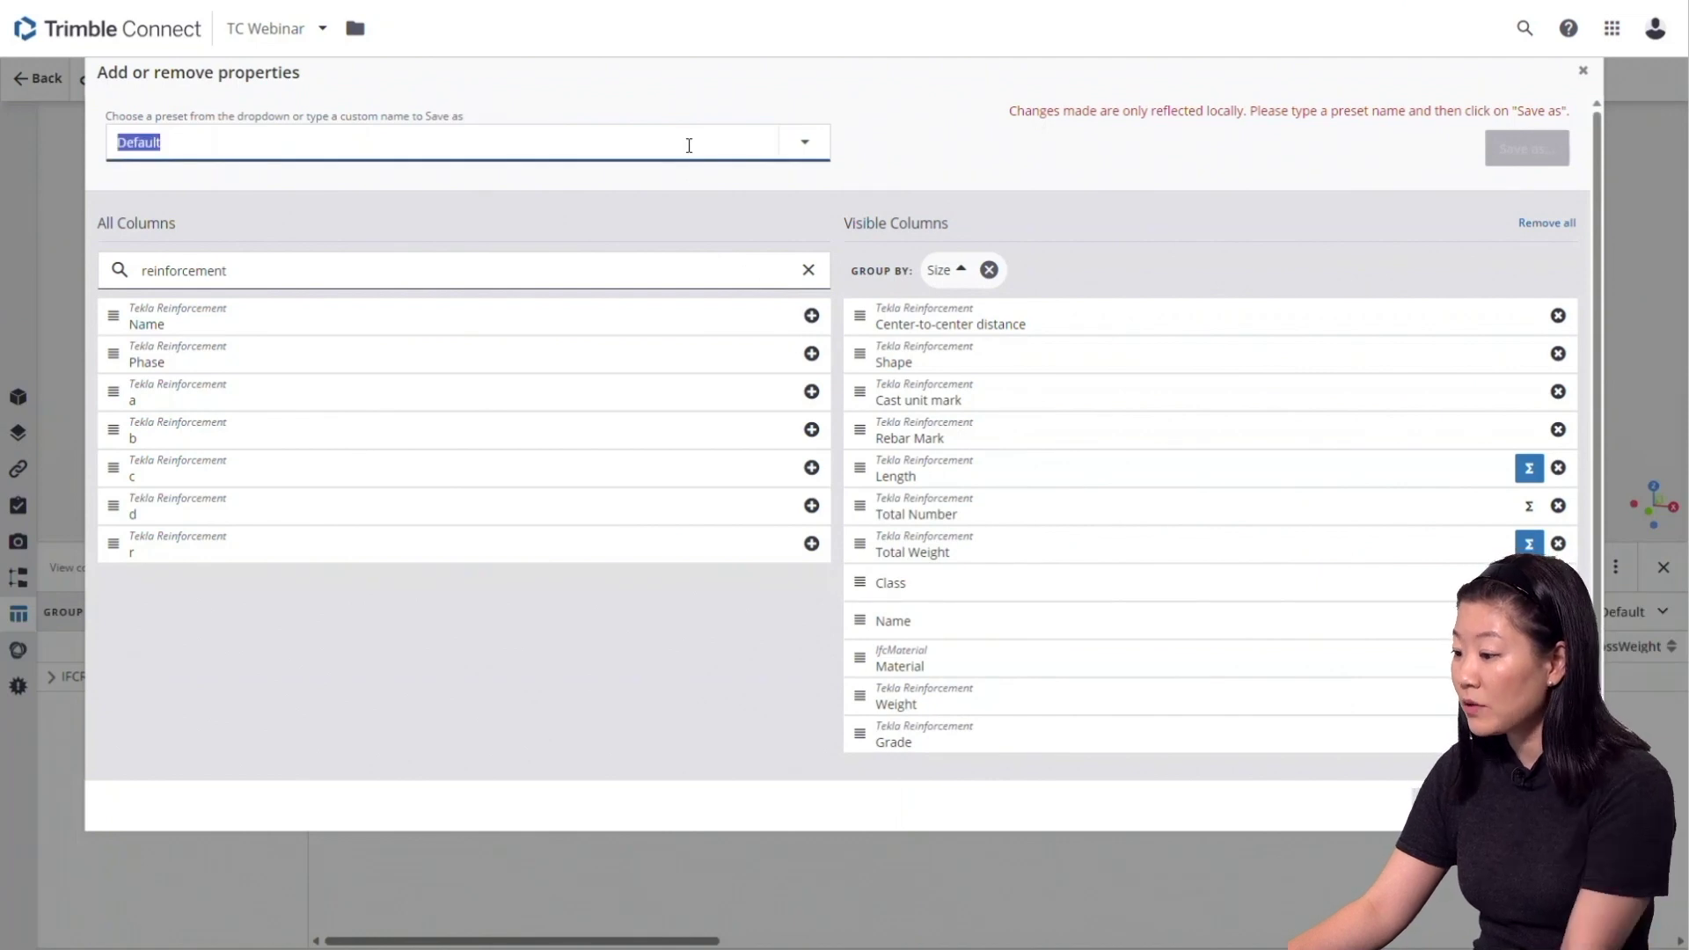
type("MTO_Rebar")
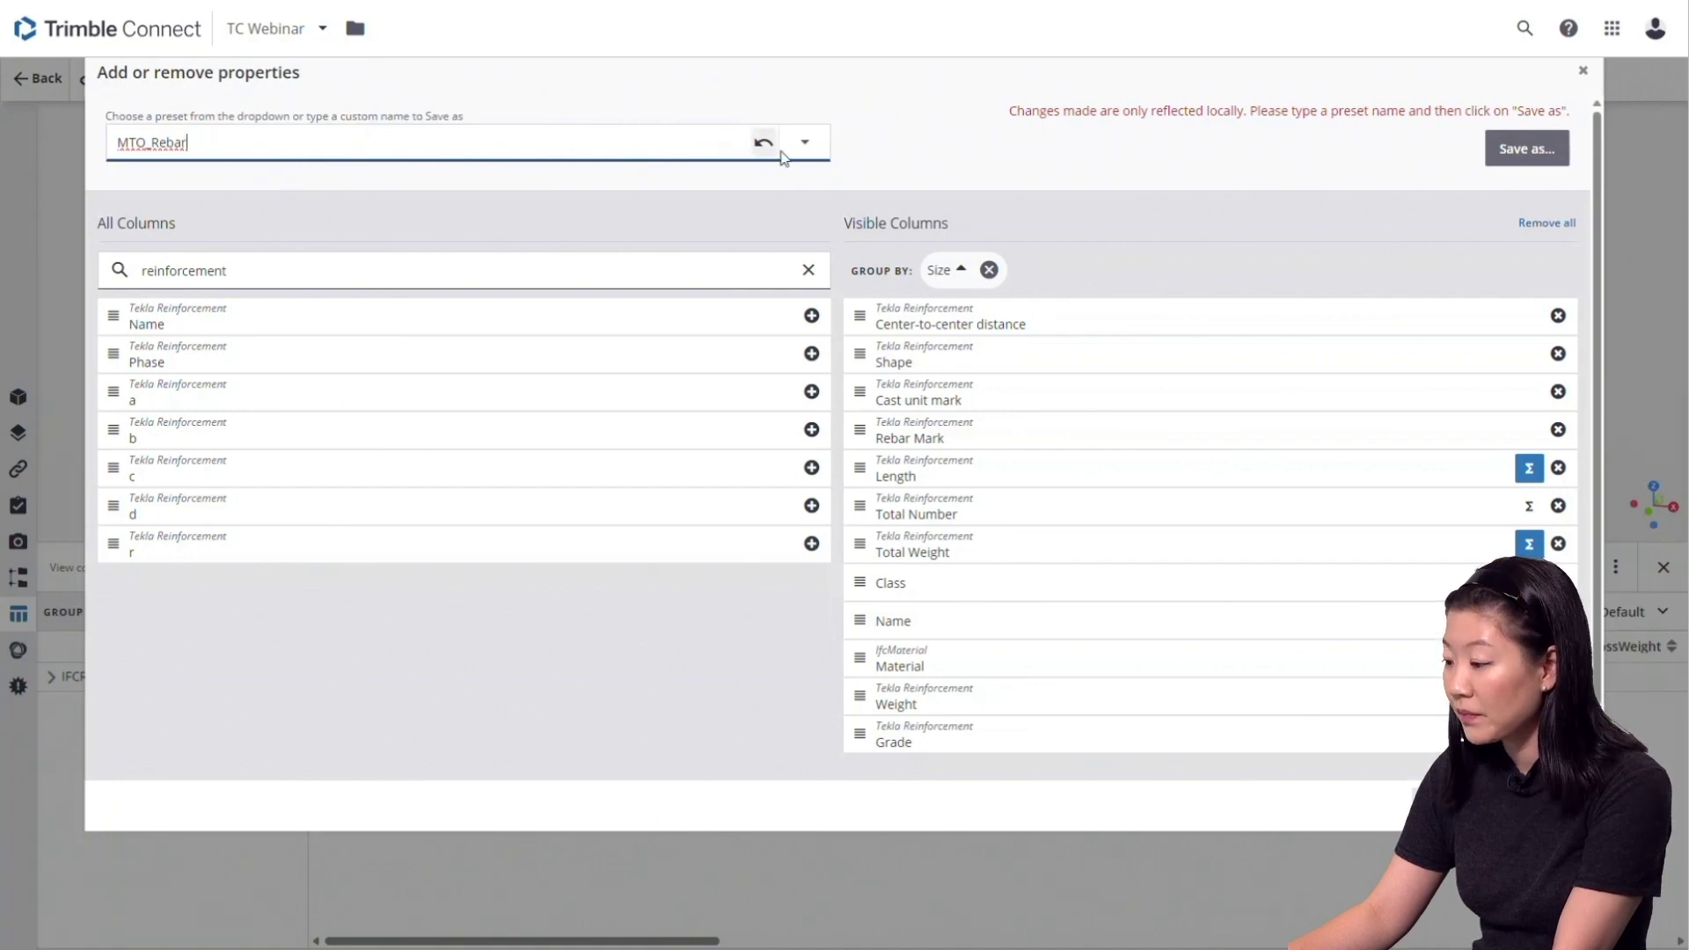
left_click(1510, 152)
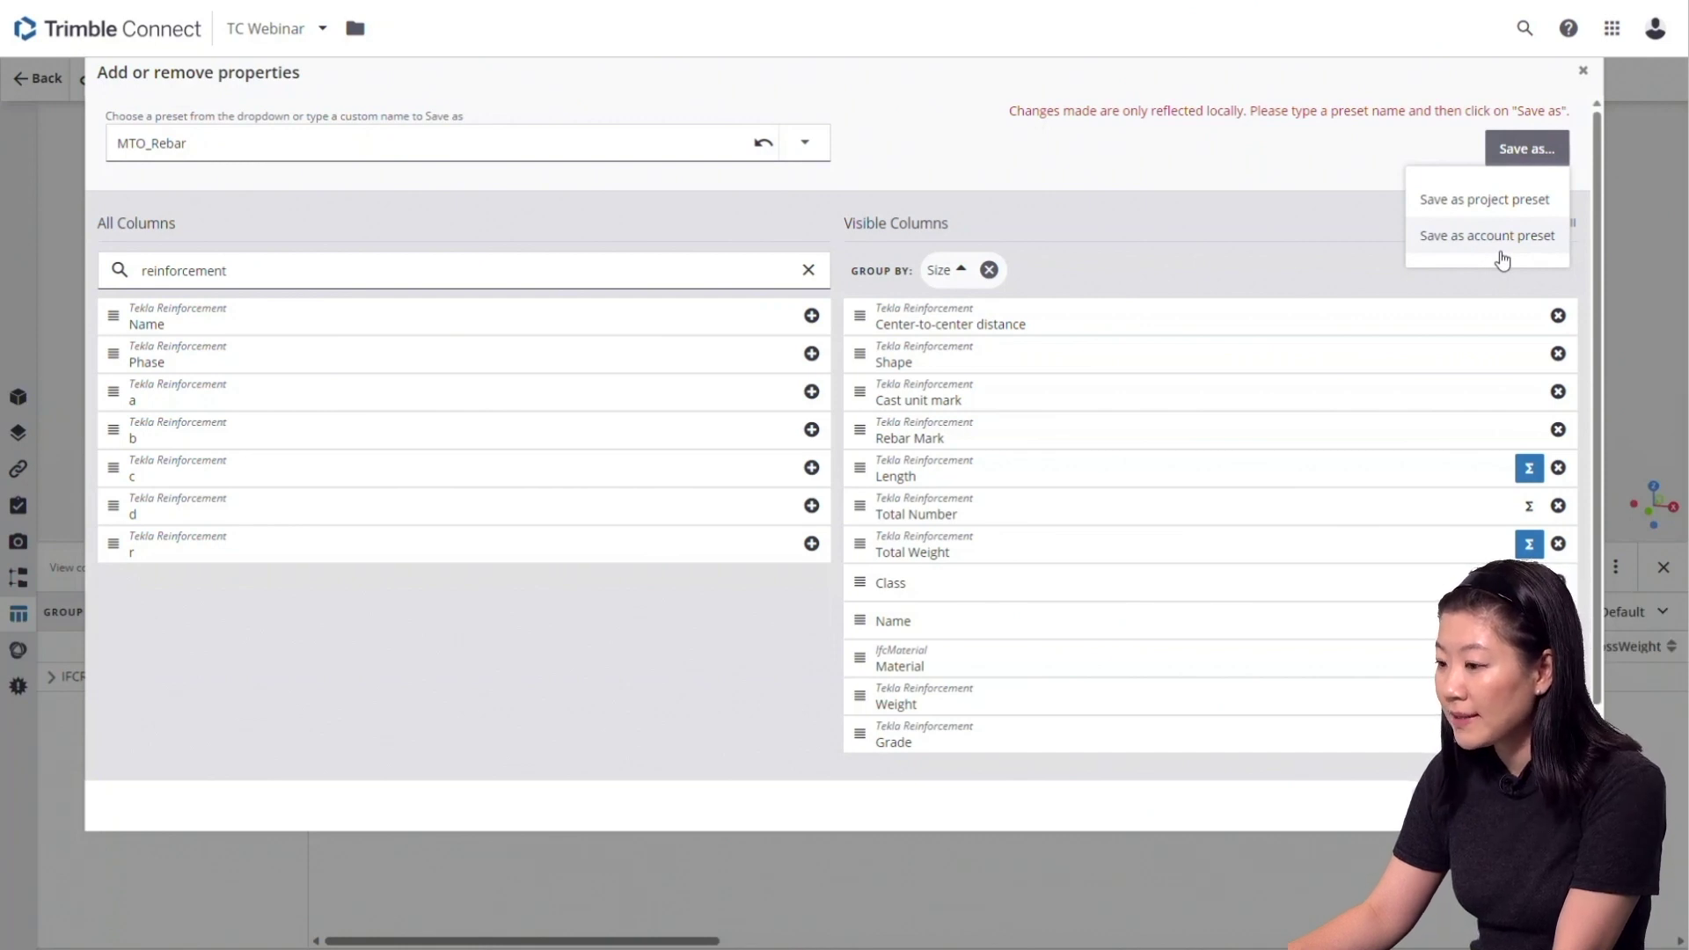
left_click(1502, 217)
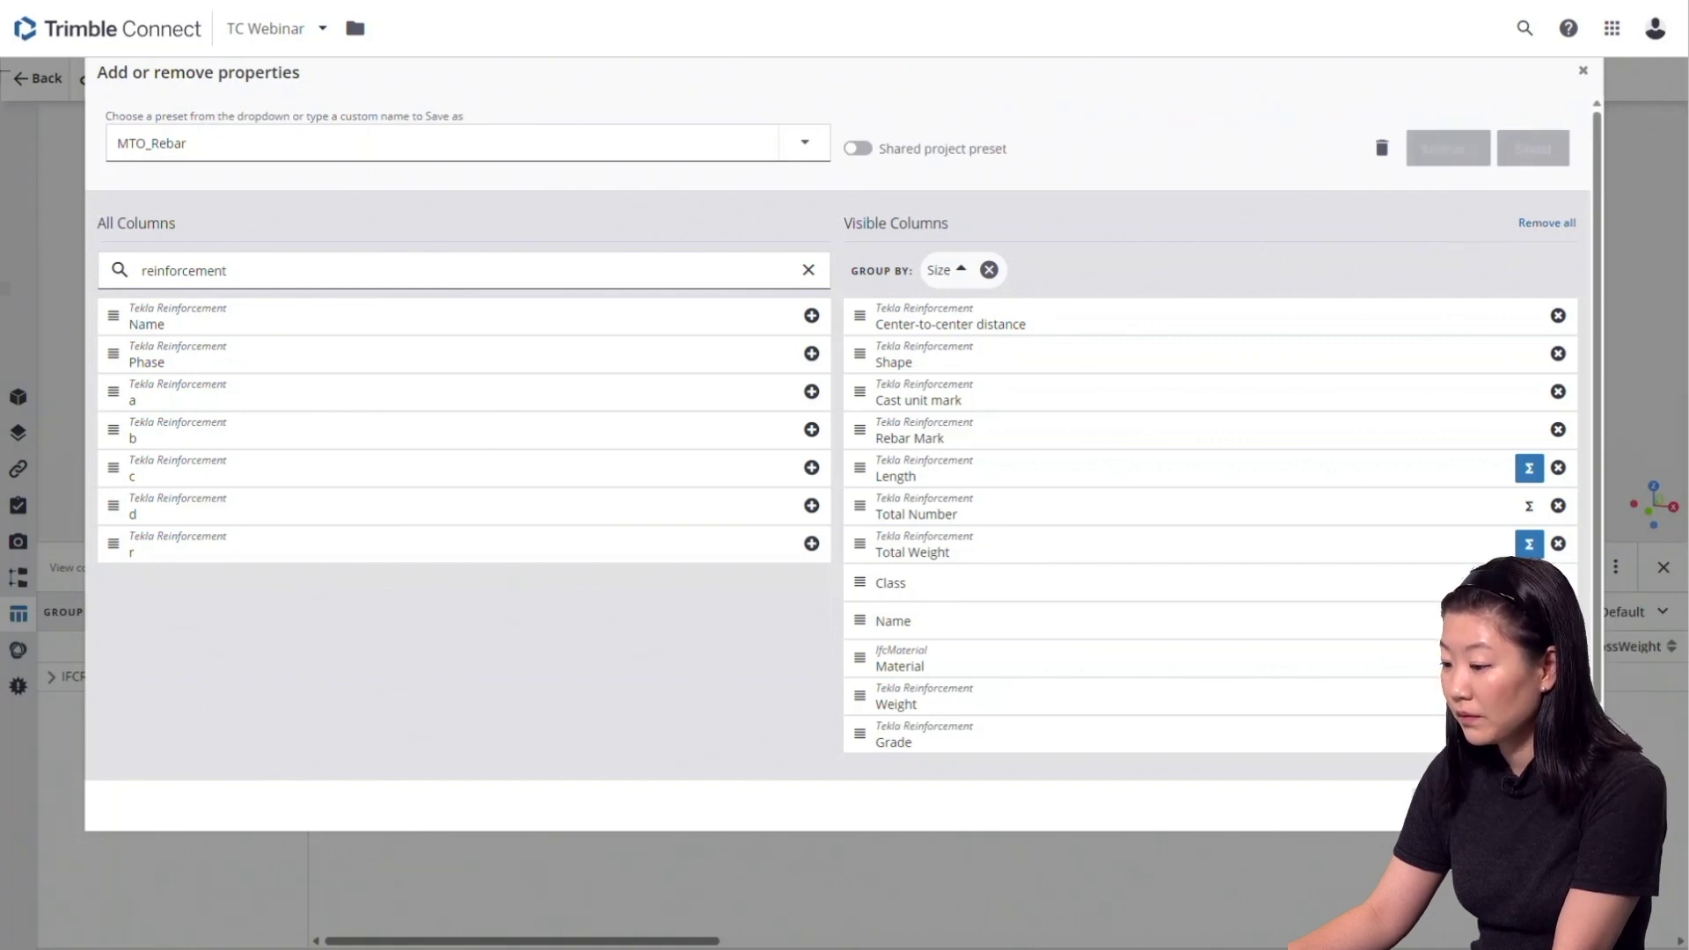
left_click(1541, 805)
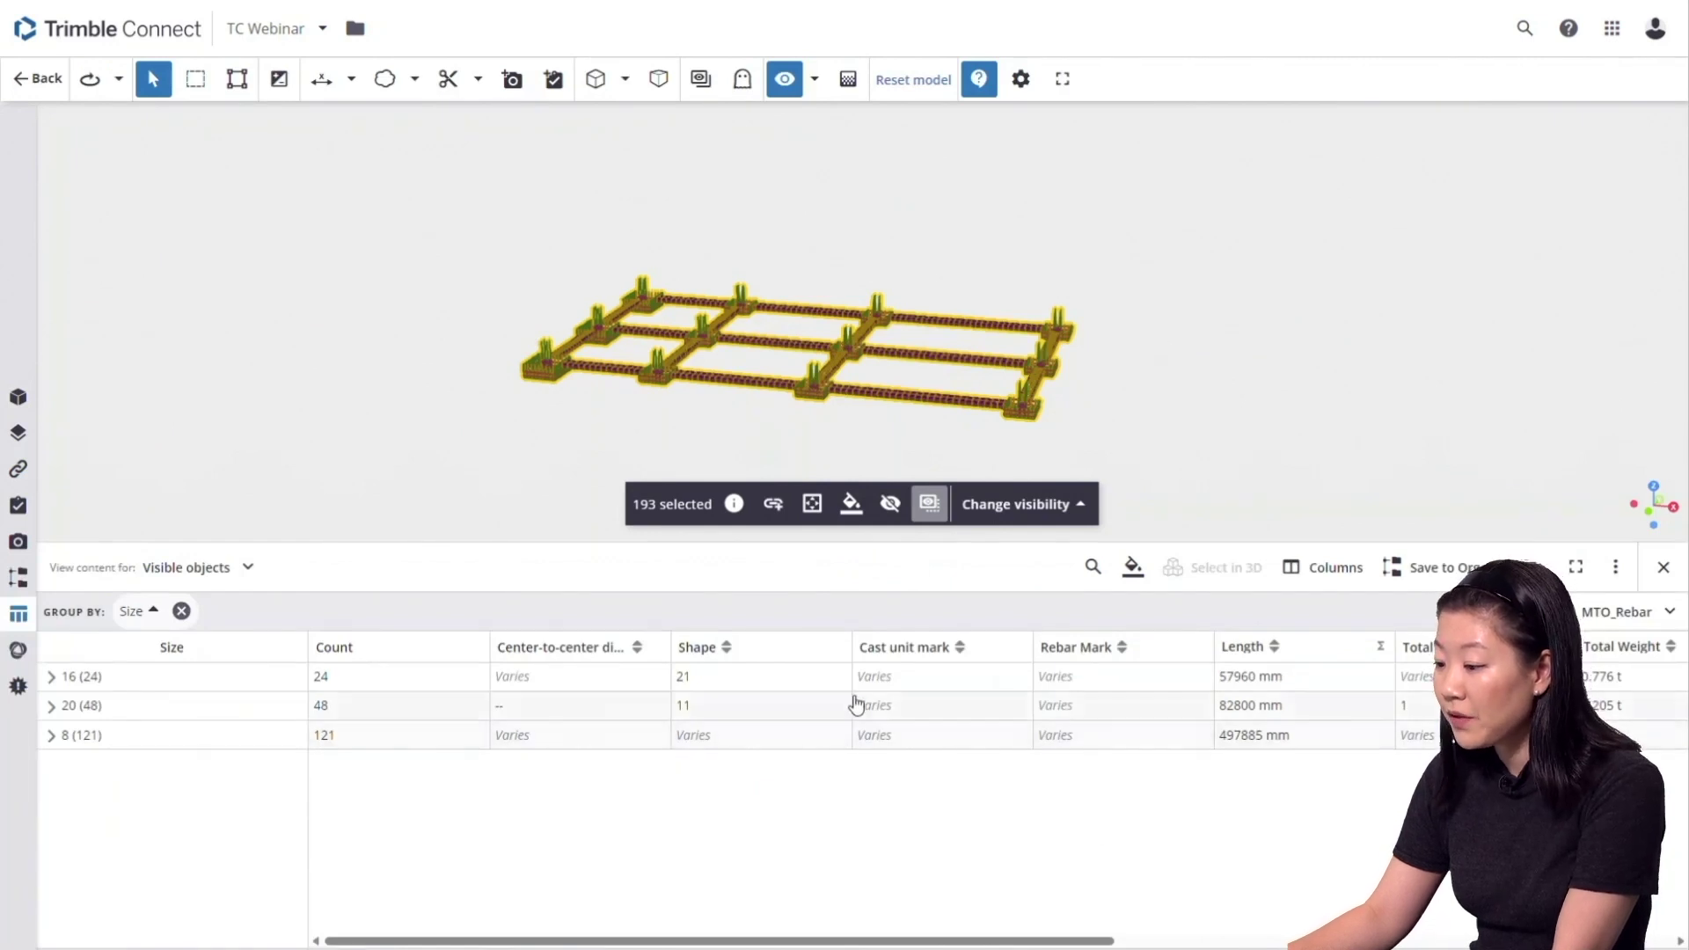
Add Cast unit mark as a second grouping level below Size and expand the 16, 20 and 8 size groups.
left_click_drag(892, 651, 299, 617)
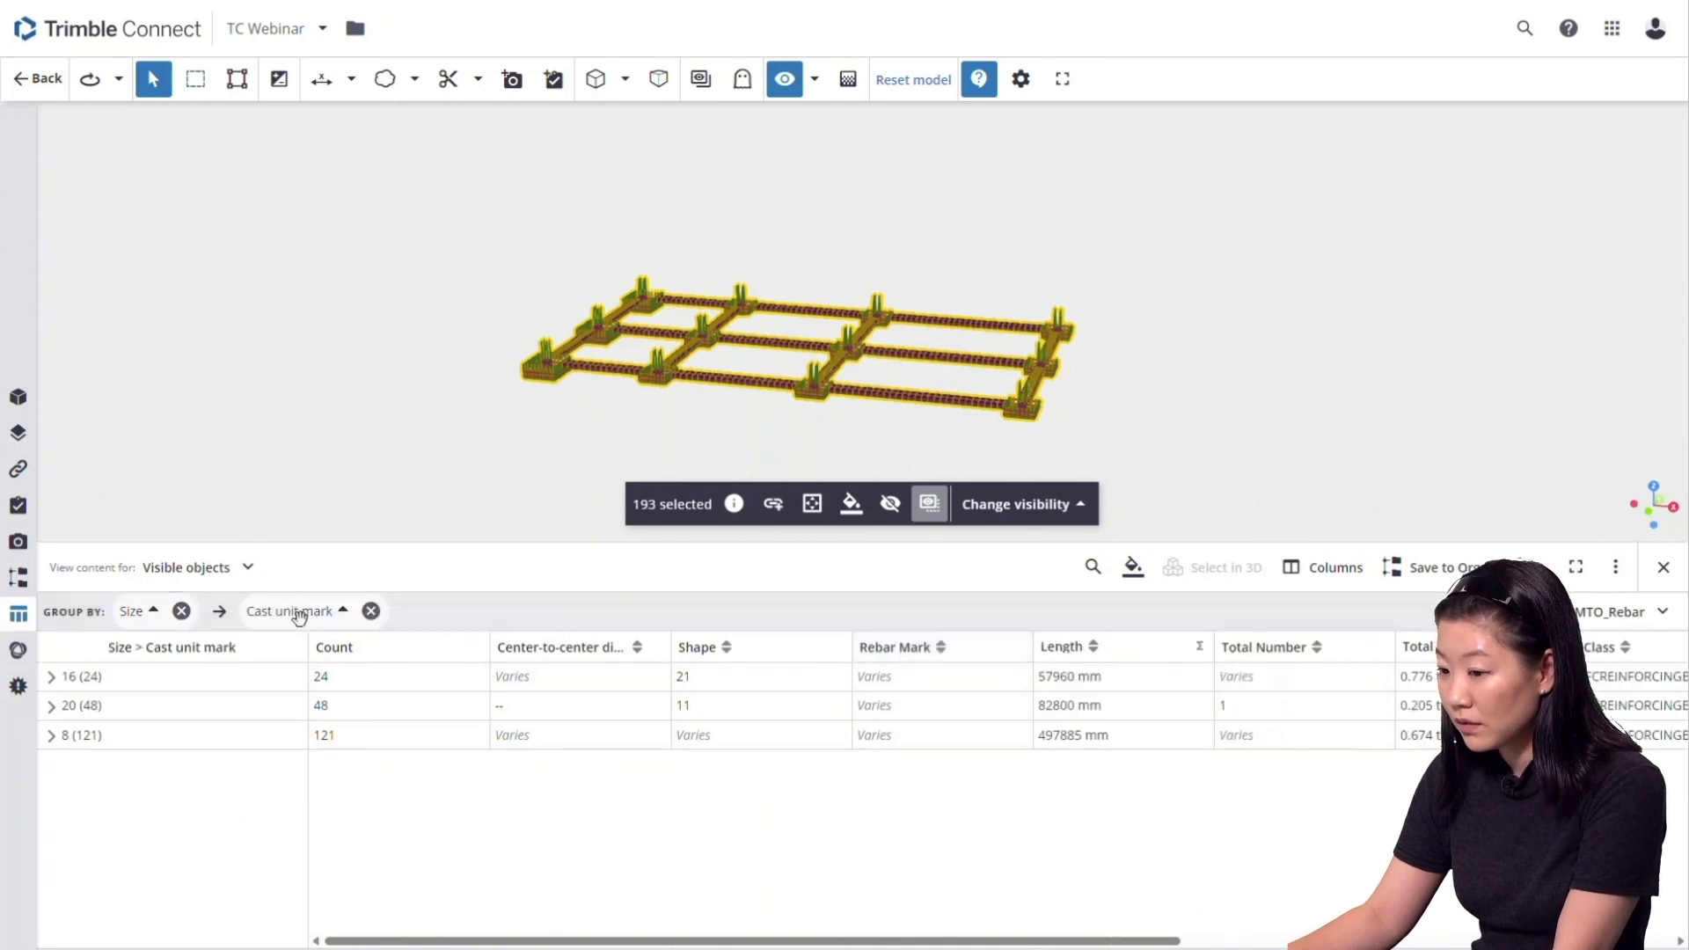
left_click(51, 676)
left_click(51, 763)
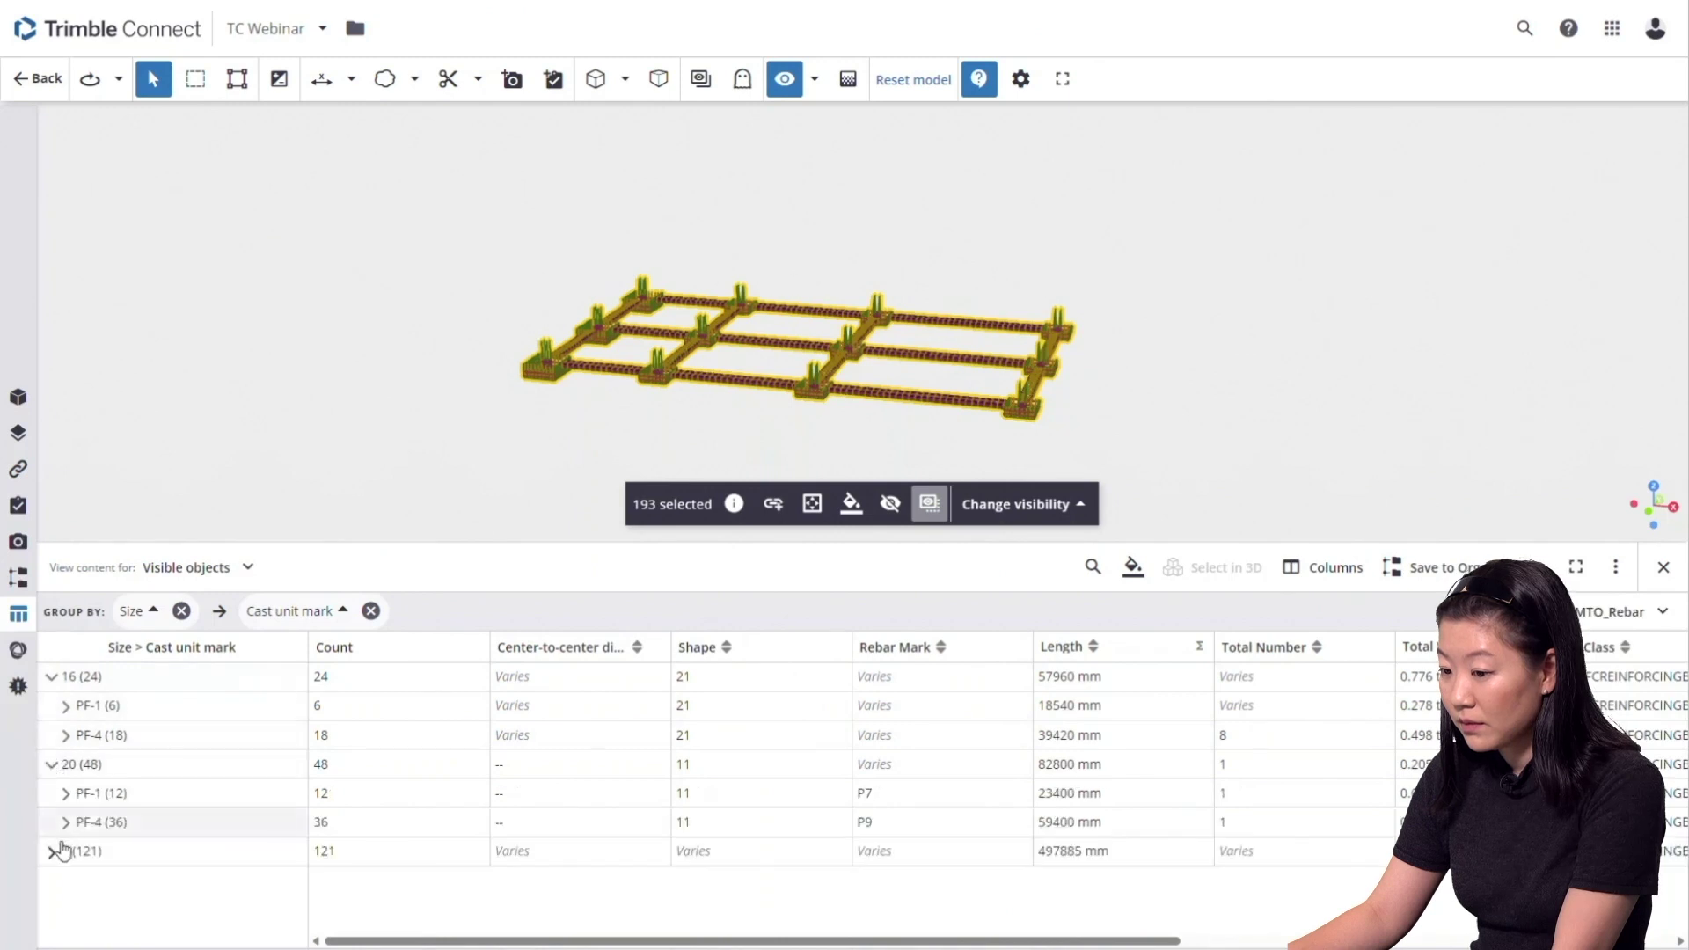
left_click(50, 850)
scroll(343, 823, "down", 2)
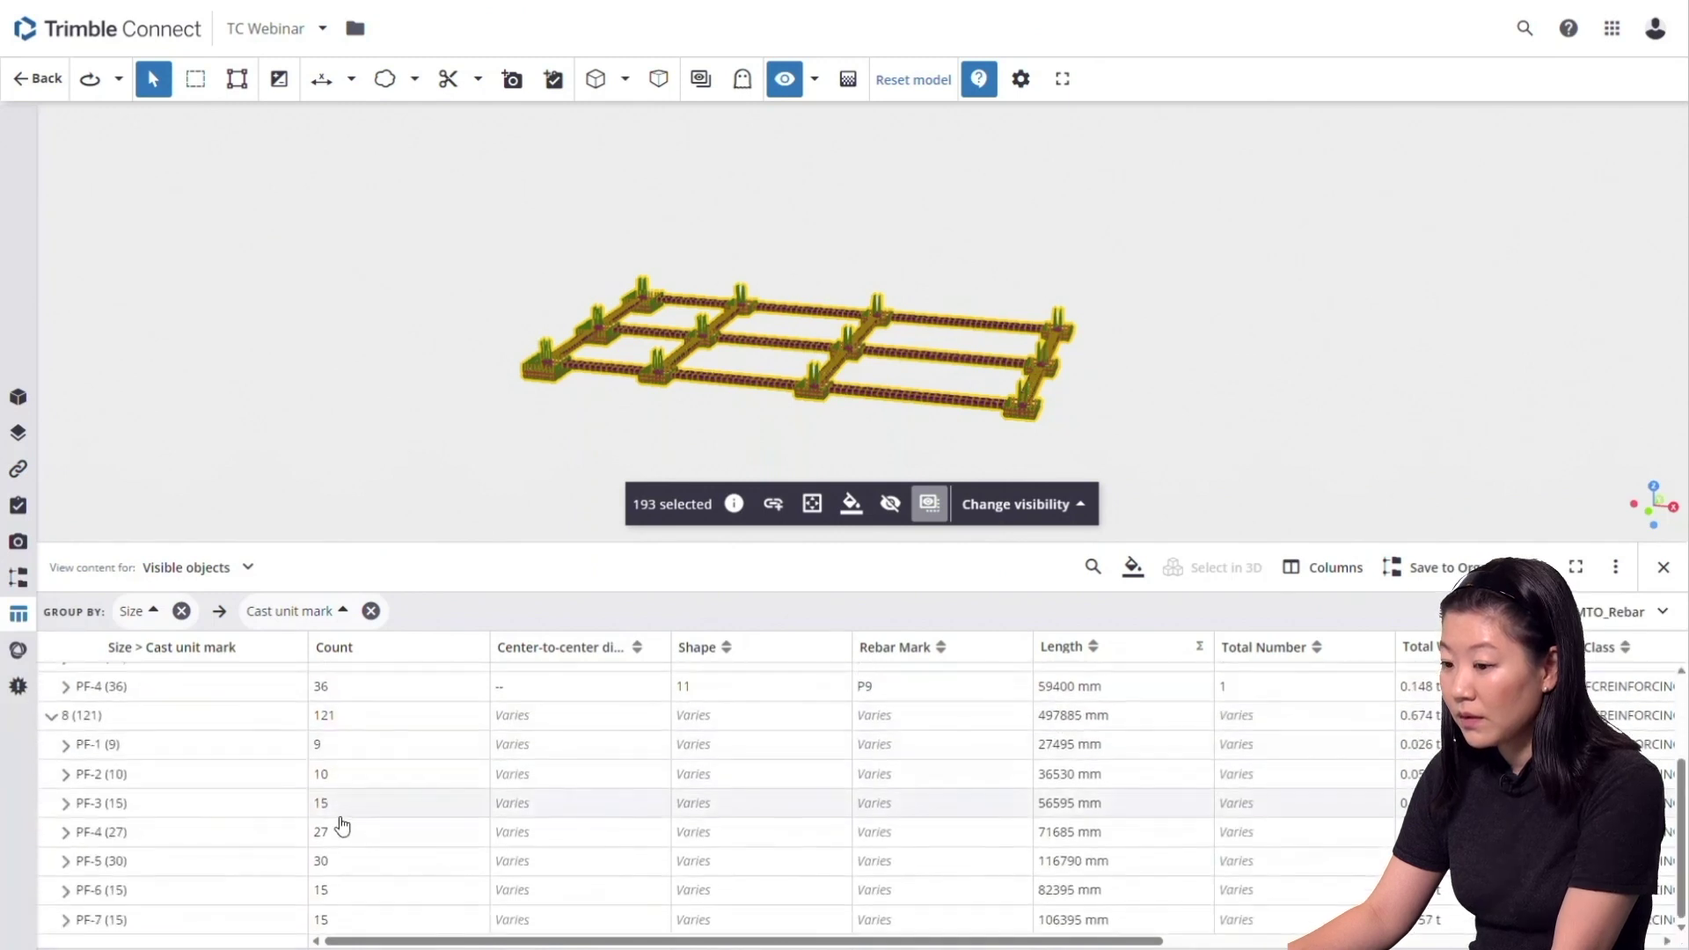
scroll(343, 823, "up", 3)
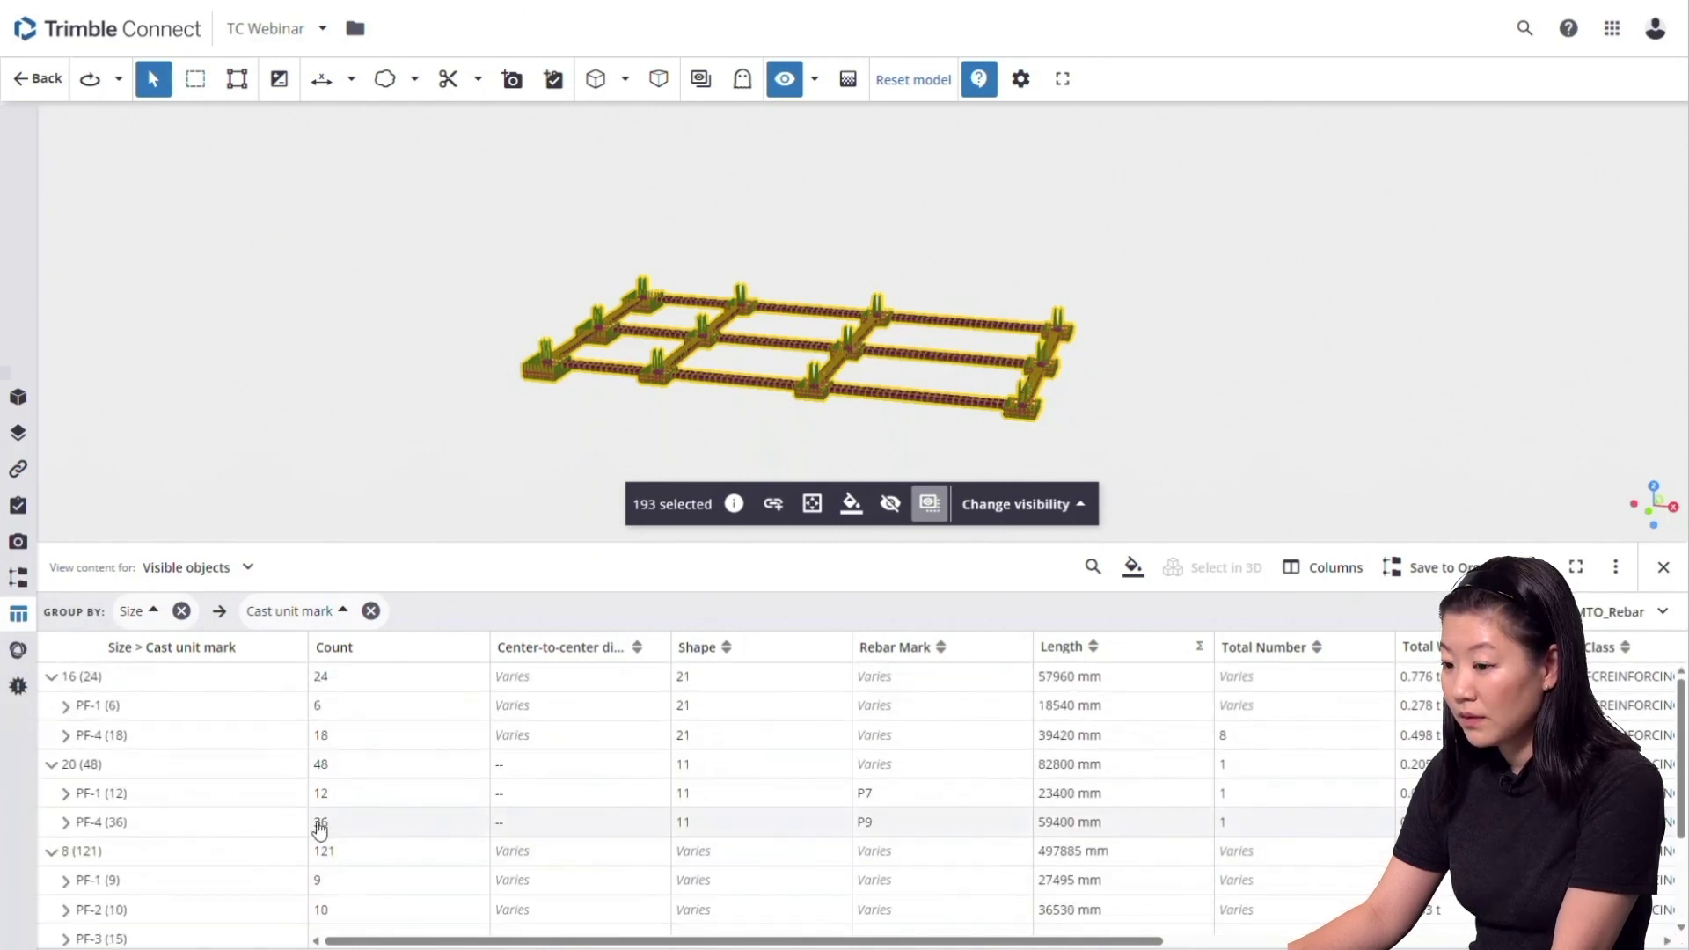
Export the table to CSV using the current groups and default precisions, and open the exported file in Excel.
left_click(1616, 572)
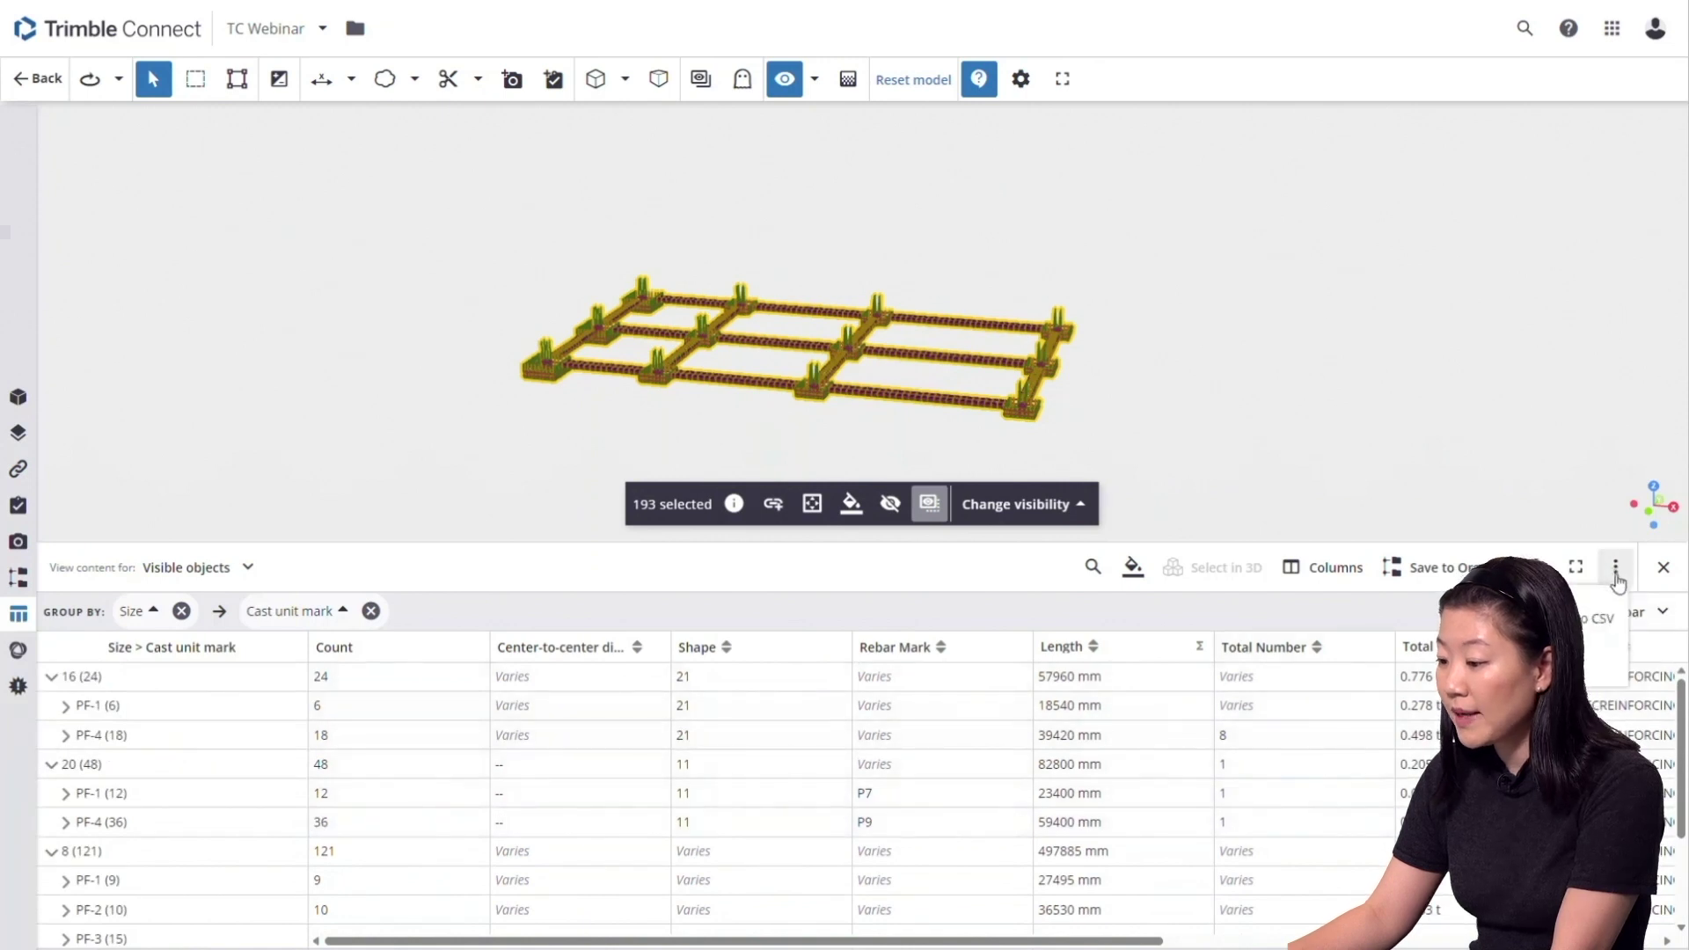
left_click(1574, 626)
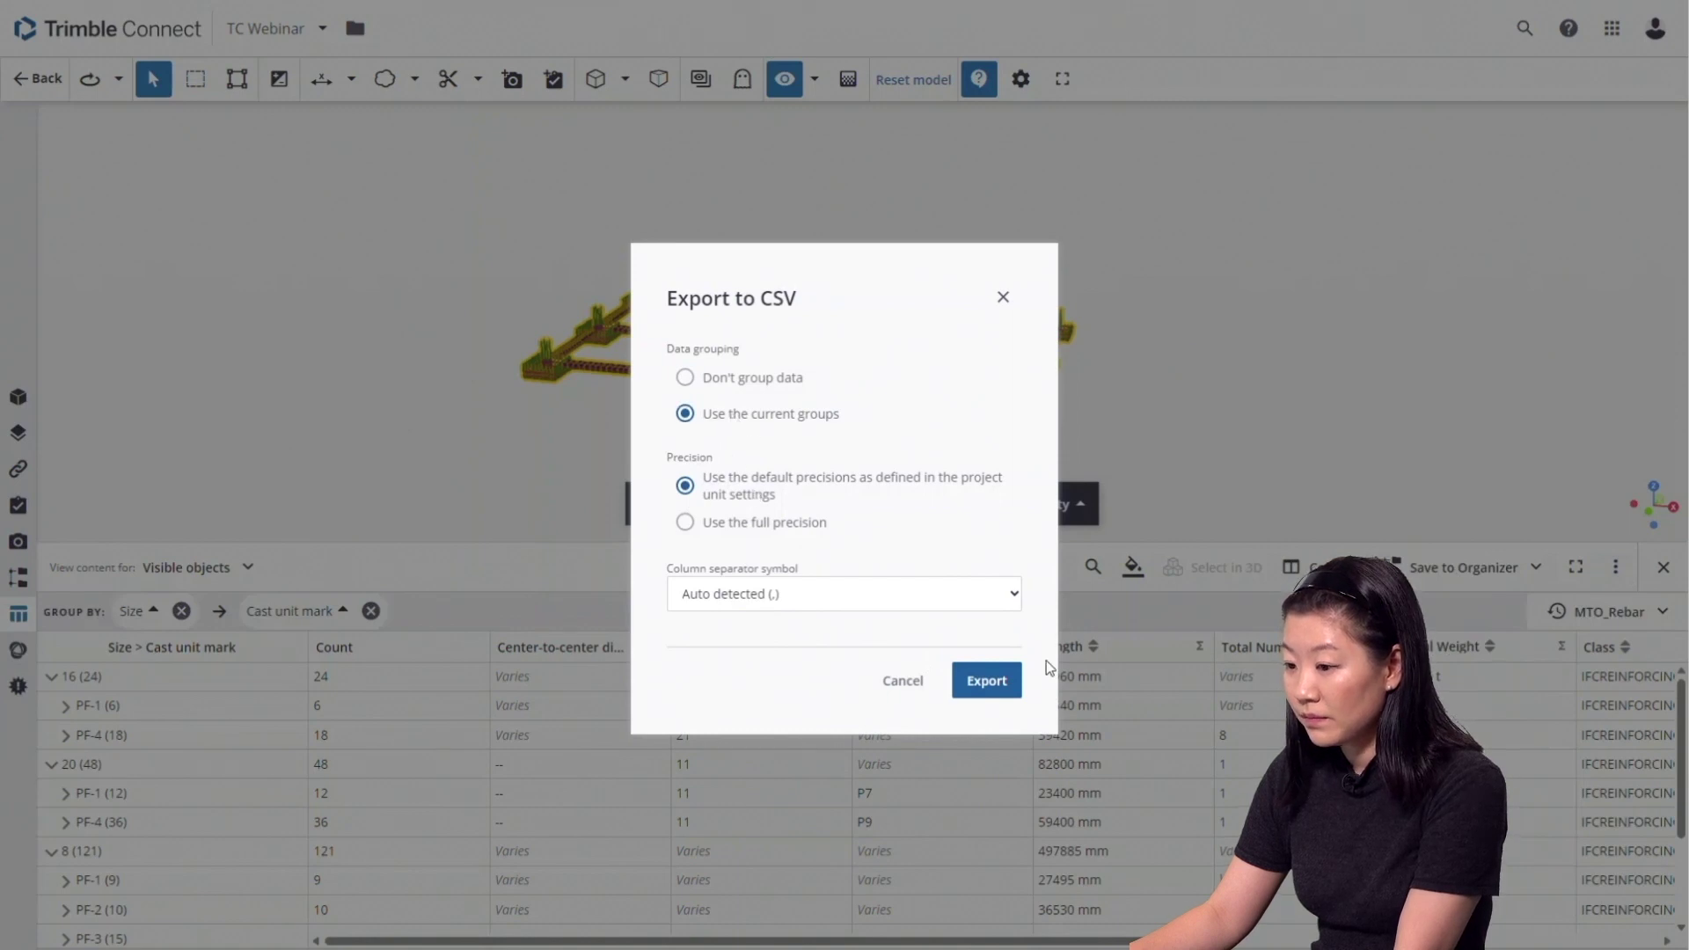
left_click(1010, 683)
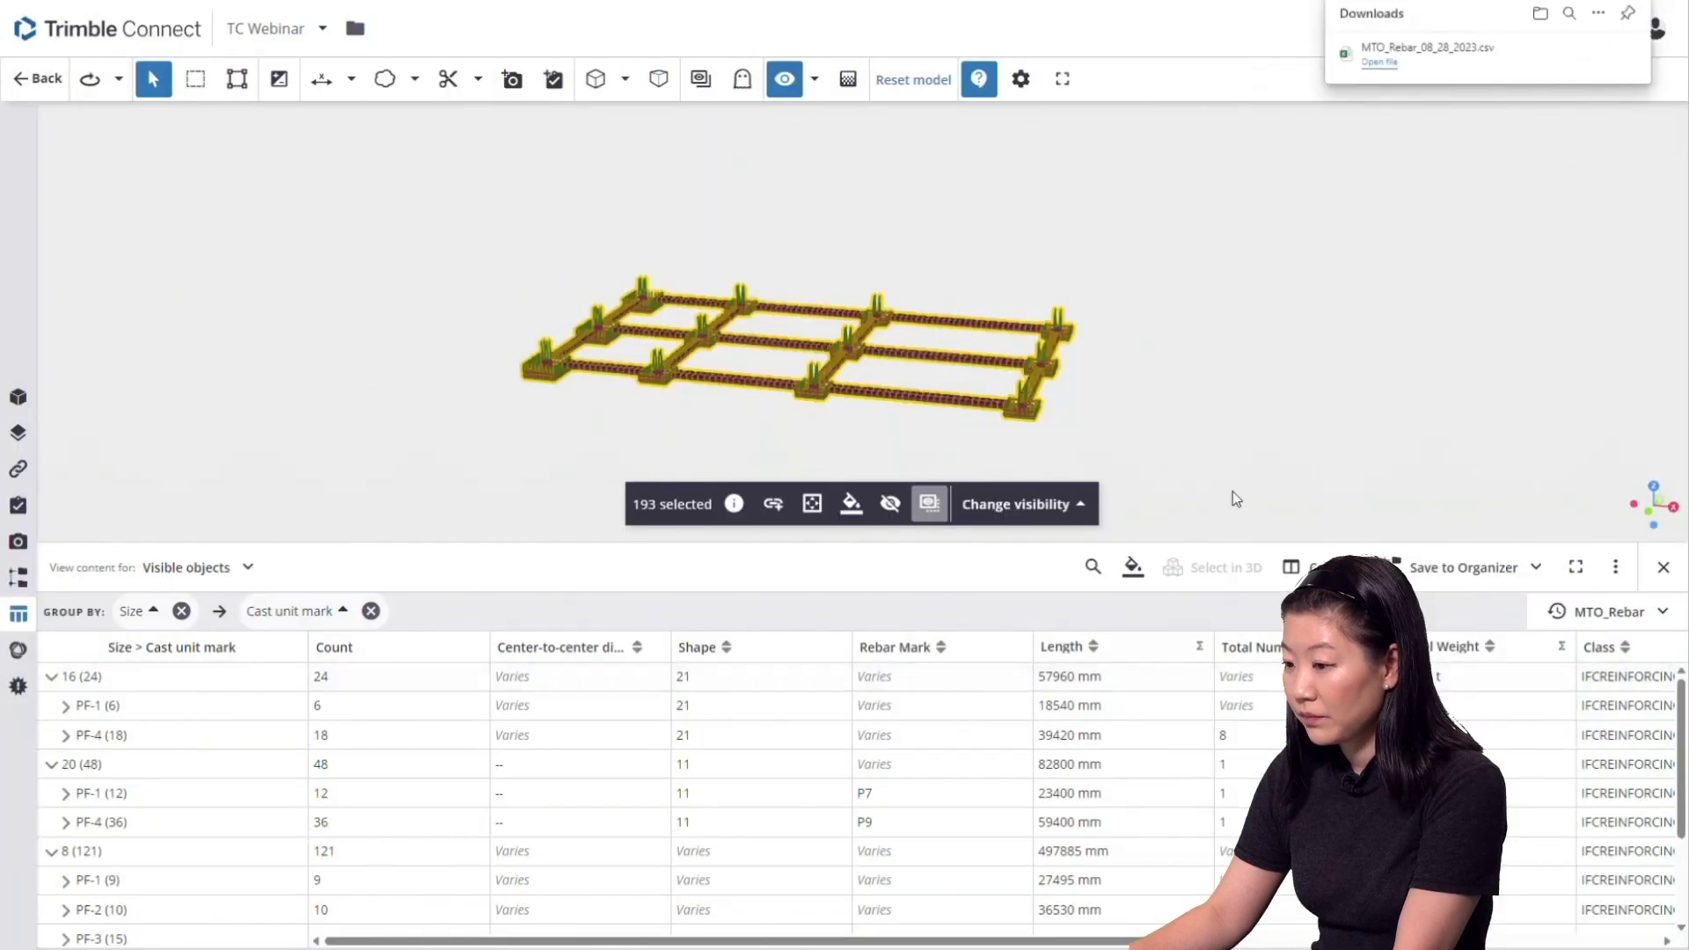
left_click(1376, 64)
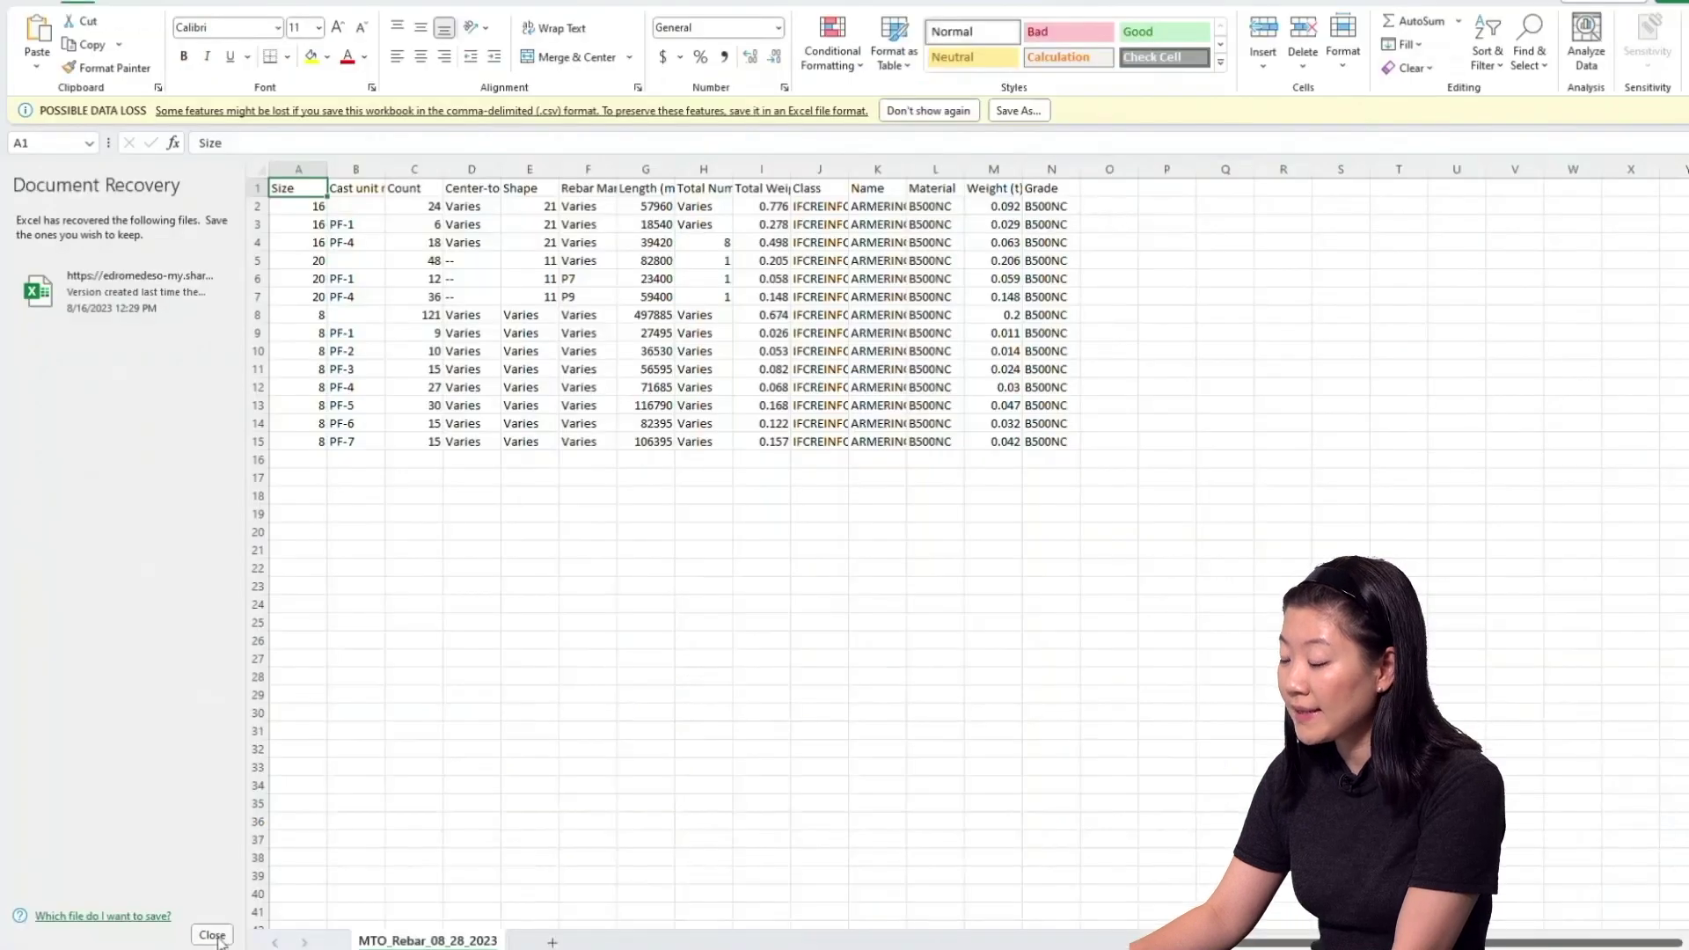
left_click_drag(79, 173, 238, 172)
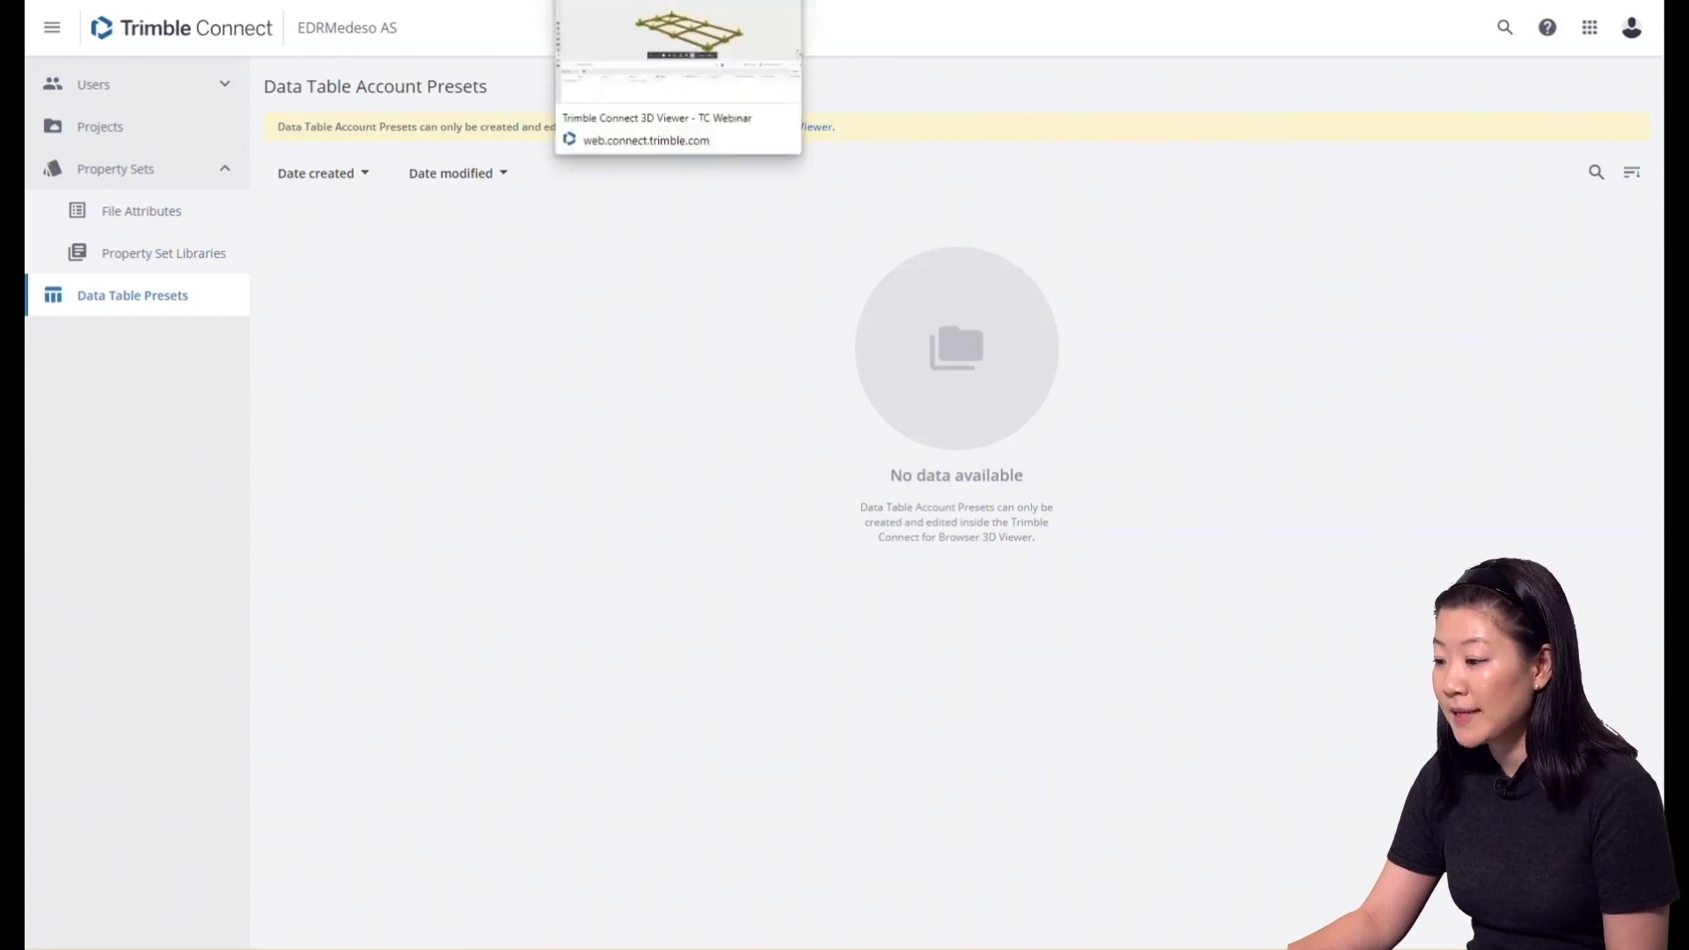
Return to the TC Webinar 3D viewer and load the MTO_Rebar preset in the column properties.
left_click(661, 1)
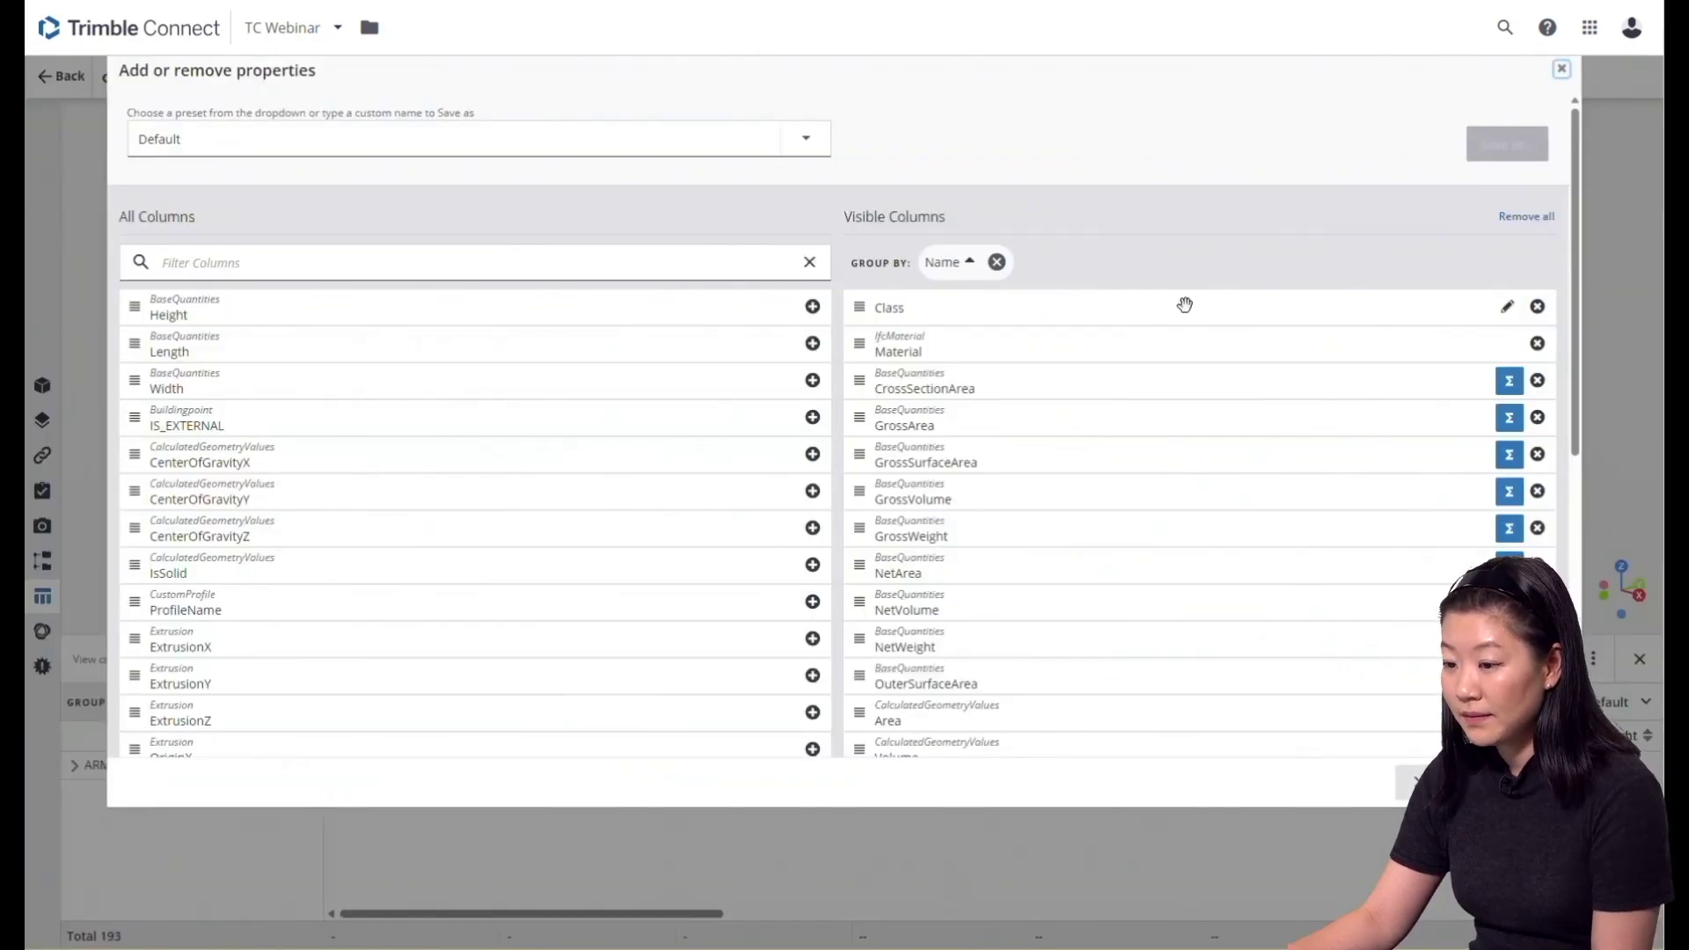
left_click(804, 138)
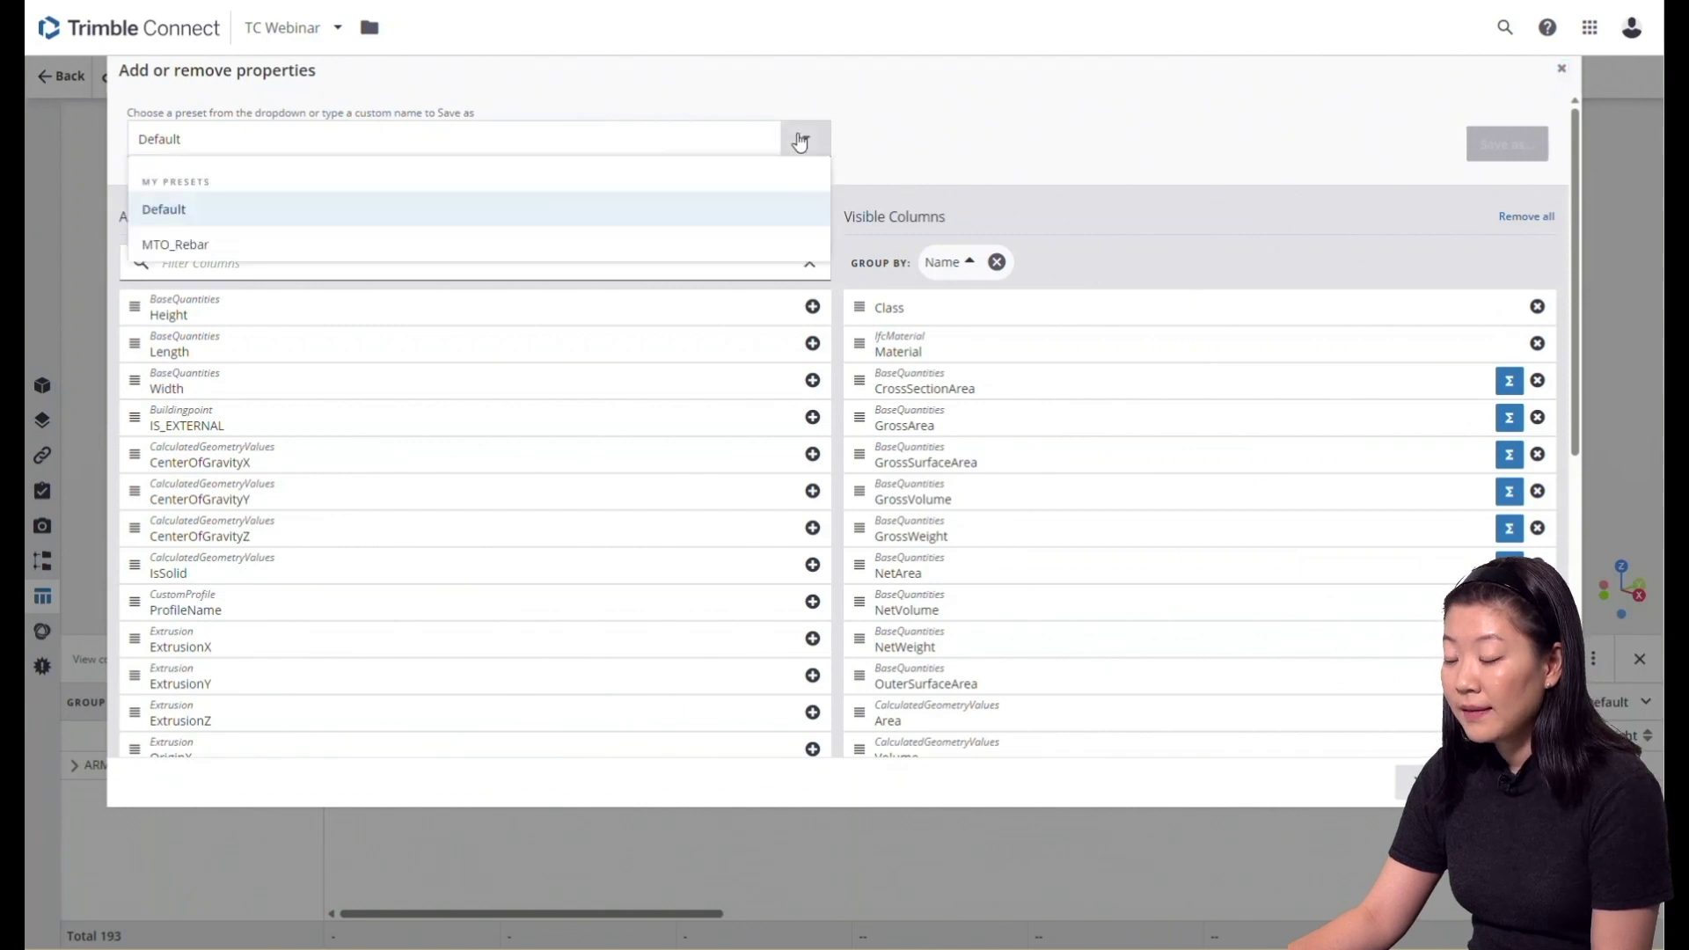
left_click(635, 246)
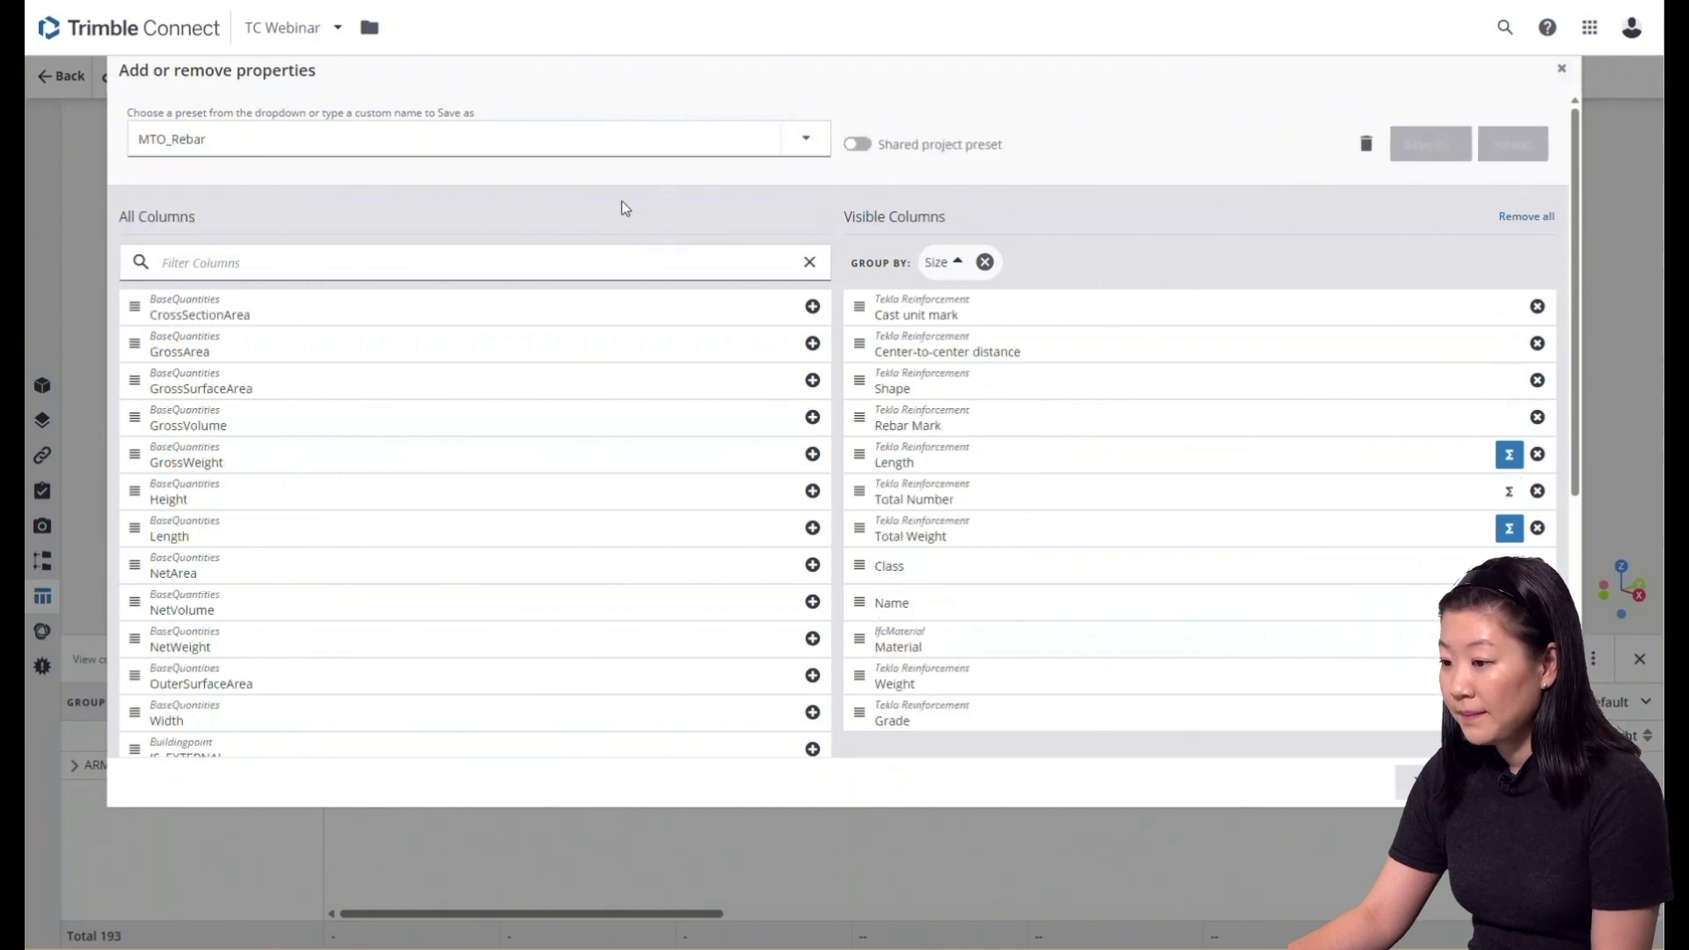
Save the preset as an account preset named MTO_Rebar_Account and apply it to the data table.
left_click(607, 141)
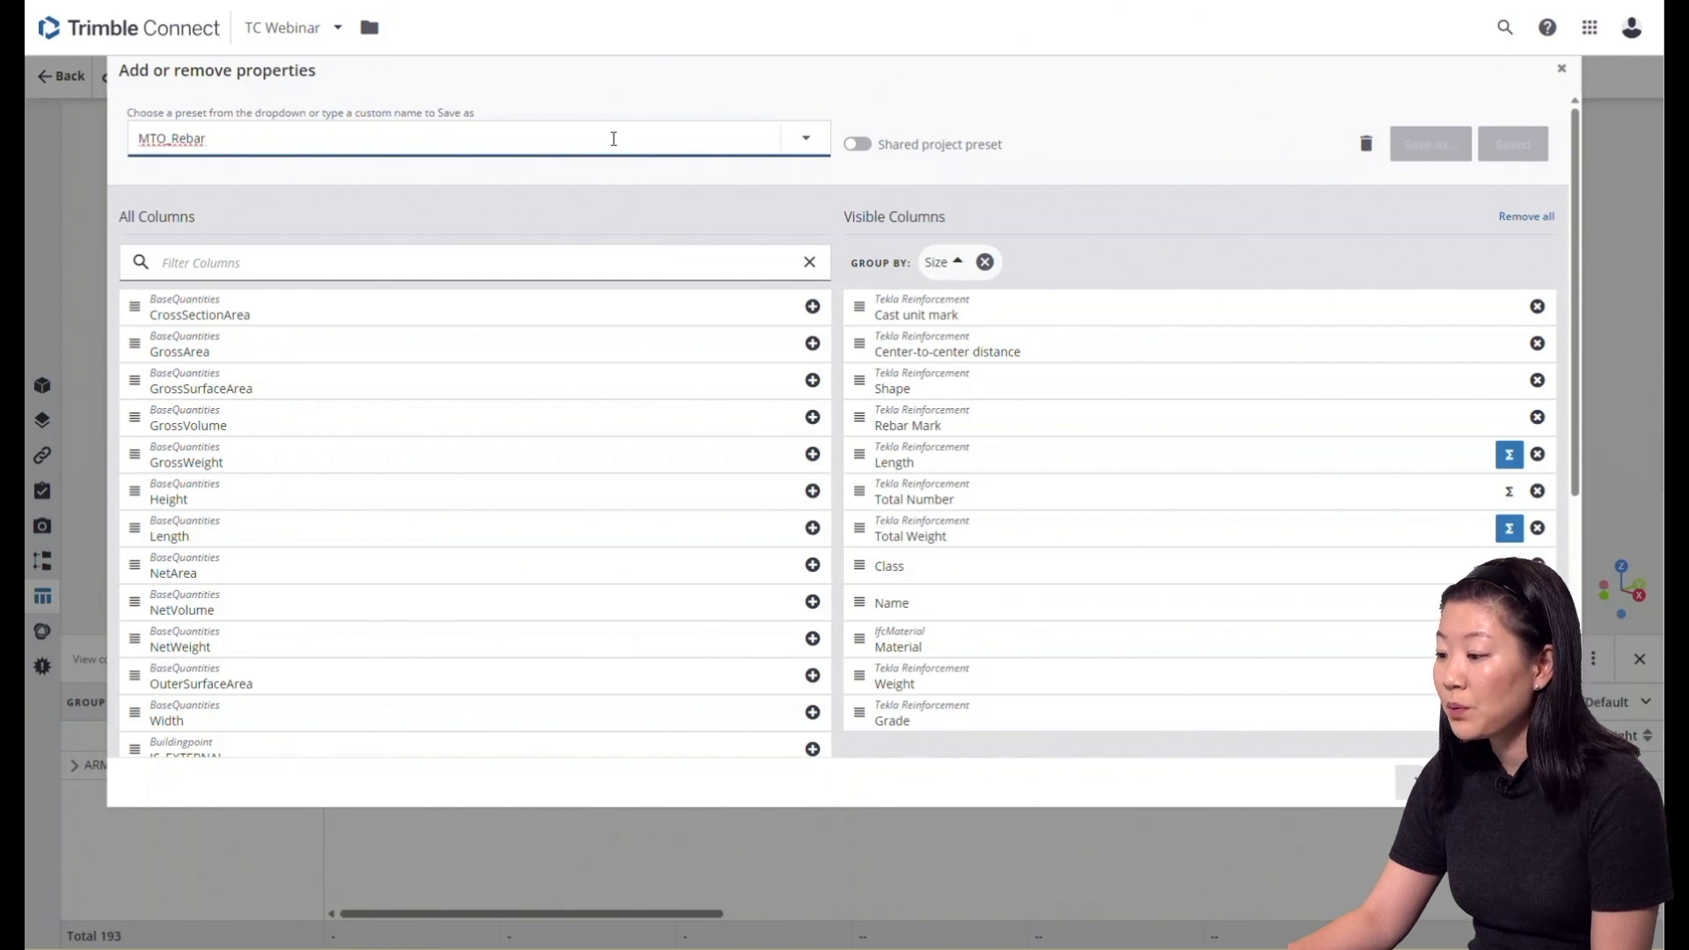
type("_Account")
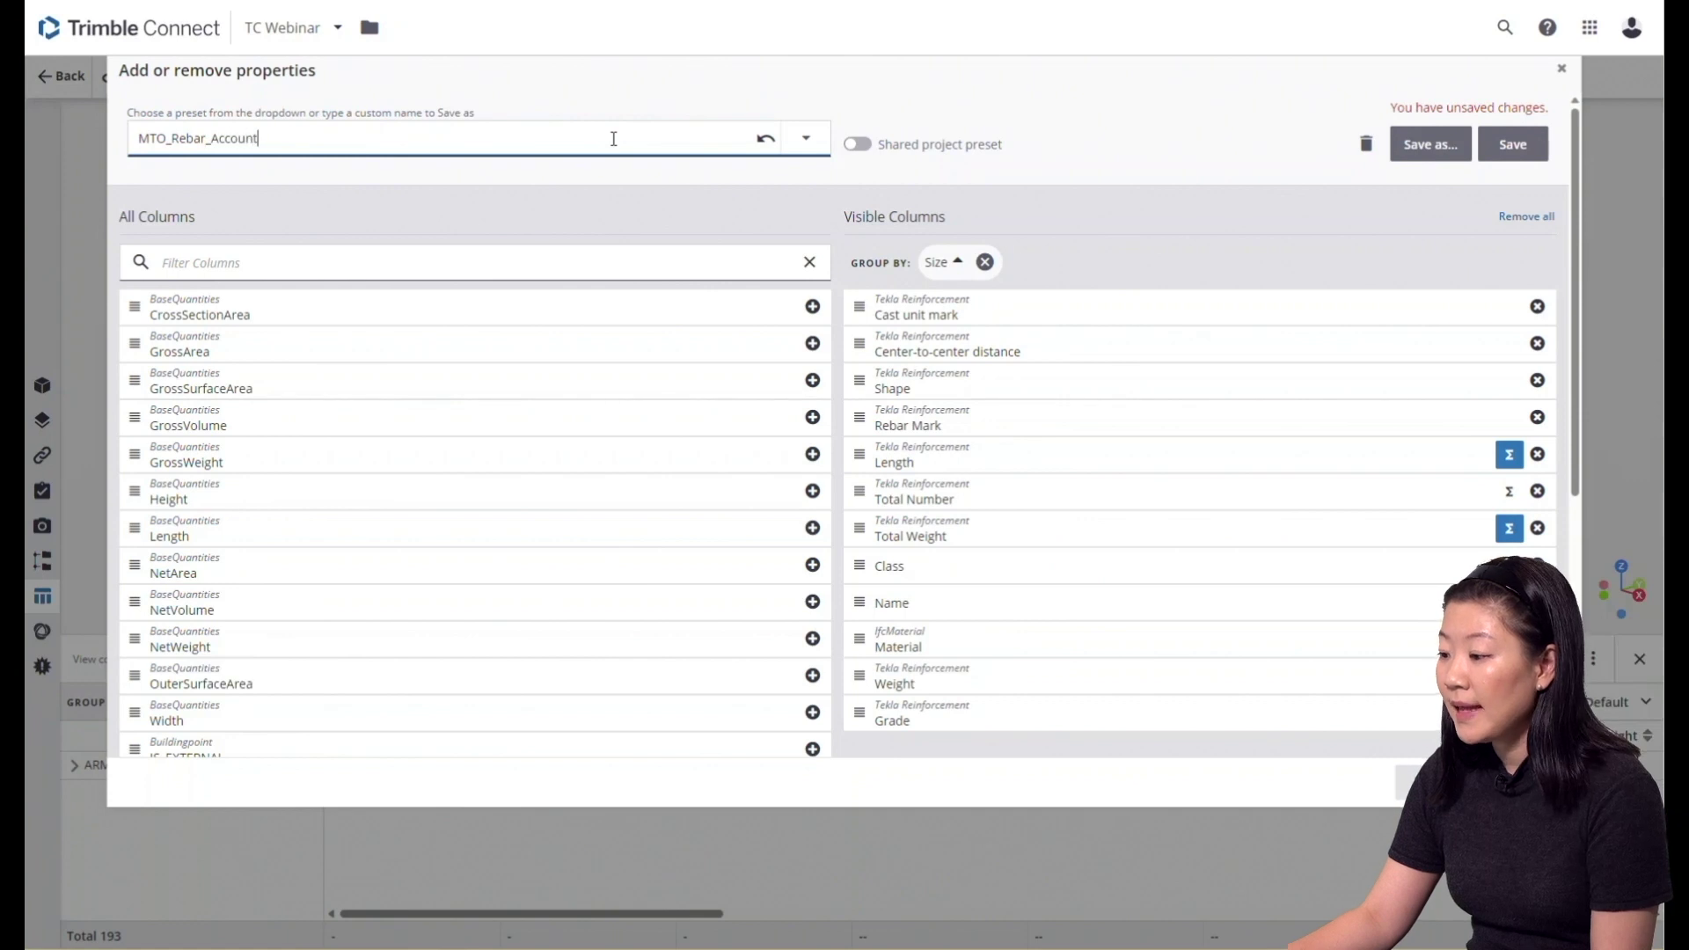
left_click(1432, 152)
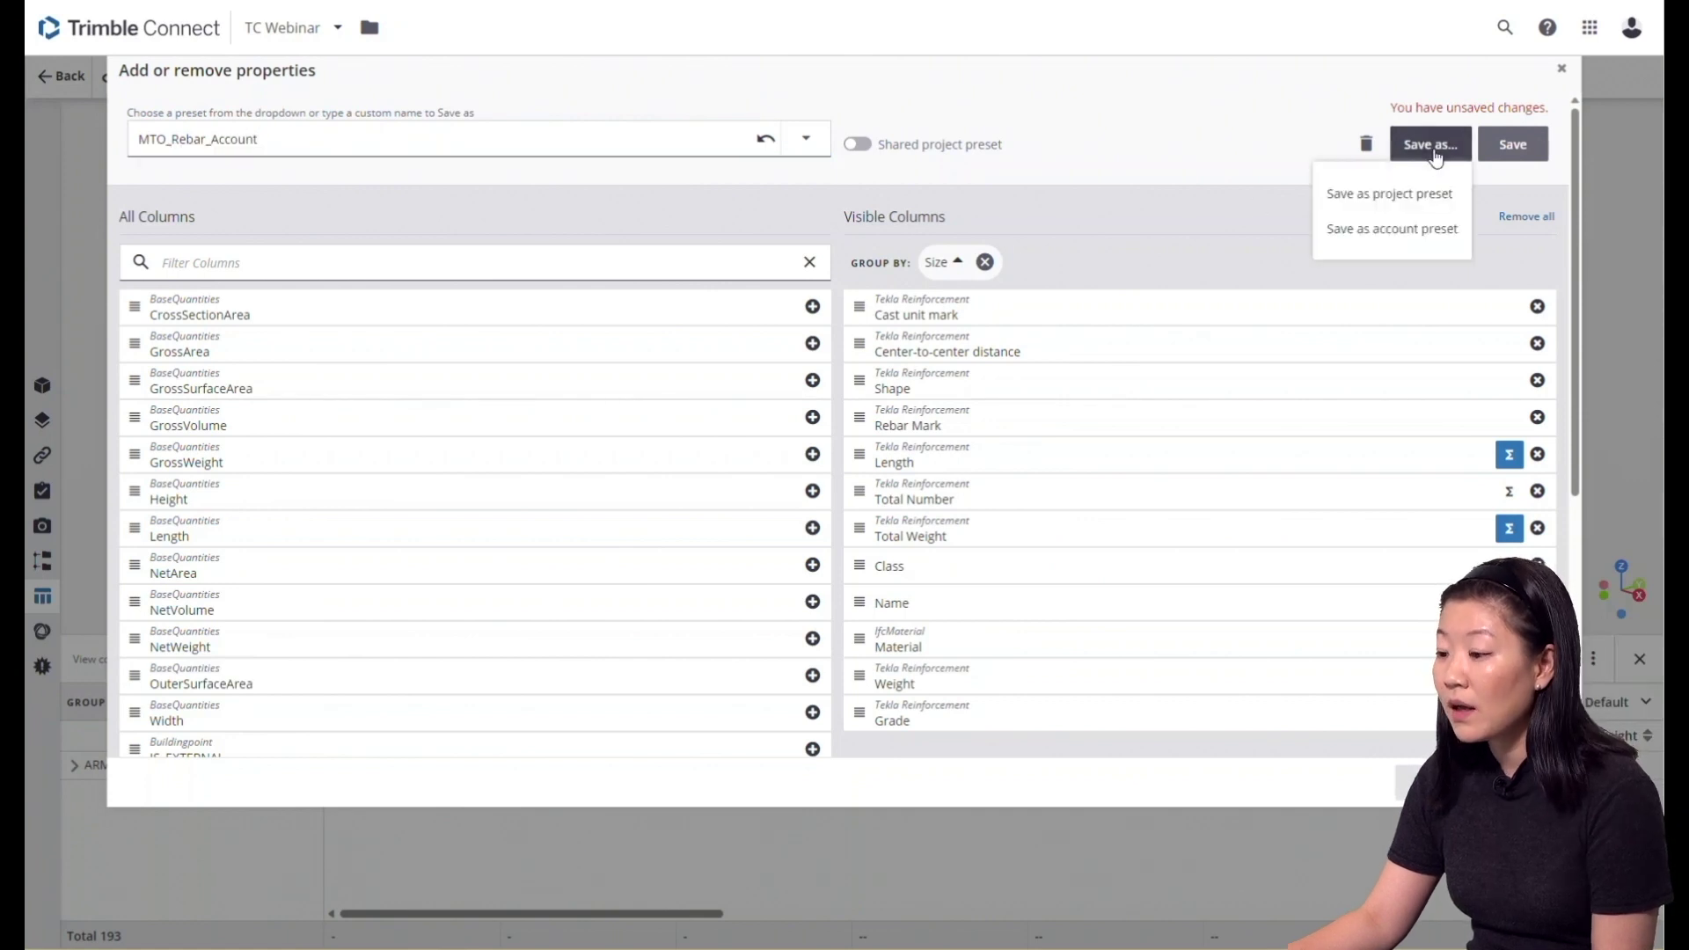
left_click(1391, 228)
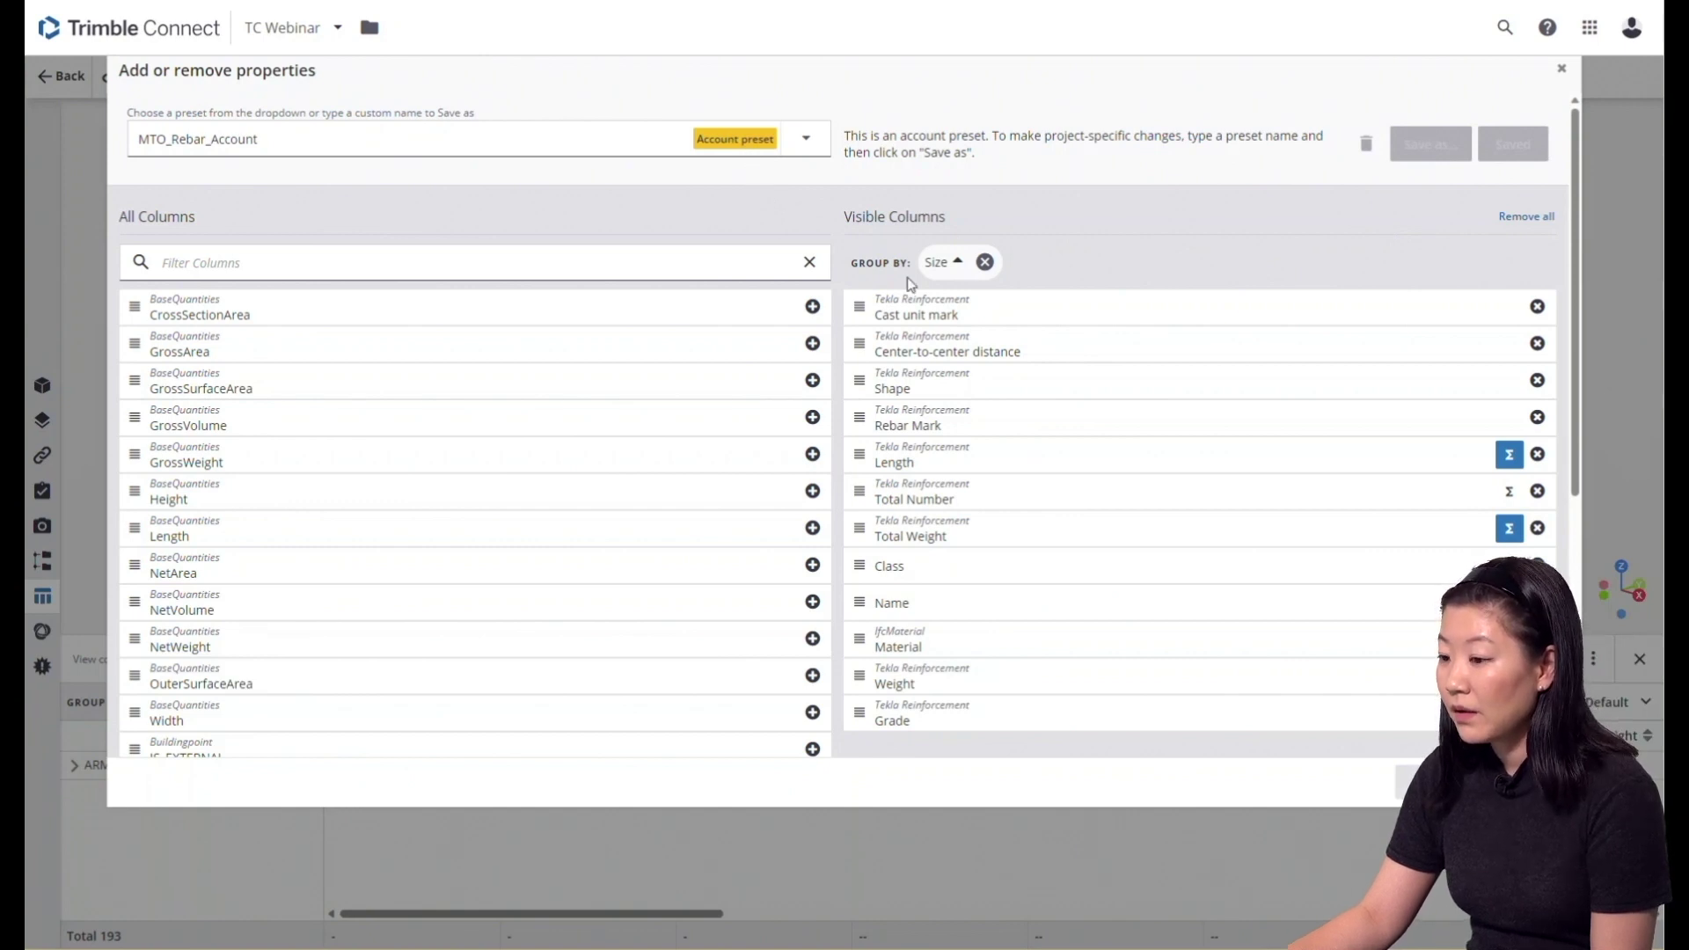
left_click(1513, 782)
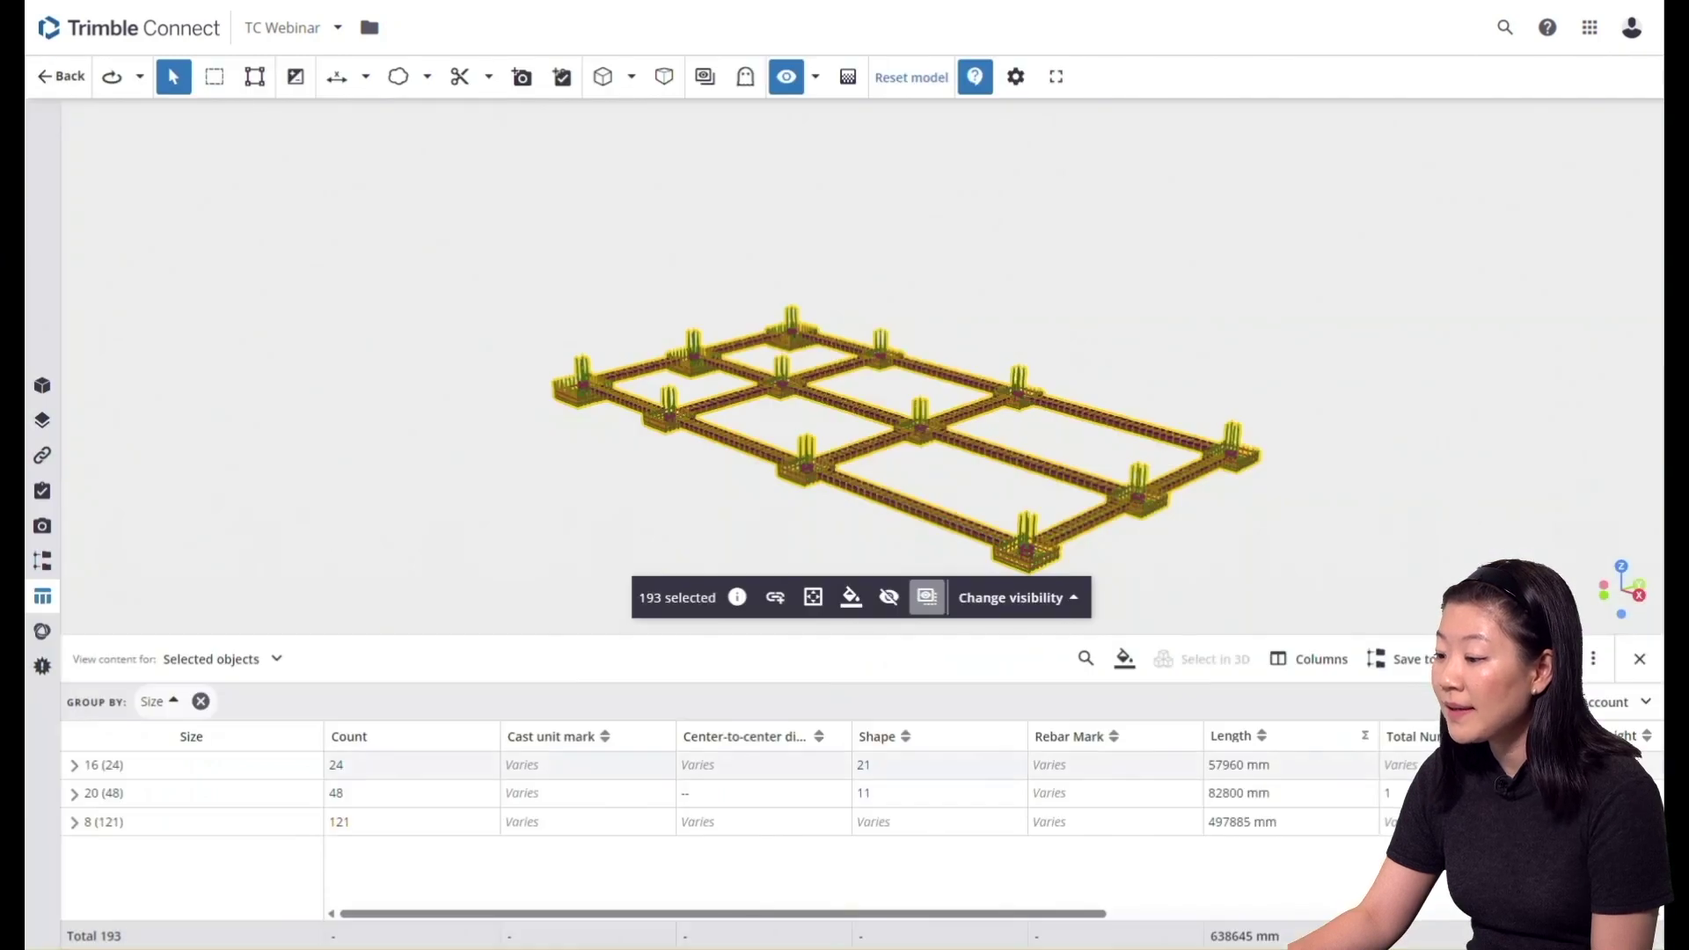
Open the account's data table presets in Account Administration.
left_click(1591, 43)
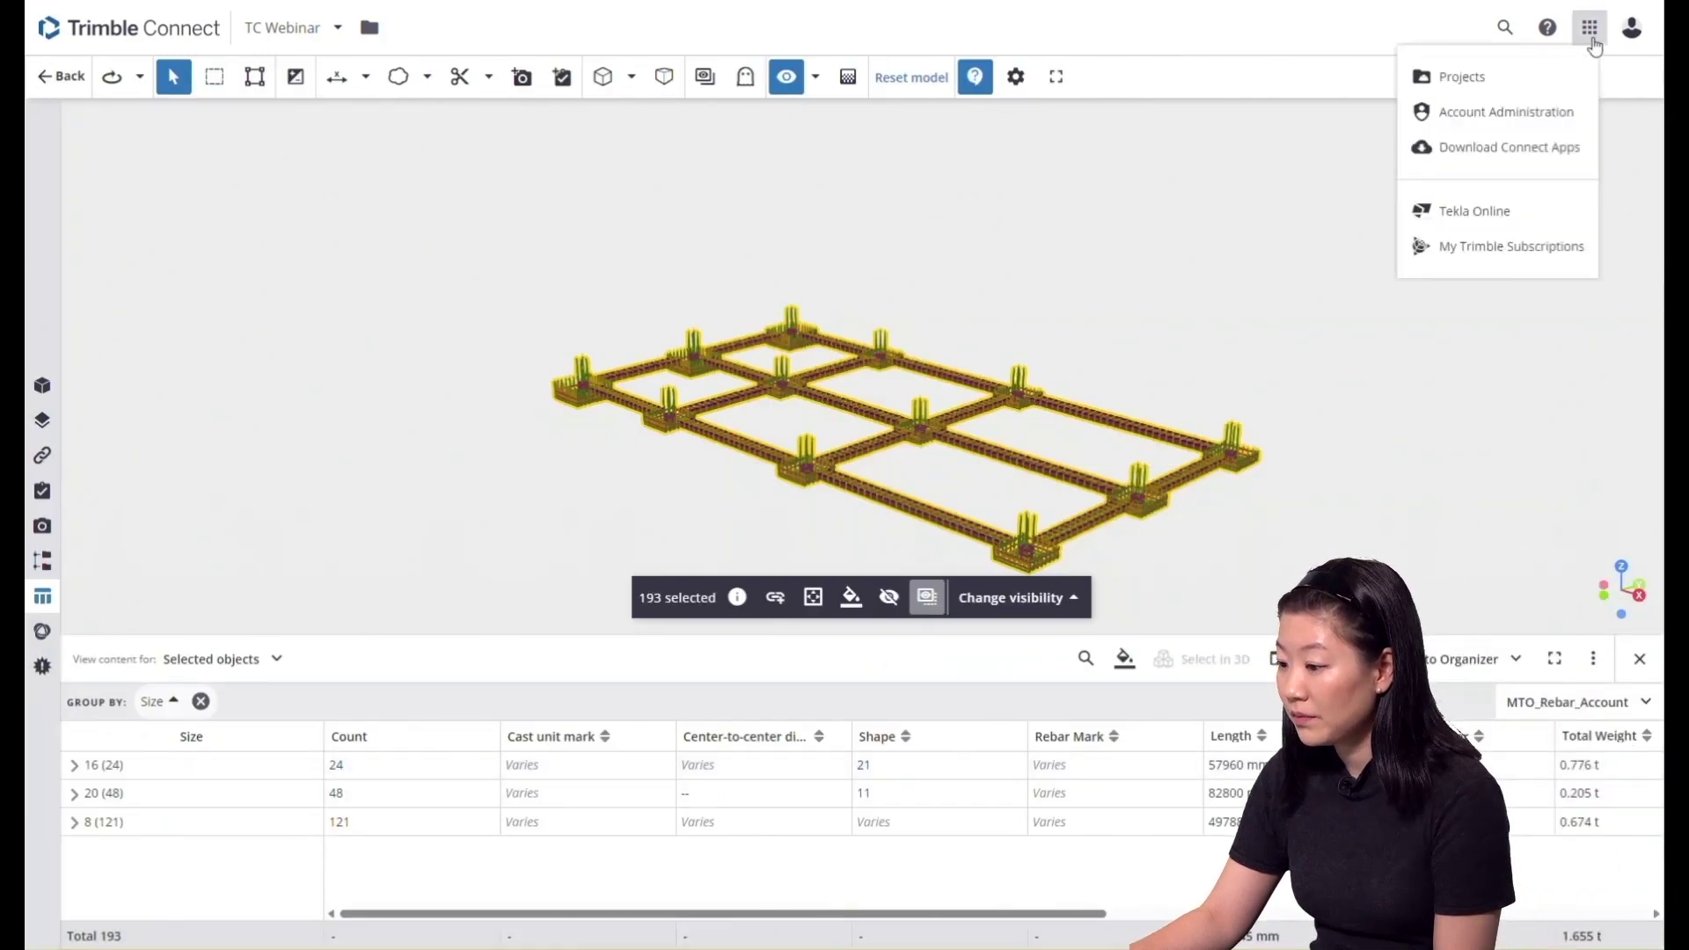
left_click(1555, 139)
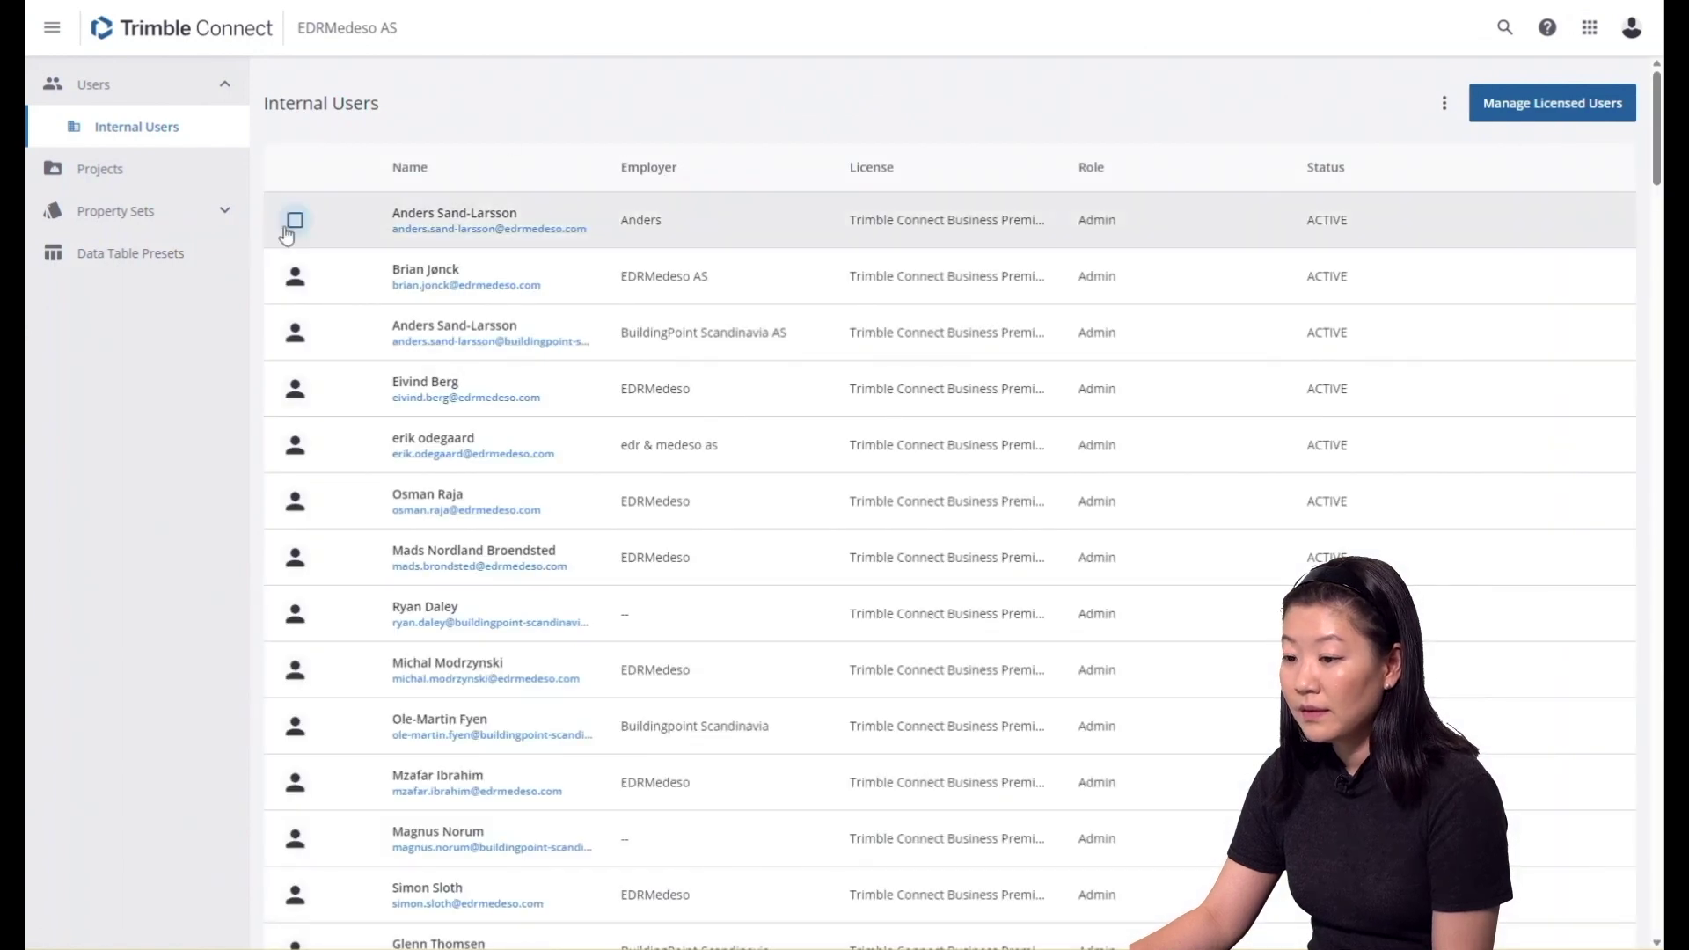
left_click(195, 258)
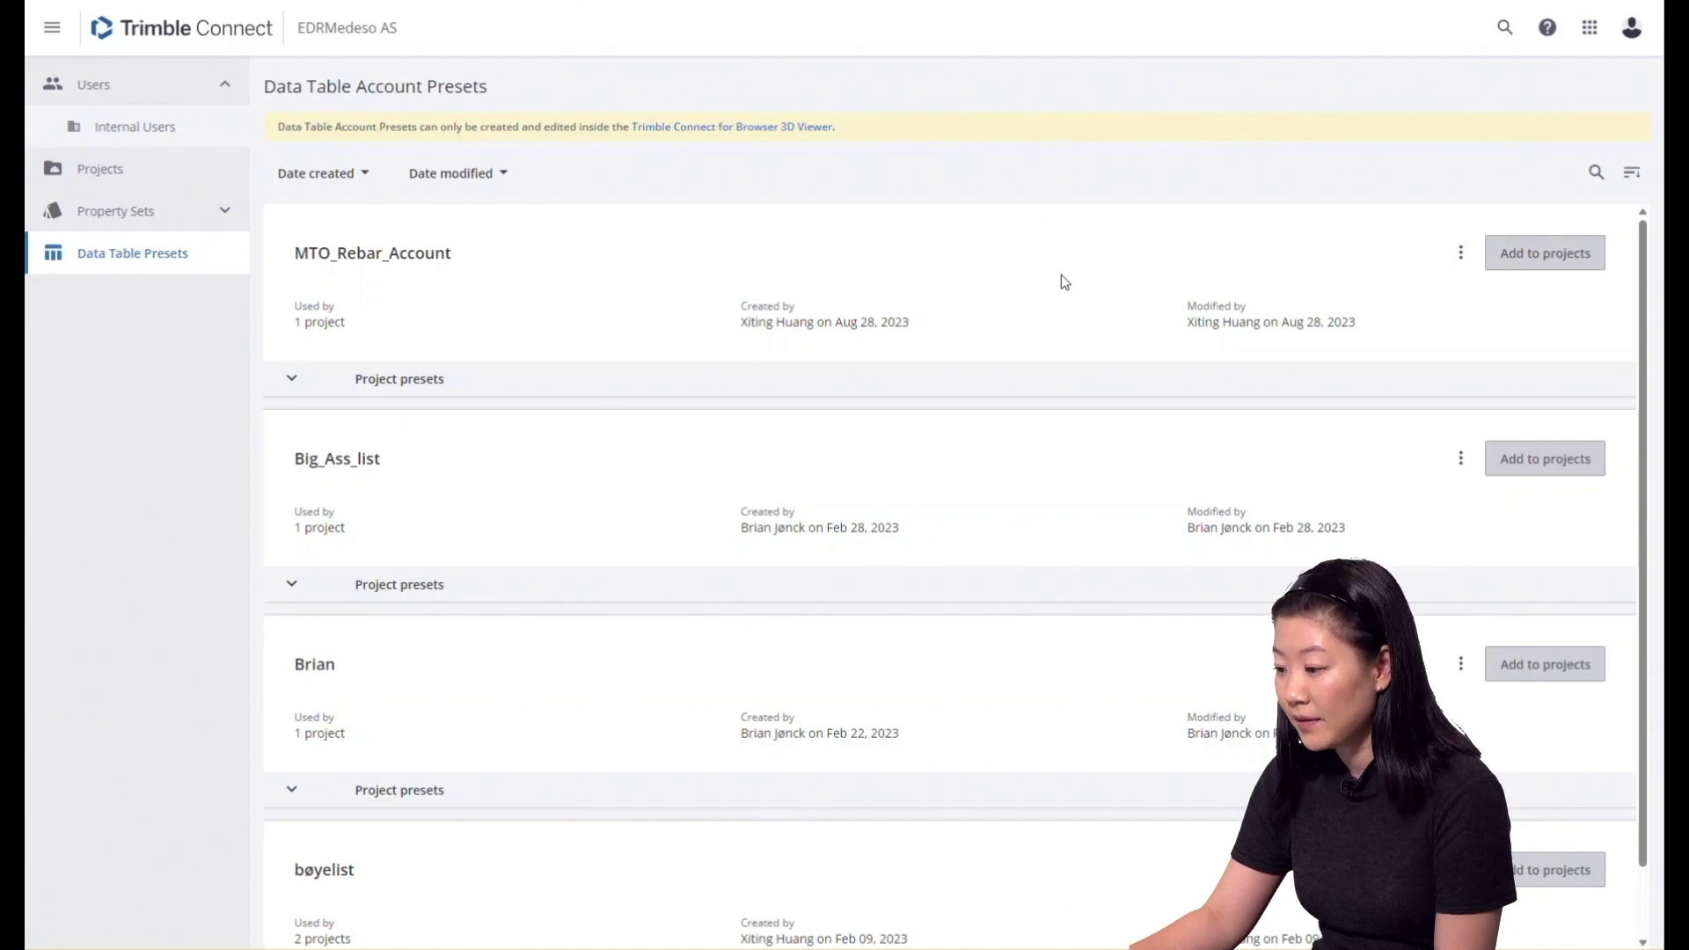
Add the MTO_Rebar_Account preset to the BCF Topics project, searching the project list for "BCF".
left_click(1551, 264)
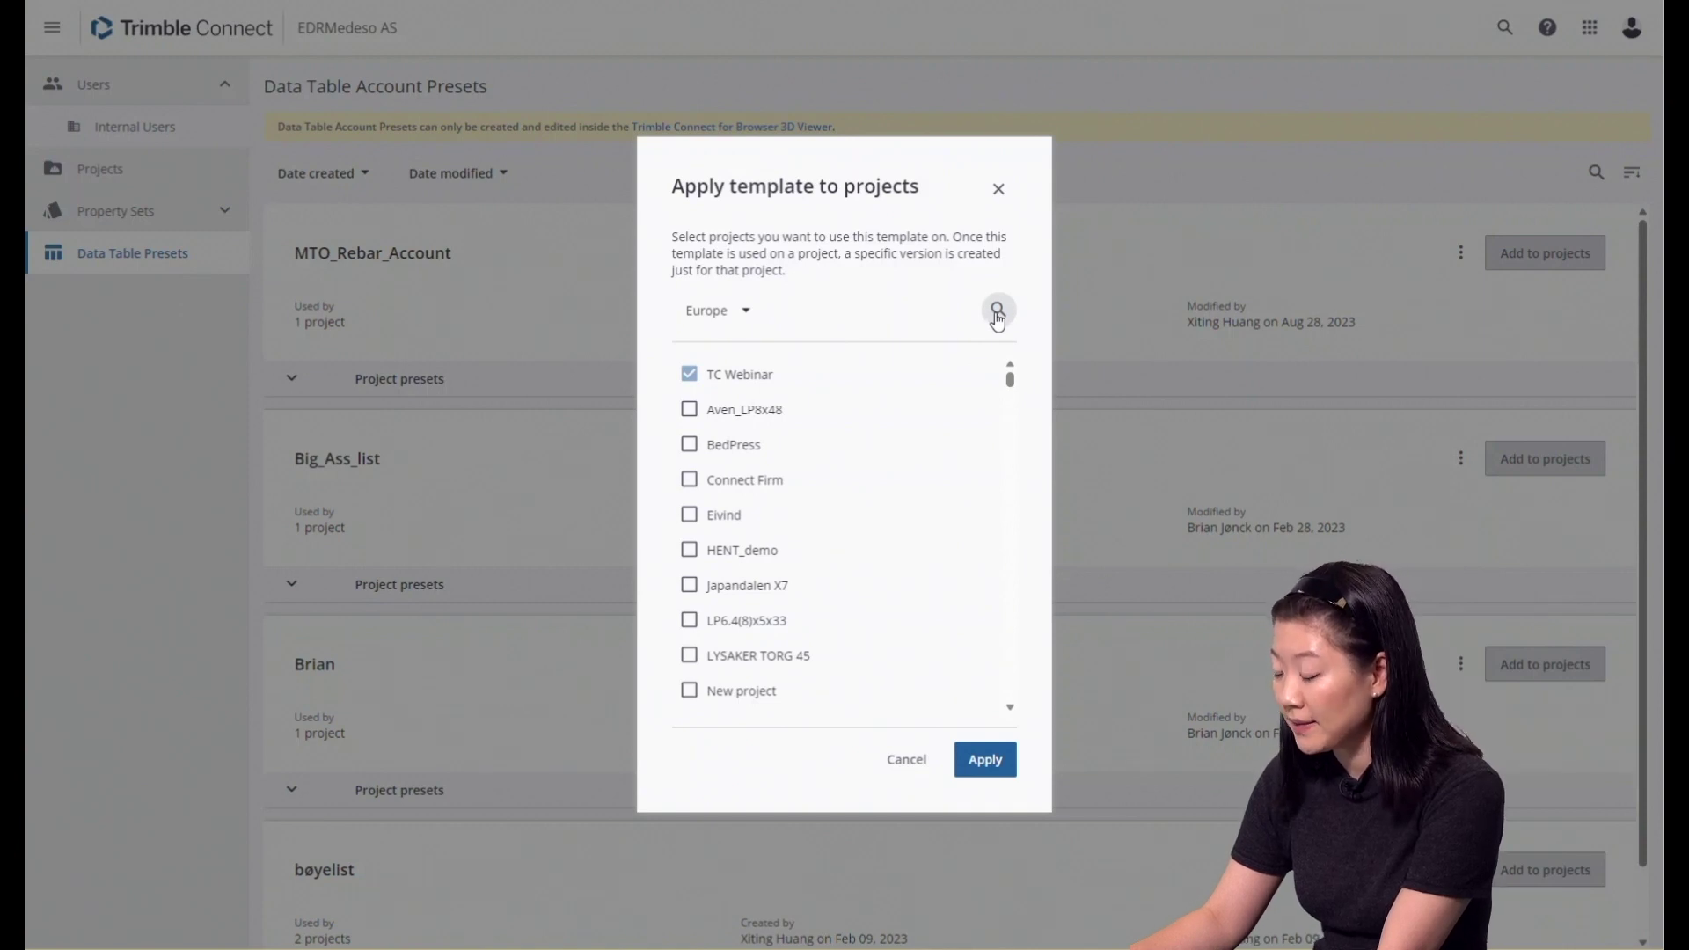
scroll(965, 452, "down", 5)
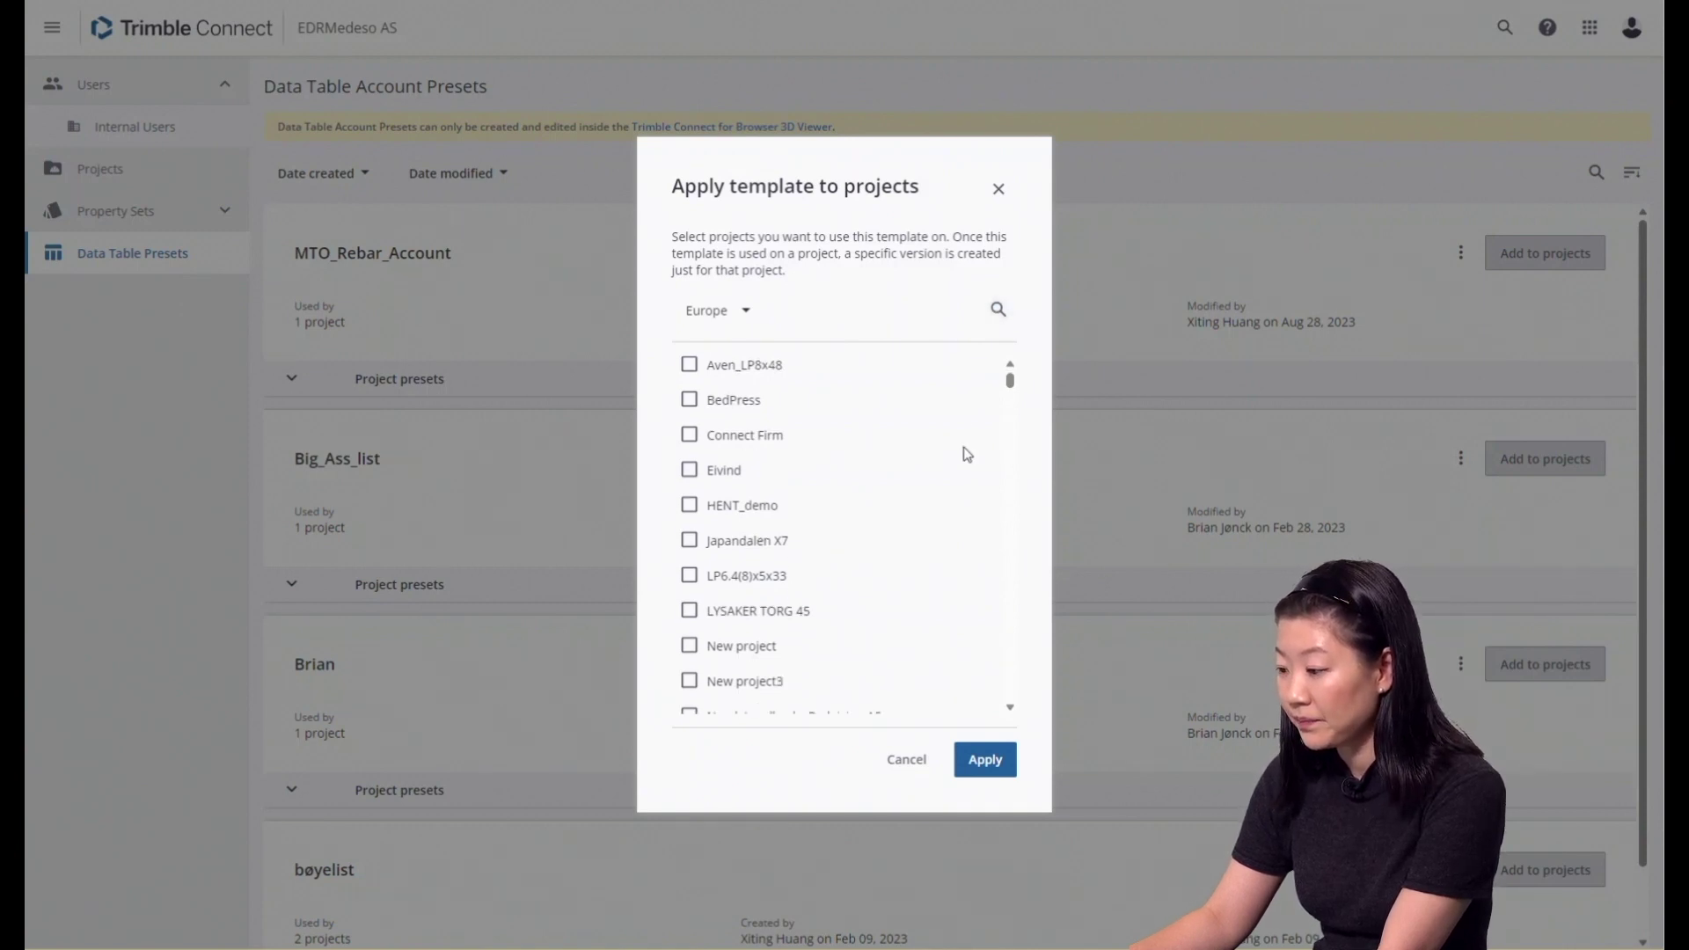
scroll(968, 454, "up", 4)
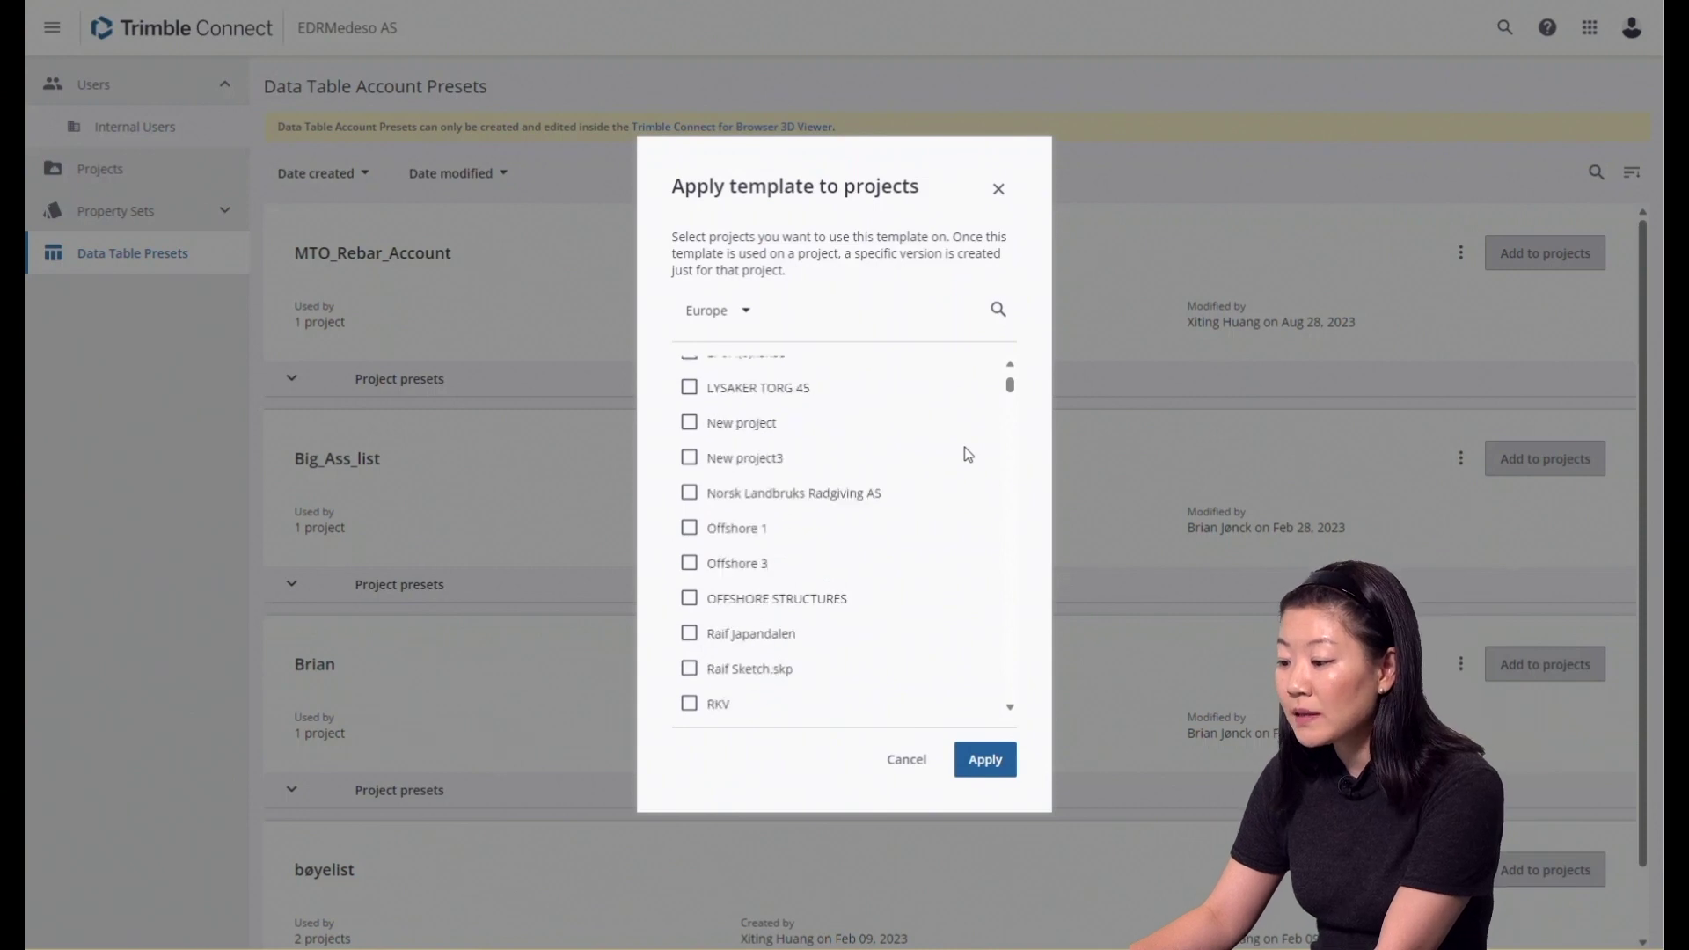
scroll(967, 453, "up", 2)
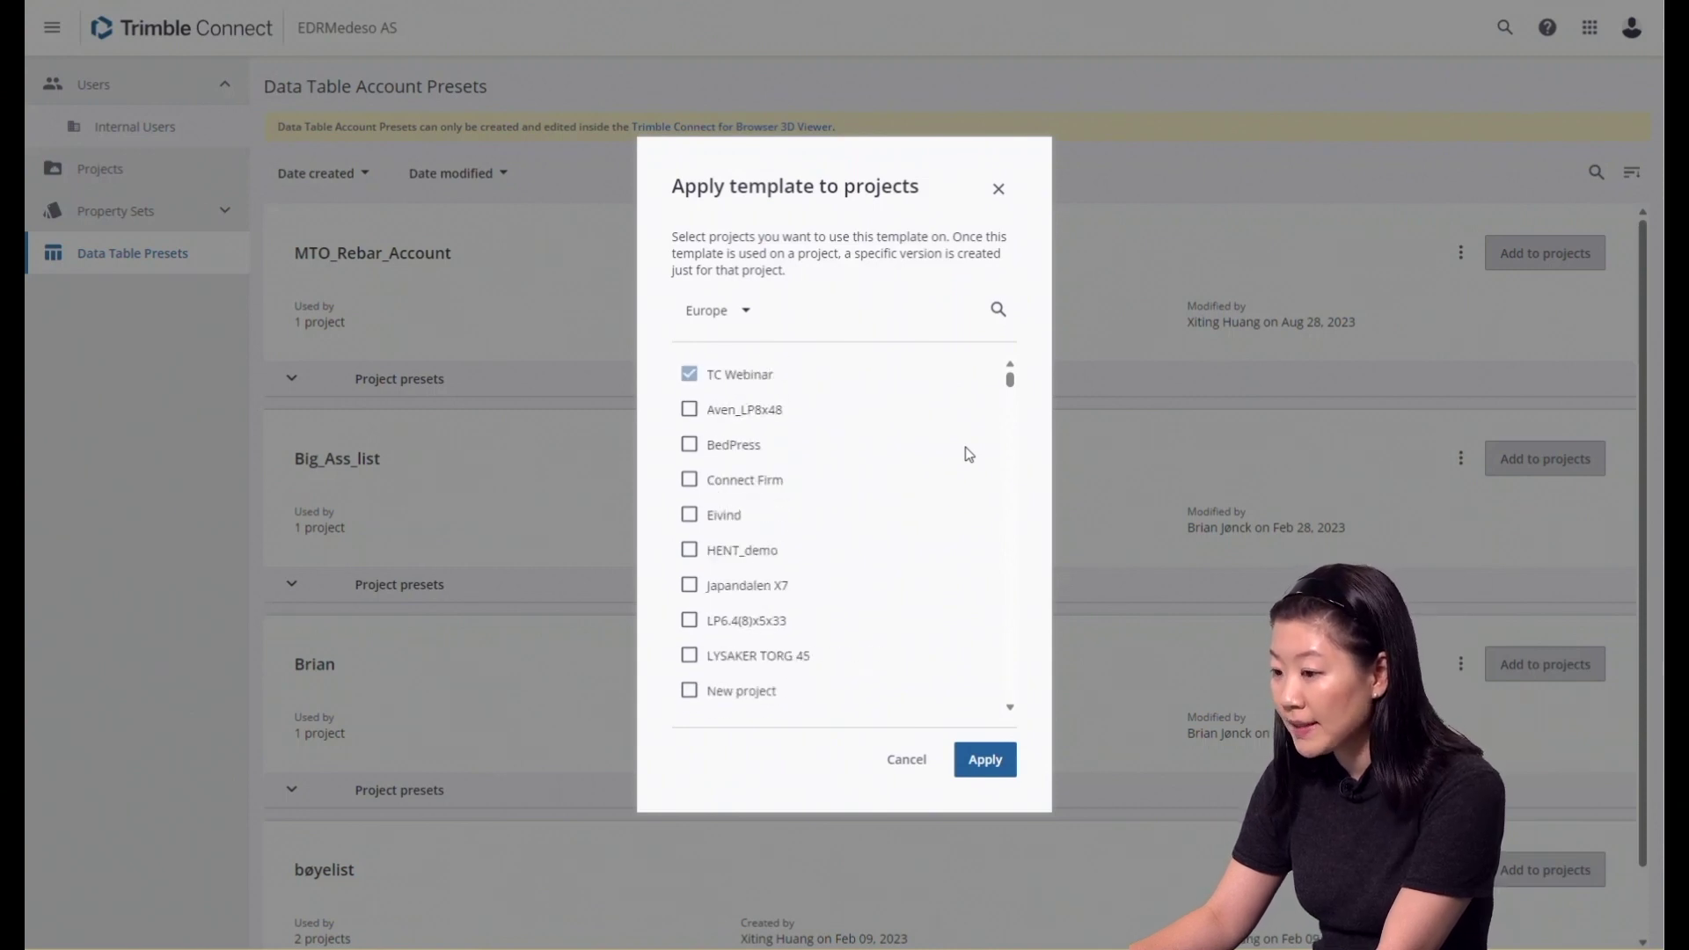
left_click(998, 308)
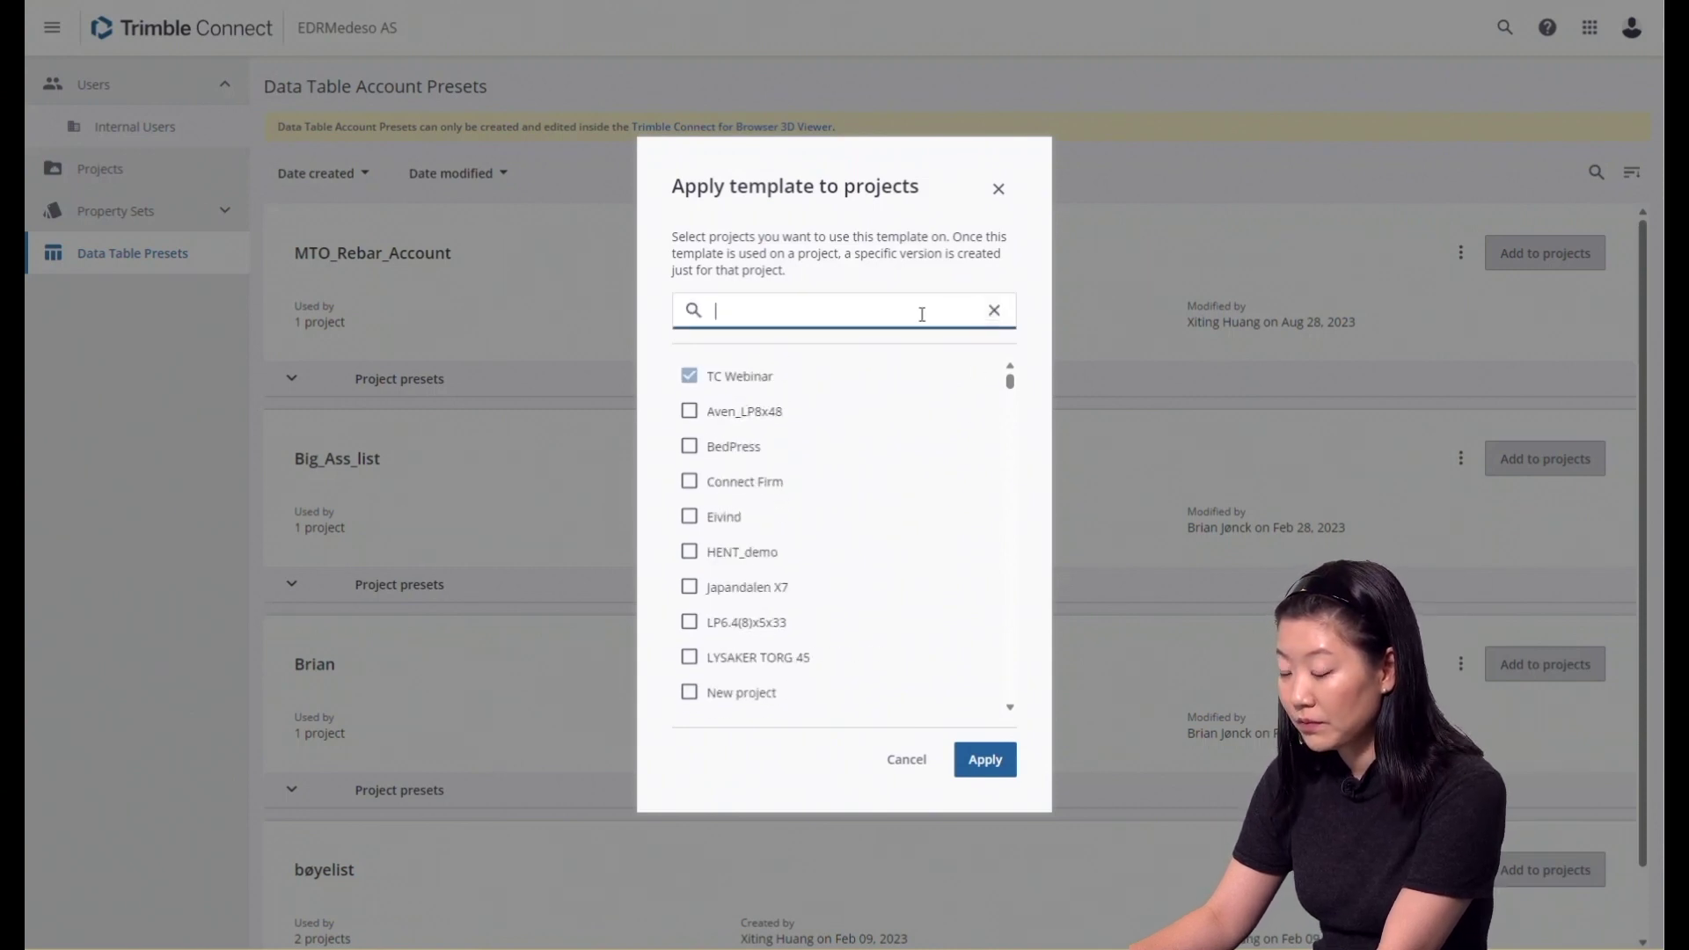
type("BCF")
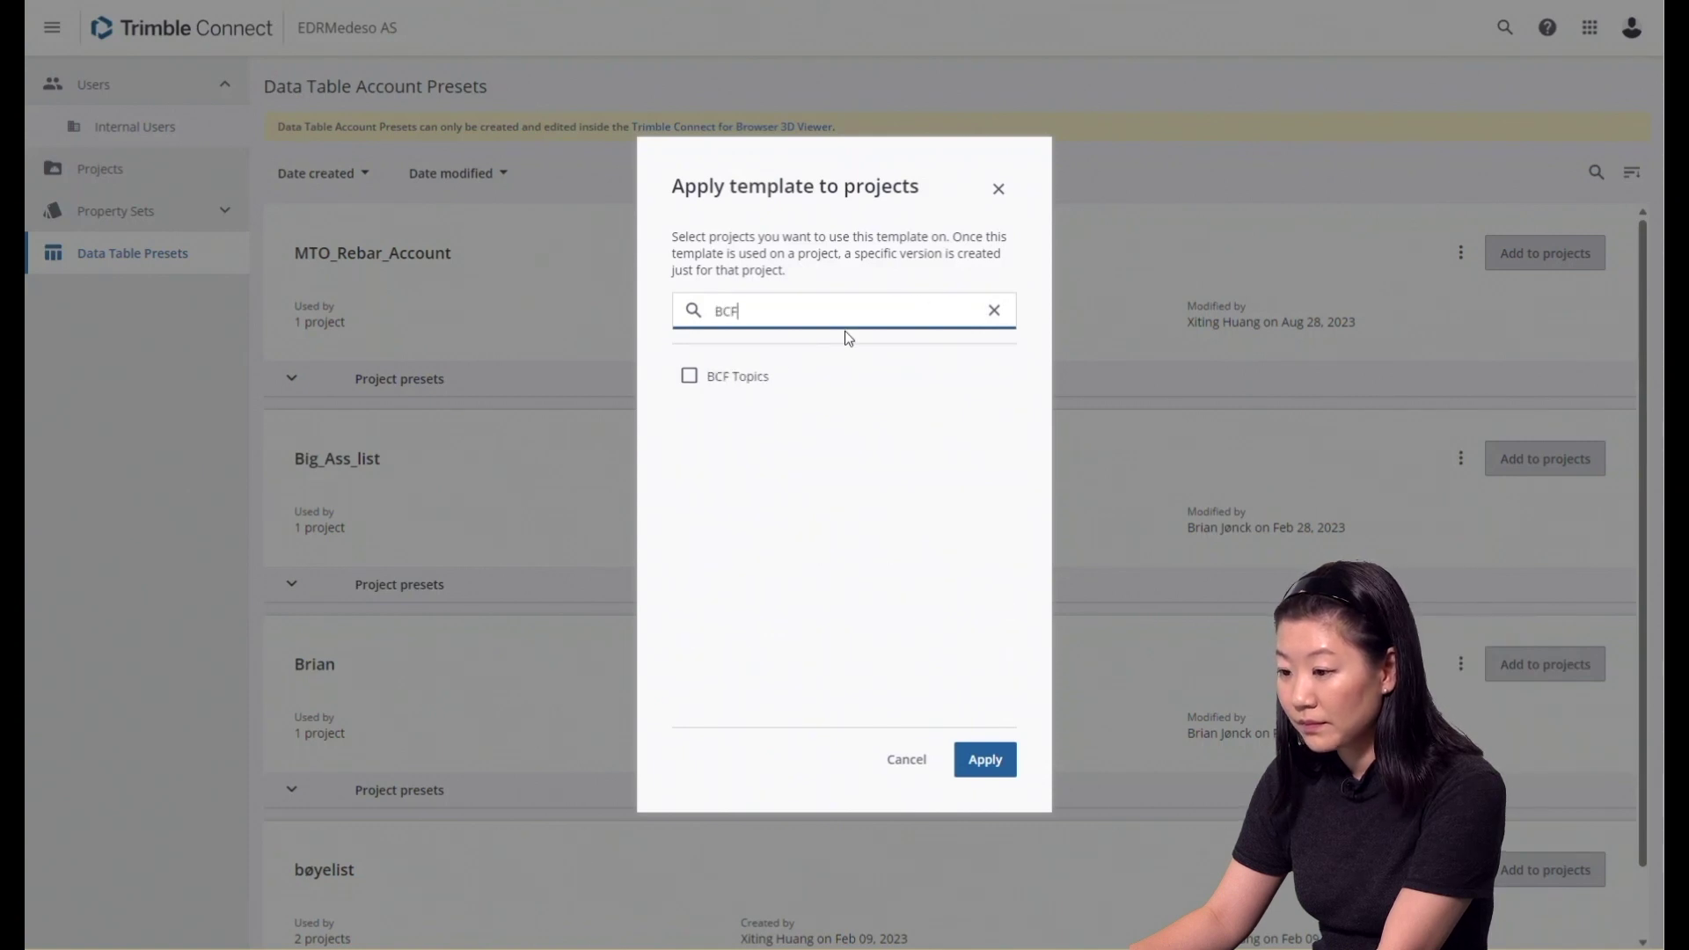
left_click(691, 380)
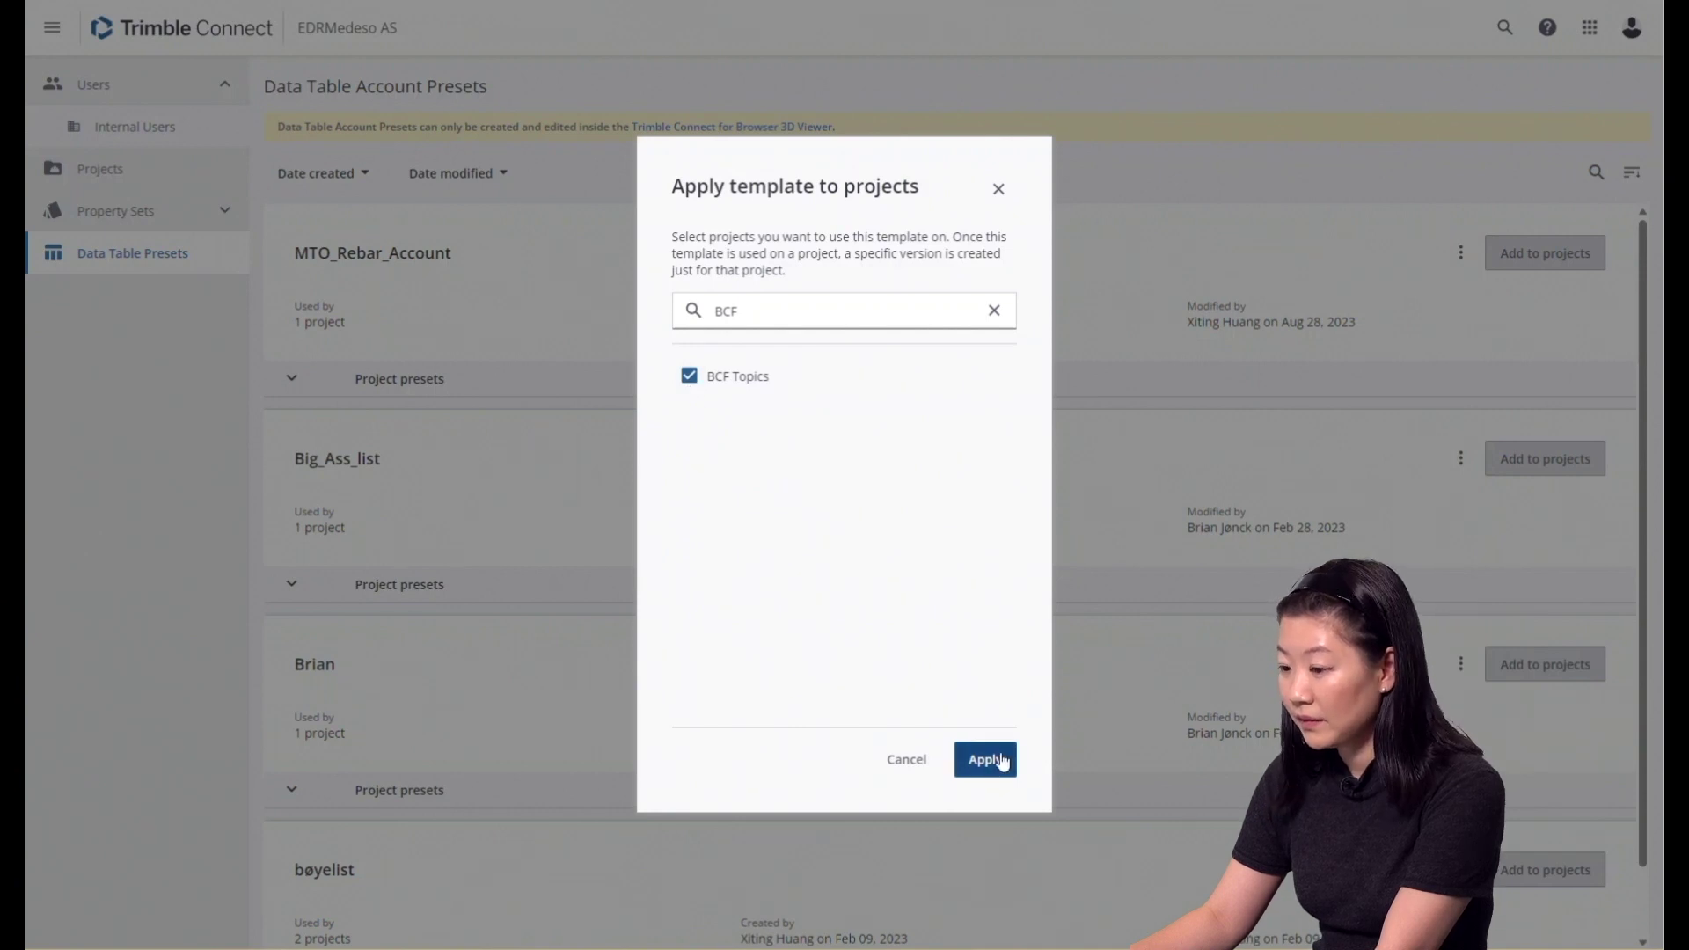
left_click(1002, 760)
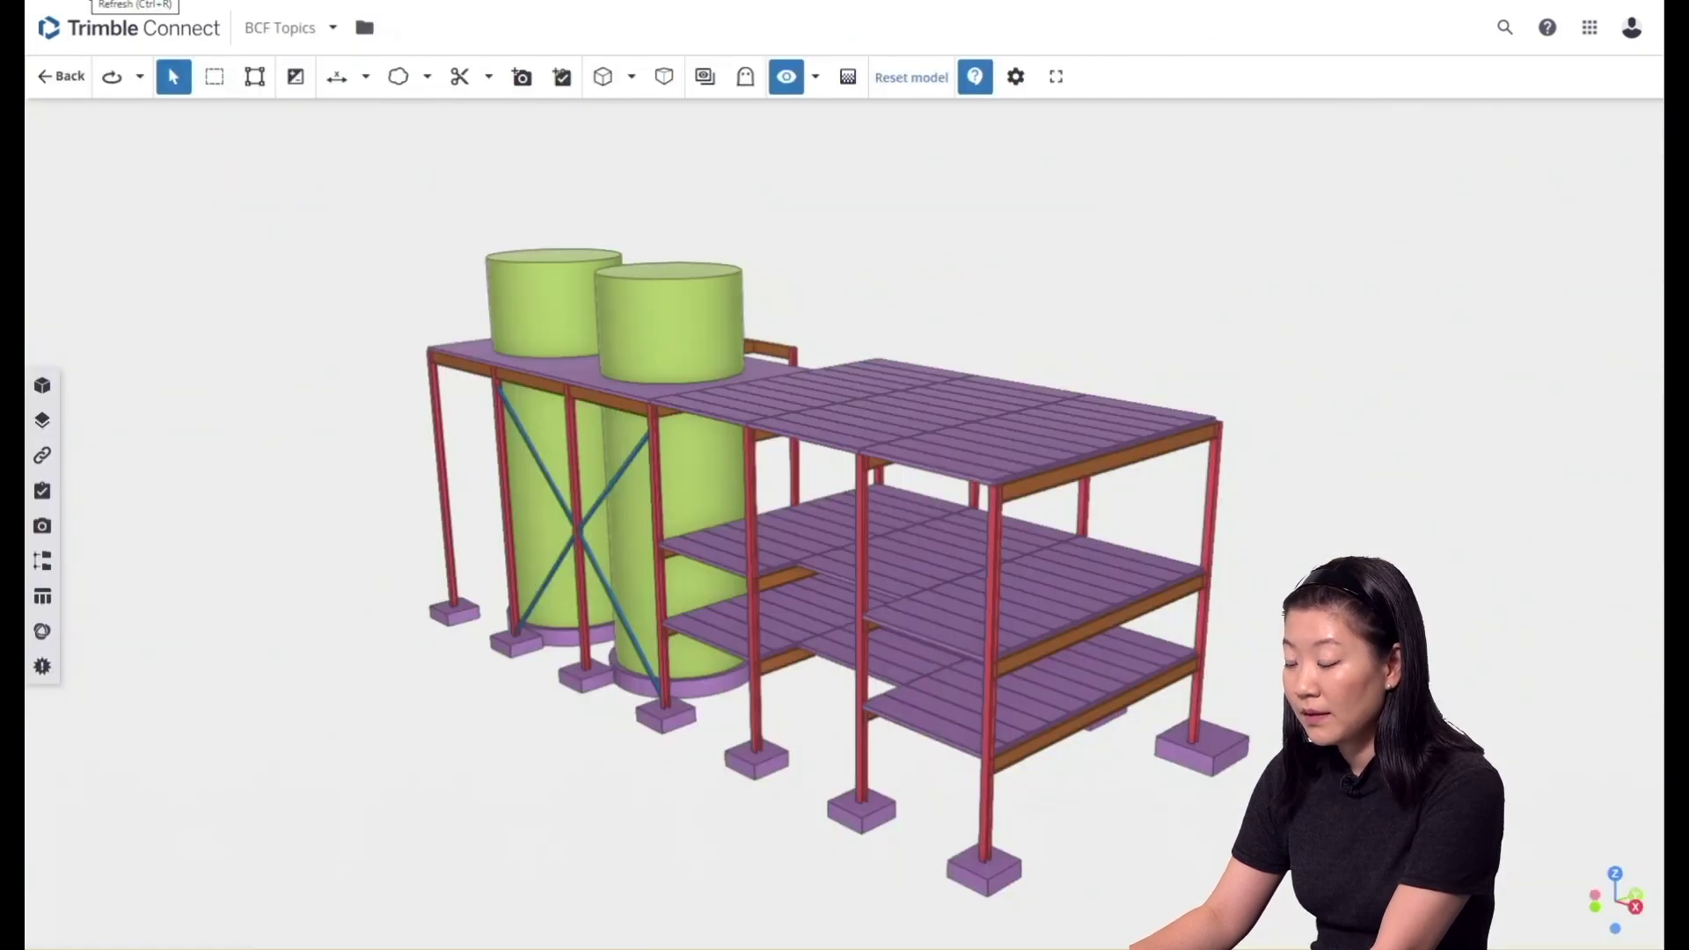
Reload the BCF Topics viewer and inspect the data table's MTO_Rebar_Account preset, including its columns and the size 16 and 8 groups.
left_click(85, 0)
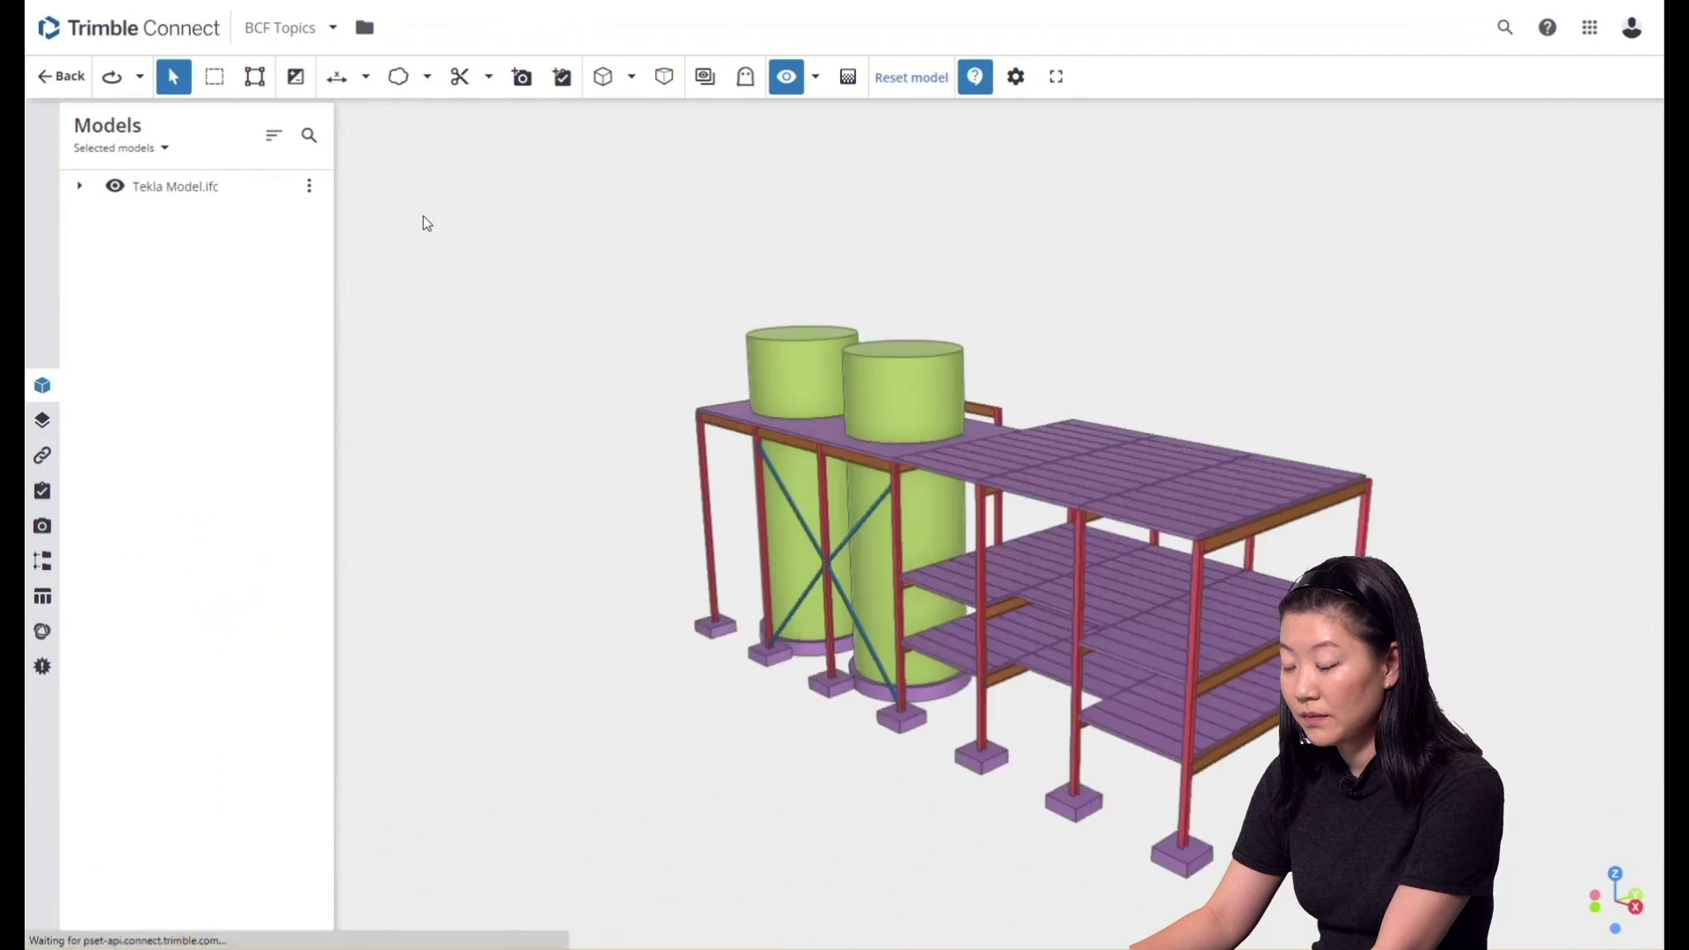
left_click(43, 599)
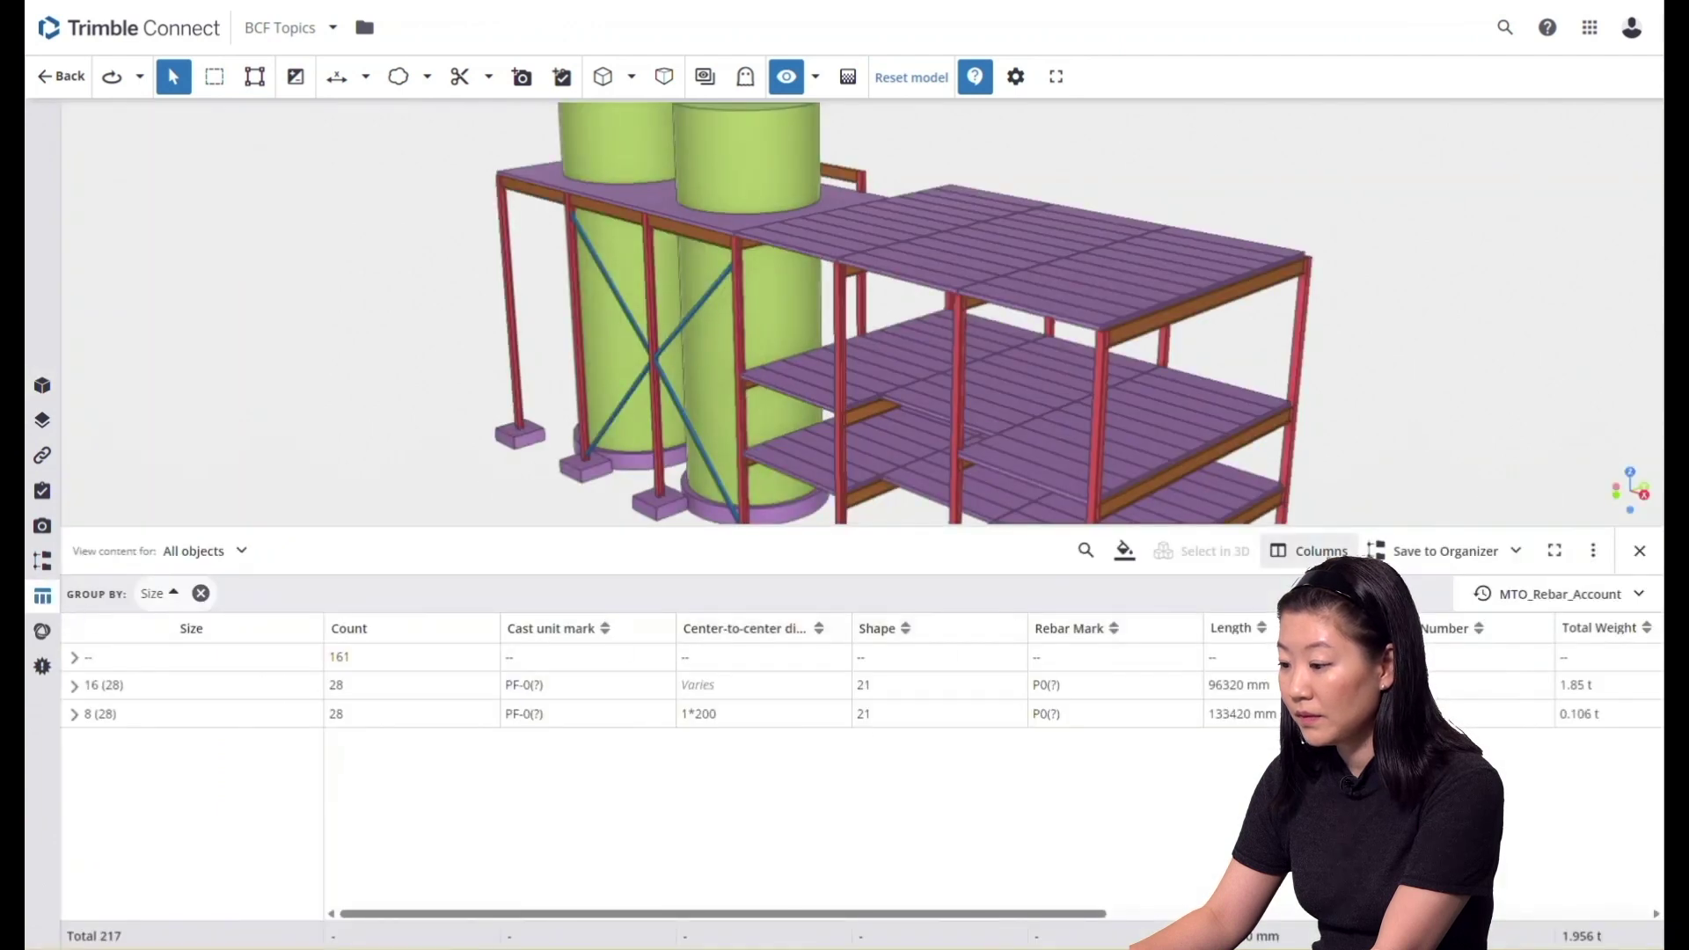
left_click(1323, 552)
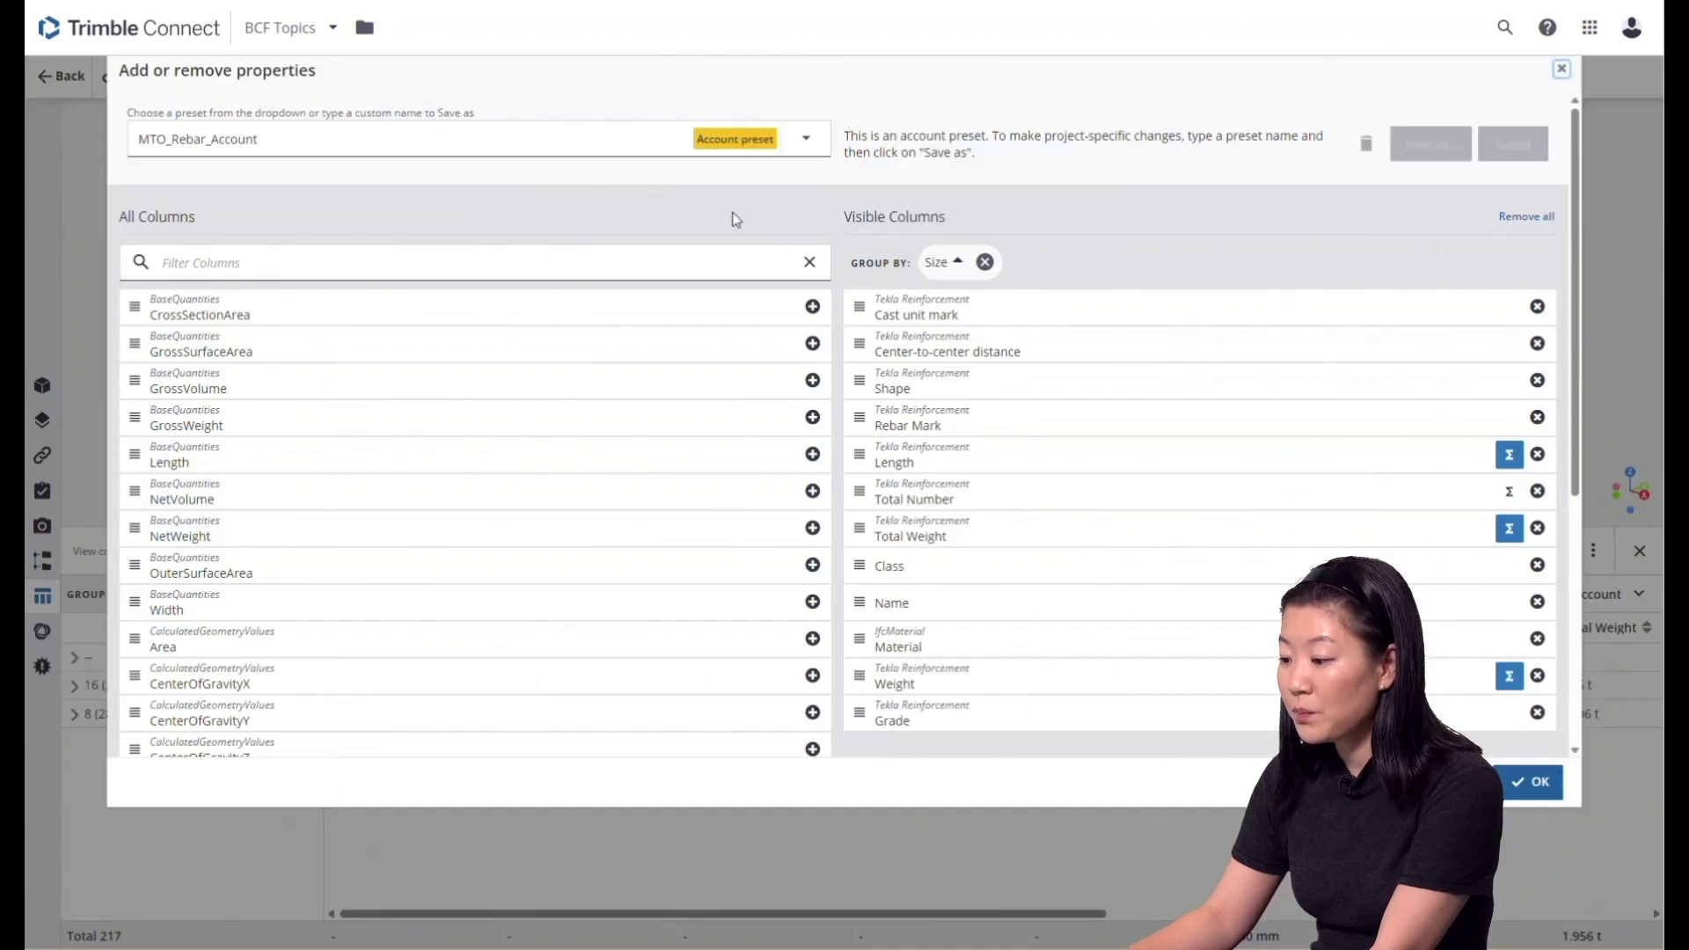
left_click(1534, 796)
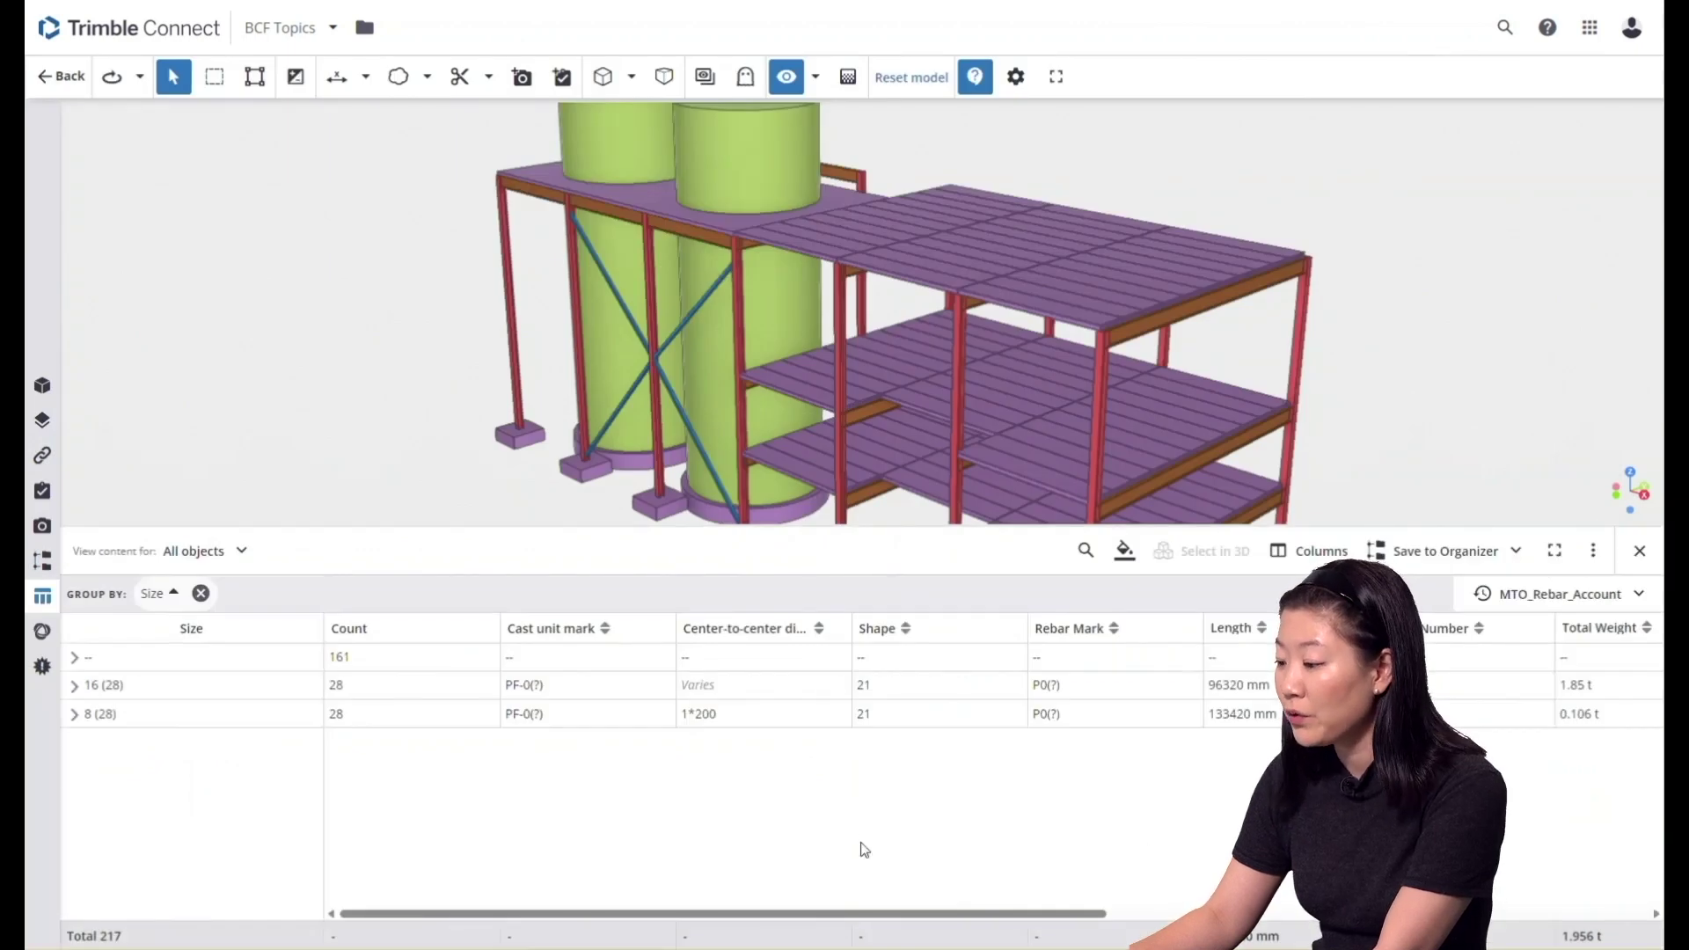
left_click(76, 715)
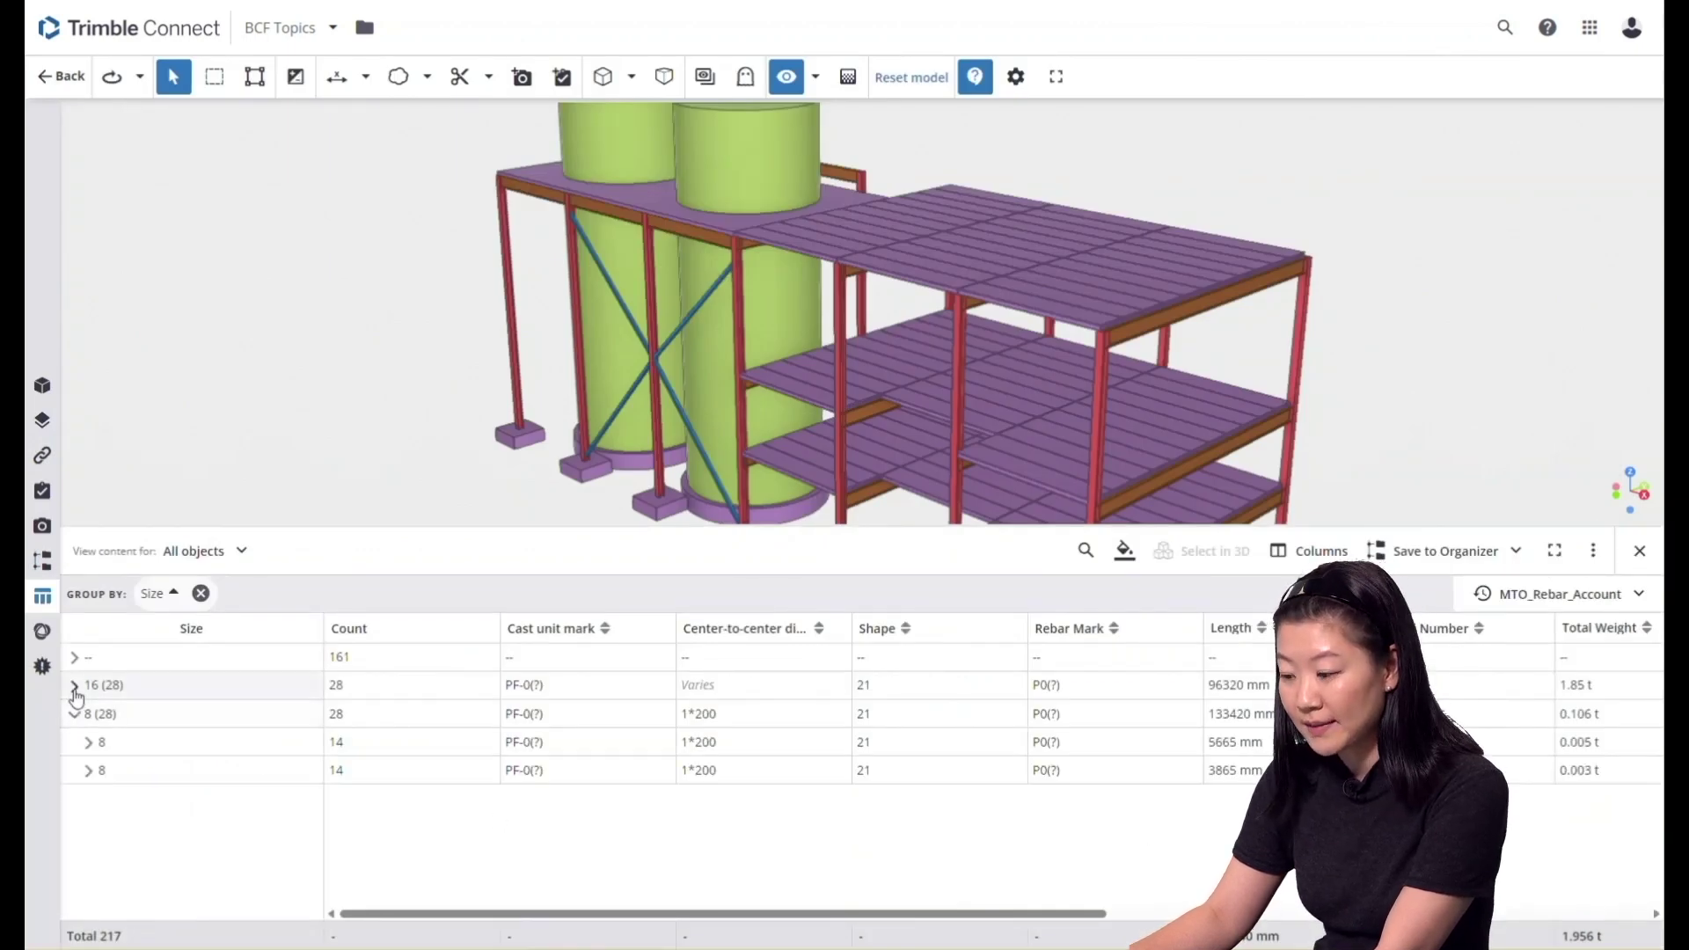
left_click(76, 687)
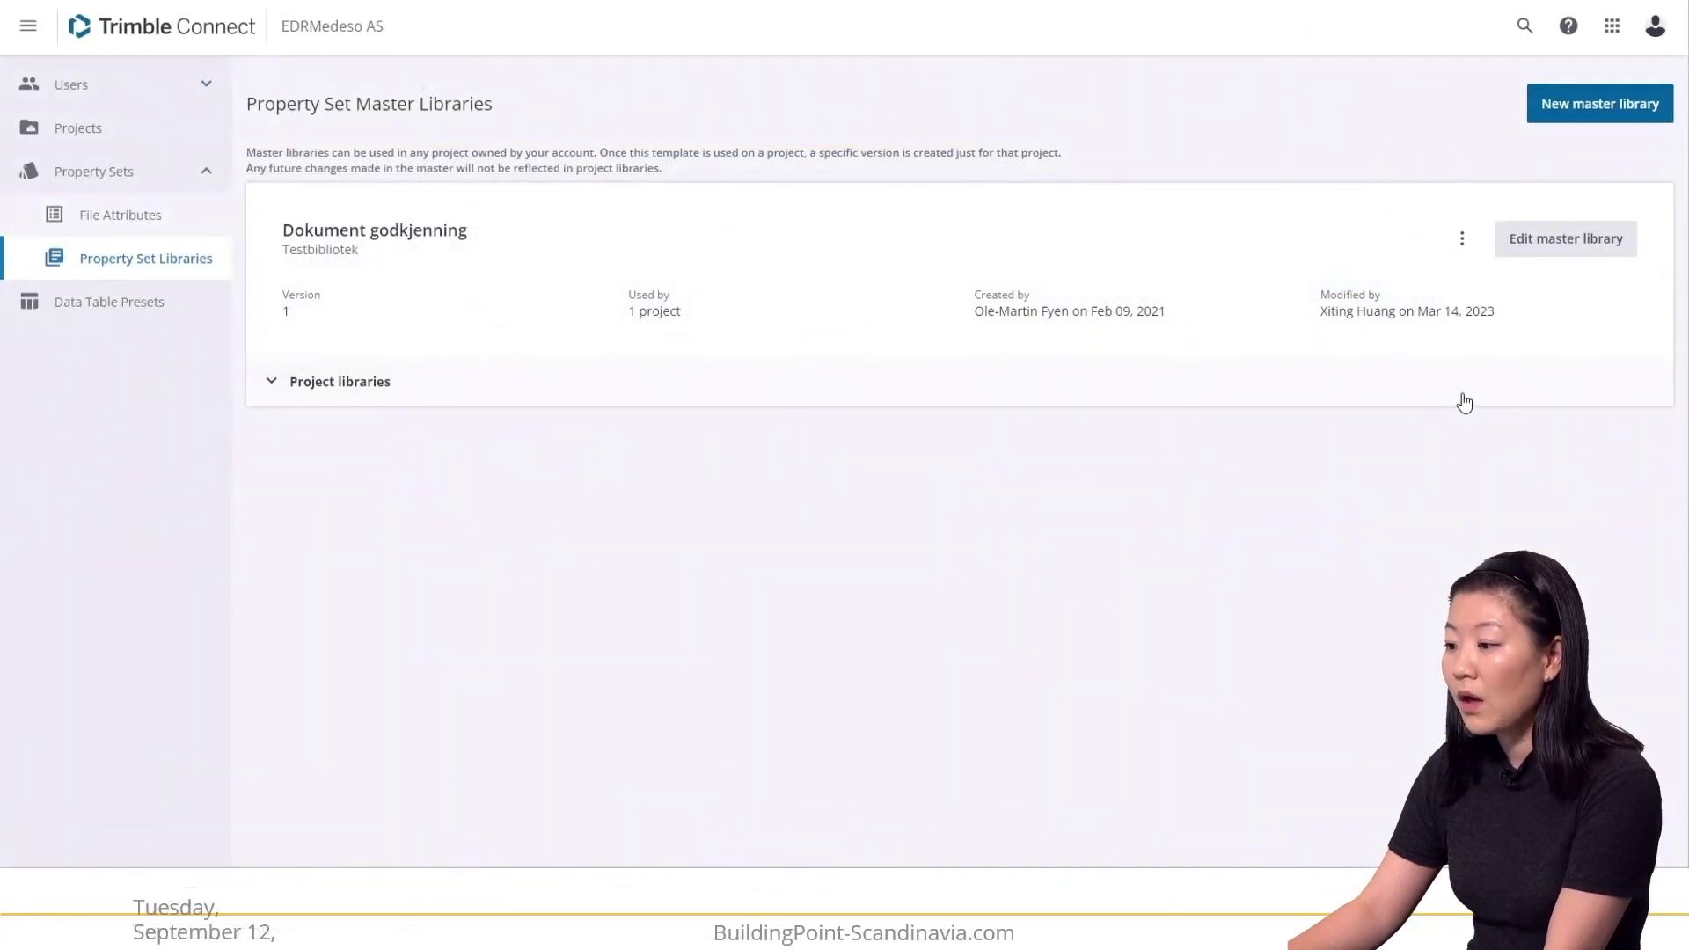
Create a new master library in the account's Property Set Libraries.
left_click(1612, 28)
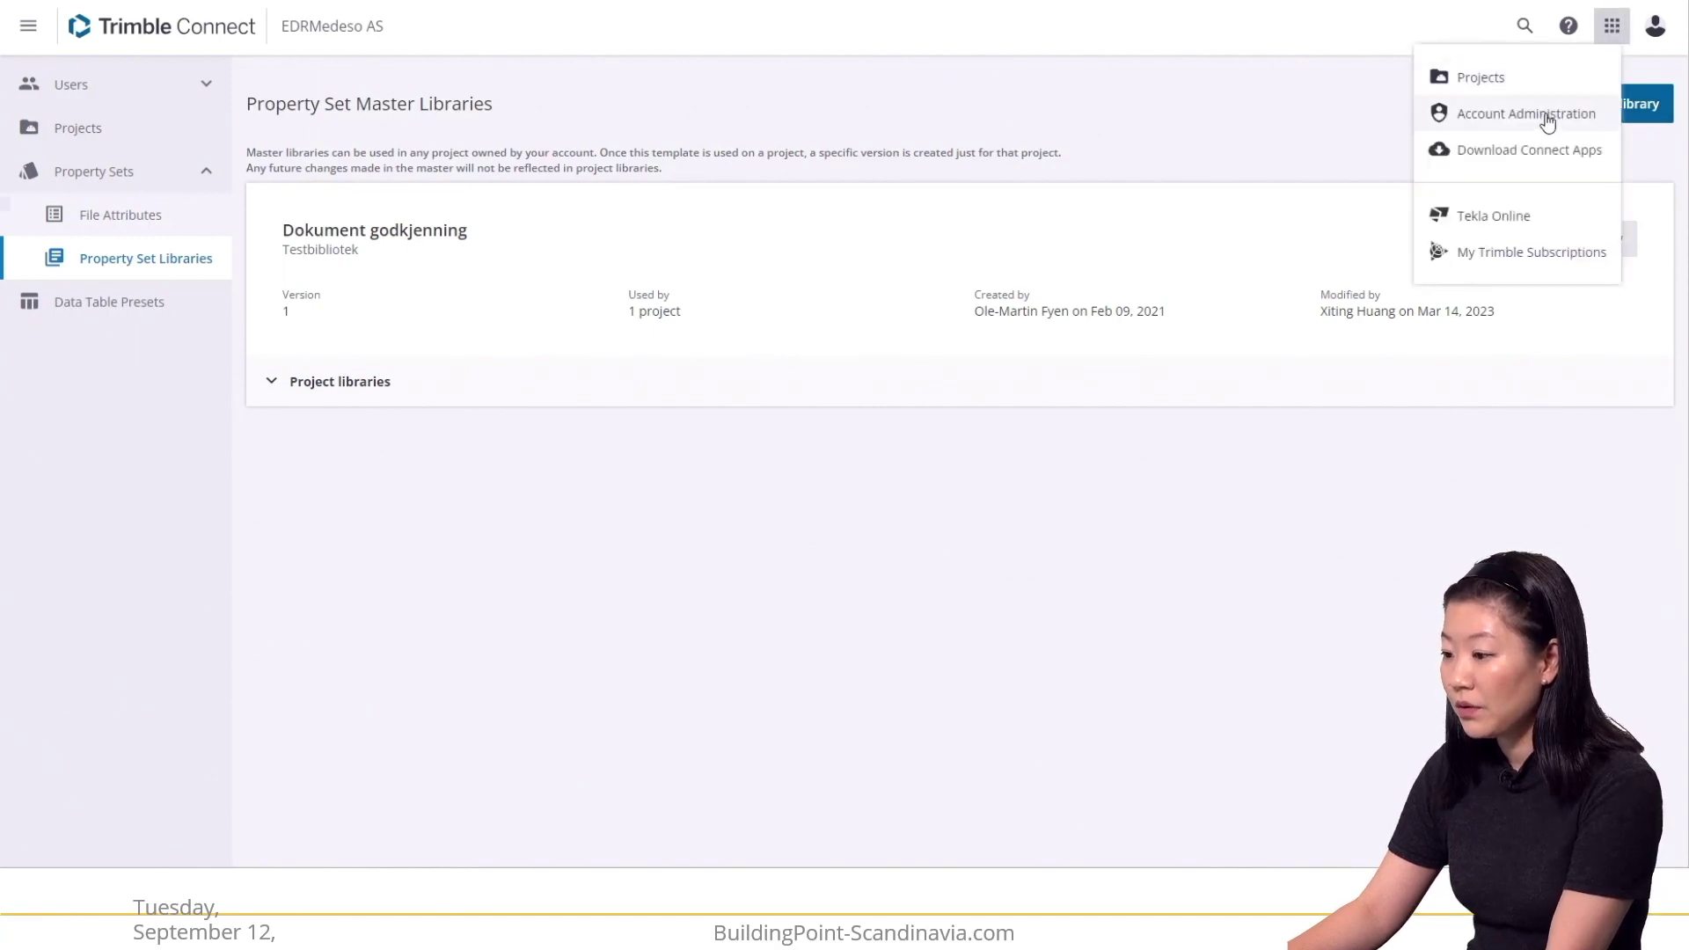
left_click(166, 191)
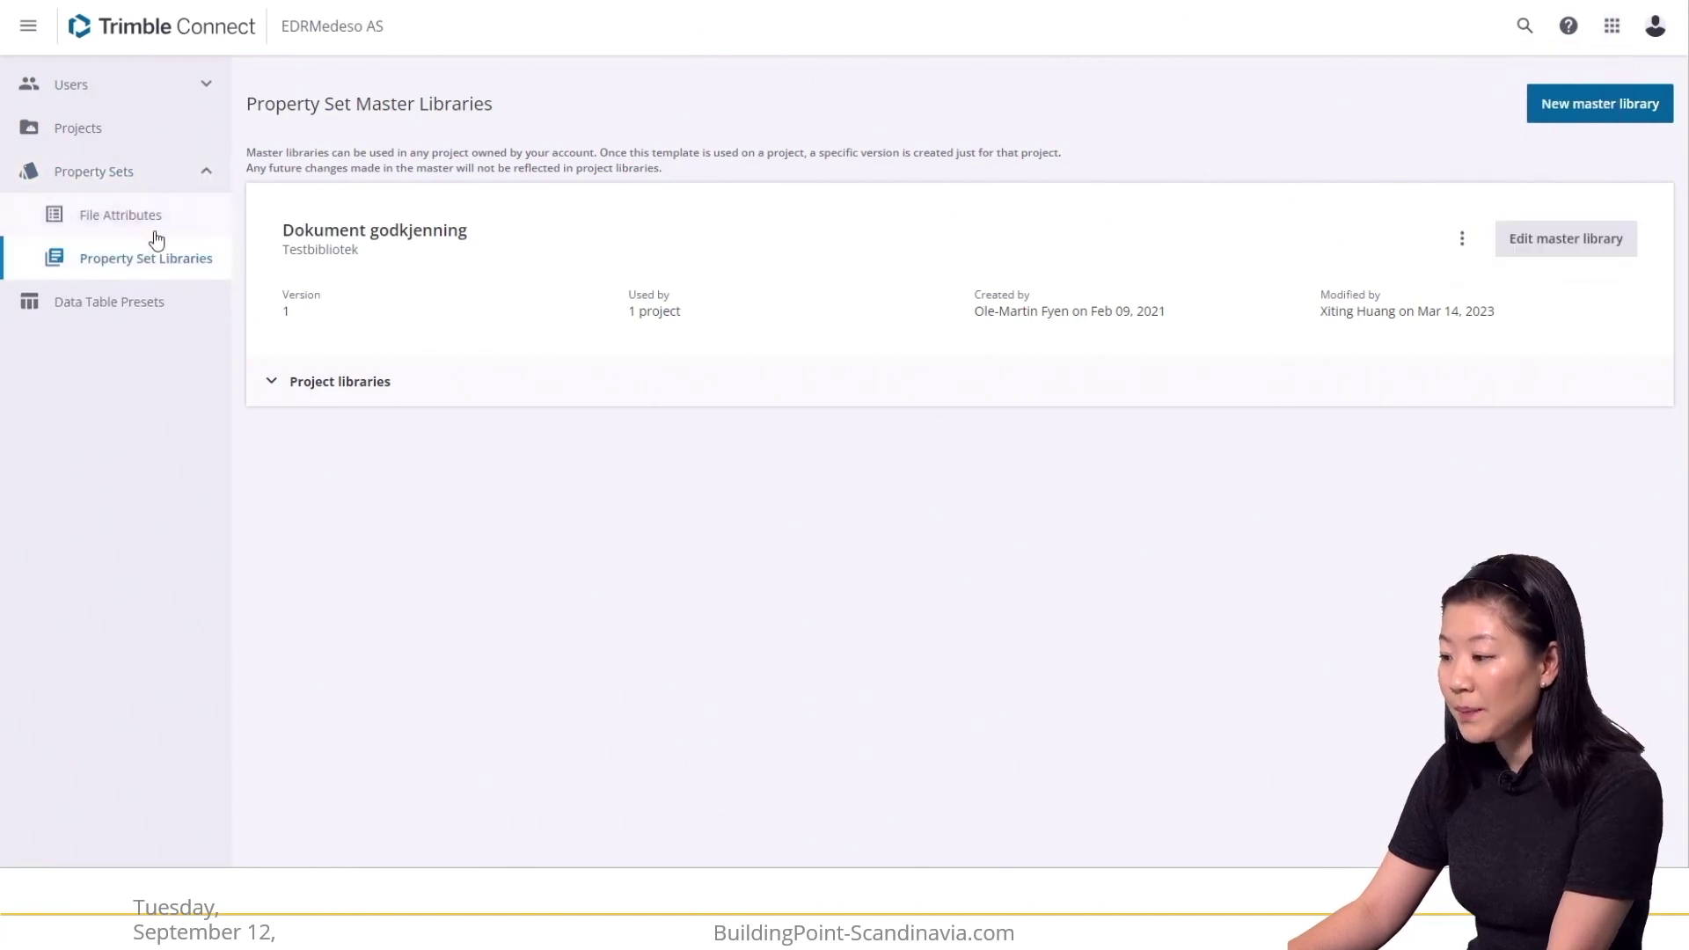
left_click(104, 268)
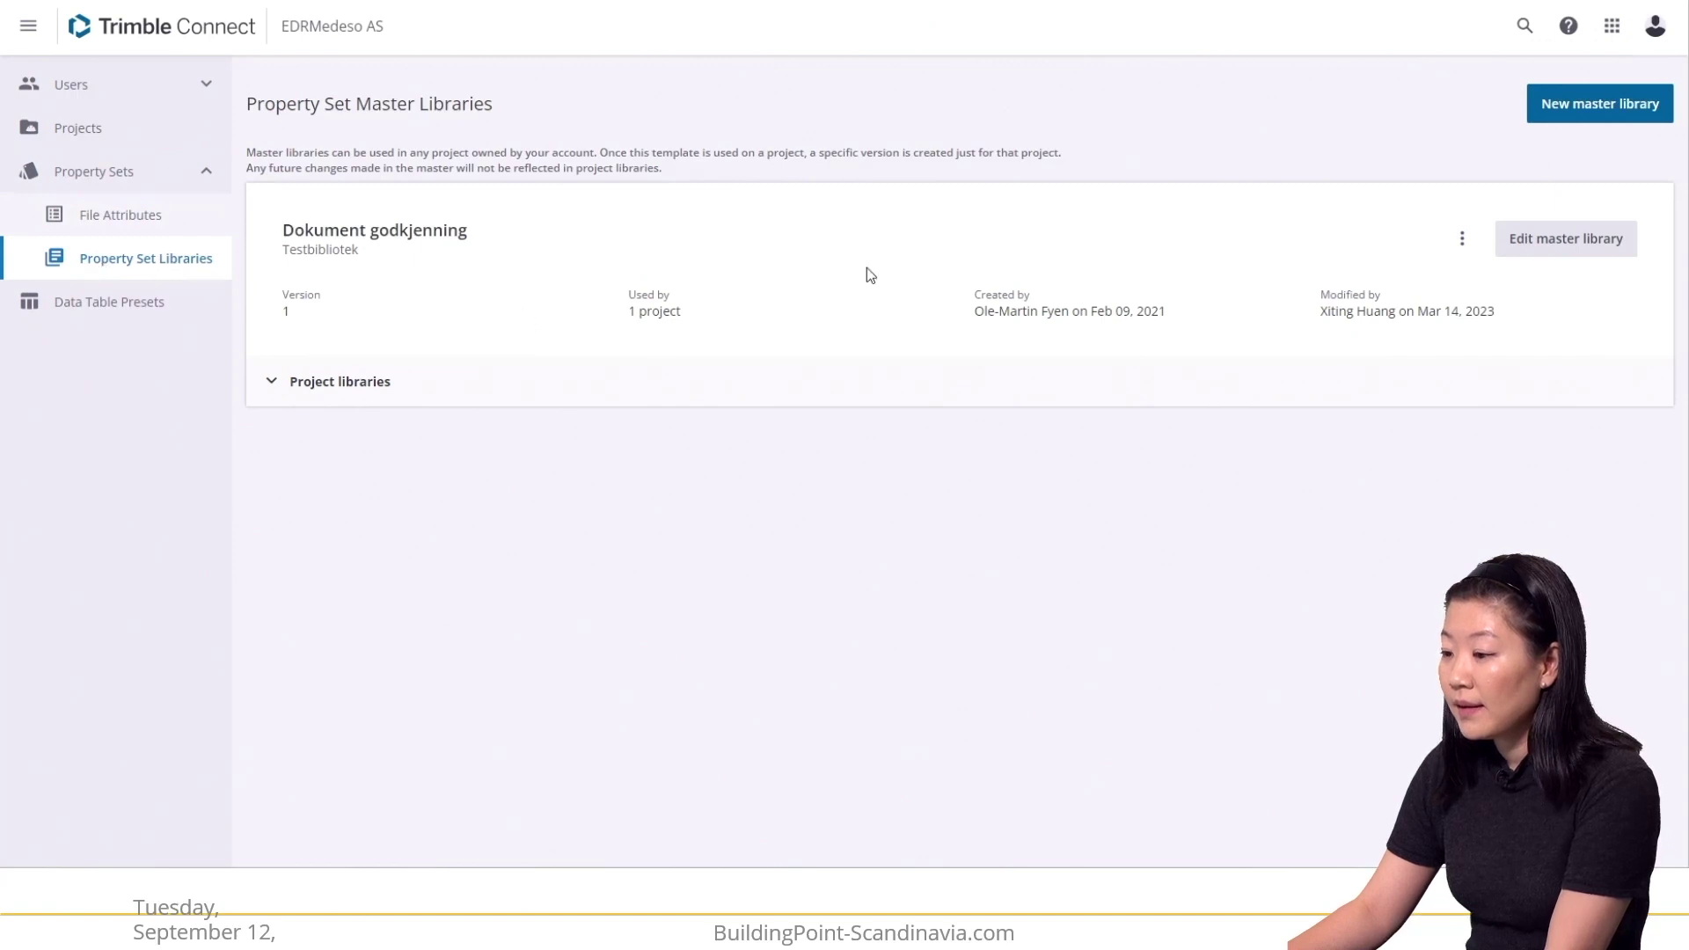
left_click(1550, 116)
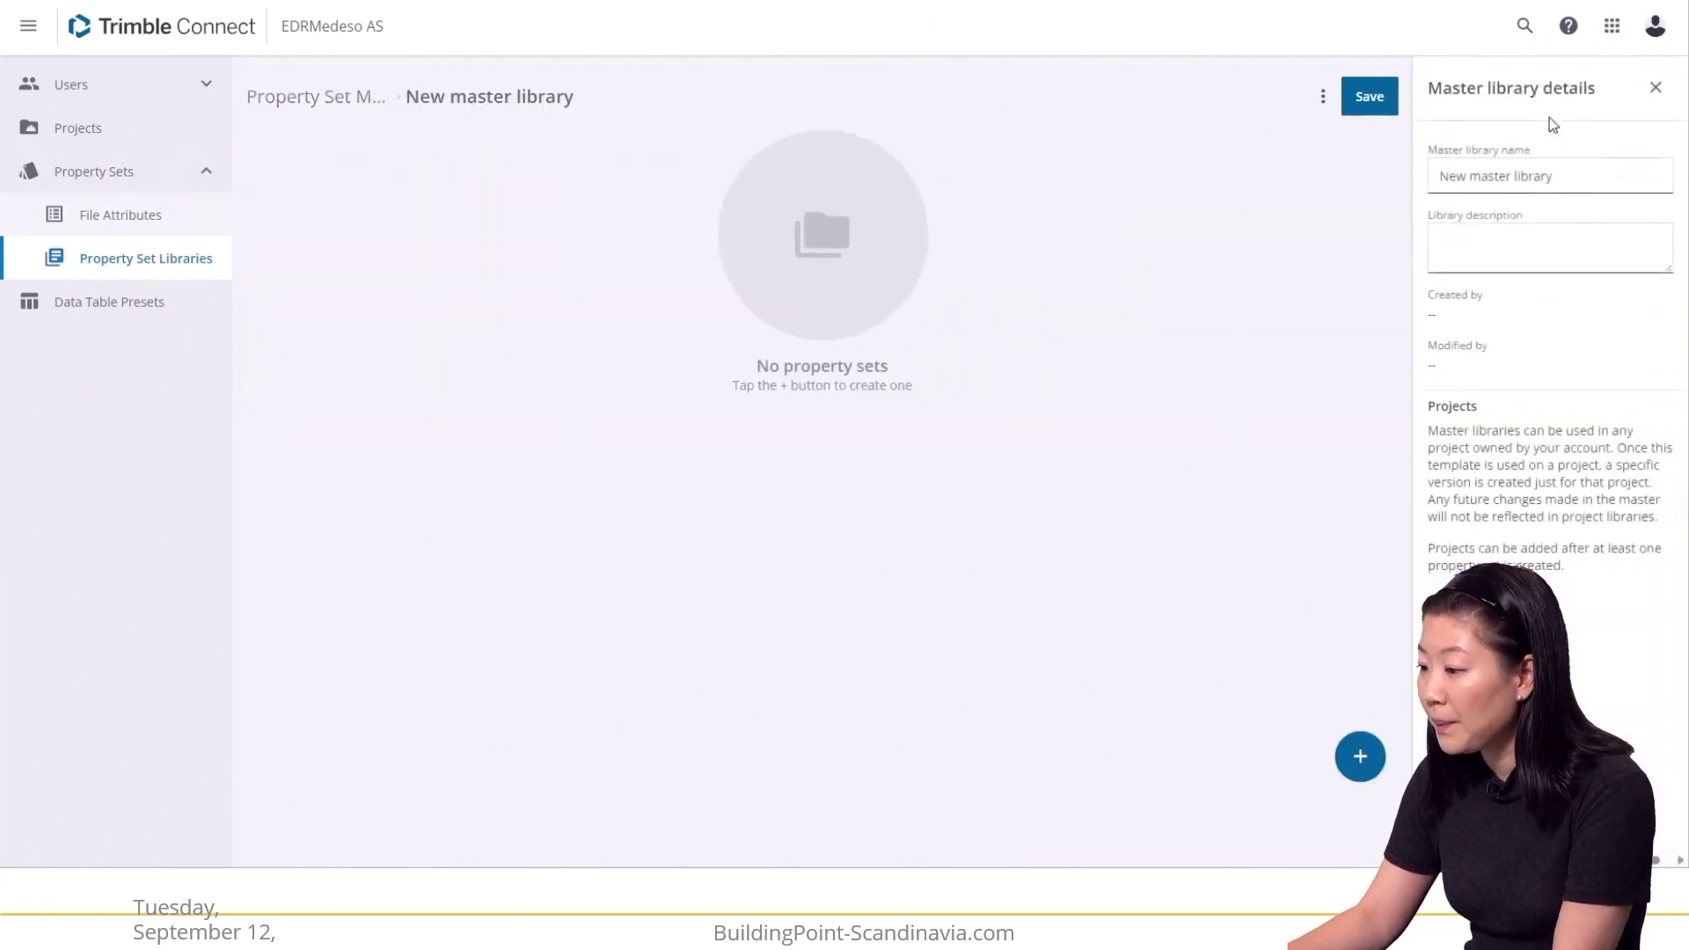
Name the master library Model Status, give it the description Model Status, and save it.
left_click_drag(1568, 174, 1402, 185)
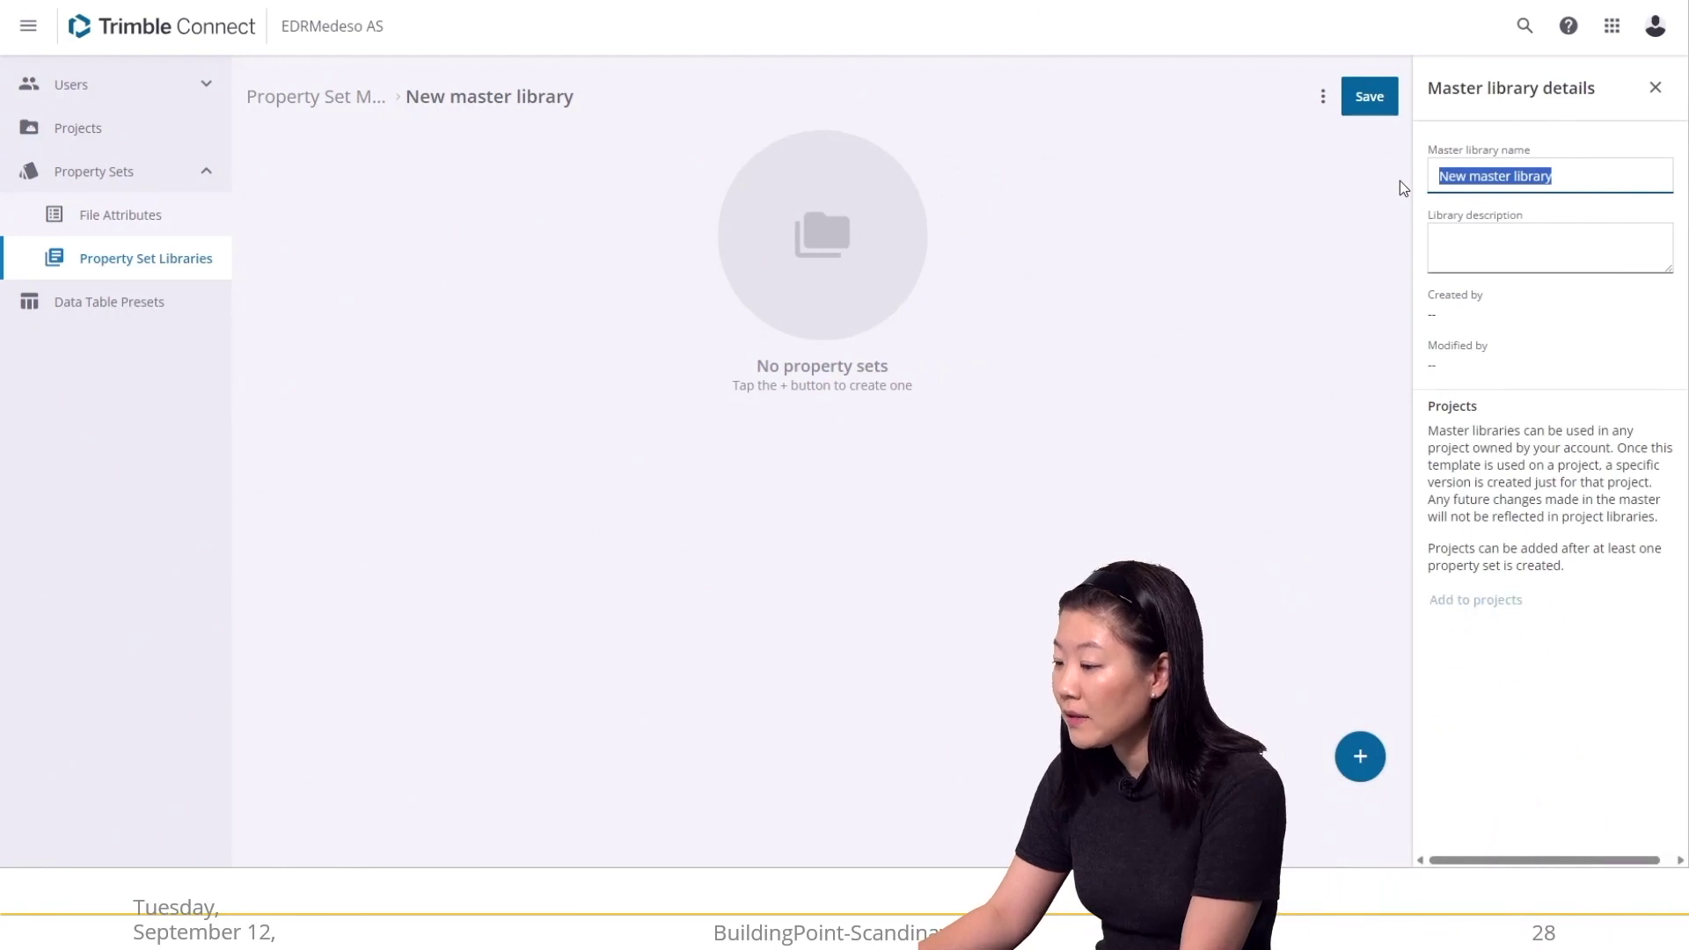
type("Model")
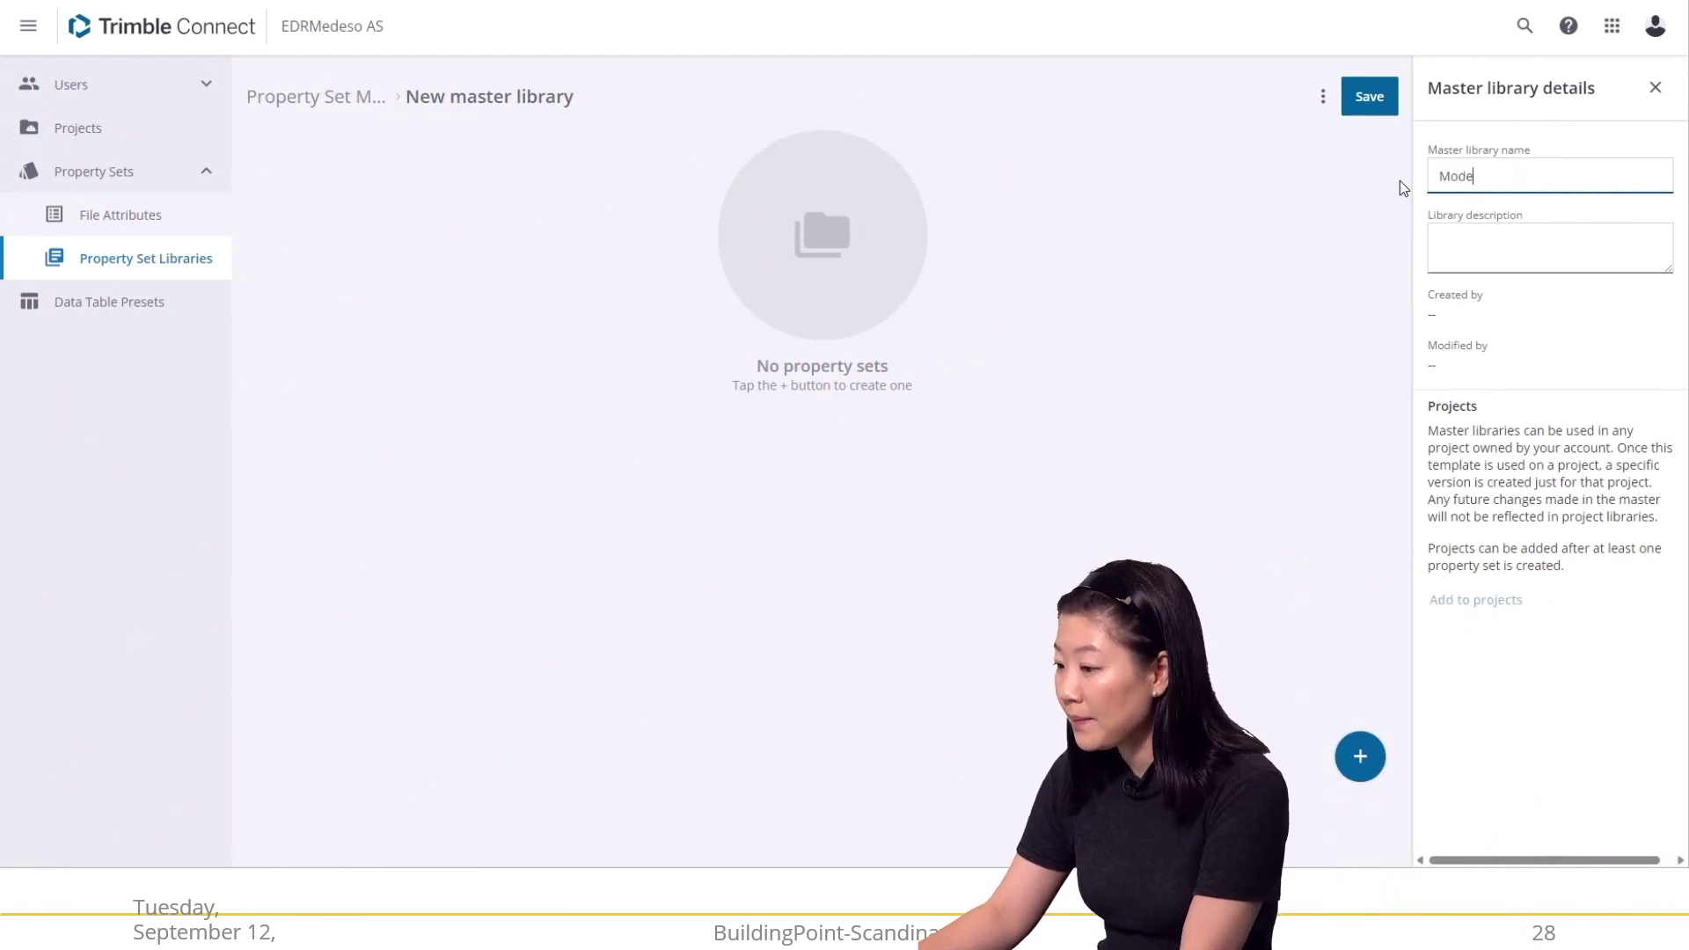
type(" S")
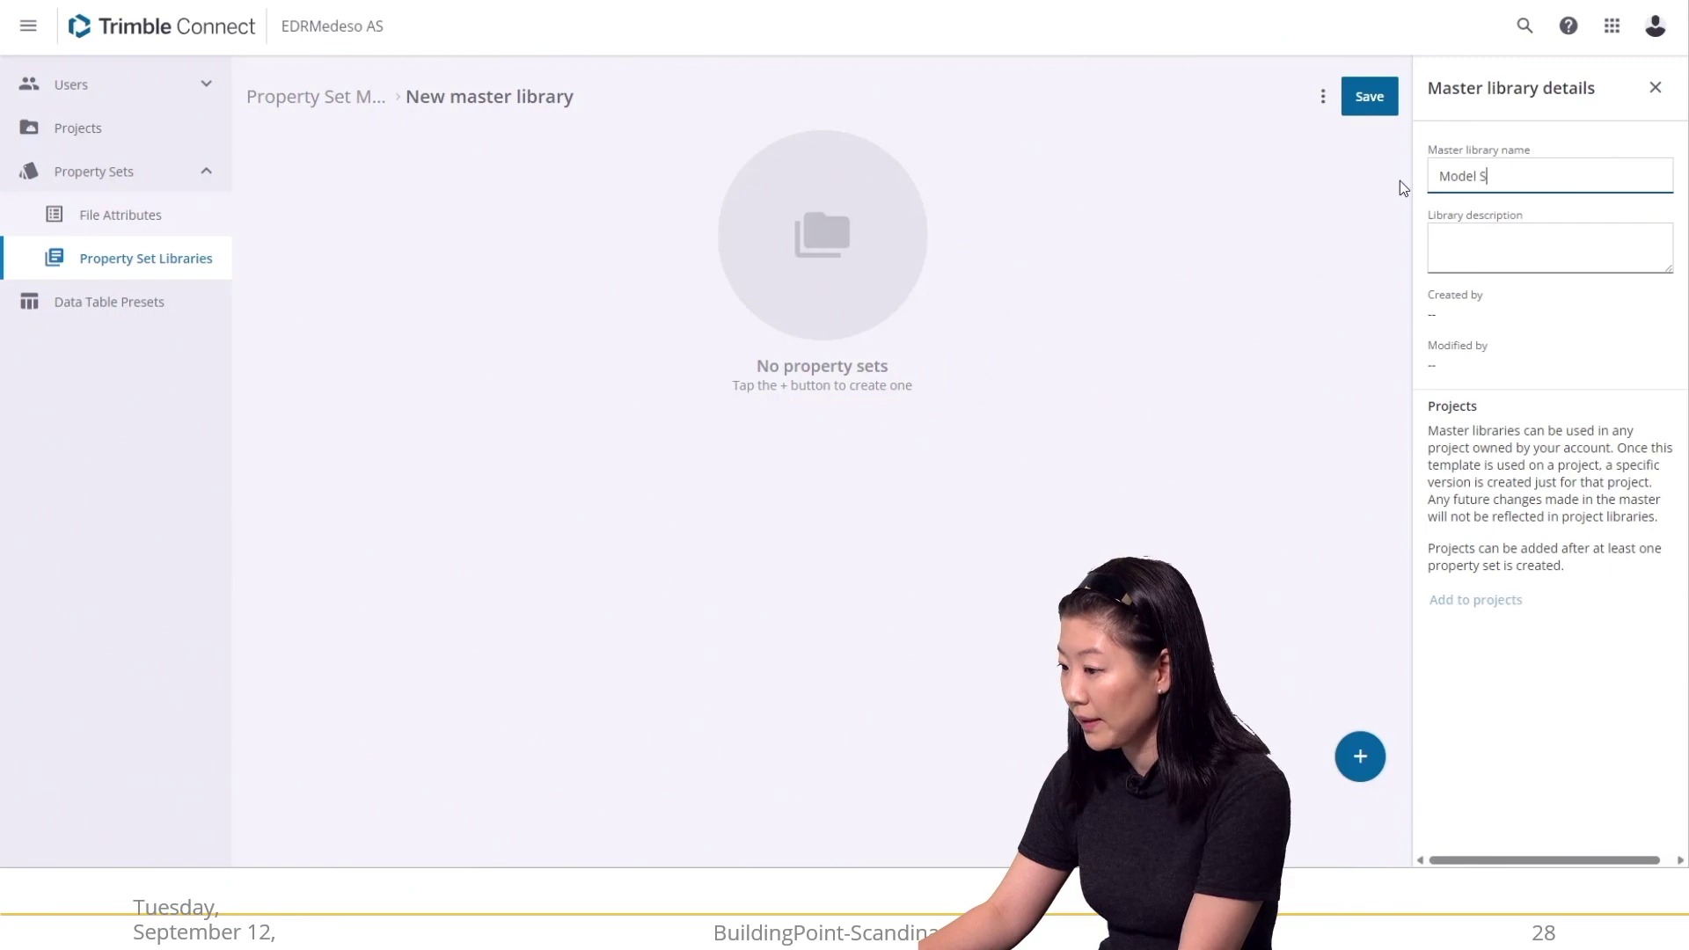
type("tatus")
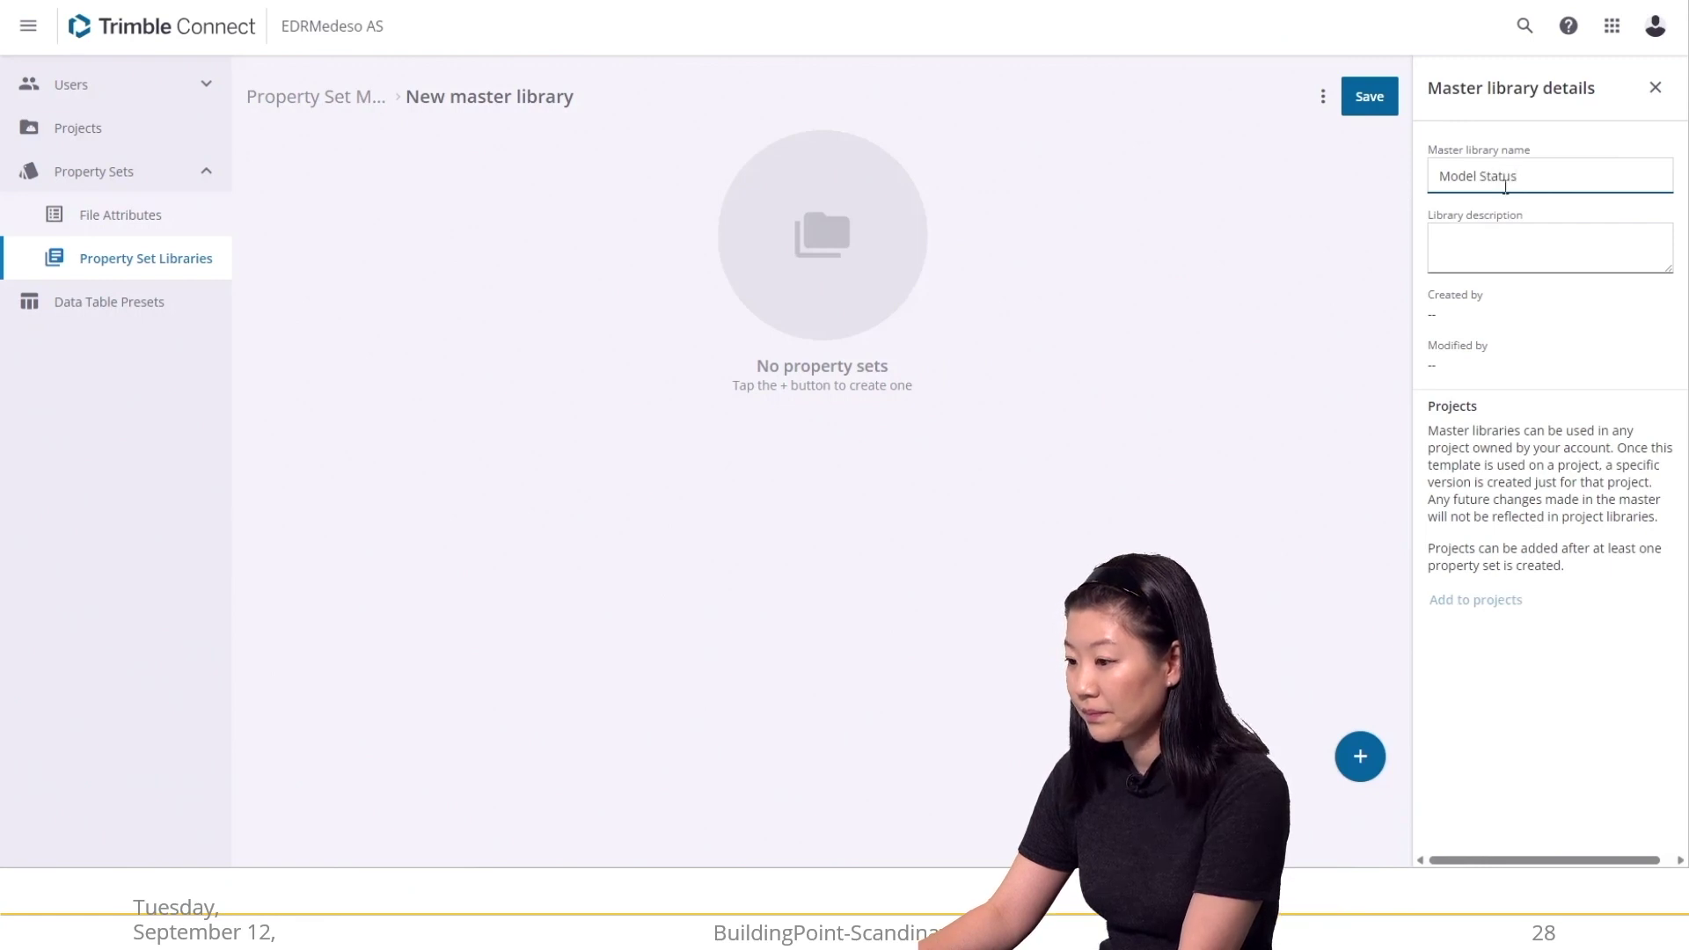
left_click_drag(1515, 179, 1431, 183)
key("ctrl+c")
left_click(1451, 236)
key("ctrl+v")
left_click(1401, 209)
left_click(1391, 115)
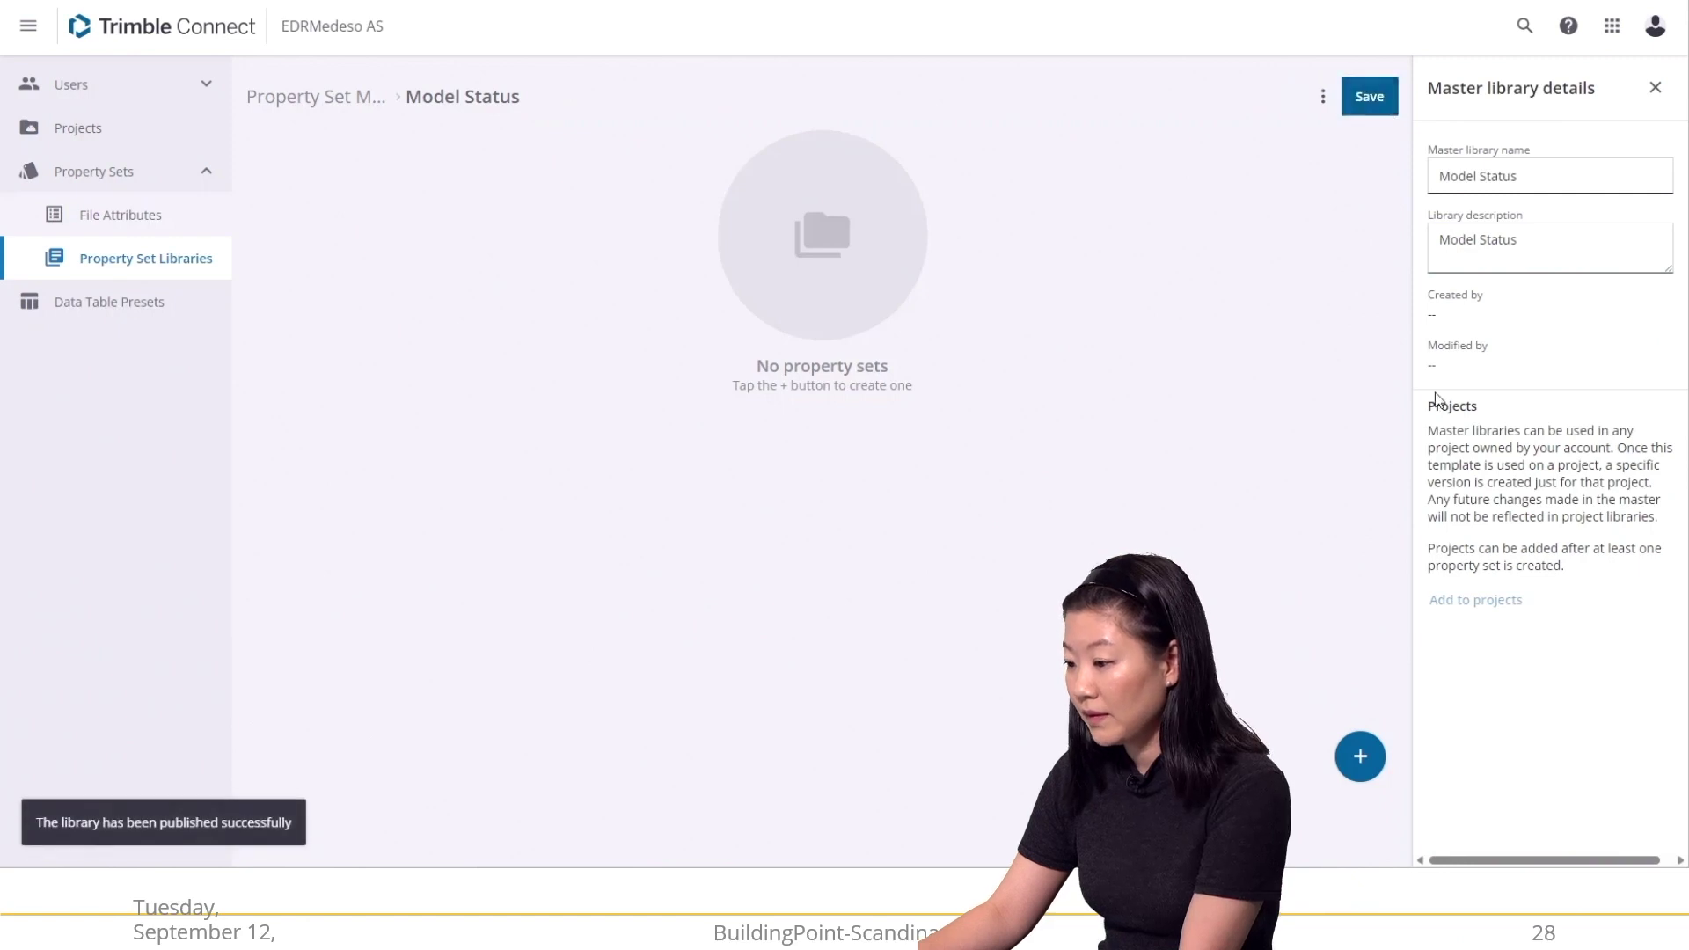
Add a property set named Model Review with the description Model Review to the library and save it.
left_click(1360, 756)
left_click_drag(1571, 175, 1430, 178)
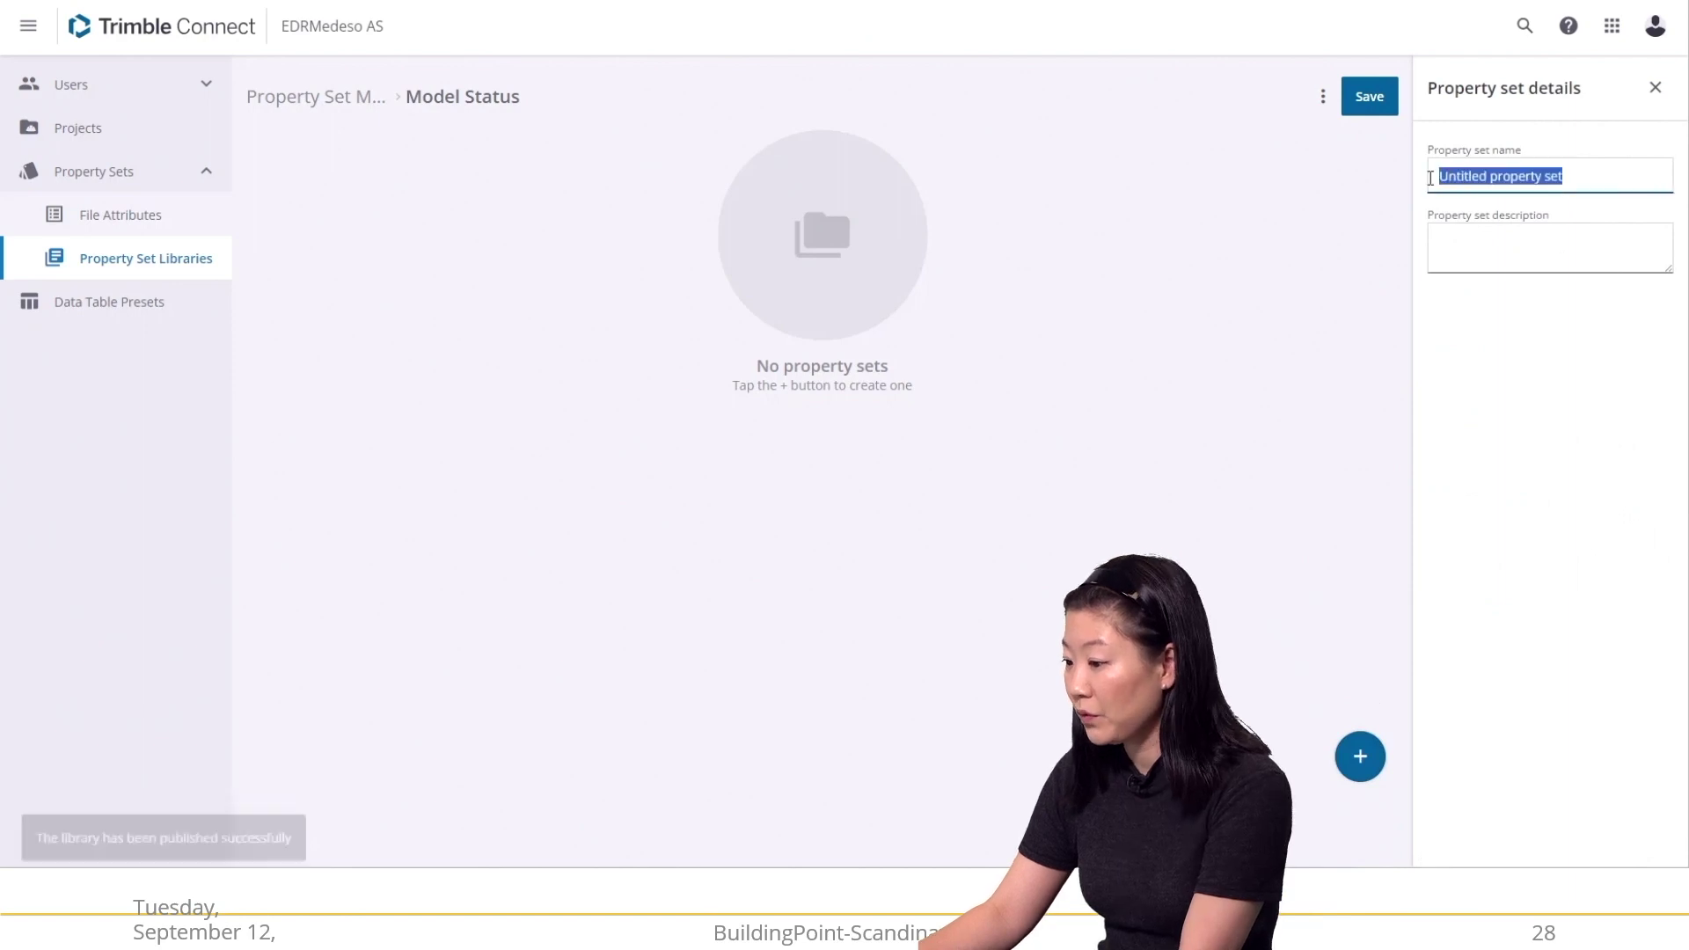
type("M")
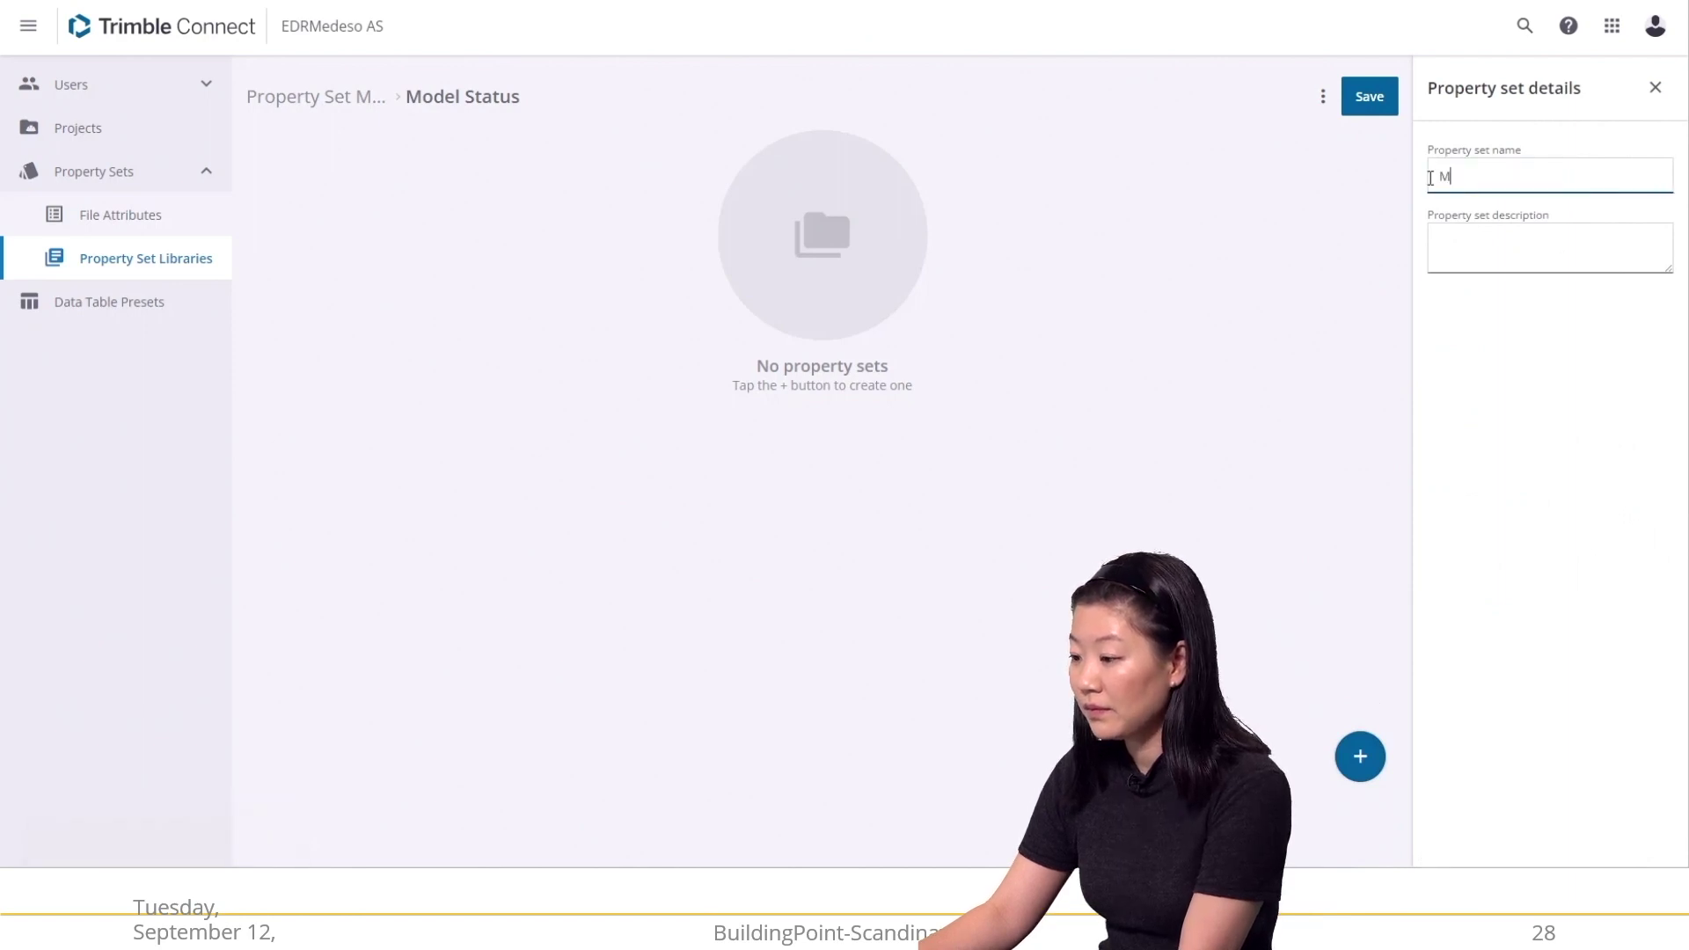
type("odel ")
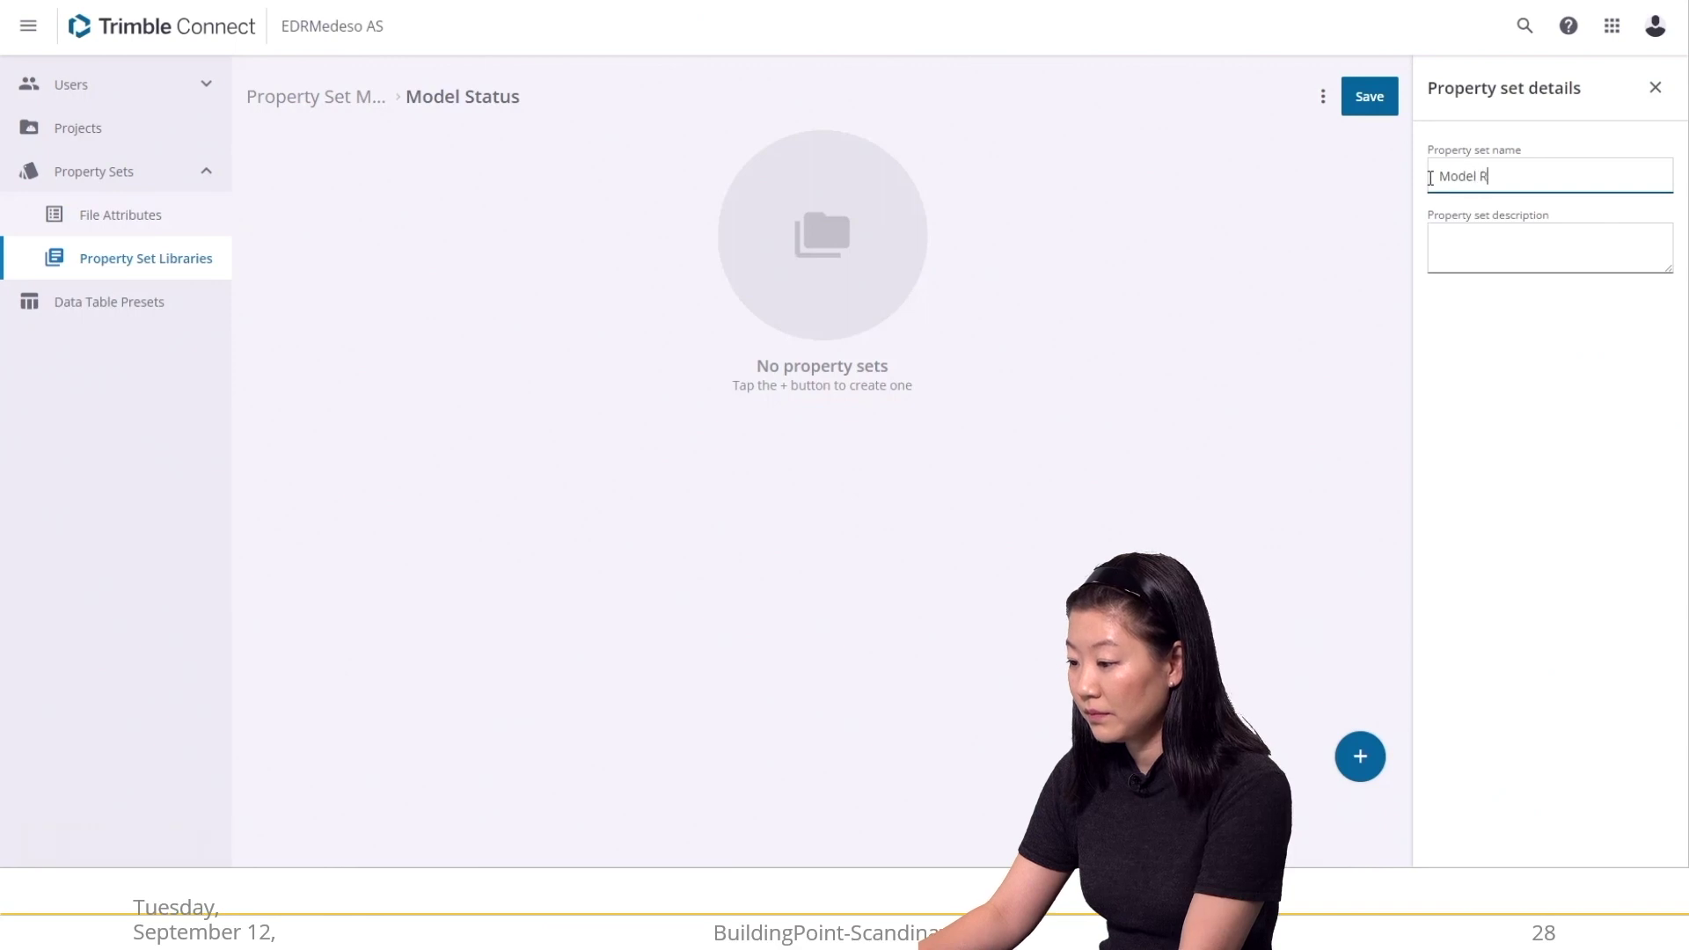
type("Review")
left_click_drag(1531, 177, 1438, 173)
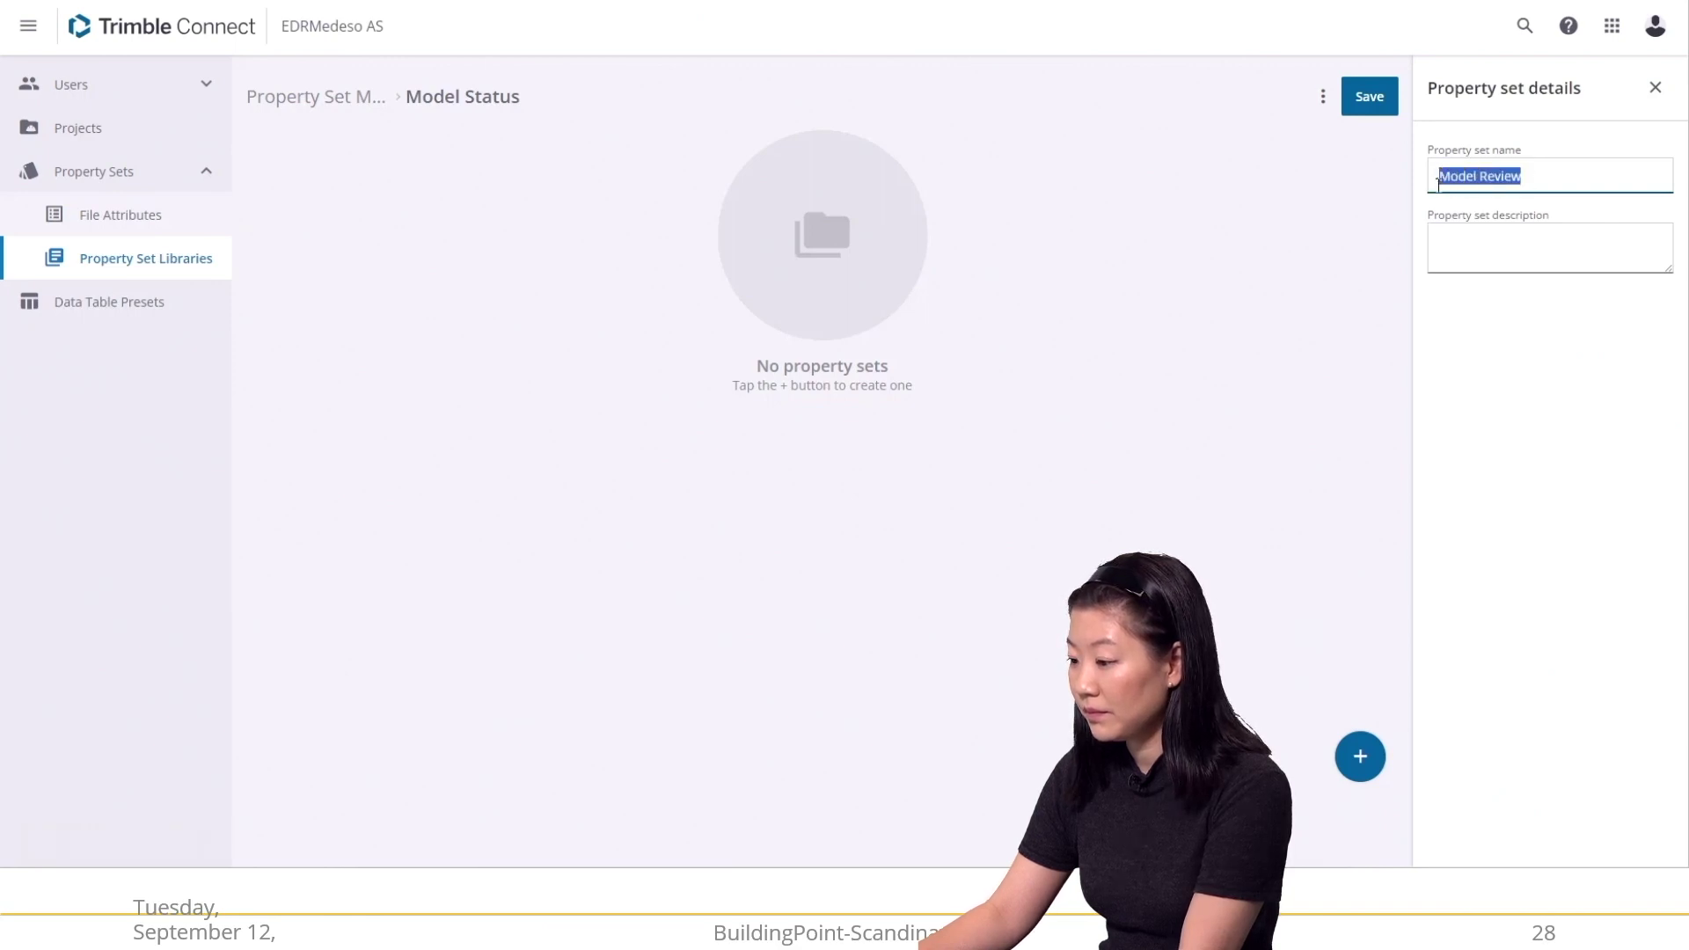
left_click(1511, 241)
key("ctrl+v")
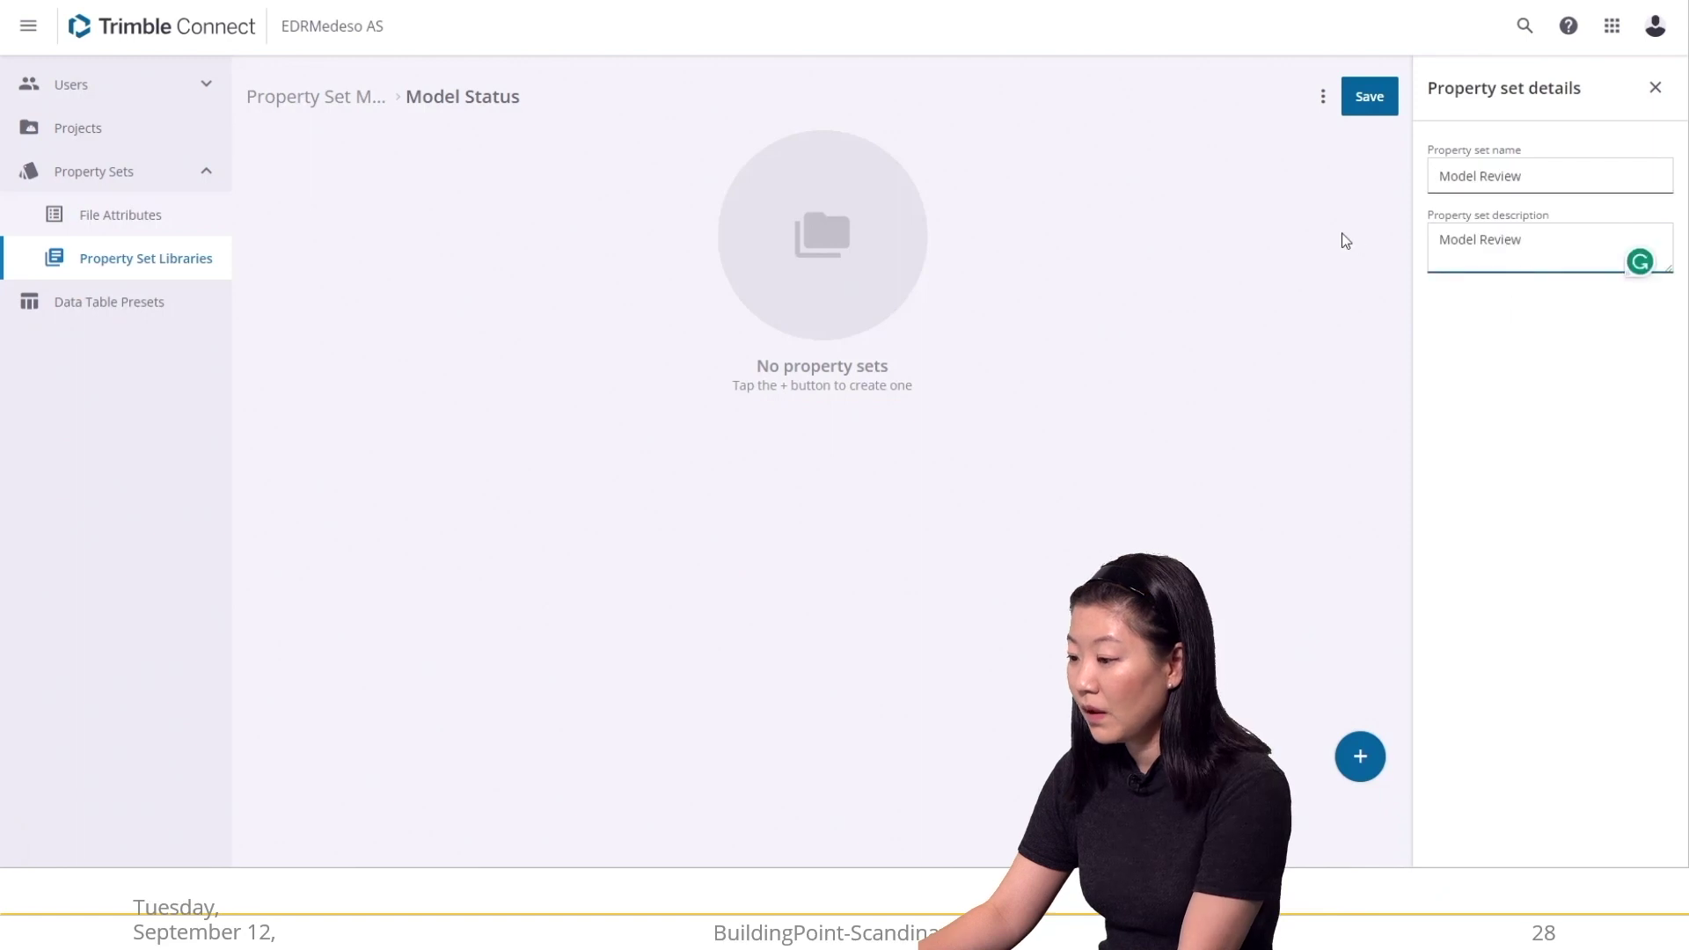
left_click(1342, 234)
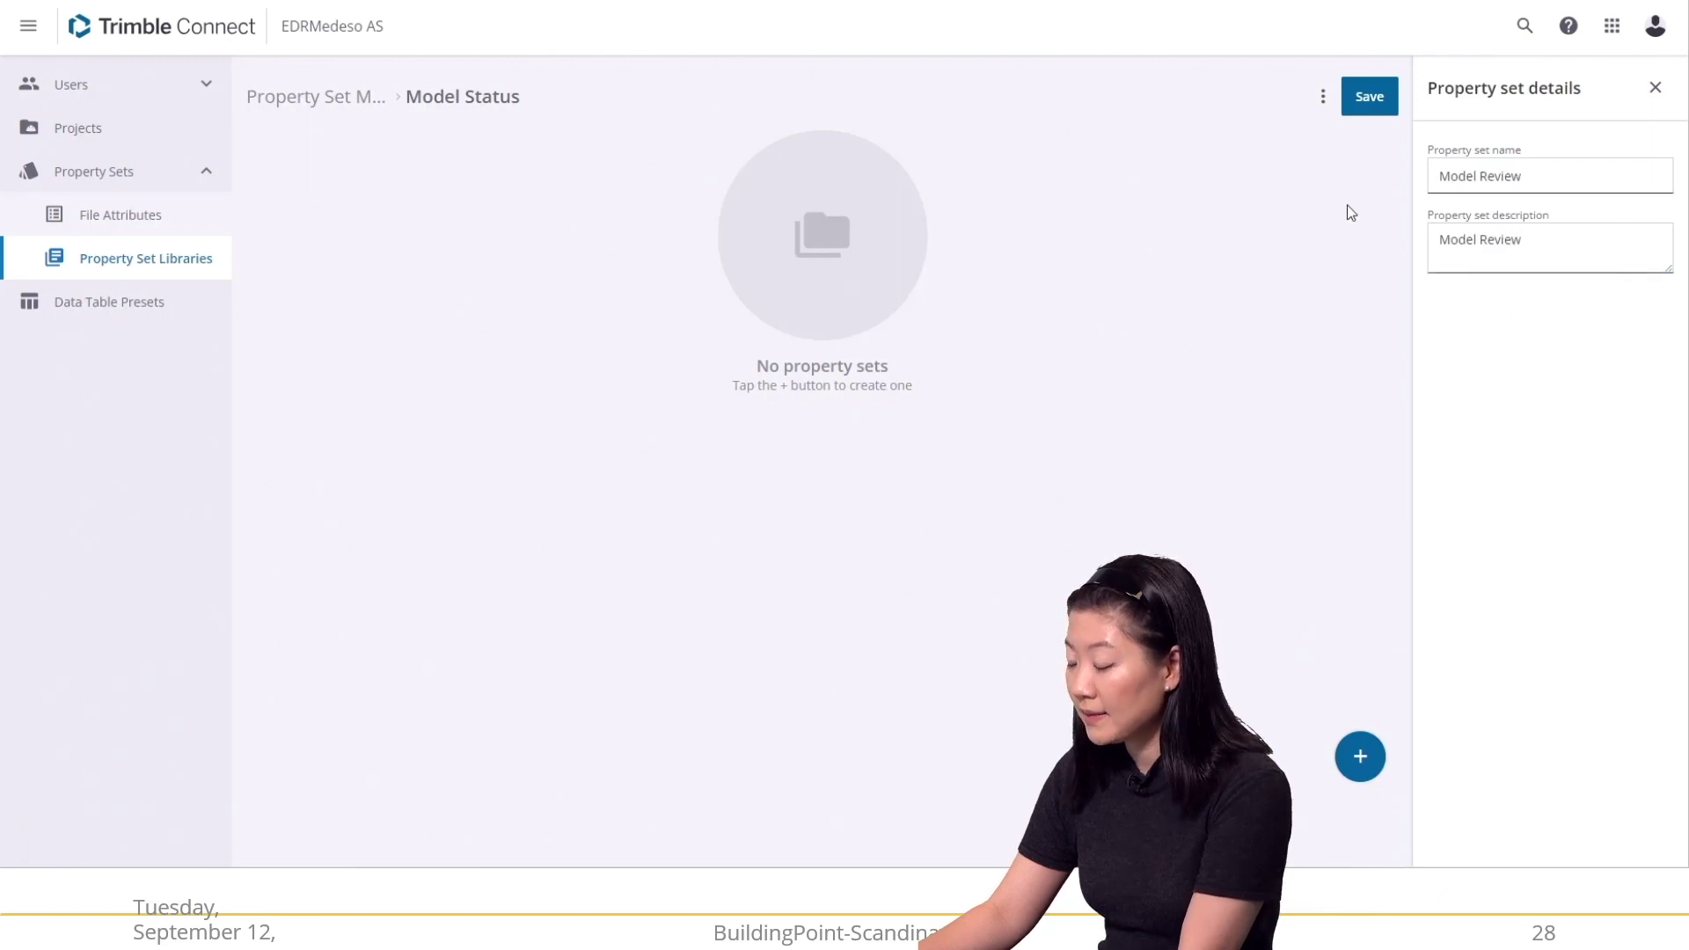
left_click(1369, 98)
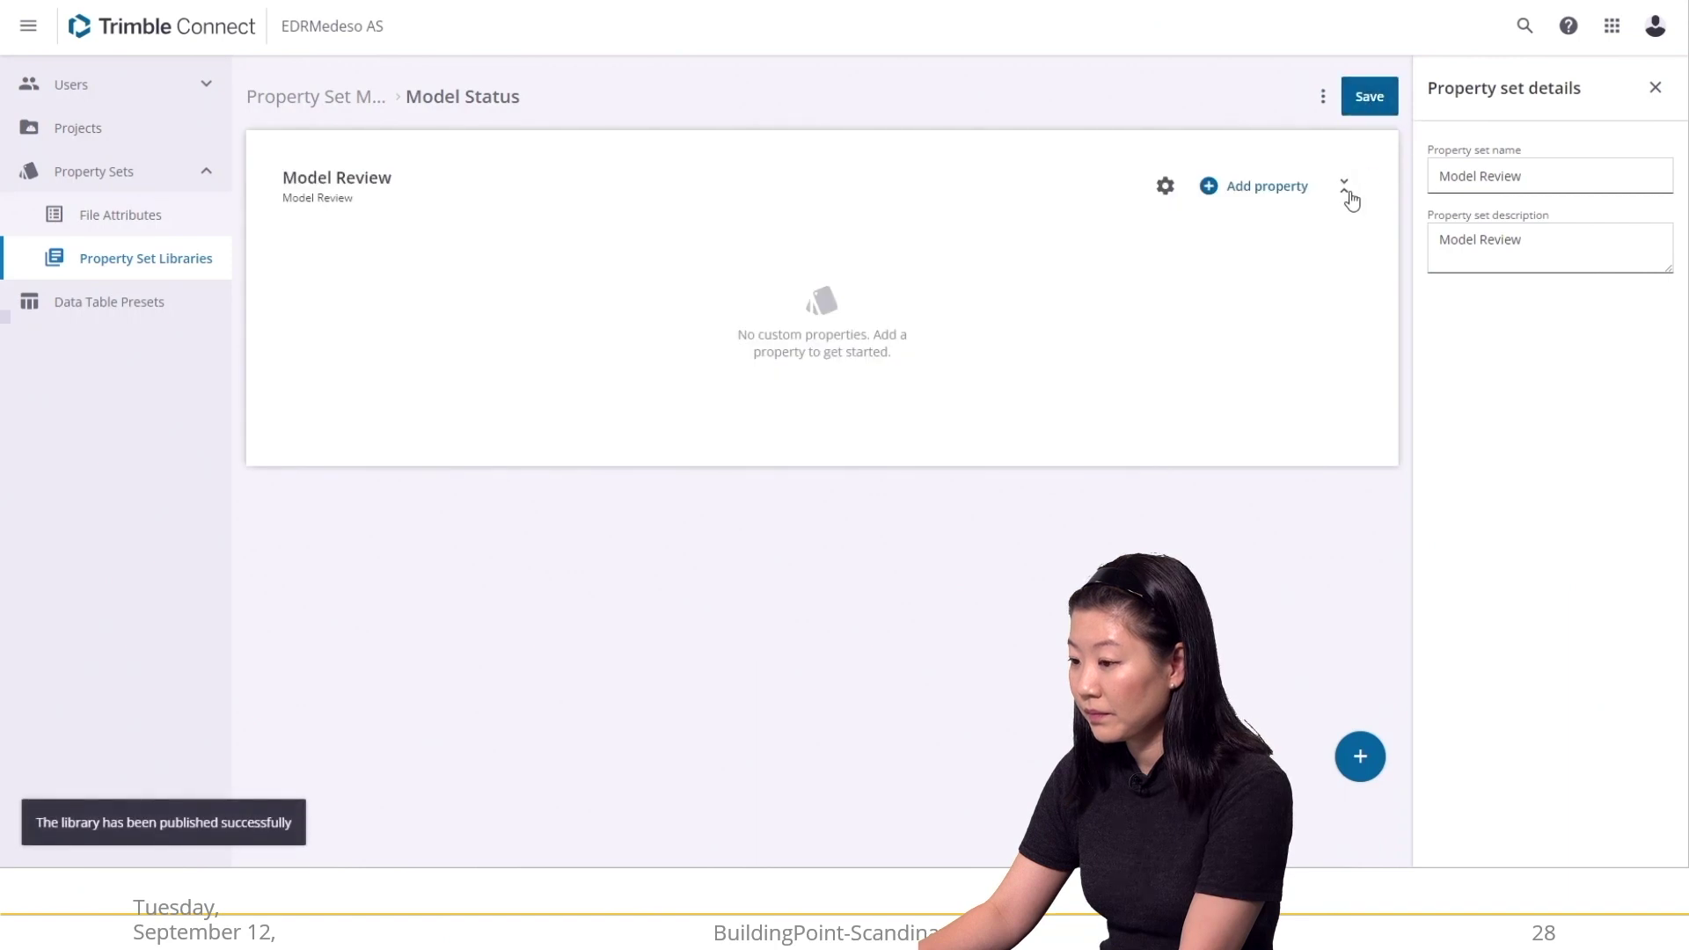
Add a property named Status to the Model Review set and set its type to Dropdown choice.
left_click(1289, 197)
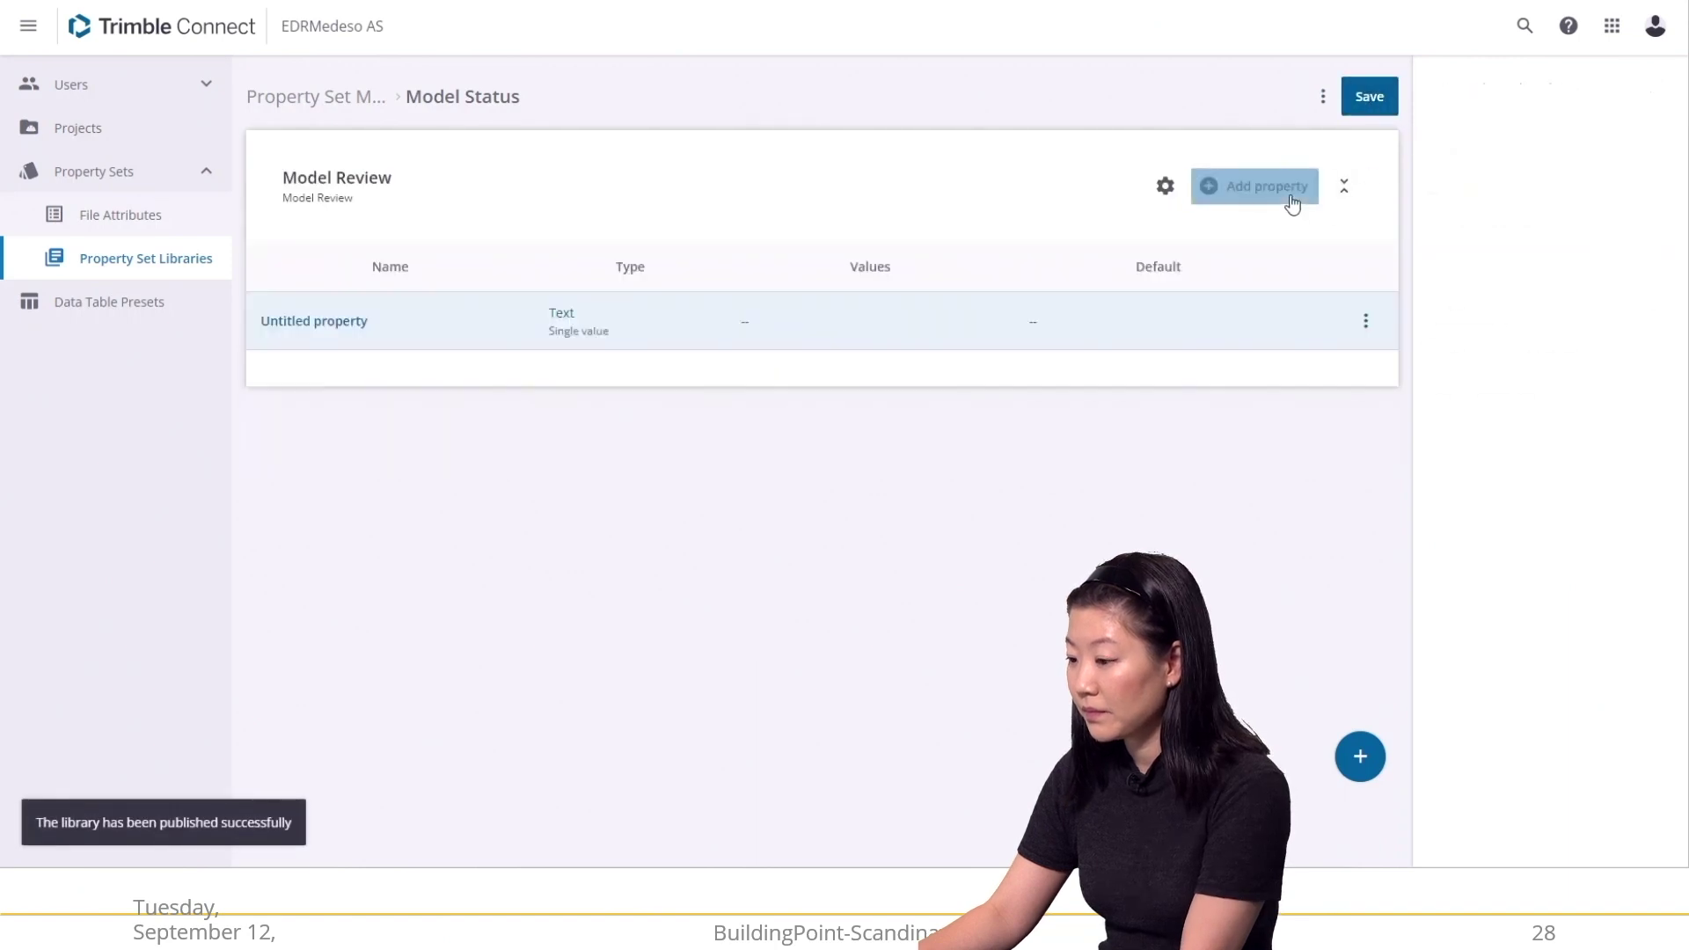
left_click_drag(1617, 161, 1429, 162)
type("Status")
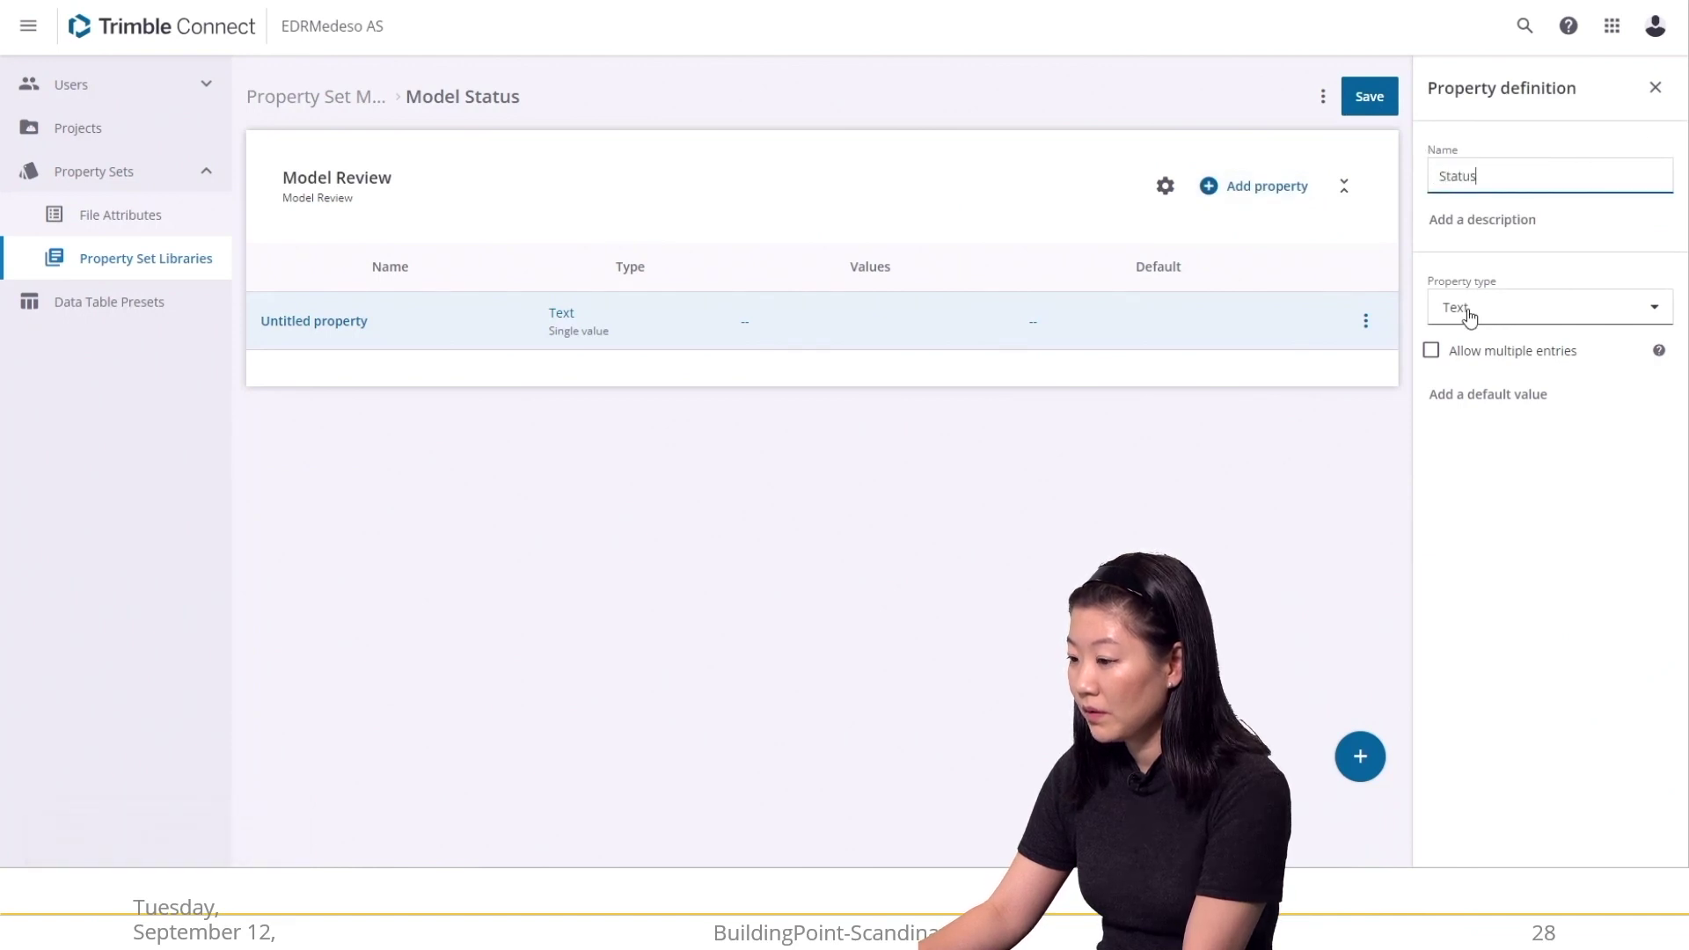
left_click(1467, 309)
left_click(1469, 470)
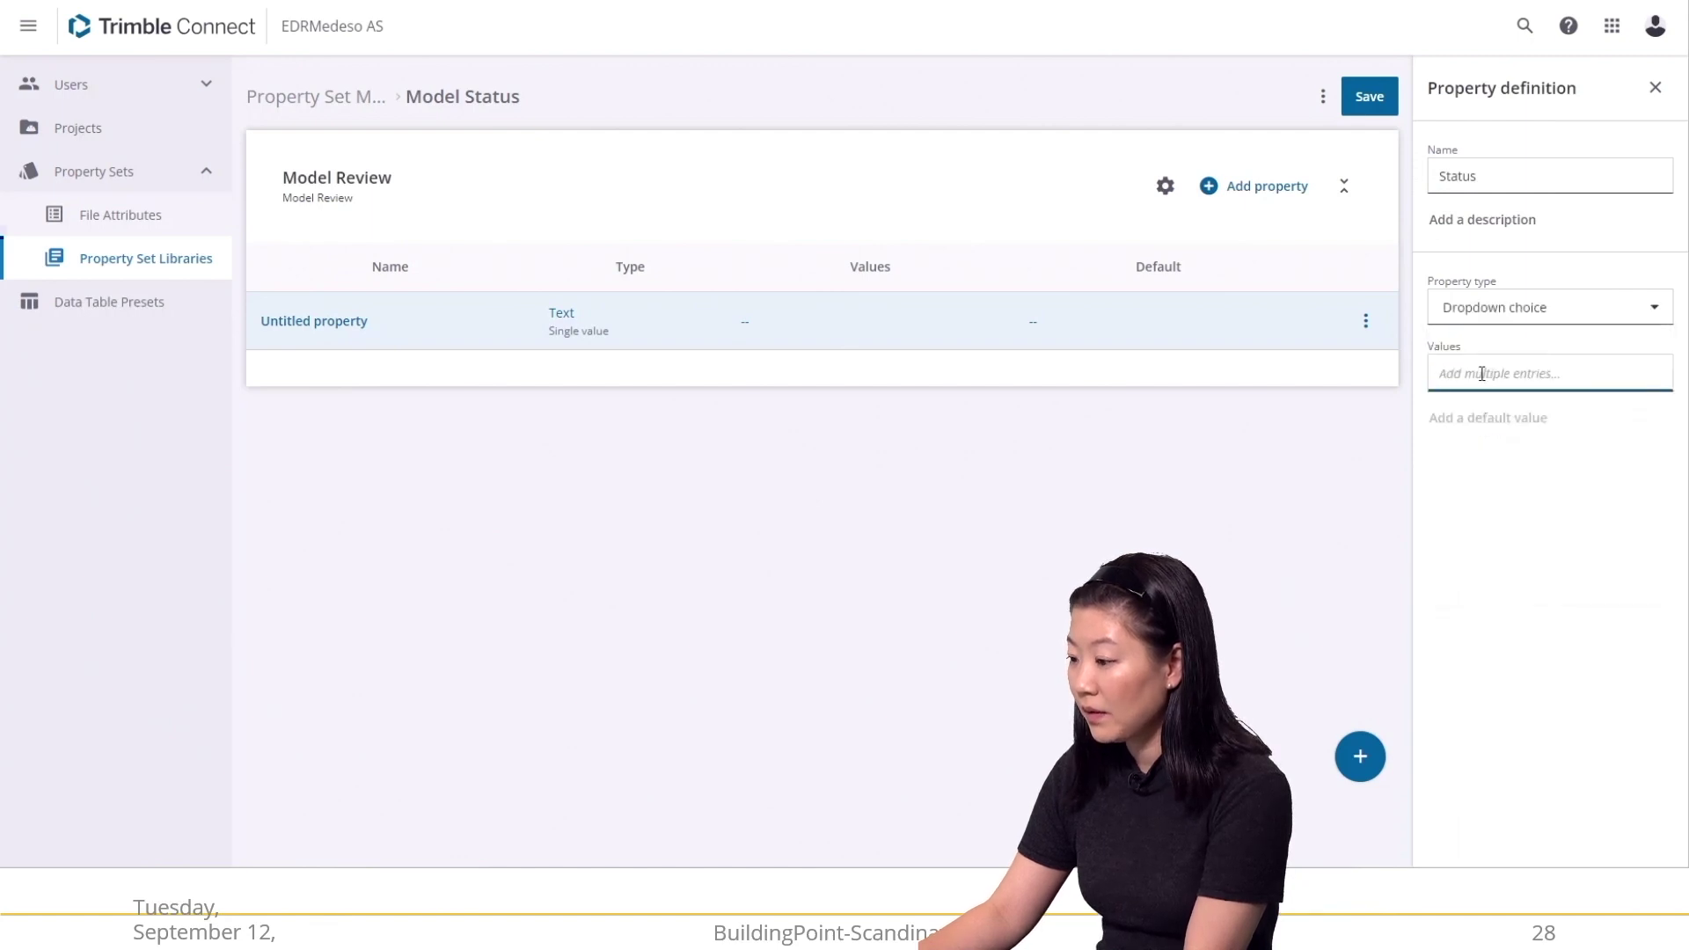
Give the Status property the values Approved, Approved with comments, and Revise and resubmit, and save the library.
type("Approve")
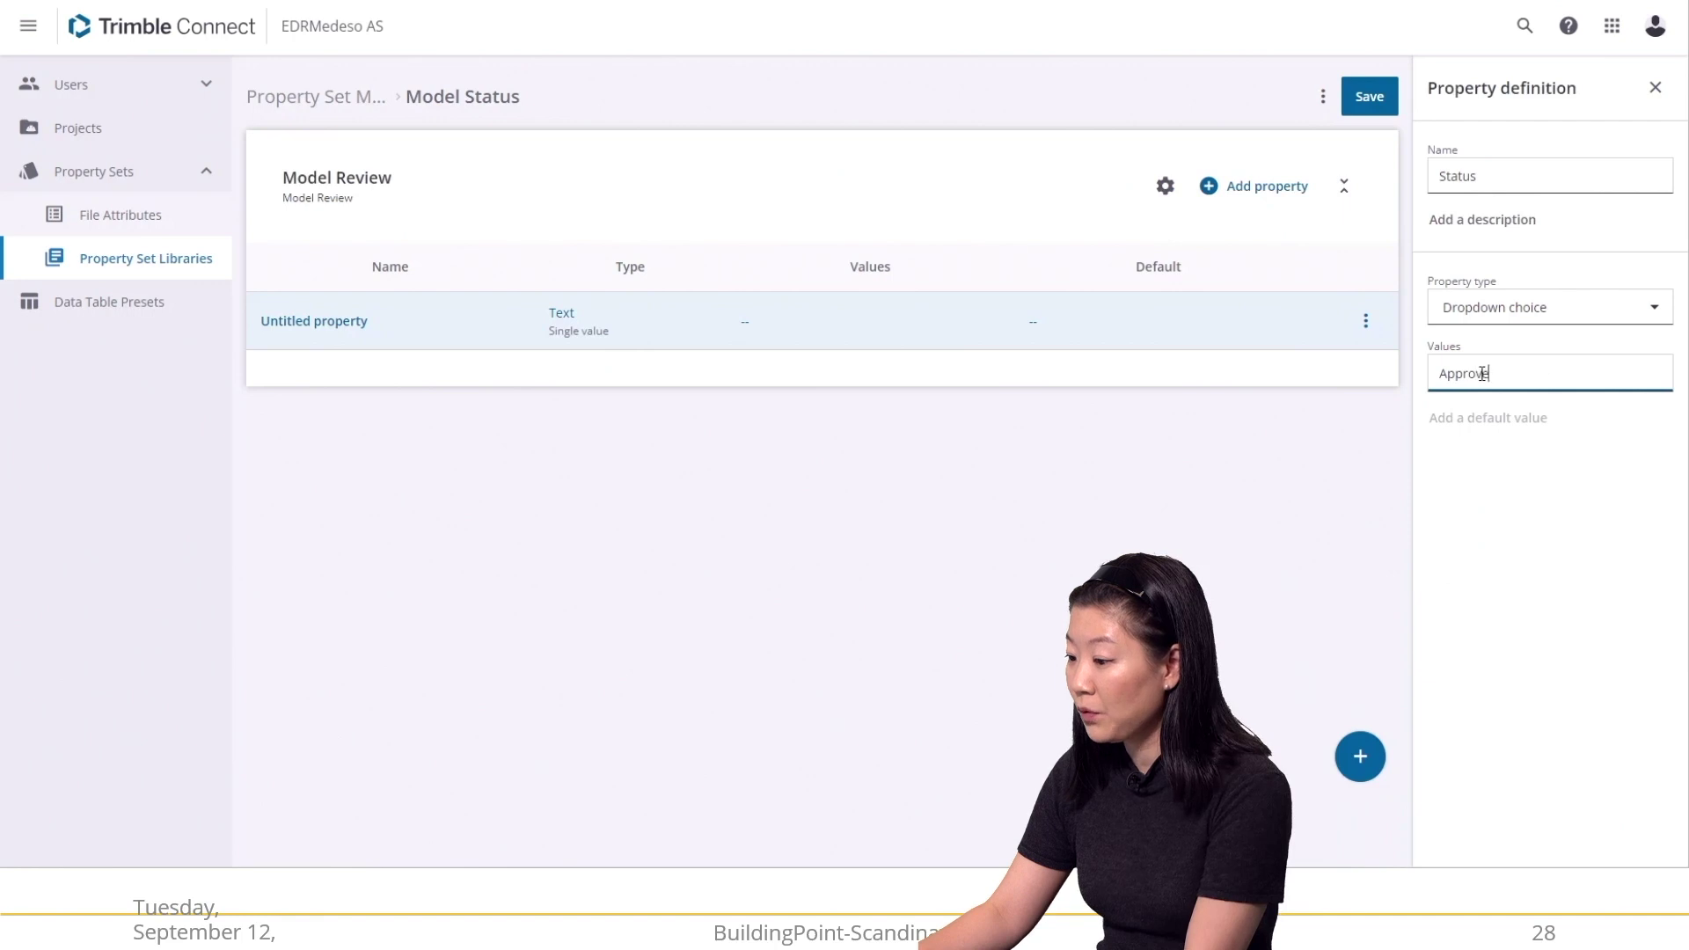
type("d")
key("Return")
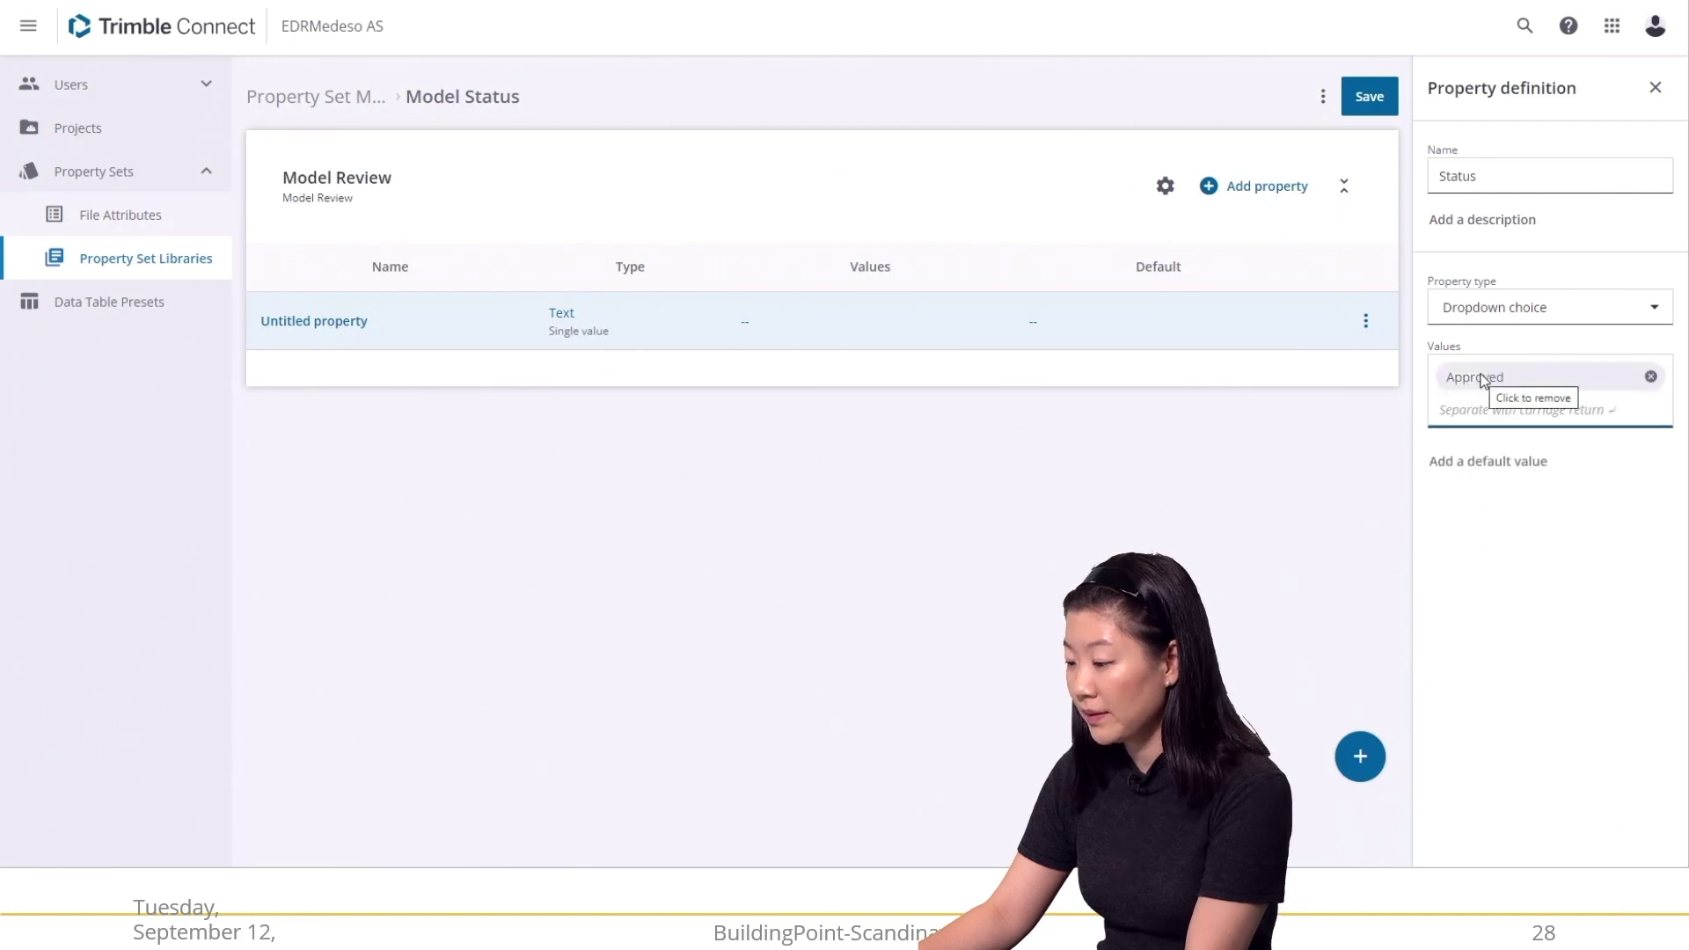
type("Approved with comme")
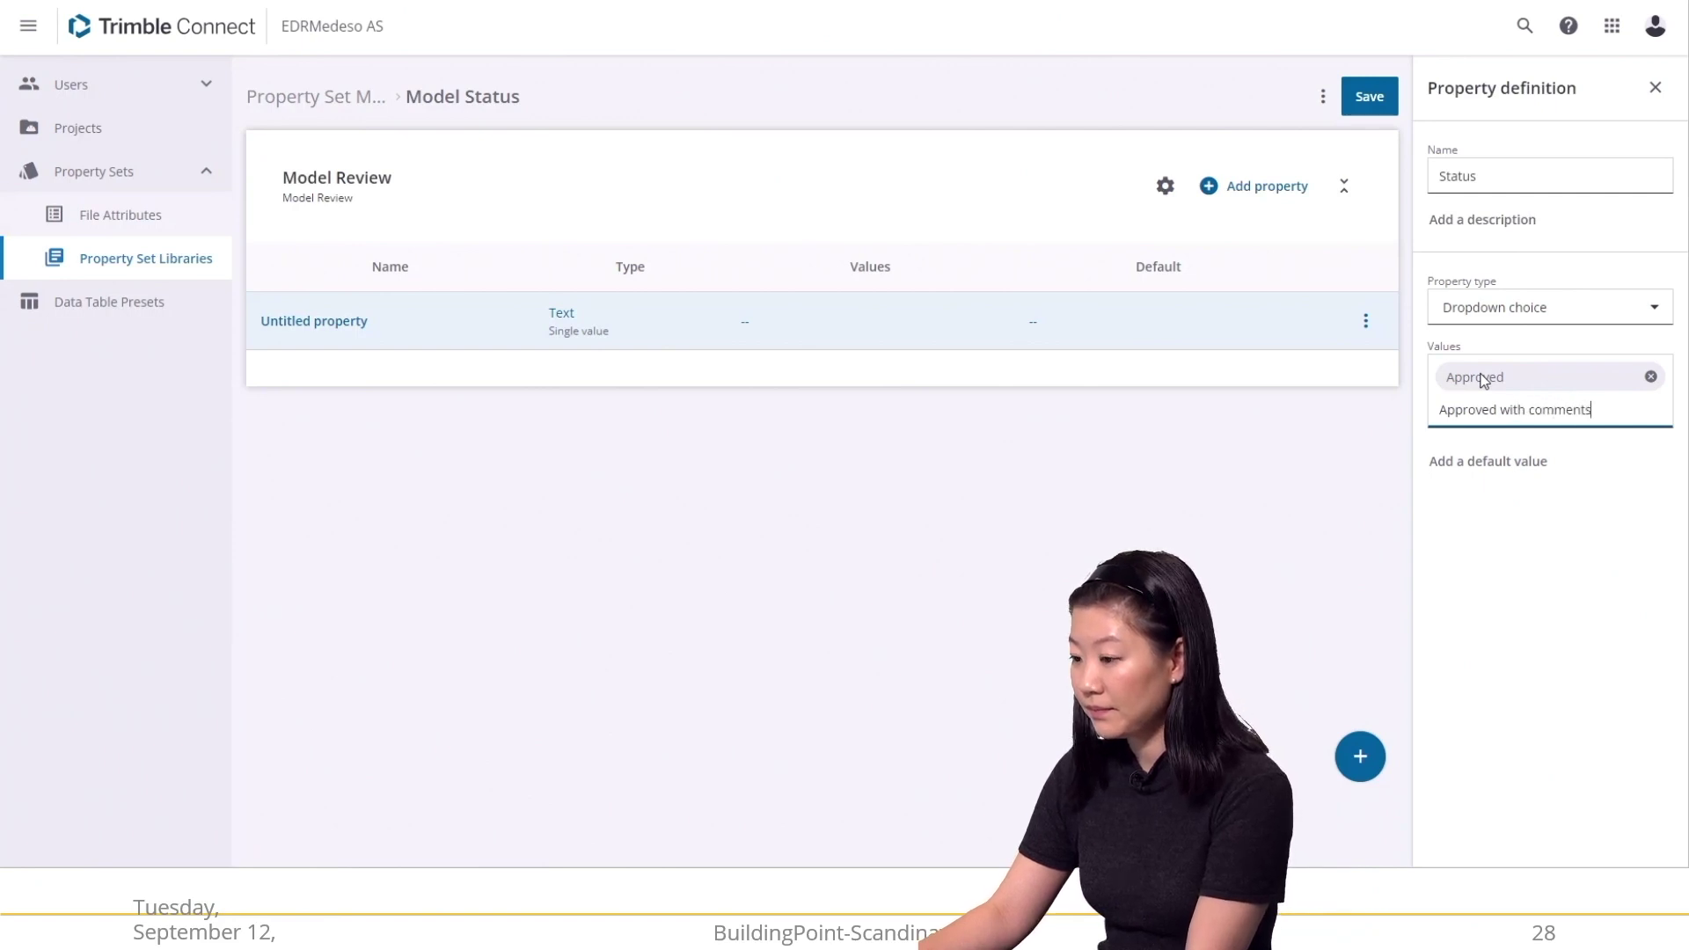
type("nts")
key("Return")
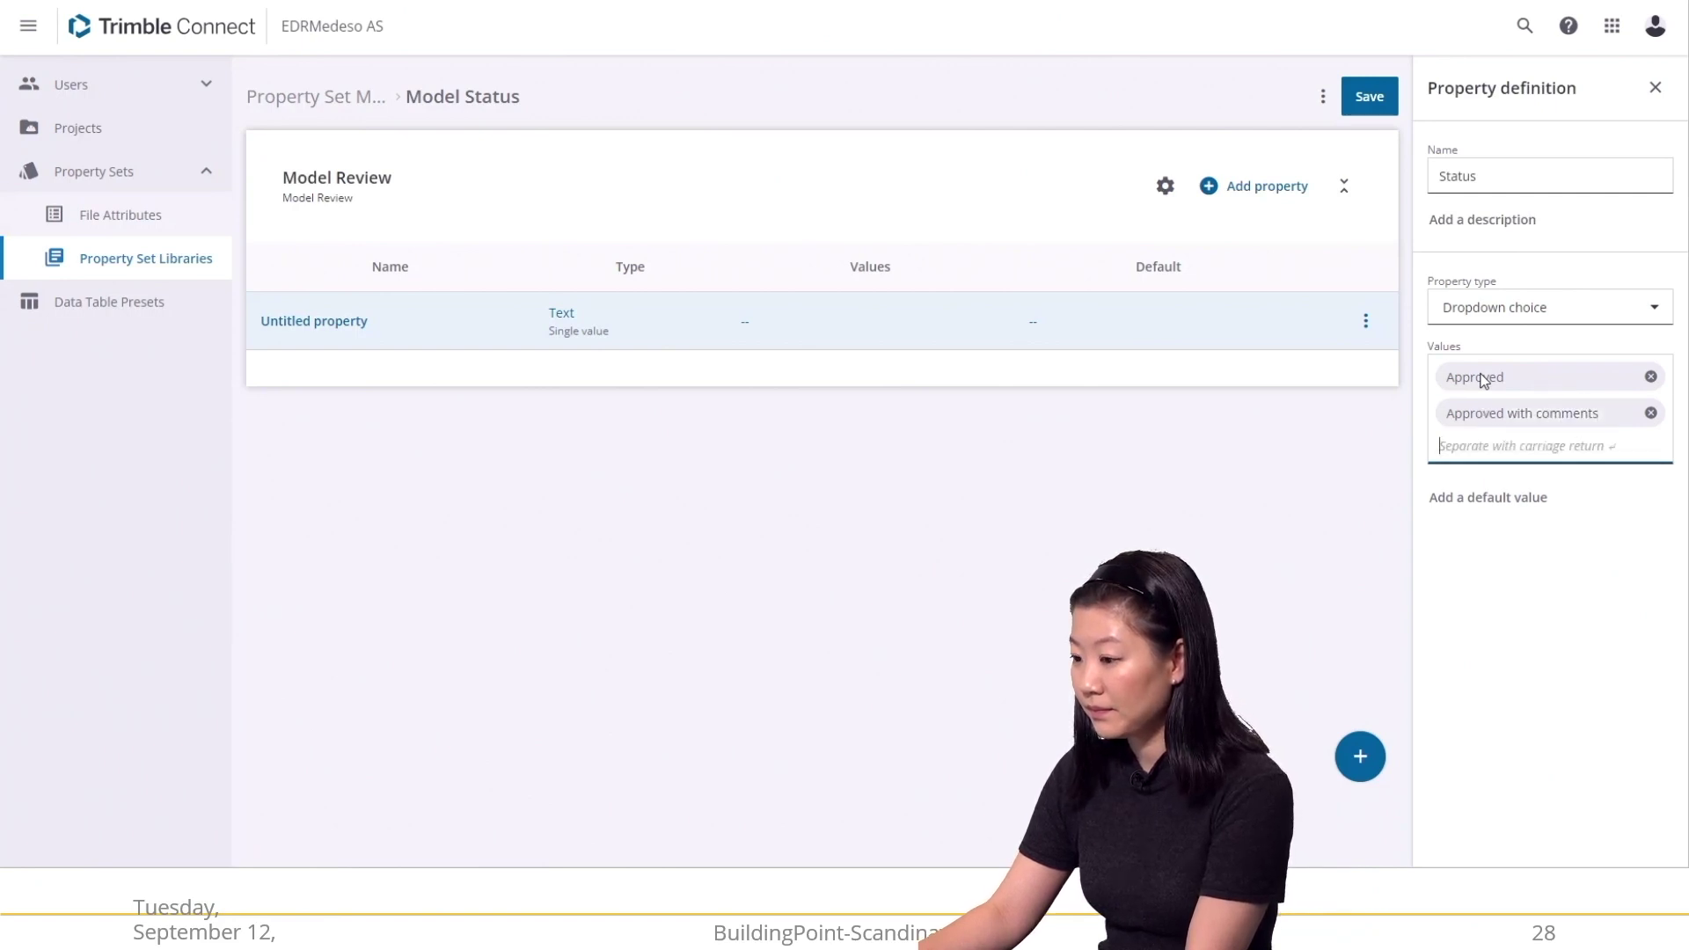
type("Revise")
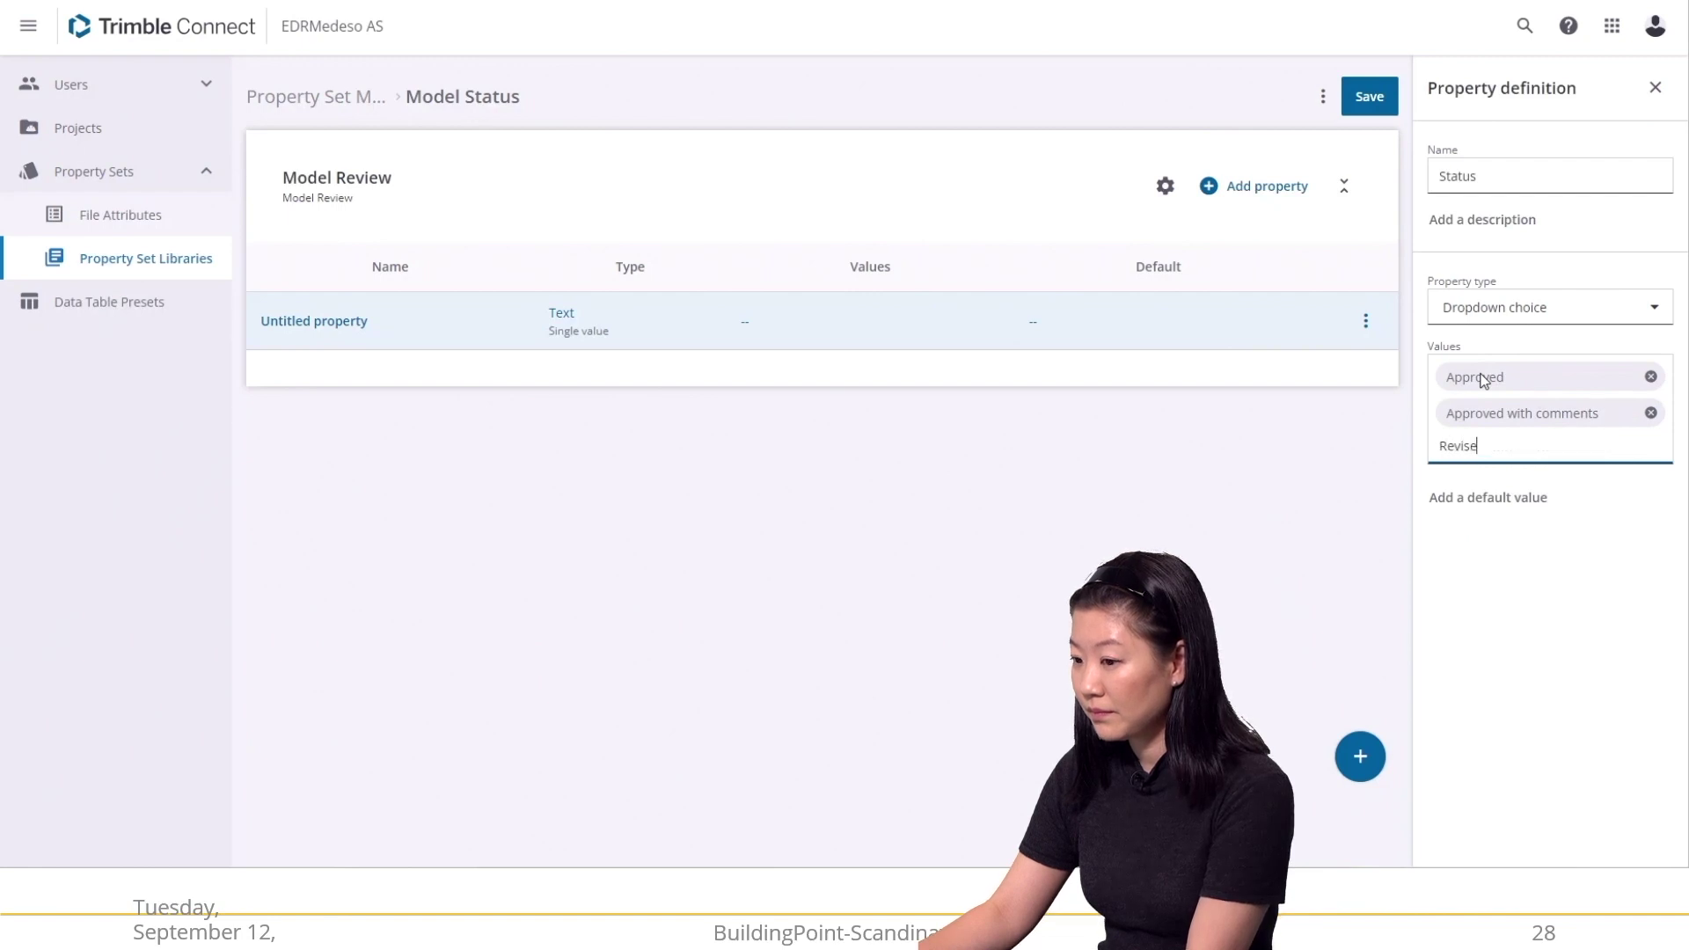
type(" and resubmit")
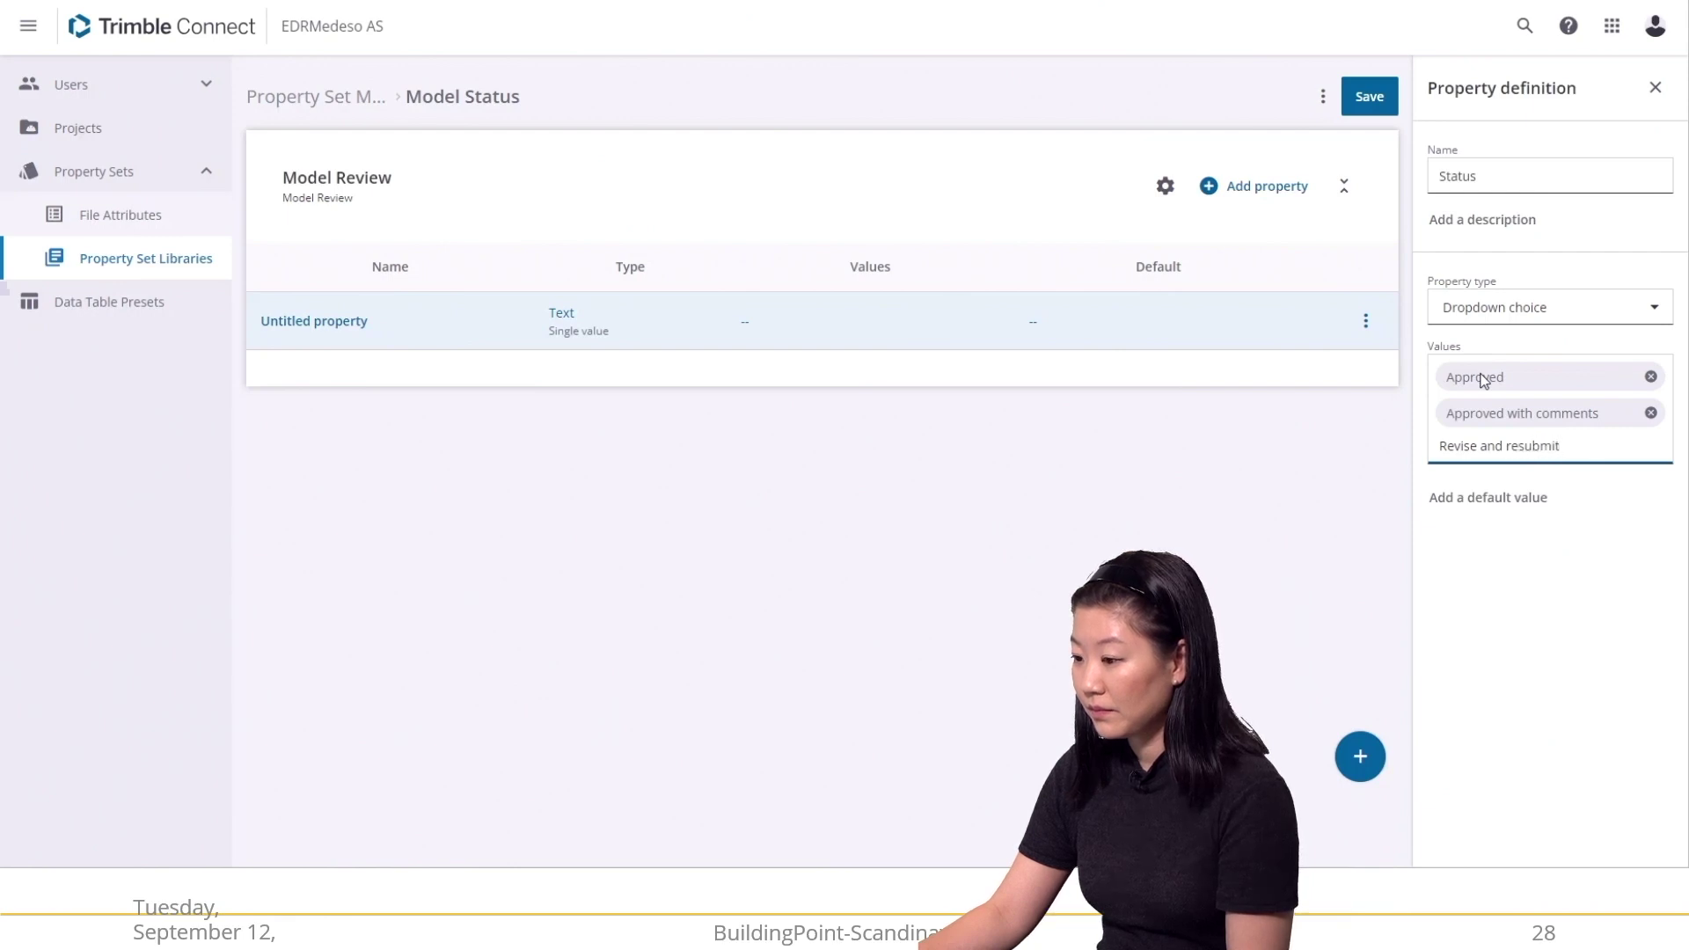
key("Return")
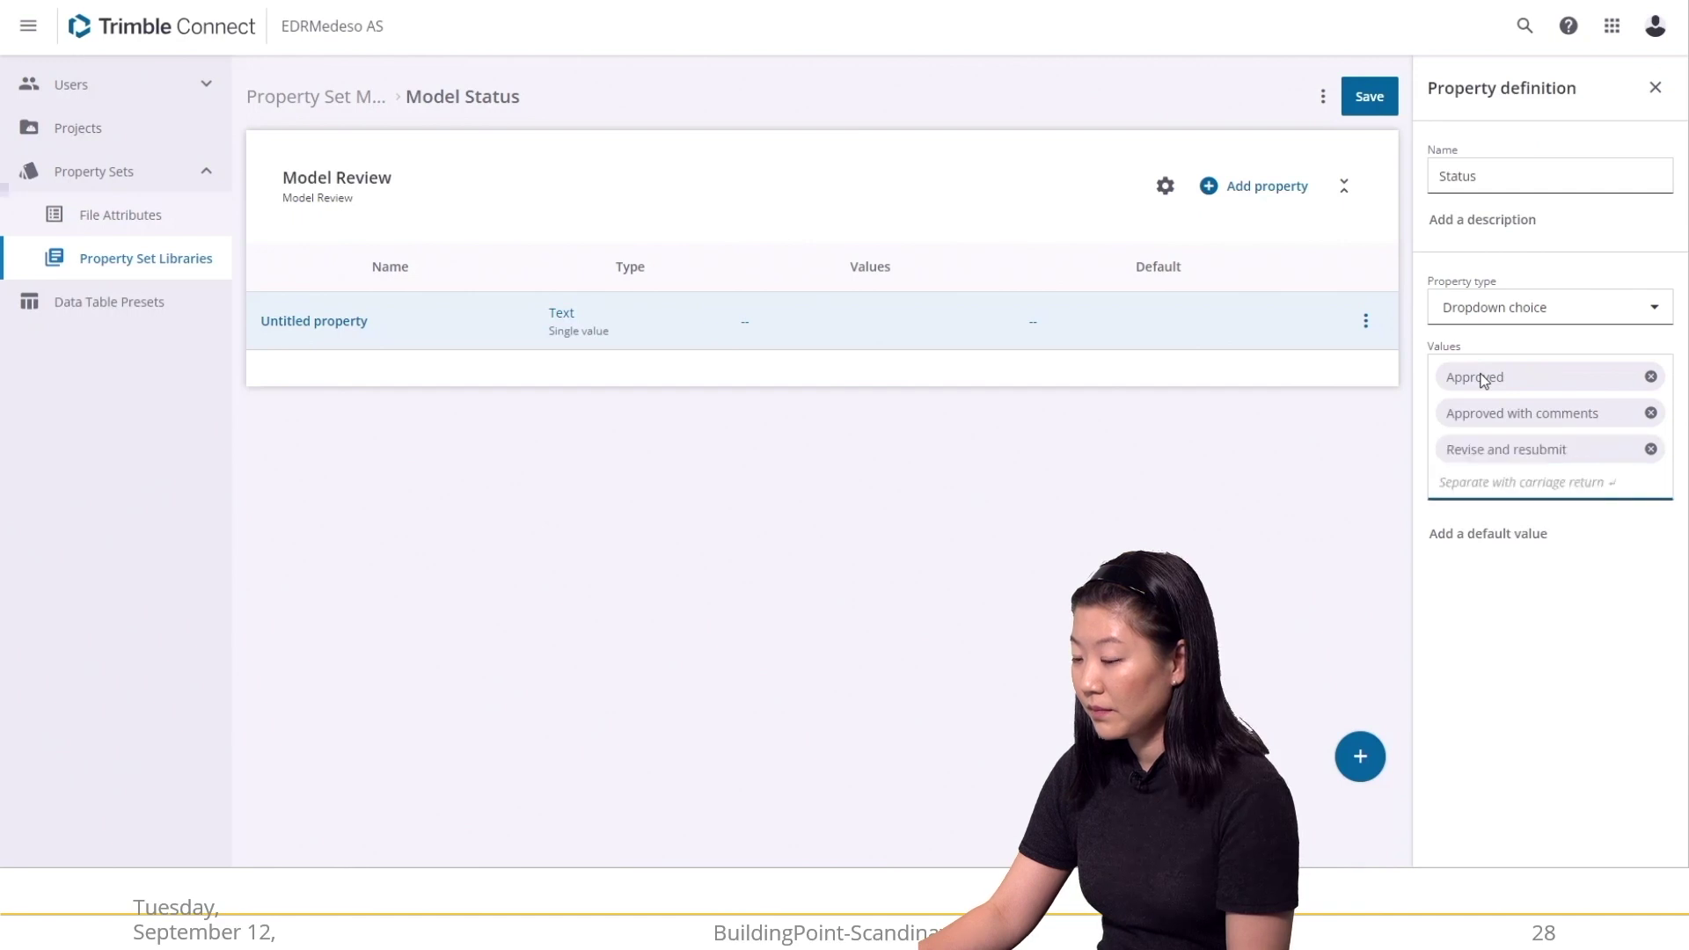
left_click(1285, 328)
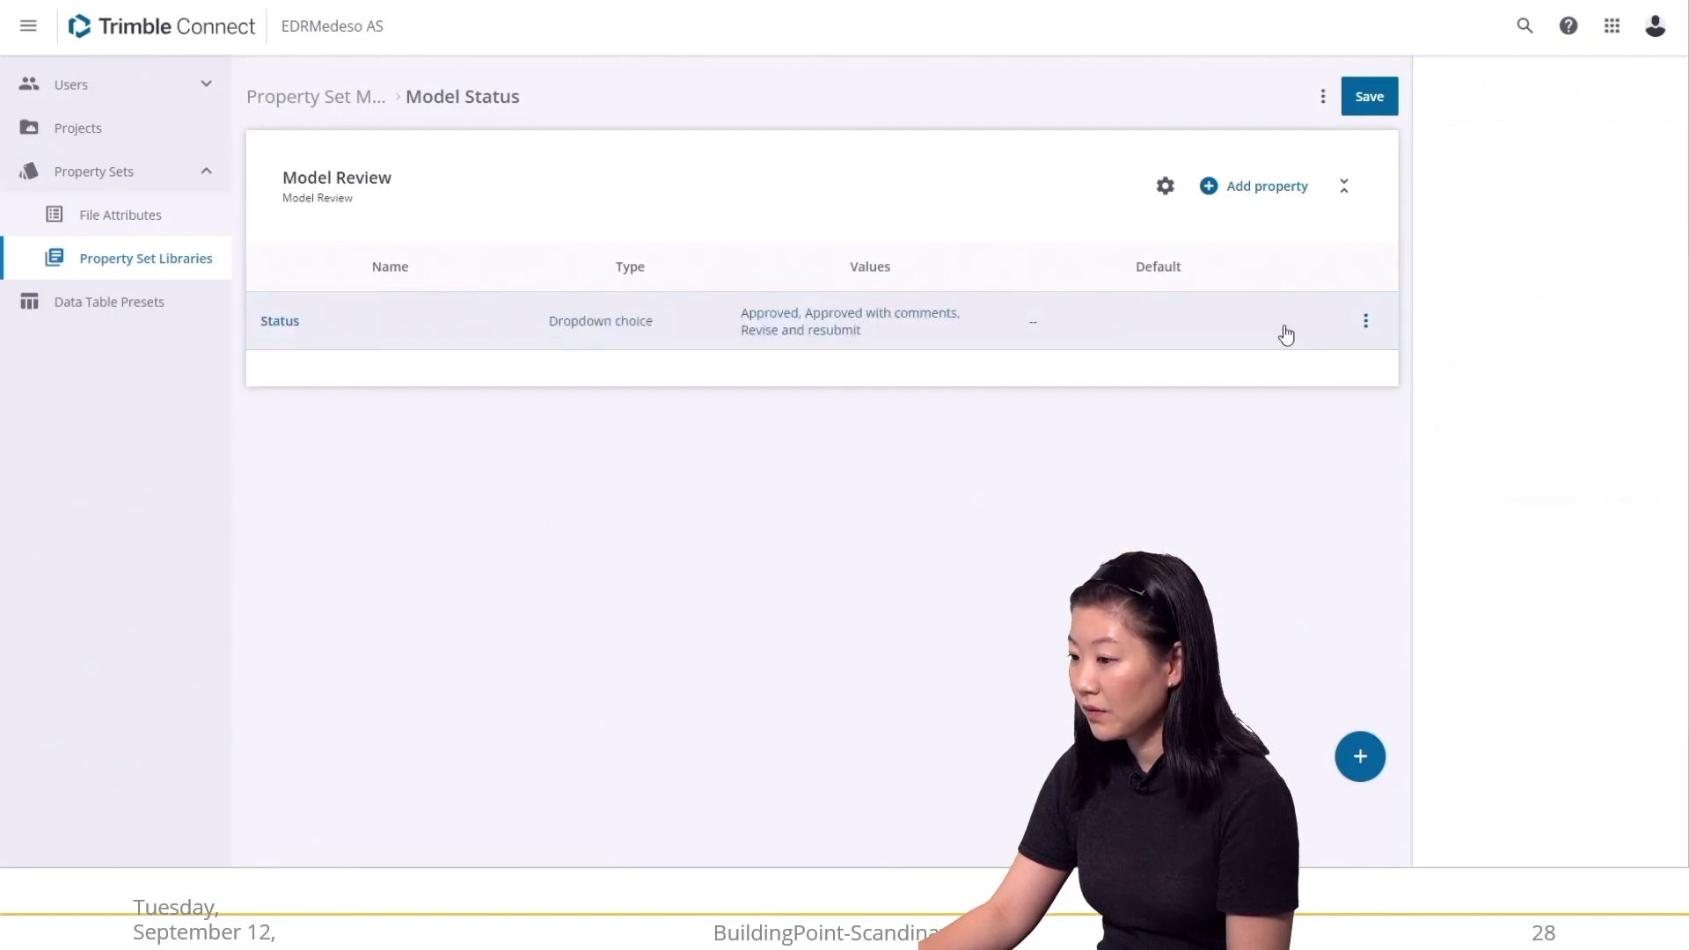
left_click(1366, 104)
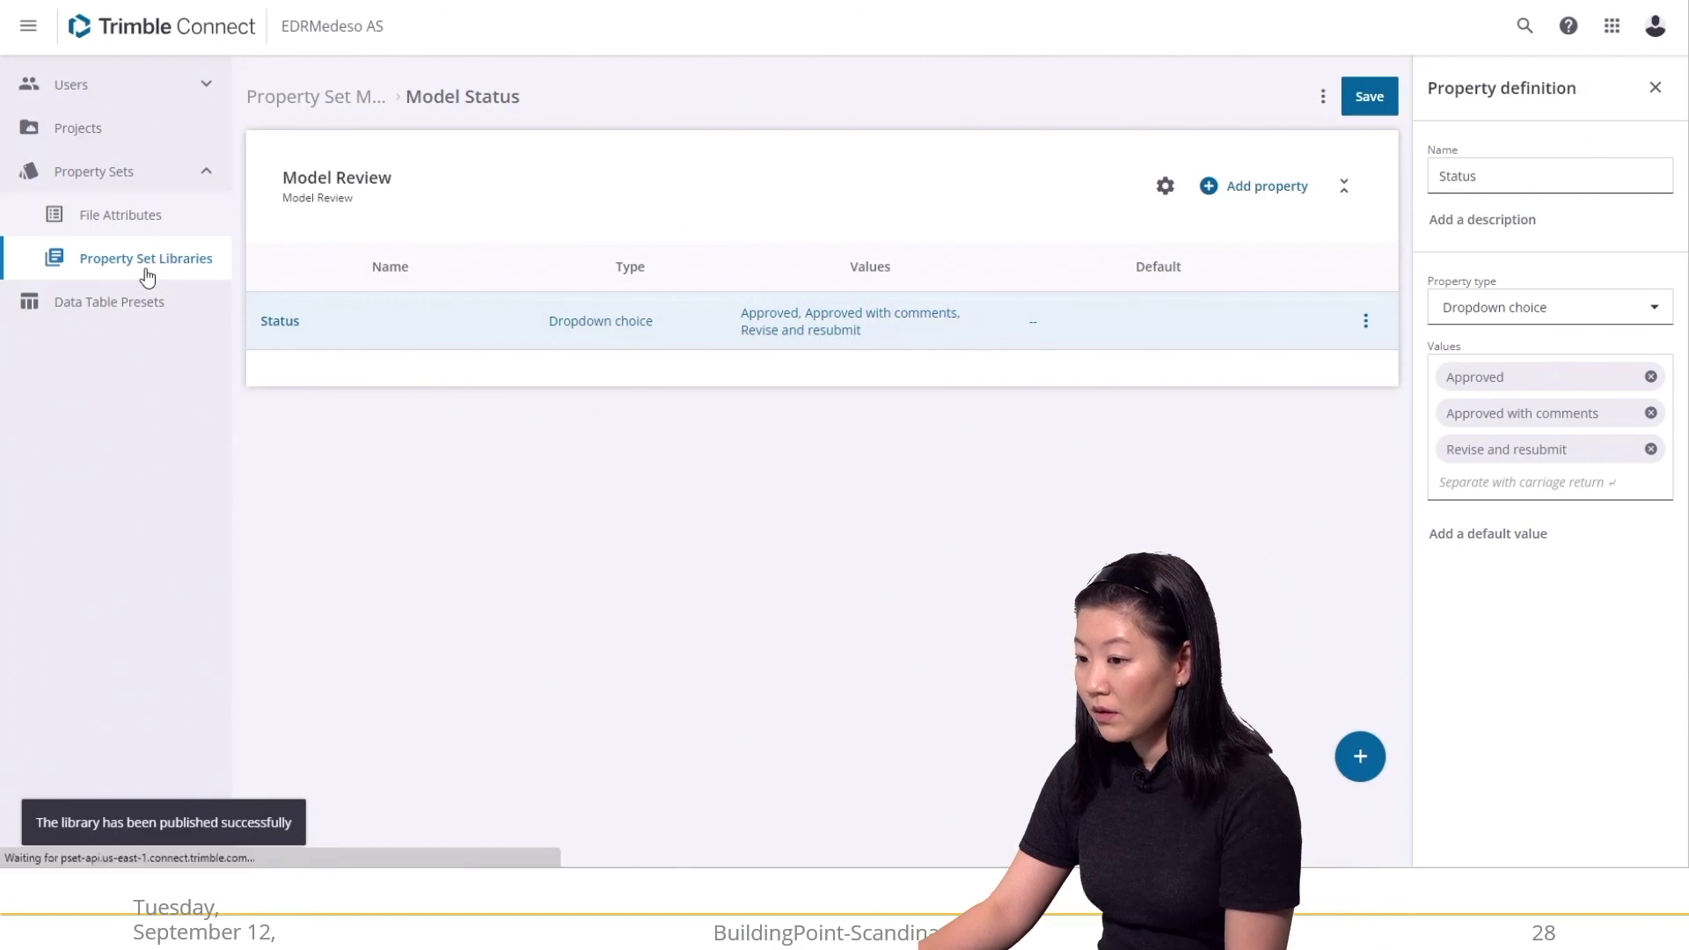
Return to the account's list of property set master libraries through Account Administration.
left_click(1611, 27)
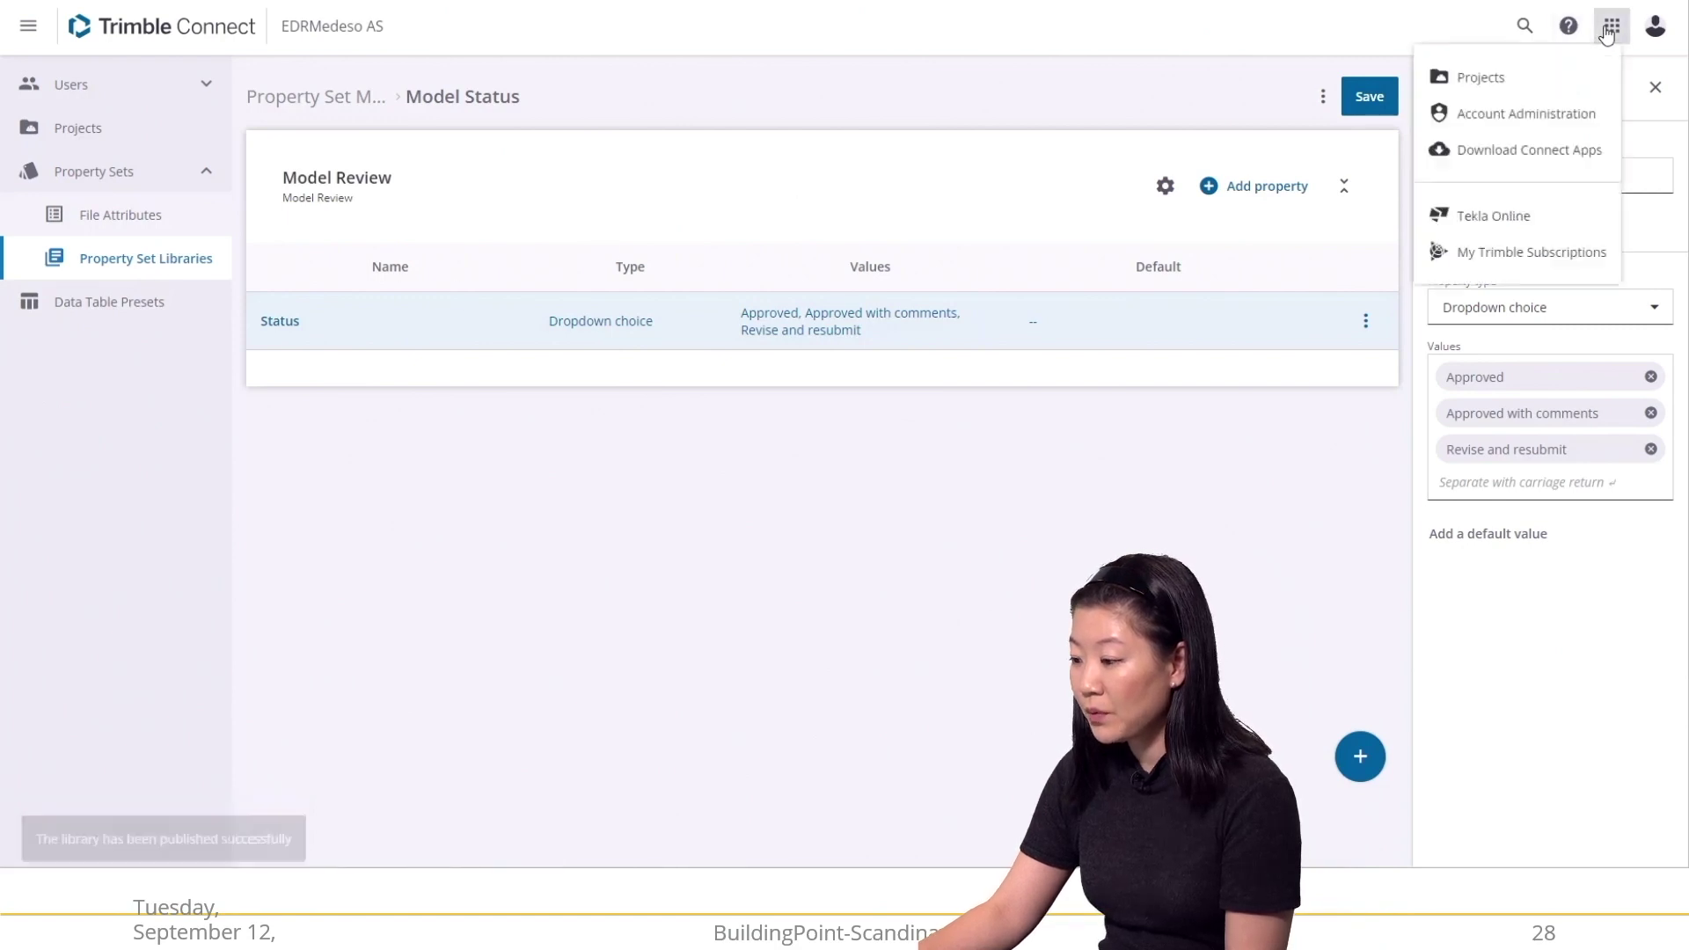
left_click(1567, 112)
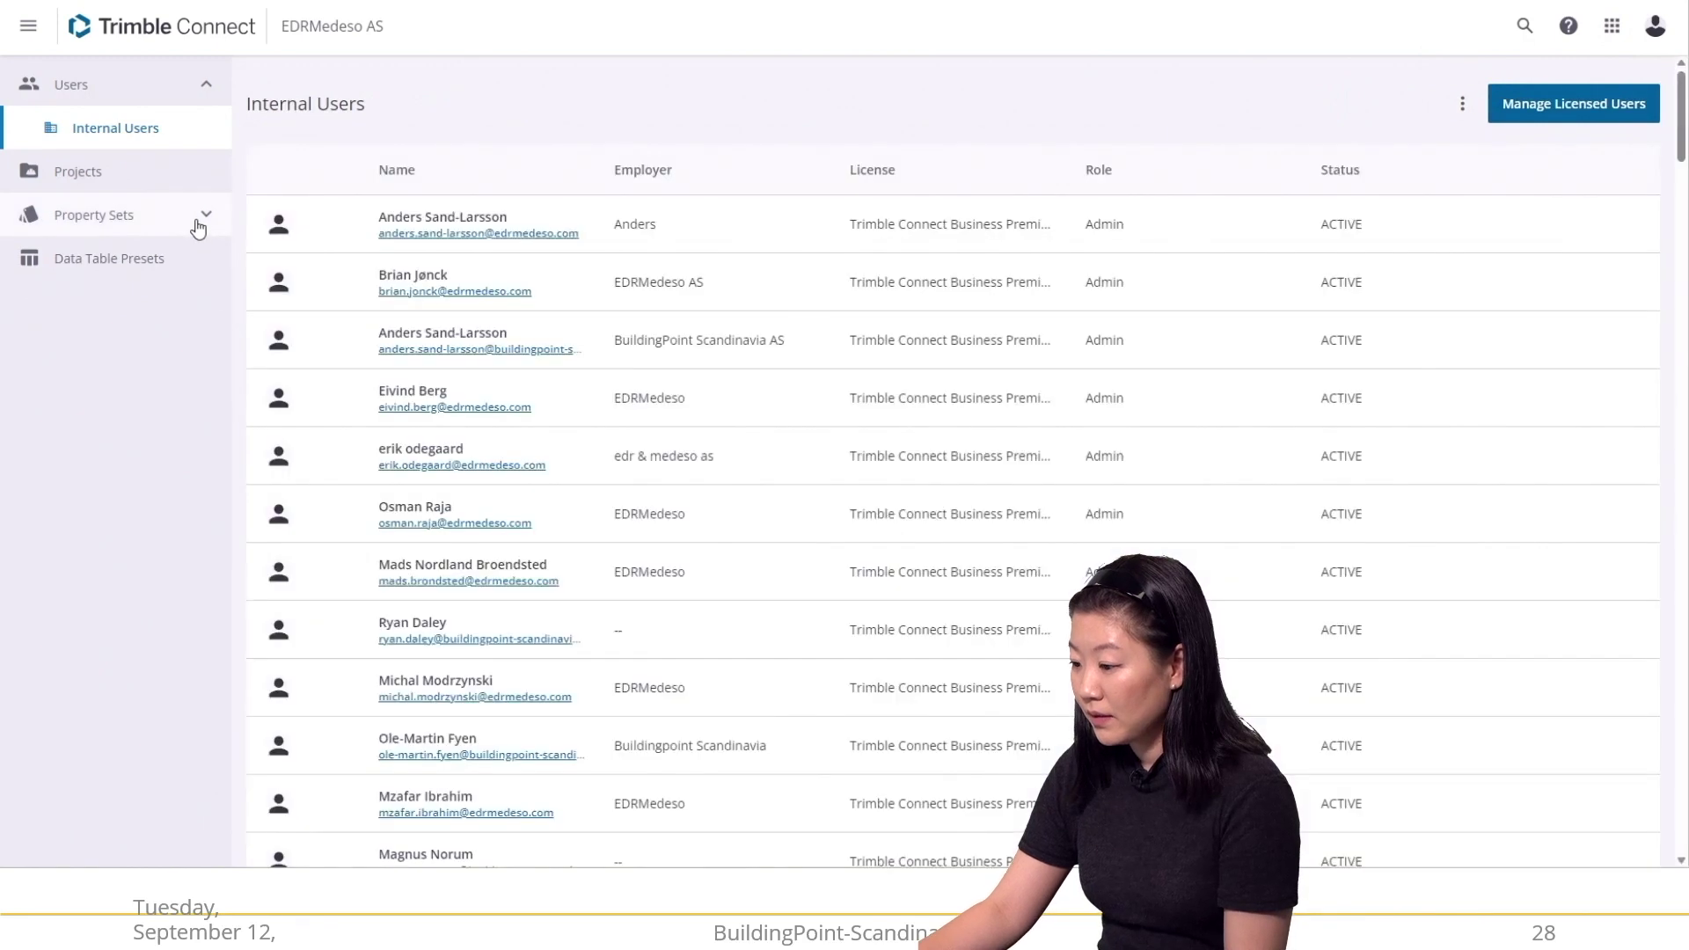
left_click(199, 227)
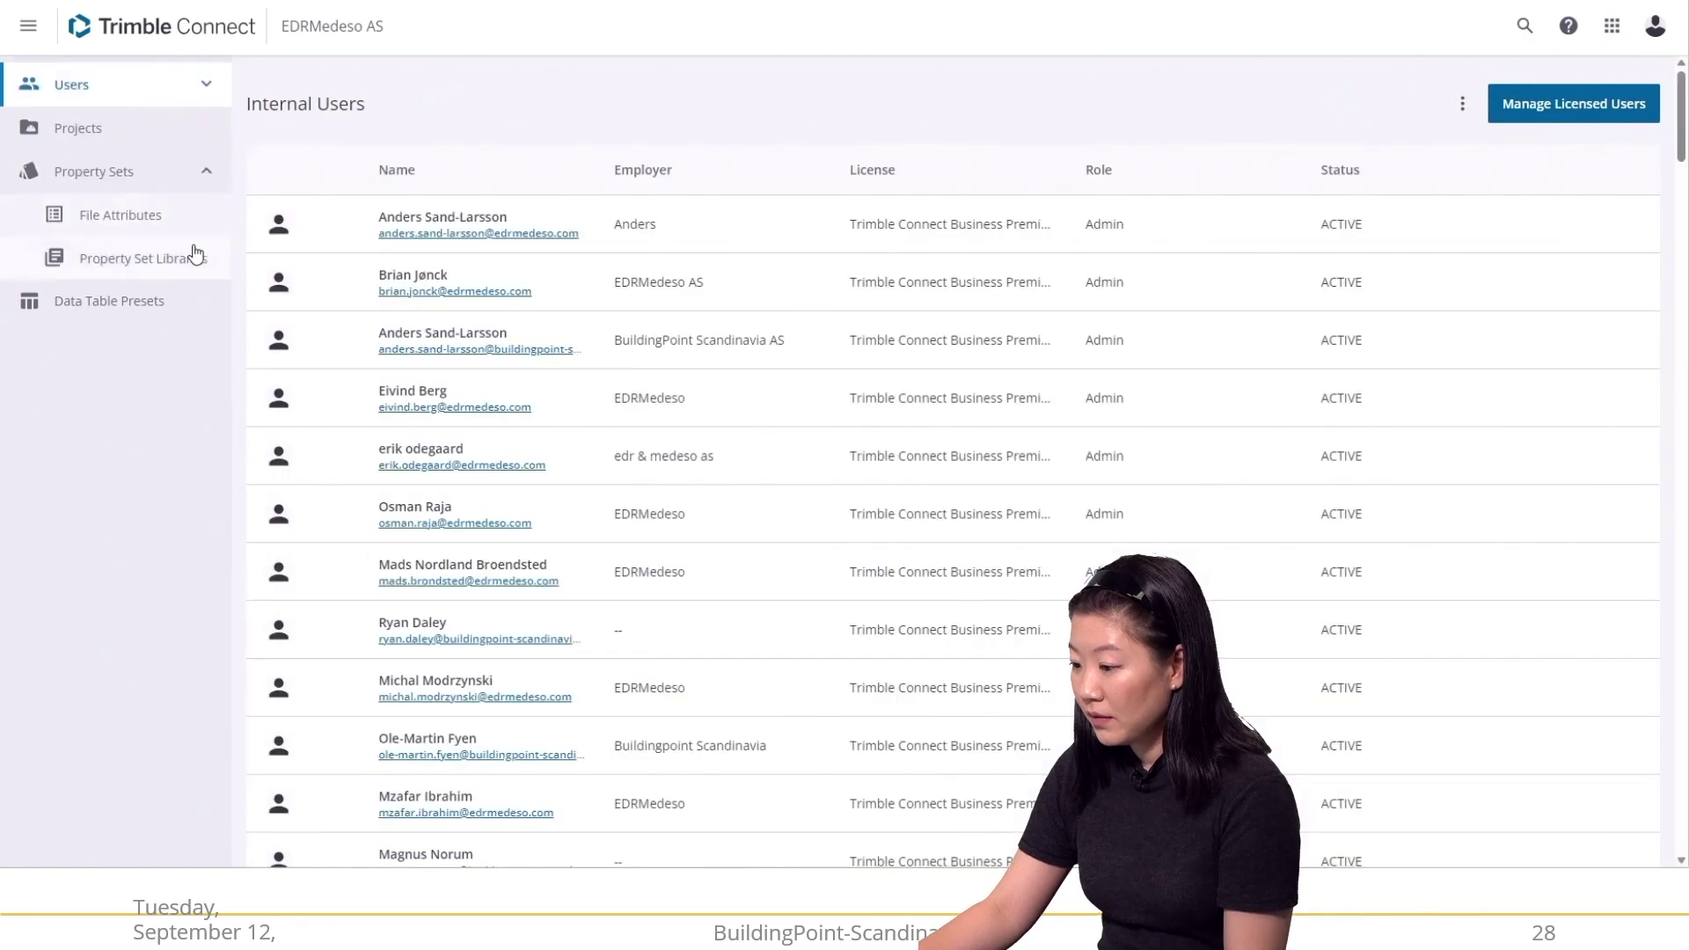
left_click(176, 268)
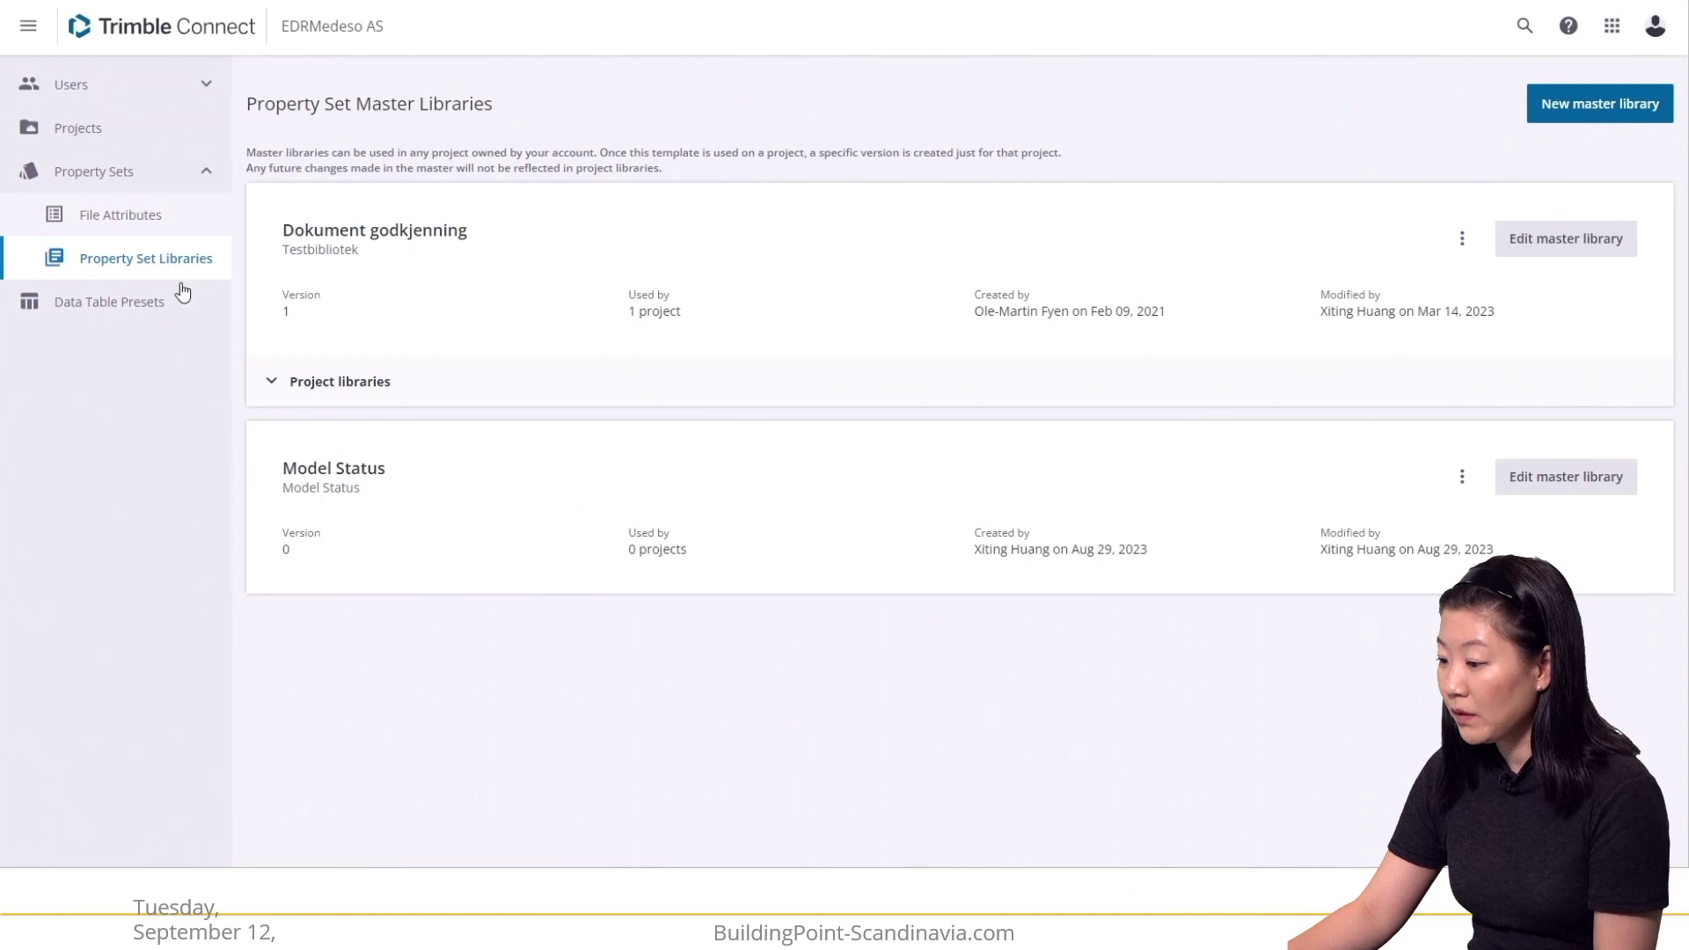
Add the Model Status master library to the TC Webinar project, finding the project by searching for "TC we".
left_click(1462, 482)
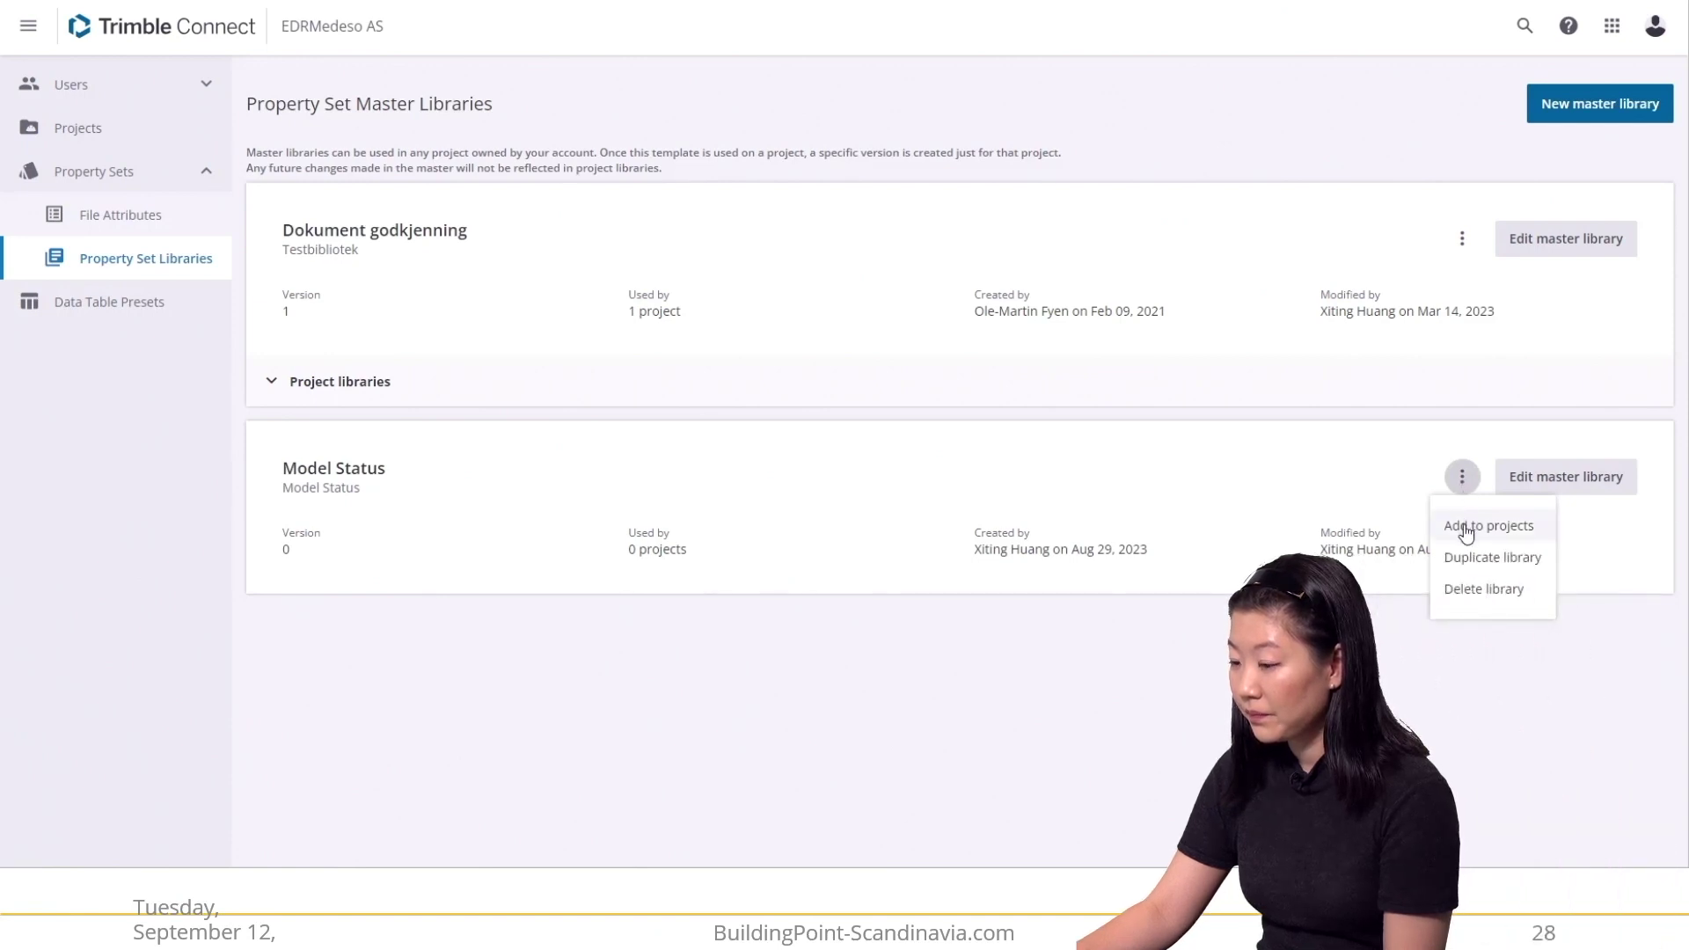
left_click(1465, 527)
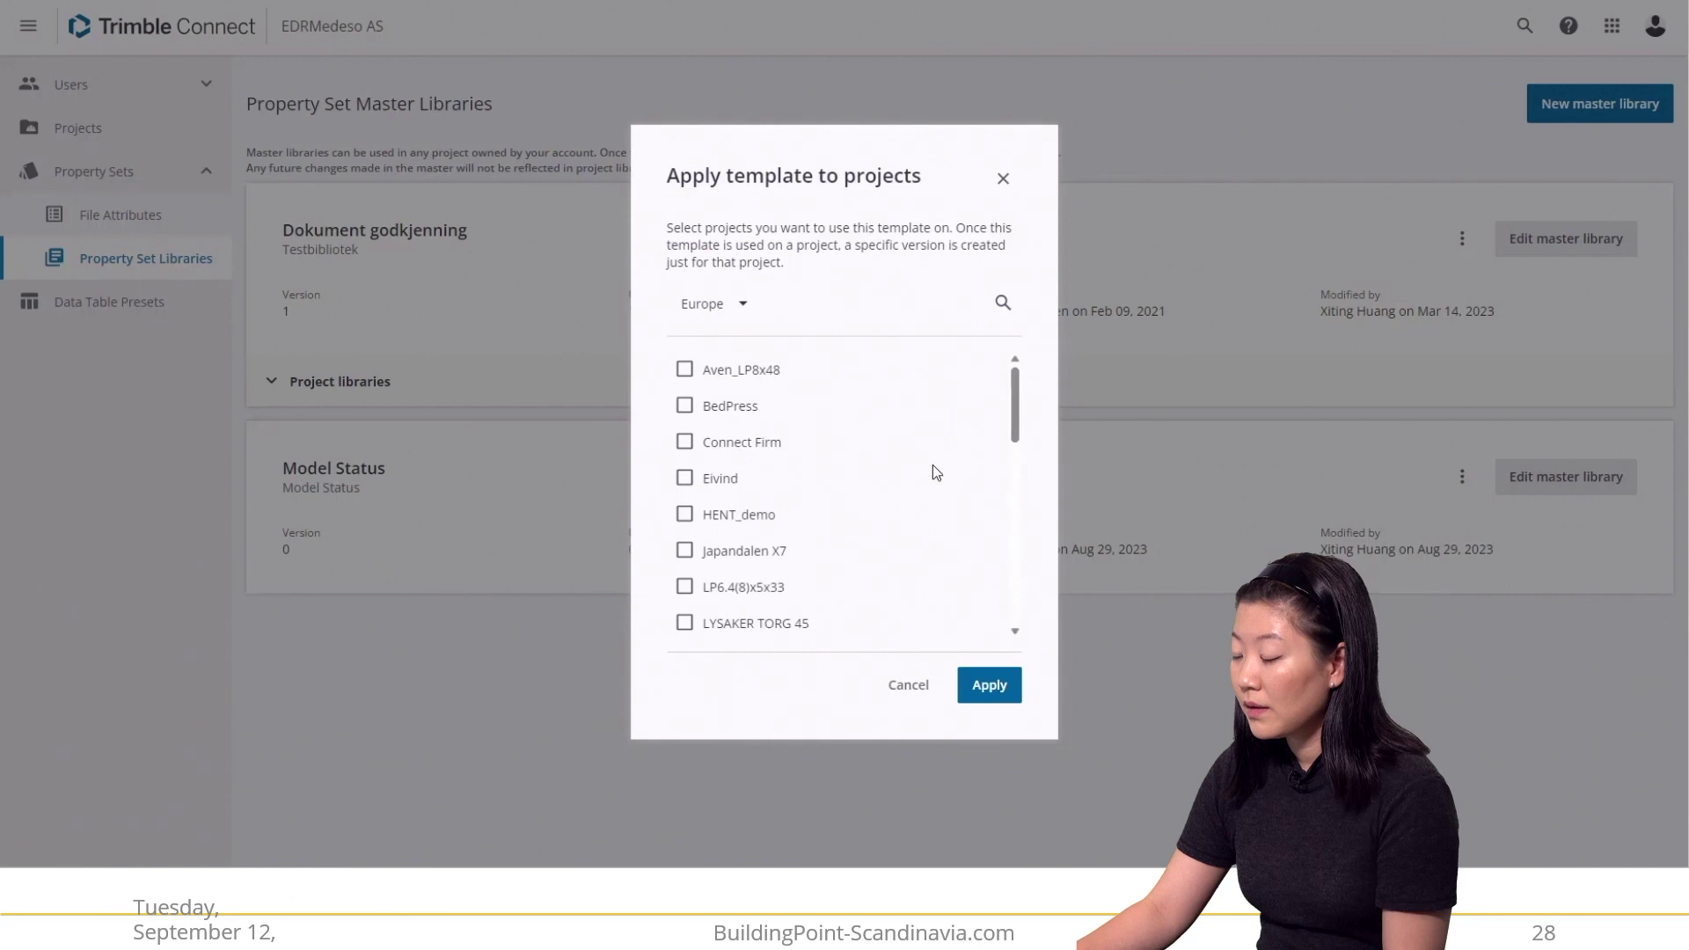
scroll(934, 445, "down", 1)
scroll(930, 445, "down", 5)
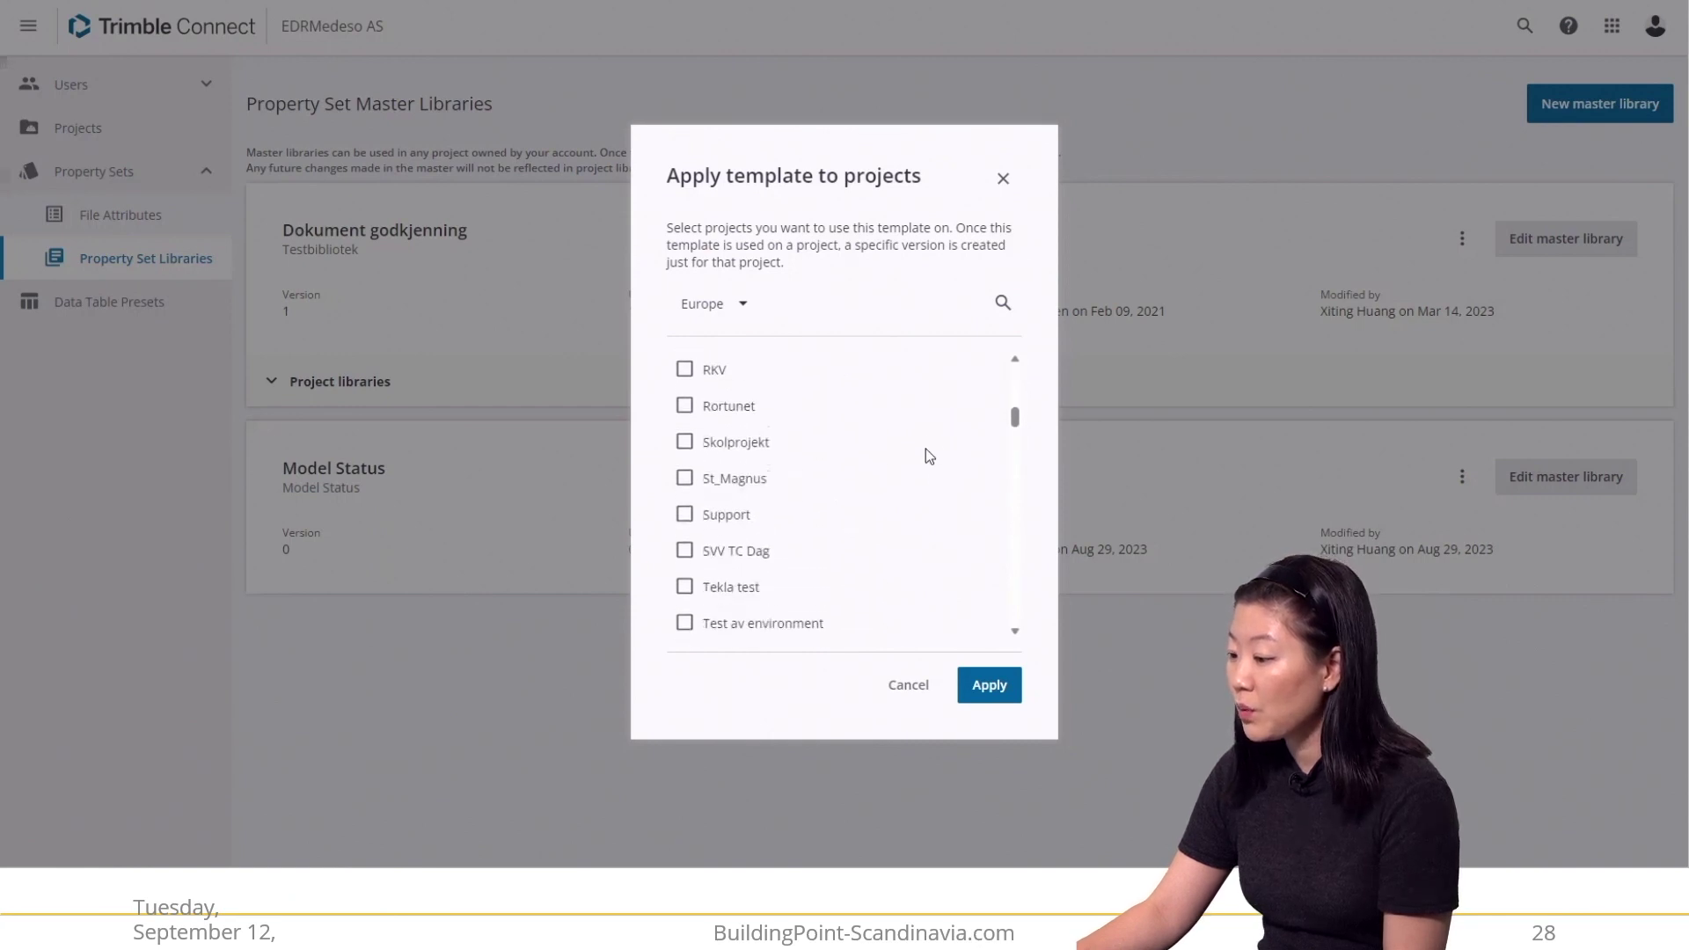
left_click(1002, 303)
type("TC")
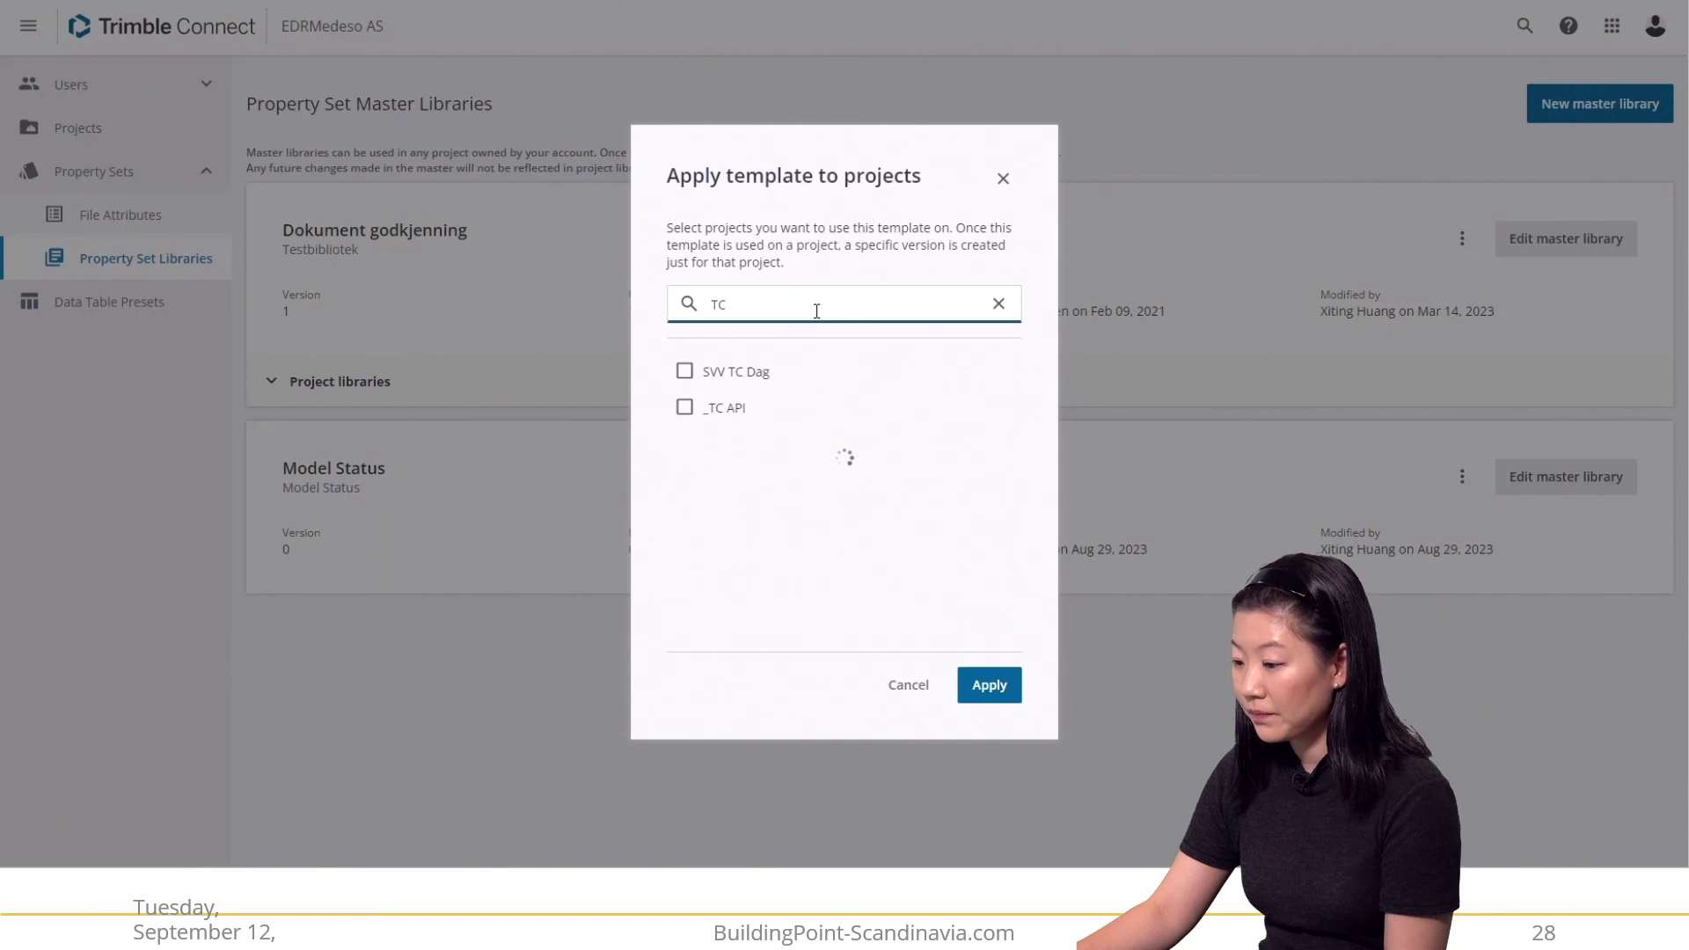
type(" we")
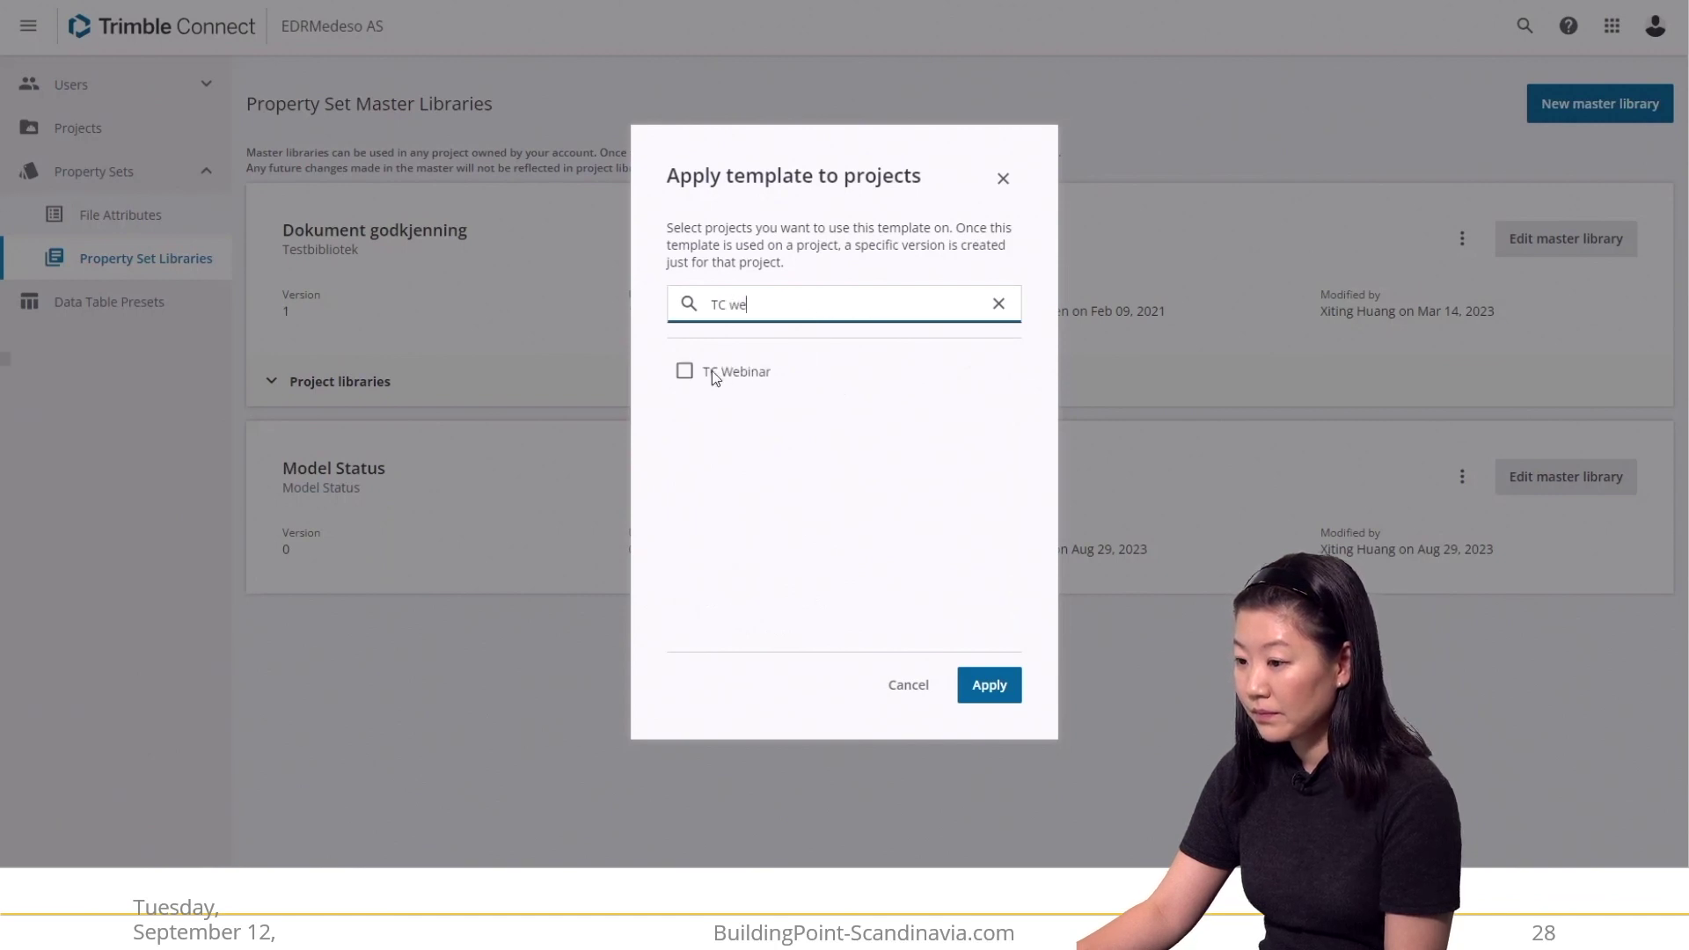
left_click(684, 373)
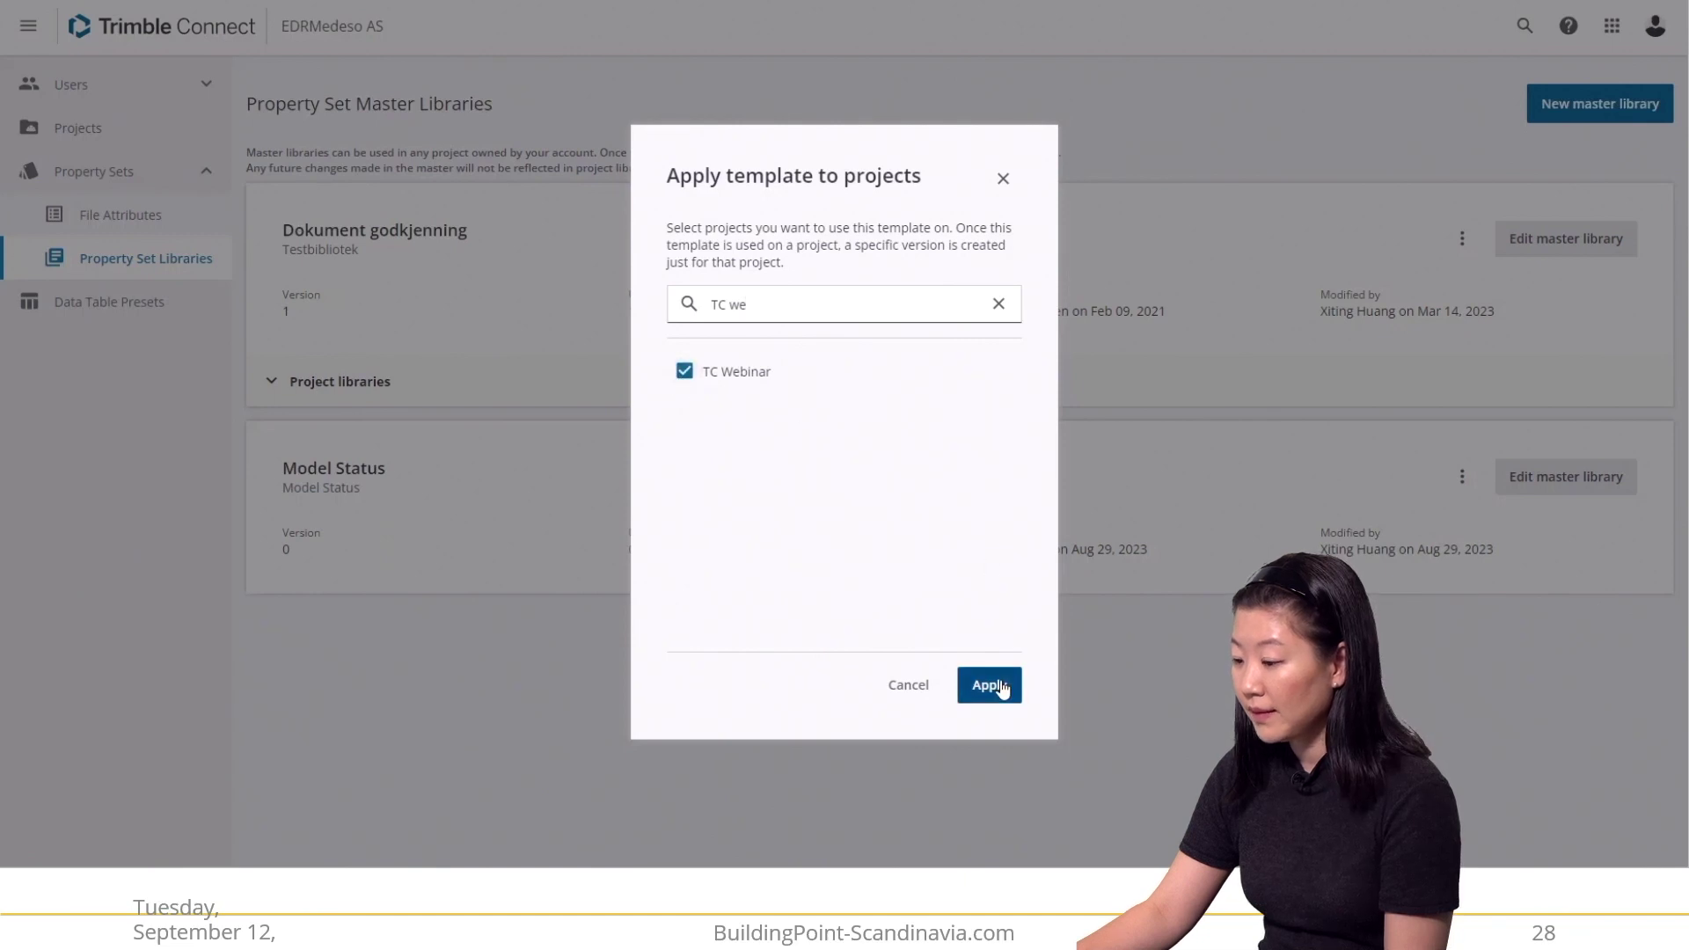
left_click(990, 685)
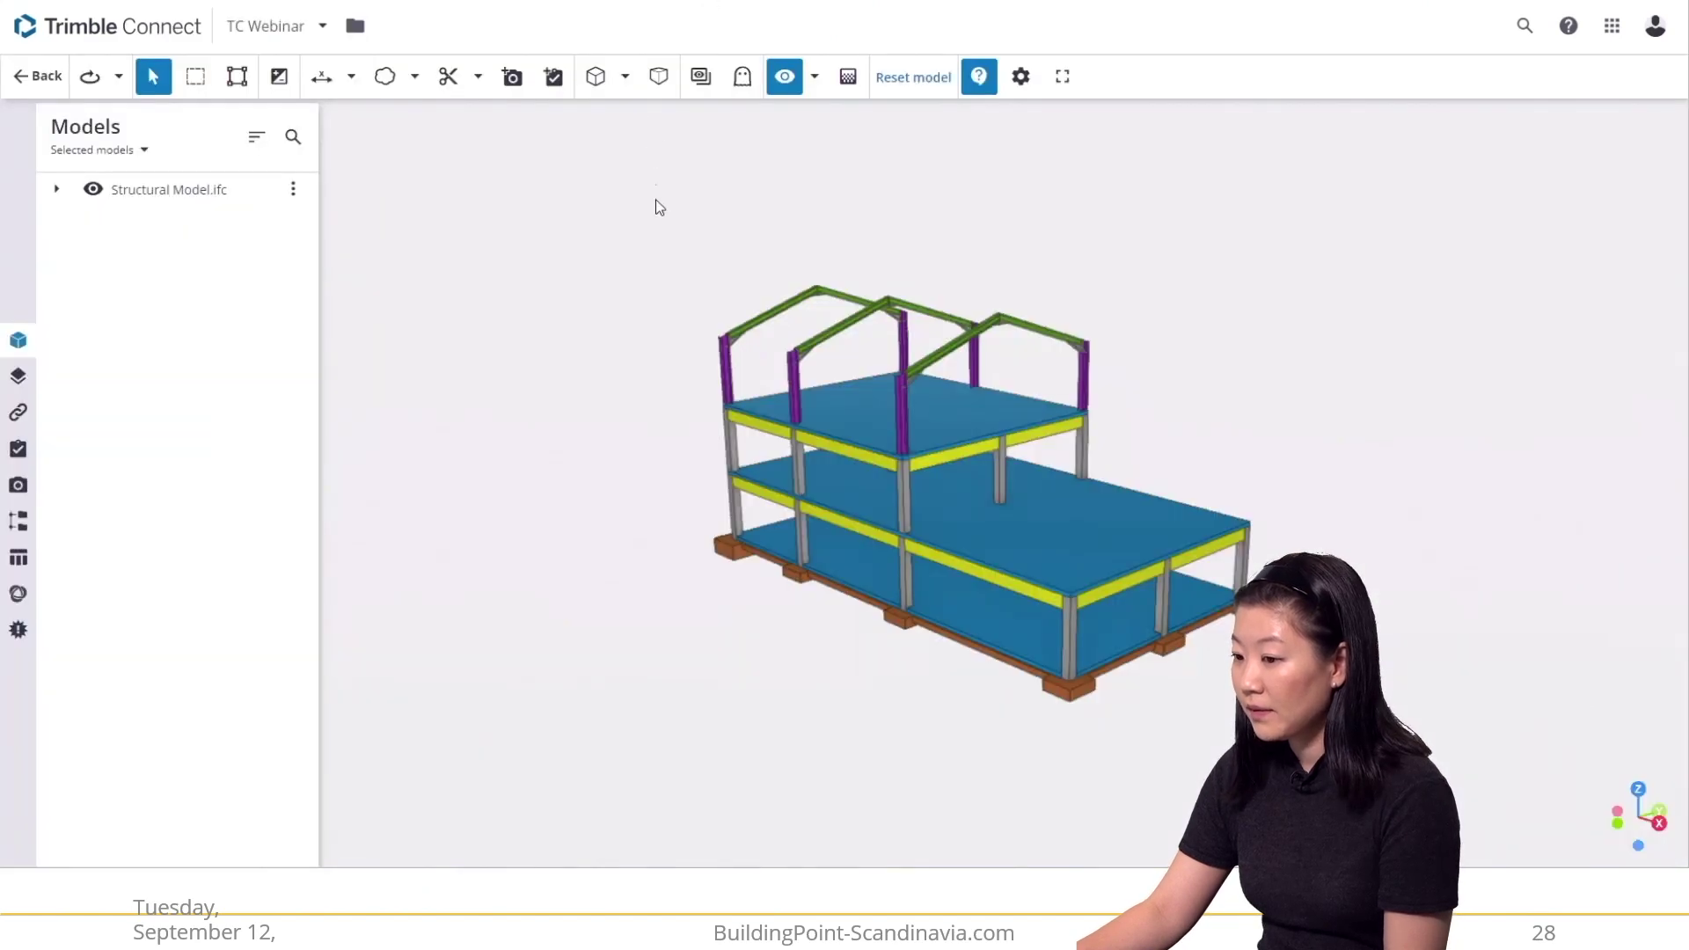
Select the lowest-storey column at the far corner of the structural model and show its properties.
scroll(661, 215, "down", 2)
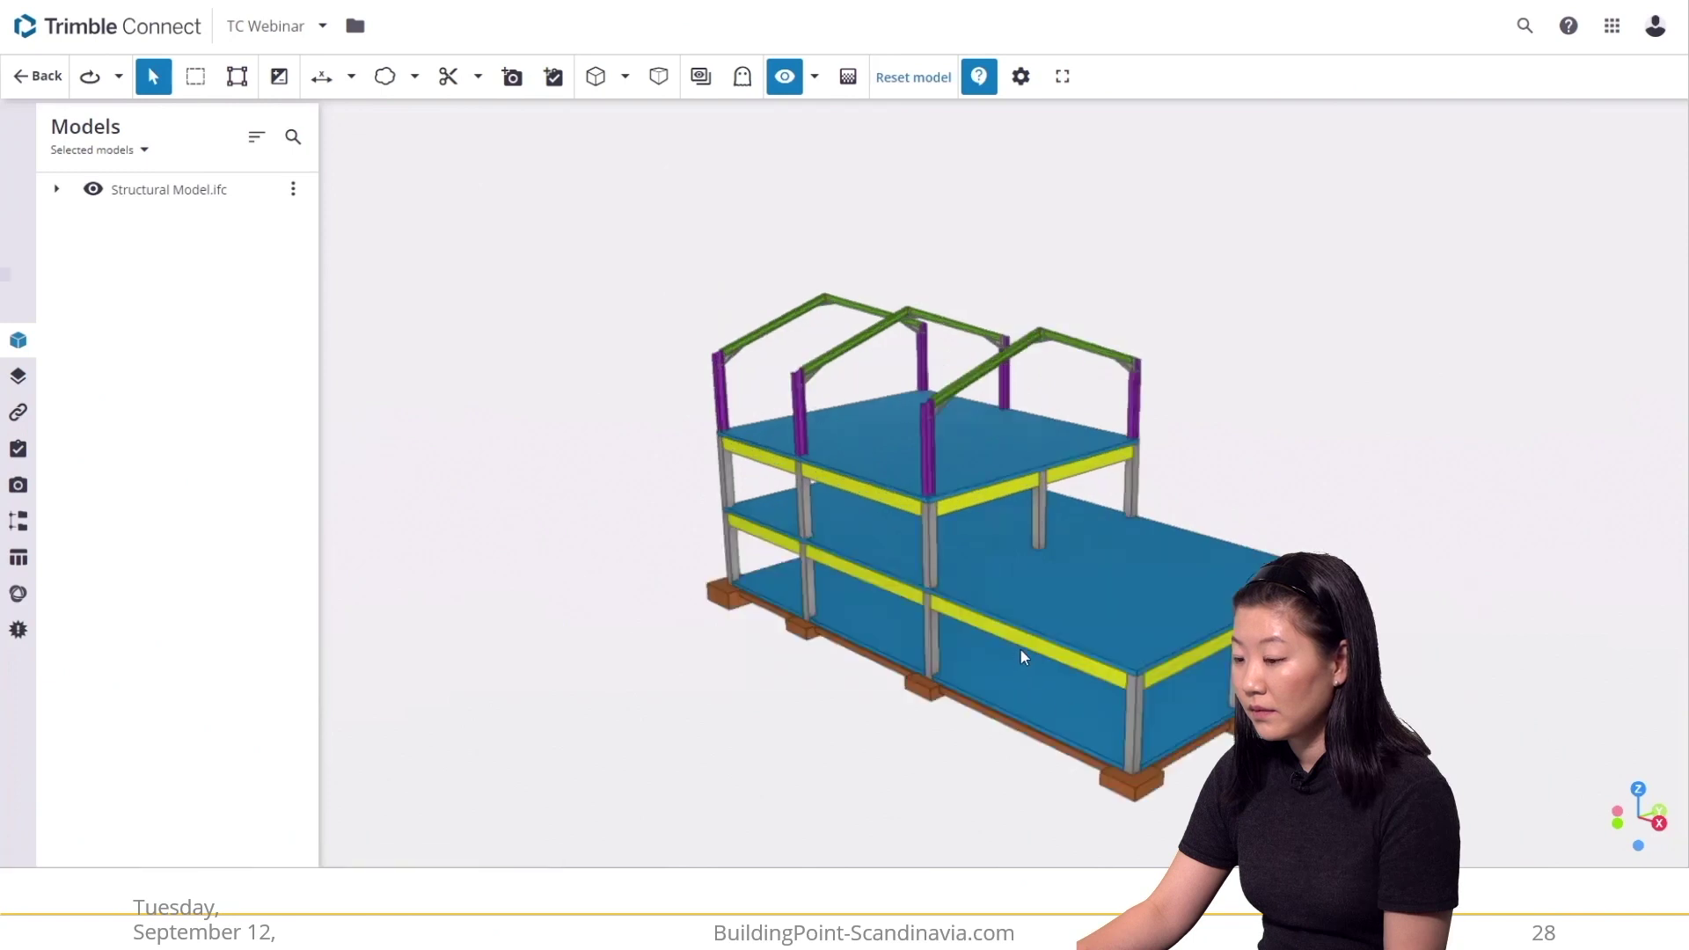
scroll(1056, 657, "up", 5)
left_click(1174, 678)
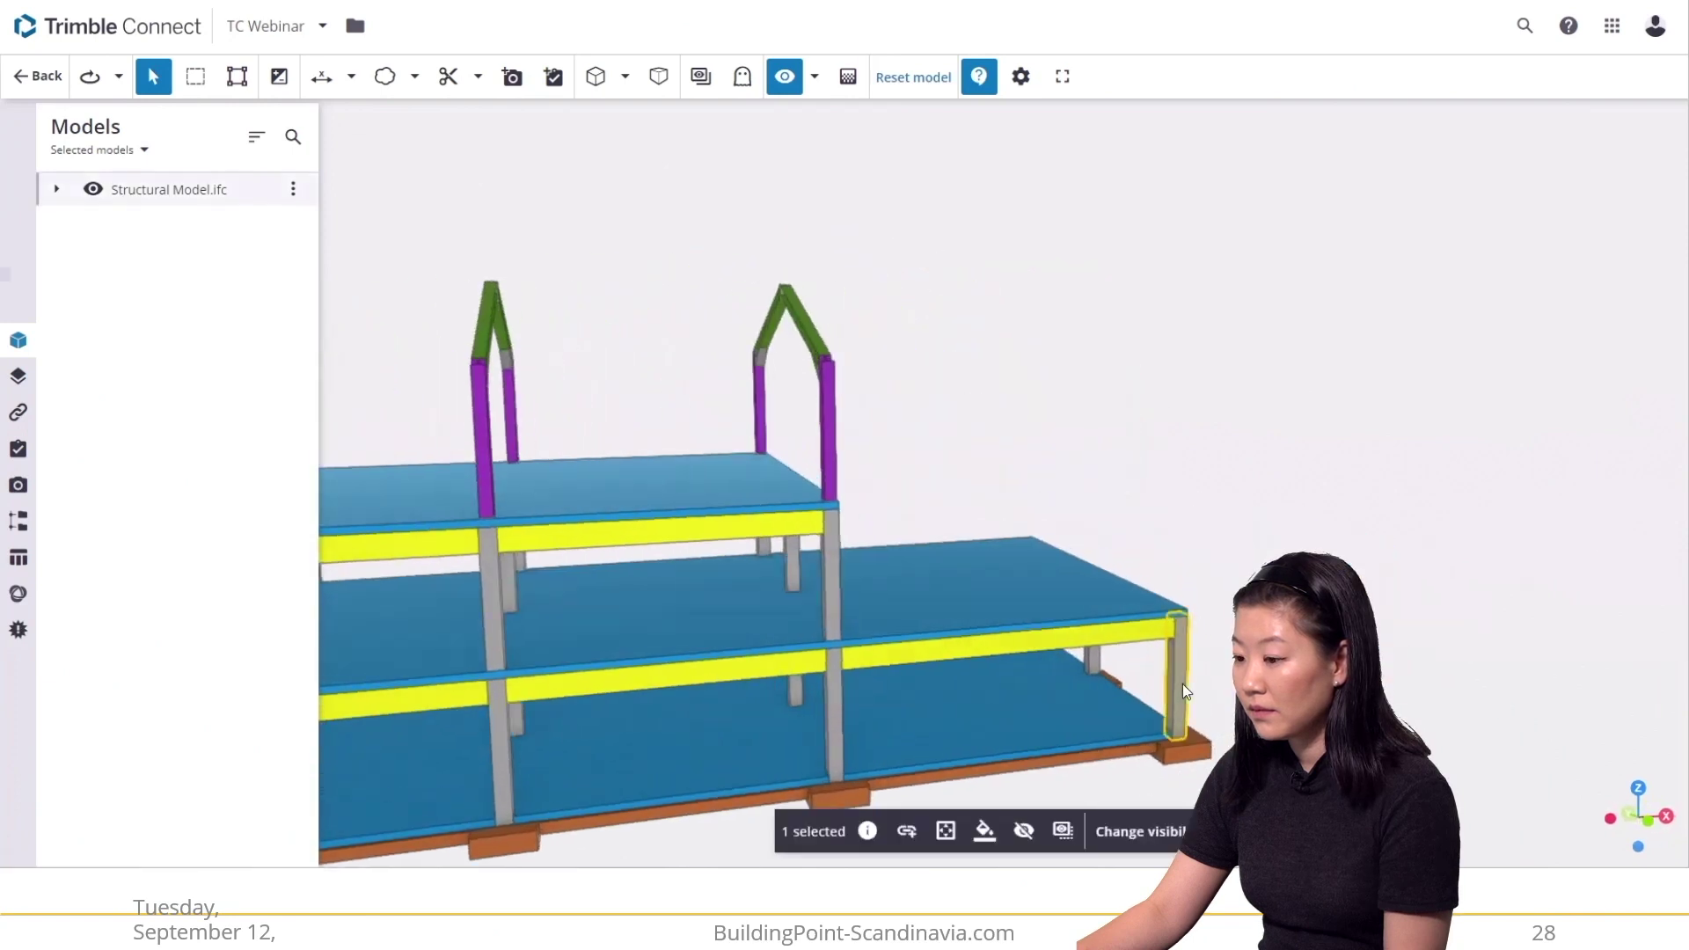
left_click(869, 834)
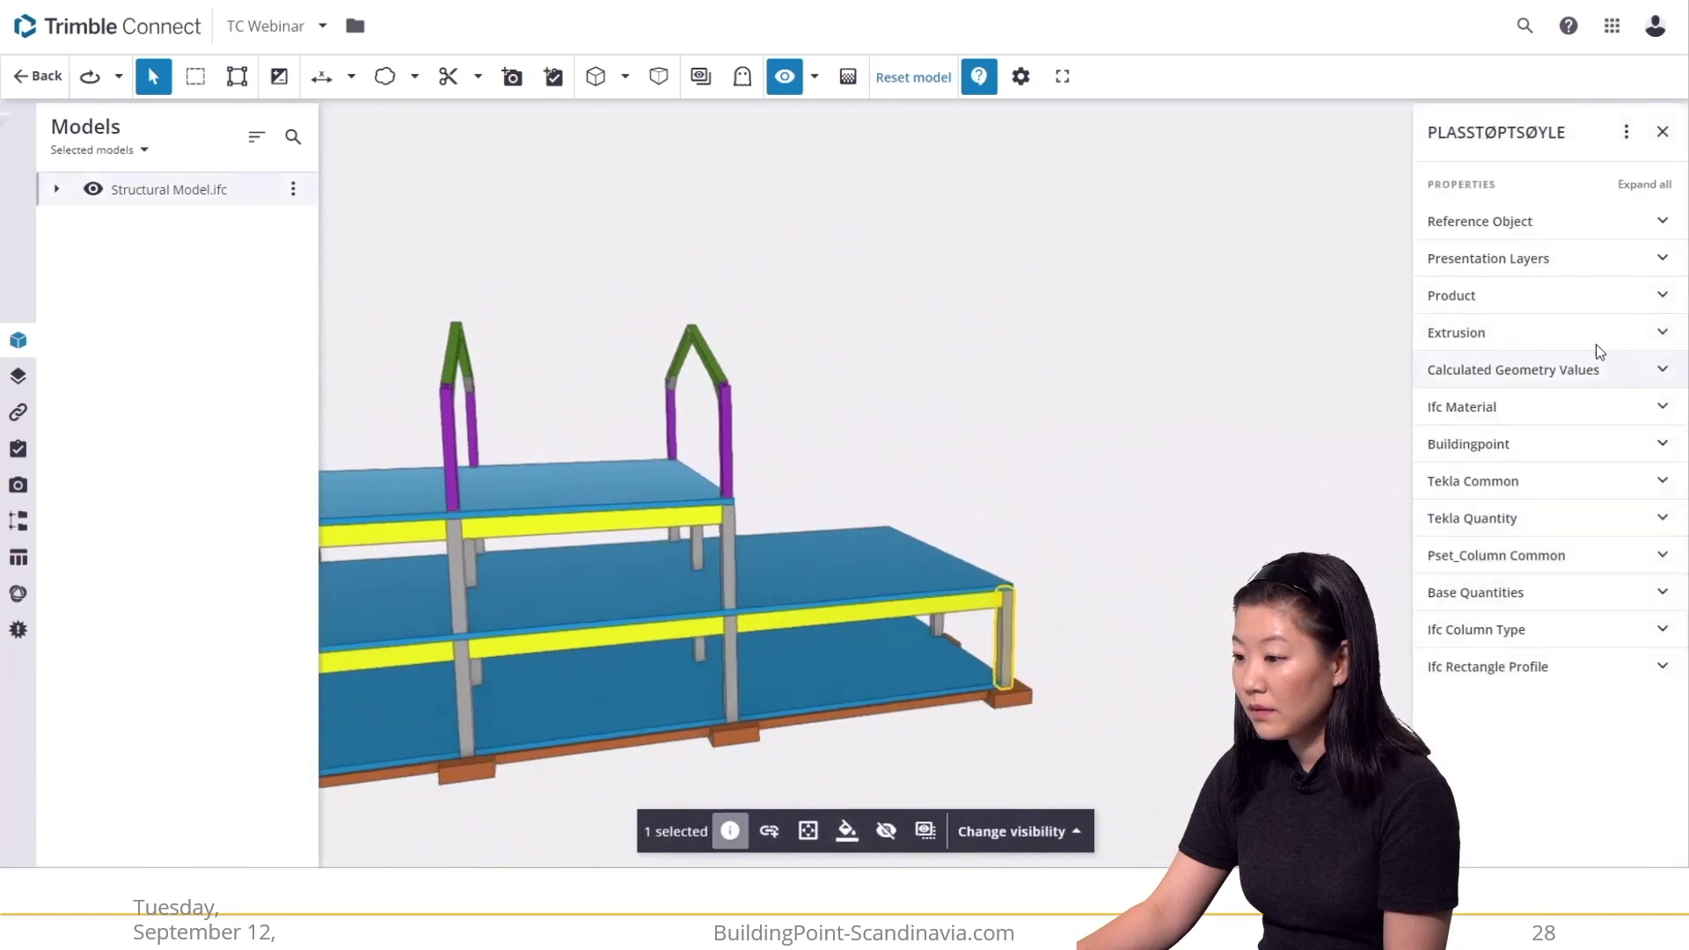
Check which properties can be added to the column under Model Status and Model Review, and close the properties without adding any.
left_click(1626, 134)
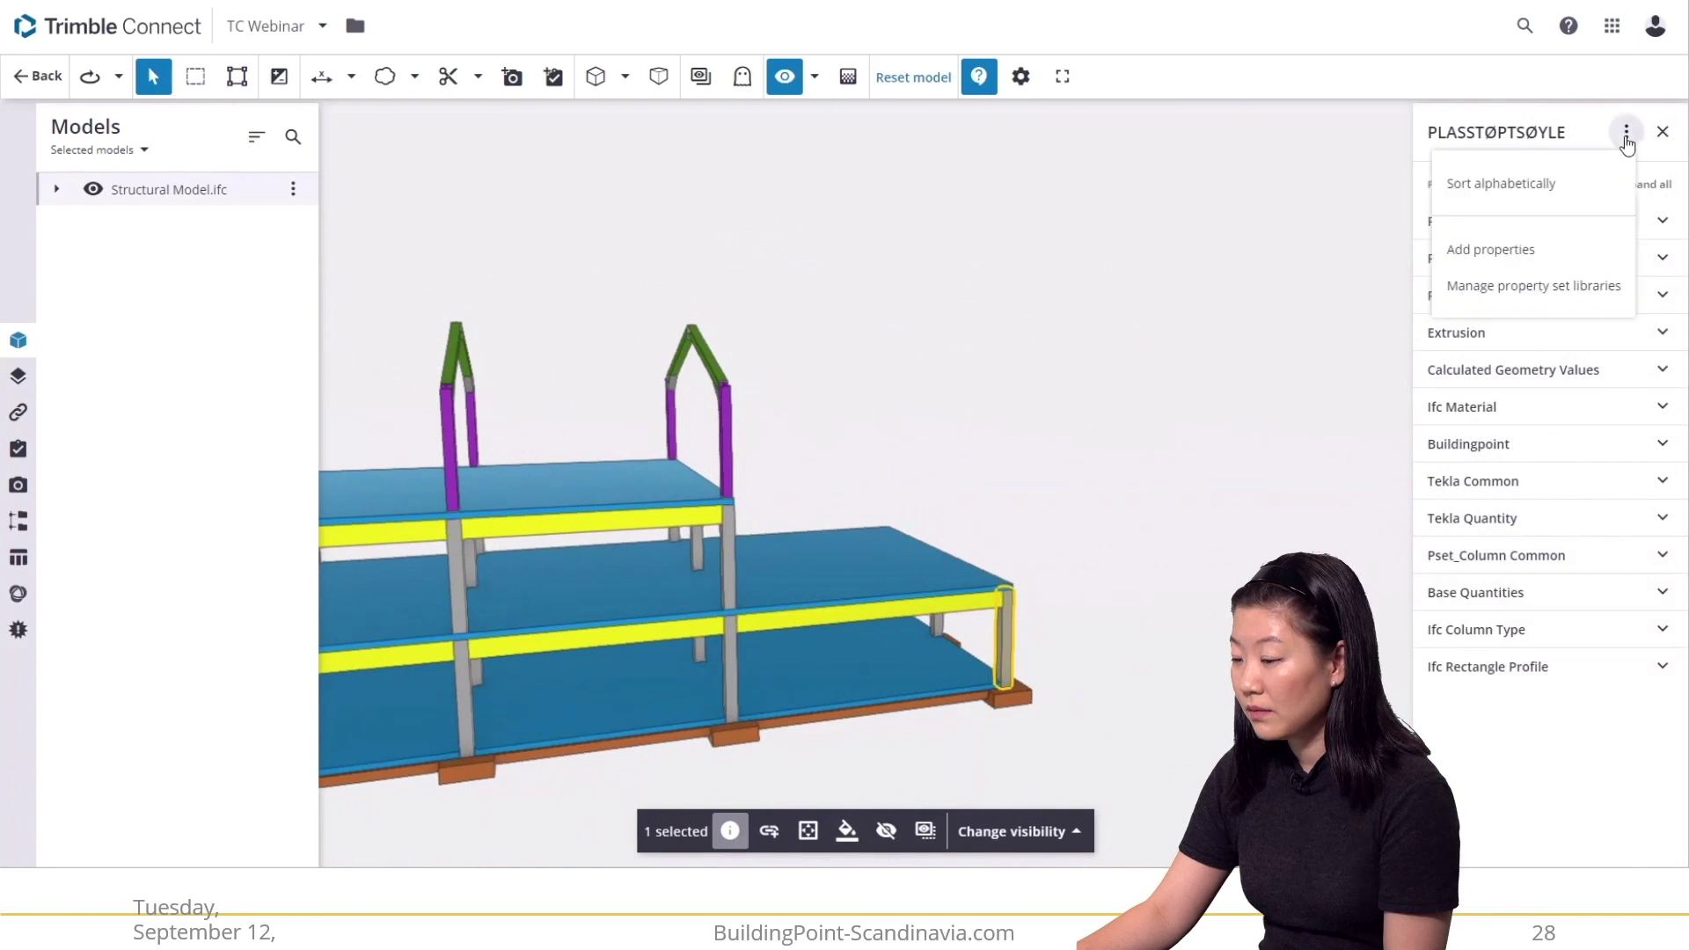
left_click(1565, 249)
left_click(1438, 180)
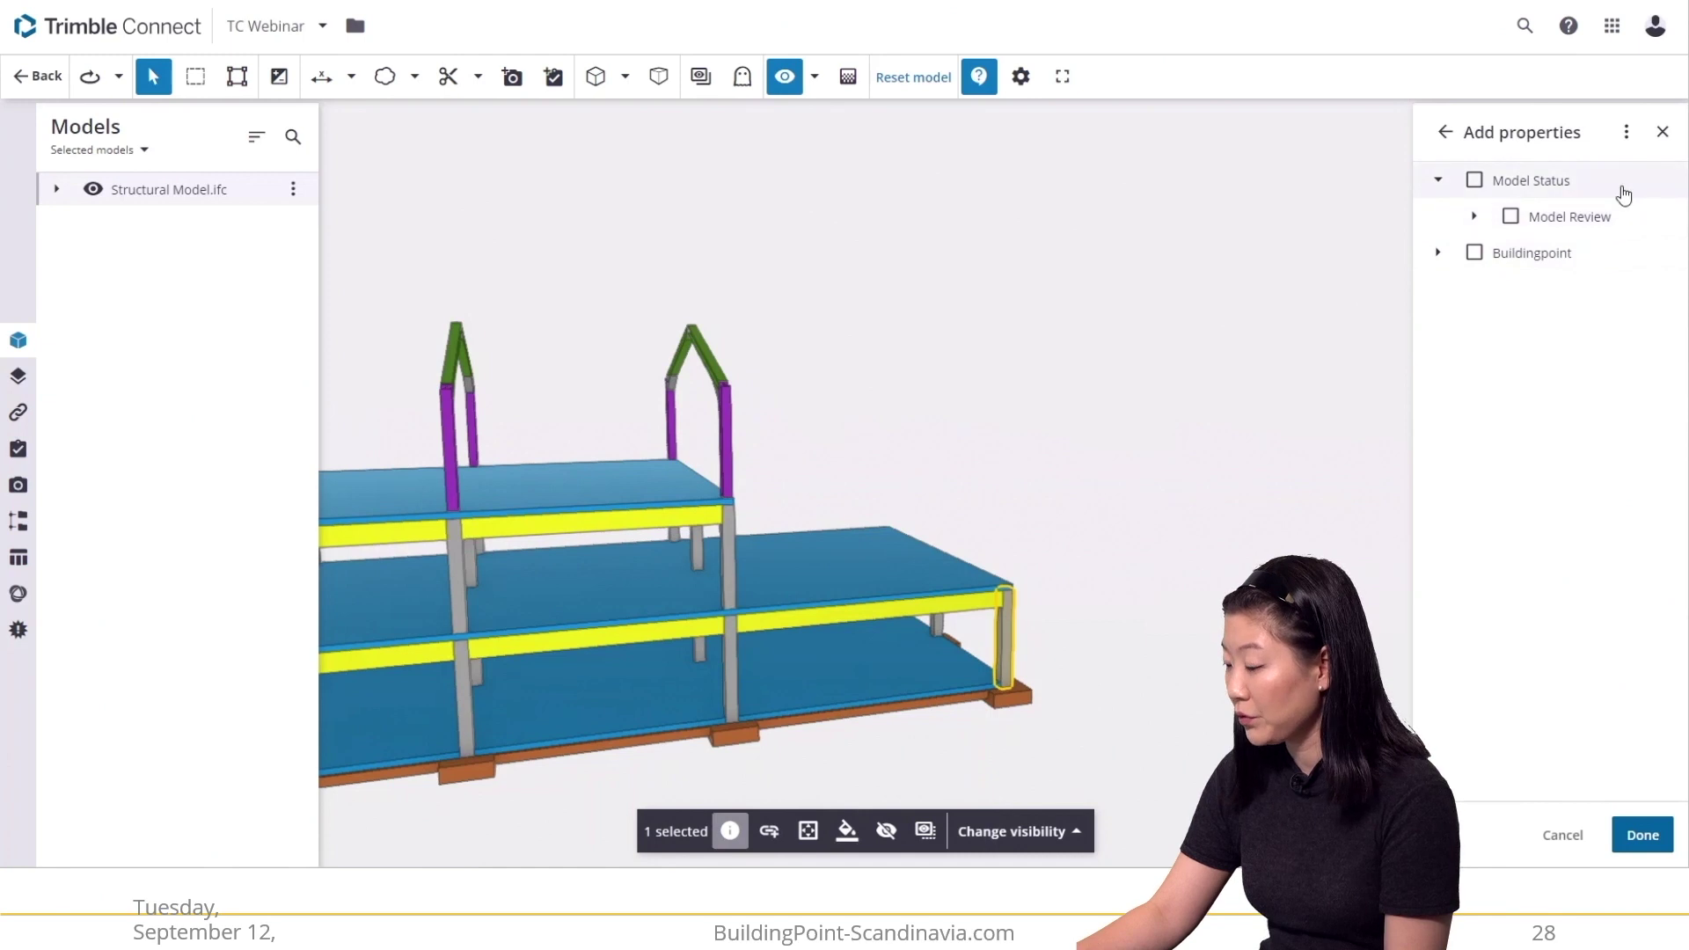
left_click(1474, 218)
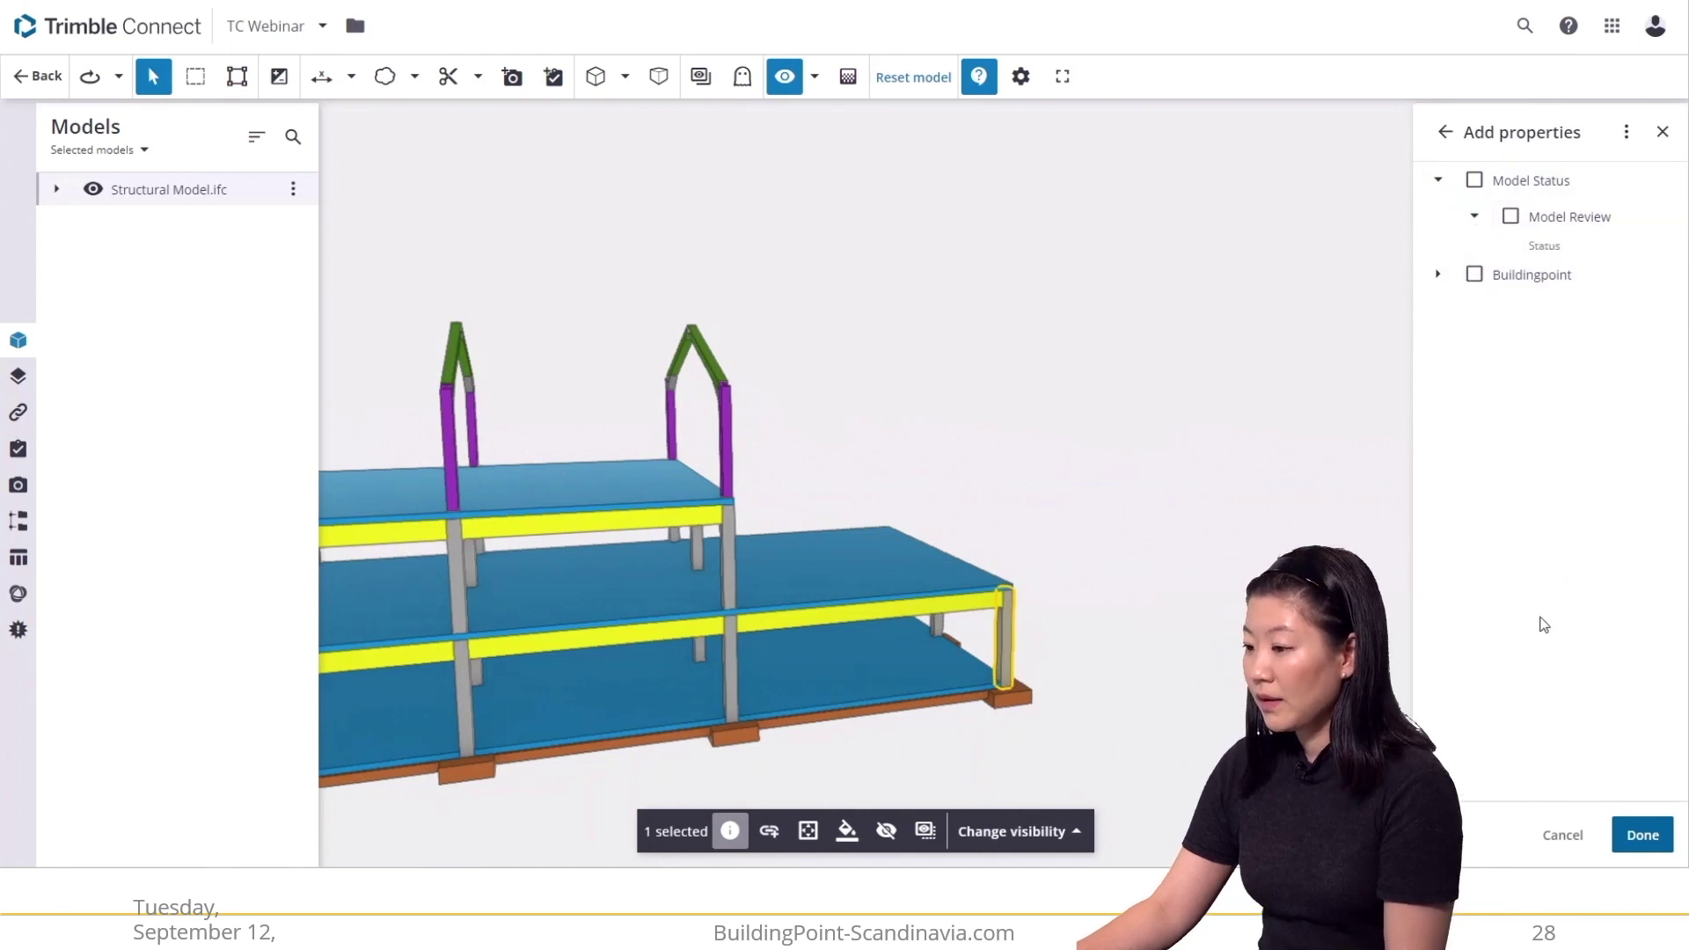
left_click(1659, 148)
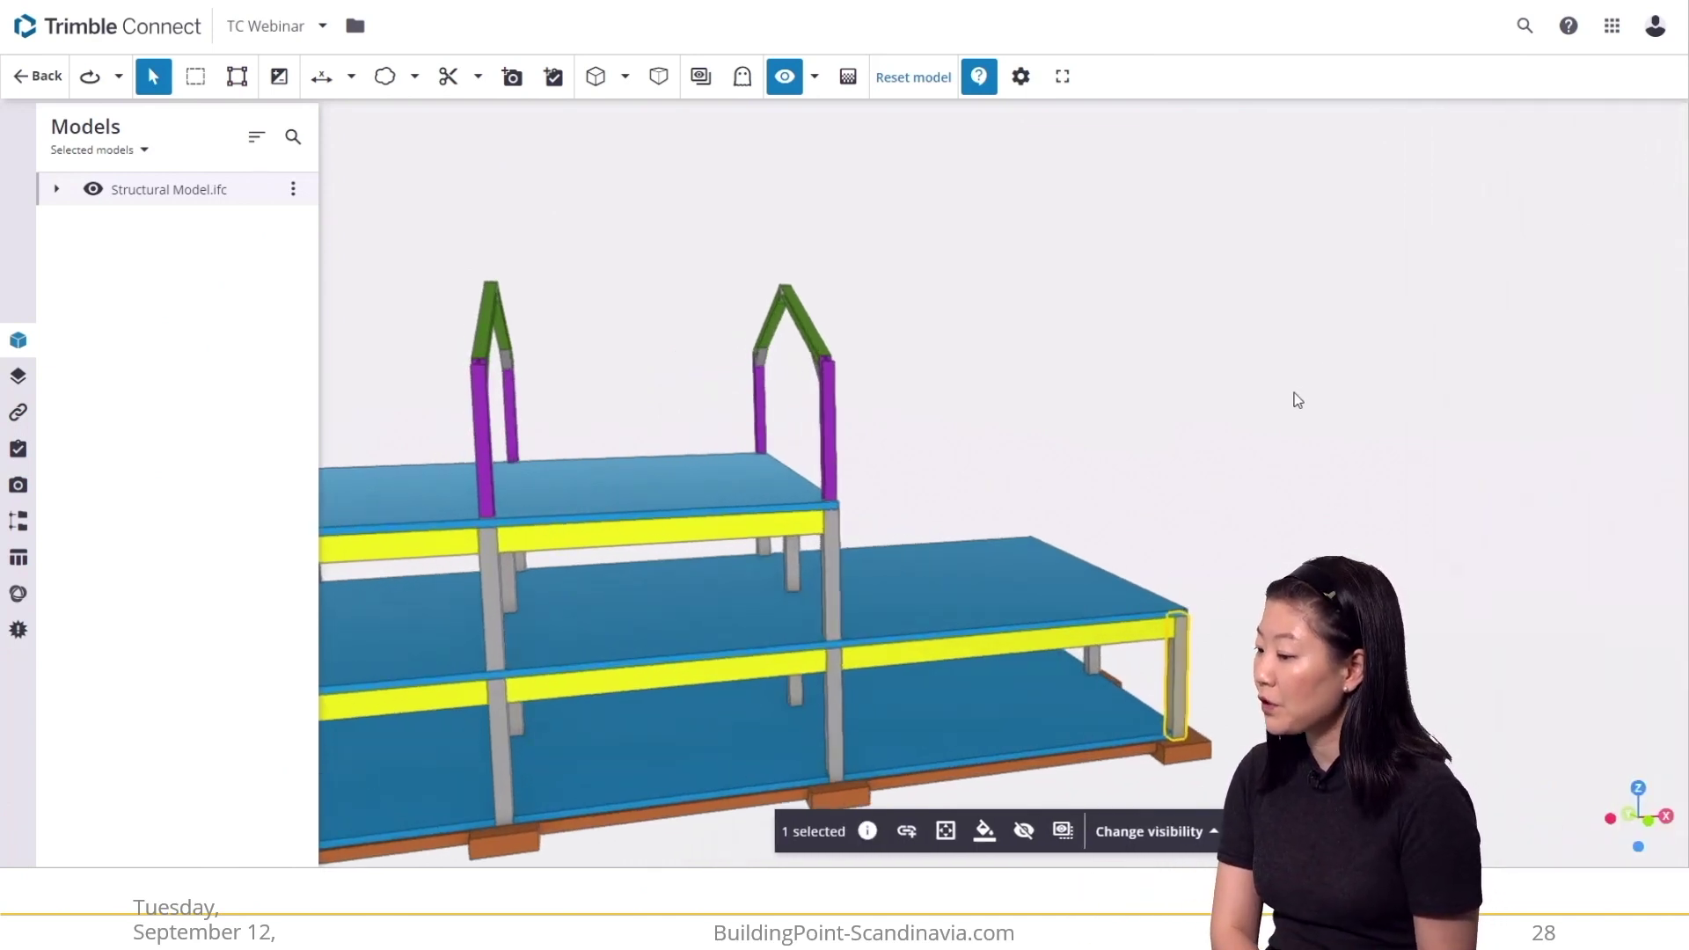
scroll(1243, 436, "down", 5)
left_click_drag(1237, 446, 1400, 476)
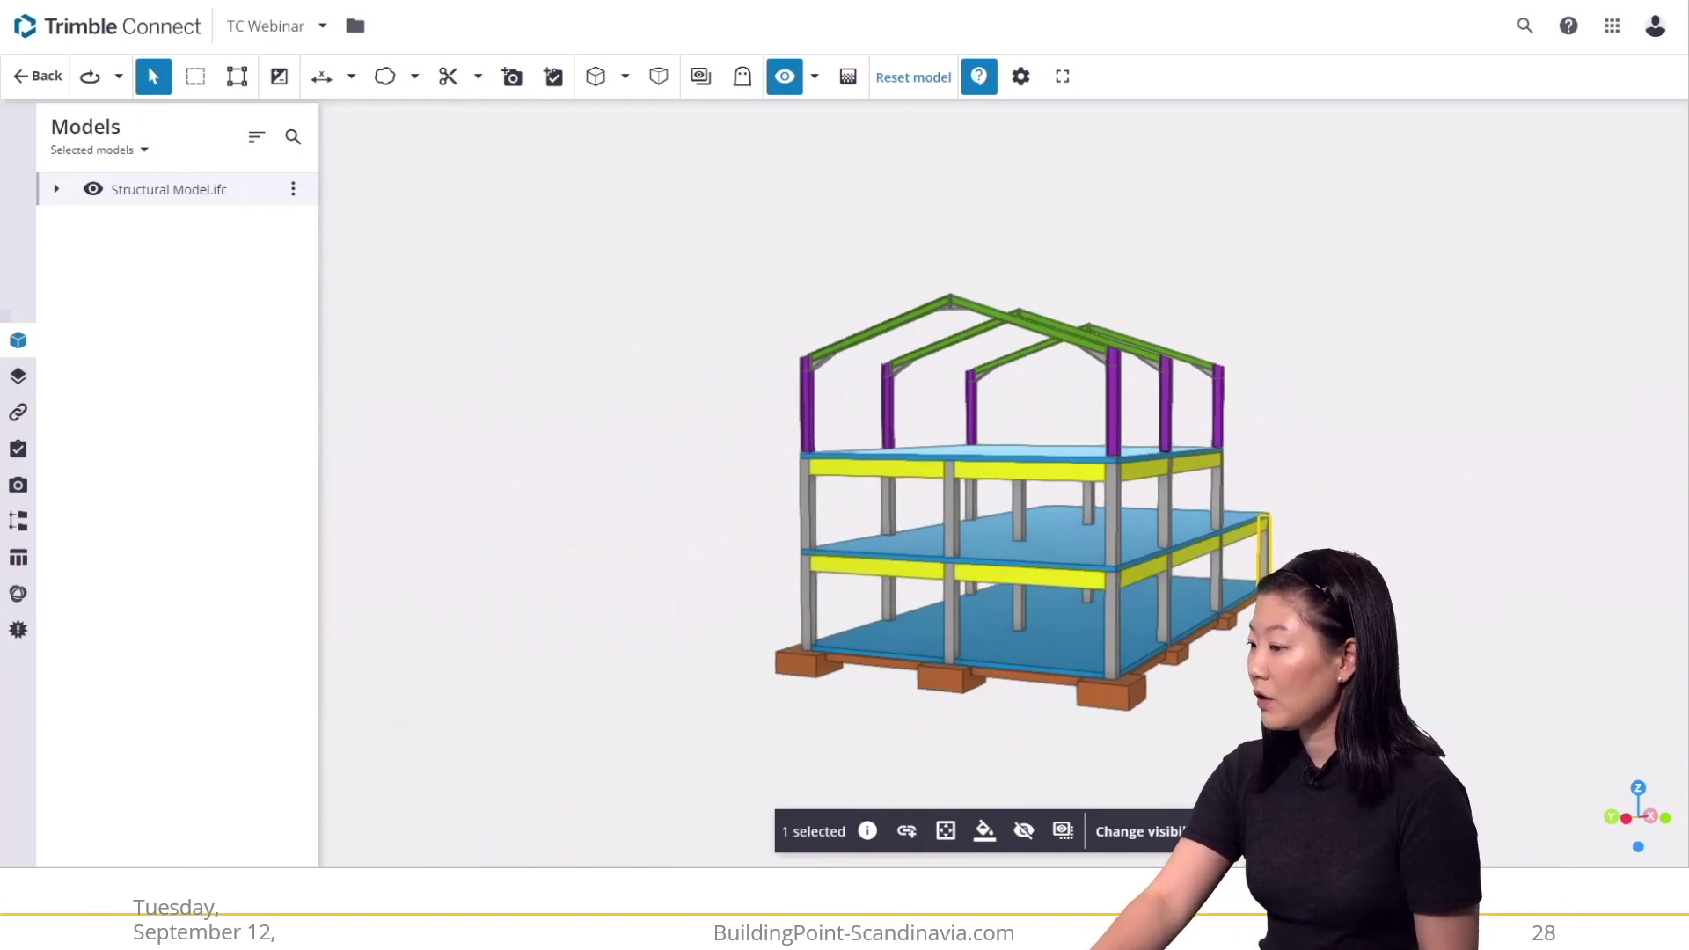
key("Right")
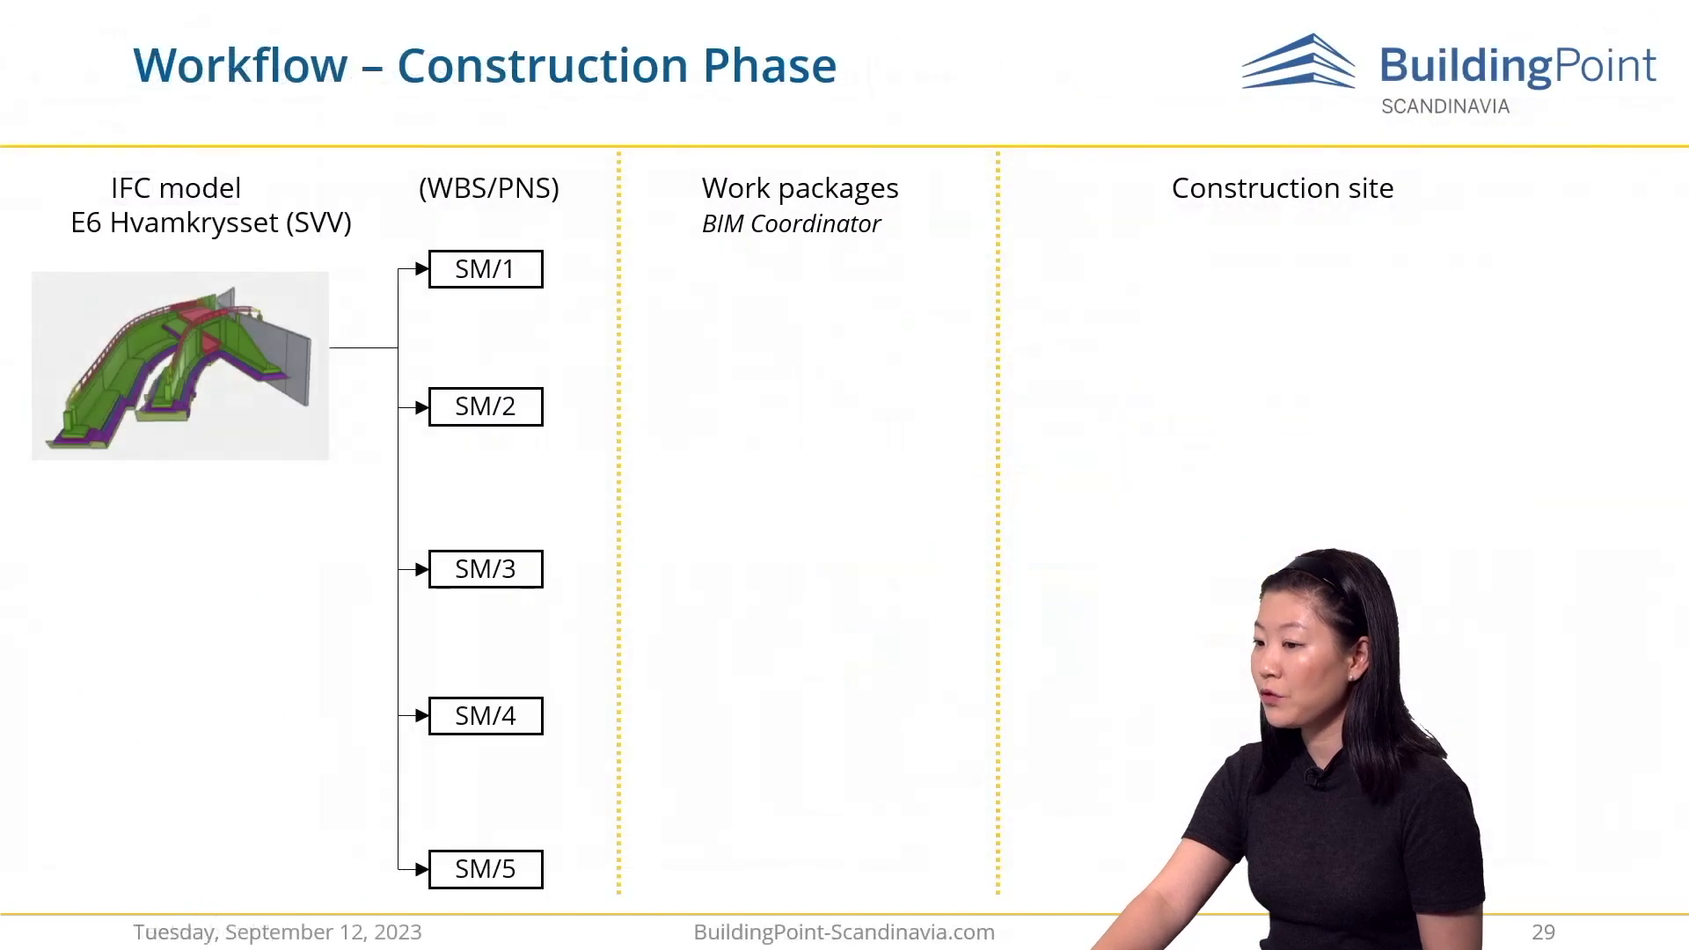
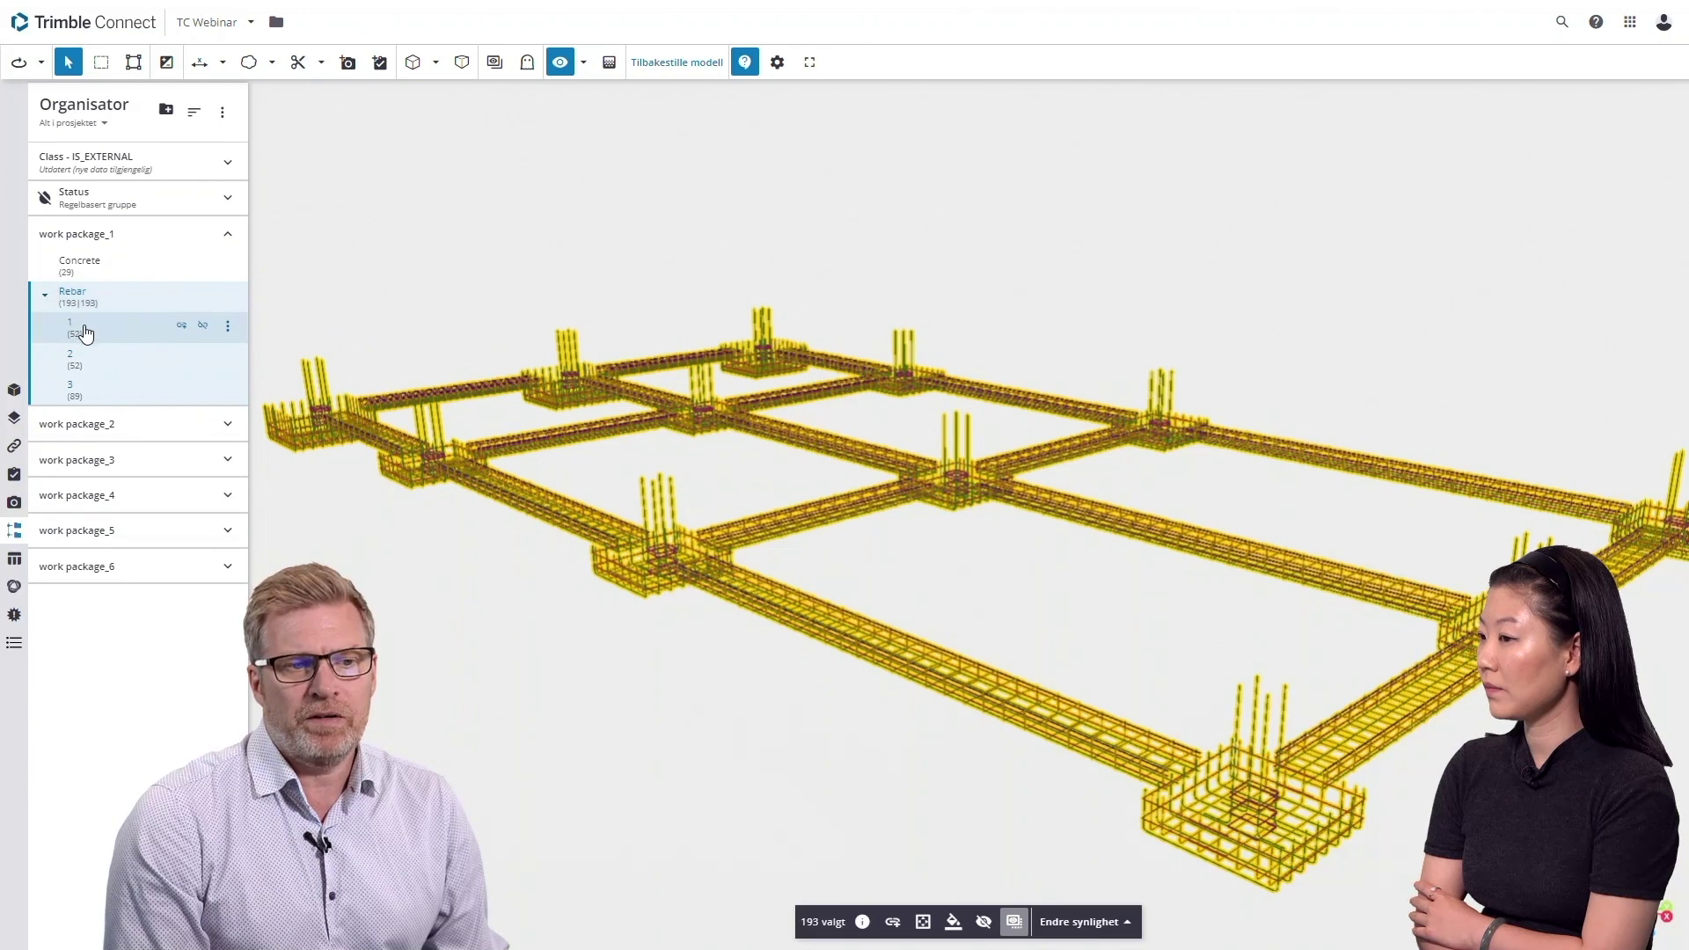
Highlight rebar subgroups 1, 2 and 3 of work package_1 one after another in the model.
left_click(86, 333)
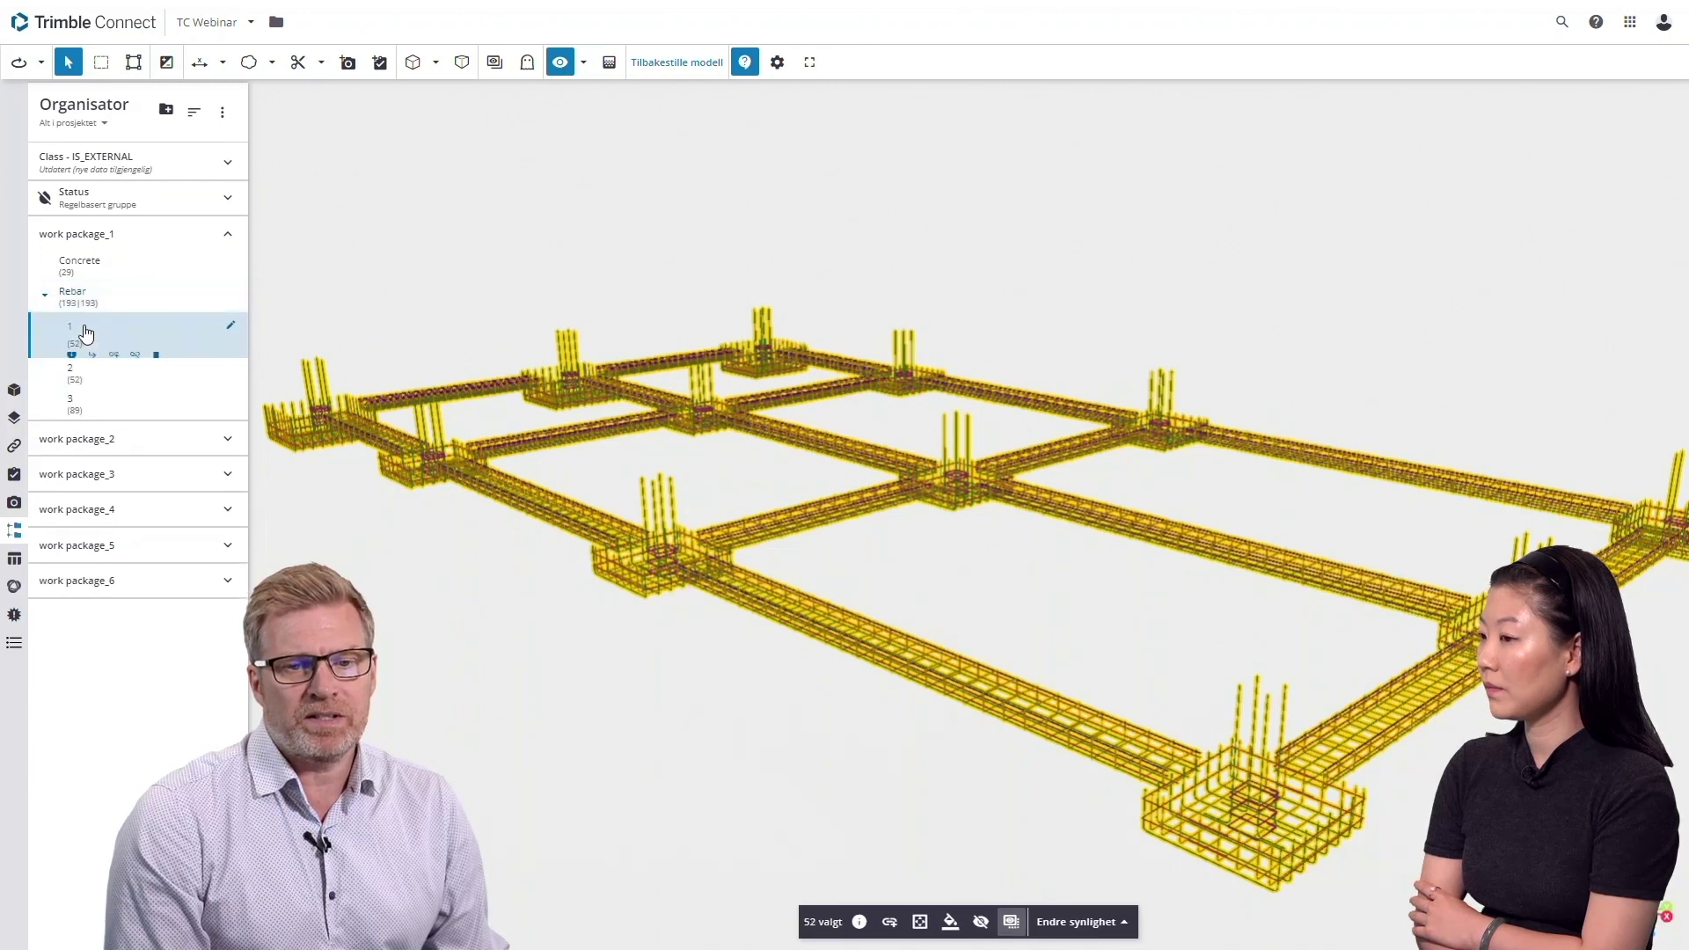
left_click(95, 391)
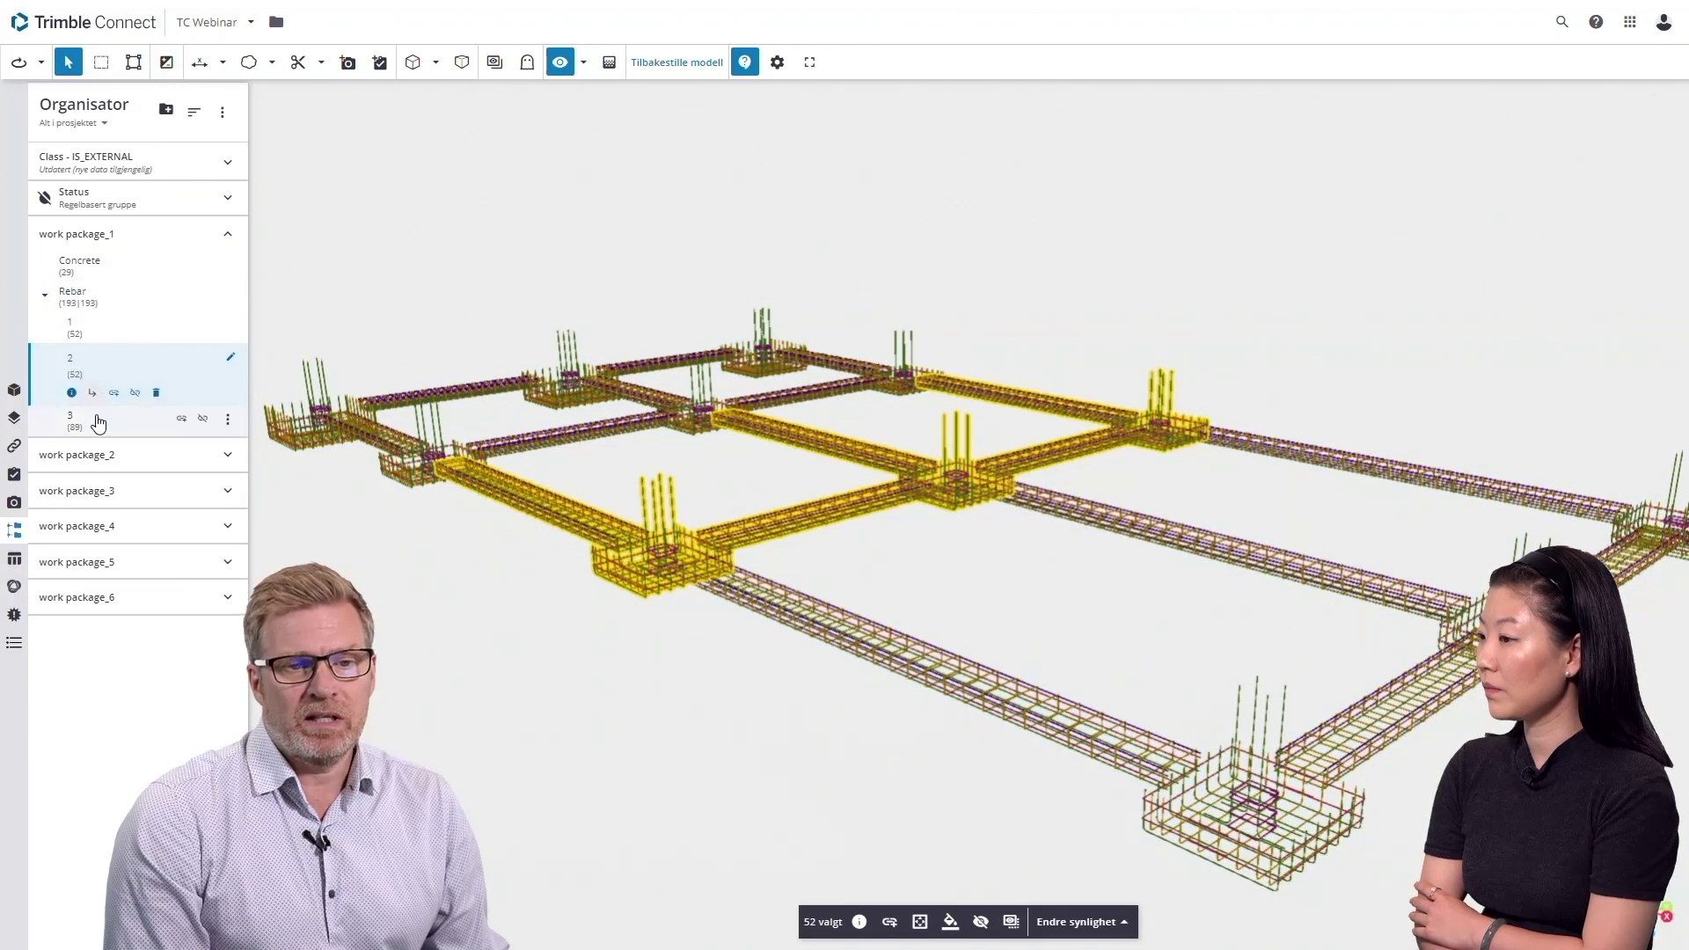
left_click(99, 429)
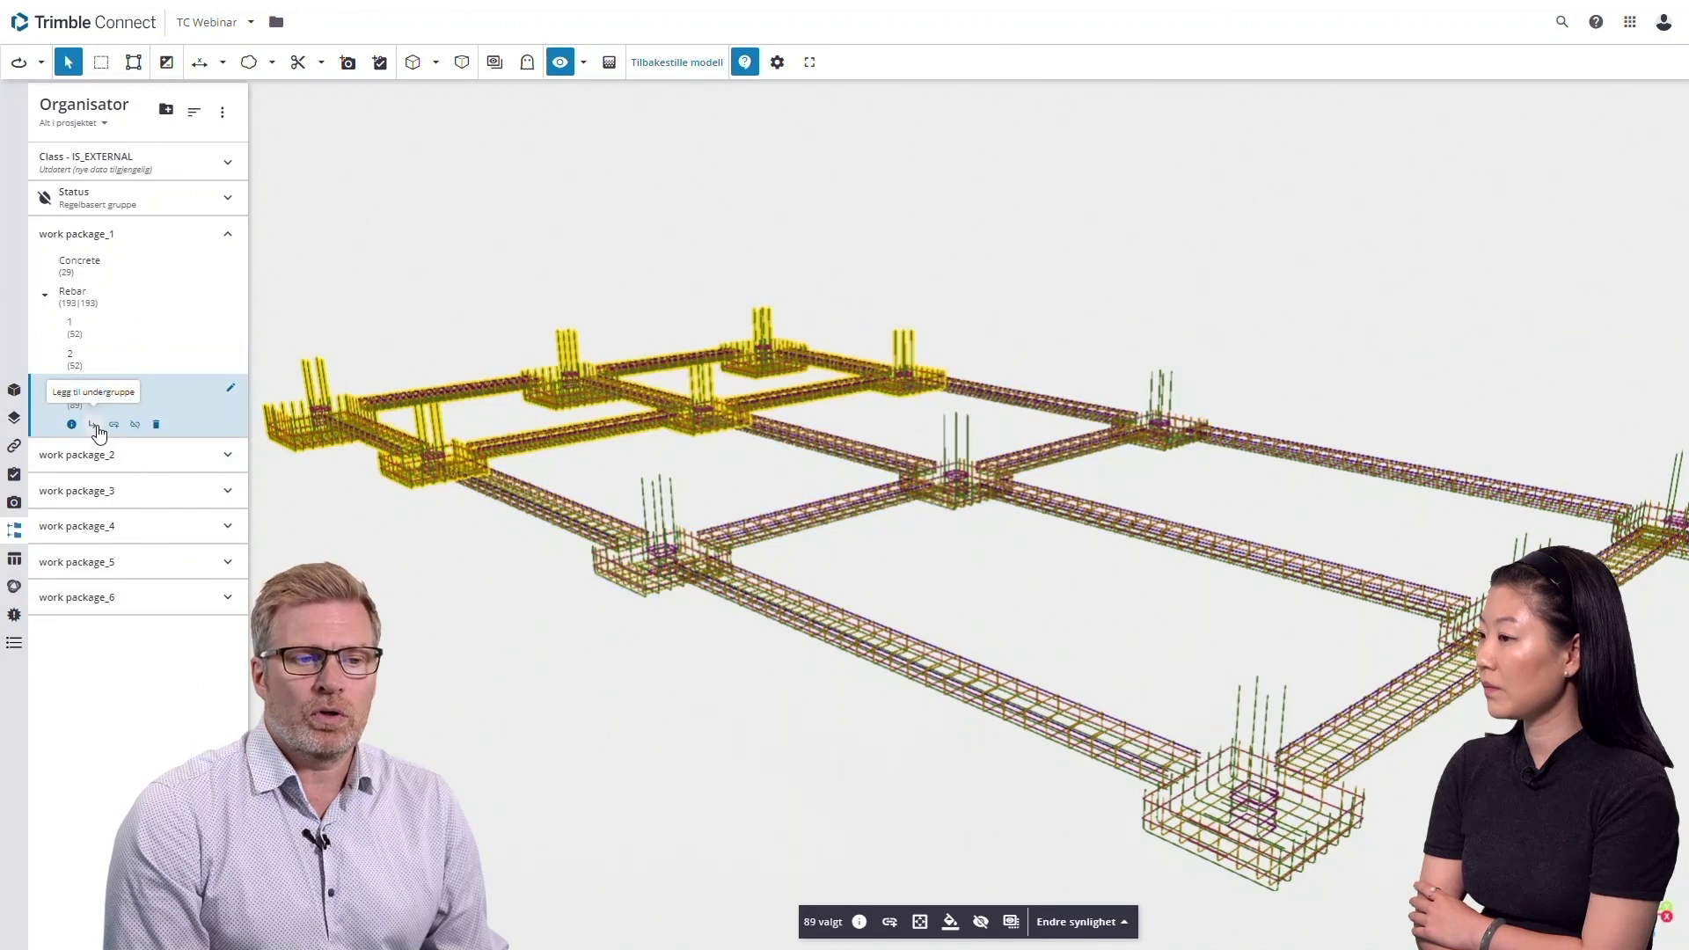
Load the saved view Week 1-1 from the view group Work package week 1.
left_click(15, 505)
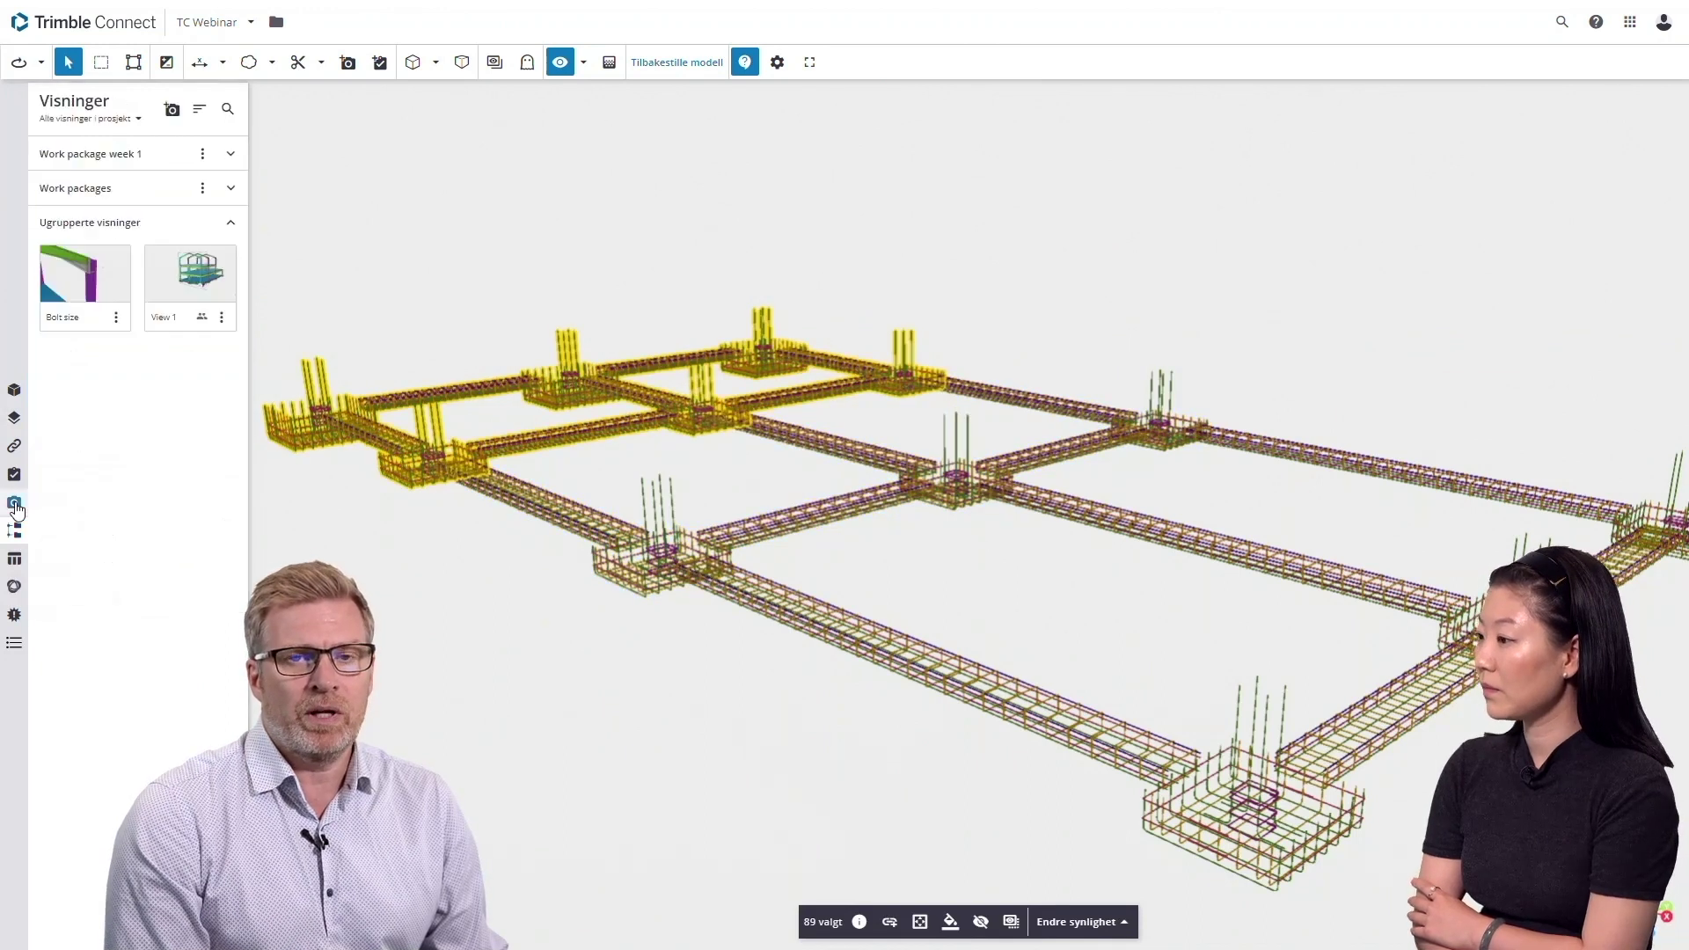
left_click(229, 230)
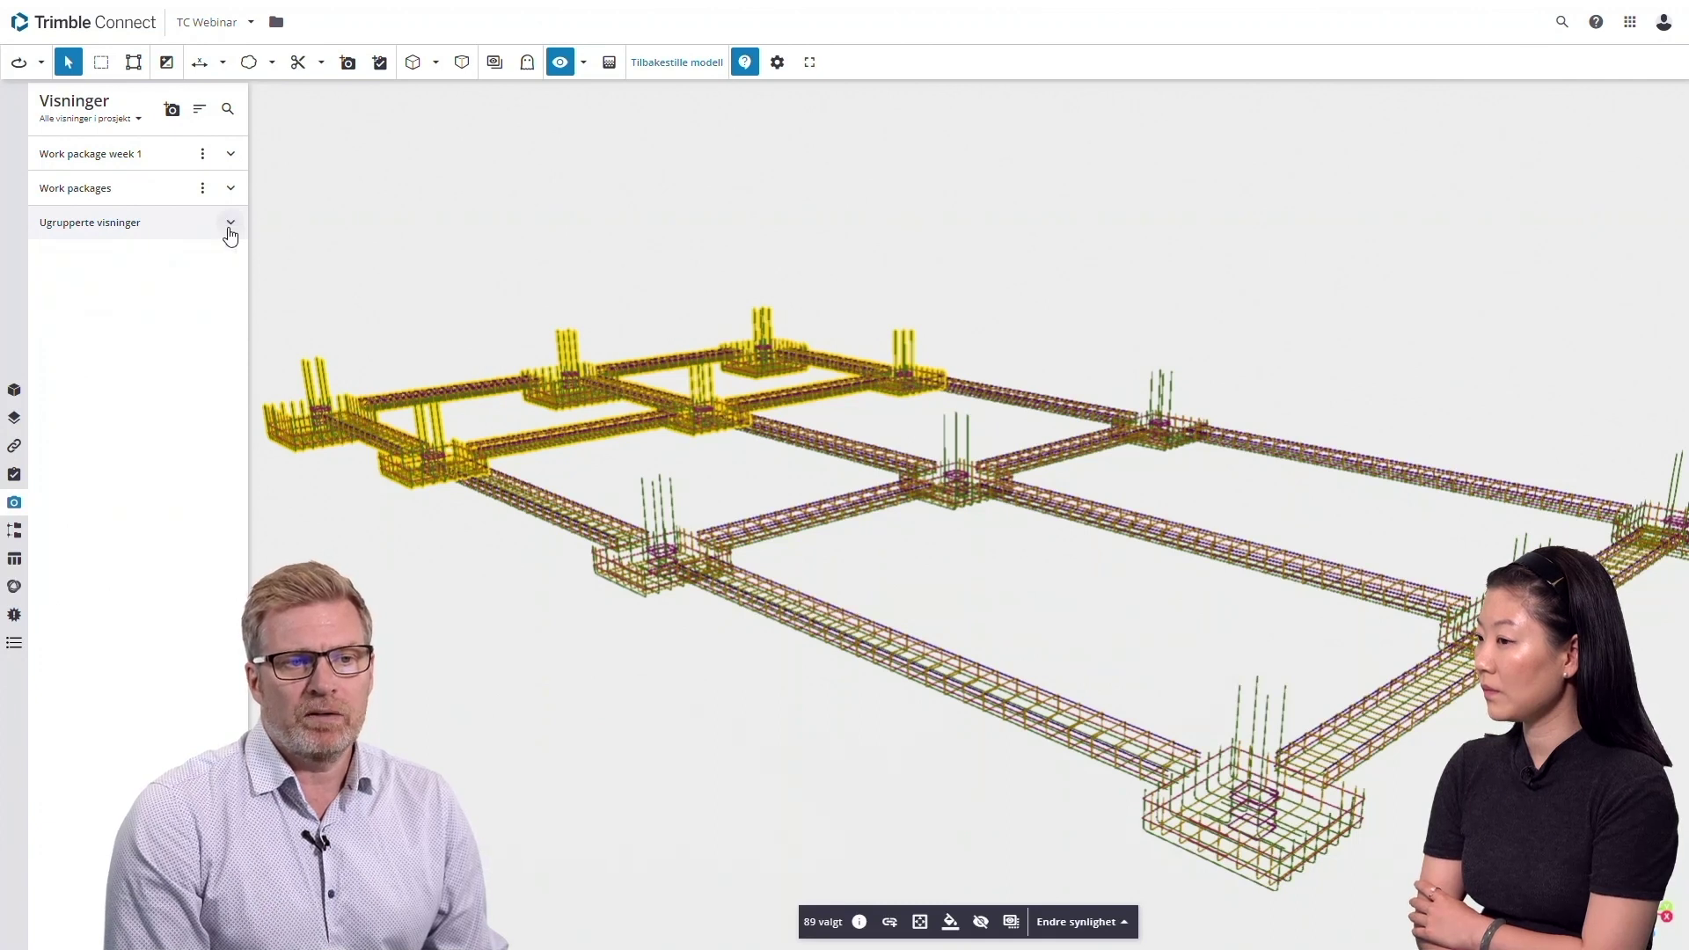
left_click(230, 155)
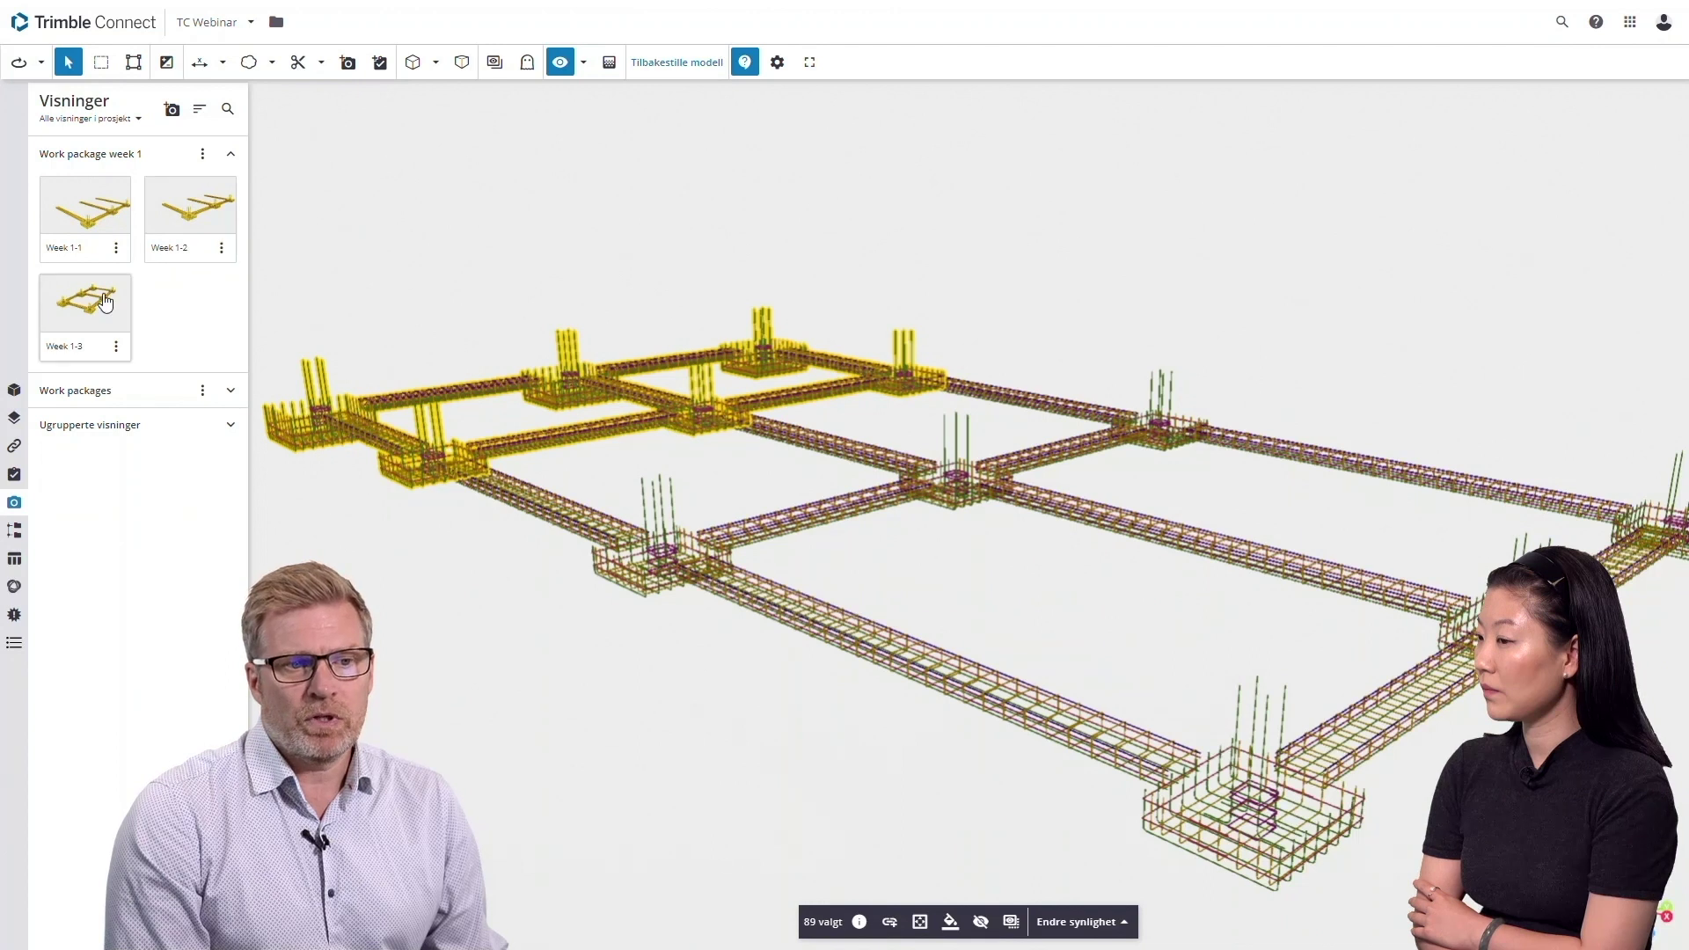
left_click(105, 210)
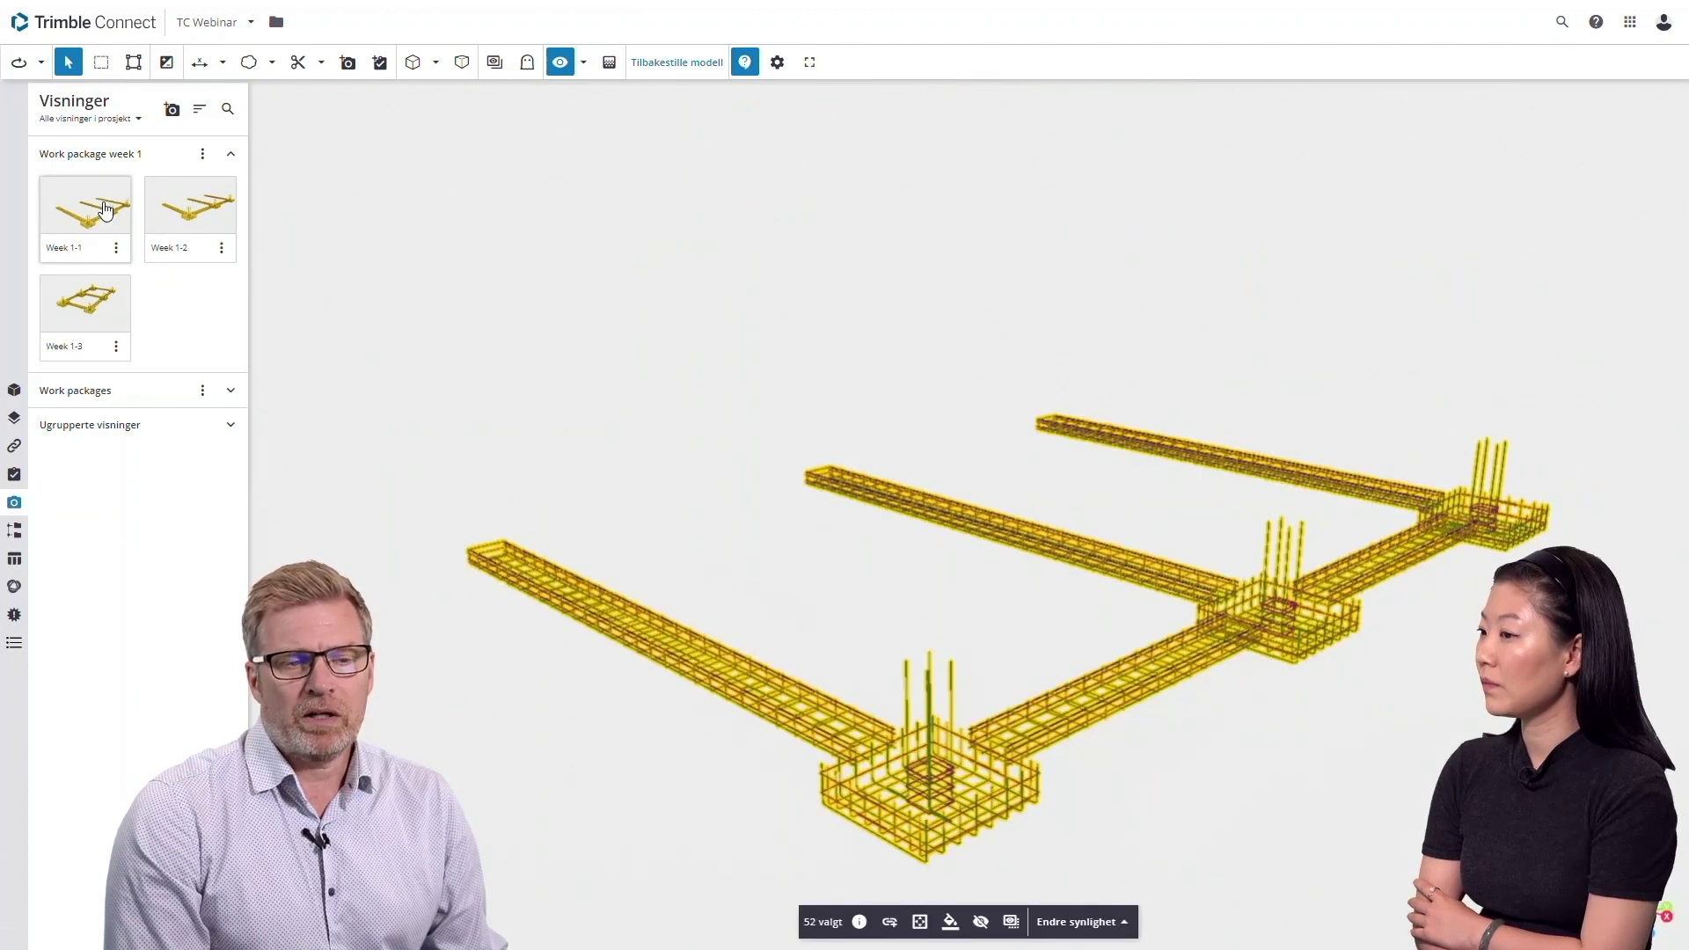
Generate the colour-coded Rebar Labels list for the rebar in the view, with the list area widened.
left_click(14, 646)
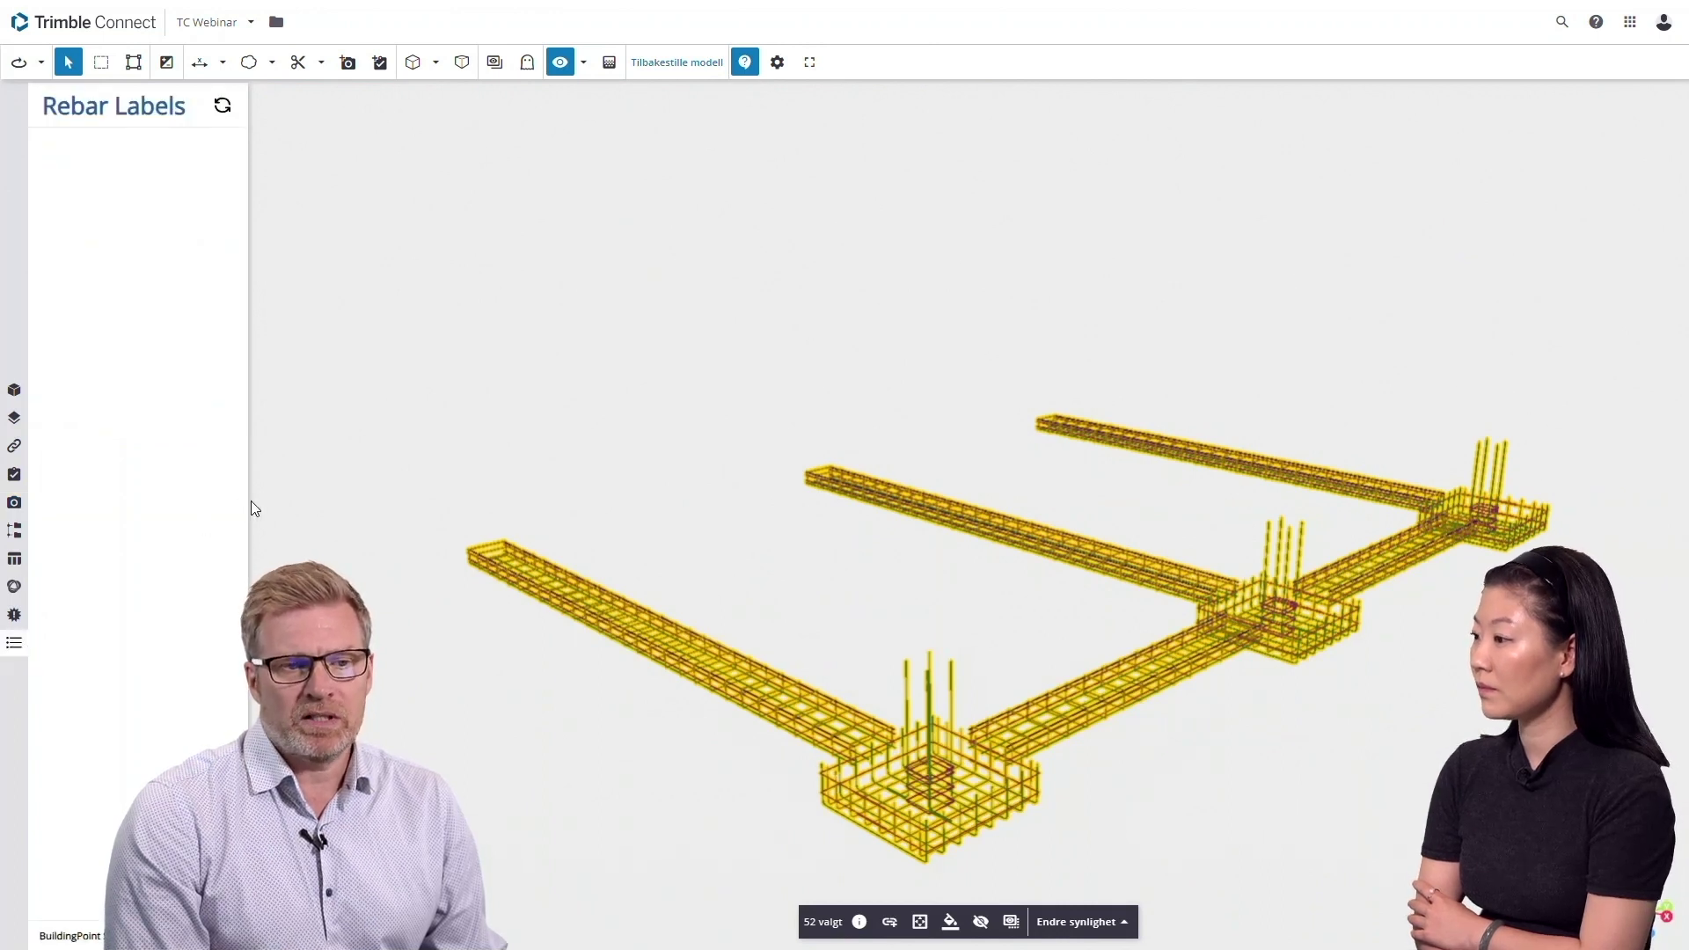
left_click_drag(246, 500, 339, 496)
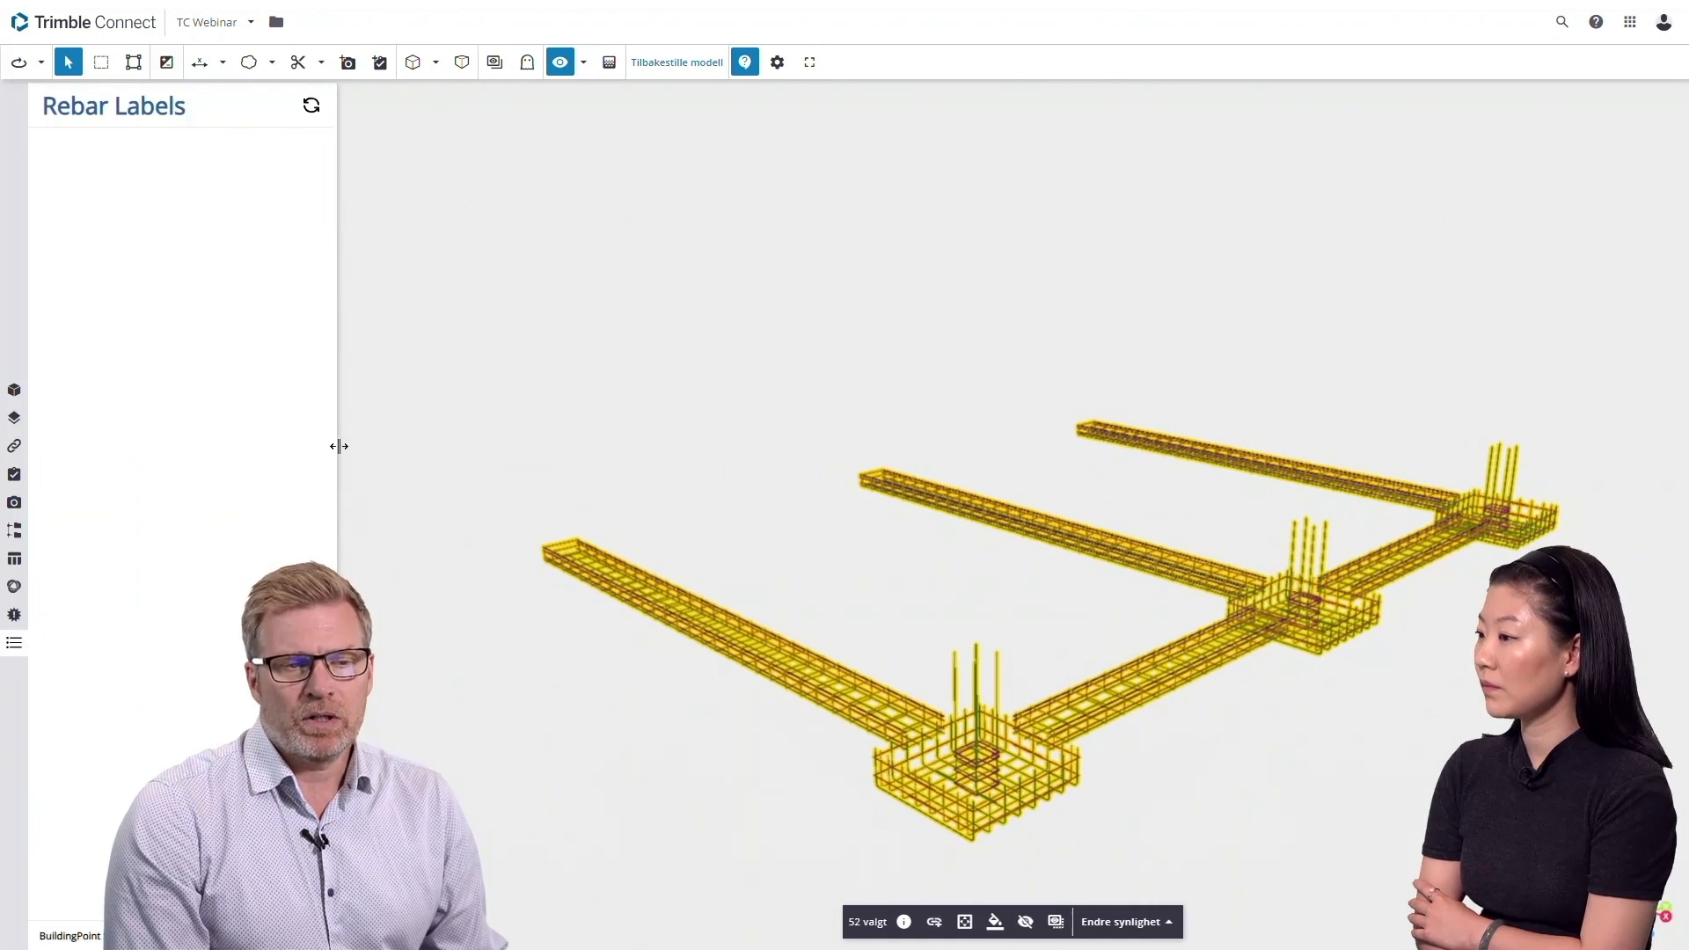
left_click(312, 109)
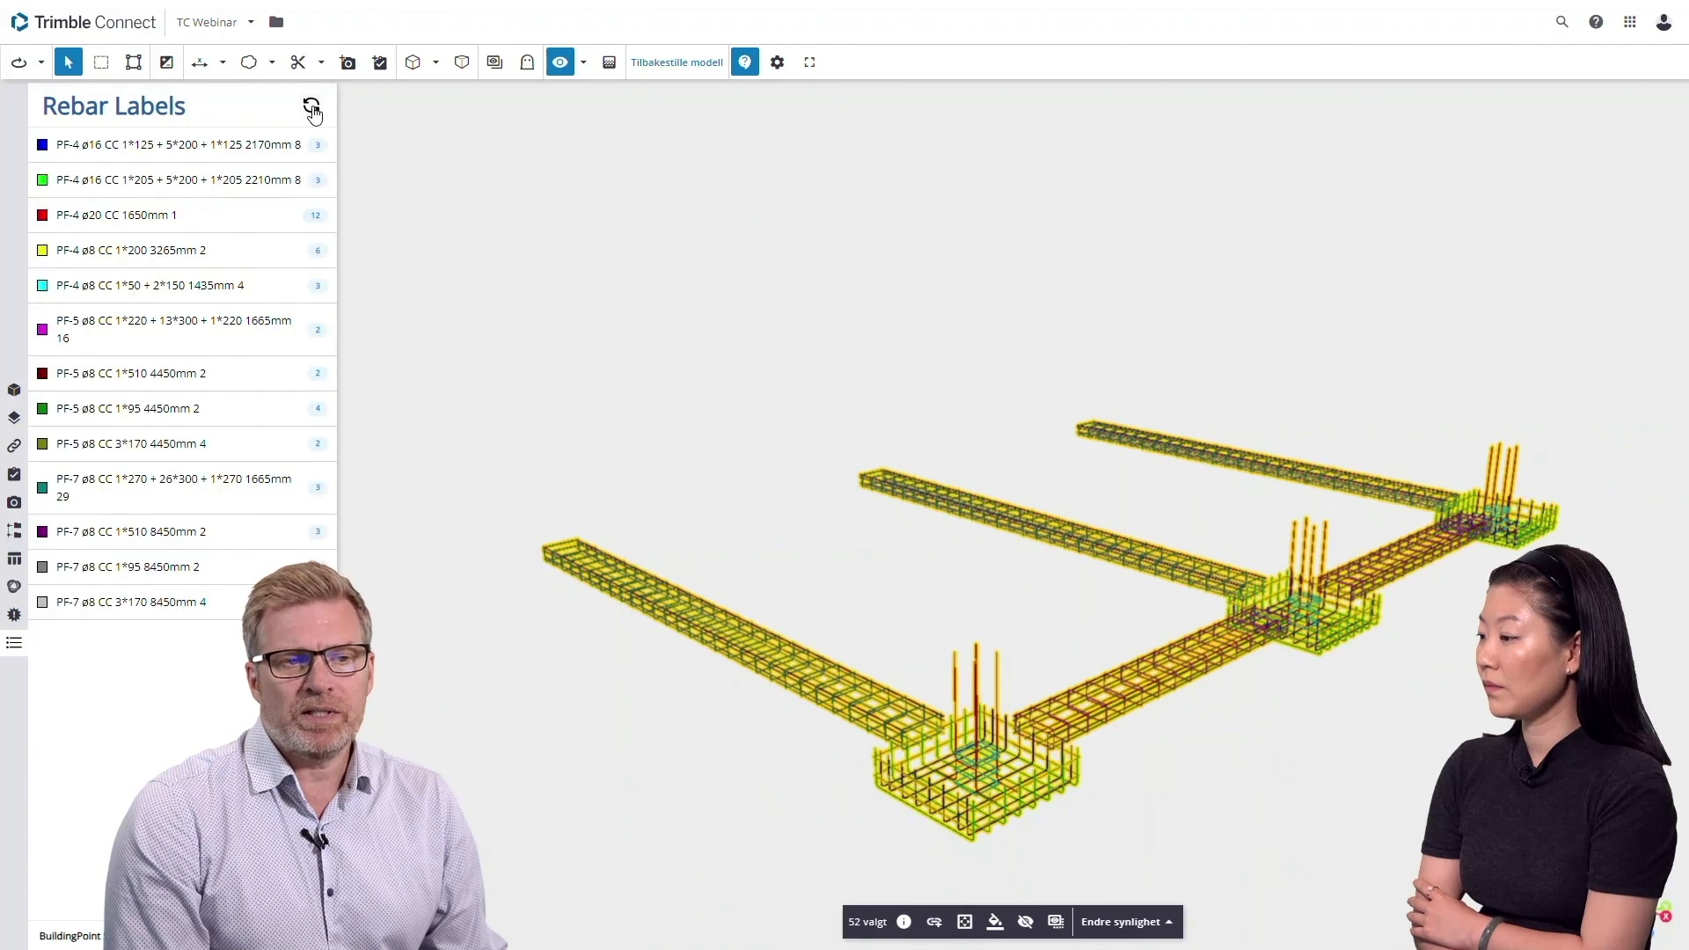
Highlight both PF-4 ø16 label groups and the PF-4 ø8 groups CC 1*200 and CC 1*50 + 2*150 in turn.
left_click(192, 145)
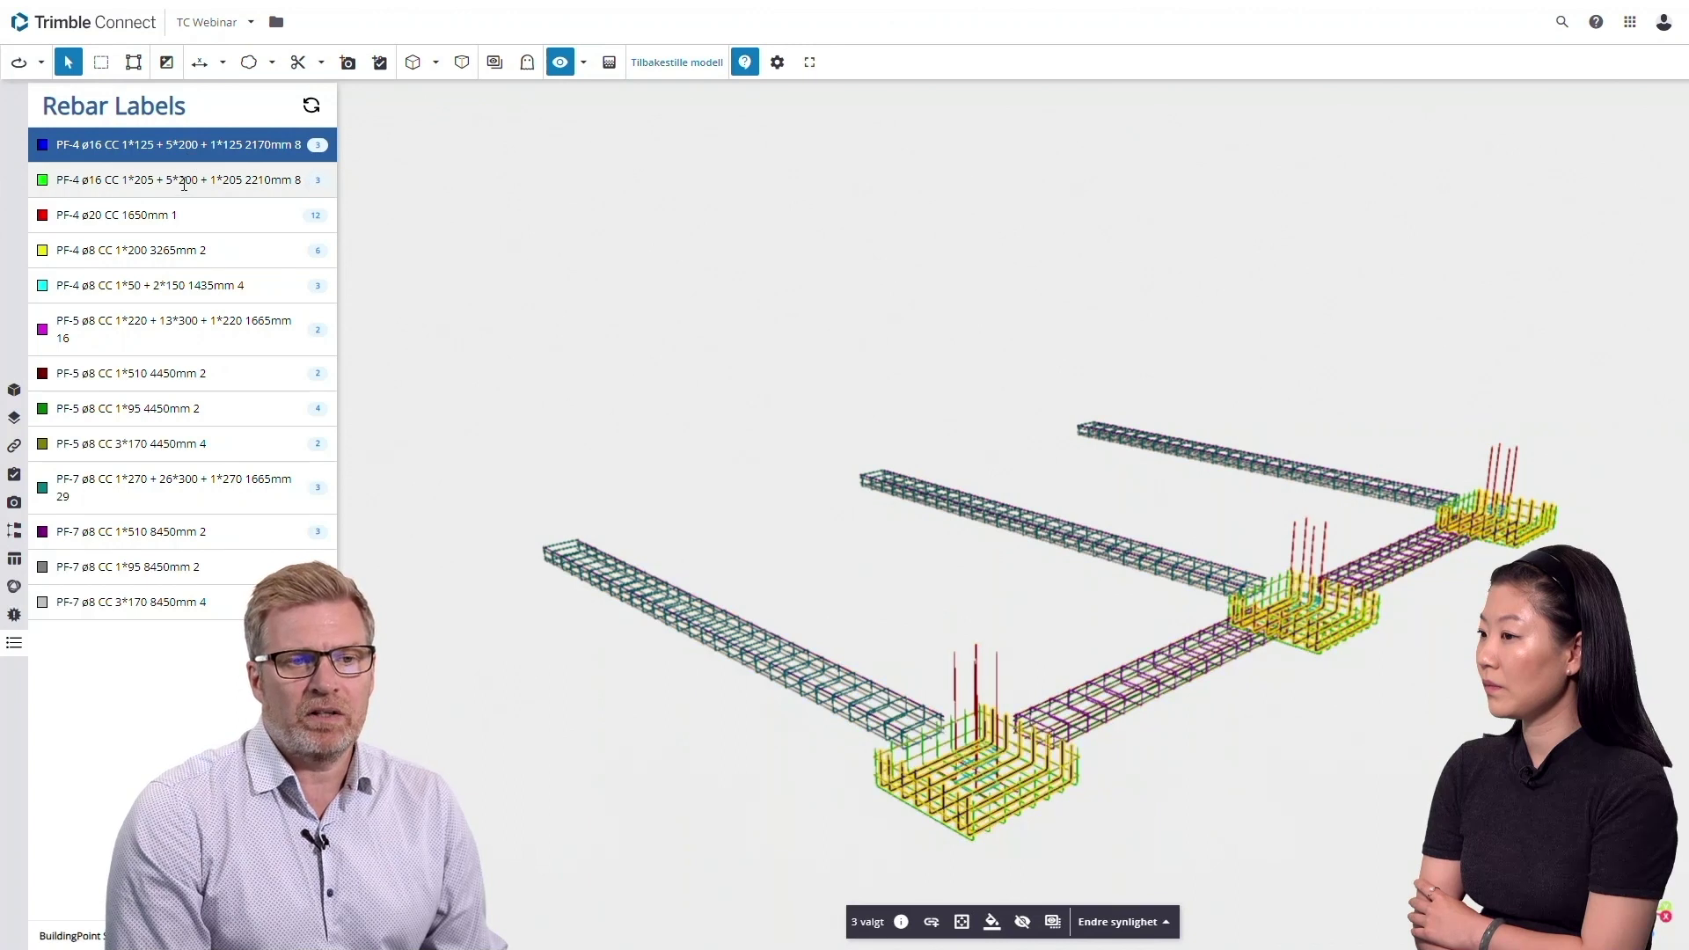
left_click(184, 182)
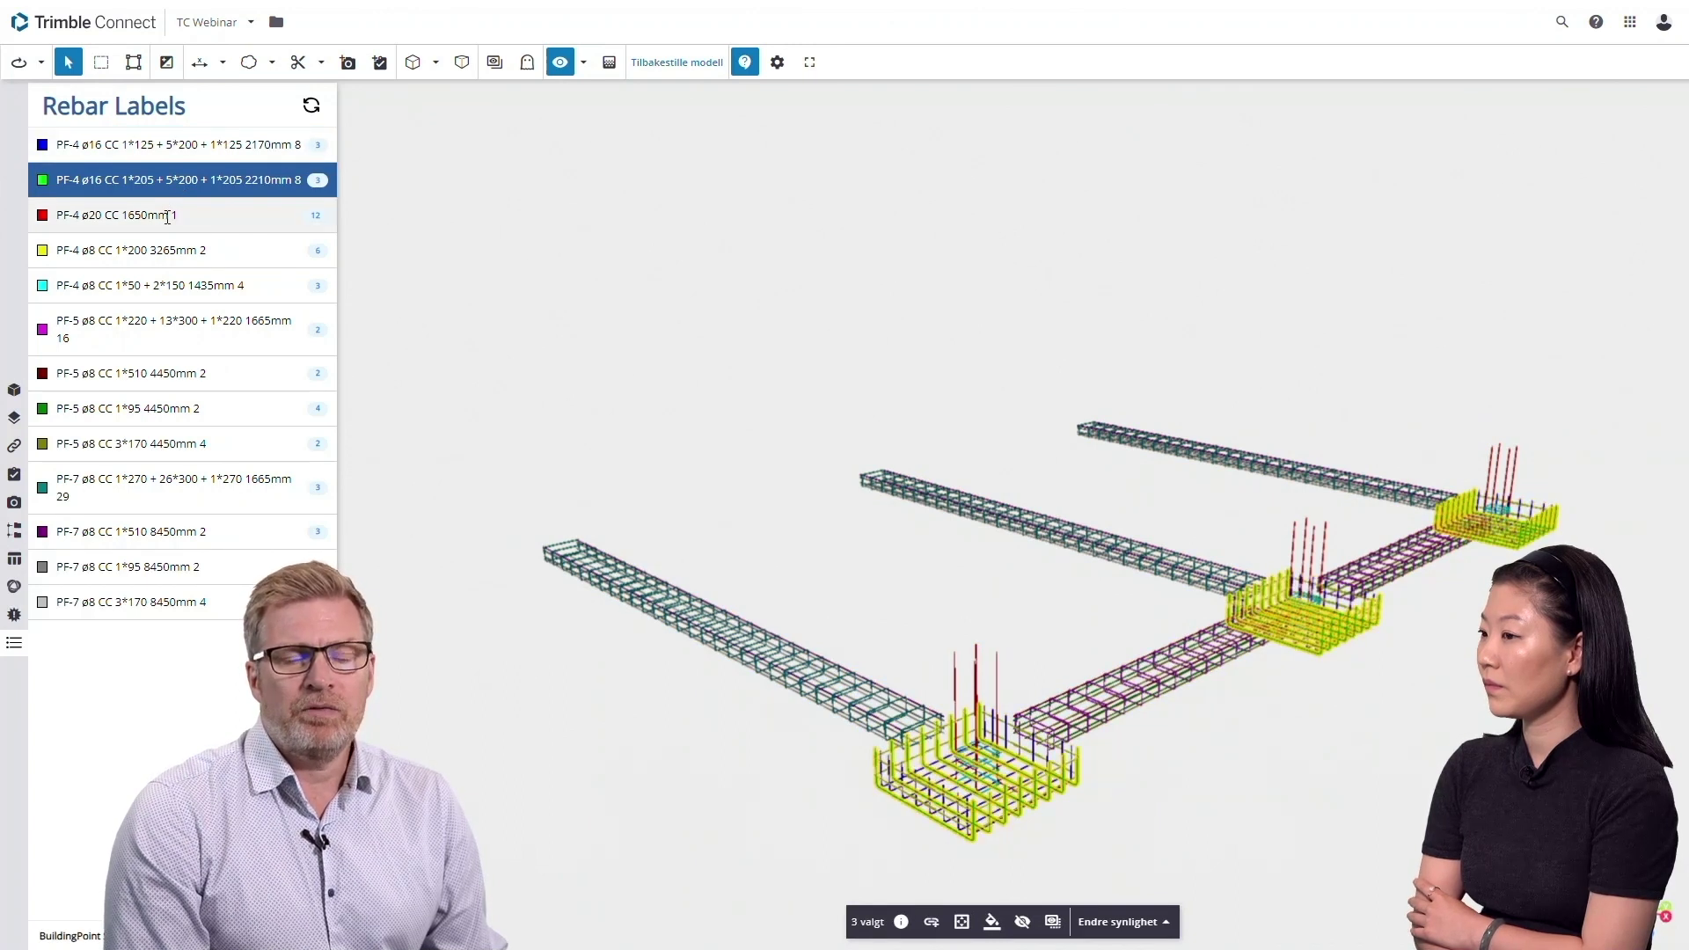
left_click(167, 256)
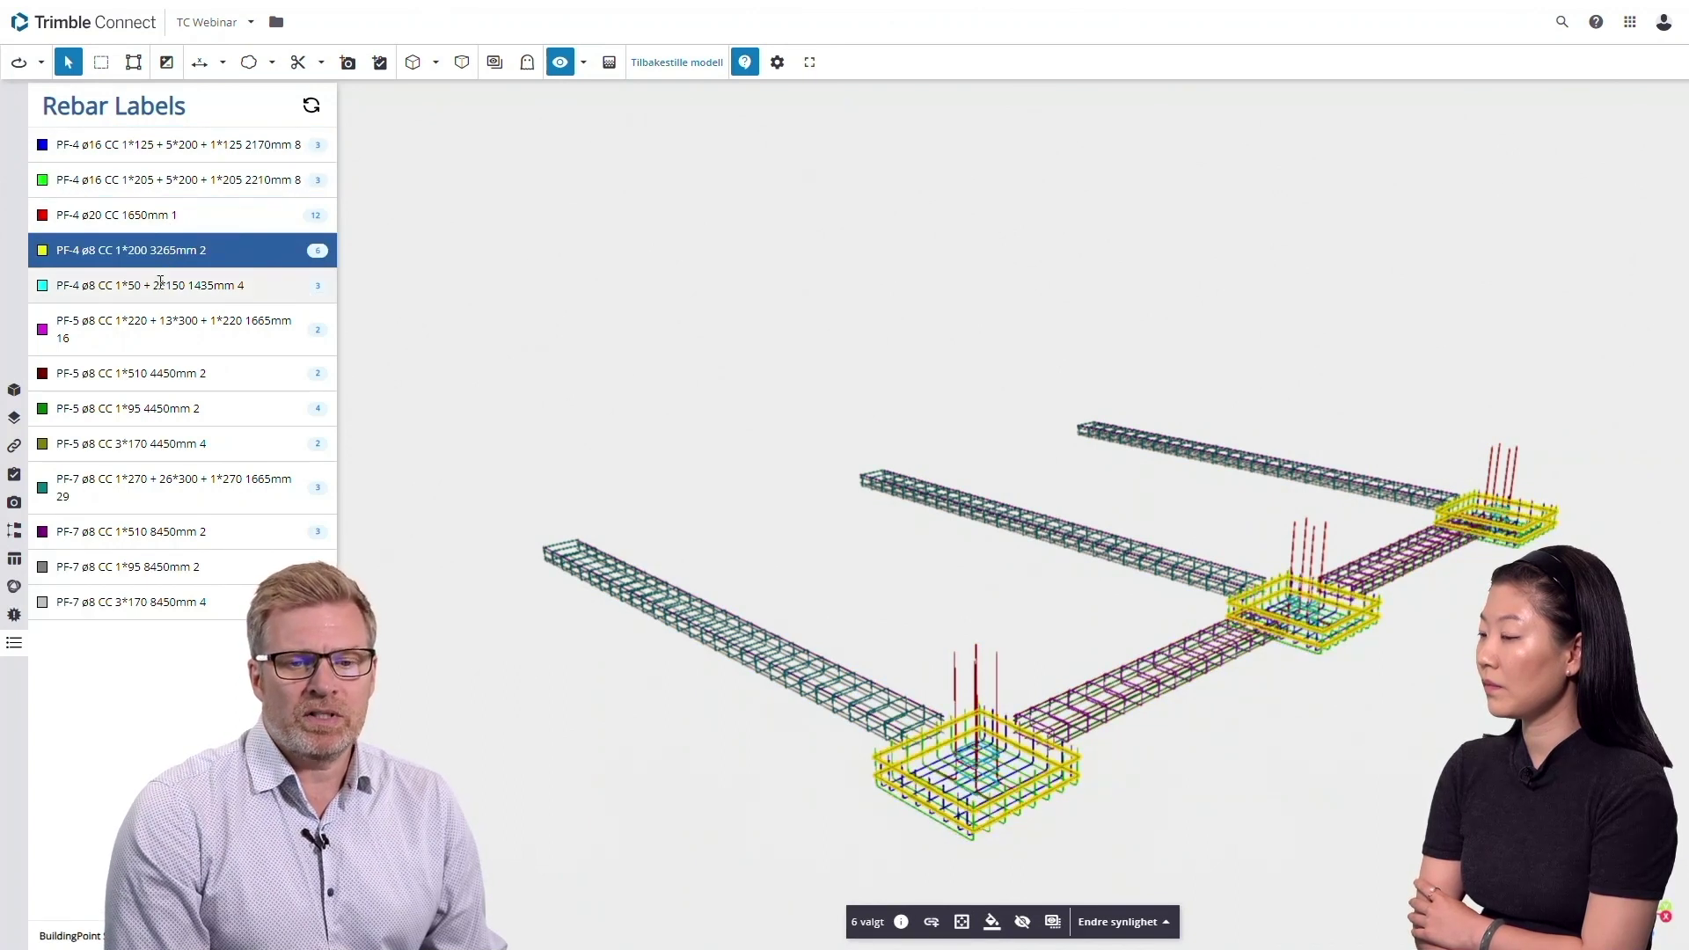
left_click(161, 282)
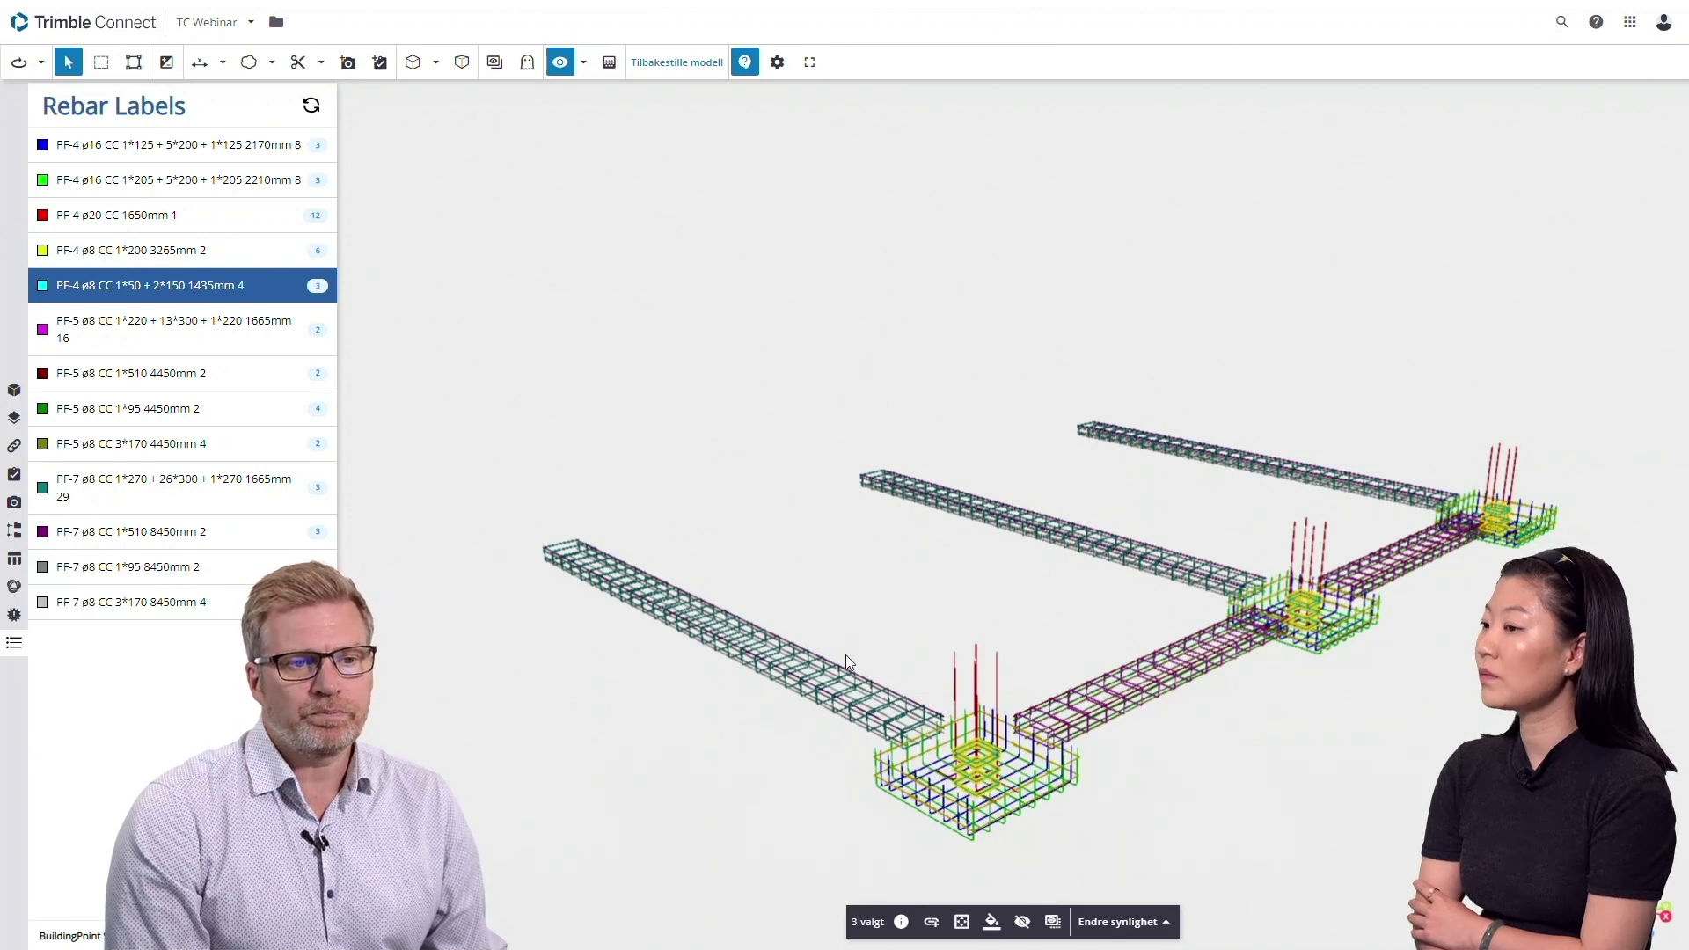
Pick a stirrup in the front PF-7 beam and highlight its whole label group PF-7 ø8 CC 1*270 + 26*300 + 1*270.
scroll(888, 732, "up", 5)
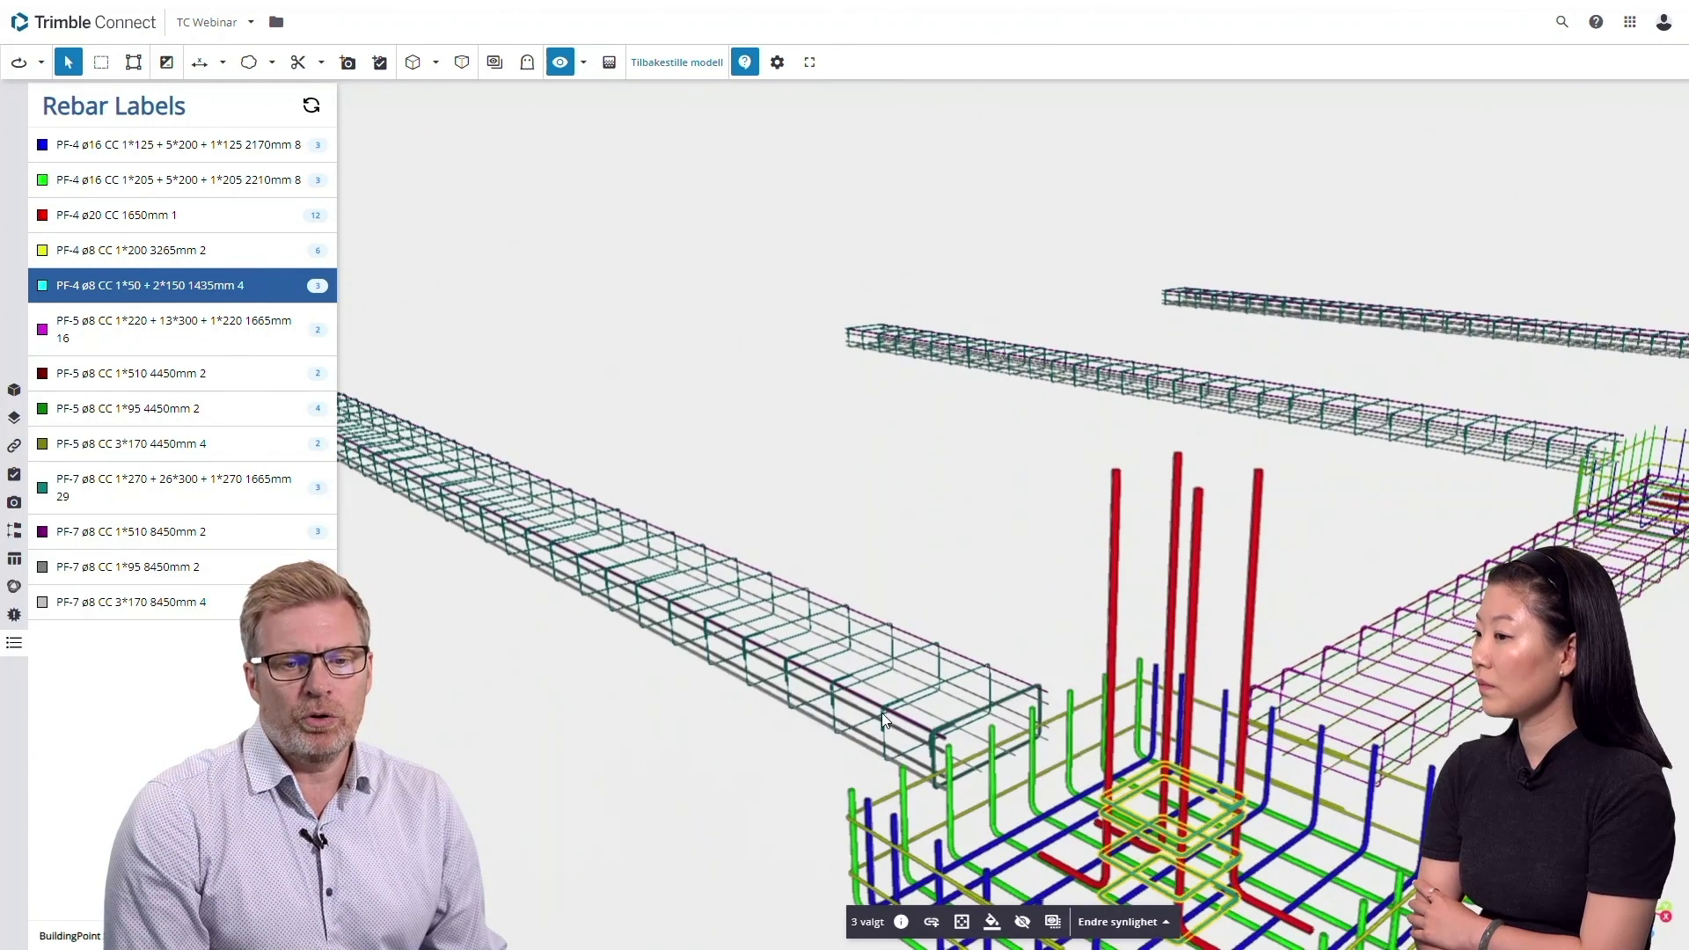
left_click(884, 717)
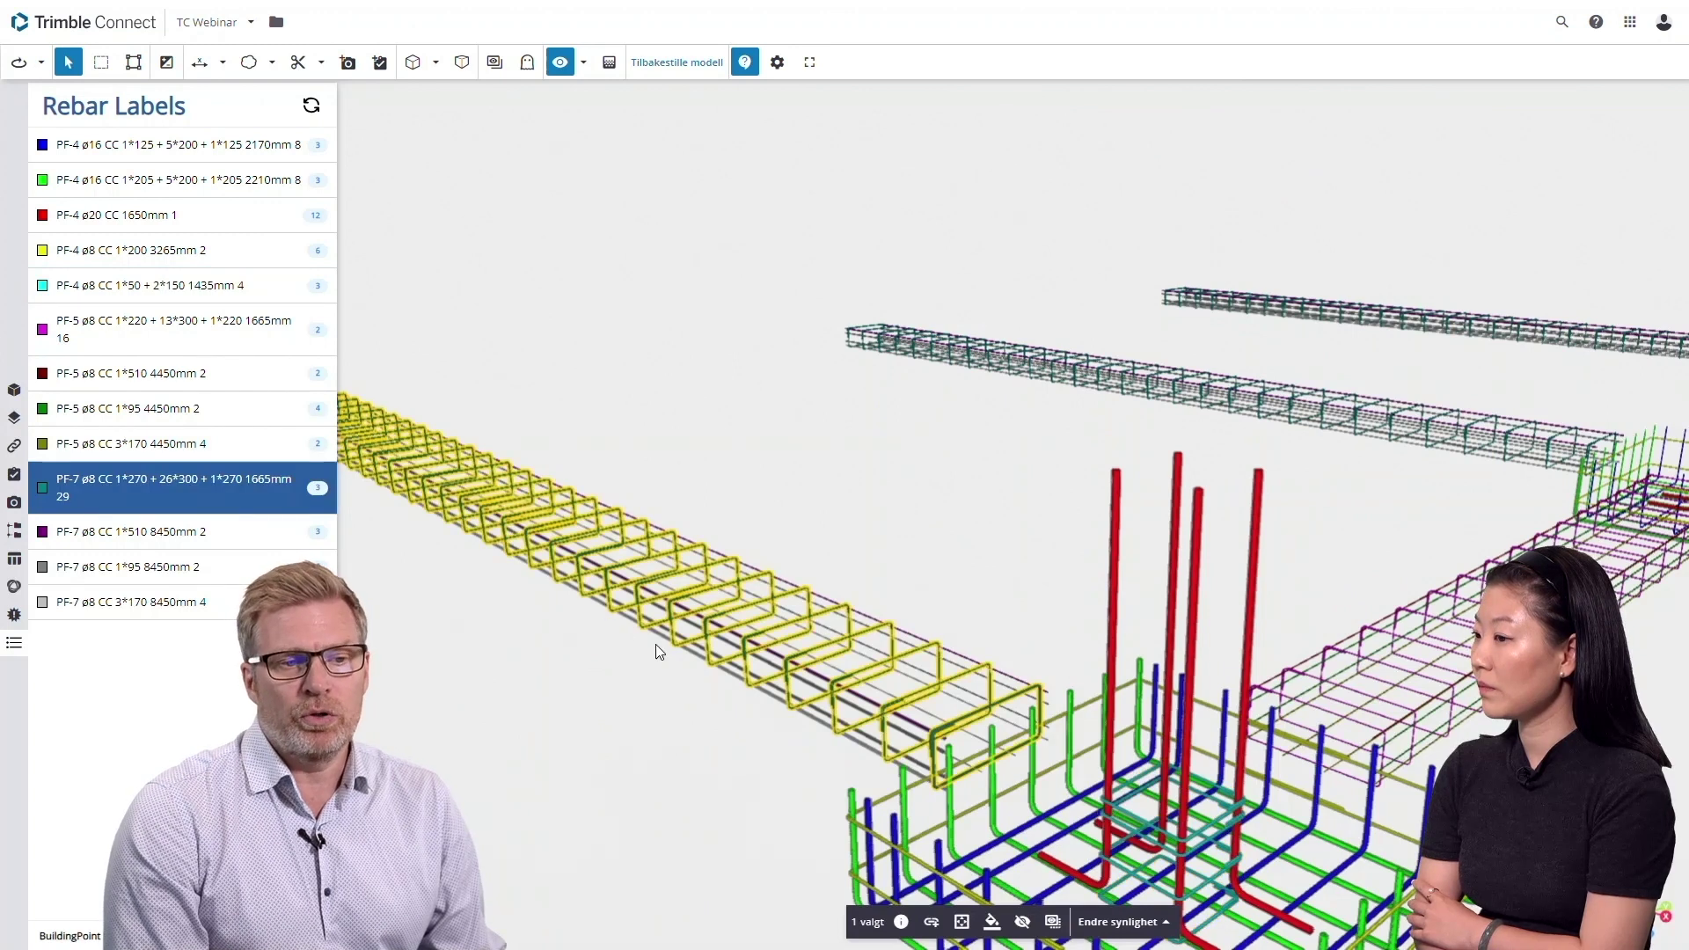
scroll(657, 646, "down", 5)
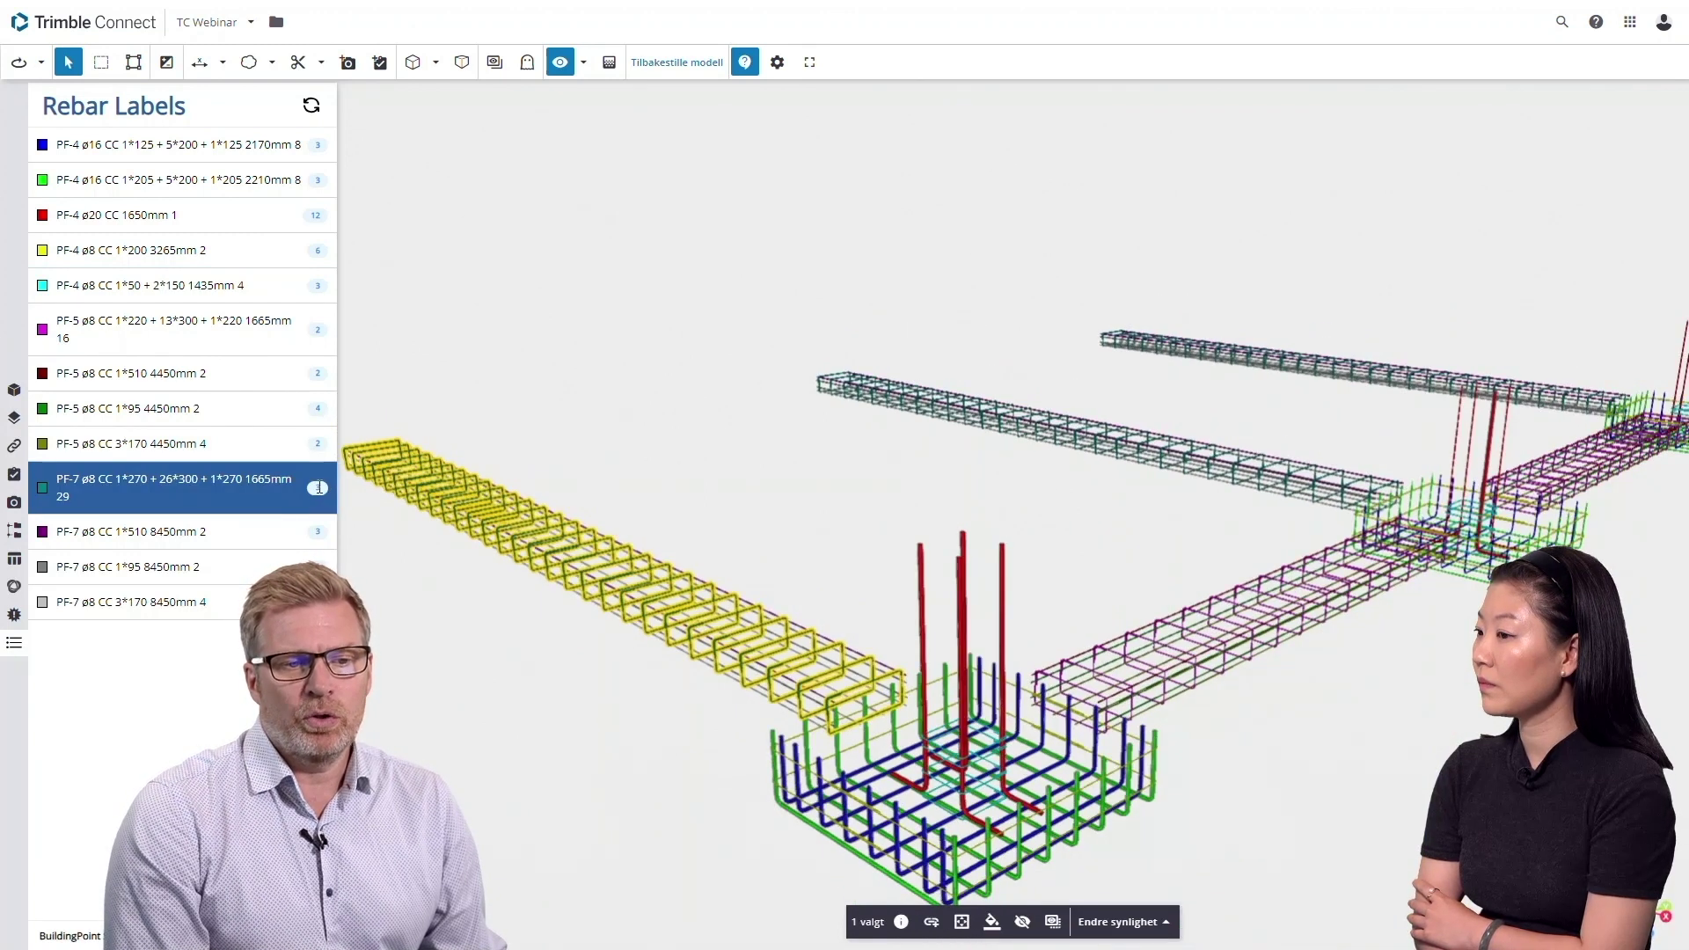
left_click(156, 490)
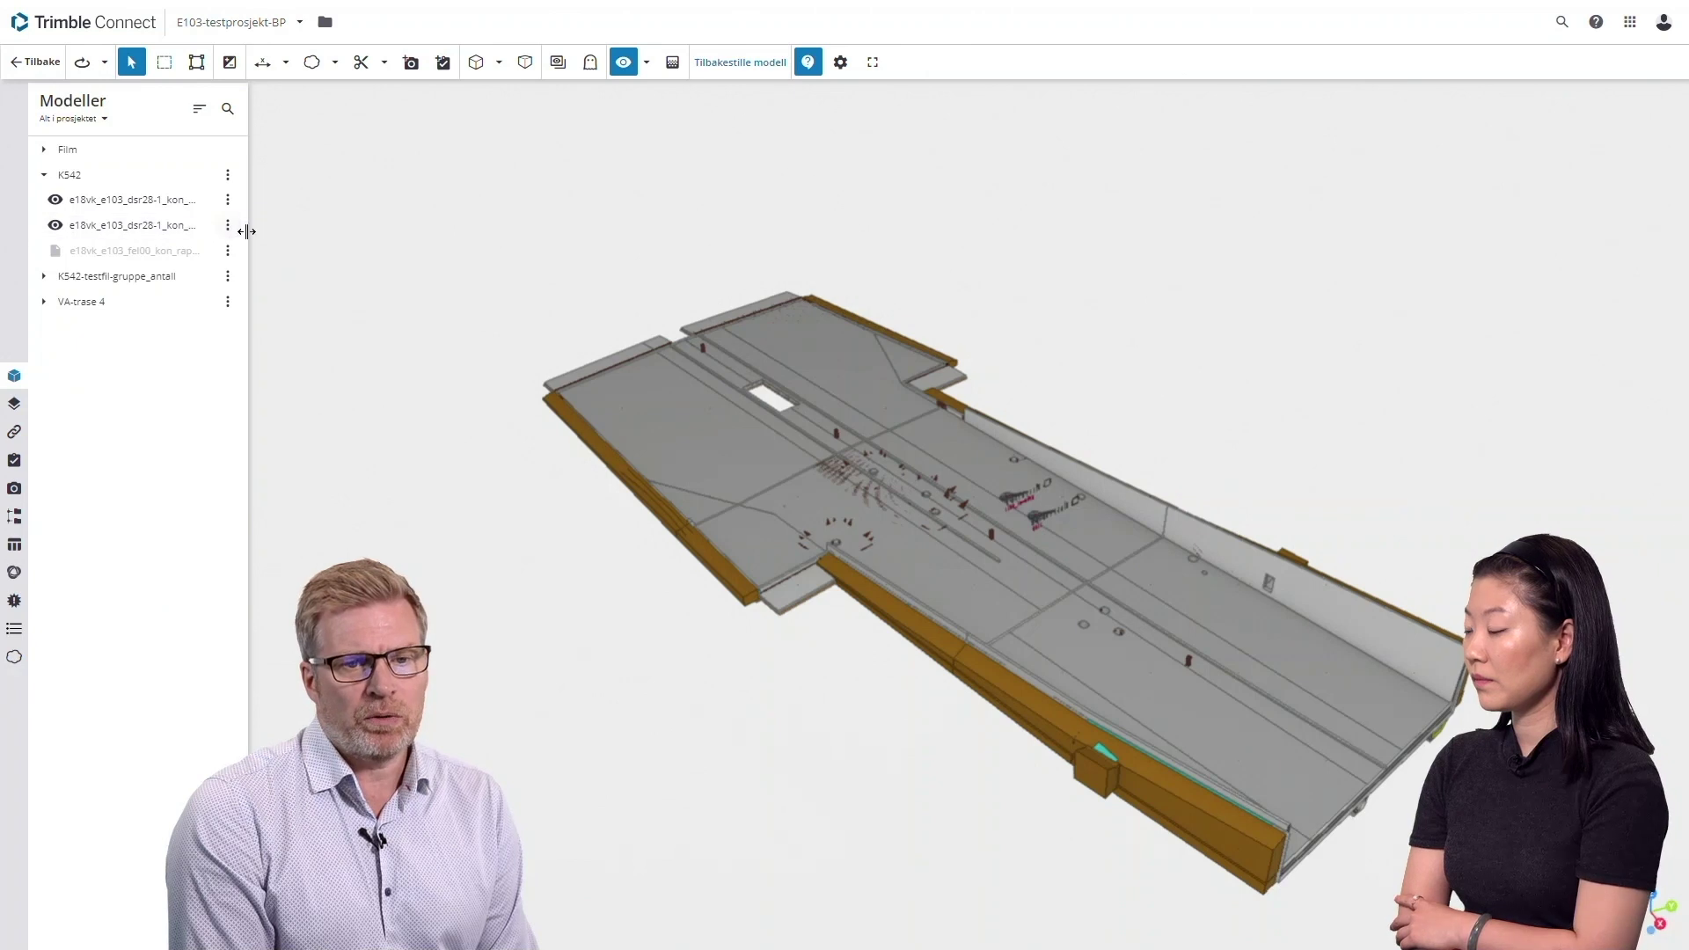
Hide the second e18vk_e103_dsr28-1 model of the K542 folder in the E103-testprosjekt-BP project, with the model list area resized.
left_click_drag(309, 233, 266, 239)
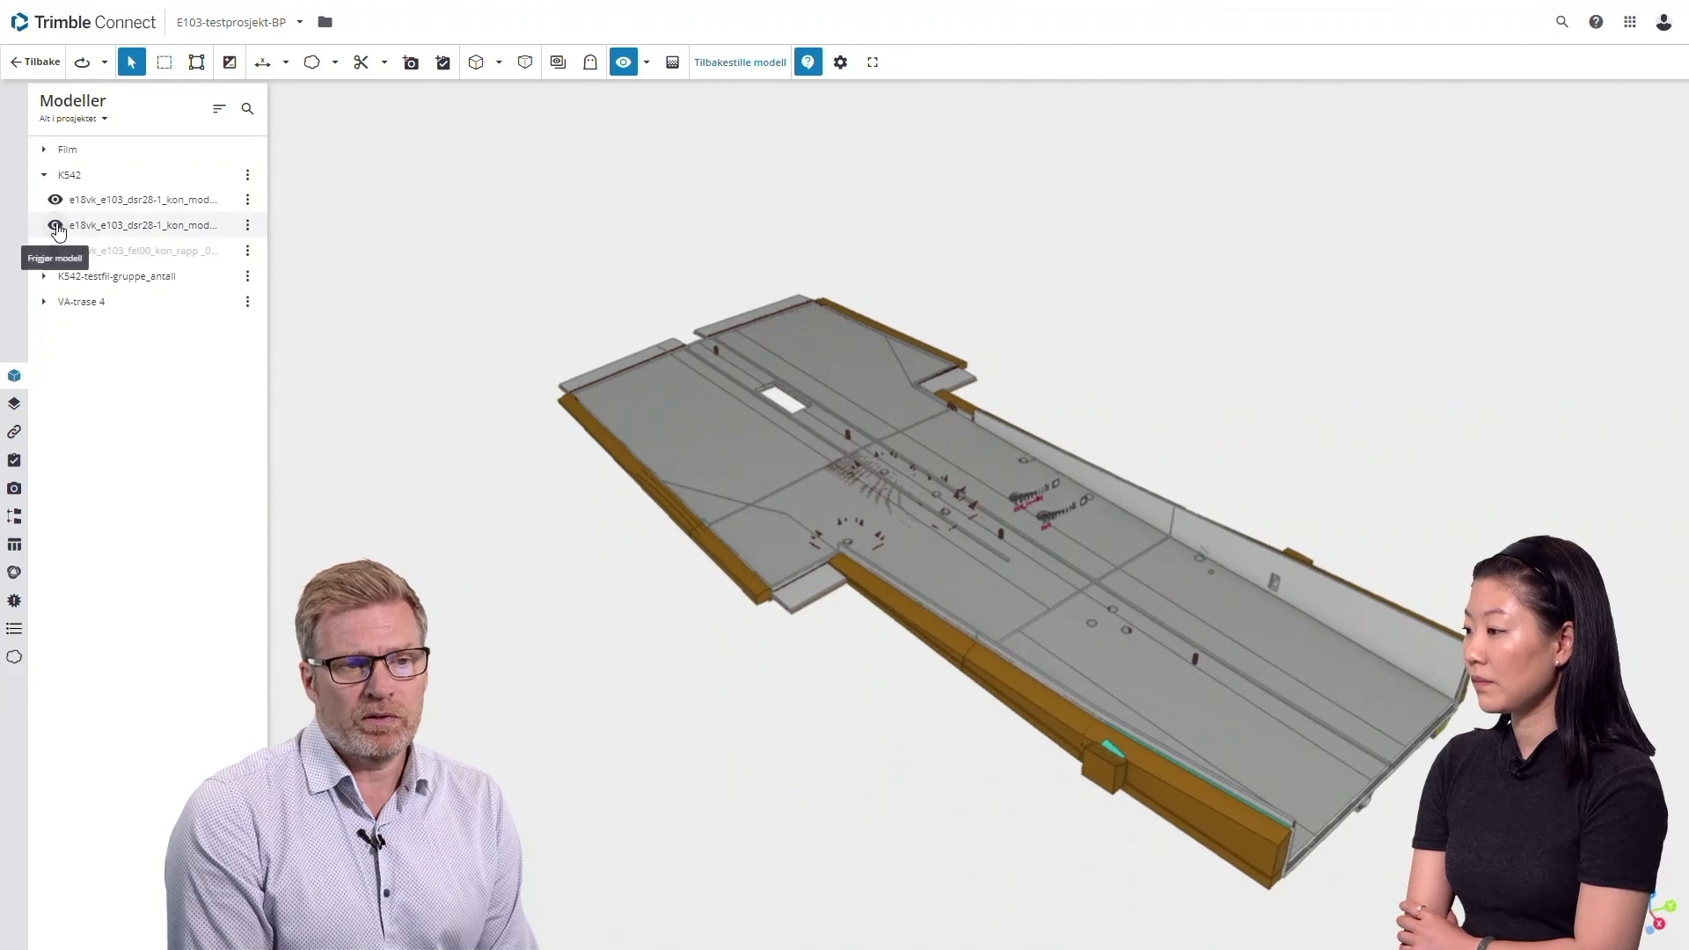
left_click(56, 226)
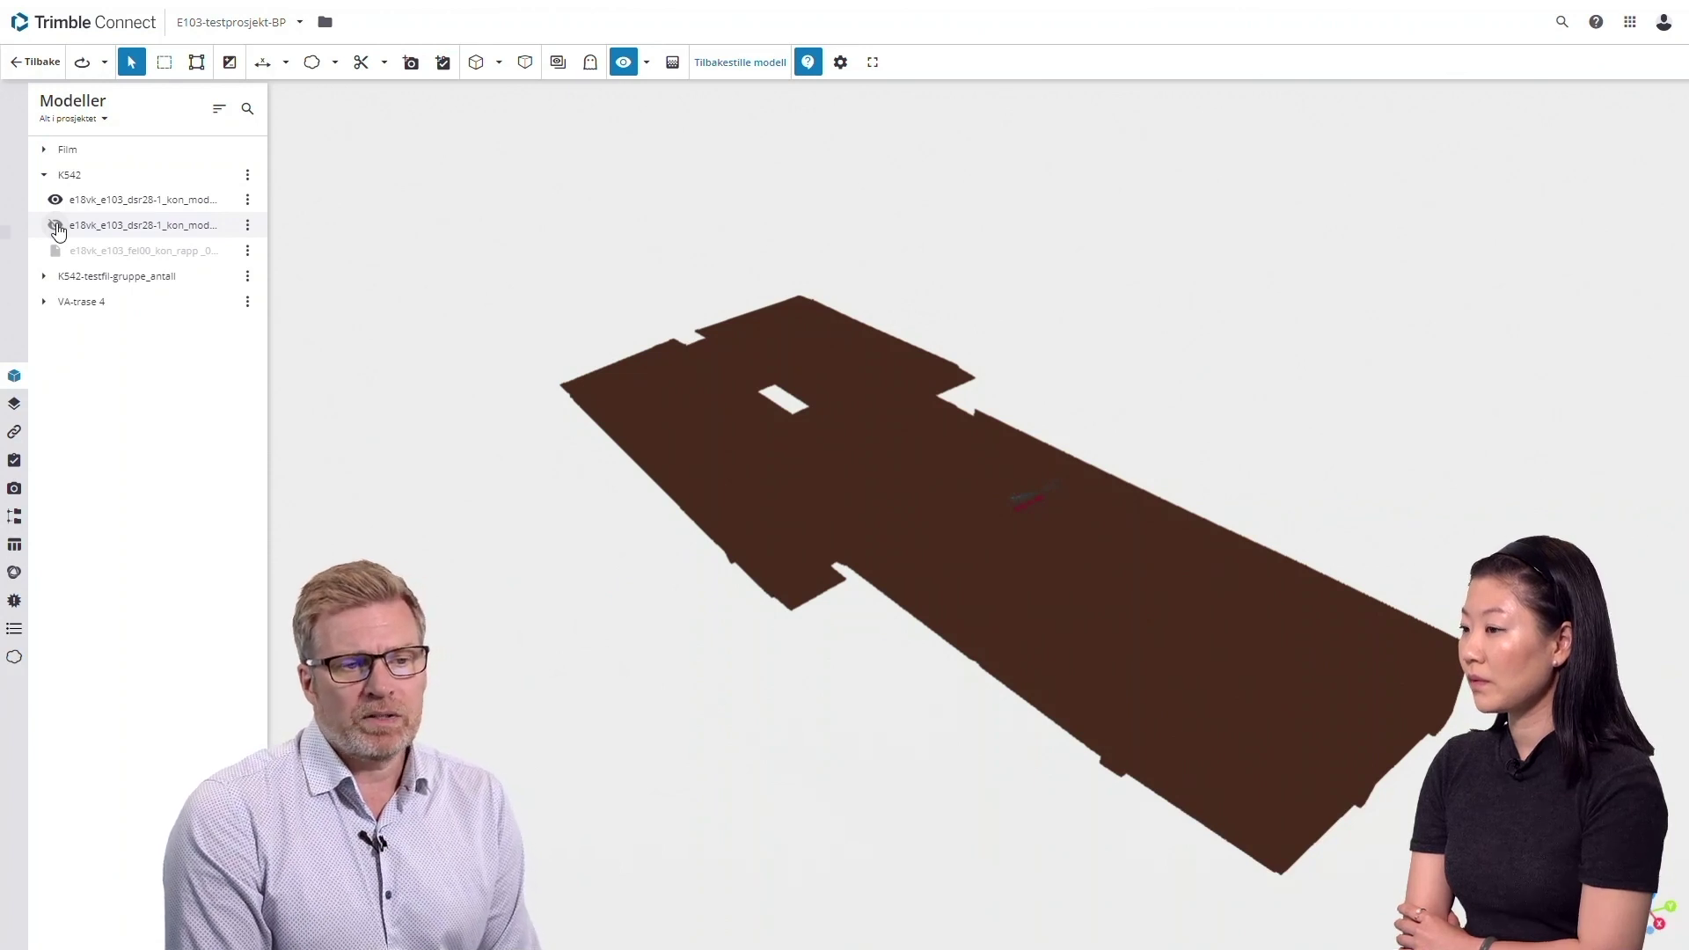
Highlight the K542 Posnr organizer group and its subgroups K542 V220, K542 V120 and K542 FU211 one after another in the model.
left_click(14, 518)
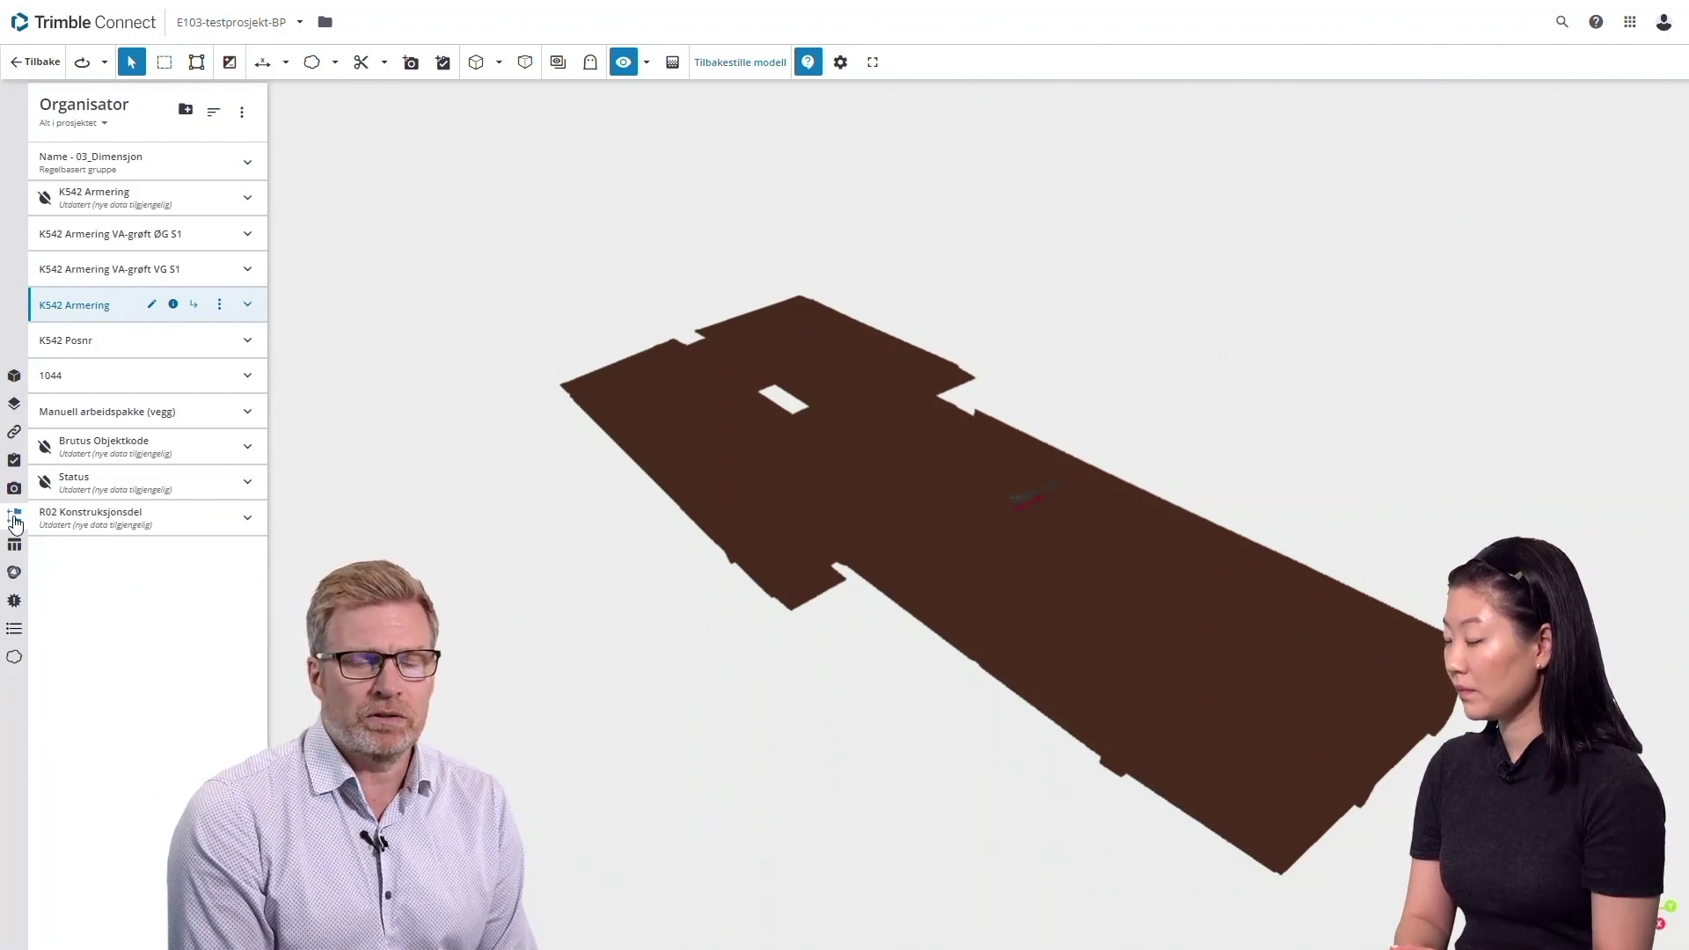
left_click(82, 350)
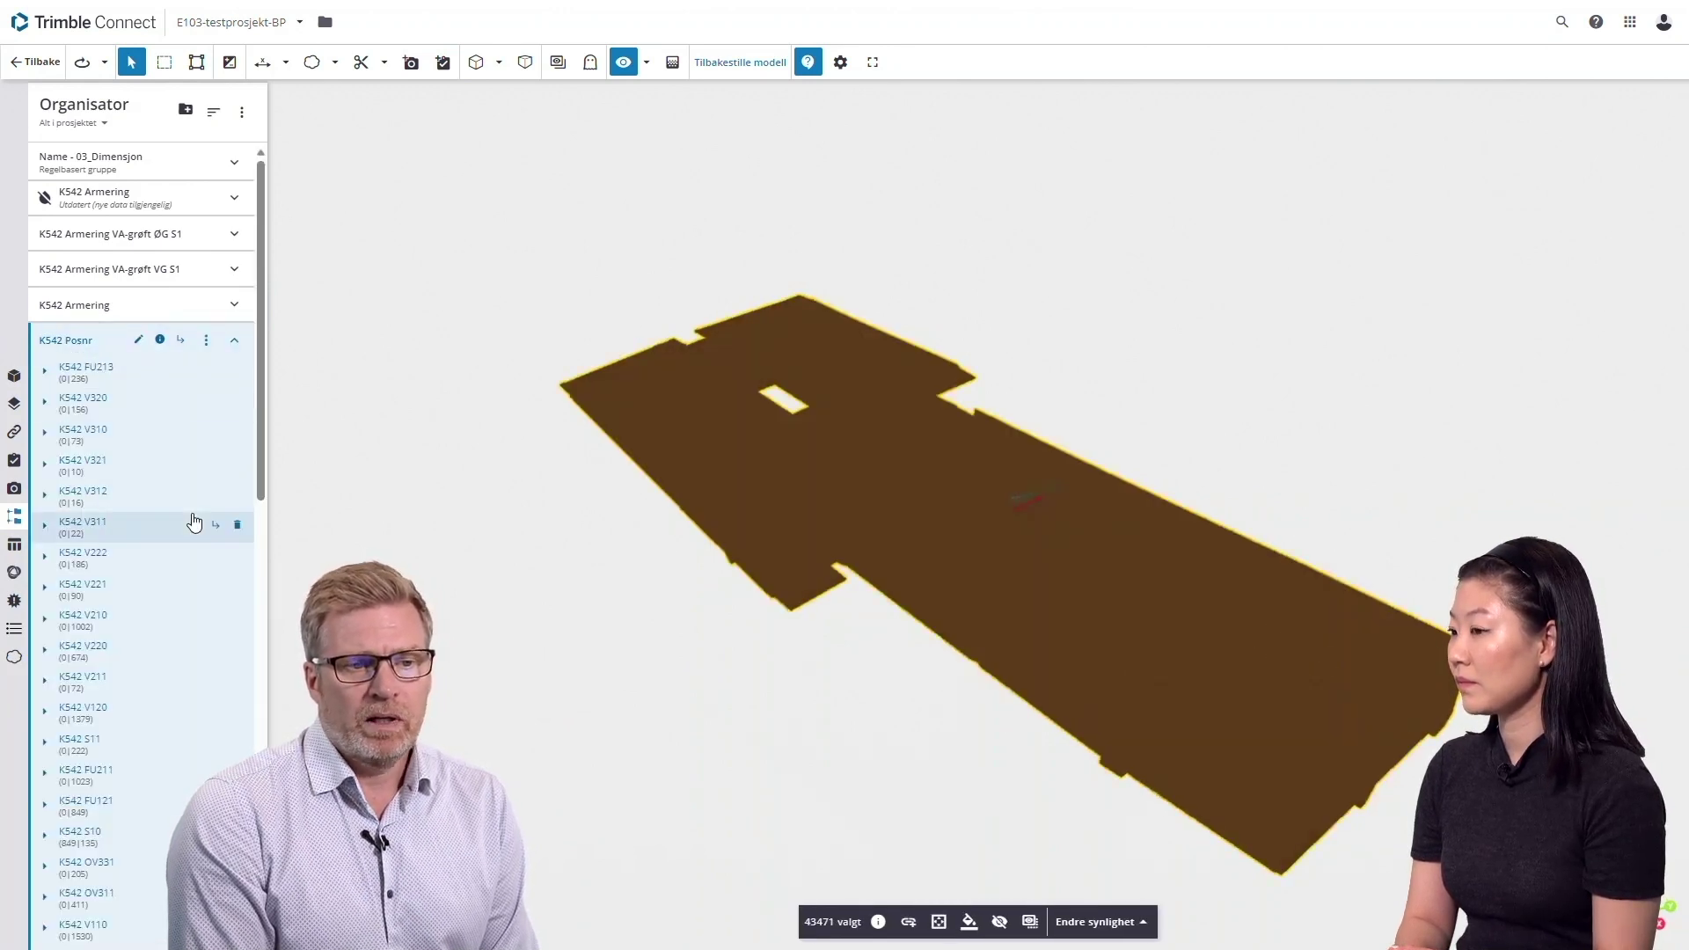
left_click(102, 649)
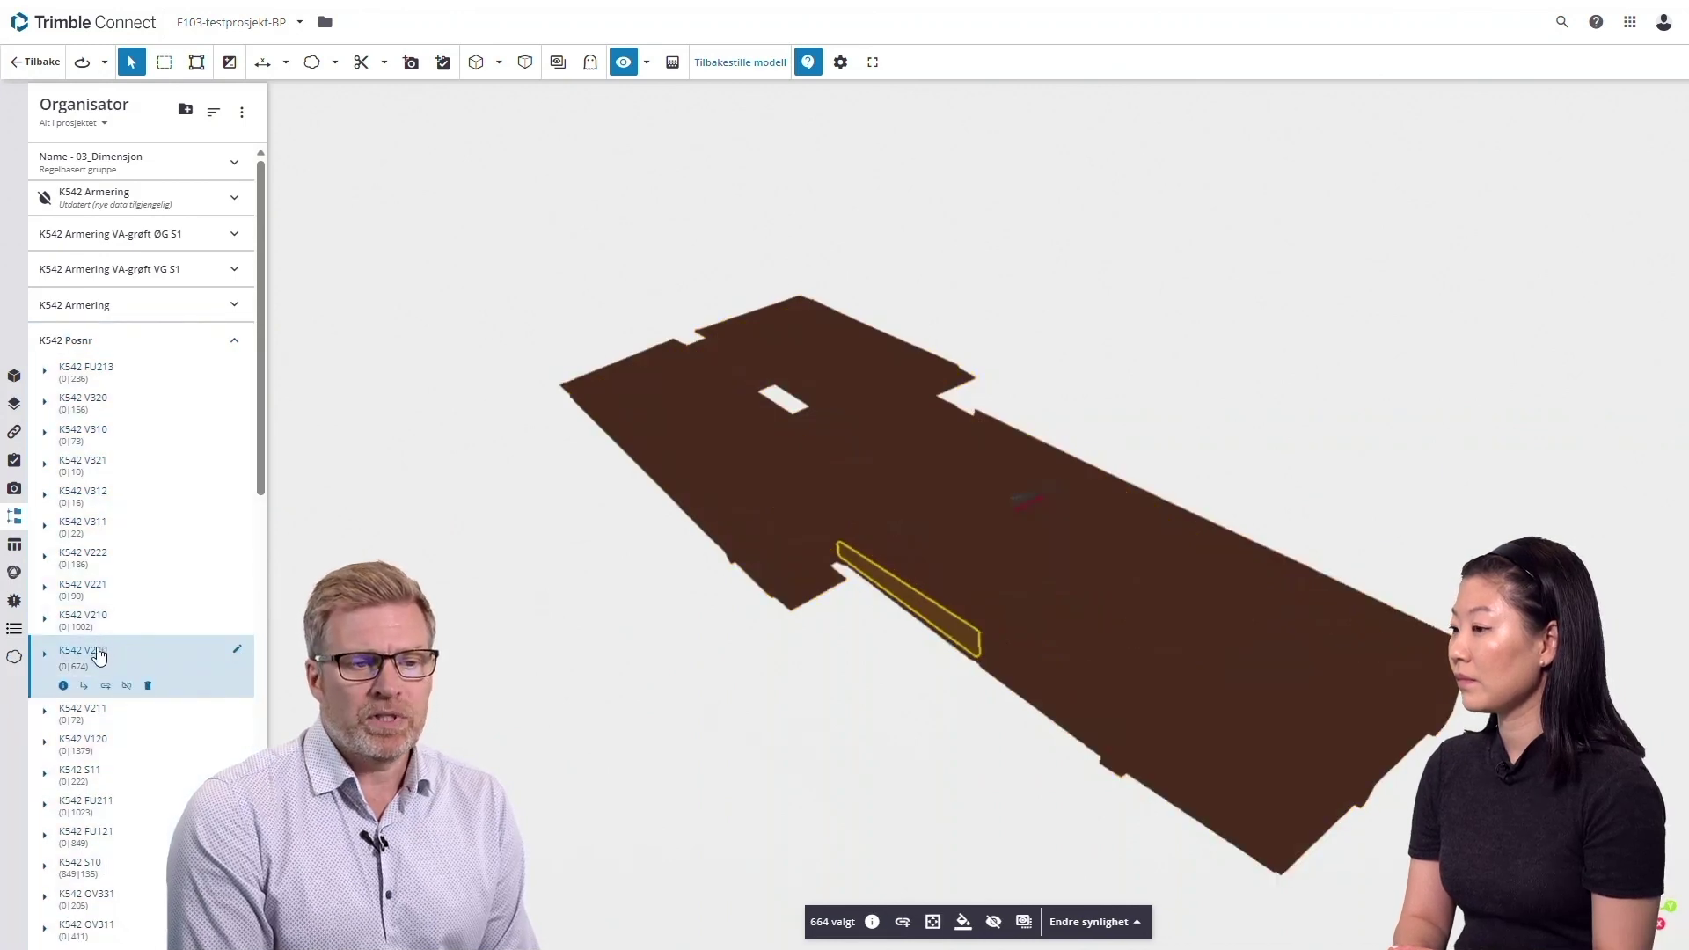
left_click(84, 746)
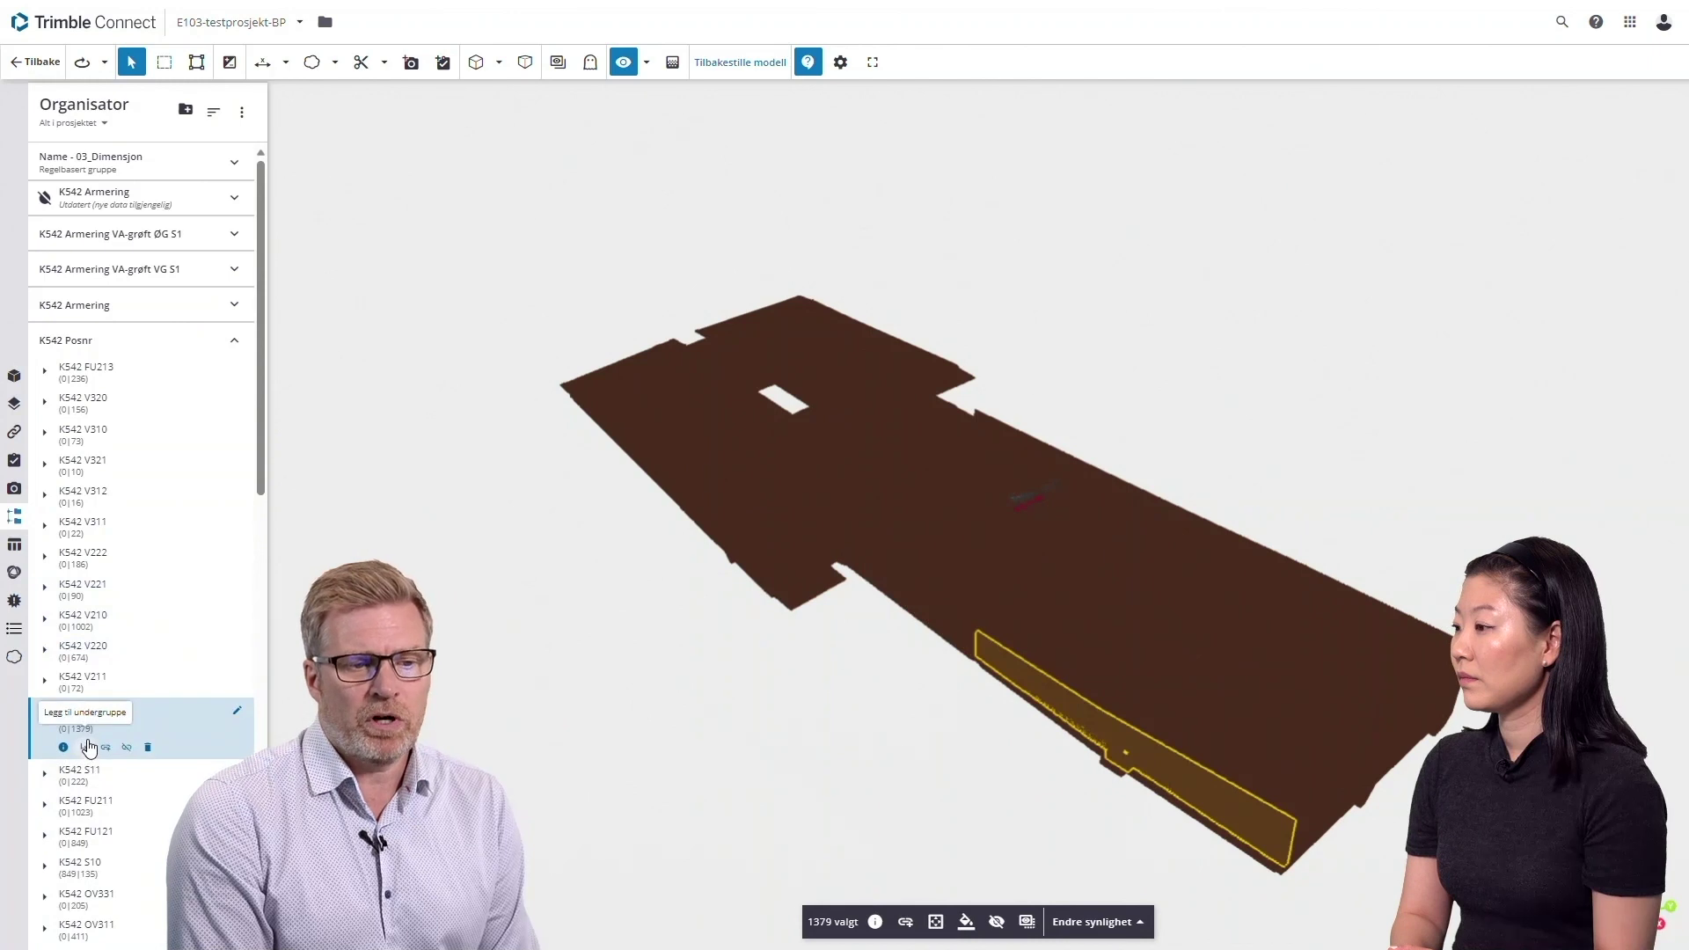
left_click(88, 807)
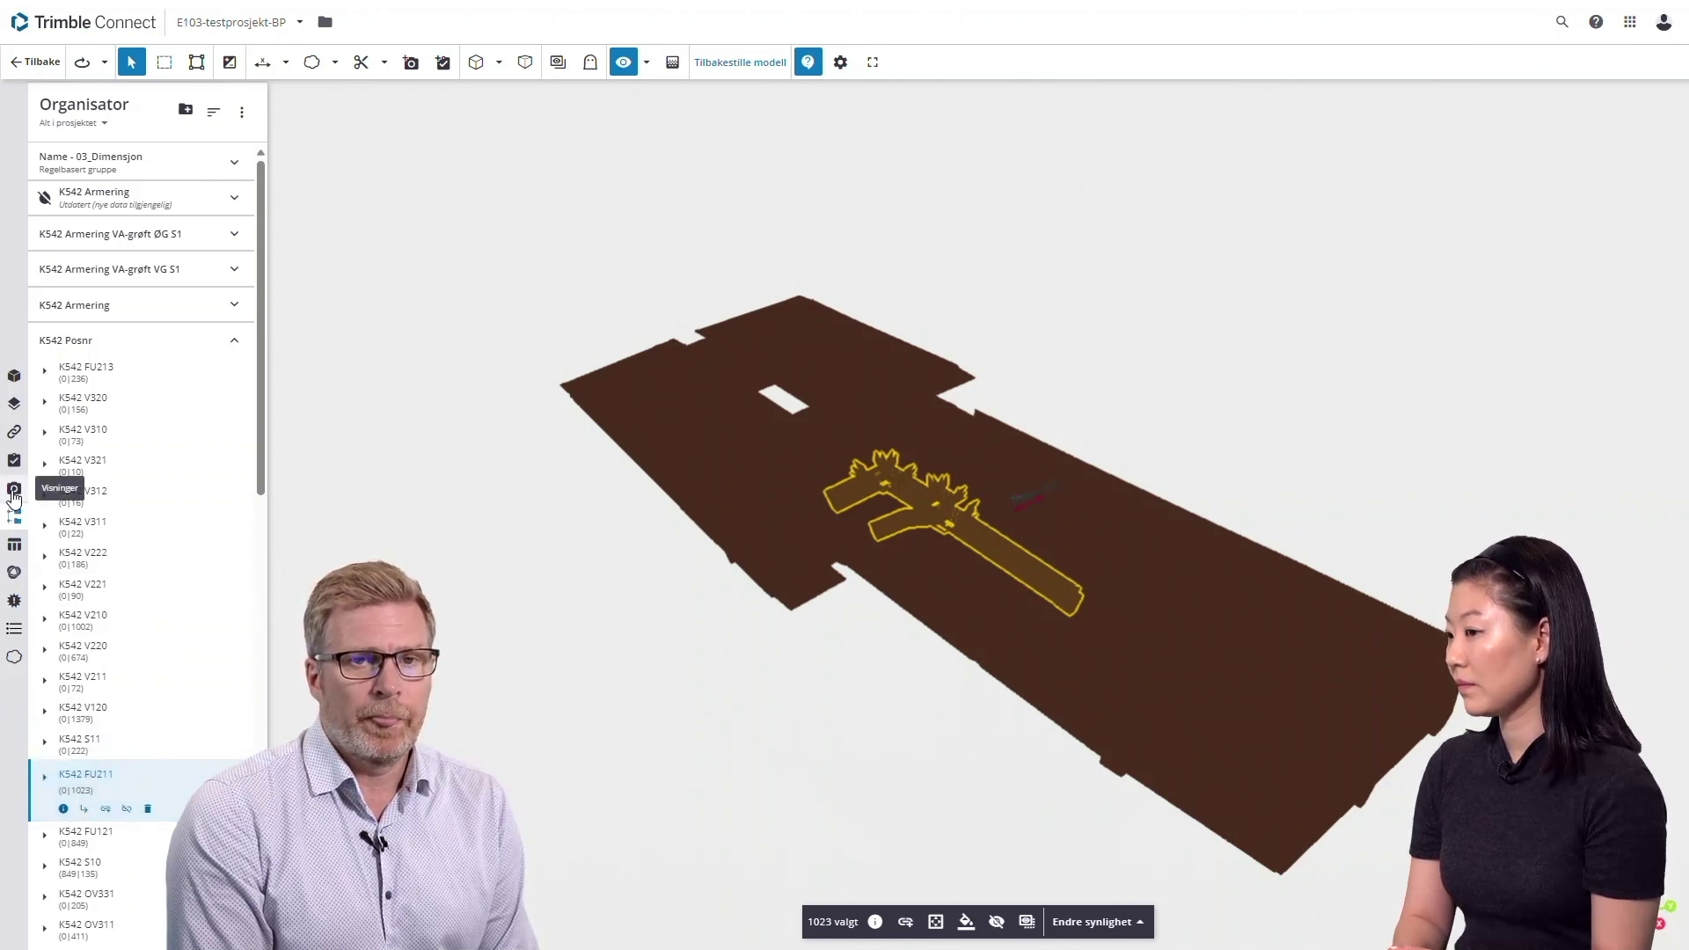
Load the saved view K542 FU211 from the BuildingPoint view group, with the ungrouped views collapsed.
left_click(13, 492)
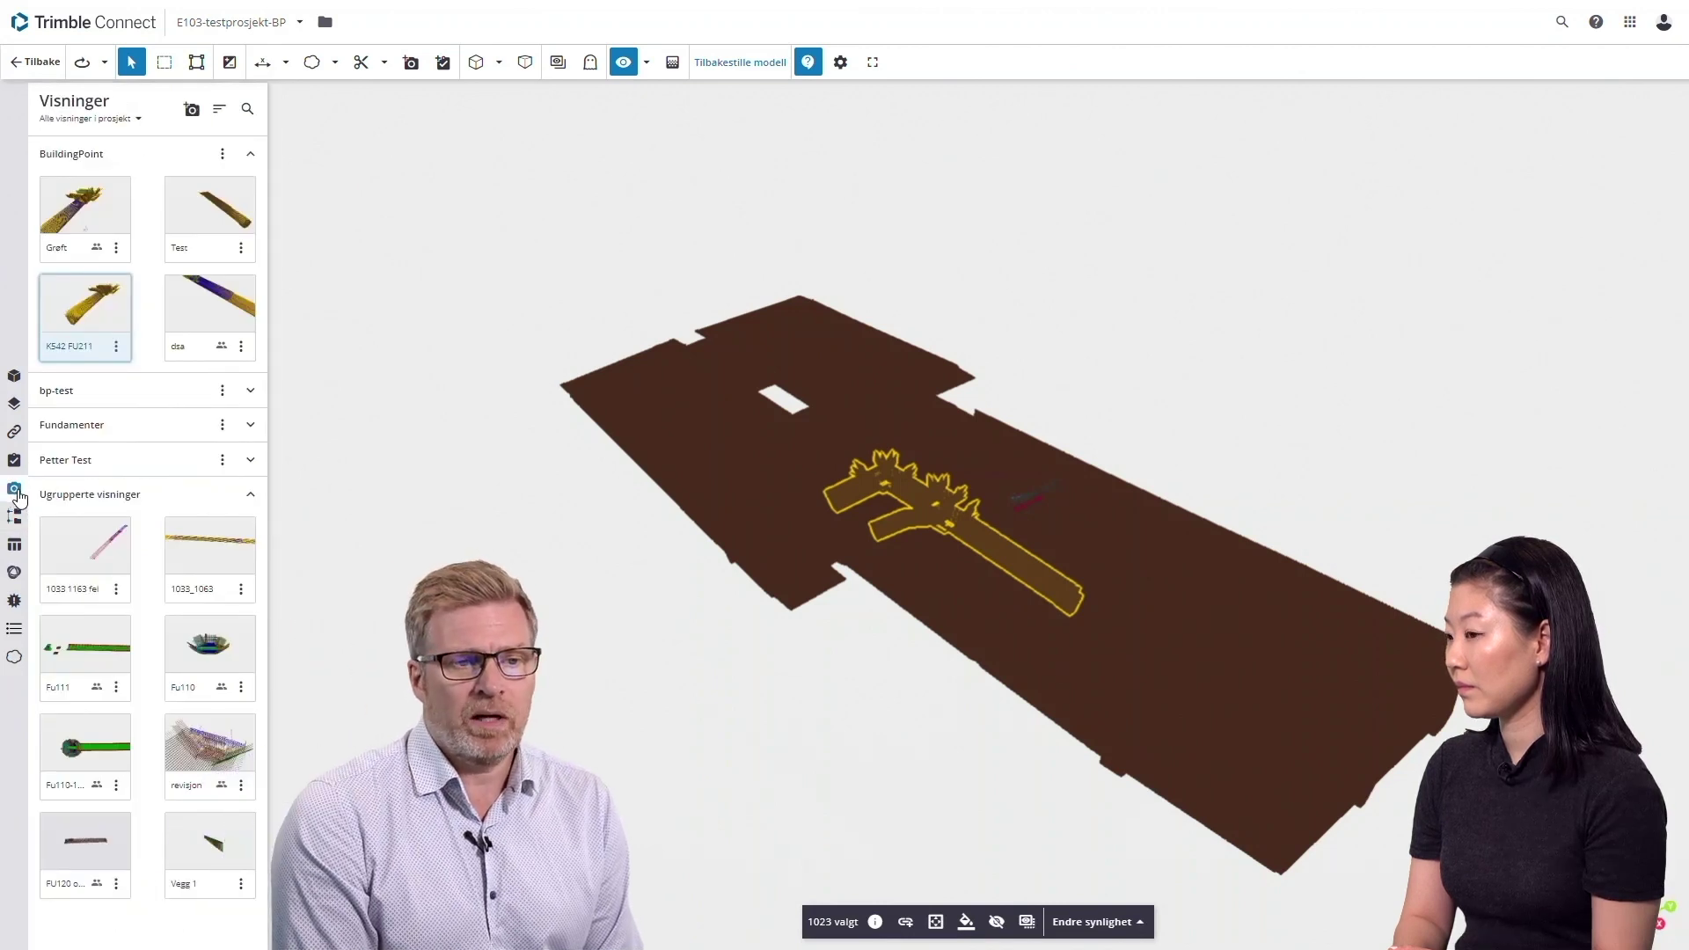
left_click(251, 495)
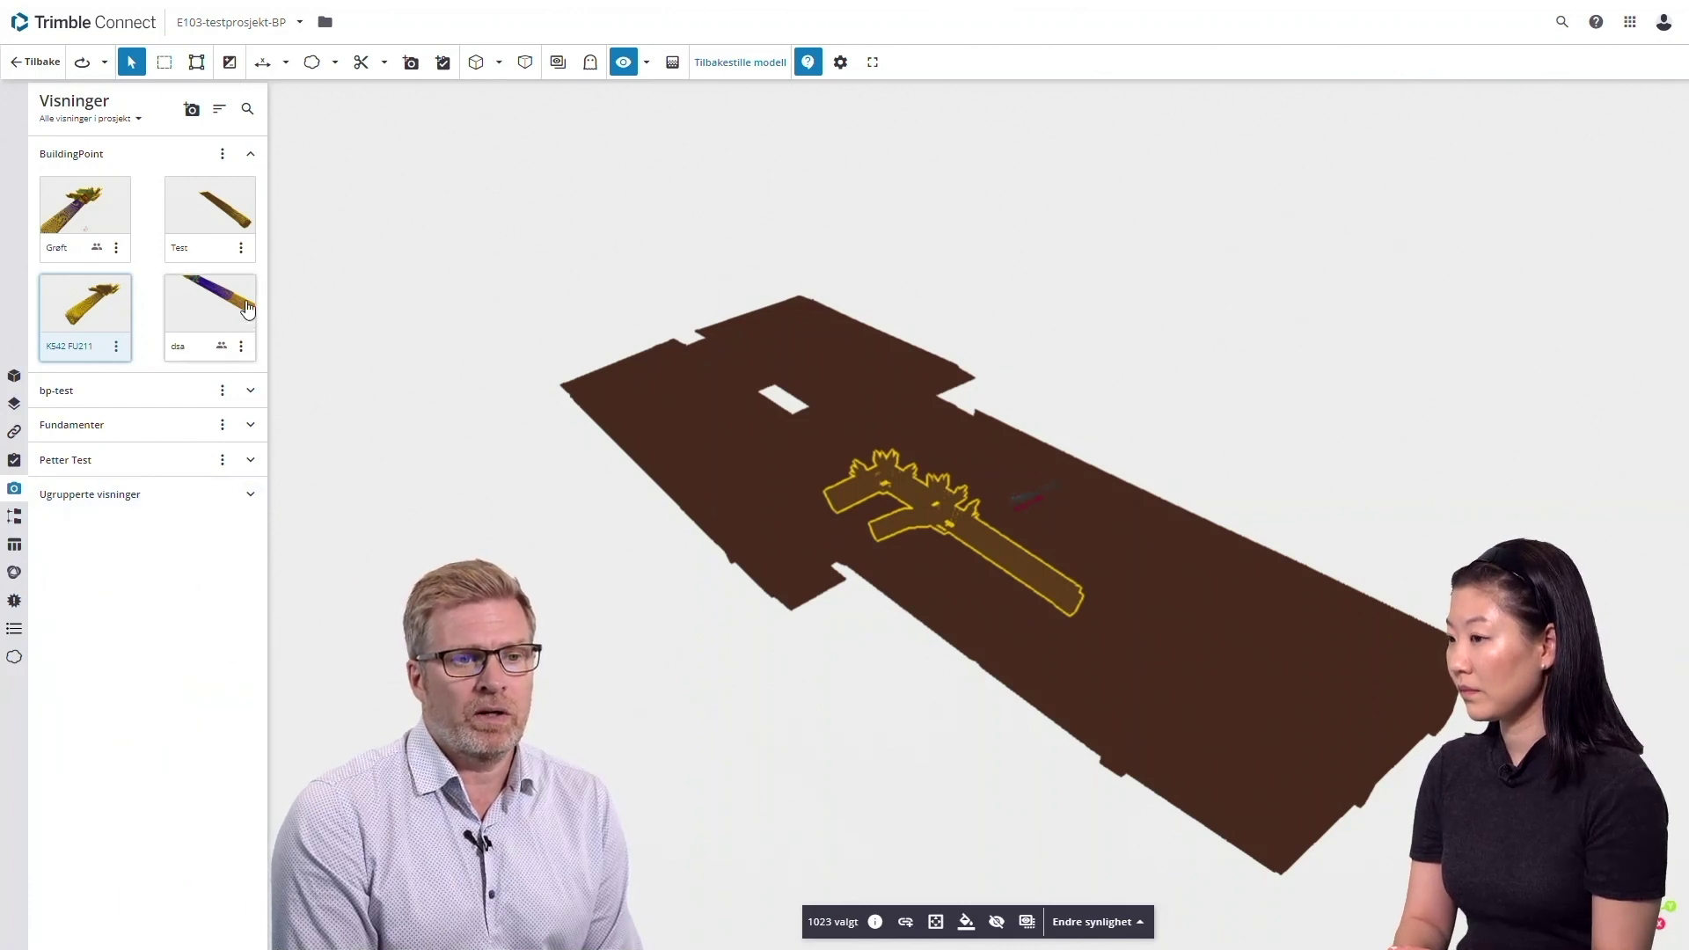
left_click(82, 320)
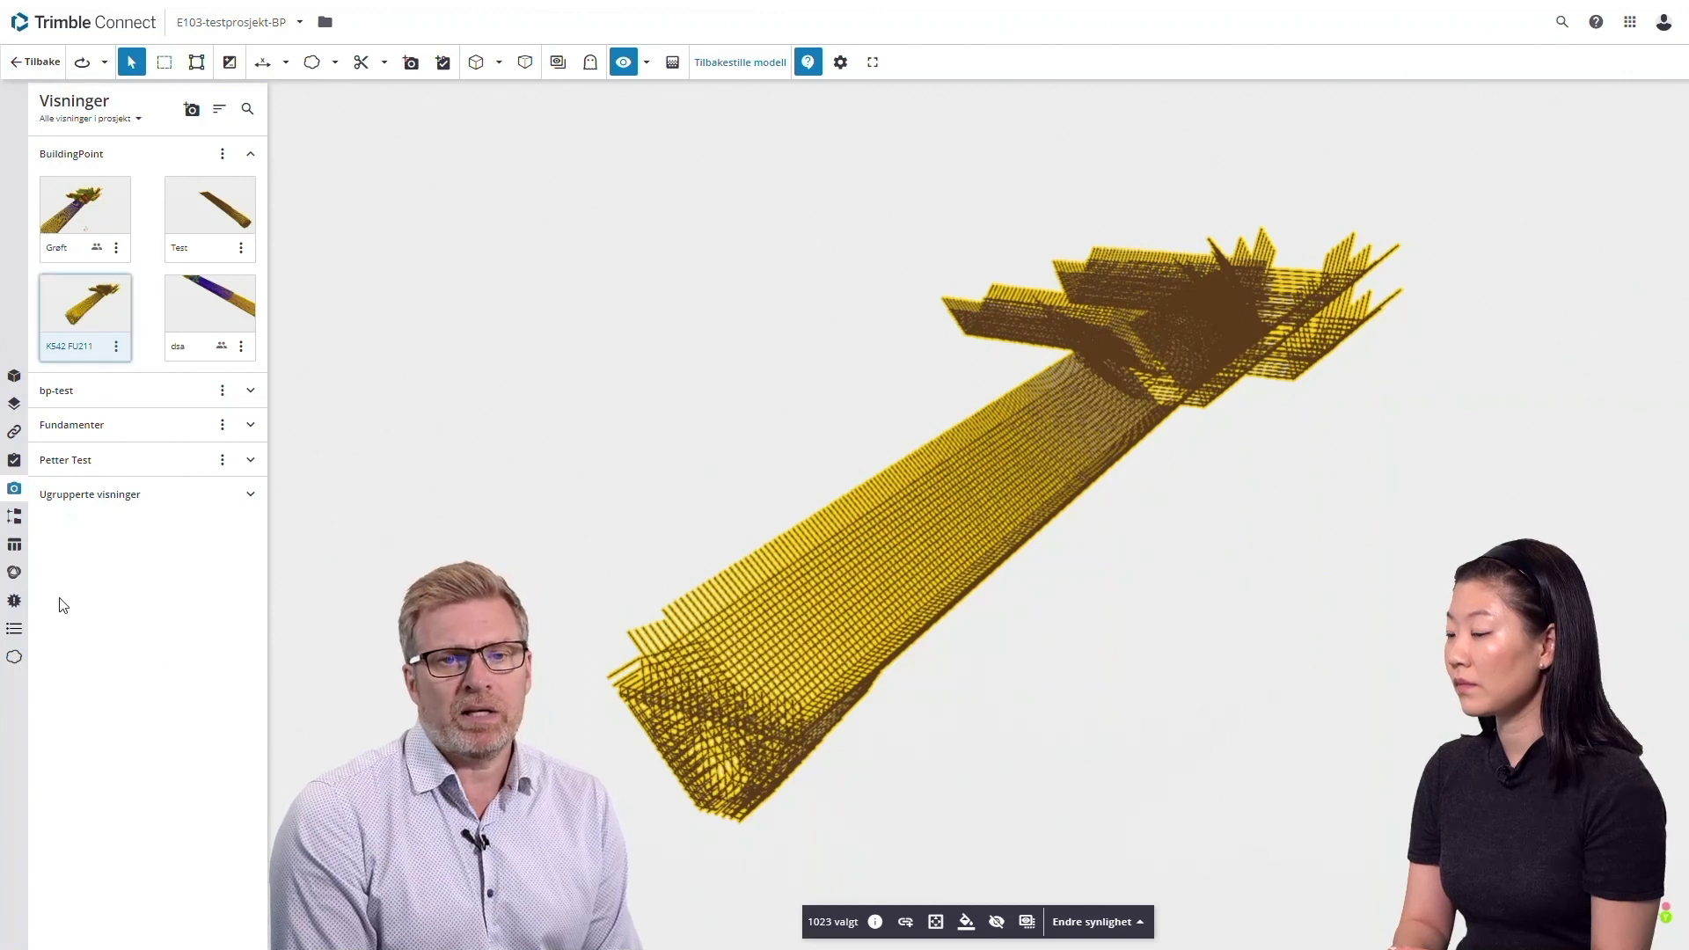
Generate the colour-coded Rebar Labels list for the K542 FU211 reinforcement with nothing selected, and widen the list area.
left_click(14, 633)
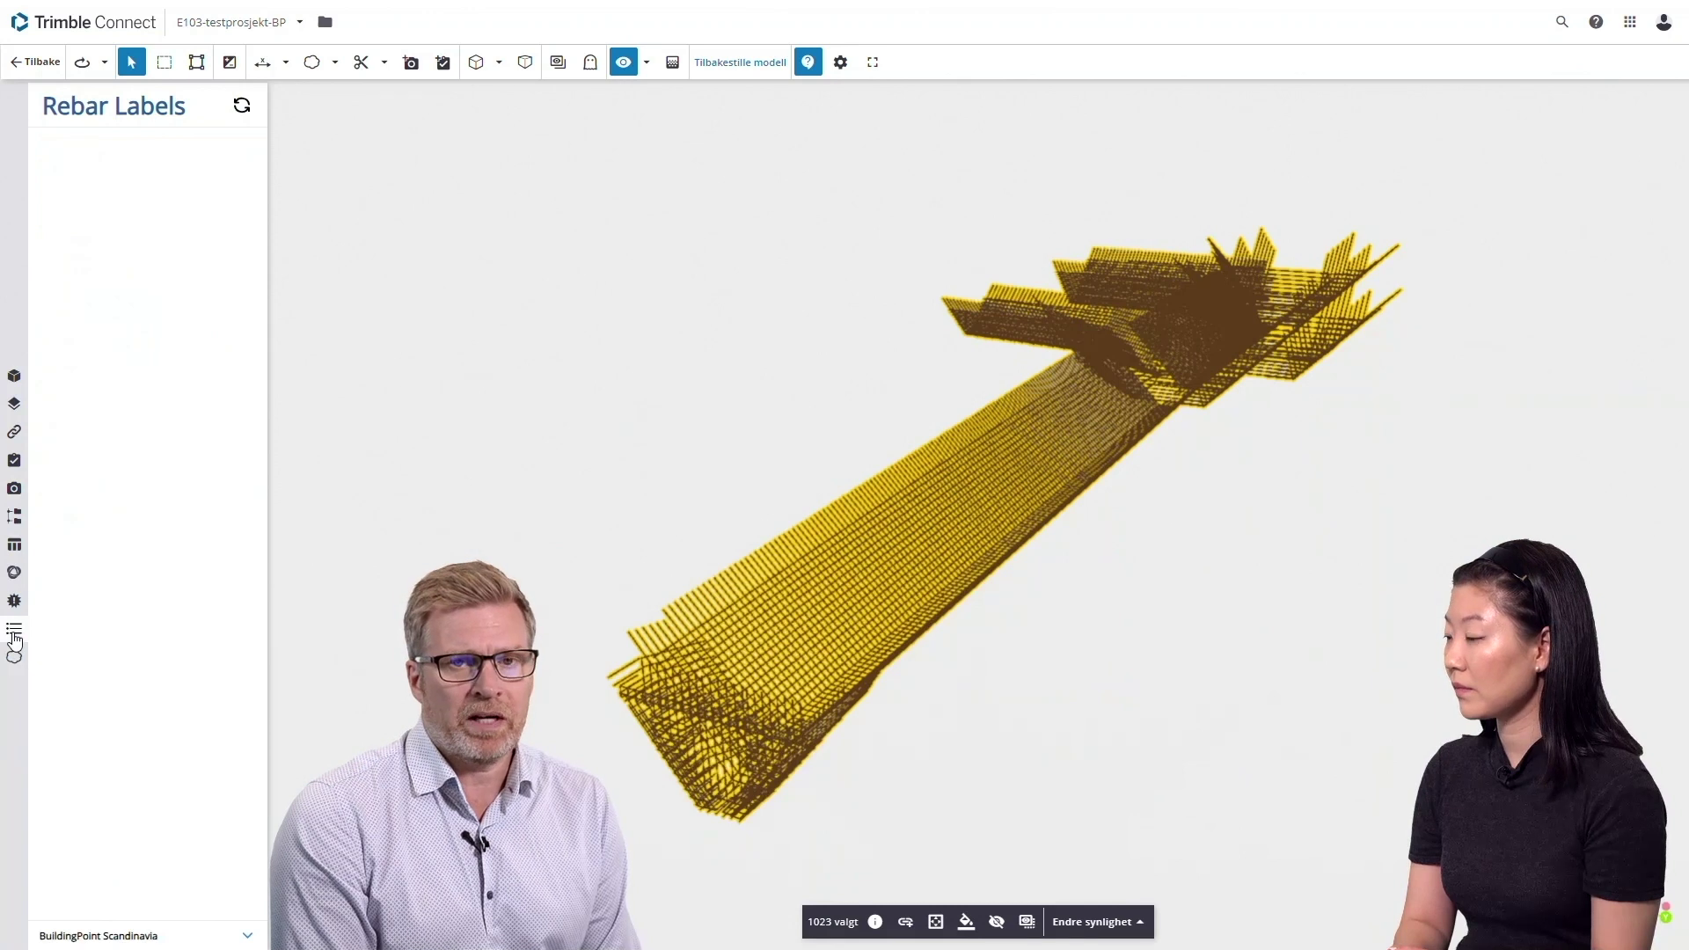
left_click(294, 153)
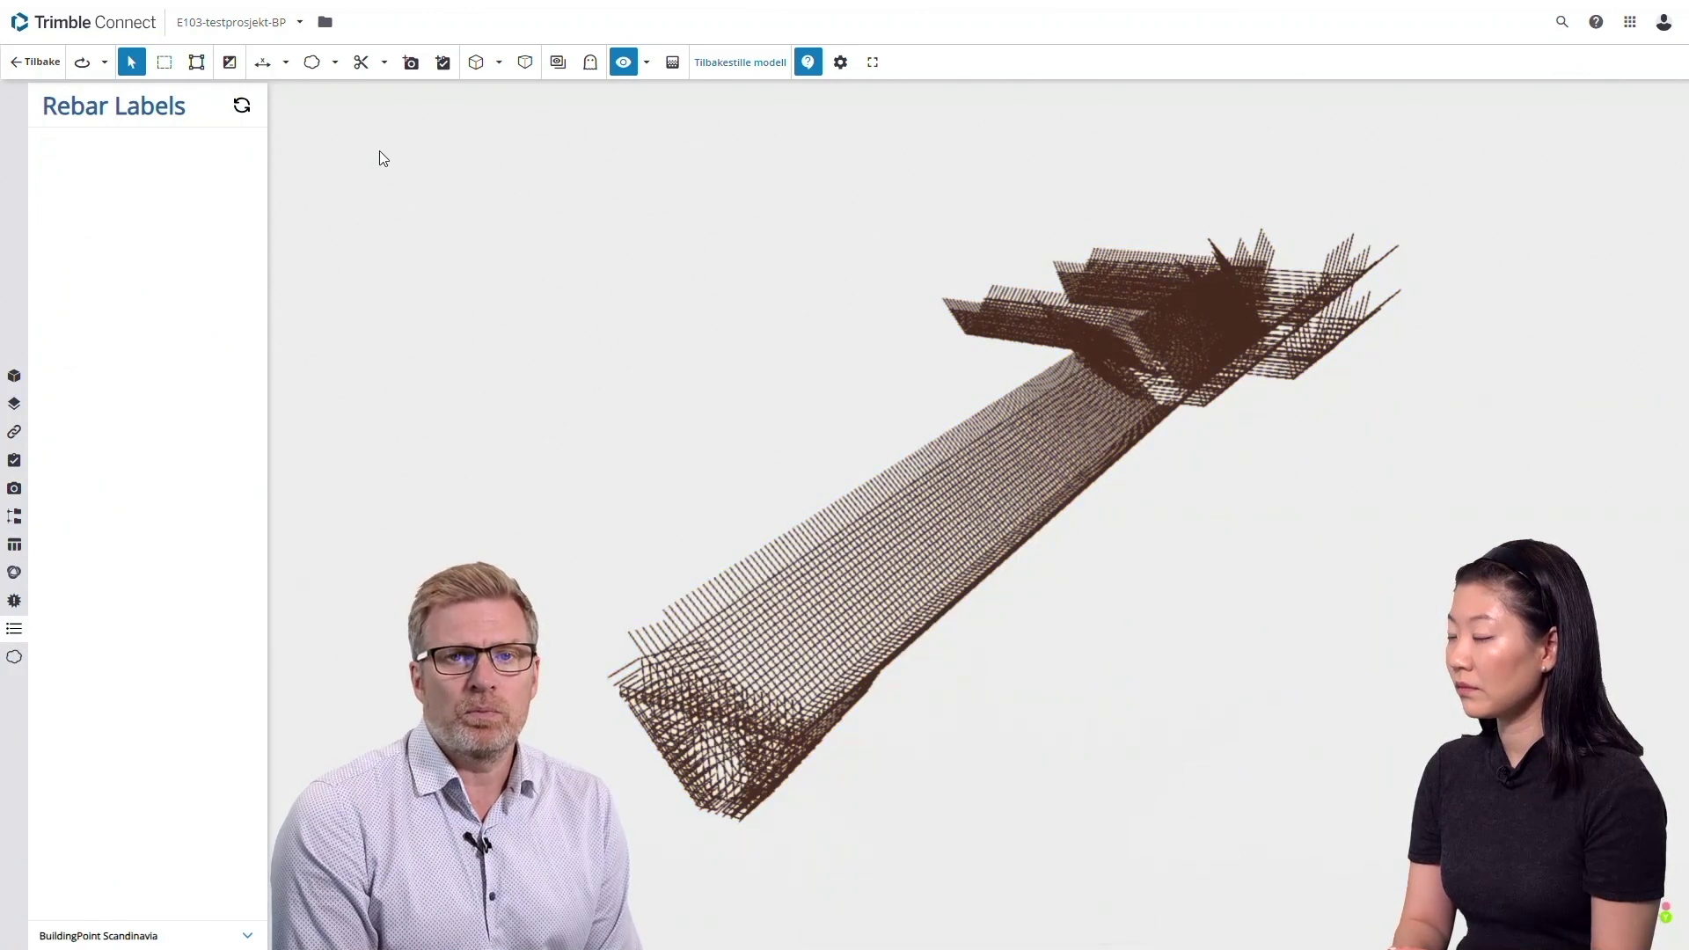
left_click_drag(756, 350, 739, 376)
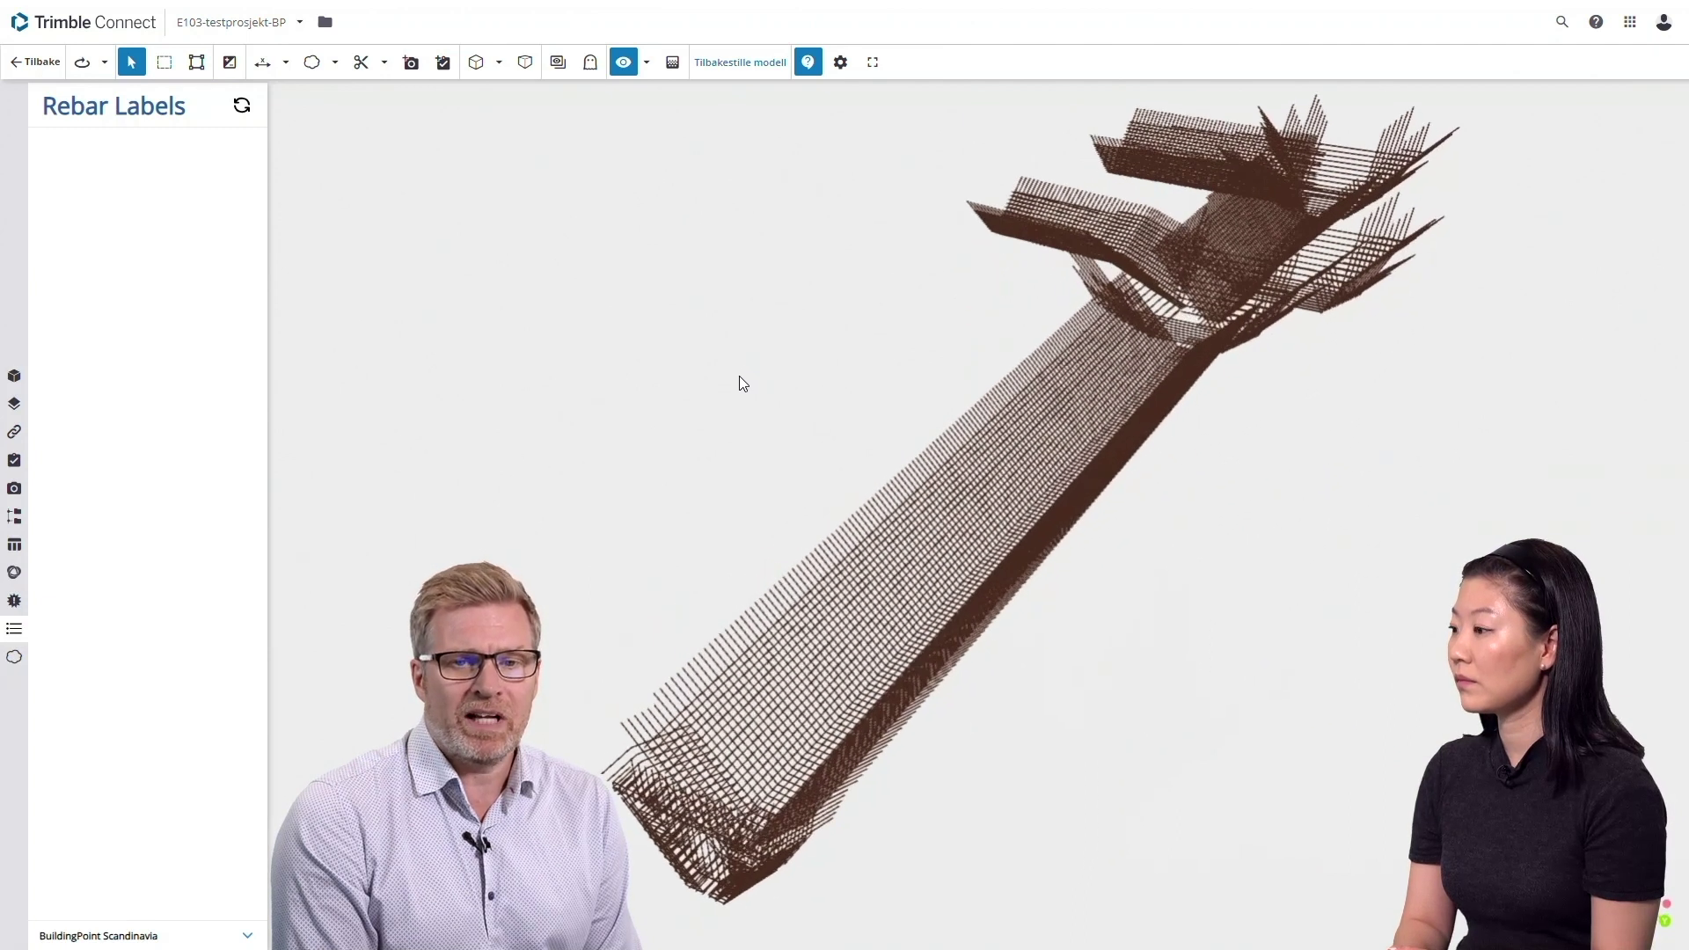
left_click(241, 109)
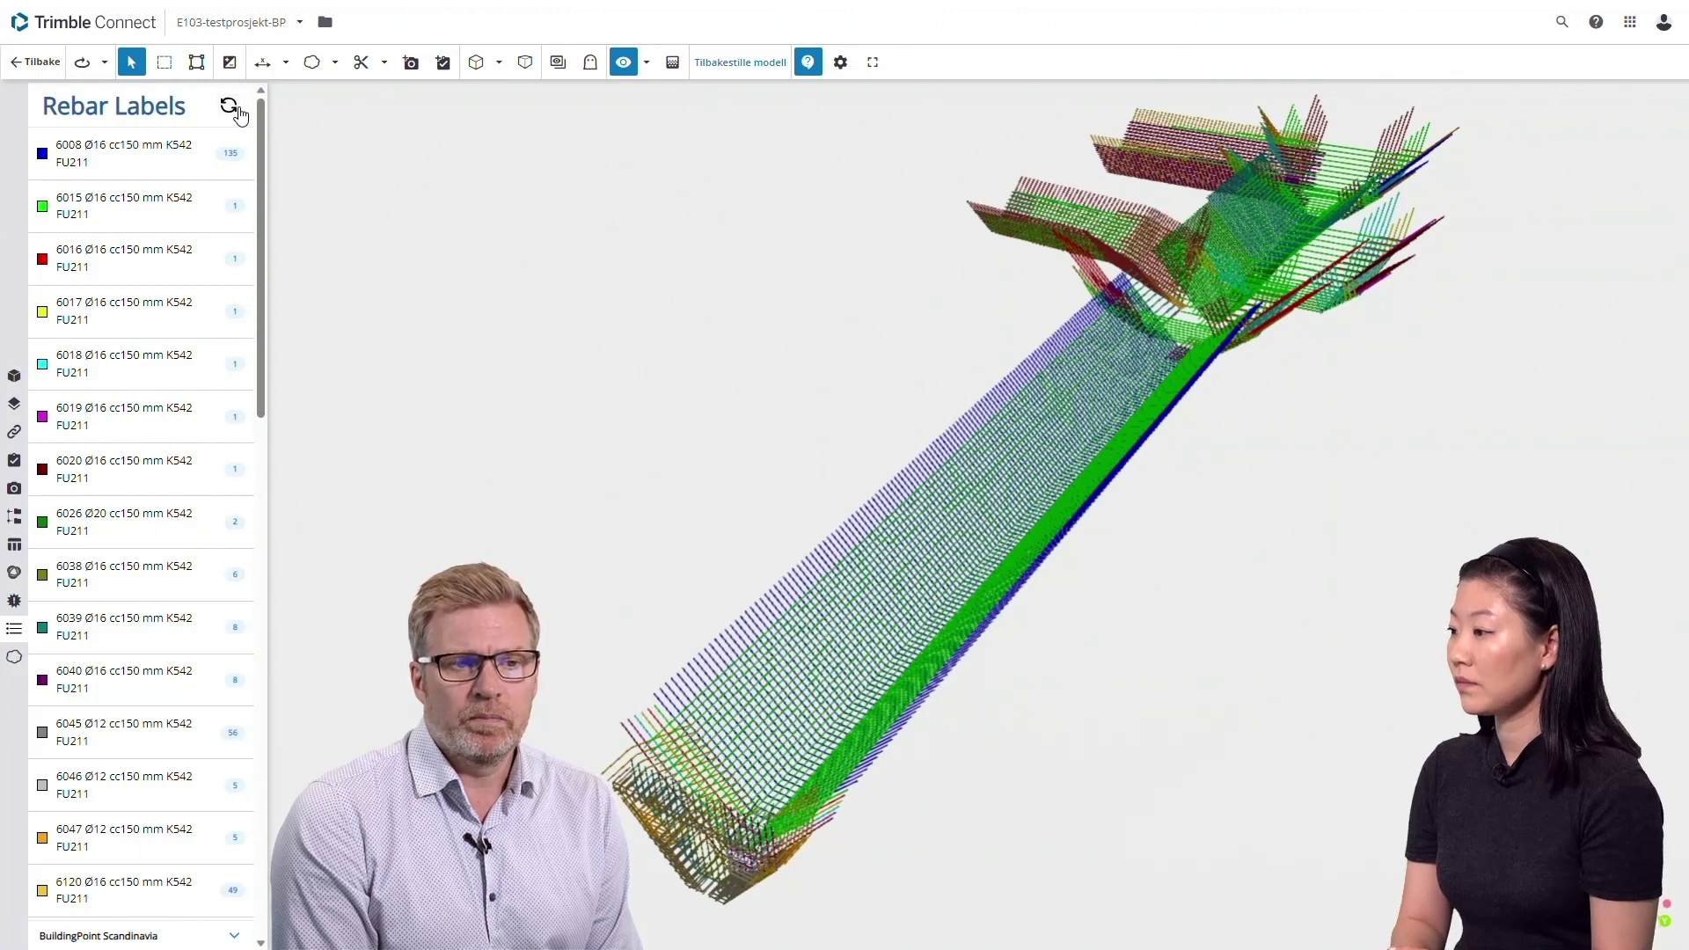
left_click_drag(267, 160, 361, 155)
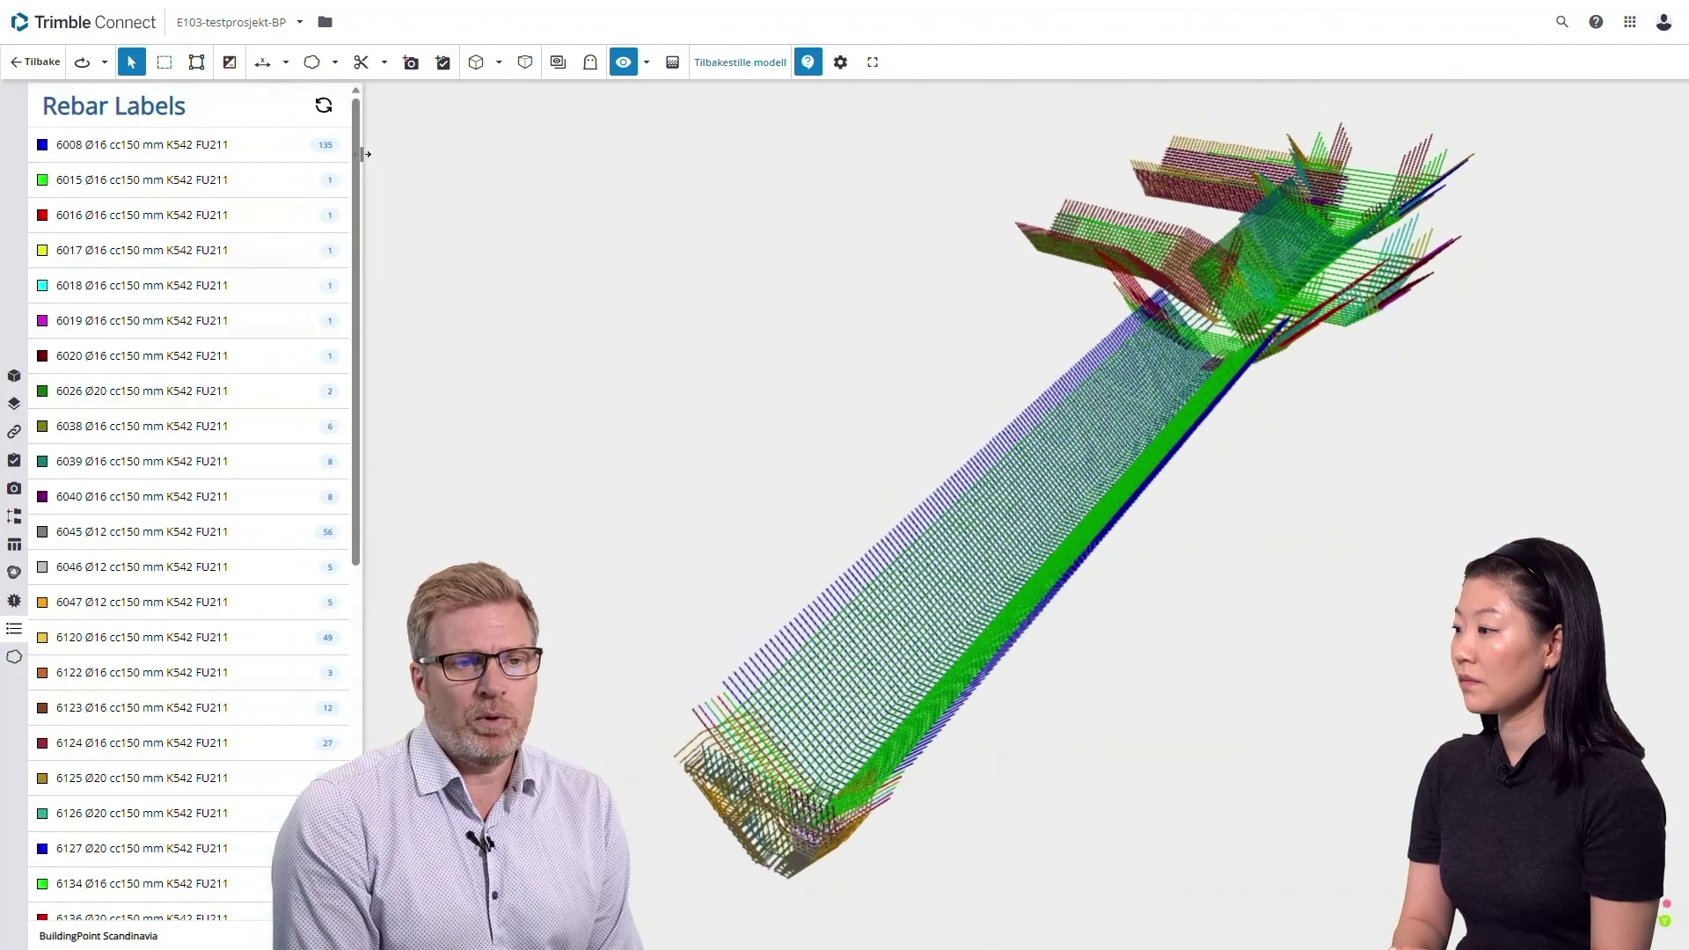
Highlight the label groups 6008 Ø16, 6045 Ø12 and 6120 Ø16 of K542 FU211 in turn.
left_click(166, 161)
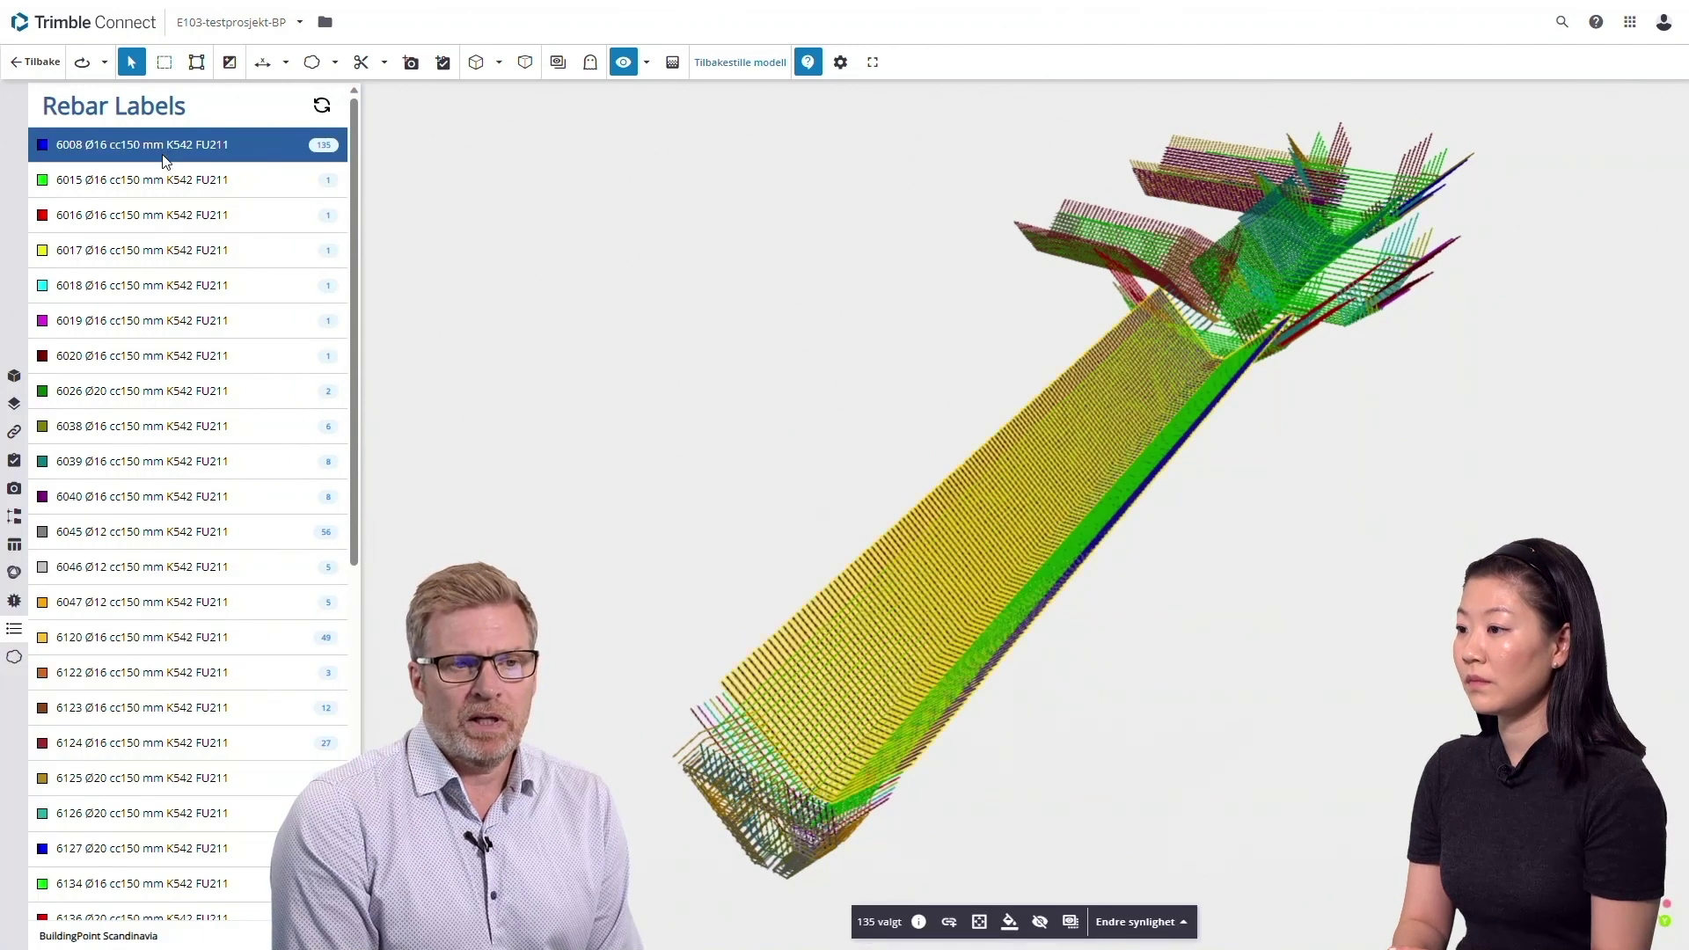
left_click(180, 528)
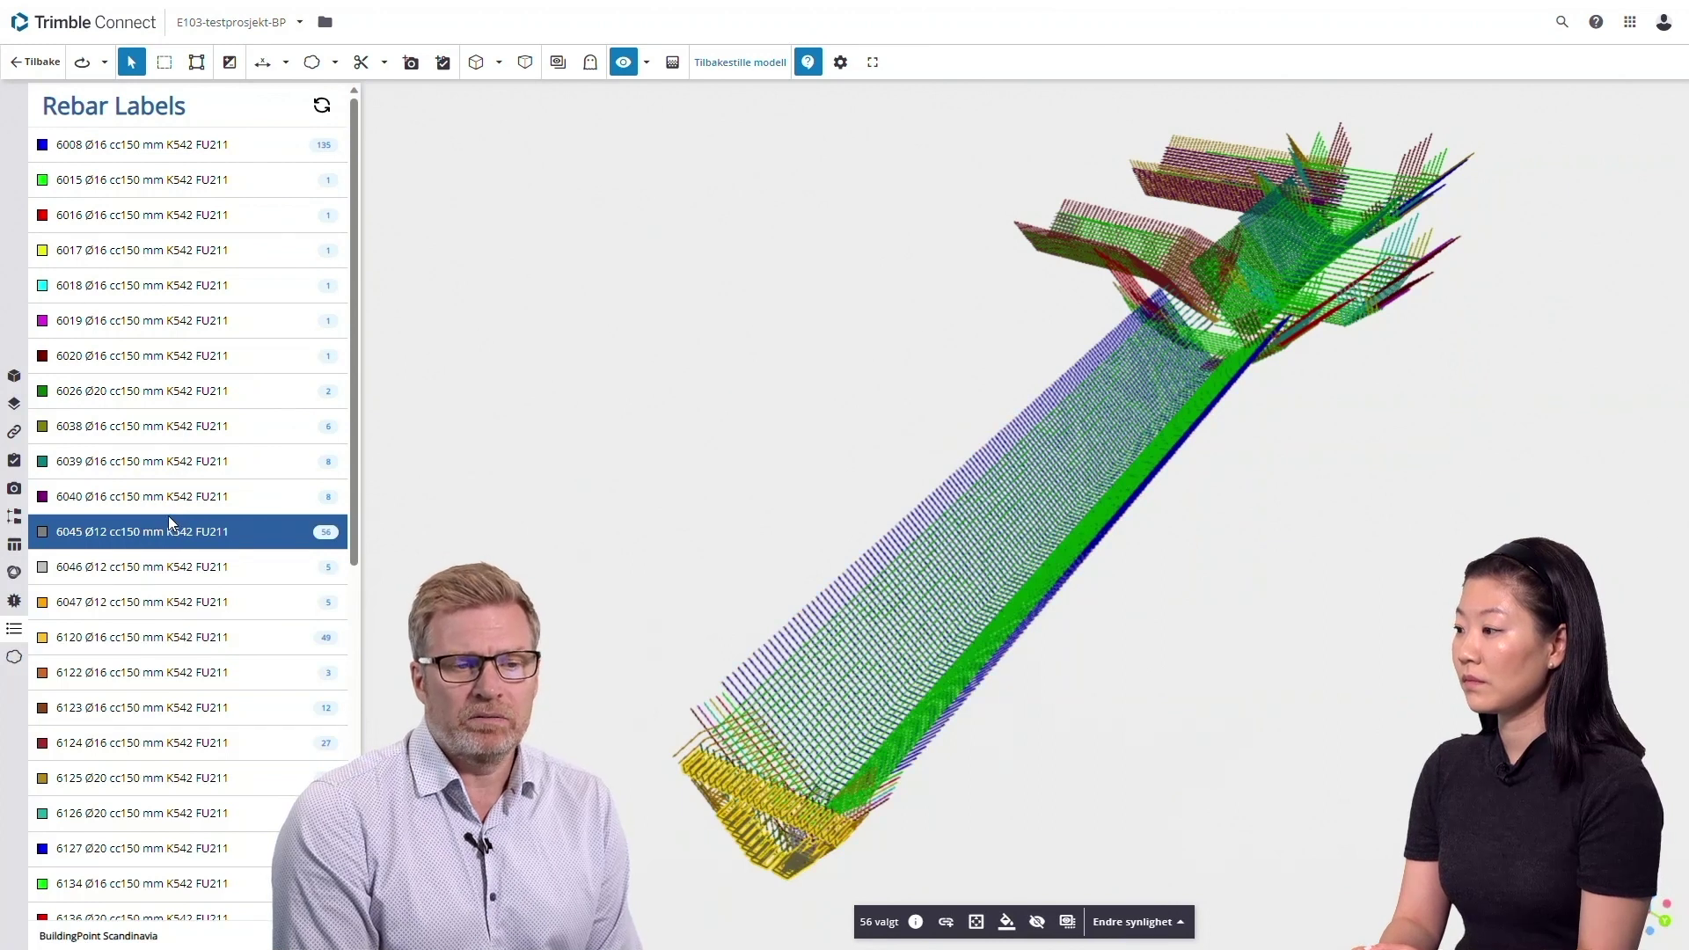
left_click(155, 637)
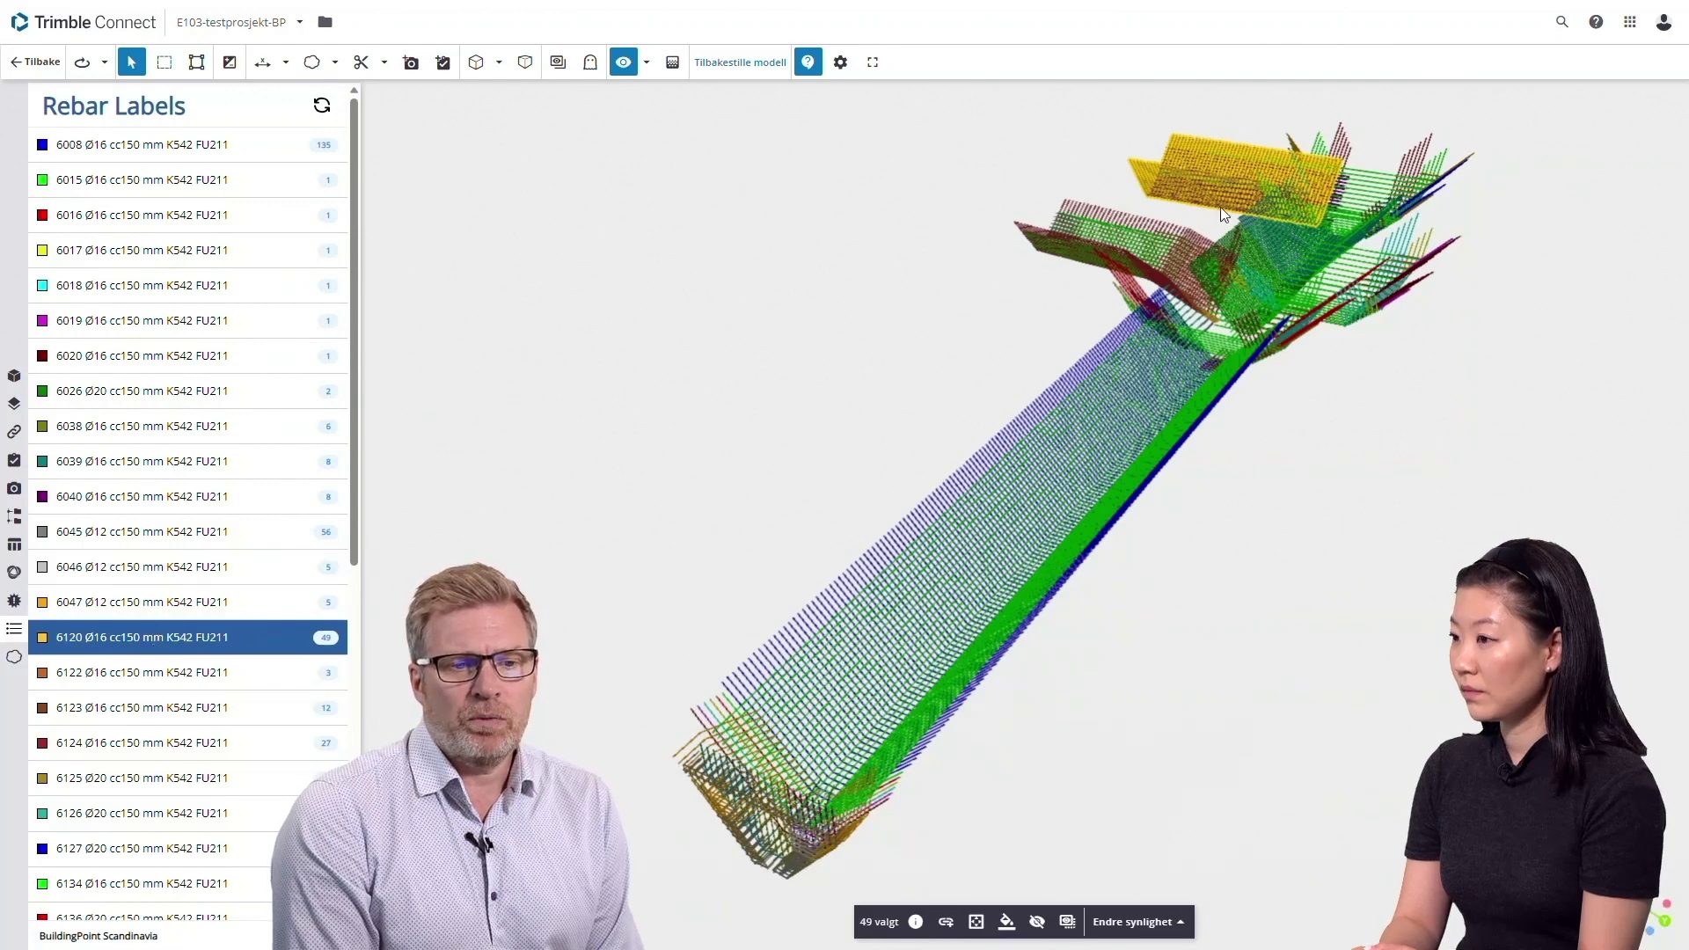
Pick a single dark red bar in the branching end of the trench reinforcement and highlight its whole label group 6210 Ø16 cc150 mm.
scroll(1210, 251, "up", 2)
scroll(1210, 253, "up", 5)
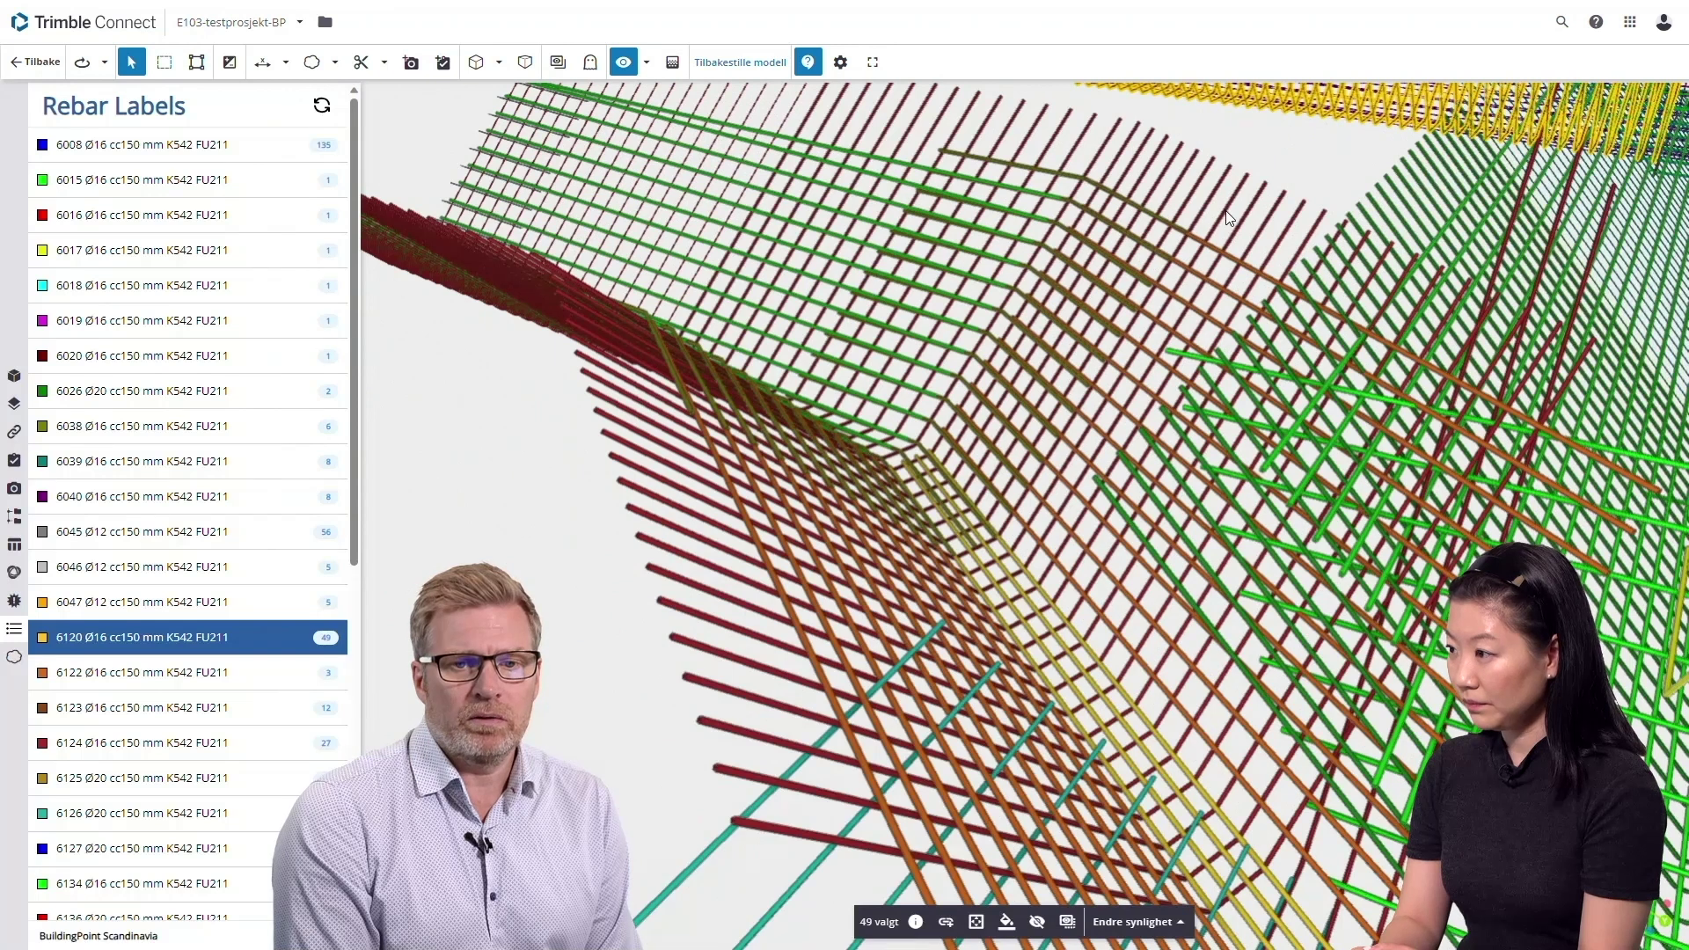
left_click(1226, 211)
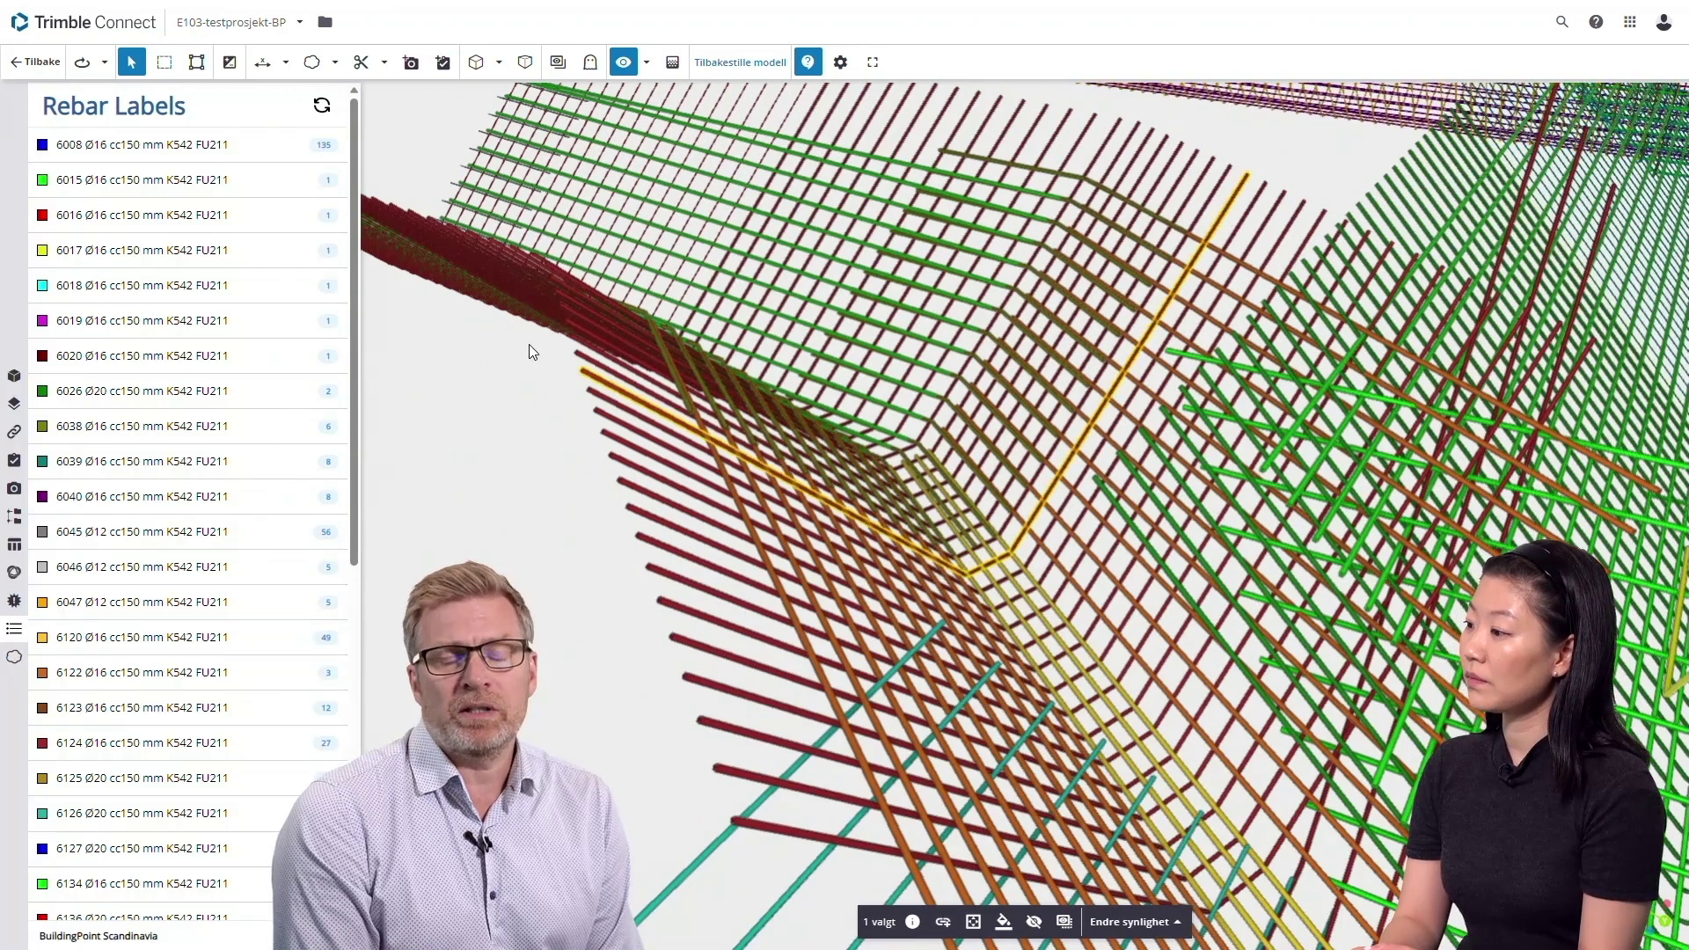
left_click_drag(351, 421, 352, 797)
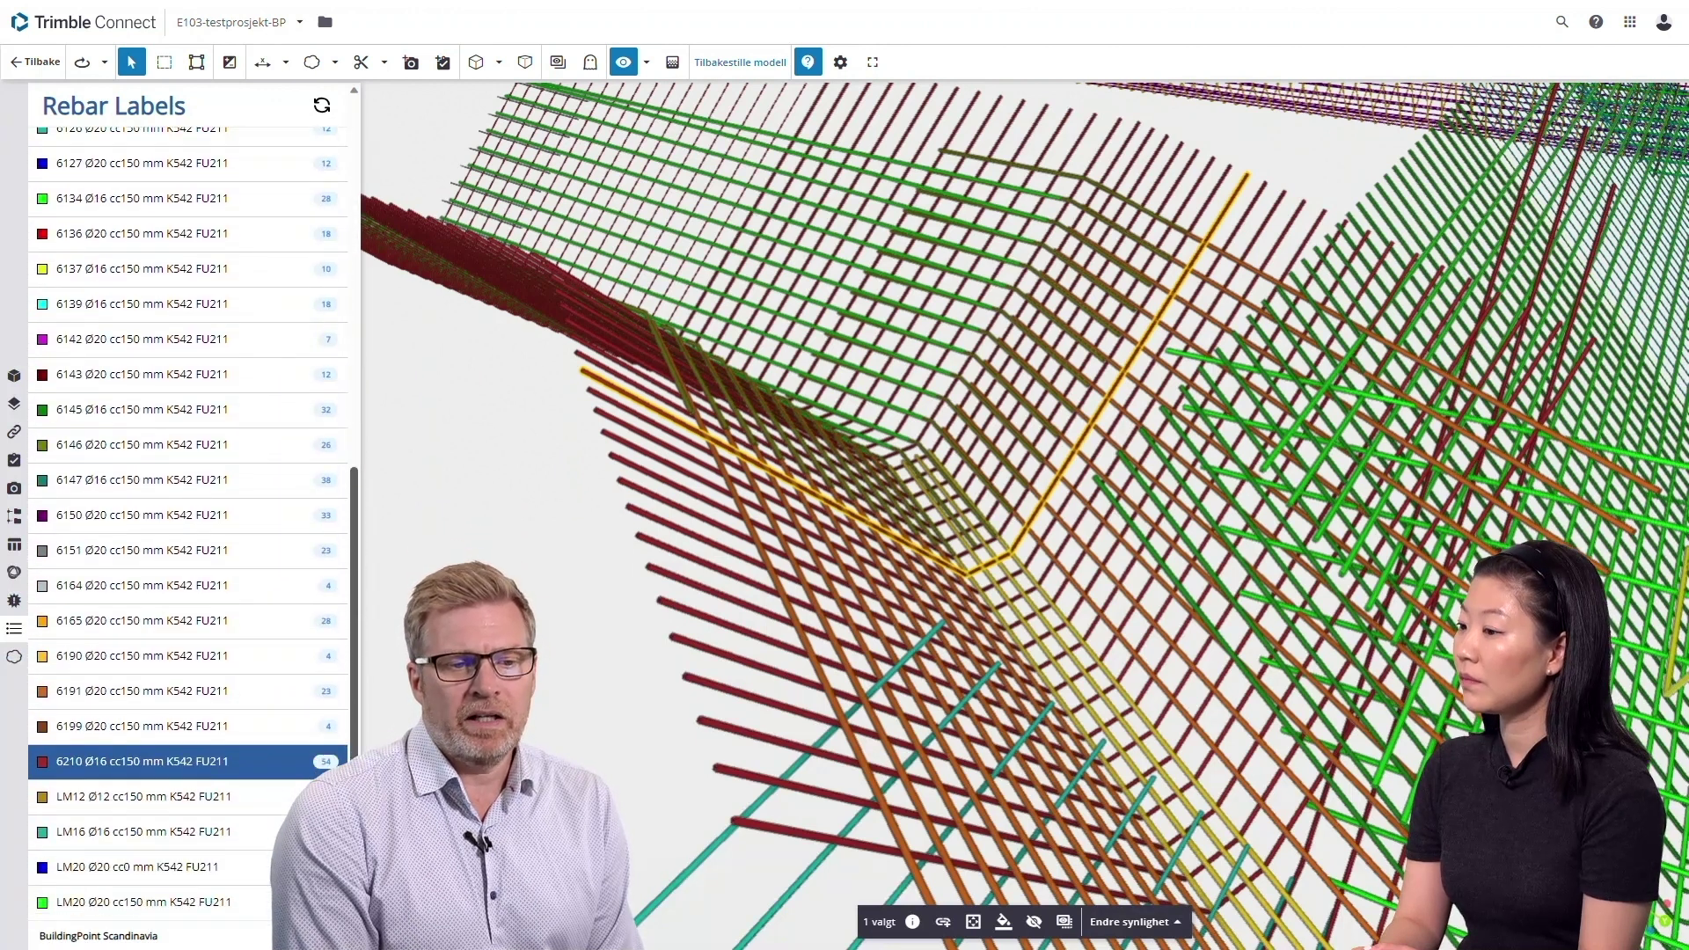
left_click(187, 761)
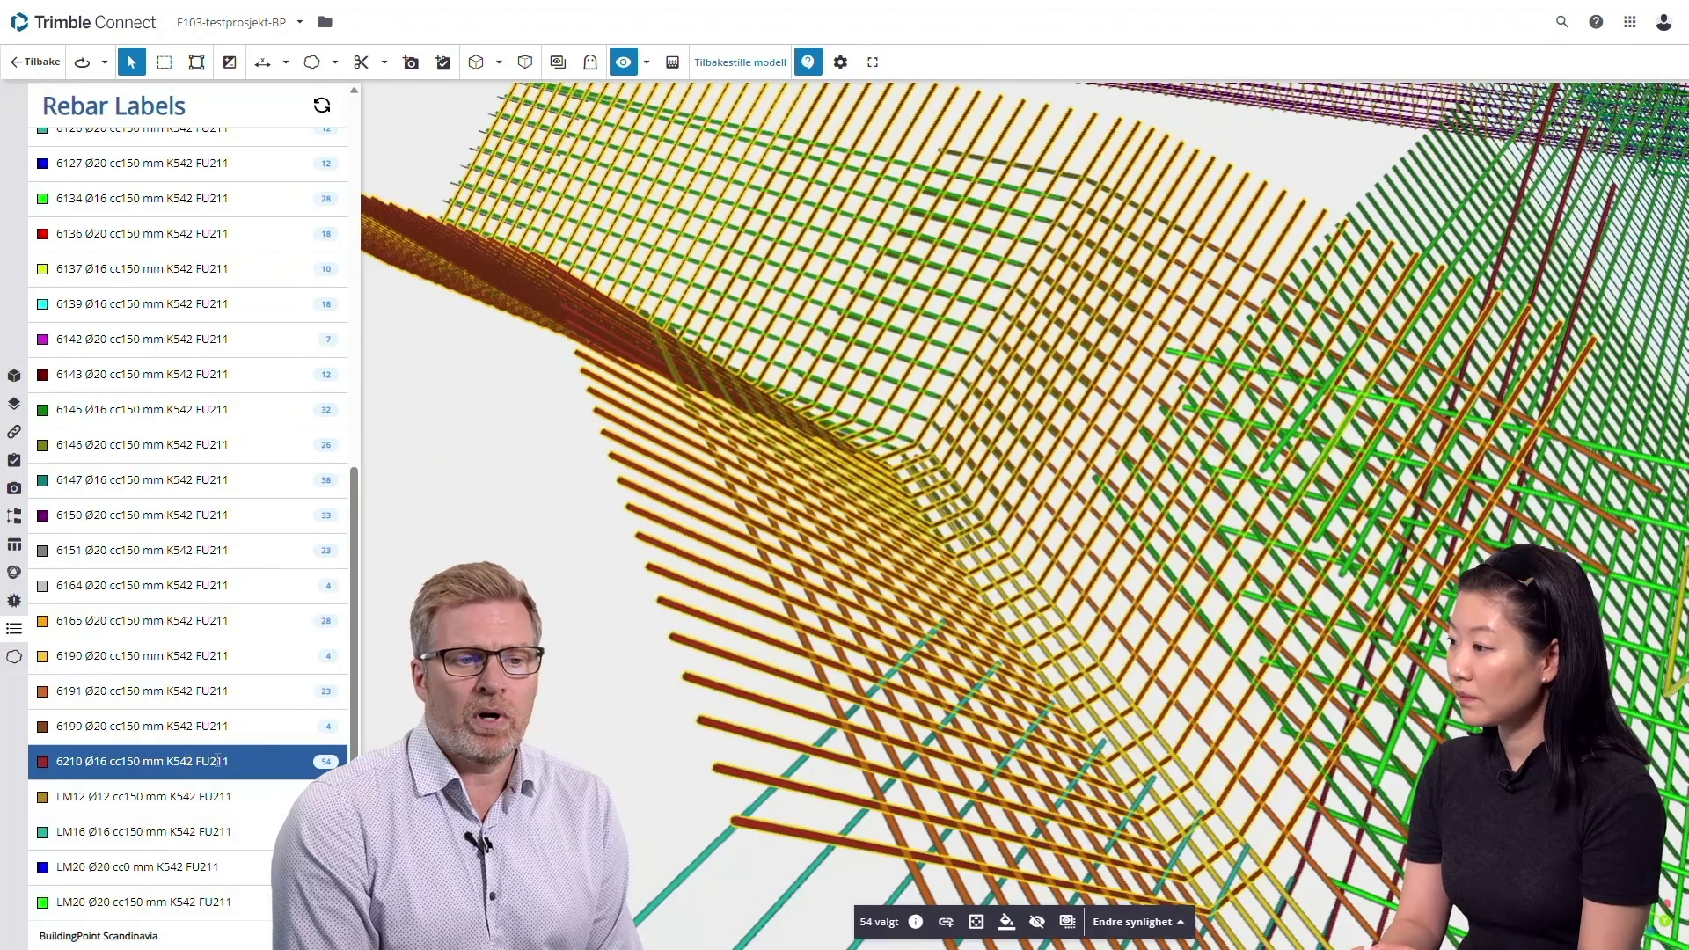
scroll(574, 544, "down", 5)
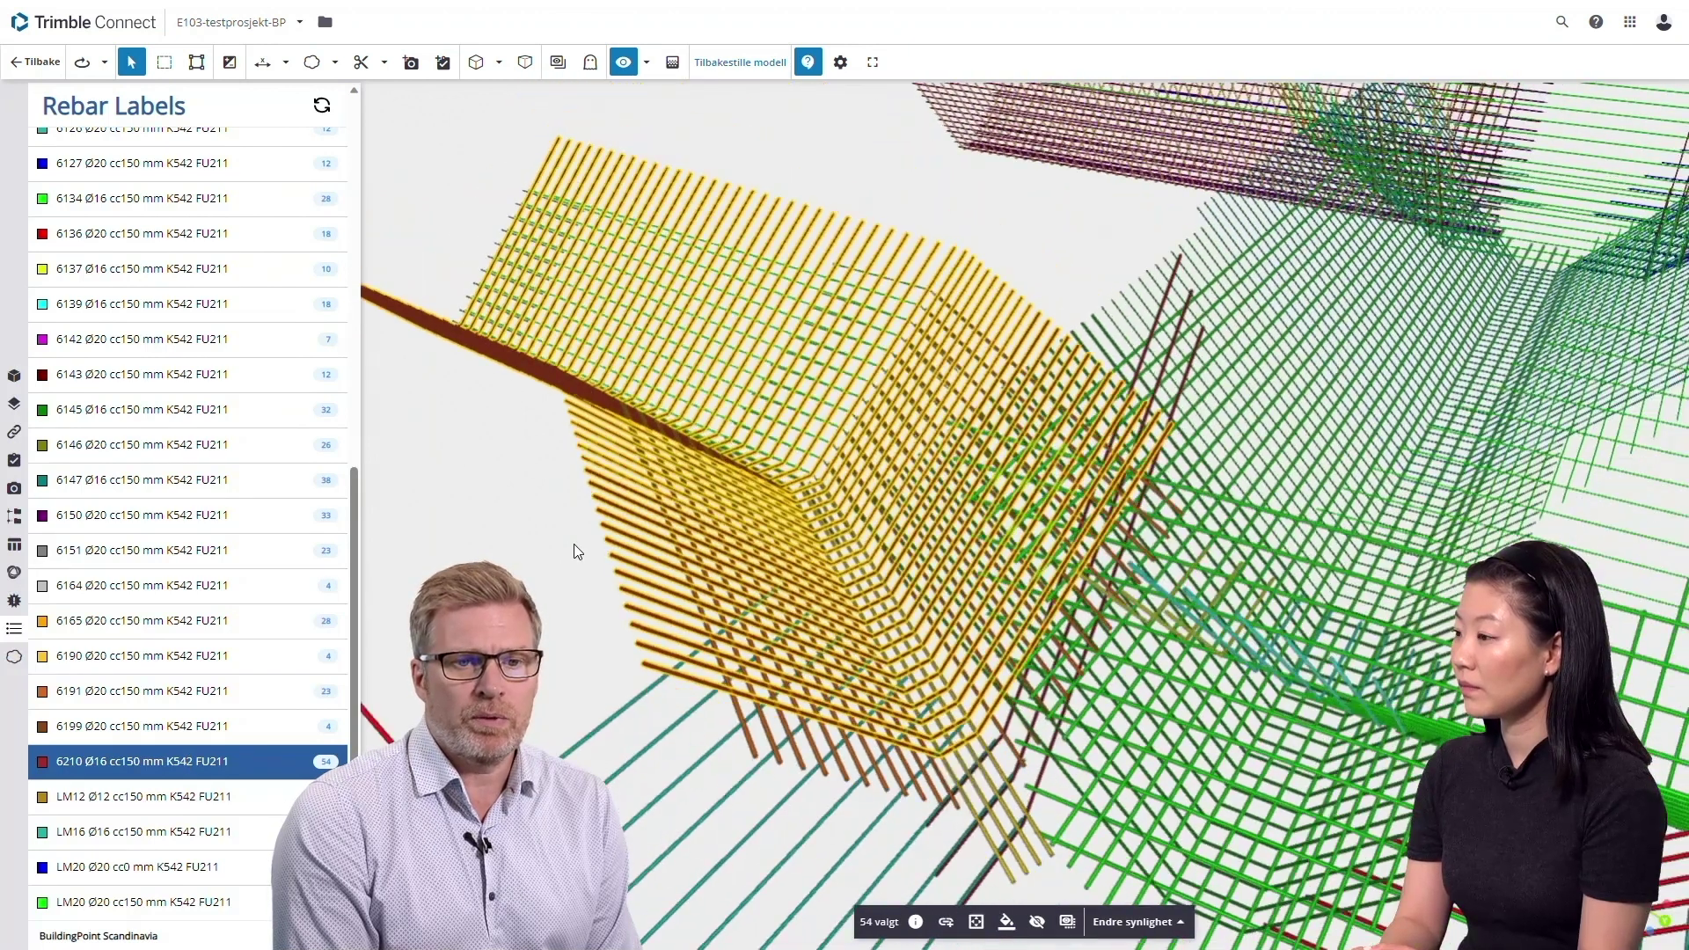